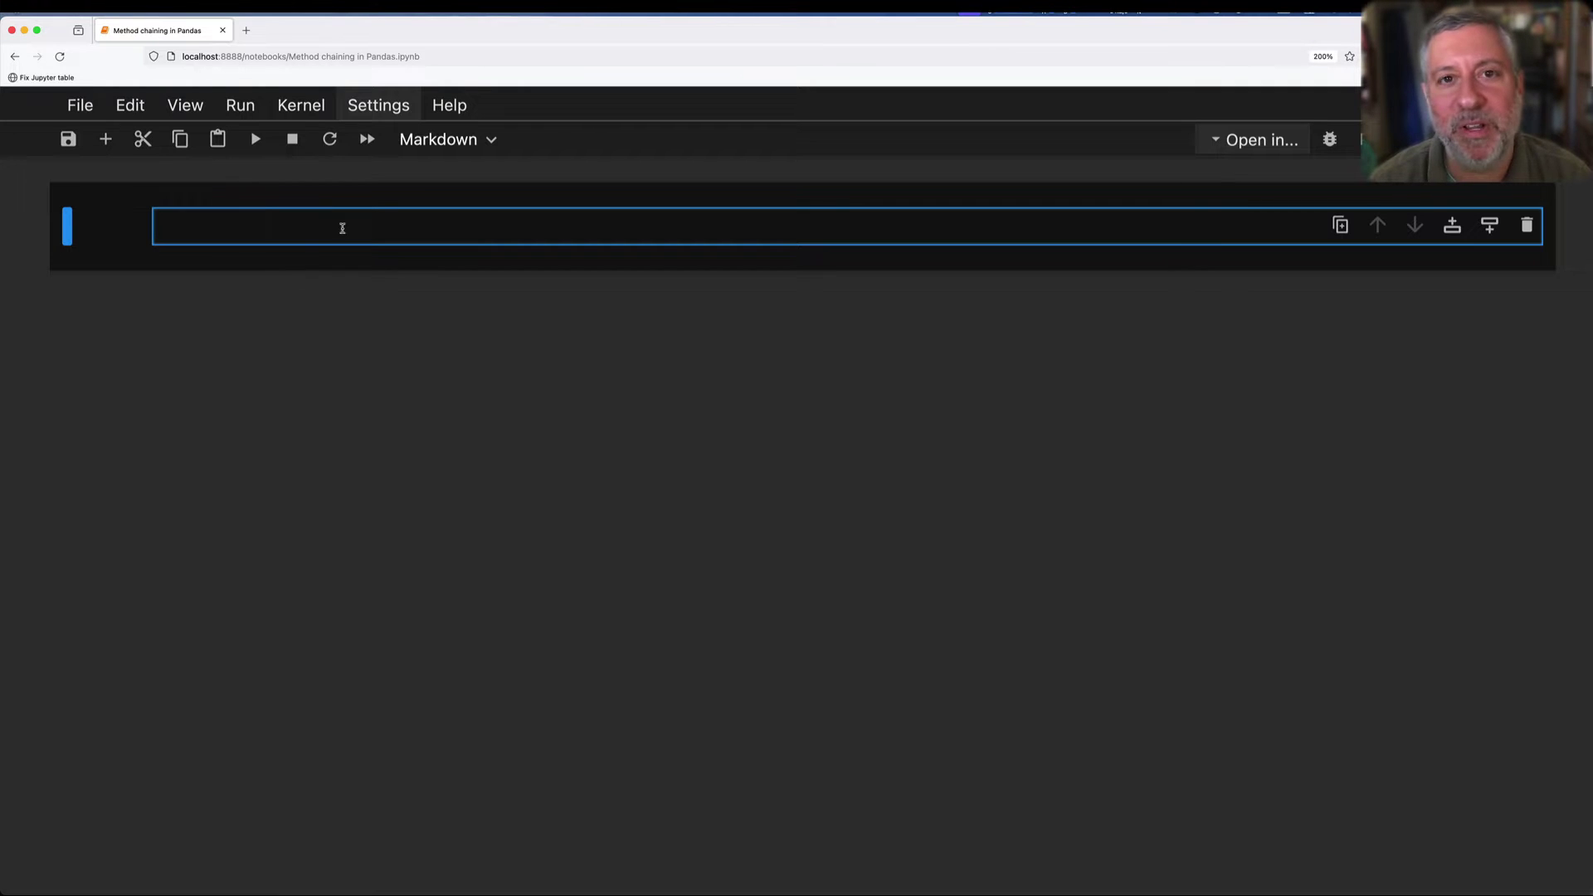
{"action": "type", "text": "Method "}
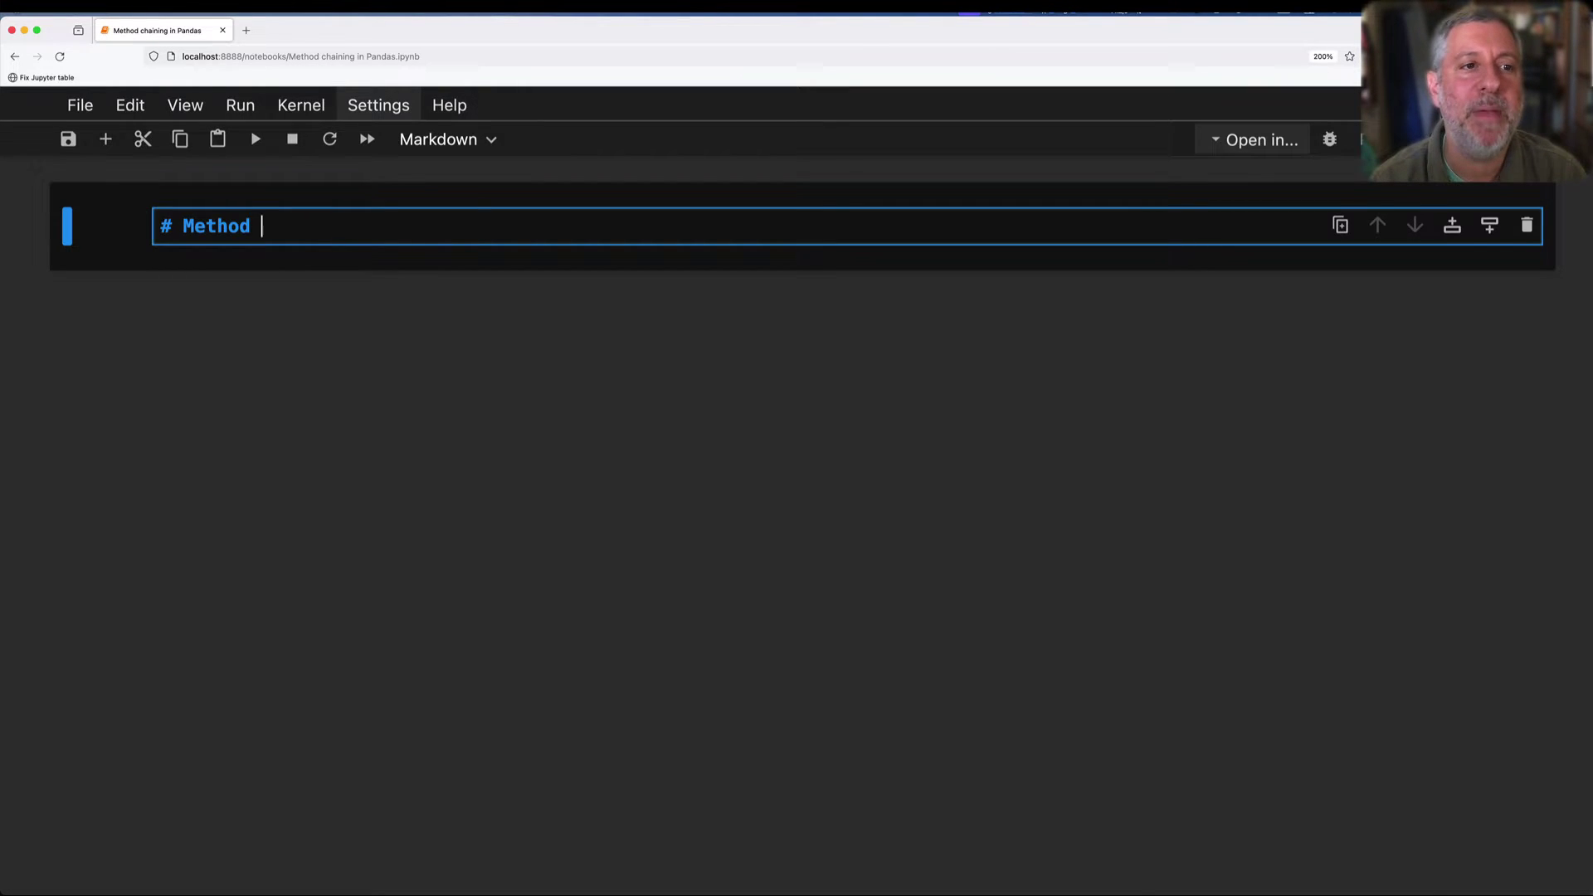
{"action": "type", "text": "chaining in Pandas"}
Type the Markdown heading '# Method chaining in Pandas' in the first cell, adding blank lines below.
{"action": "key", "text": "Return"}
{"action": "key", "text": "Return"}
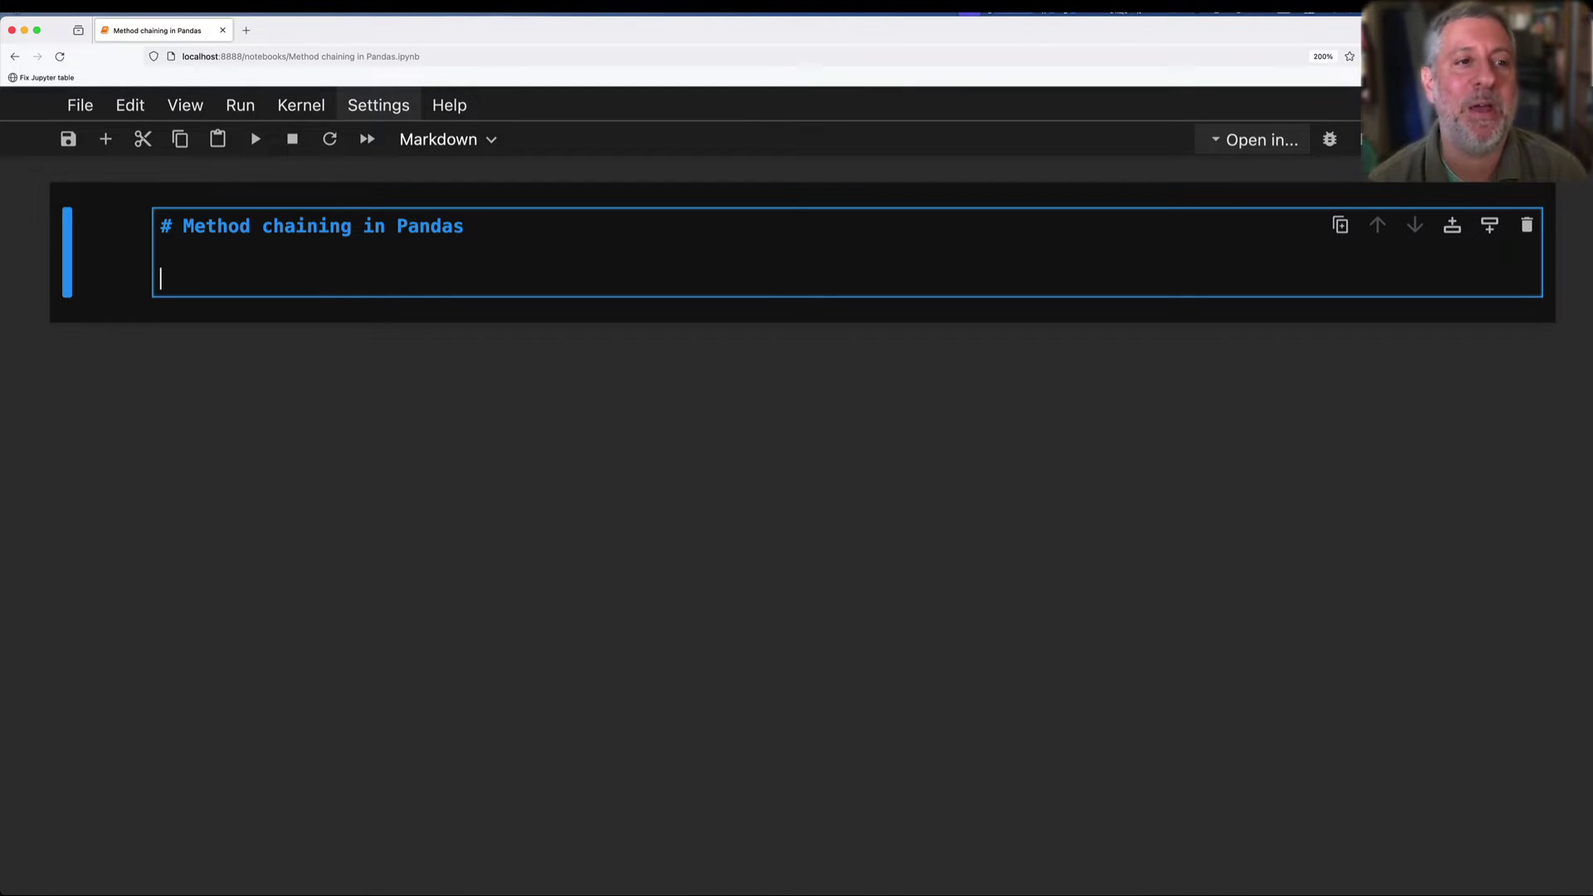
Render the heading, then run a commented cell with s = 'abcde fghij' and s.title().
{"action": "key", "text": "shift+Return"}
{"action": "type", "text": "# method "}
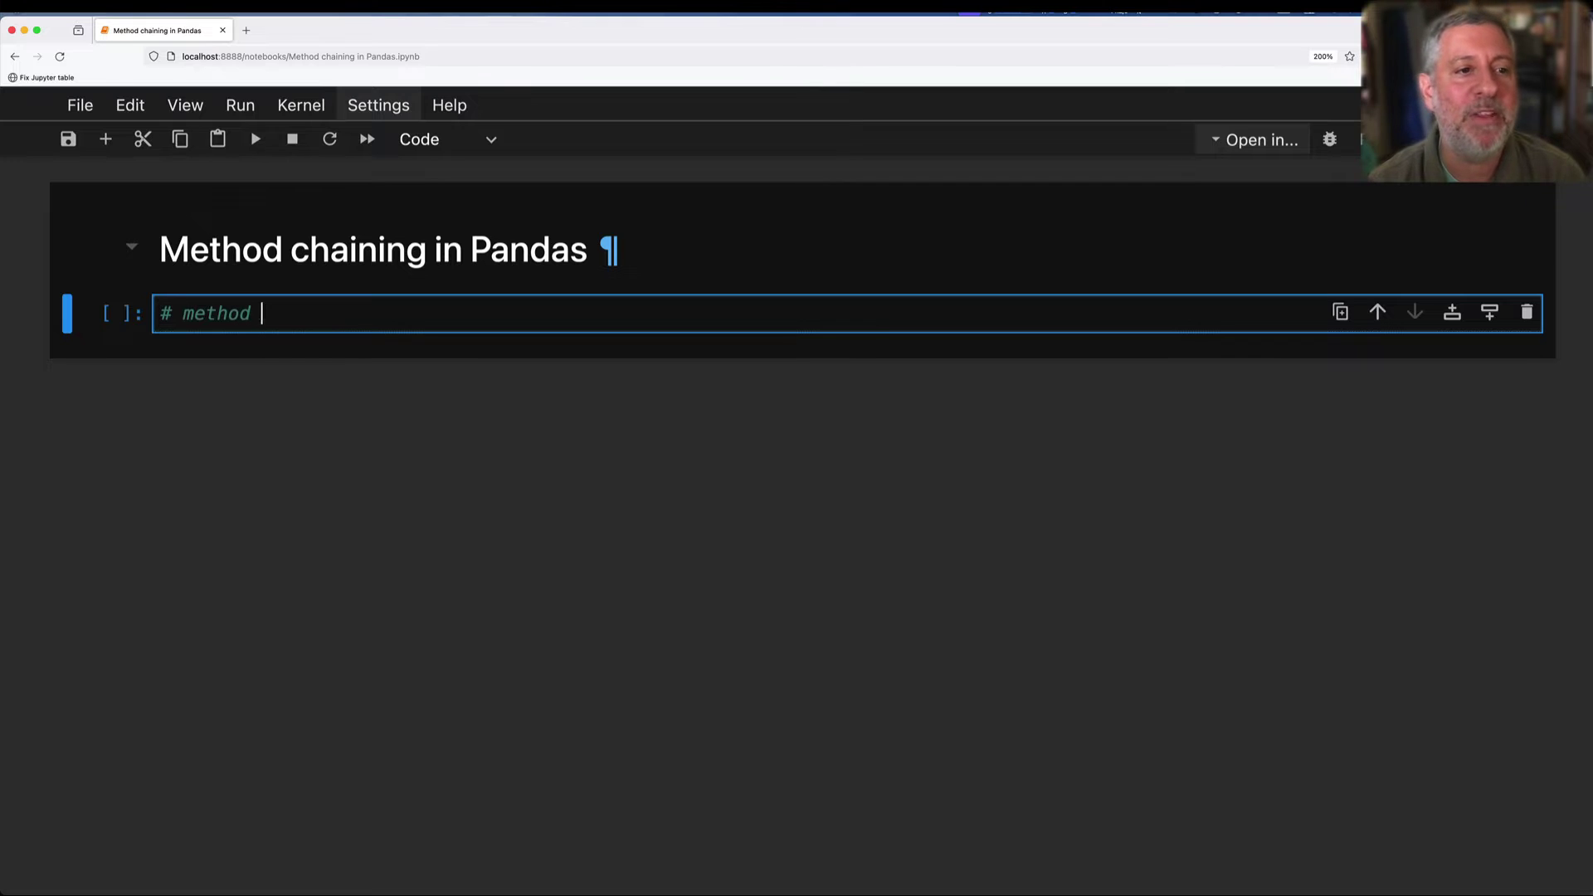
{"action": "type", "text": "chaining in Python"}
{"action": "key", "text": "Return"}
{"action": "key", "text": "Return"}
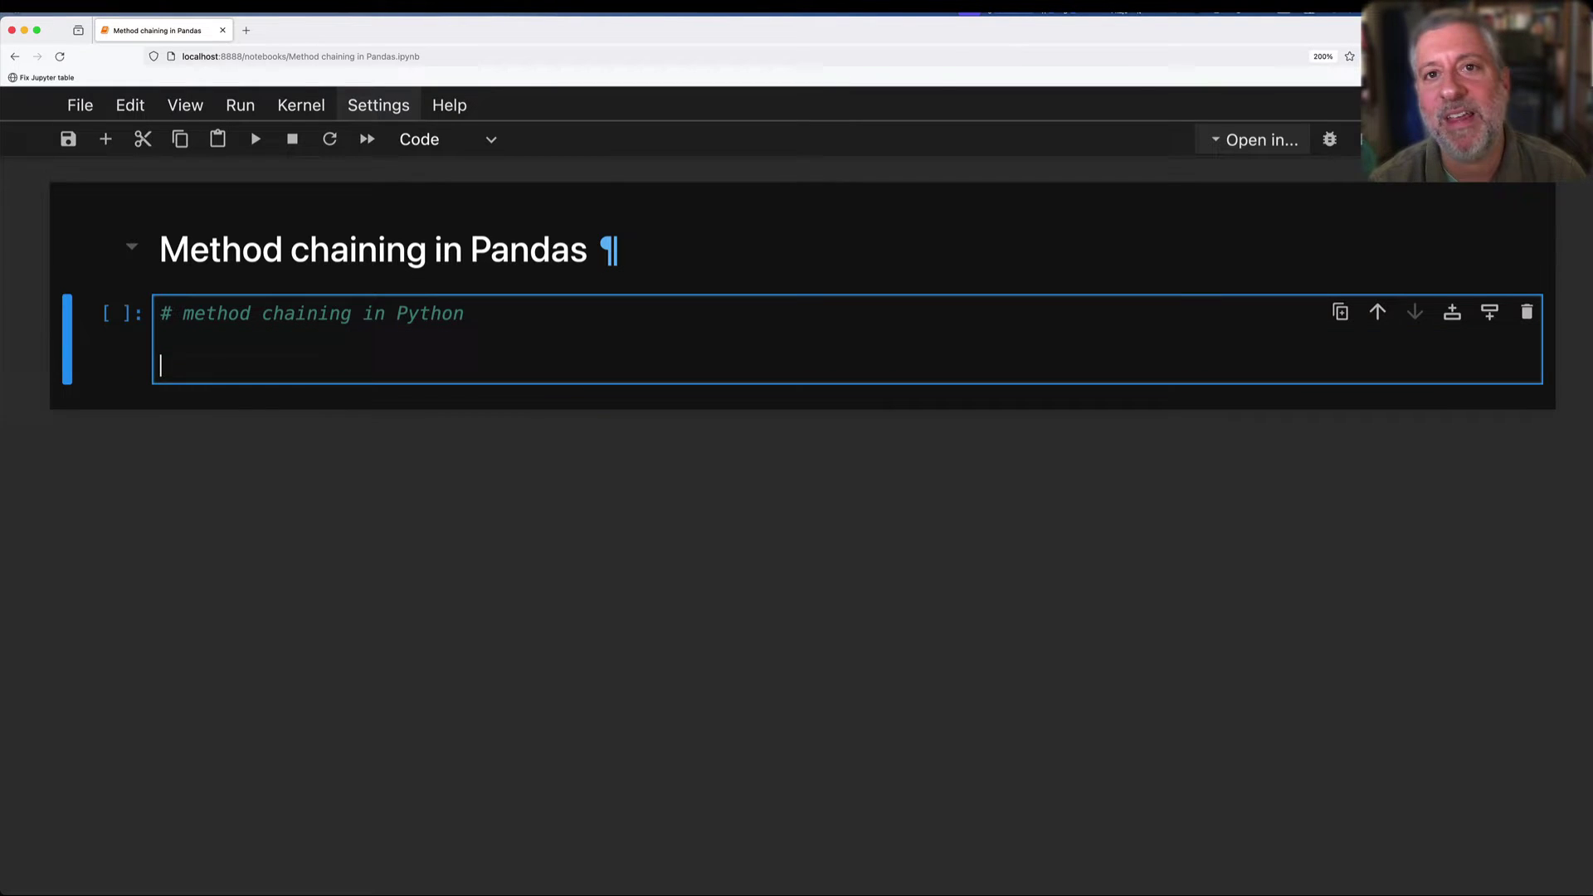
{"action": "type", "text": "s = 'abcde"}
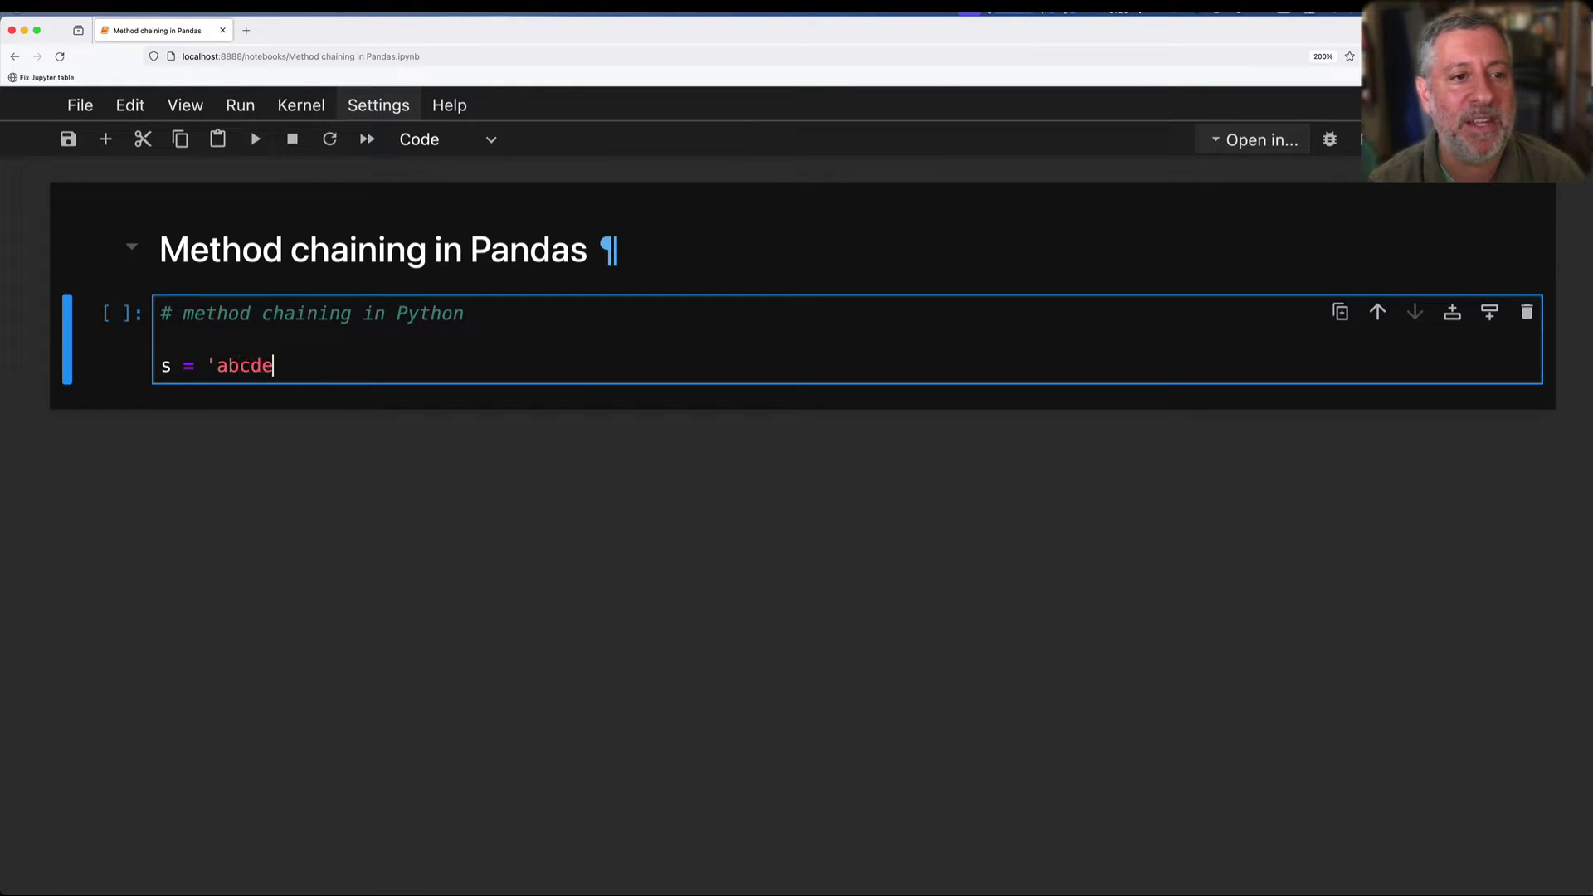
{"action": "type", "text": " fghij'"}
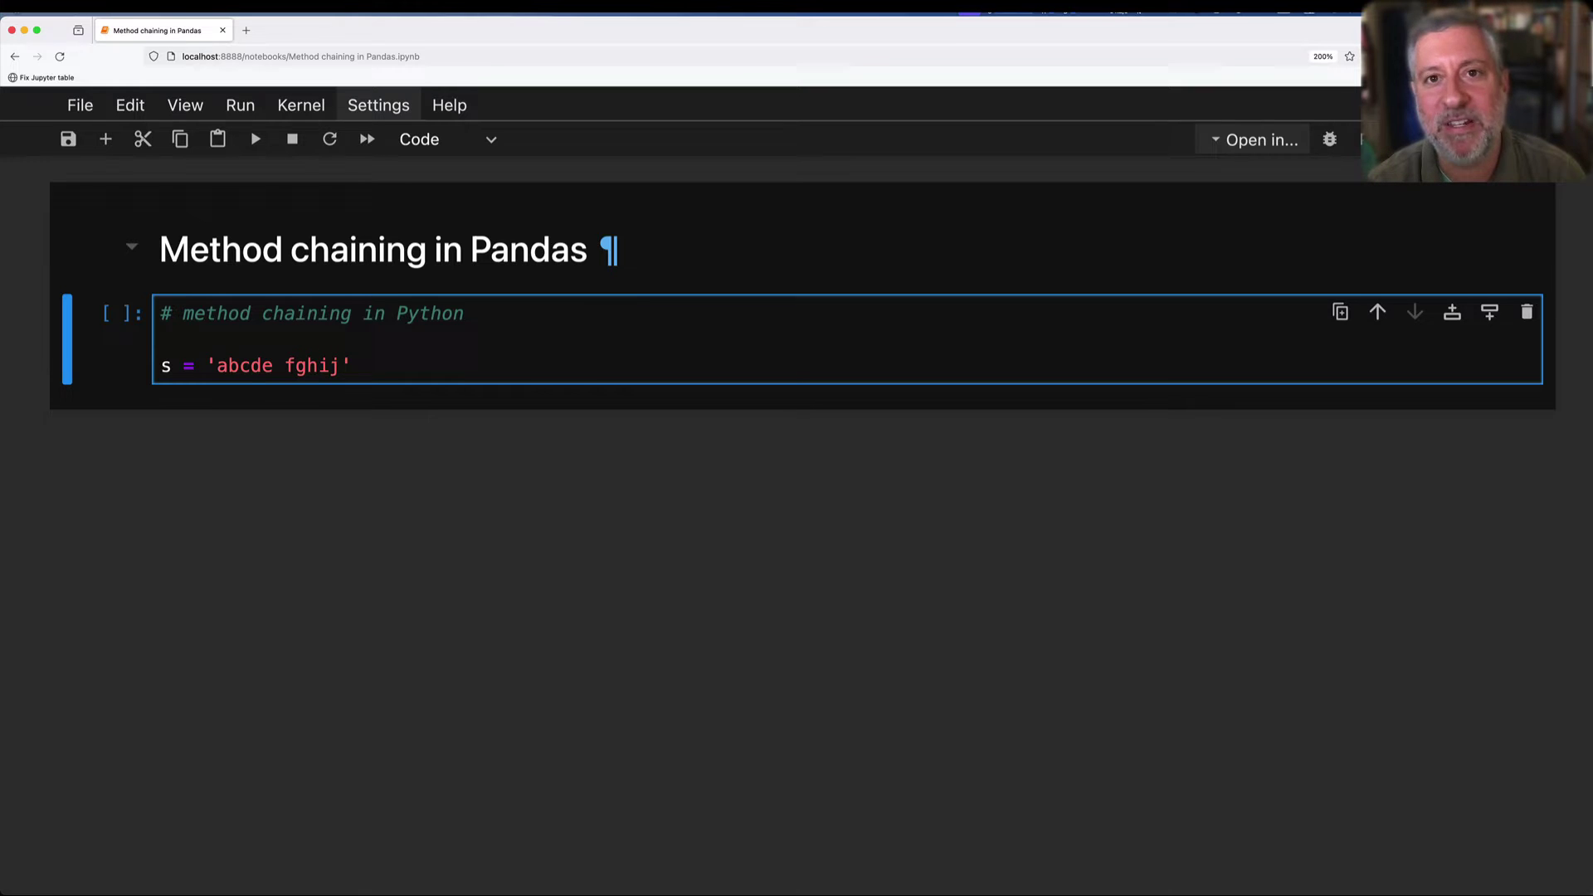
{"action": "key", "text": "Return"}
{"action": "key", "text": "Return"}
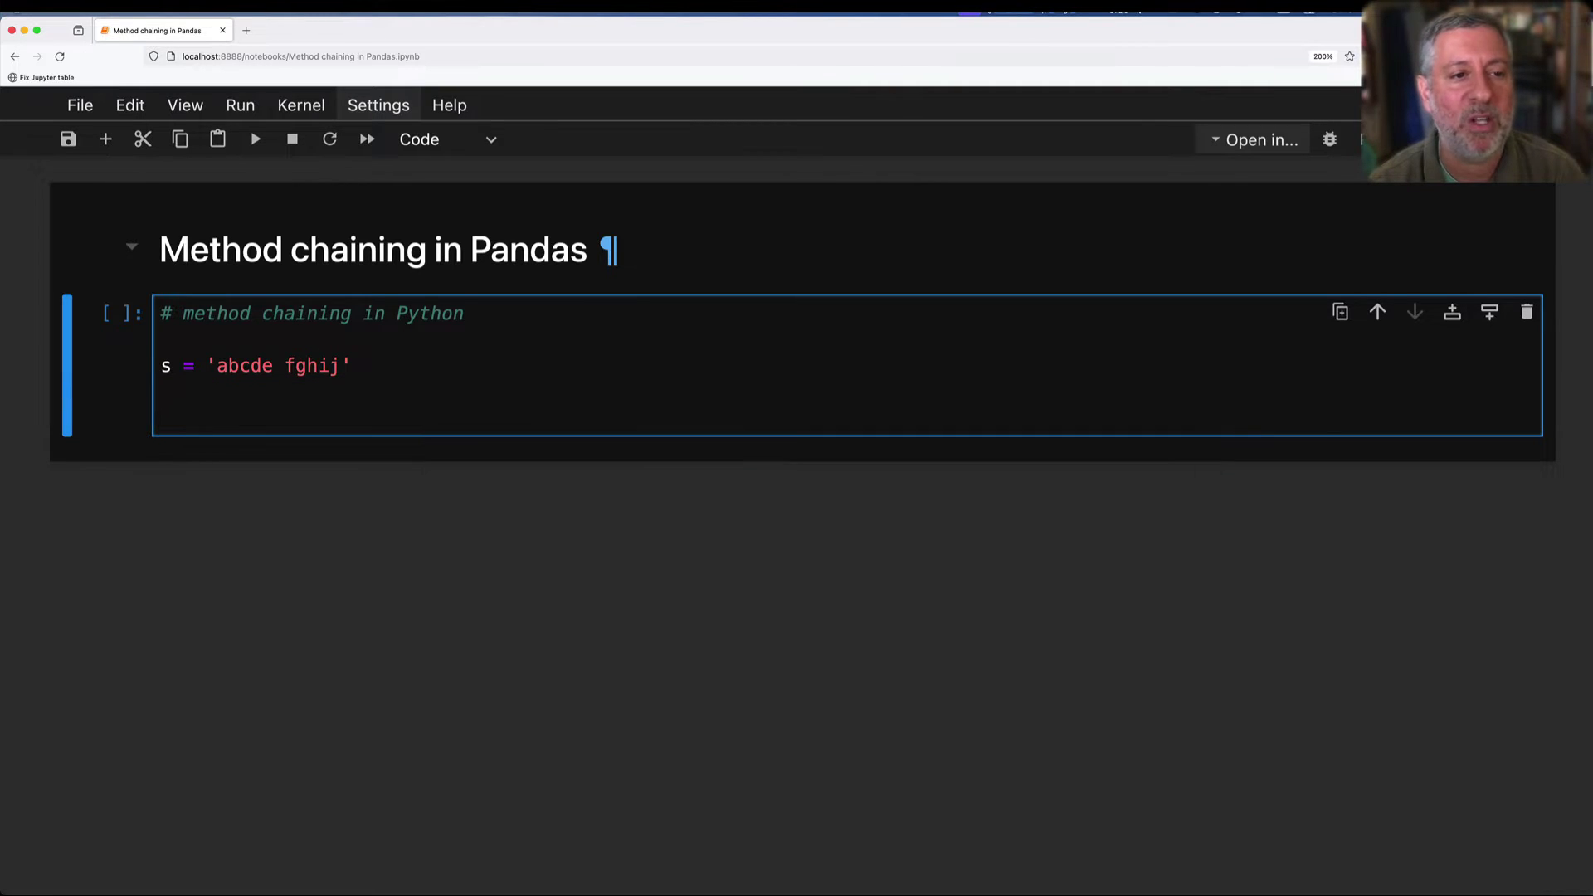
{"action": "type", "text": "s.title()    #"}
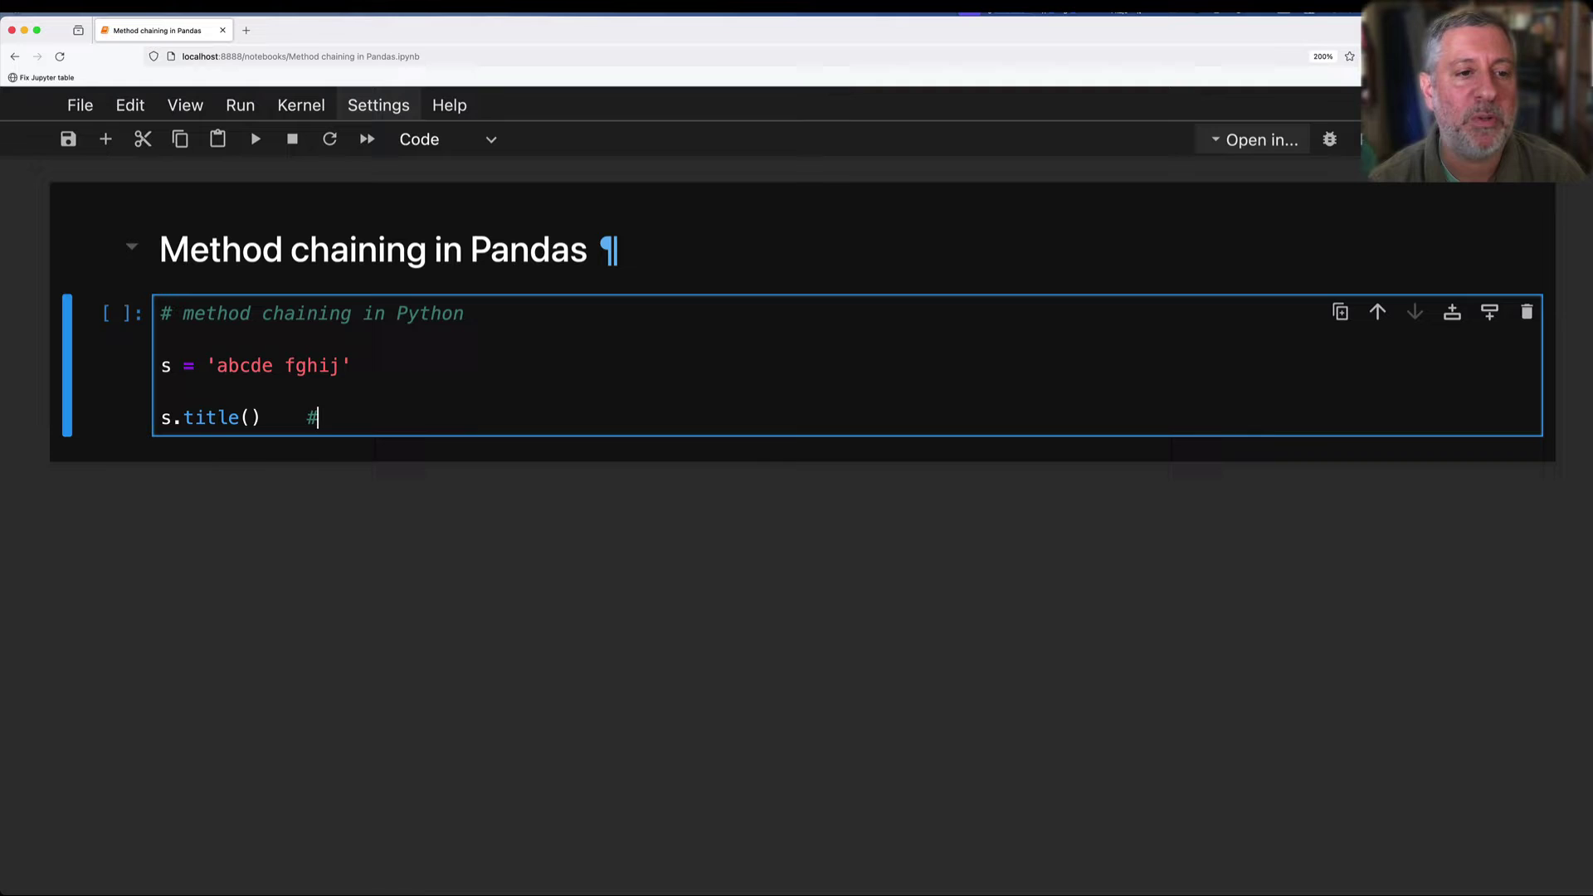
{"action": "type", "text": " call a method on s"}
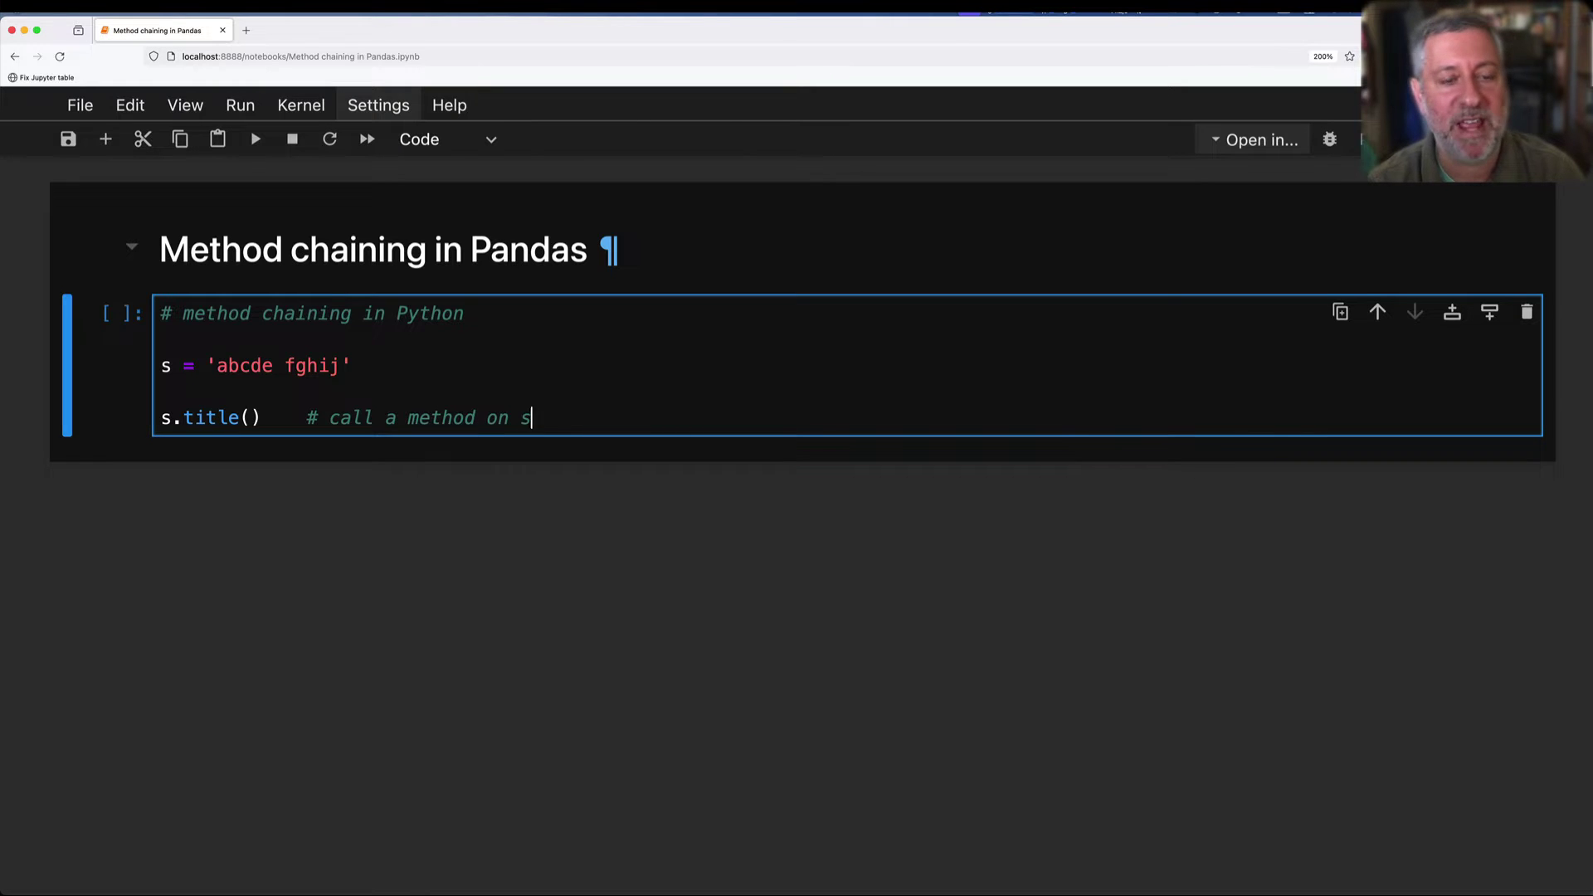
{"action": "type", "text": ", and I get a new string "}
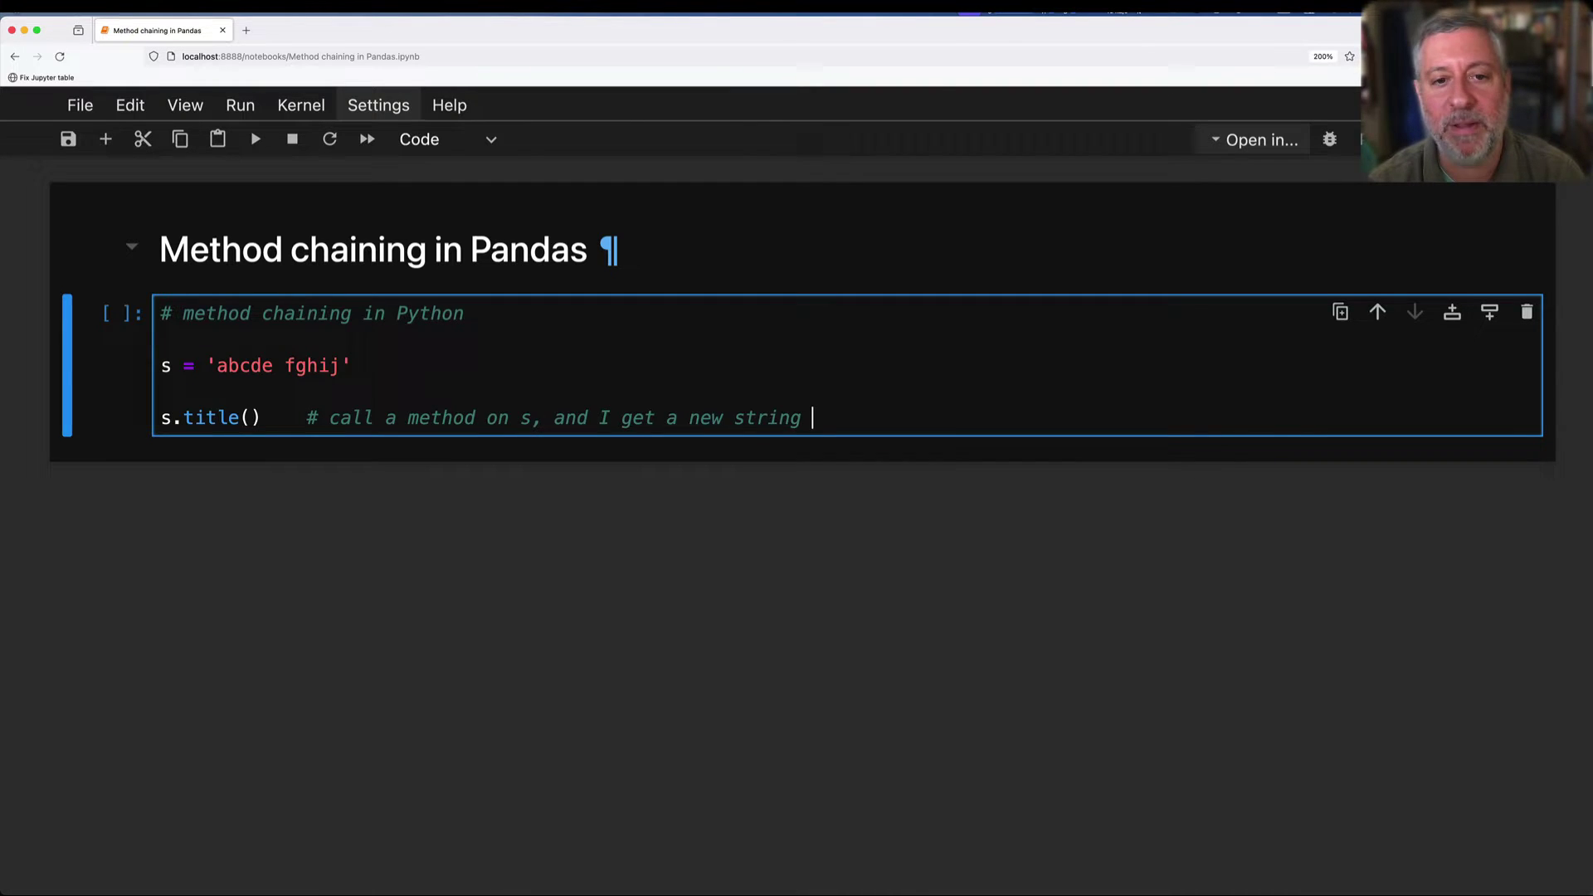
{"action": "type", "text": "back"}
{"action": "key", "text": "Return"}
{"action": "key", "text": "shift+Return"}
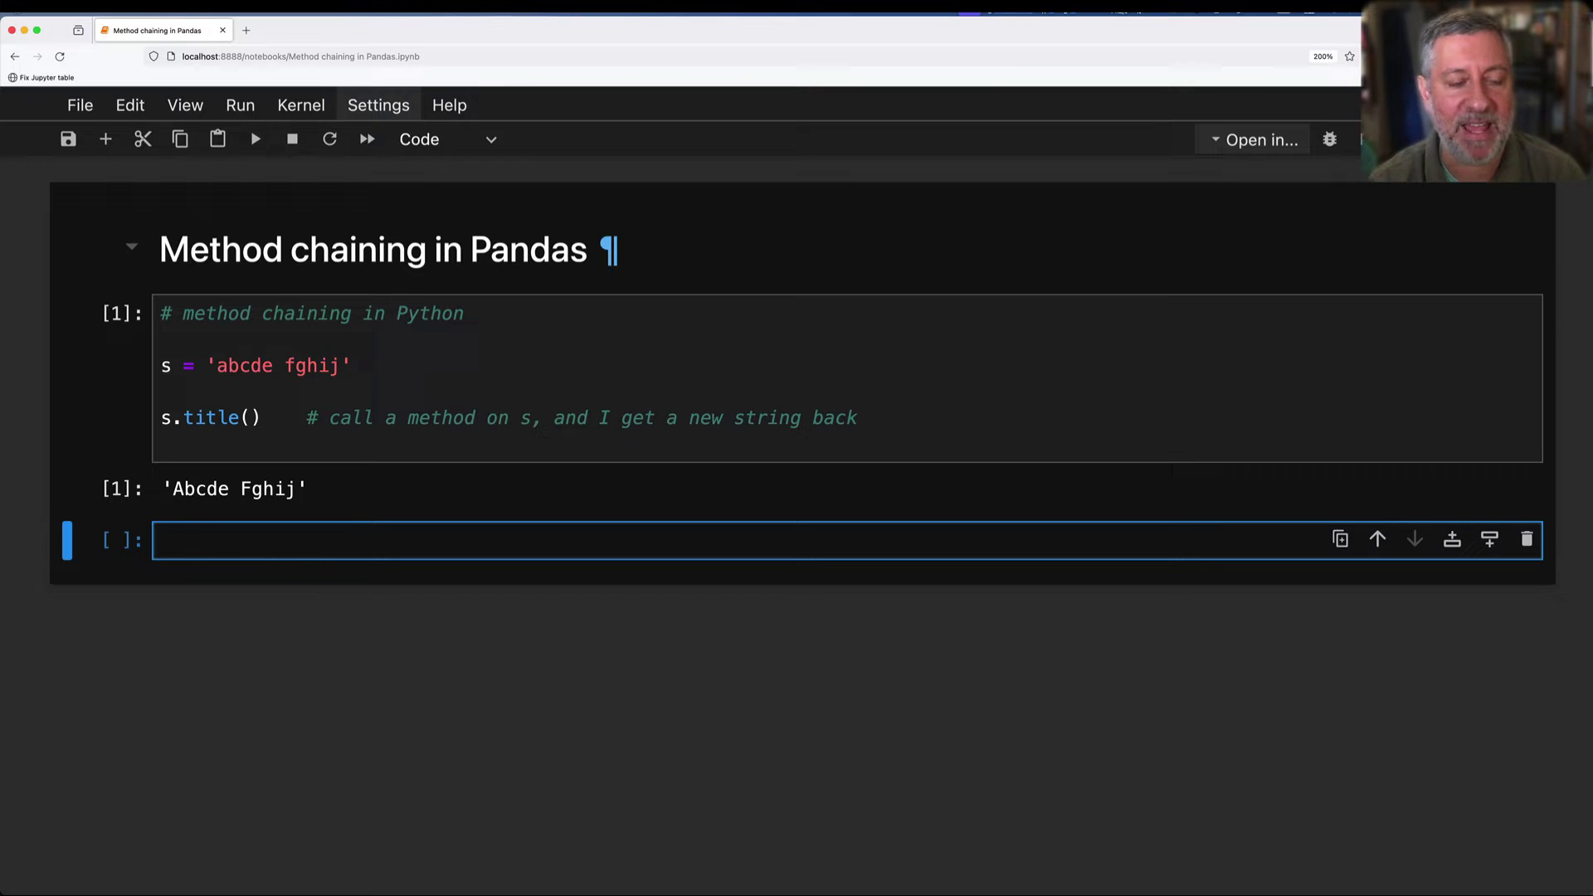
{"action": "type", "text": "# what if"}
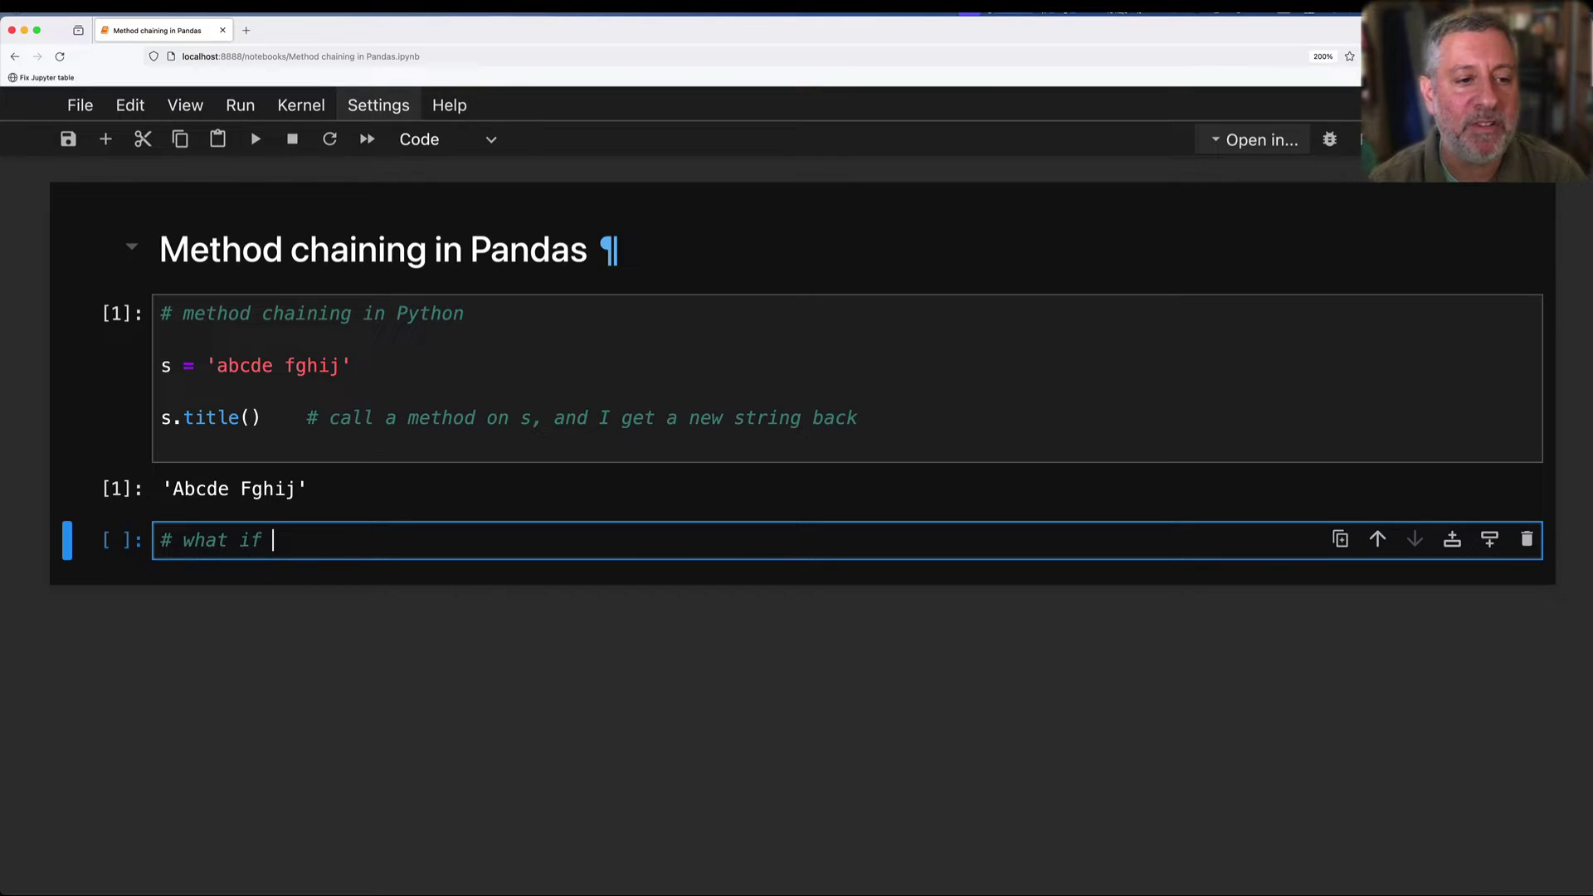
{"action": "type", "text": ", after capitalizin"}
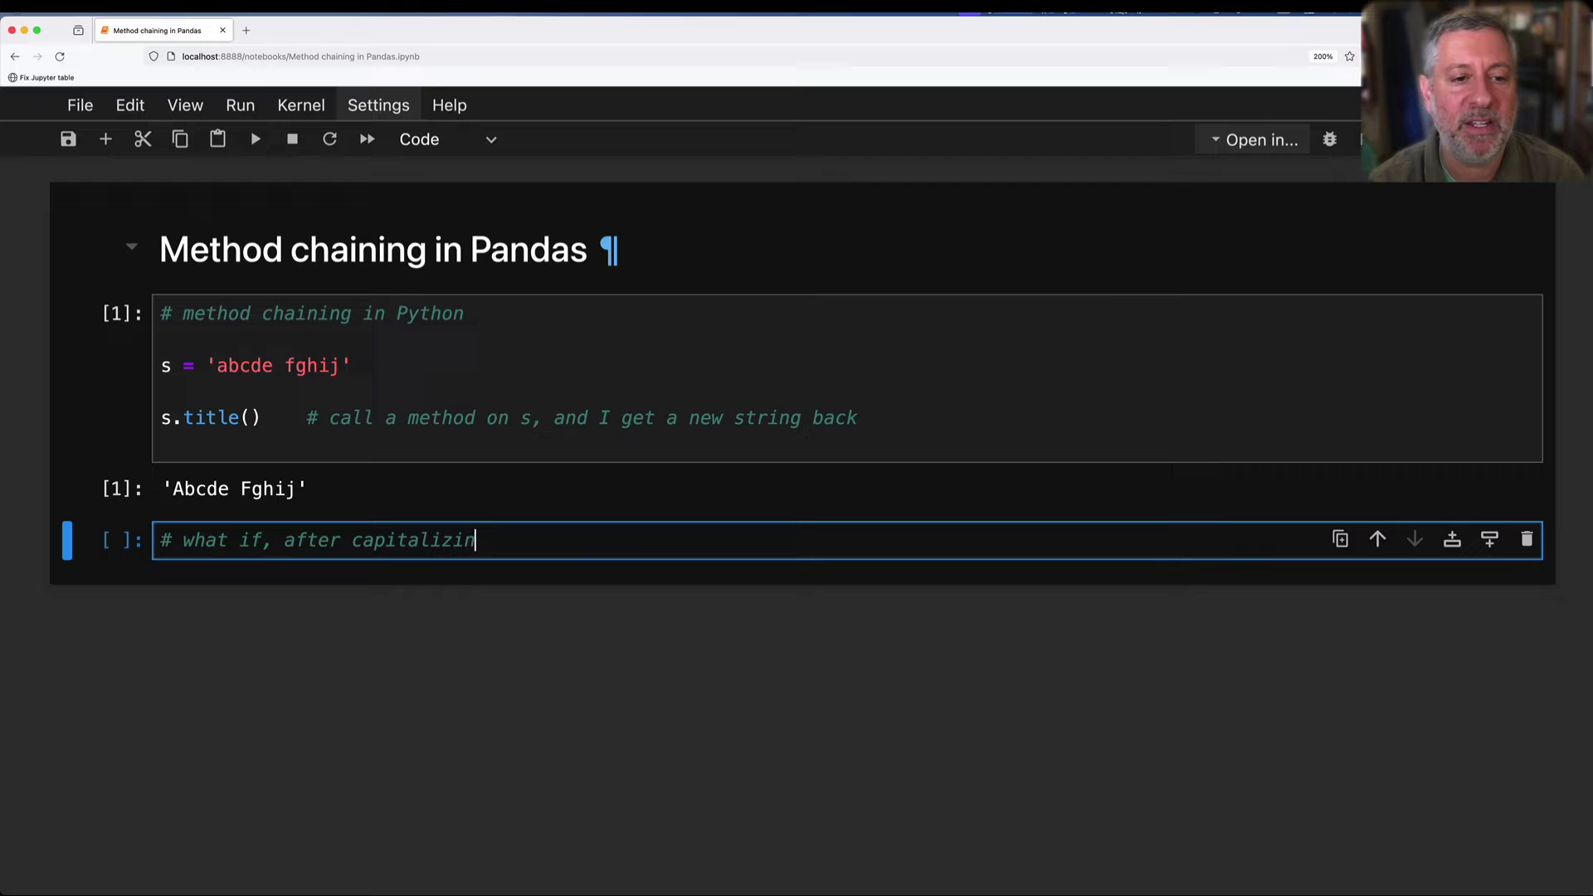
{"action": "type", "text": "g each word, I then want t"}
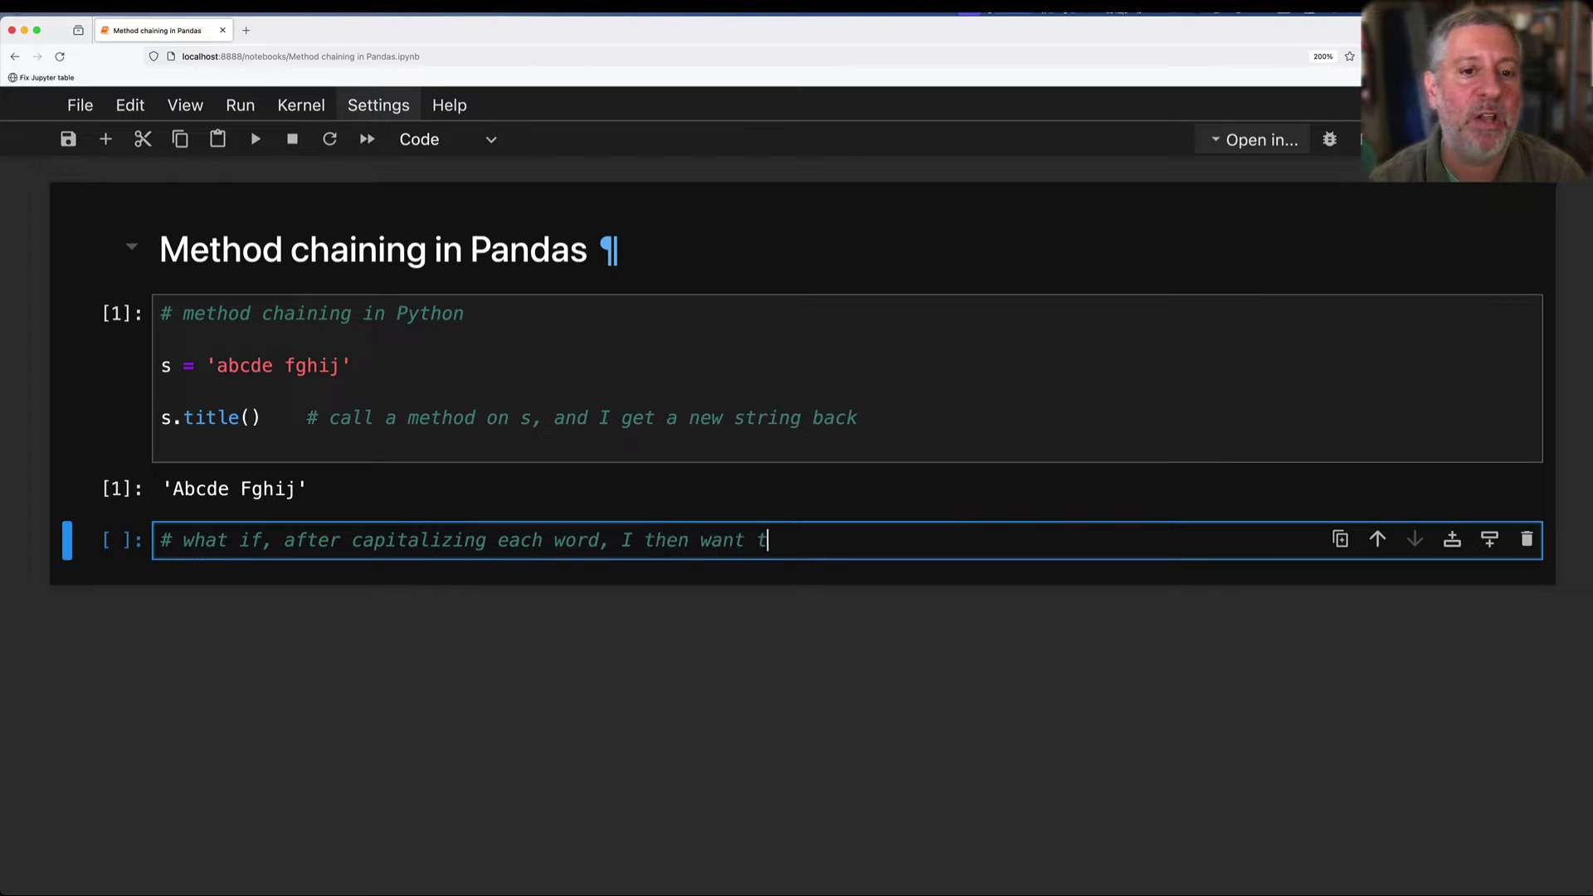
{"action": "type", "text": "o get a list of strings "}
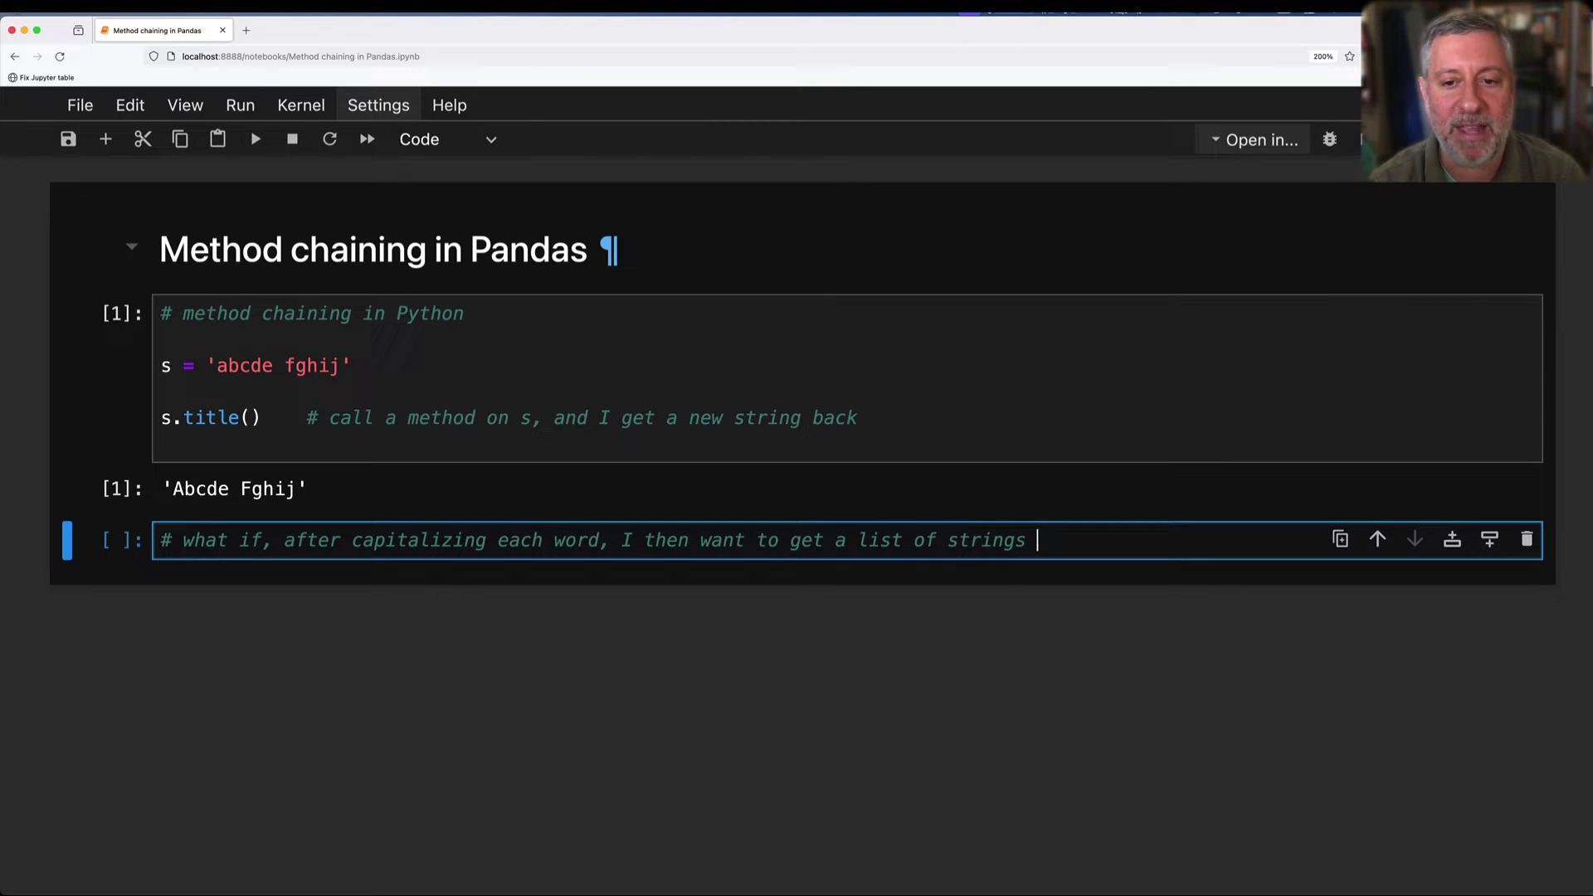
{"action": "type", "text": "(sor"}
{"action": "type", "text": "ds) back?"}
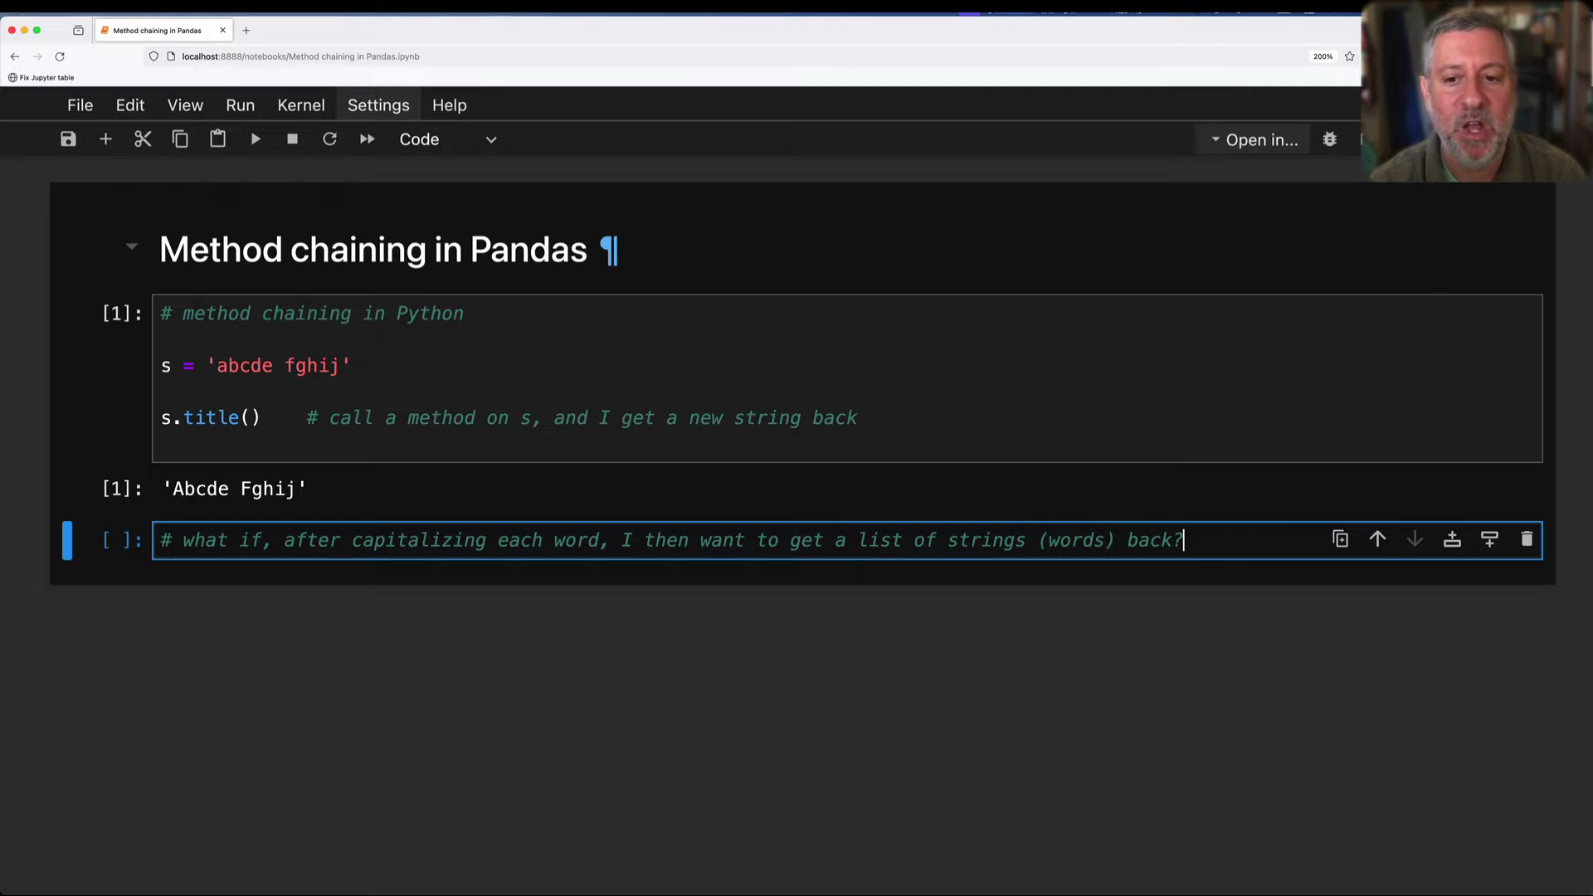
Run s.title().split() under a question comment, returning ['Abcde', 'Fghij'].
{"action": "key", "text": "Return"}
{"action": "key", "text": "Return"}
{"action": "type", "text": "s.ttitle"}
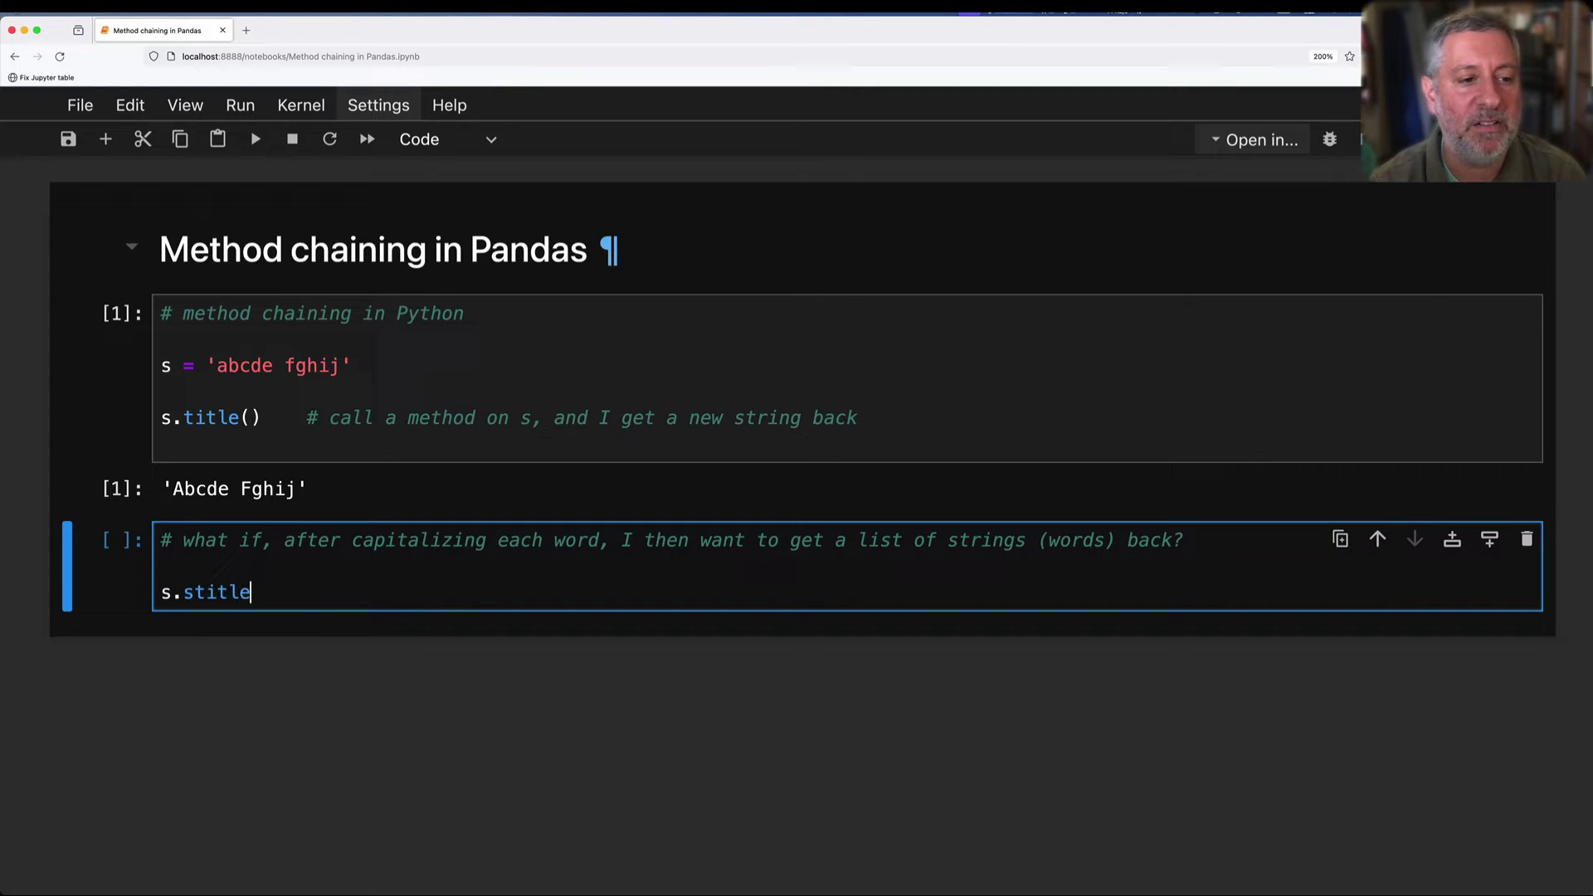
{"action": "key", "text": "BackSpace"}
{"action": "key", "text": "BackSpace"}
{"action": "key", "text": "BackSpace"}
{"action": "type", "text": "title().sl"}
{"action": "key", "text": "BackSpace"}
{"action": "key", "text": "BackSpace"}
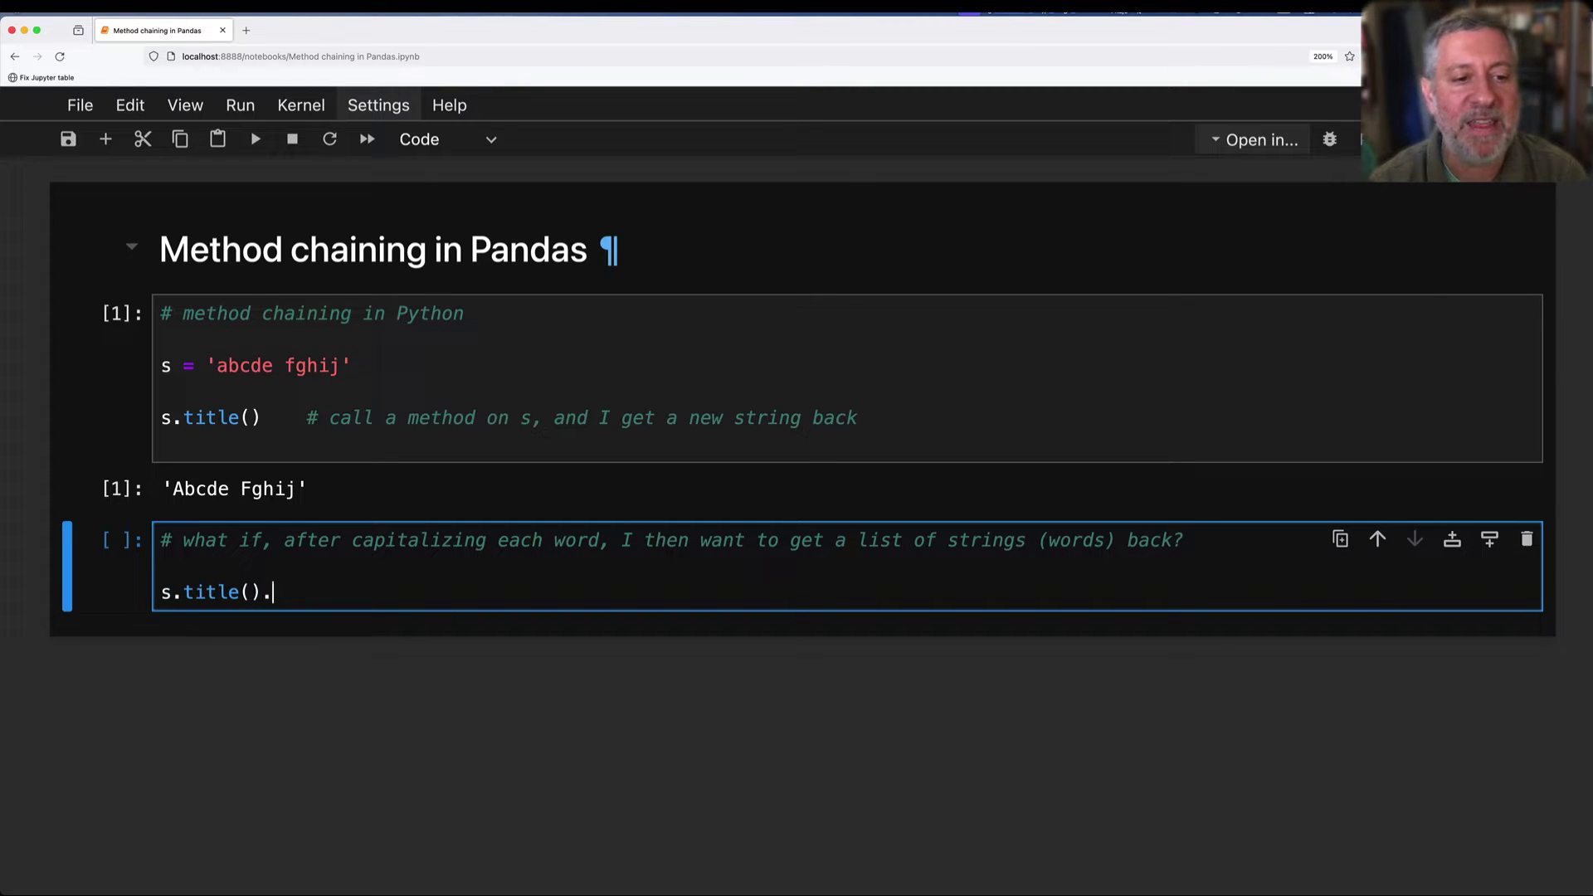
{"action": "type", "text": "split()   # this is"}
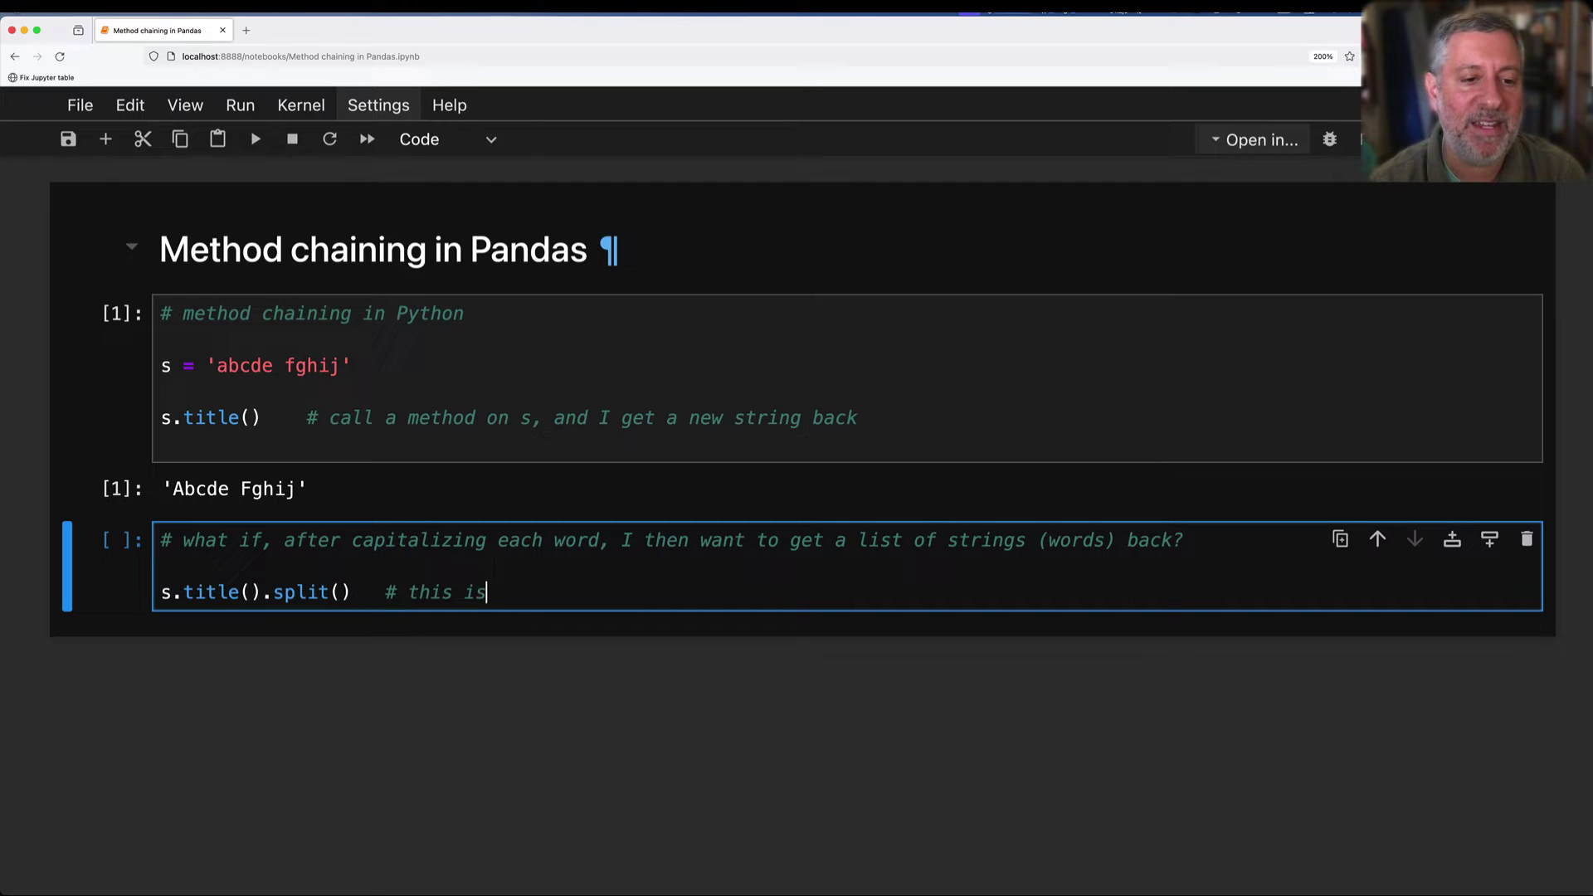
{"action": "type", "text": " method chaining!"}
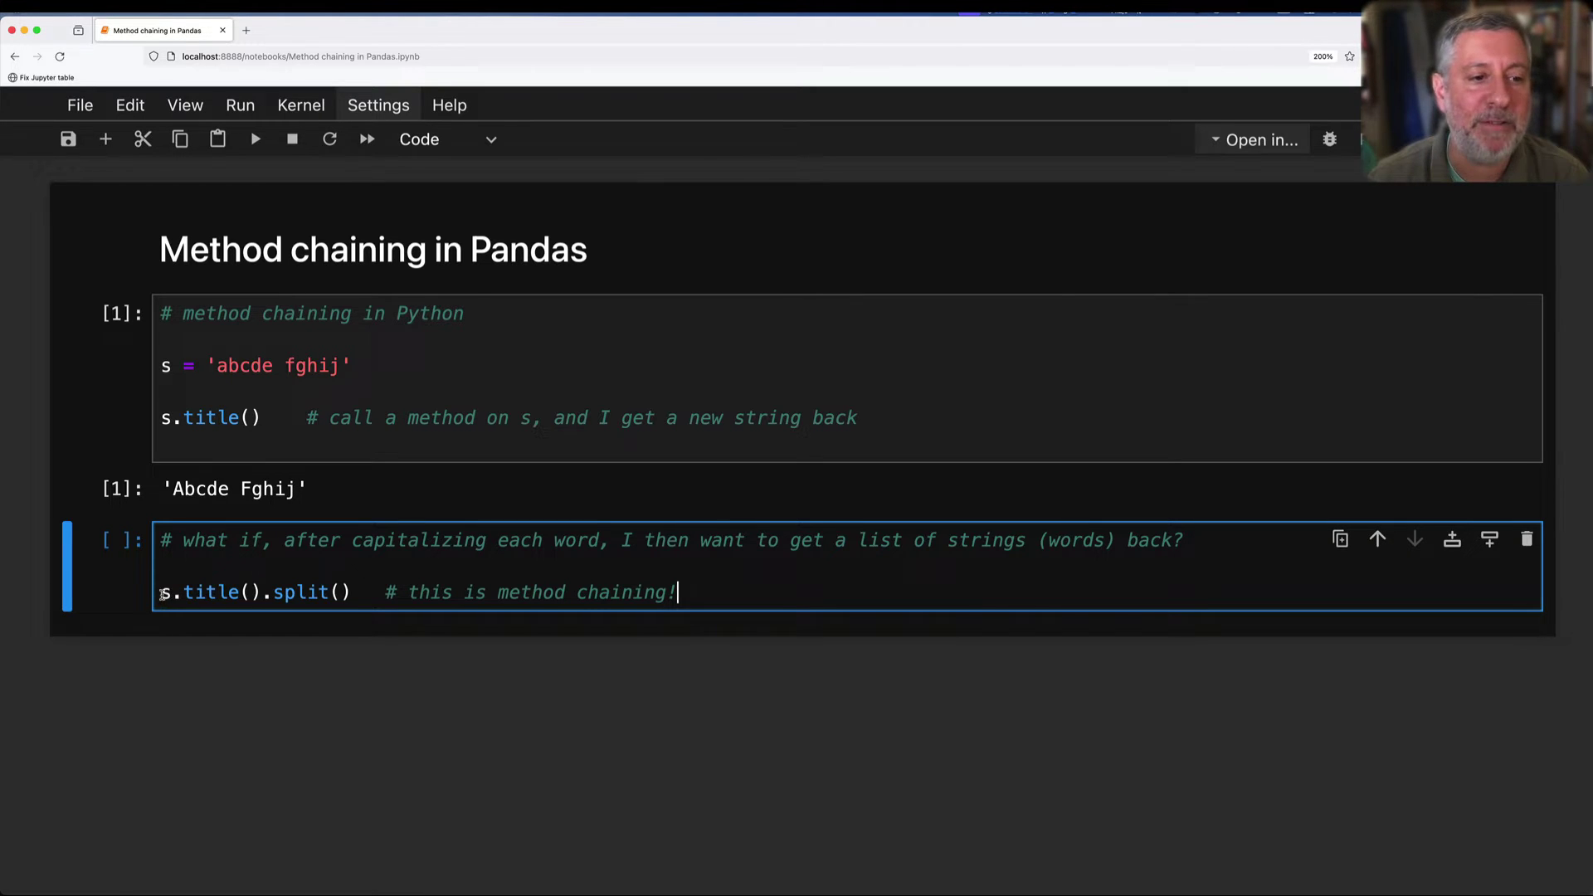
{"action": "left_click_drag", "start_coordinate": [163, 596], "coordinate": [263, 593]}
{"action": "left_click", "coordinate": [261, 592]}
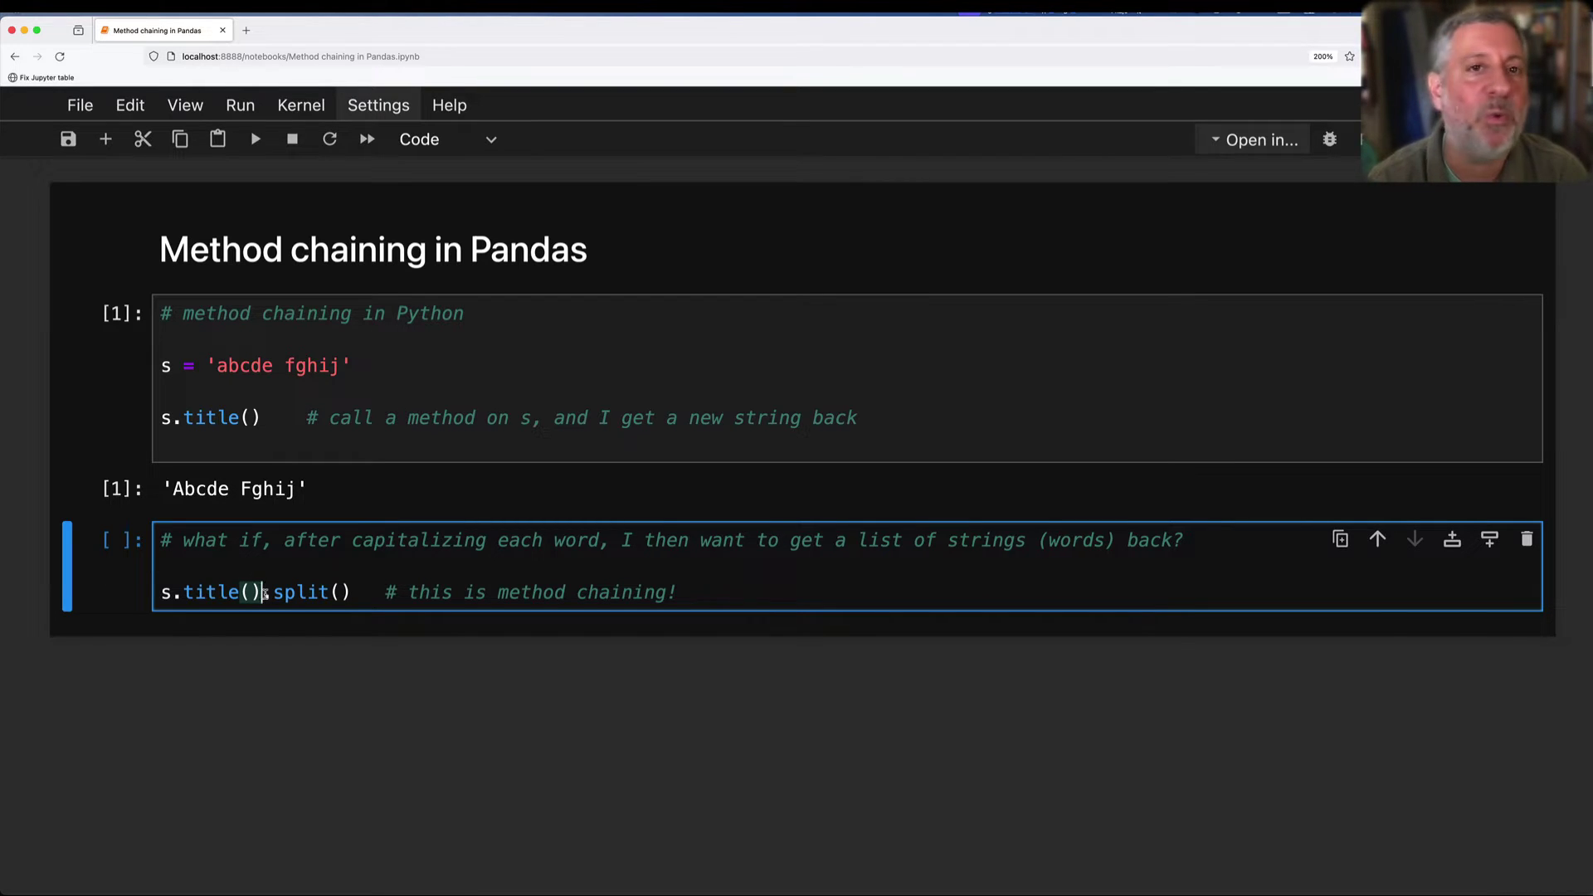
{"action": "key", "text": "shift+Return"}
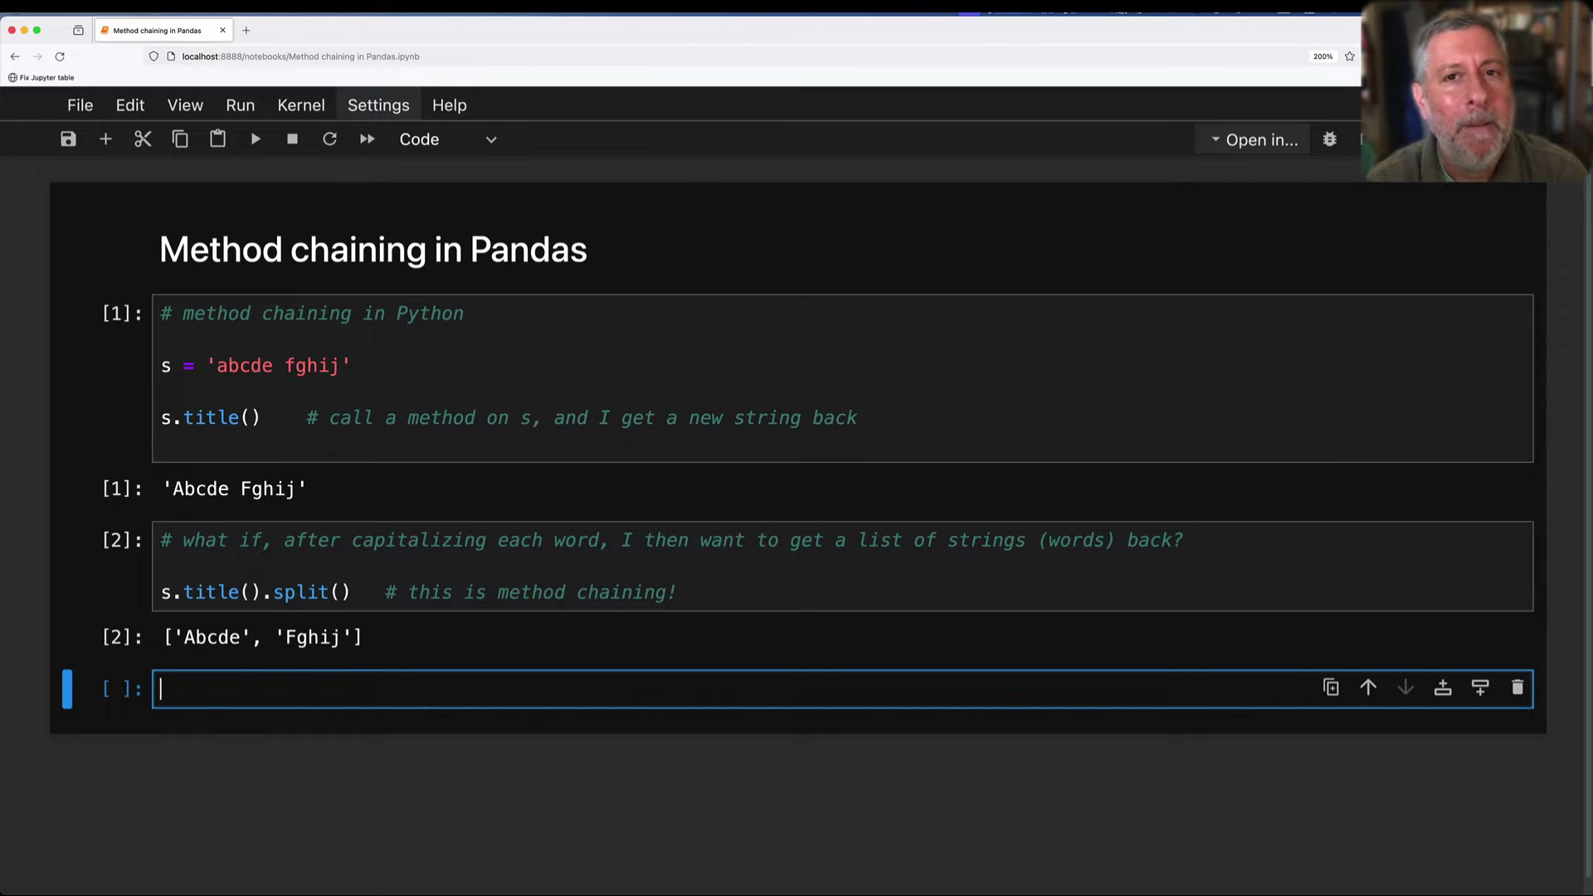
{"action": "type", "text": "#sometimes, a meth"}
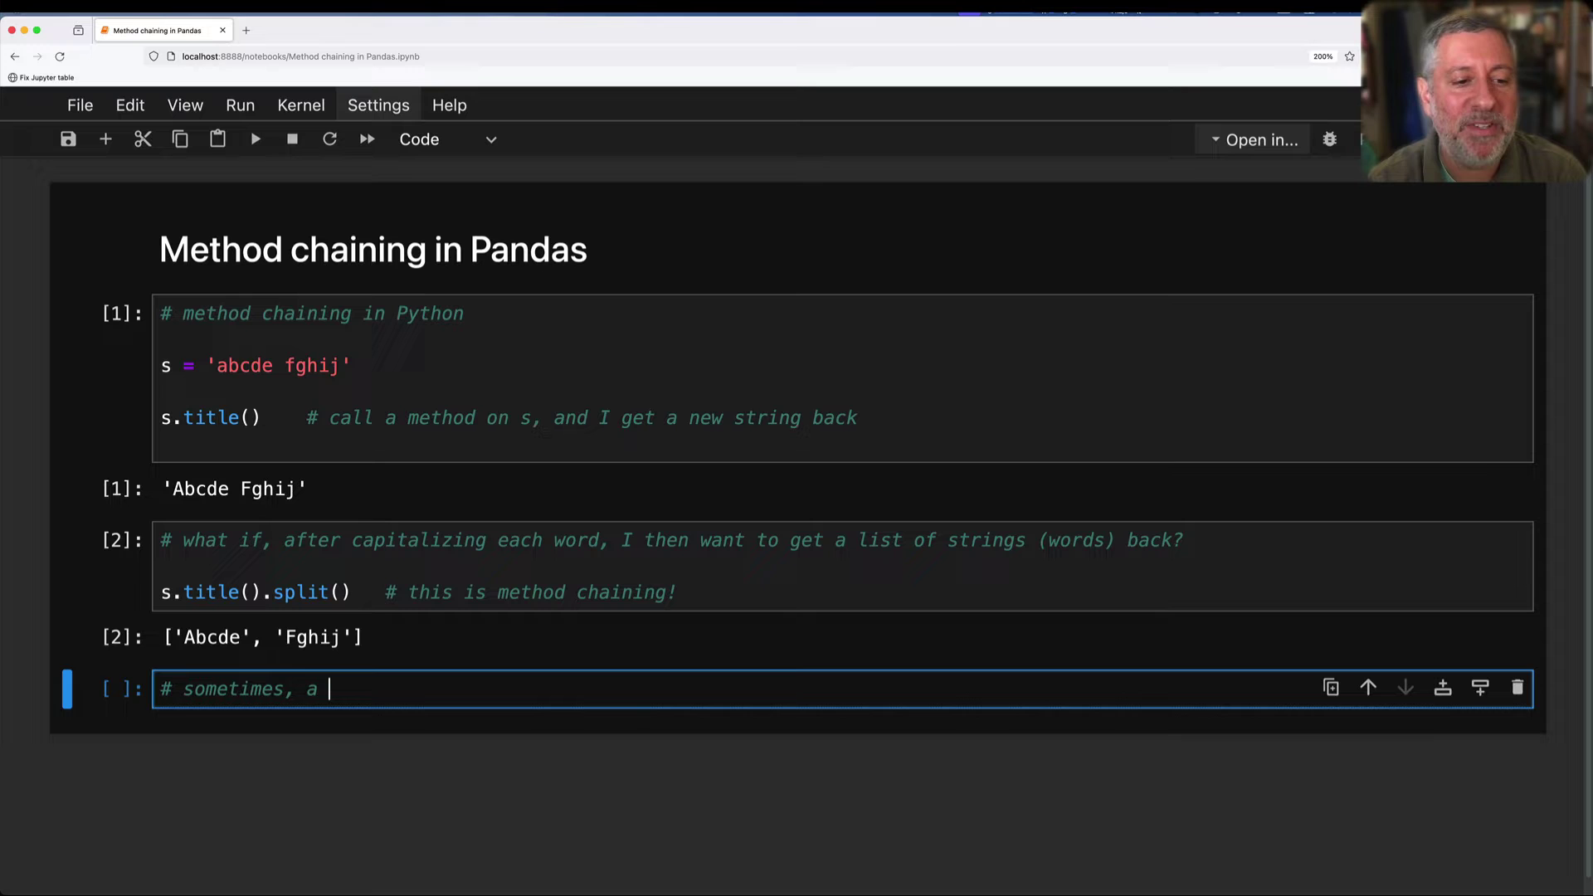
{"action": "type", "text": "od chain "}
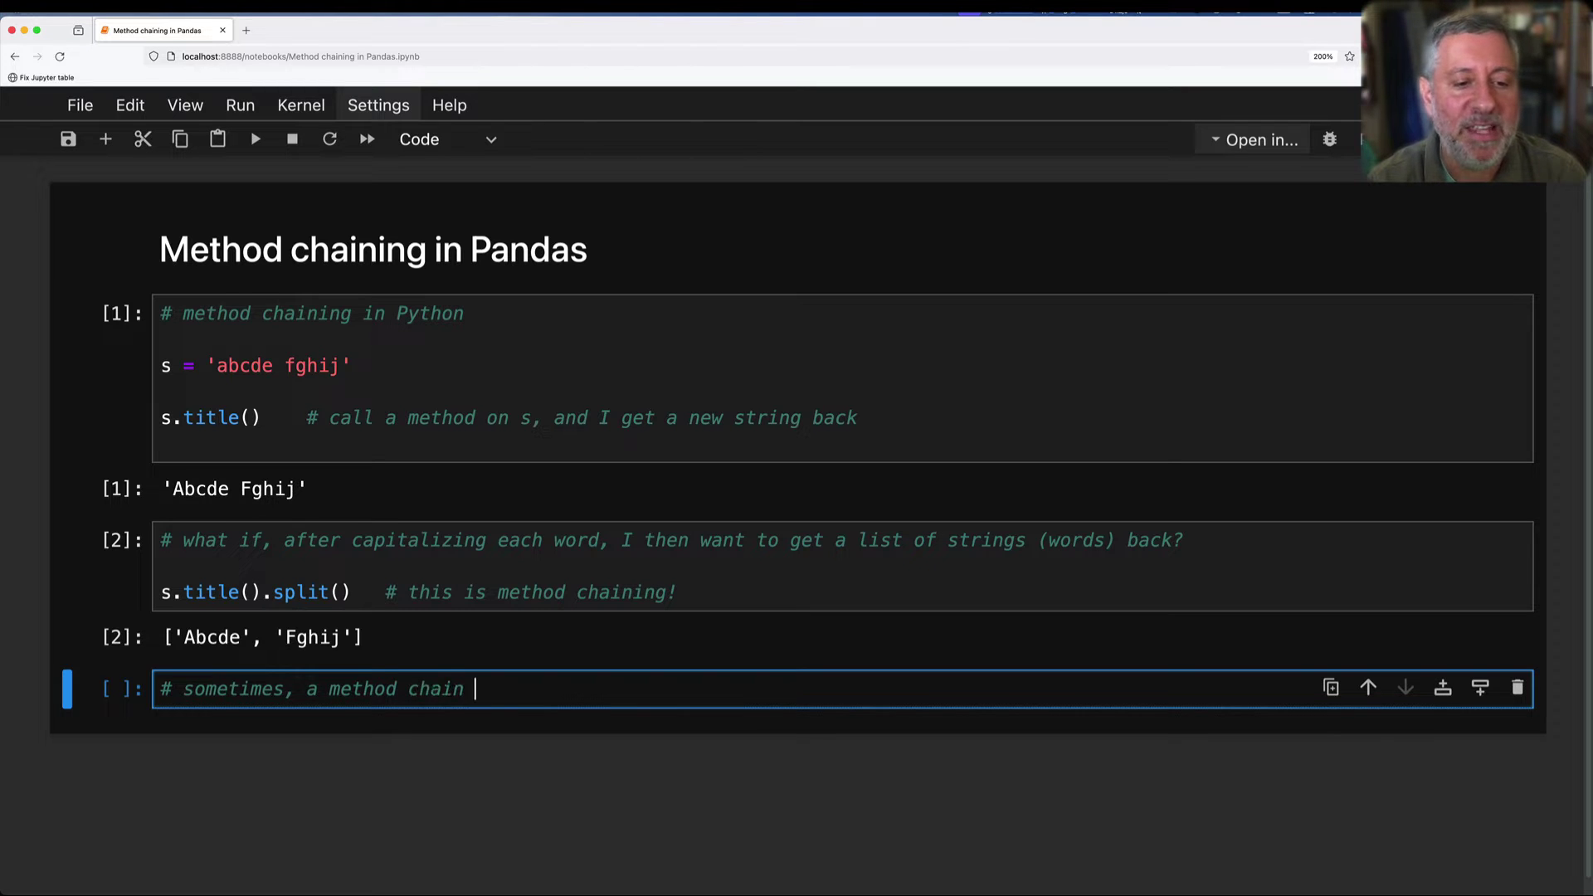
{"action": "type", "text": "can be a bit long "}
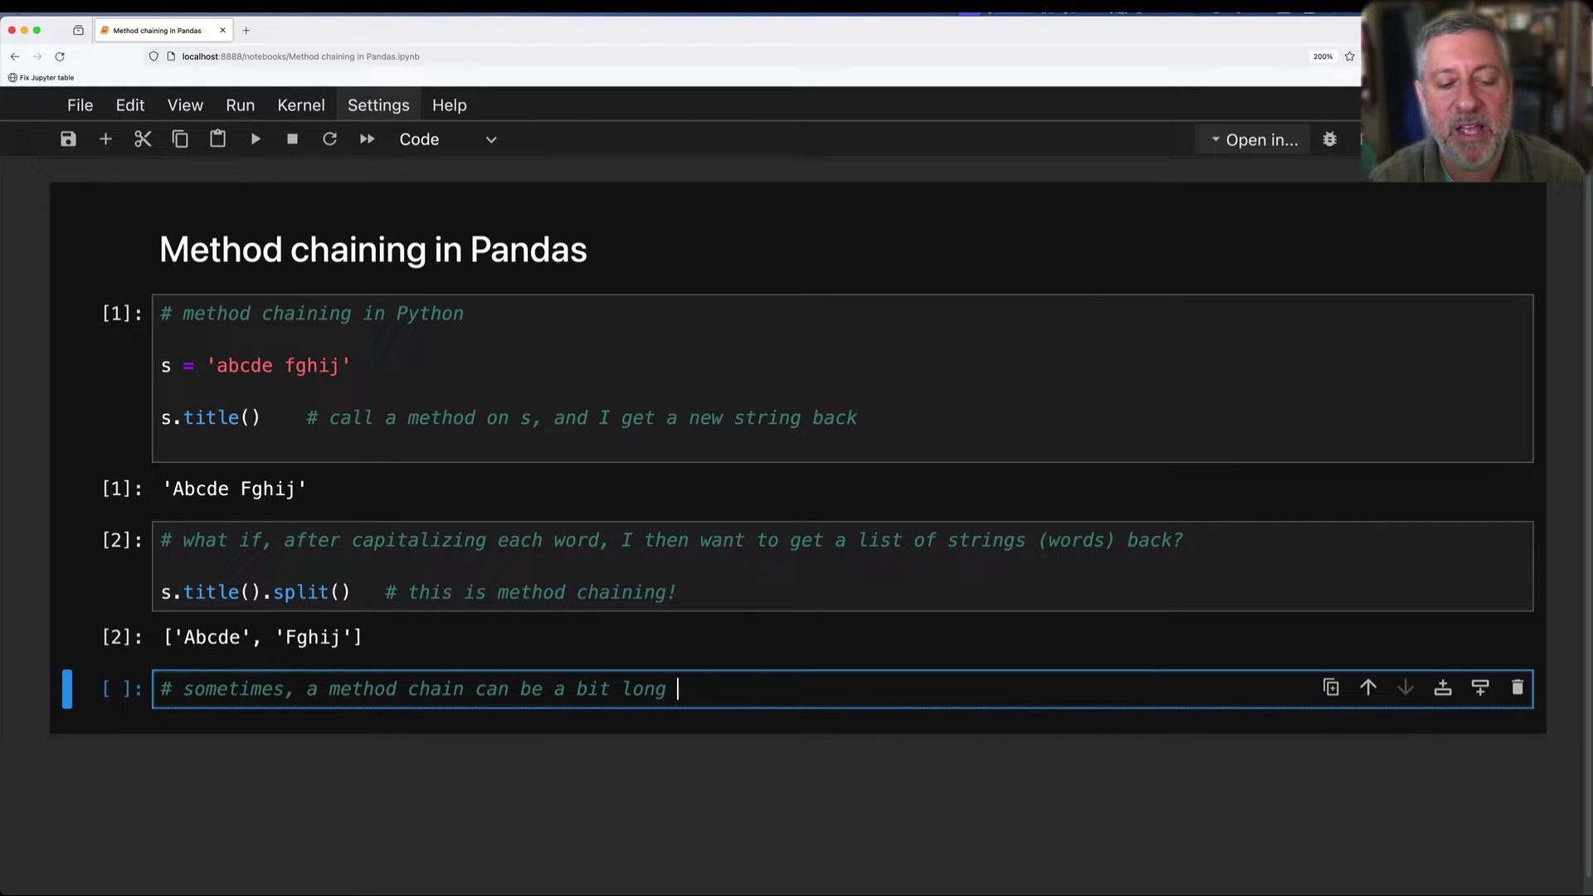
{"action": "type", "text": "and/or complicated"}
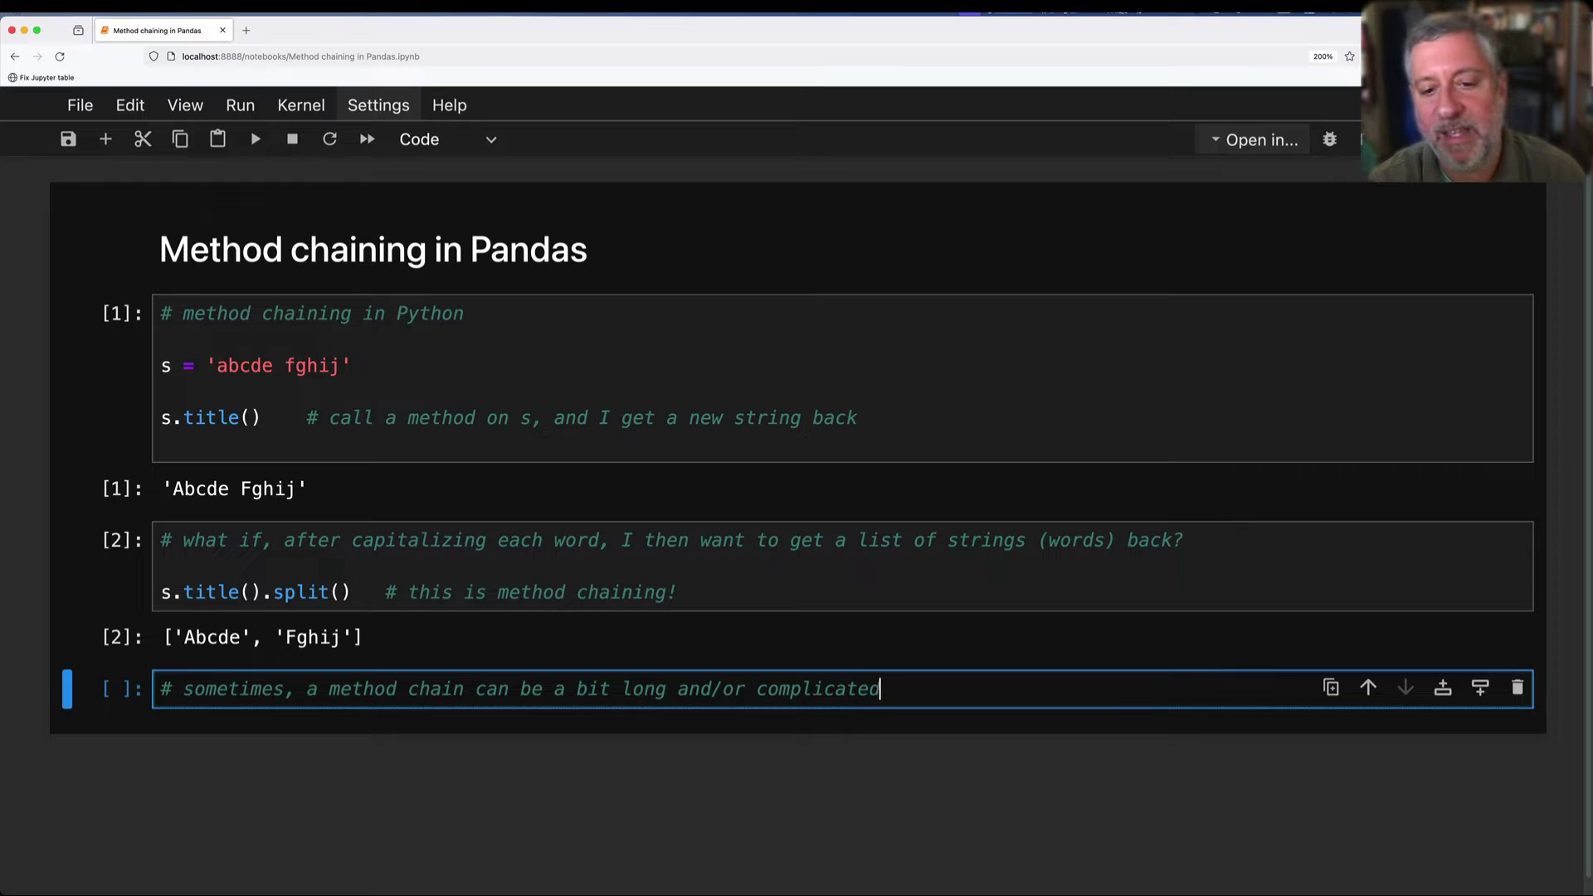
Below two comment lines, put s, .title() and .split() on separate lines and run, raising SyntaxError.
{"action": "key", "text": "Return"}
{"action": "type", "text": "# how can I break it"}
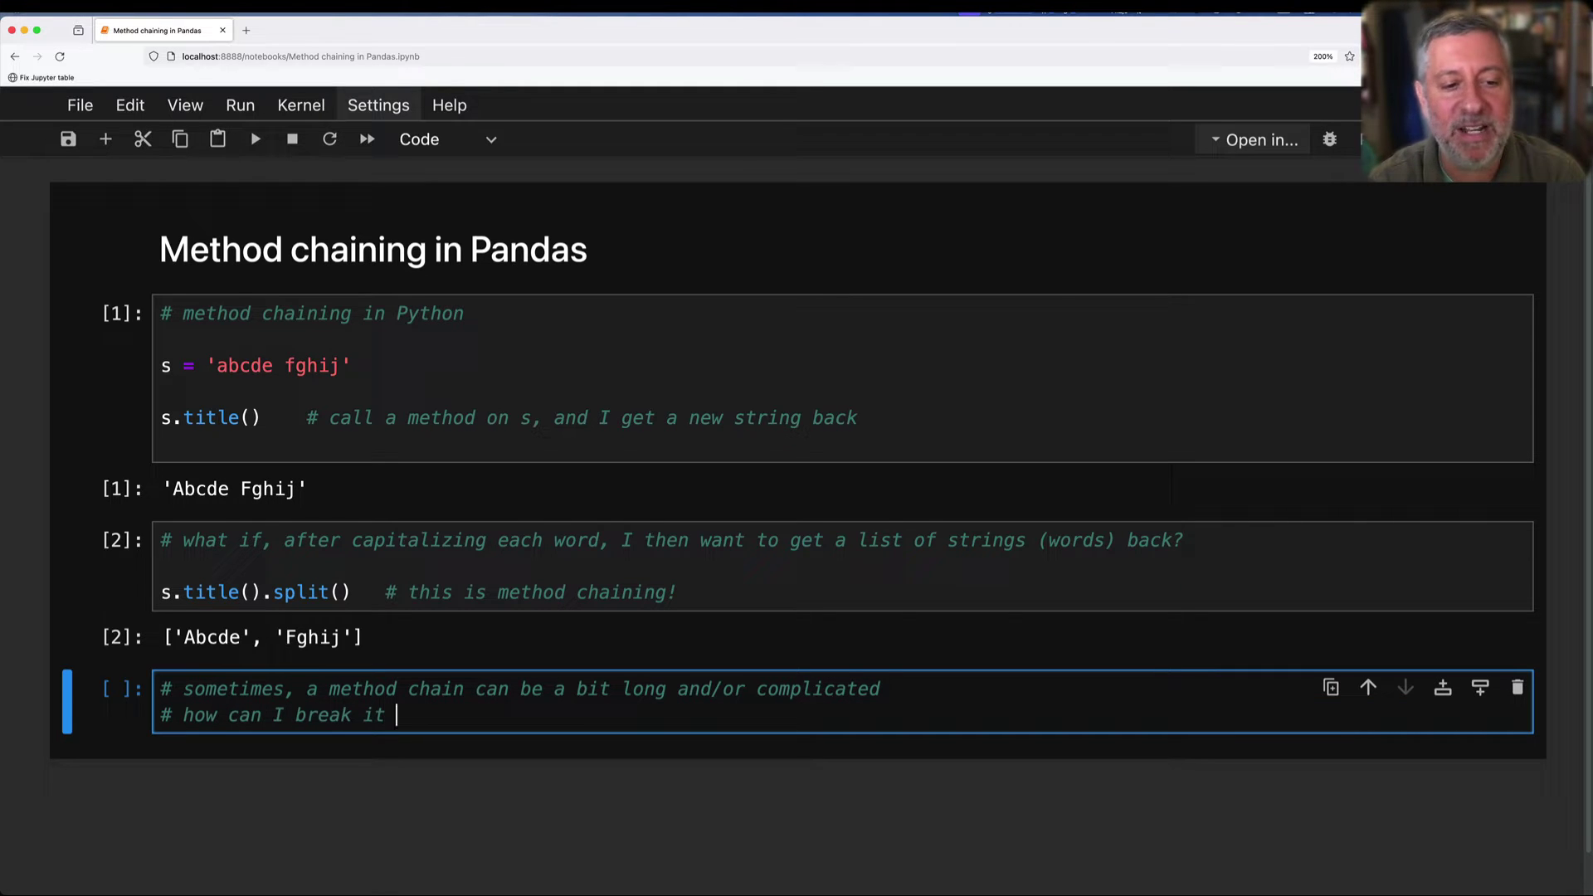
{"action": "type", "text": " up across lines, to bea"}
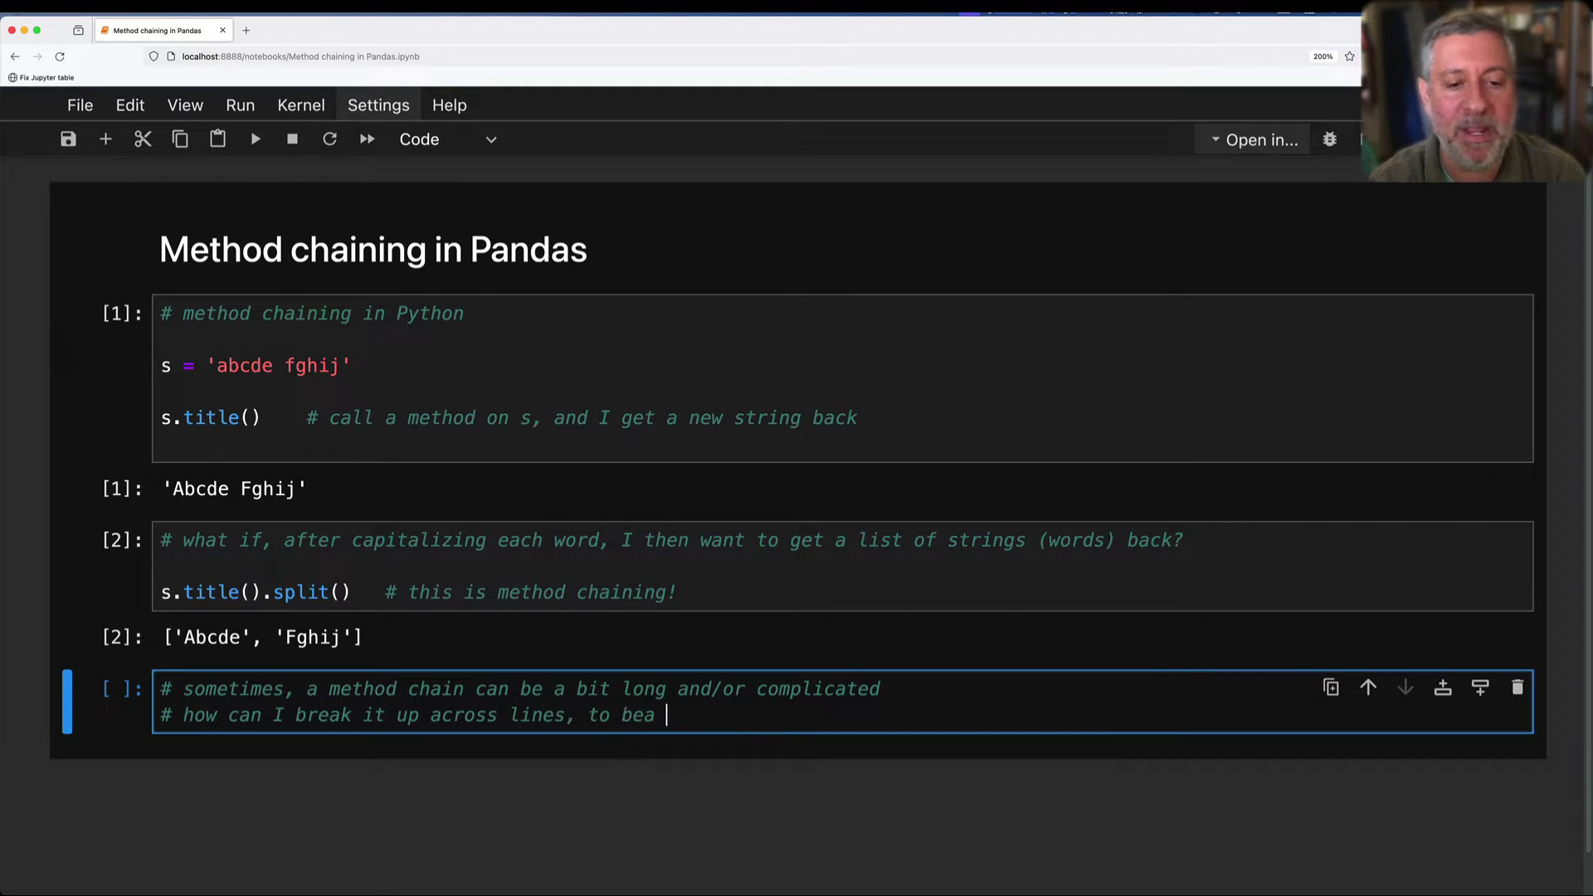
{"action": "type", "text": " more"}
{"action": "key", "text": "BackSpace"}
{"action": "key", "text": "BackSpace"}
{"action": "key", "text": "BackSpace"}
{"action": "type", "text": "be more reada"}
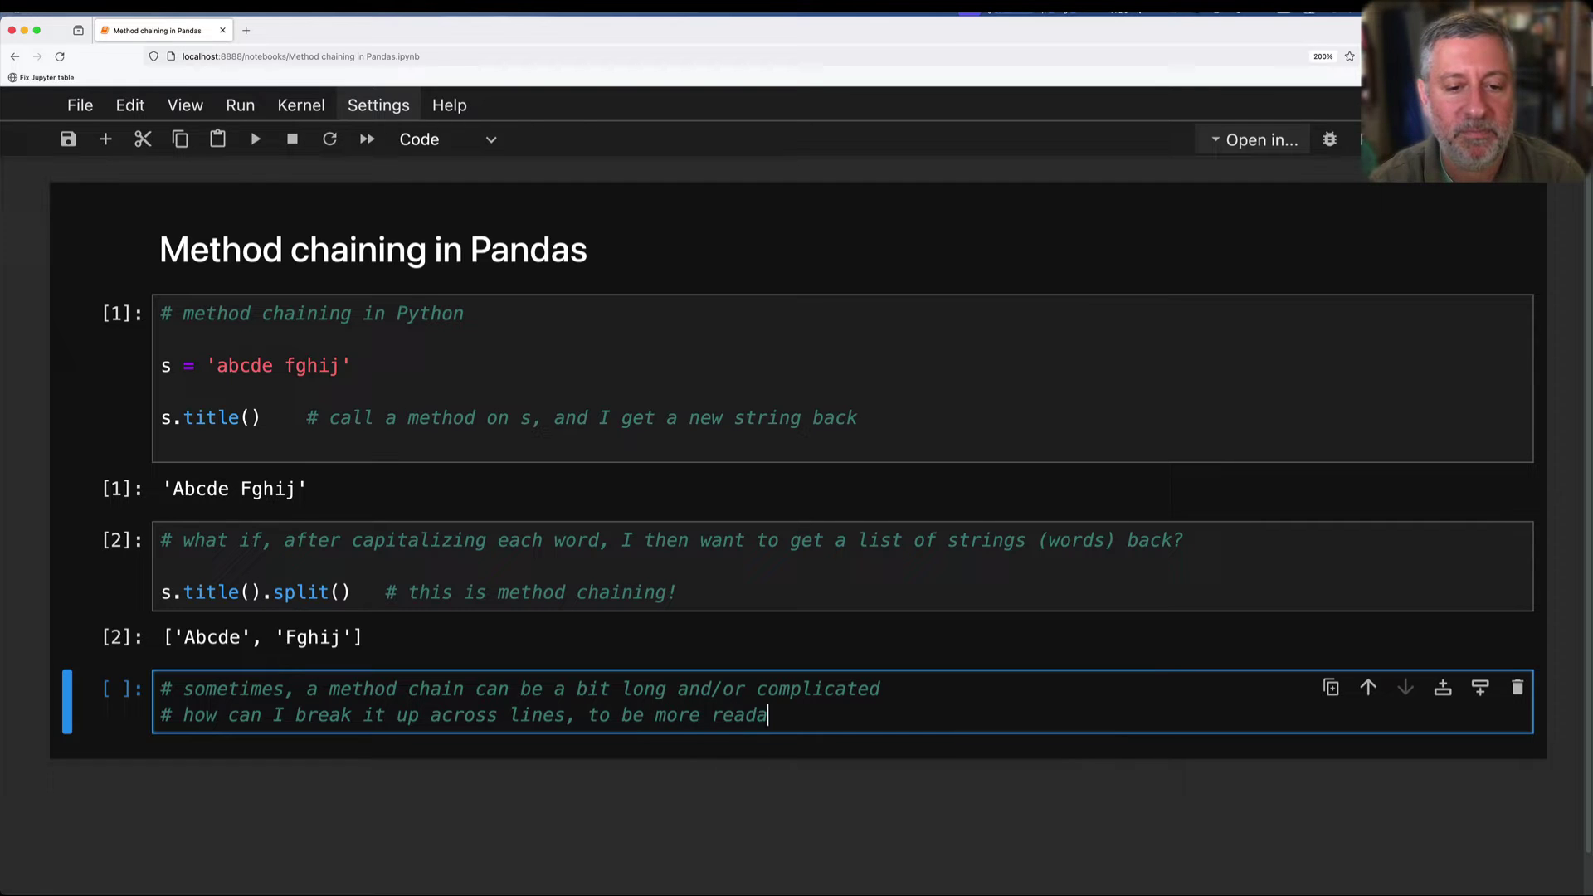
{"action": "type", "text": "ble?"}
{"action": "key", "text": "Return"}
{"action": "key", "text": "Return"}
{"action": "scroll", "coordinate": [281, 565], "scroll_direction": "down", "scroll_amount": 2}
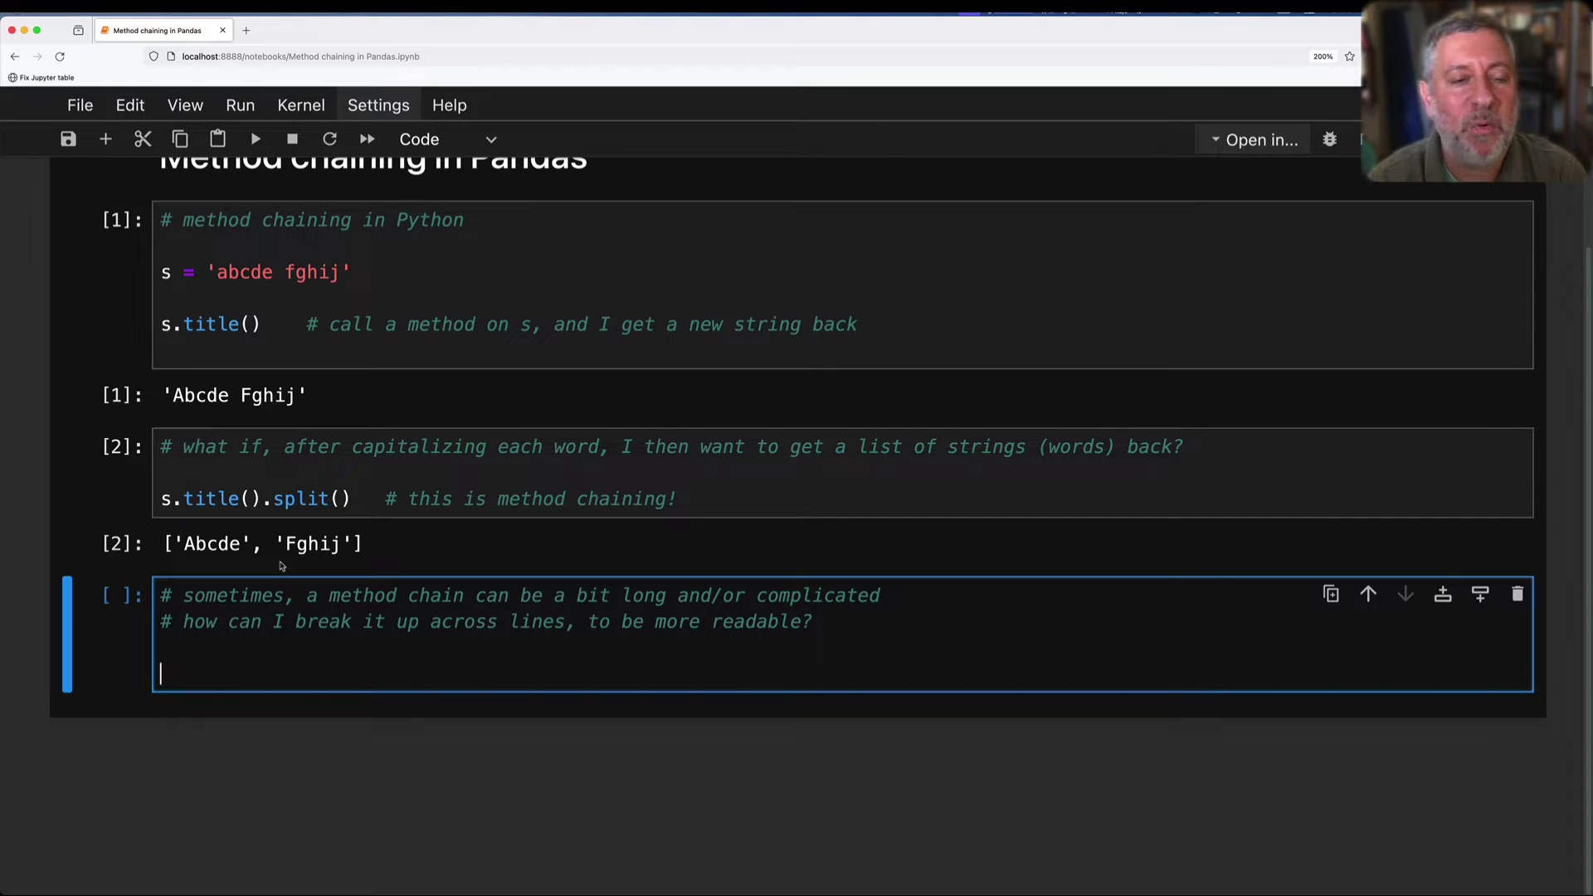
{"action": "type", "text": "s"}
{"action": "key", "text": "Return"}
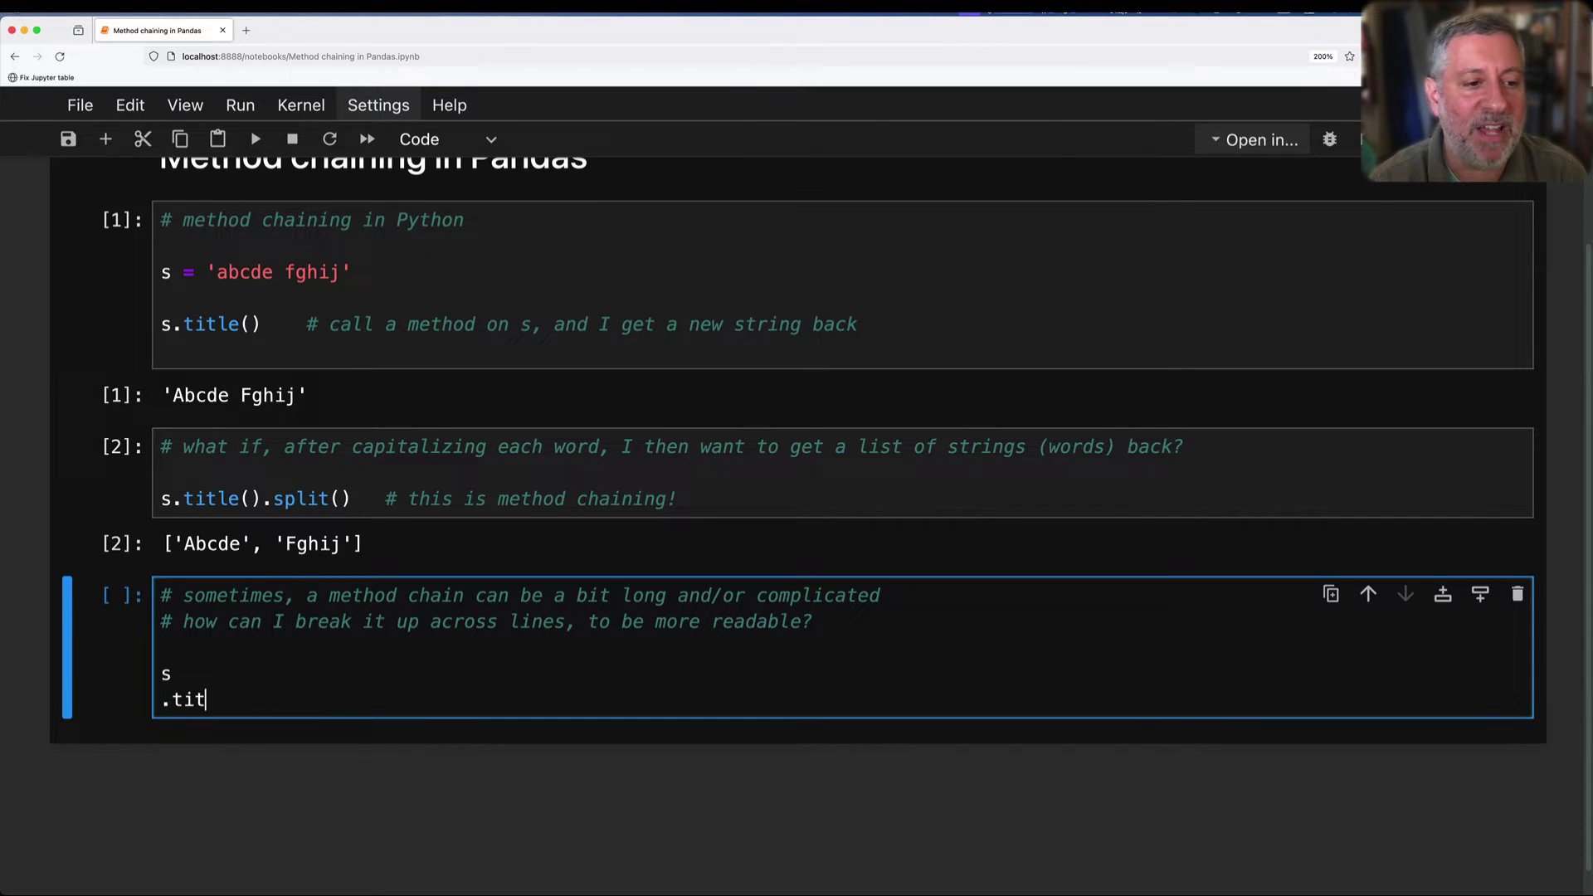
{"action": "type", "text": ".title()"}
{"action": "key", "text": "Return"}
{"action": "type", "text": ".split()"}
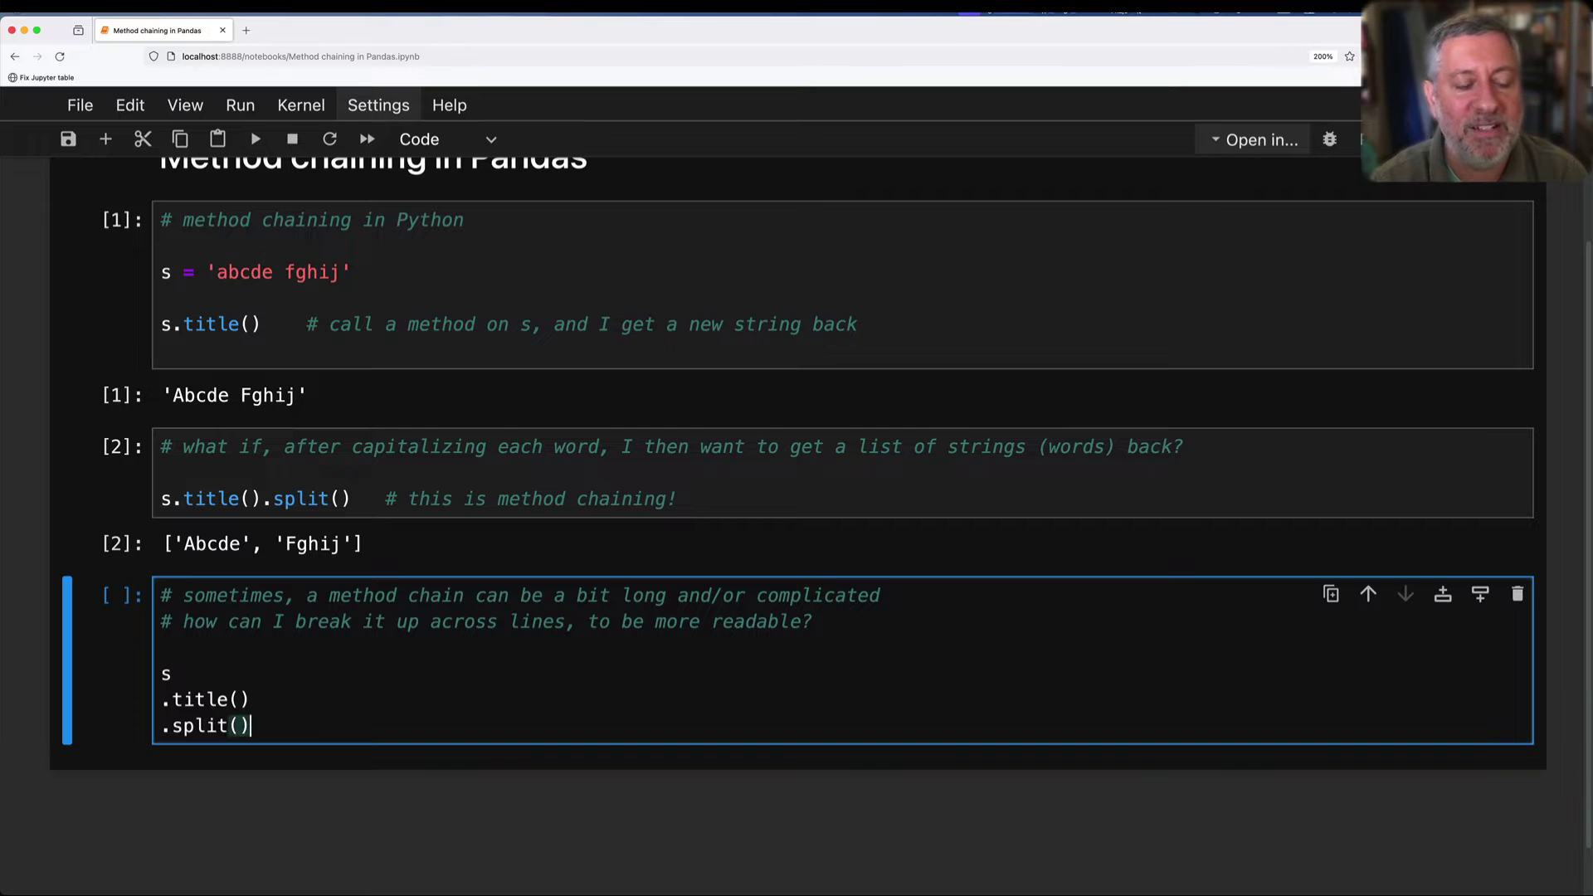
{"action": "key", "text": "Return"}
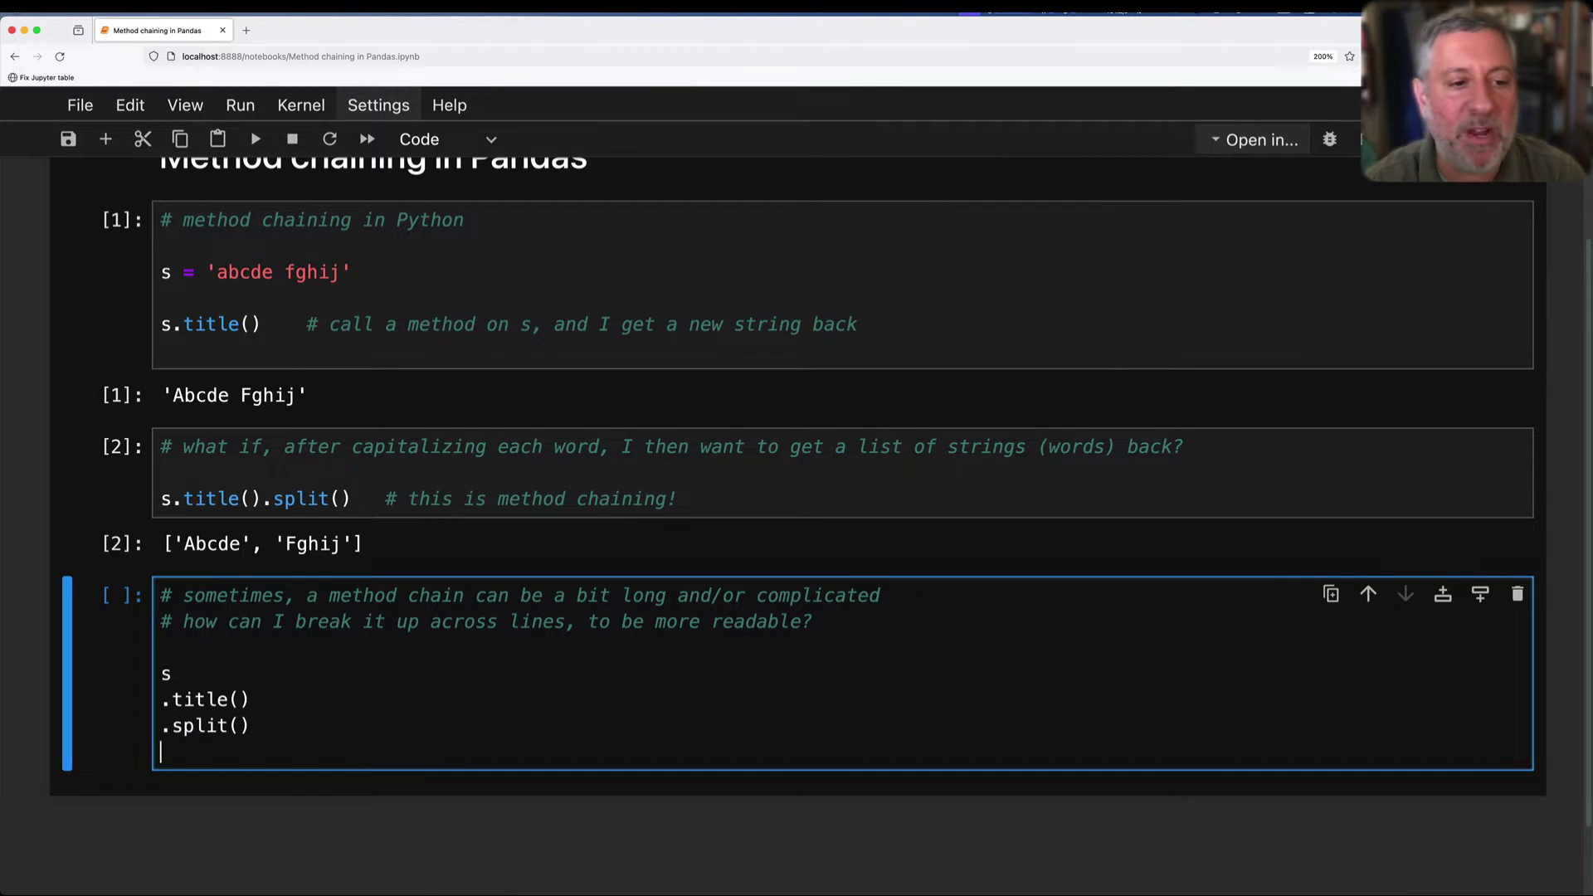
{"action": "key", "text": "shift+Return"}
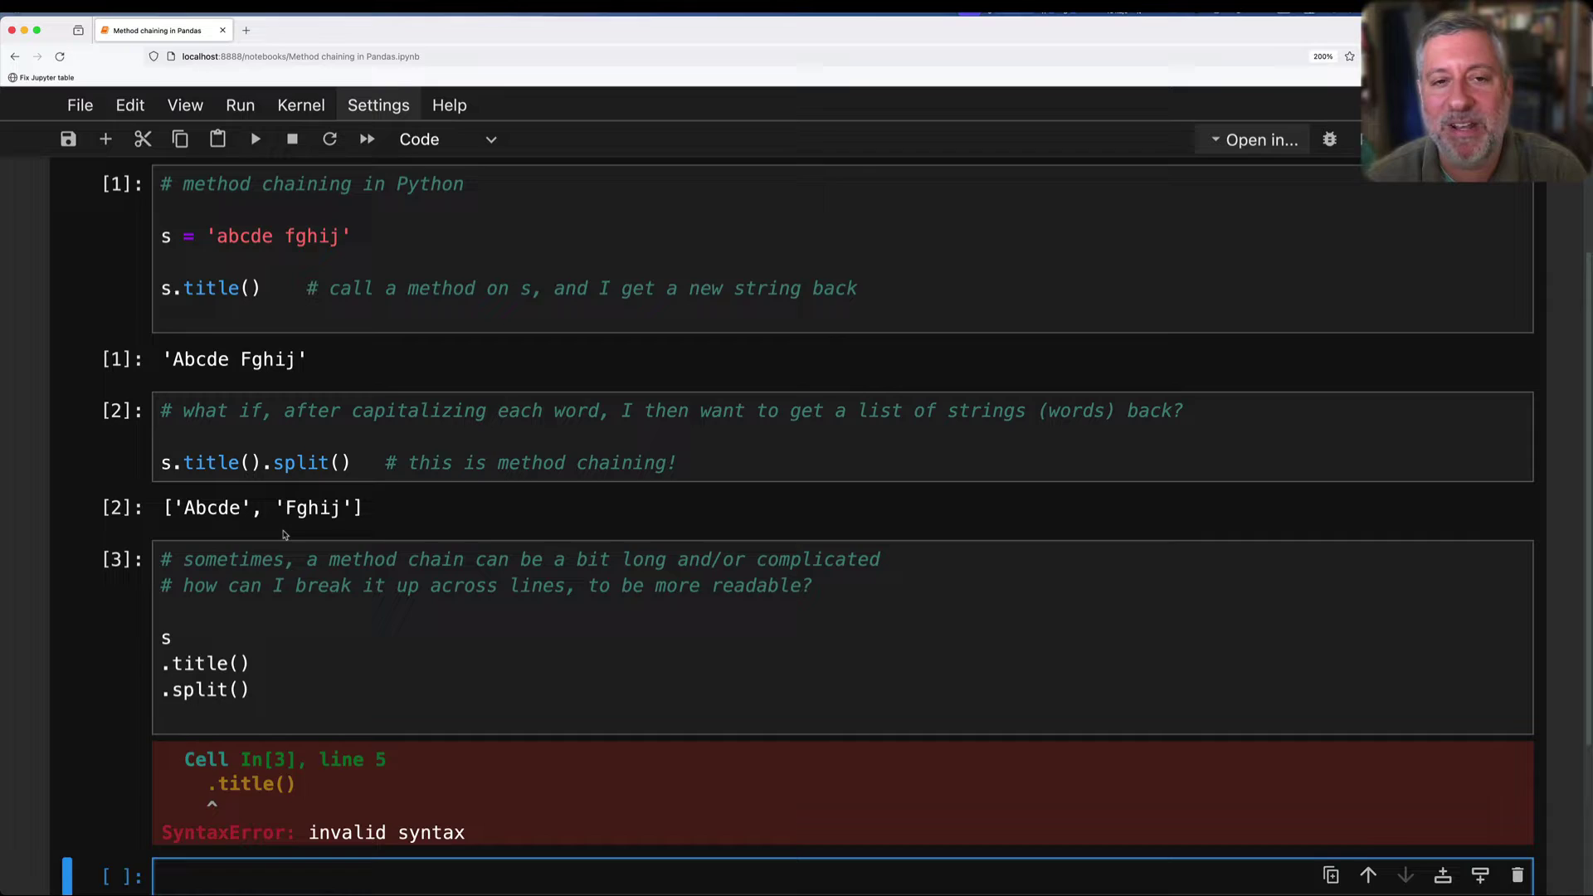
{"action": "scroll", "coordinate": [284, 535], "scroll_direction": "down", "scroll_amount": 3}
{"action": "type", "text": "# but w"}
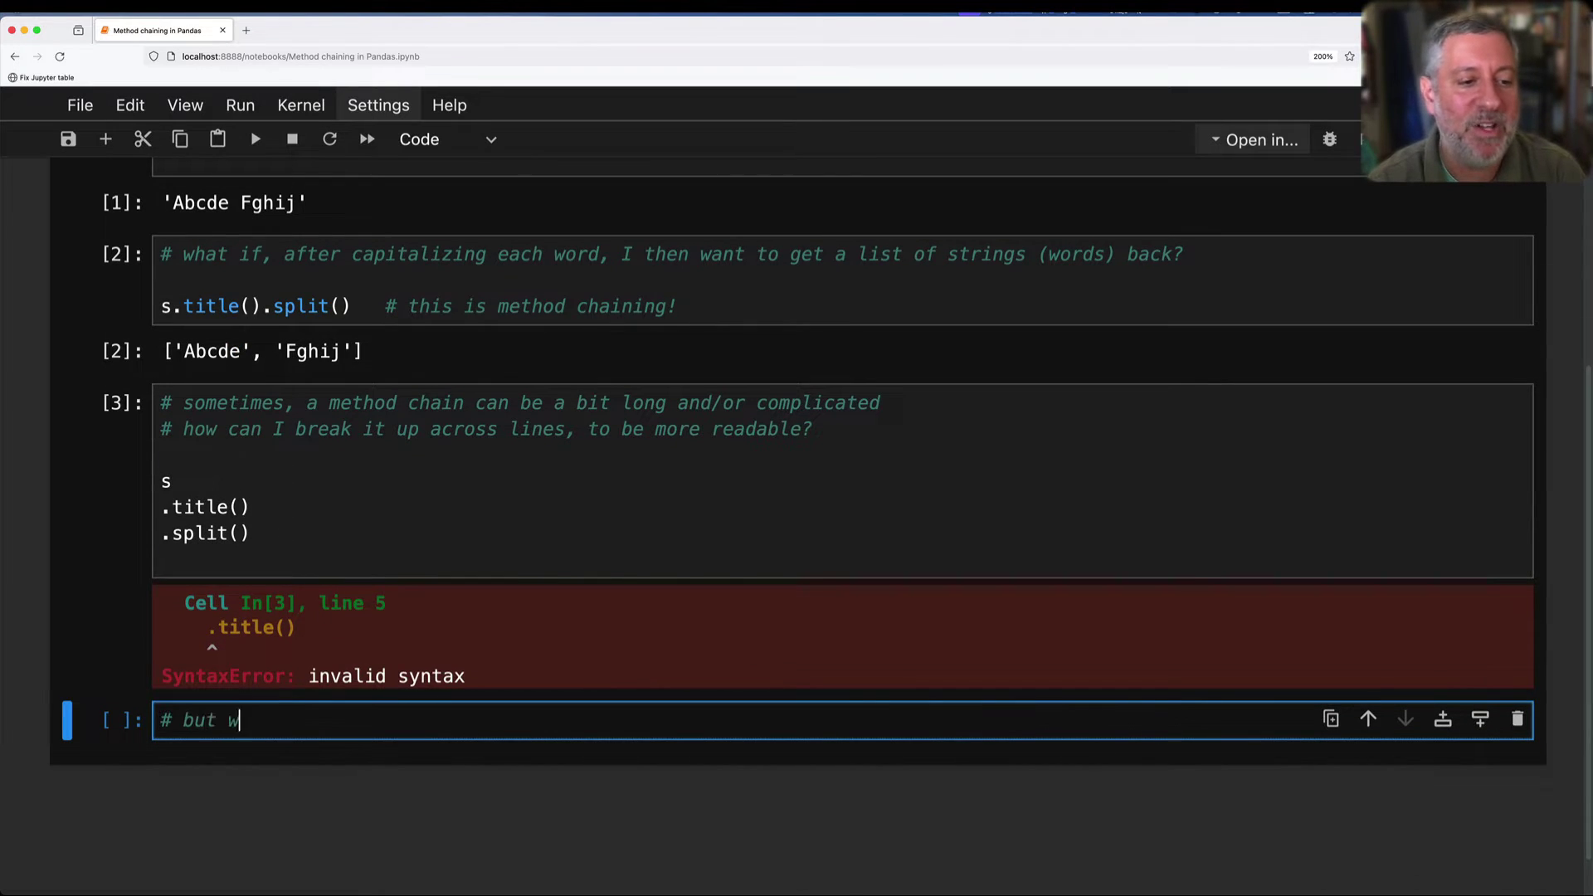
{"action": "type", "text": "e can take advant"}
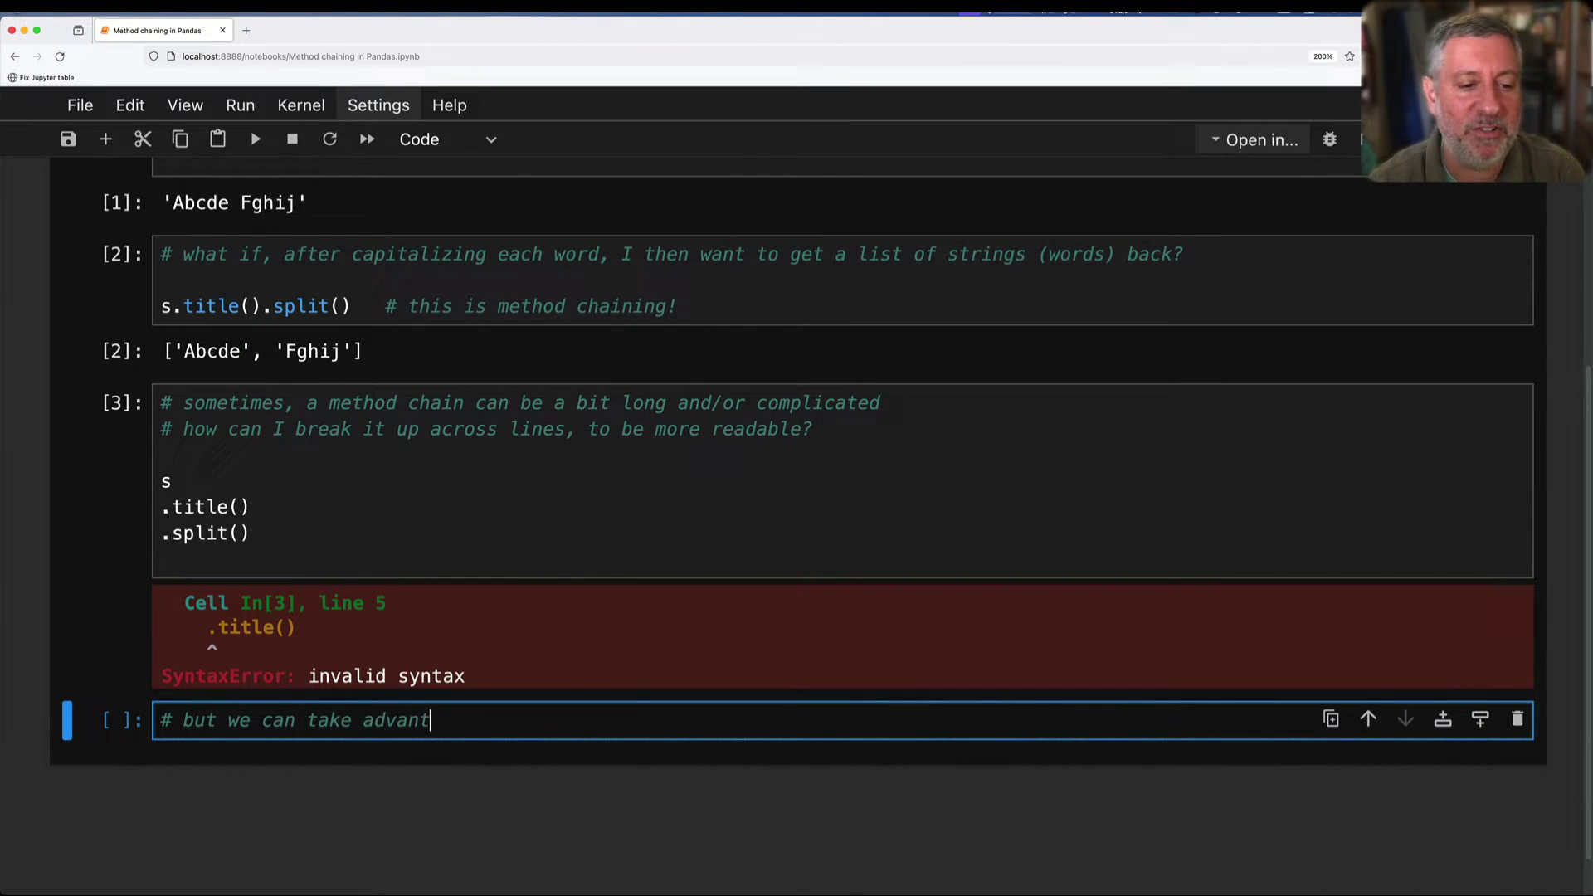
{"action": "type", "text": "age of Python's "}
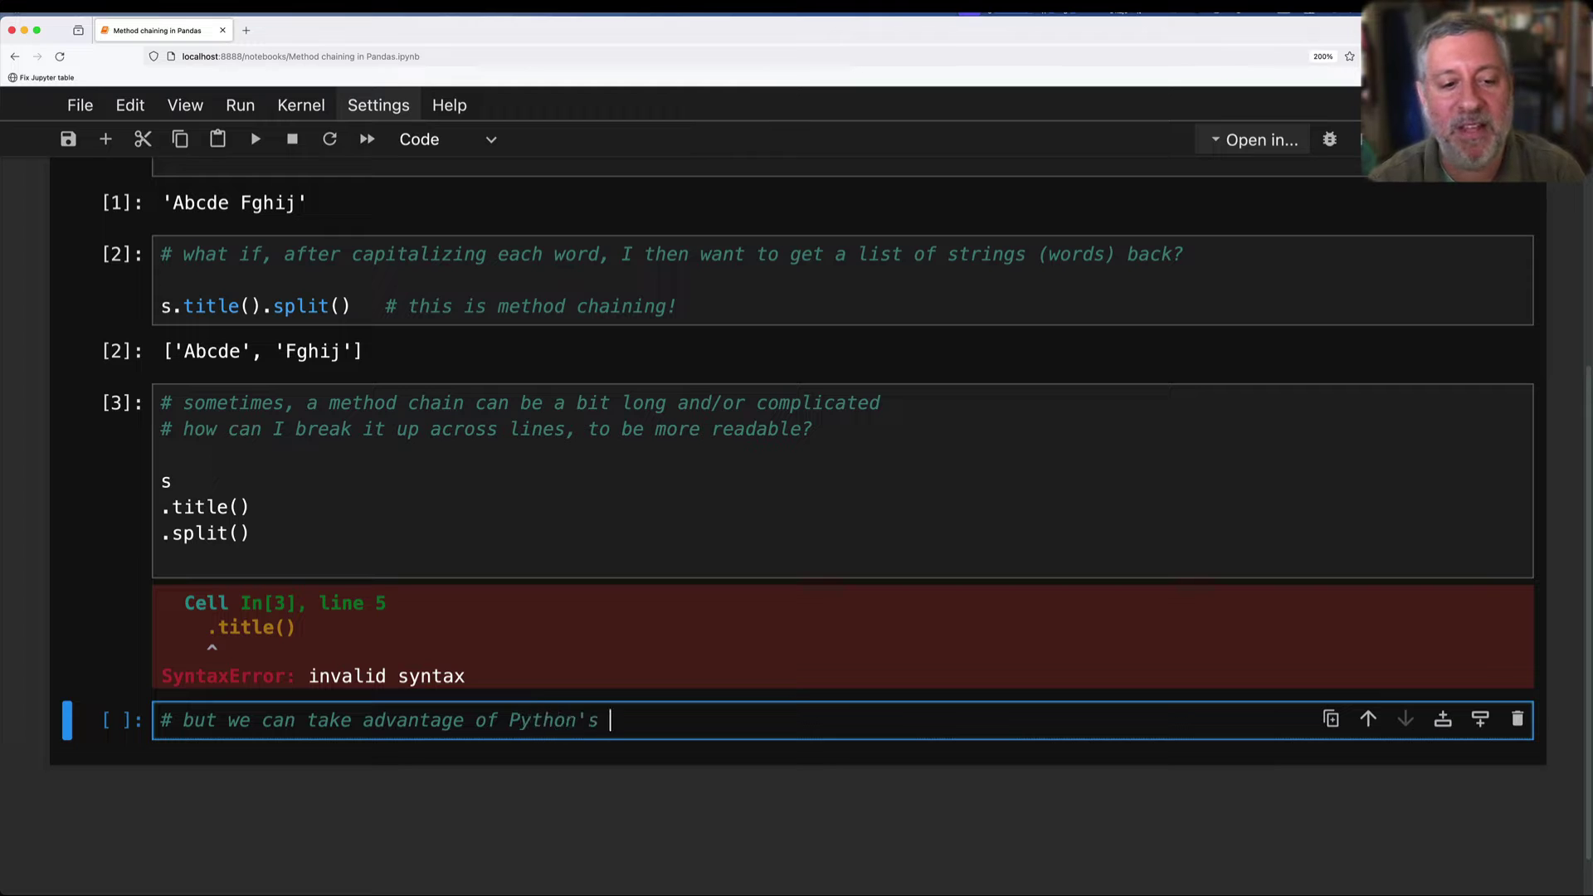
{"action": "type", "text": "y"}
In a new commented cell, paste the s, .title(), .split() lines copied from cell 3.
{"action": "key", "text": "BackSpace"}
{"action": "type", "text": "syntax"}
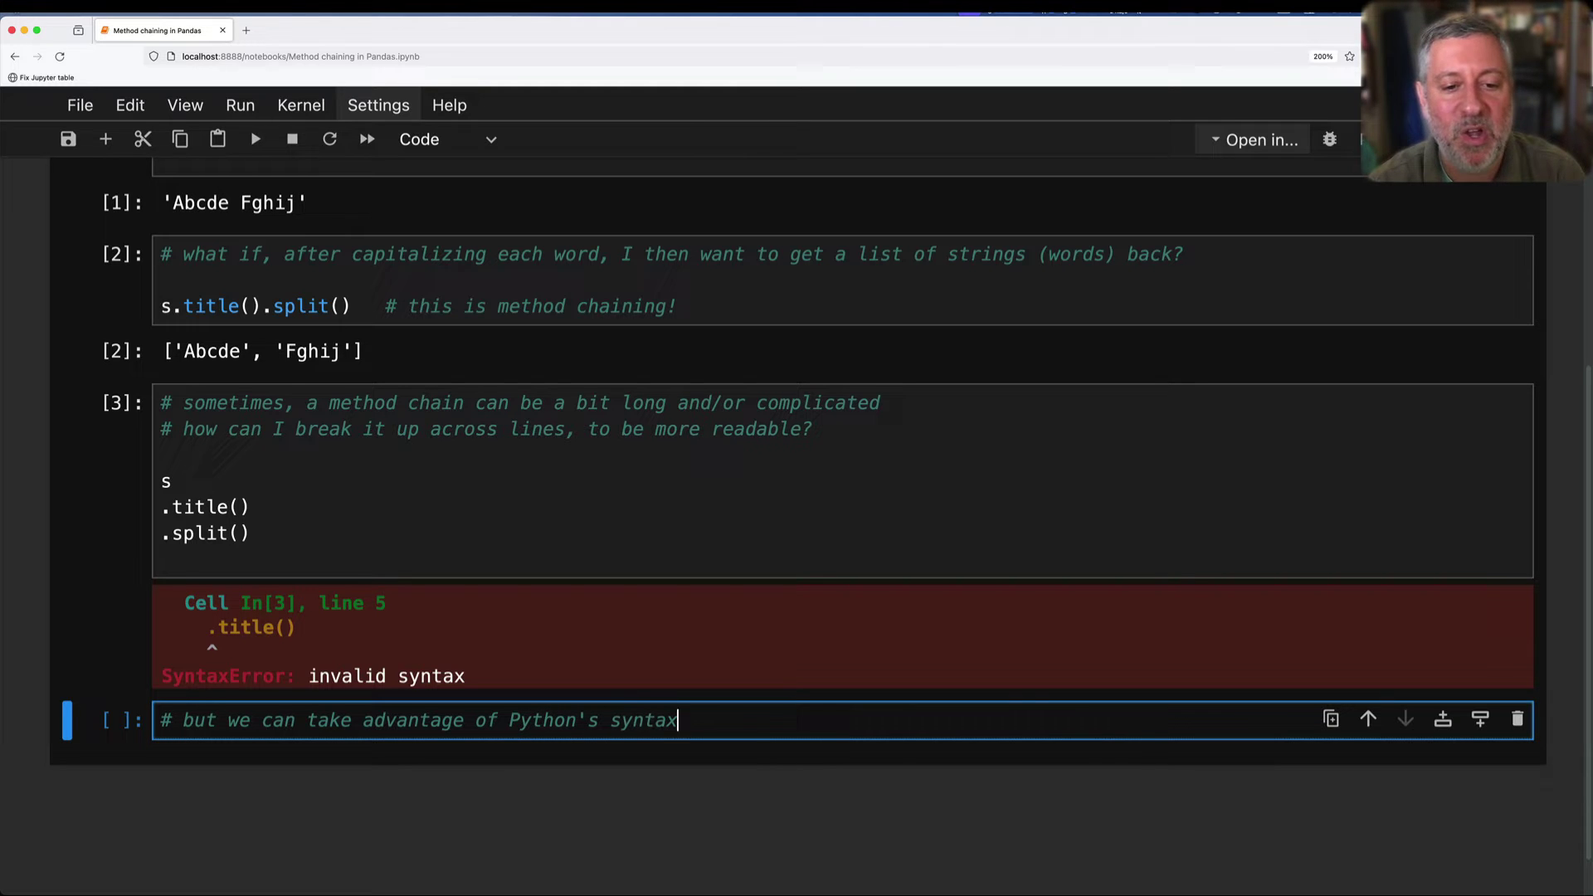
{"action": "type", "text": " with ()"}
{"action": "key", "text": "Return"}
{"action": "key", "text": "Return"}
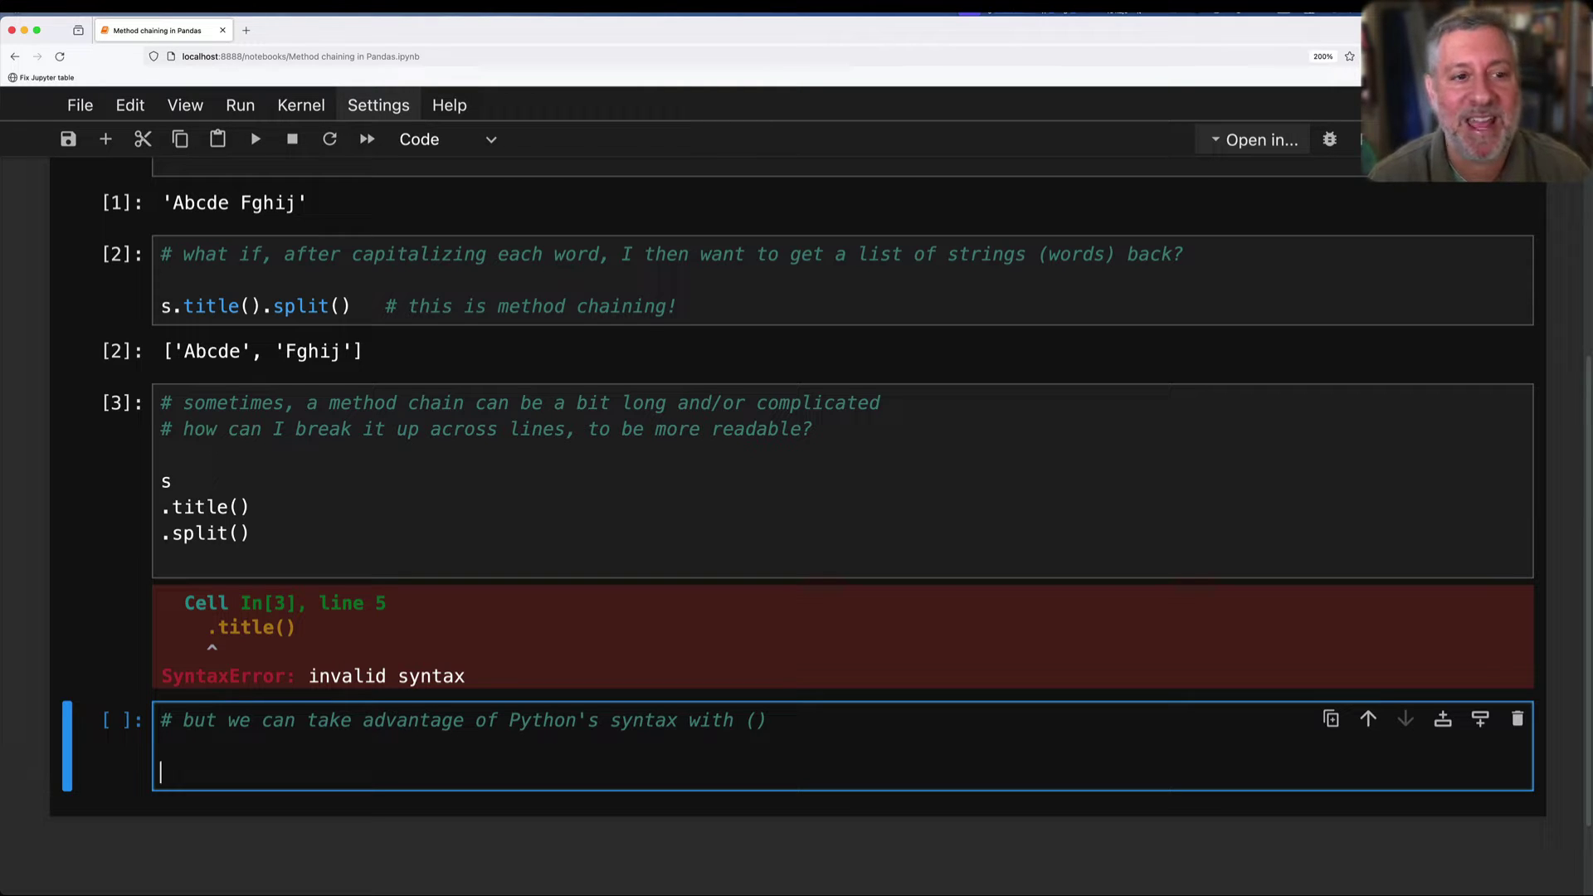
{"action": "left_click_drag", "start_coordinate": [167, 456], "coordinate": [200, 558]}
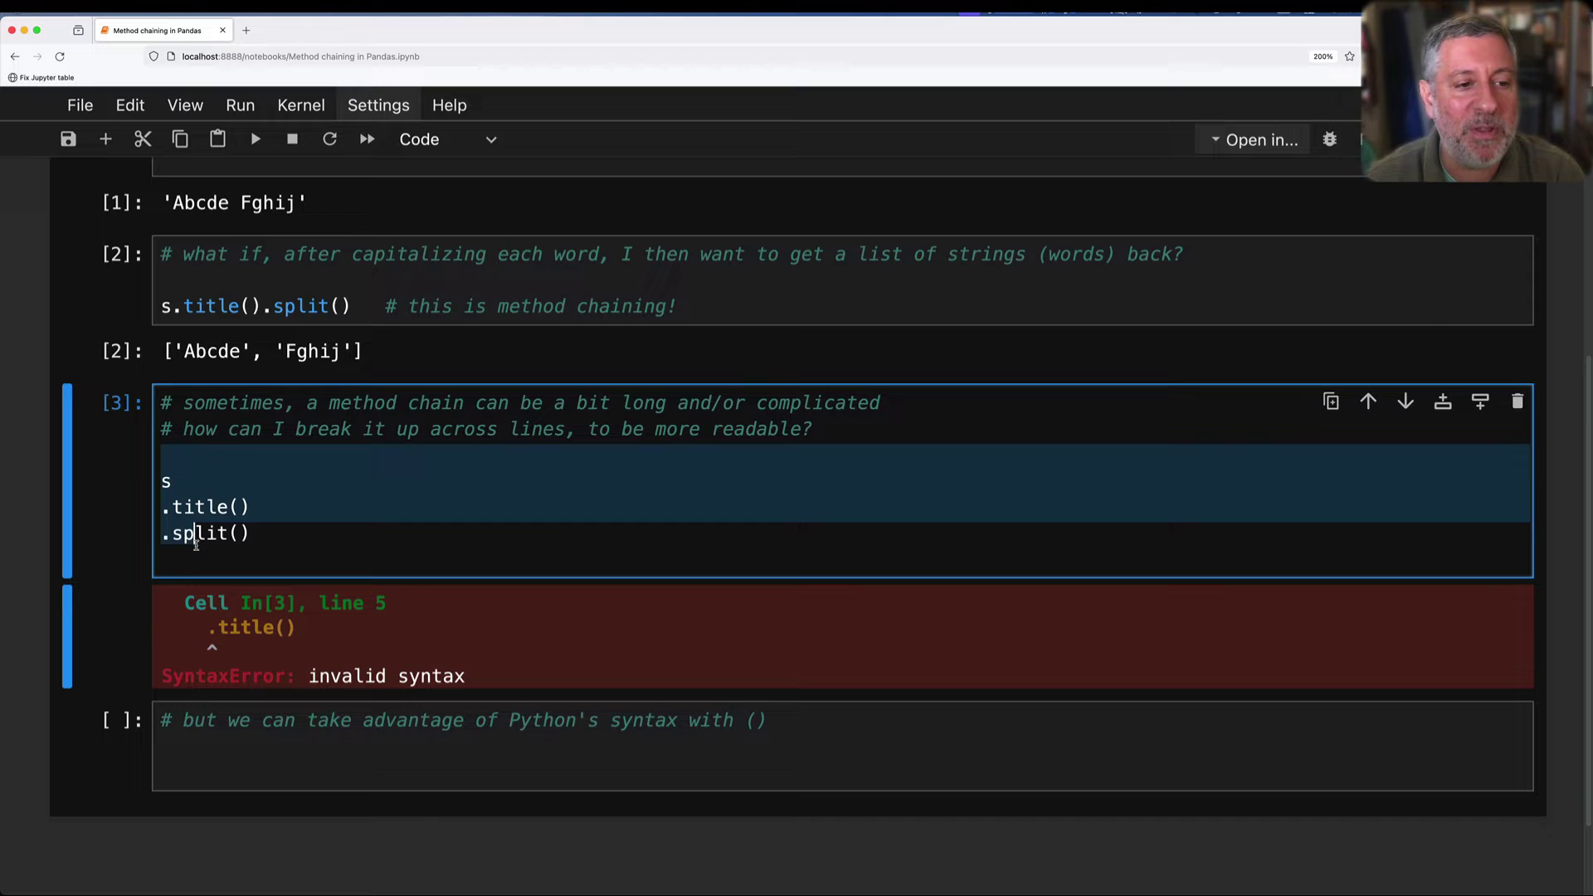
{"action": "left_click", "coordinate": [191, 762]}
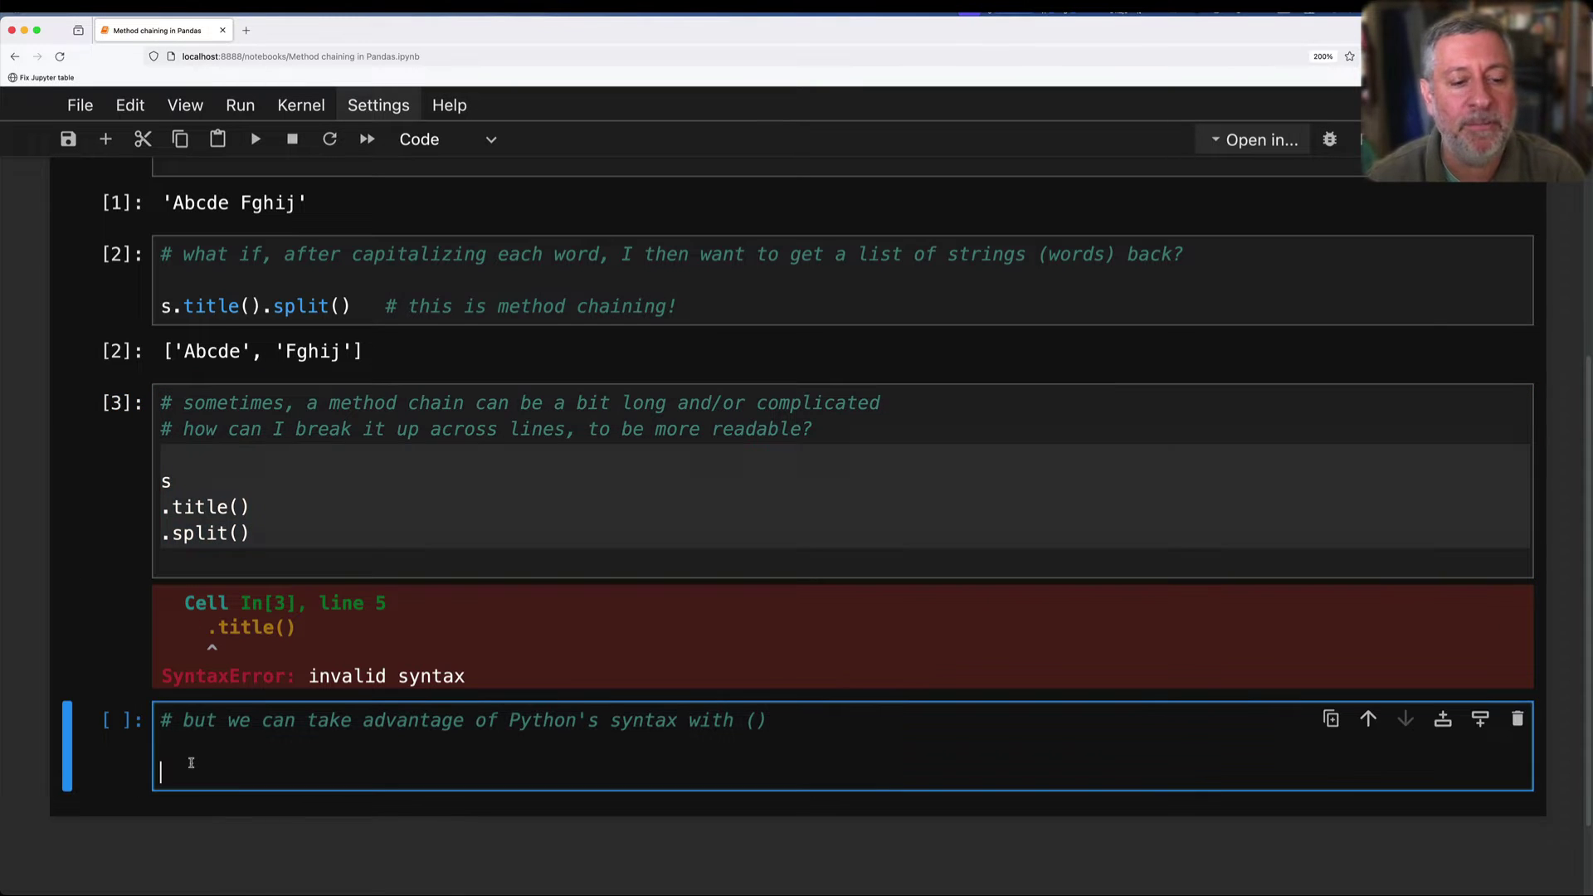
{"action": "key", "text": "super+v"}
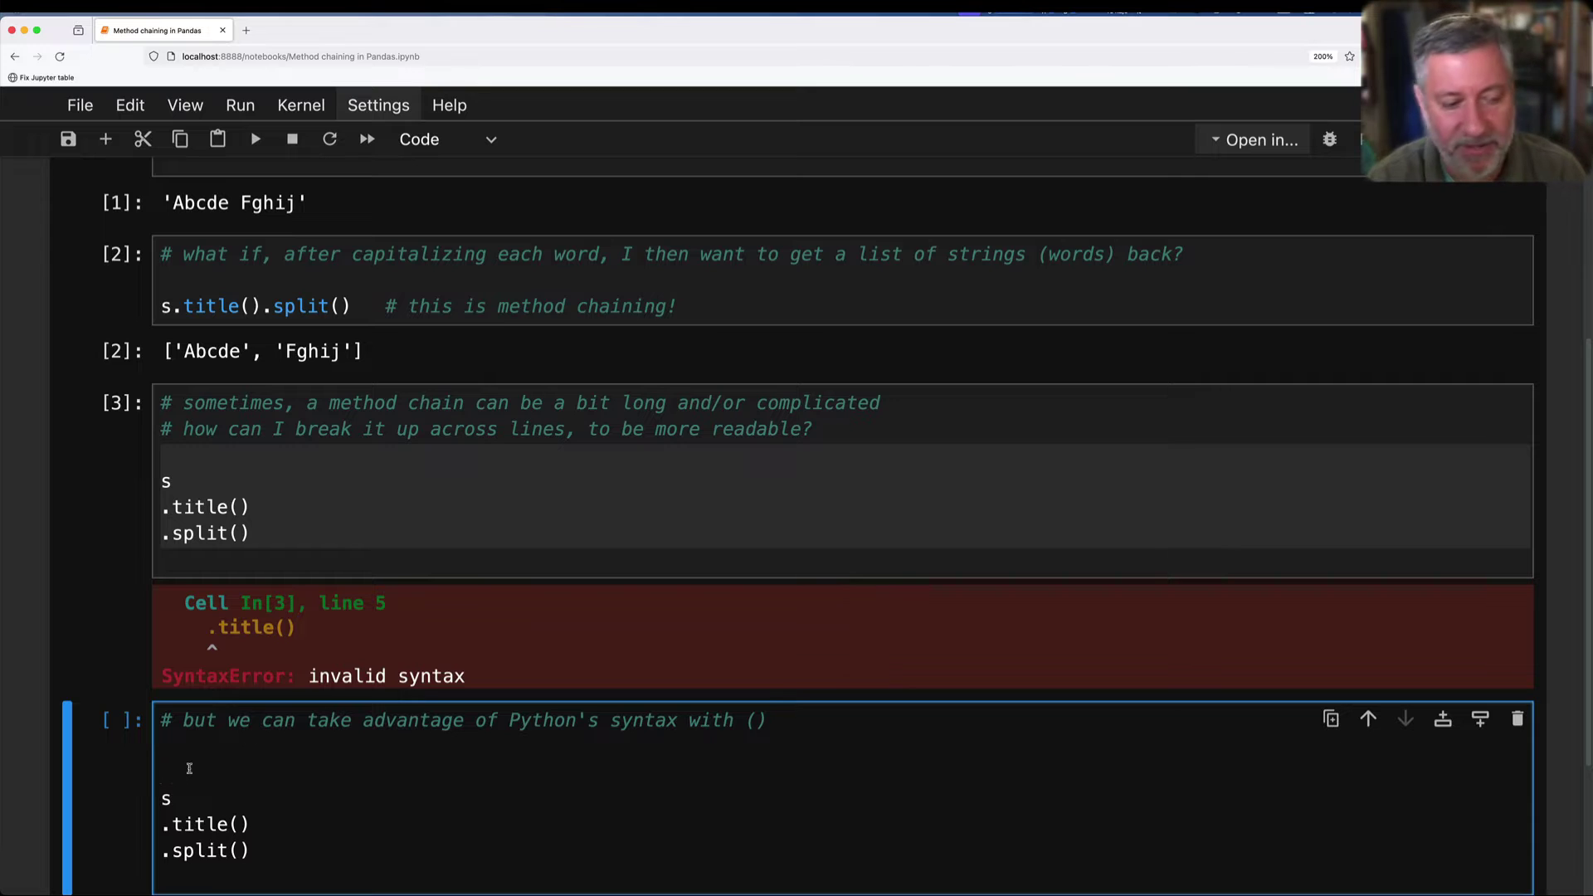
{"action": "type", "text": "("}
Indent the pasted chain inside parentheses and run it, returning ['Abcde', 'Fghij'].
{"action": "key", "text": "Down"}
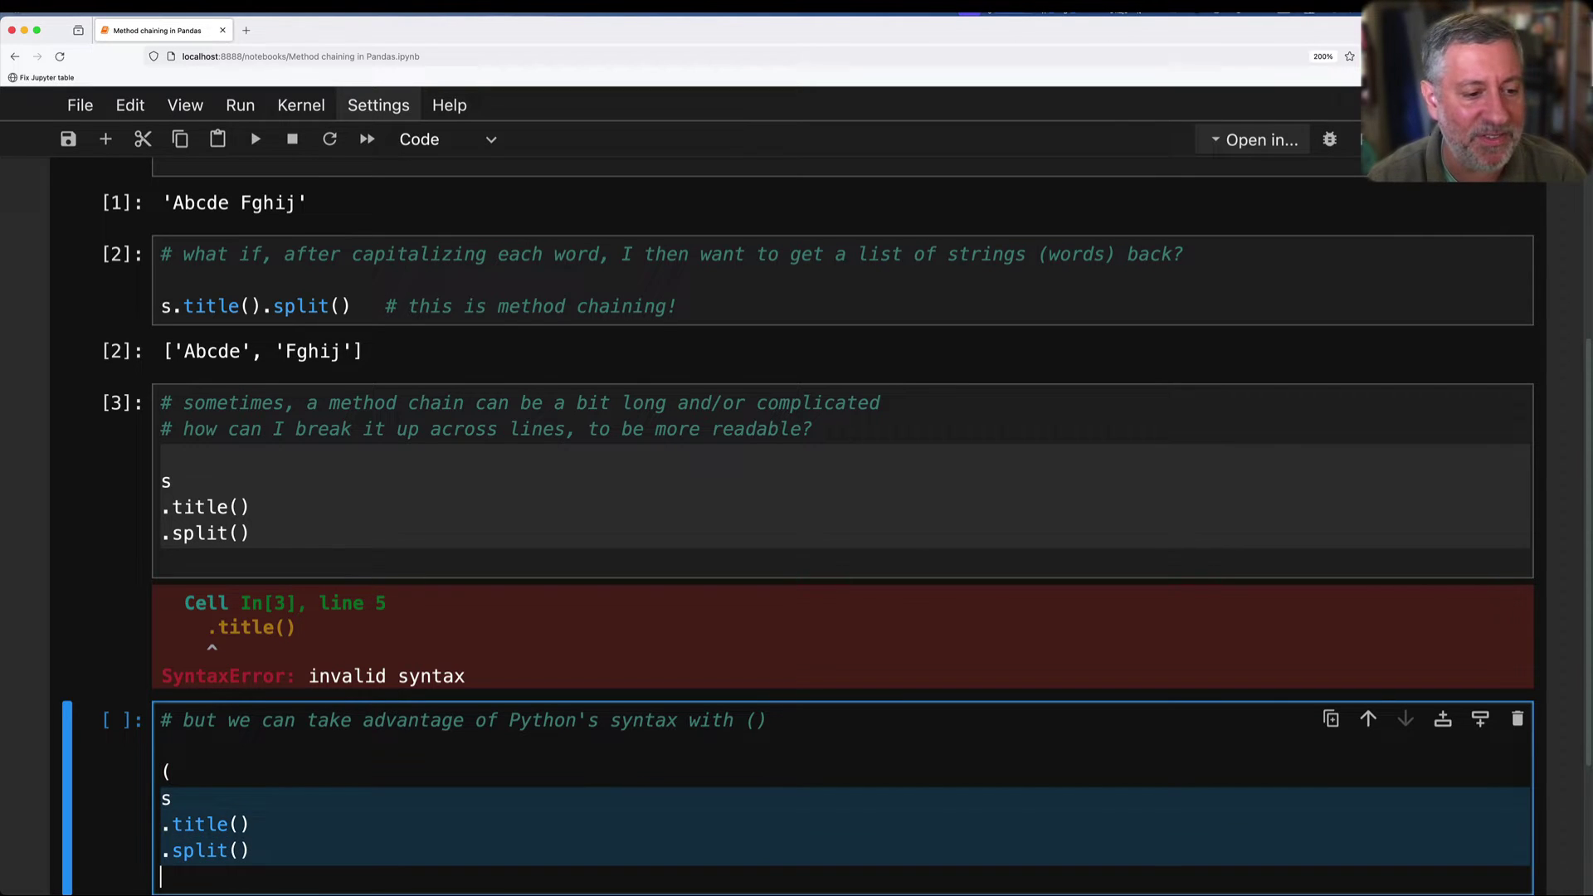
{"action": "key", "text": "Tab"}
{"action": "key", "text": "super+x"}
{"action": "type", "text": ")"}
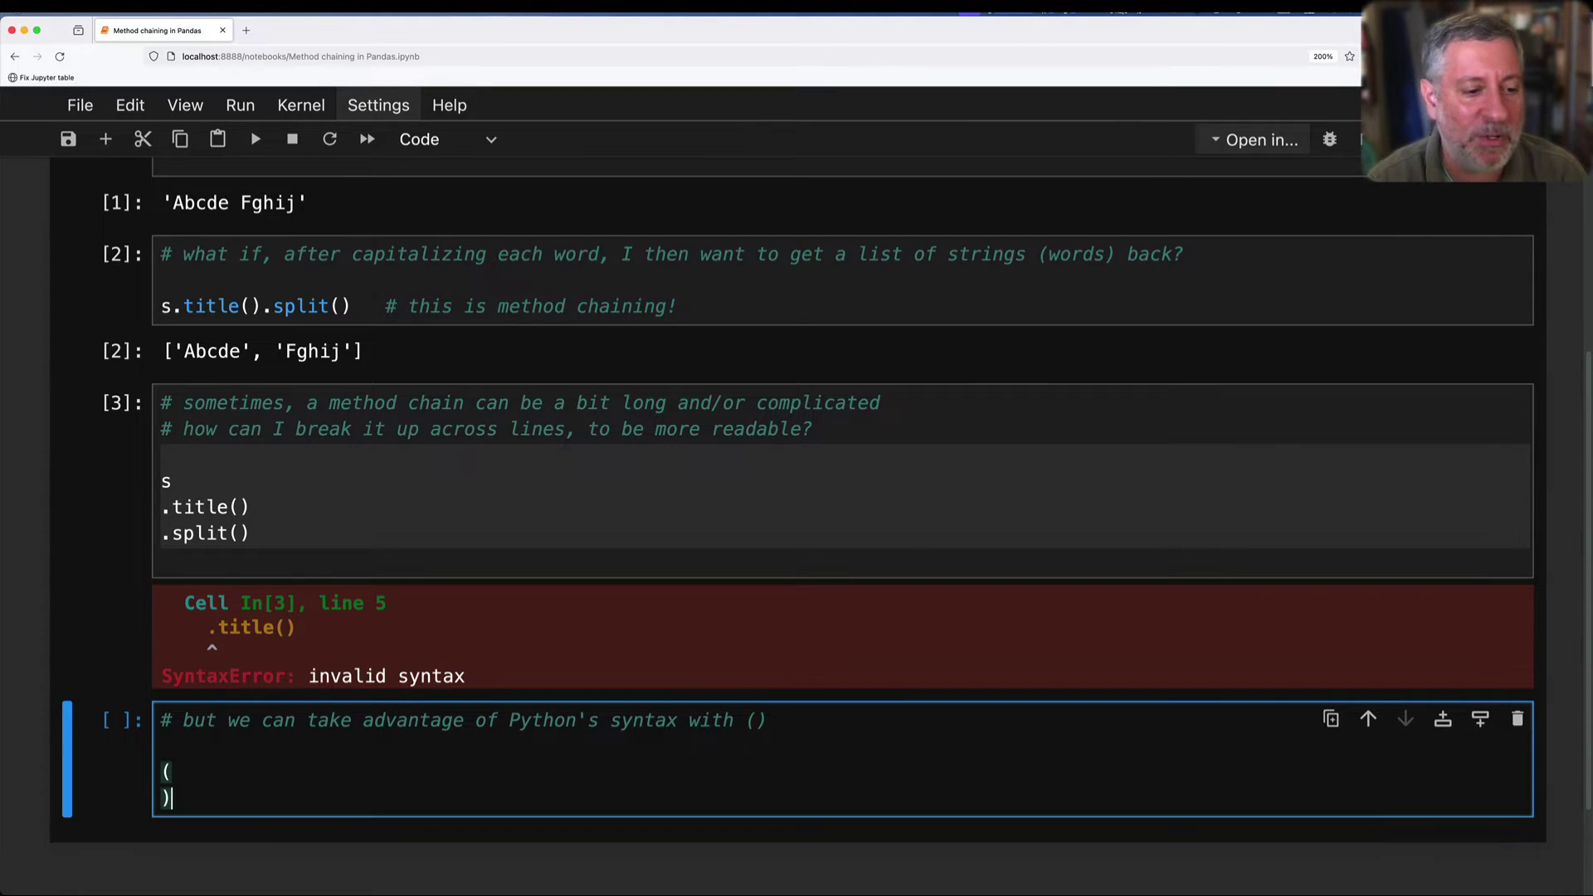
{"action": "key", "text": "Left"}
{"action": "key", "text": "super+v"}
{"action": "key", "text": "Down"}
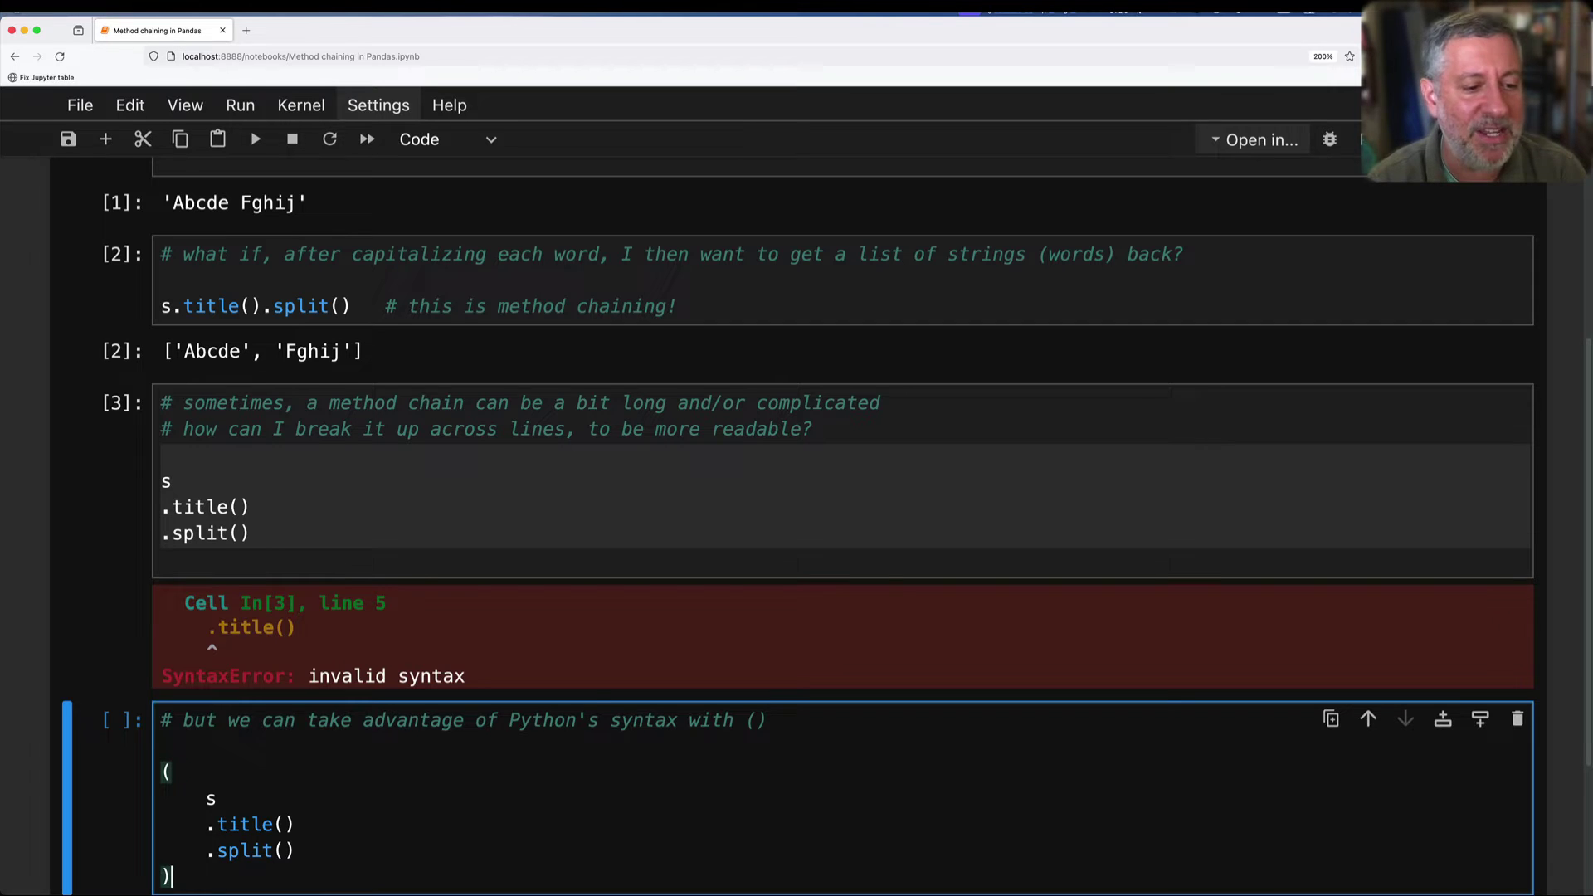
{"action": "scroll", "coordinate": [230, 714], "scroll_direction": "down", "scroll_amount": 3}
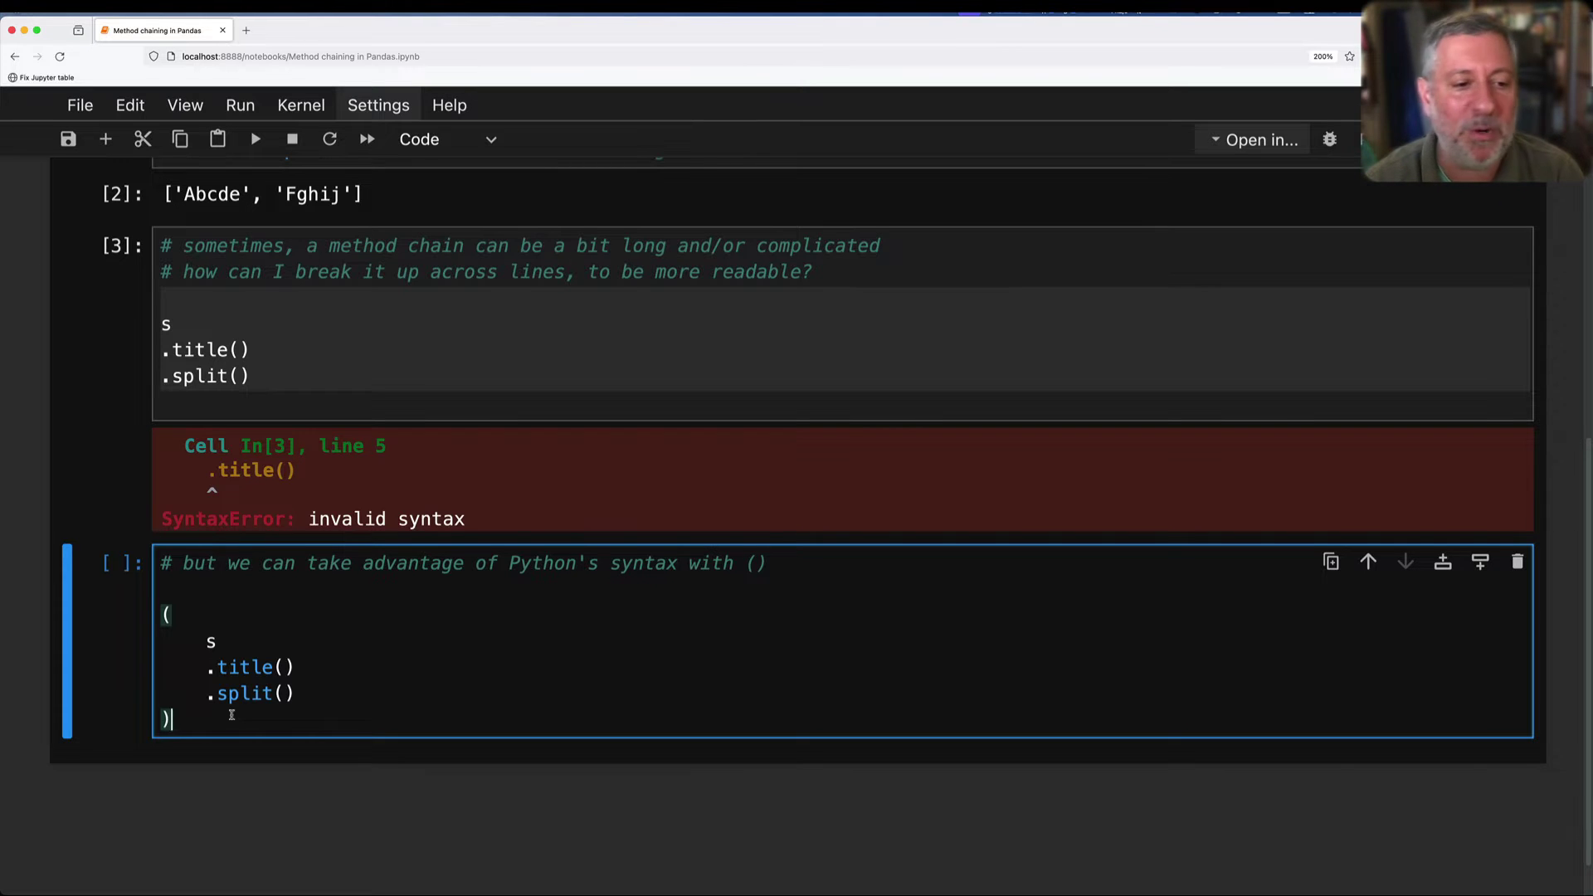
{"action": "key", "text": "shift+Return"}
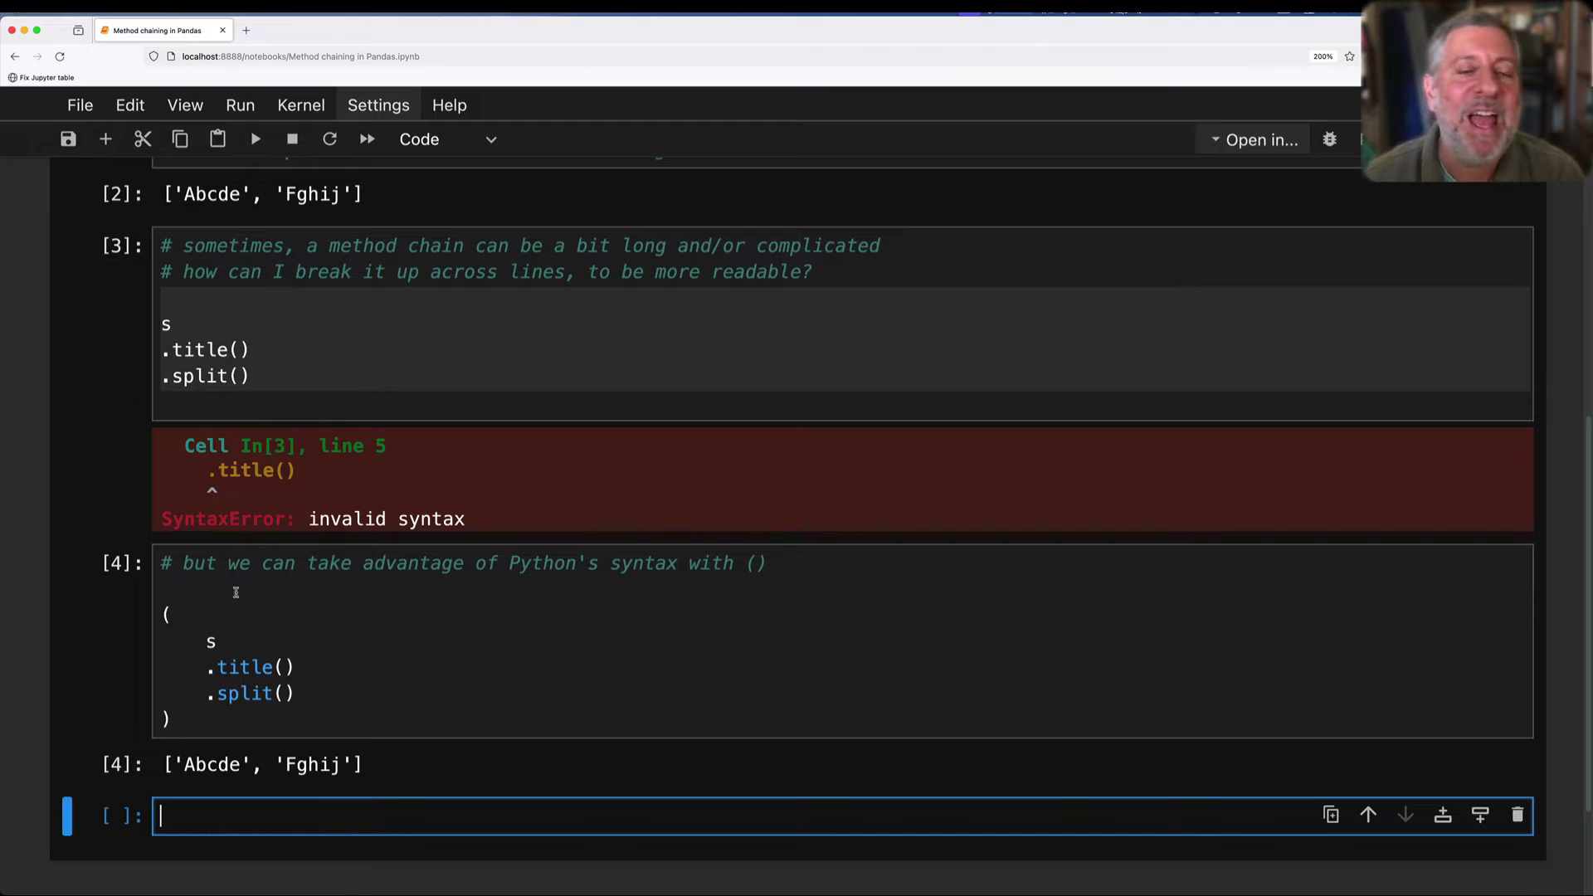
{"action": "left_click_drag", "start_coordinate": [159, 613], "coordinate": [175, 720]}
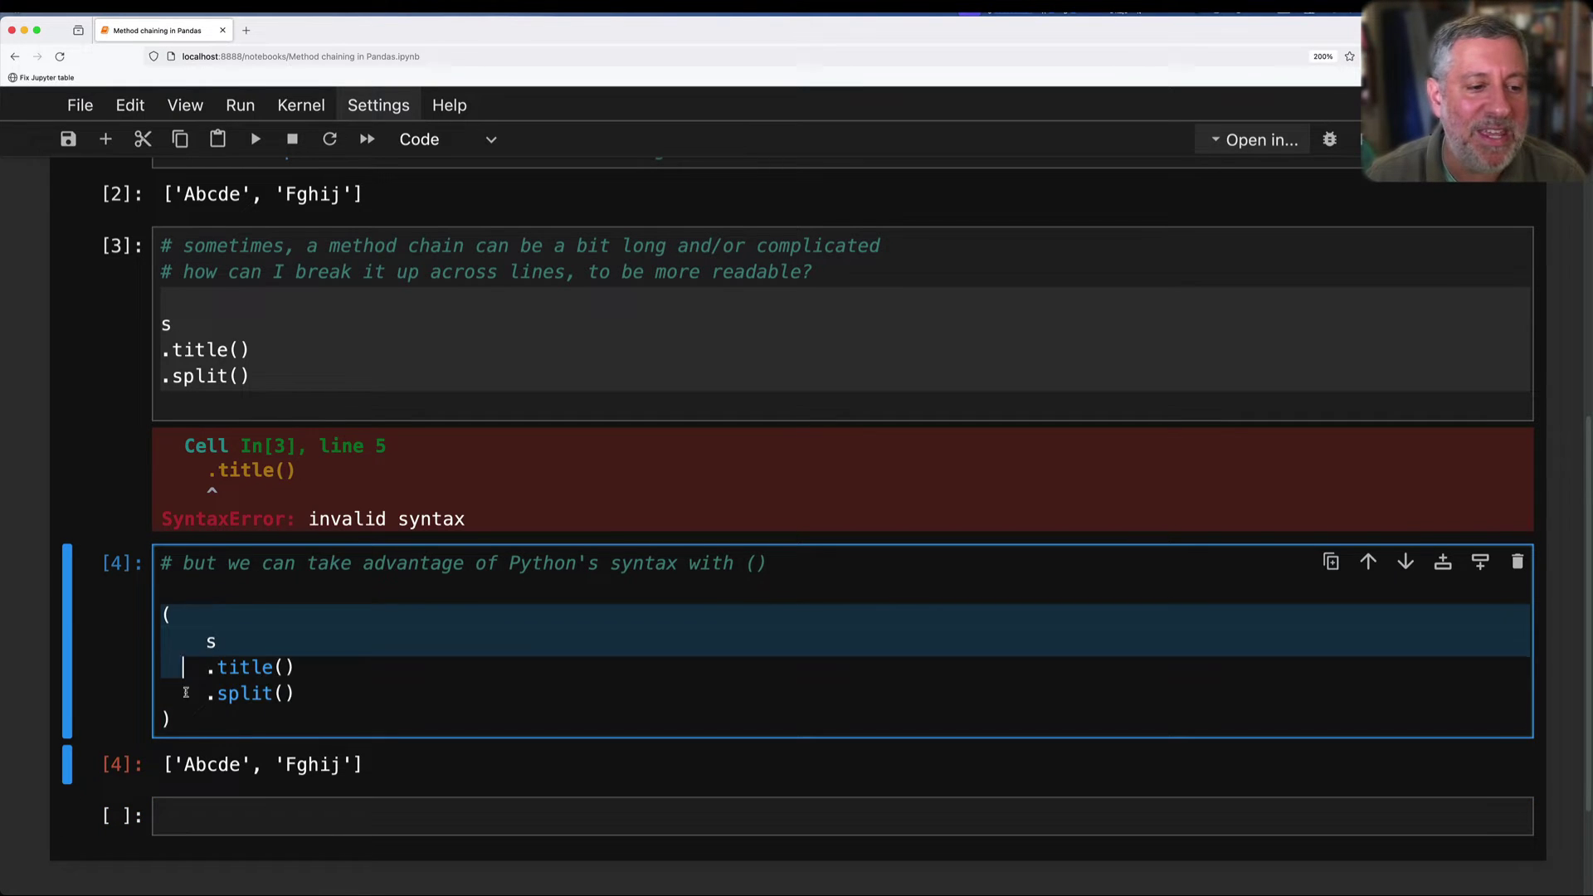
{"action": "left_click", "coordinate": [174, 720]}
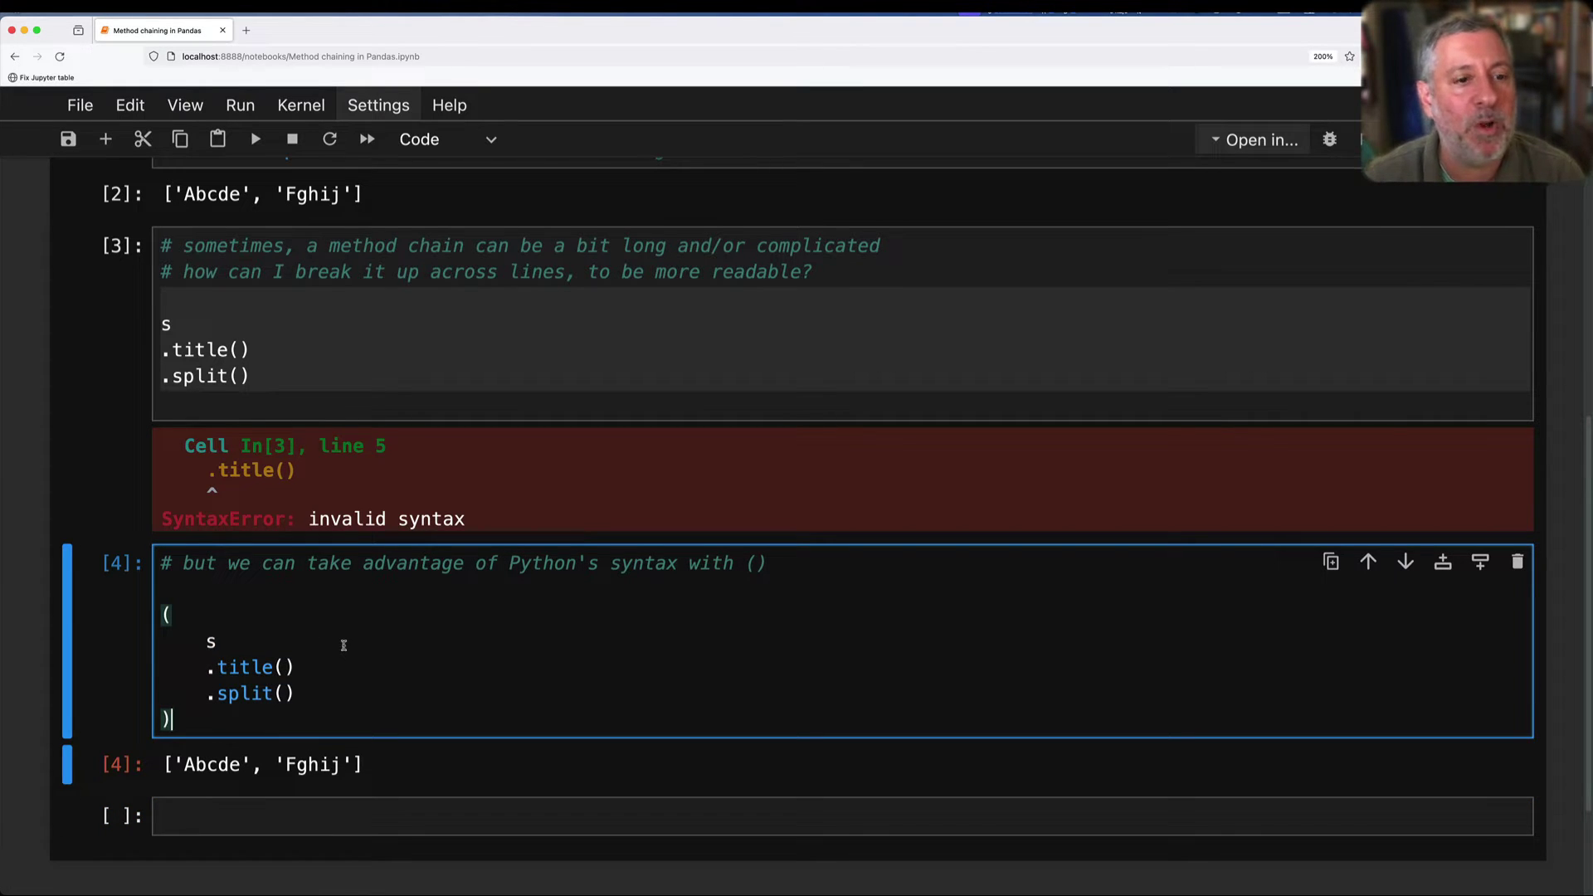
{"action": "left_click", "coordinate": [490, 615]}
Add inline # comments after the .title() and .split() lines in cell 4 and rerun it.
{"action": "key", "text": "Down"}
{"action": "key", "text": "Down"}
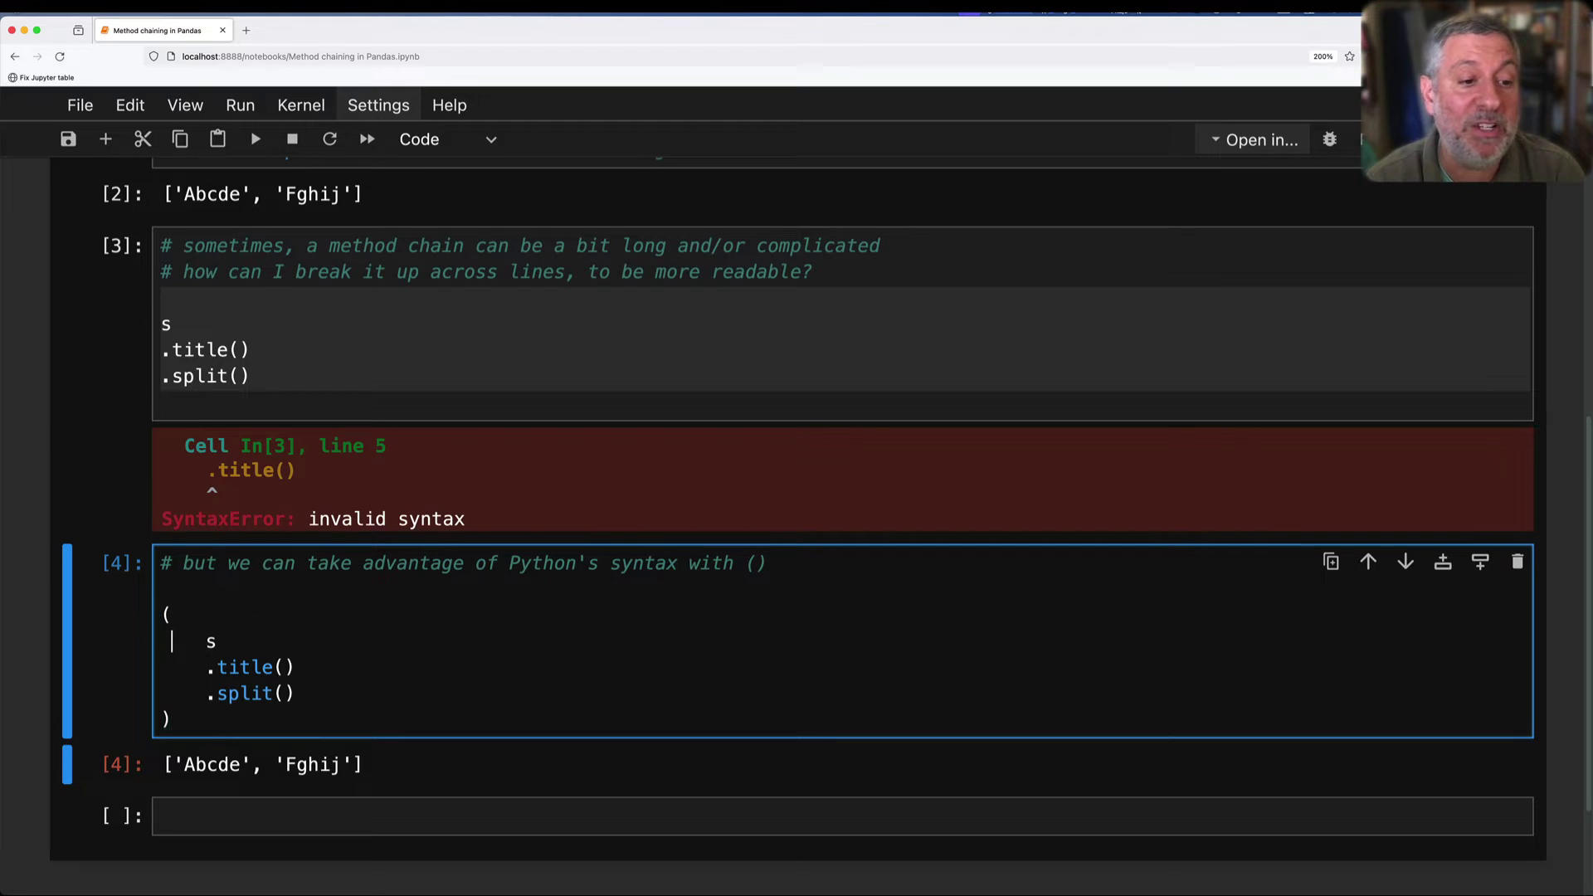
{"action": "key", "text": "End"}
{"action": "type", "text": "#"}
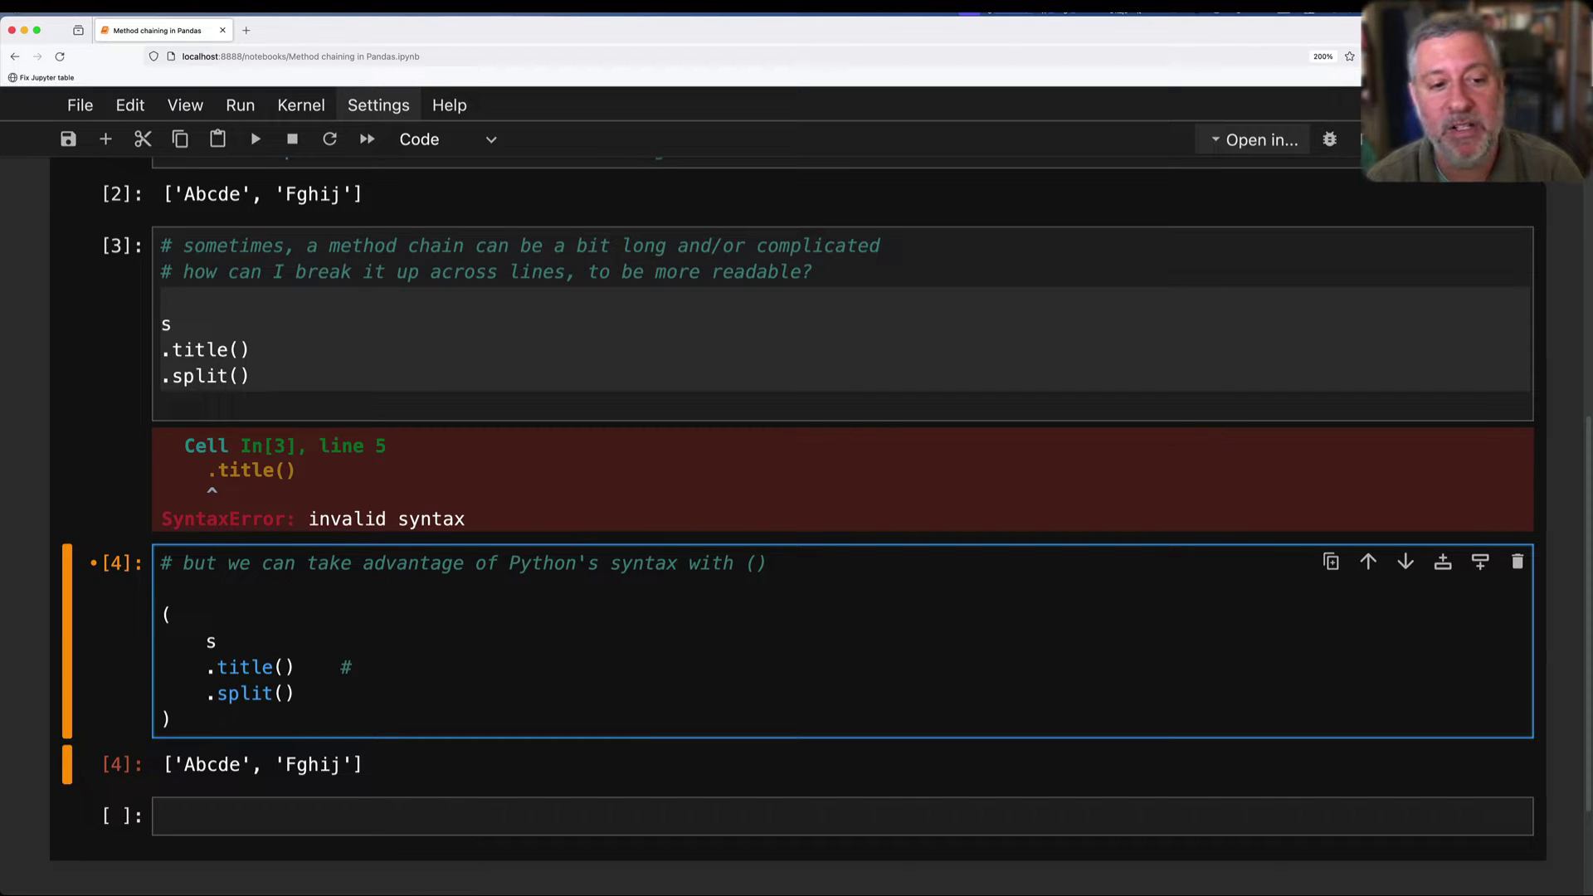
{"action": "type", "text": " make each word s"}
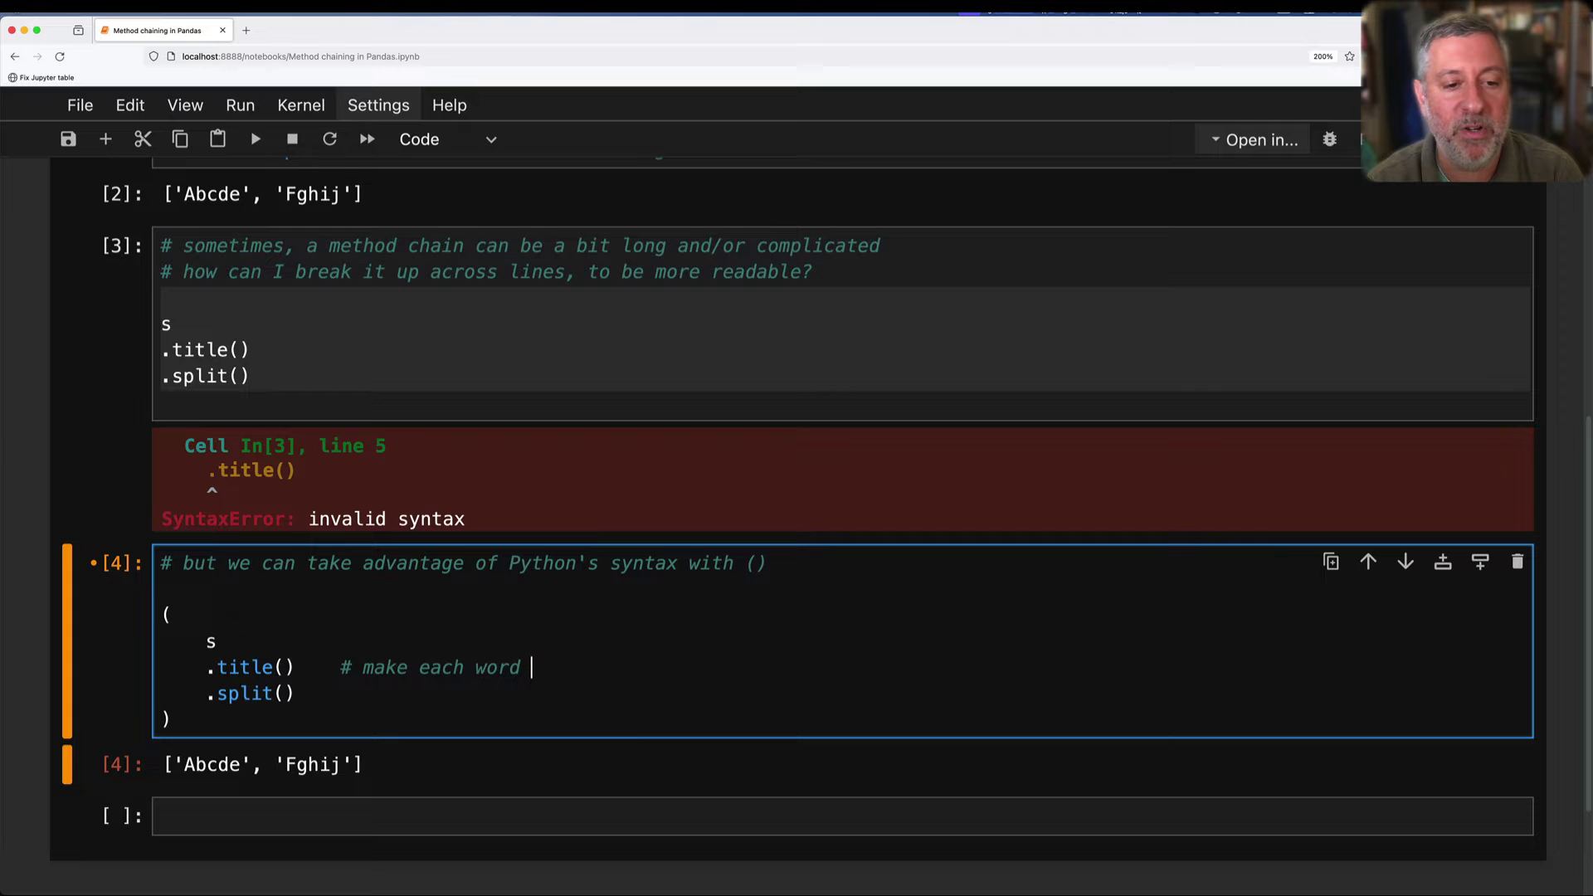
{"action": "type", "text": "tart with a capi"}
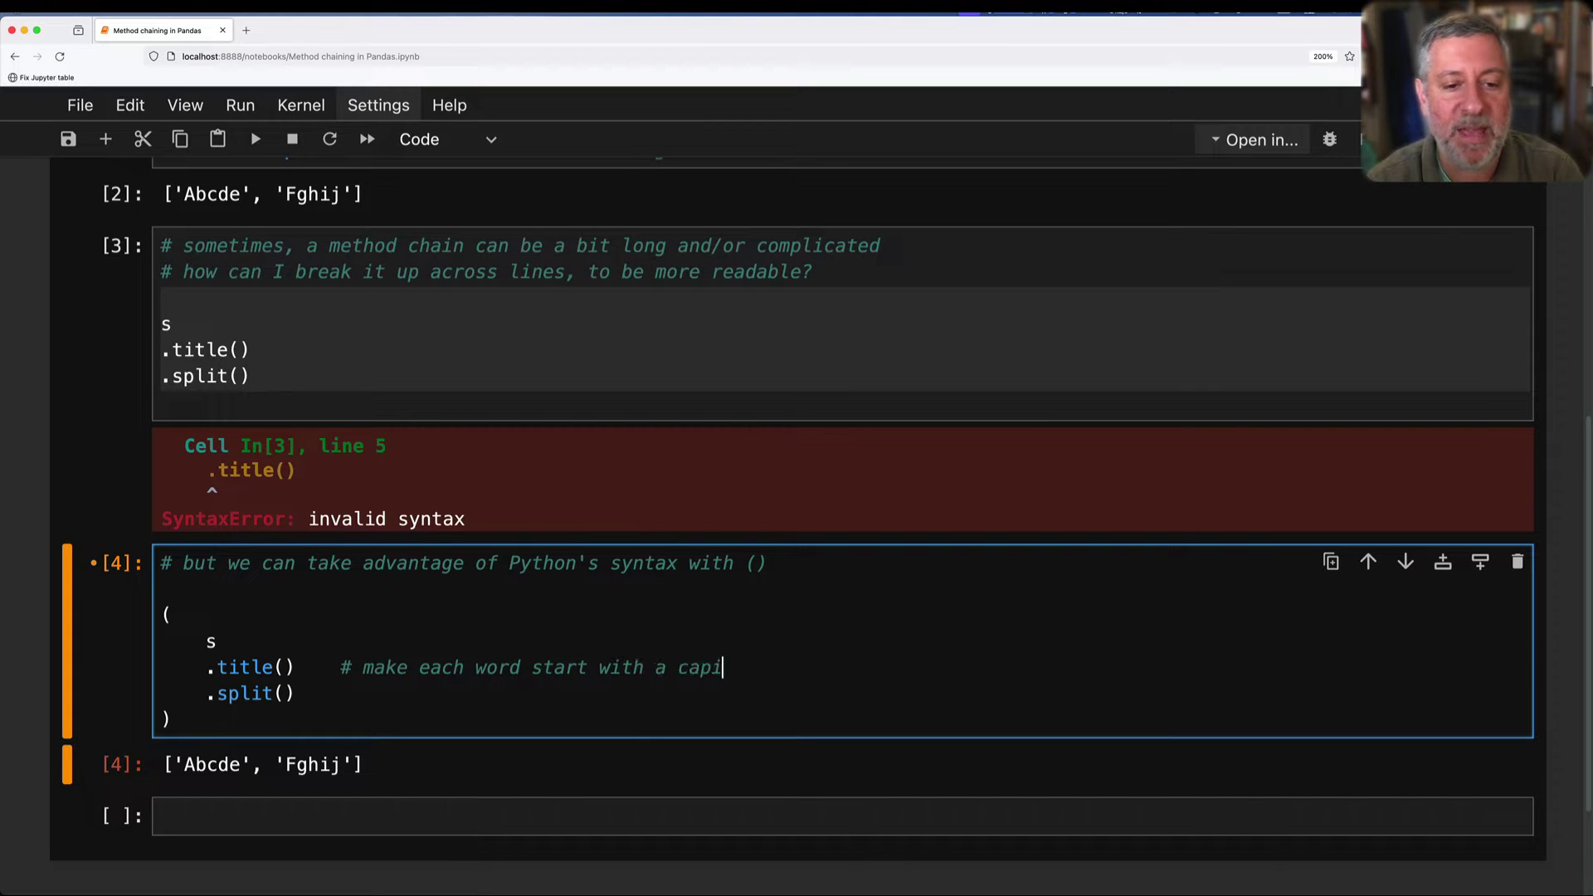
{"action": "type", "text": "taliz"}
{"action": "key", "text": "BackSpace"}
{"action": "key", "text": "BackSpace"}
{"action": "type", "text": "letter"}
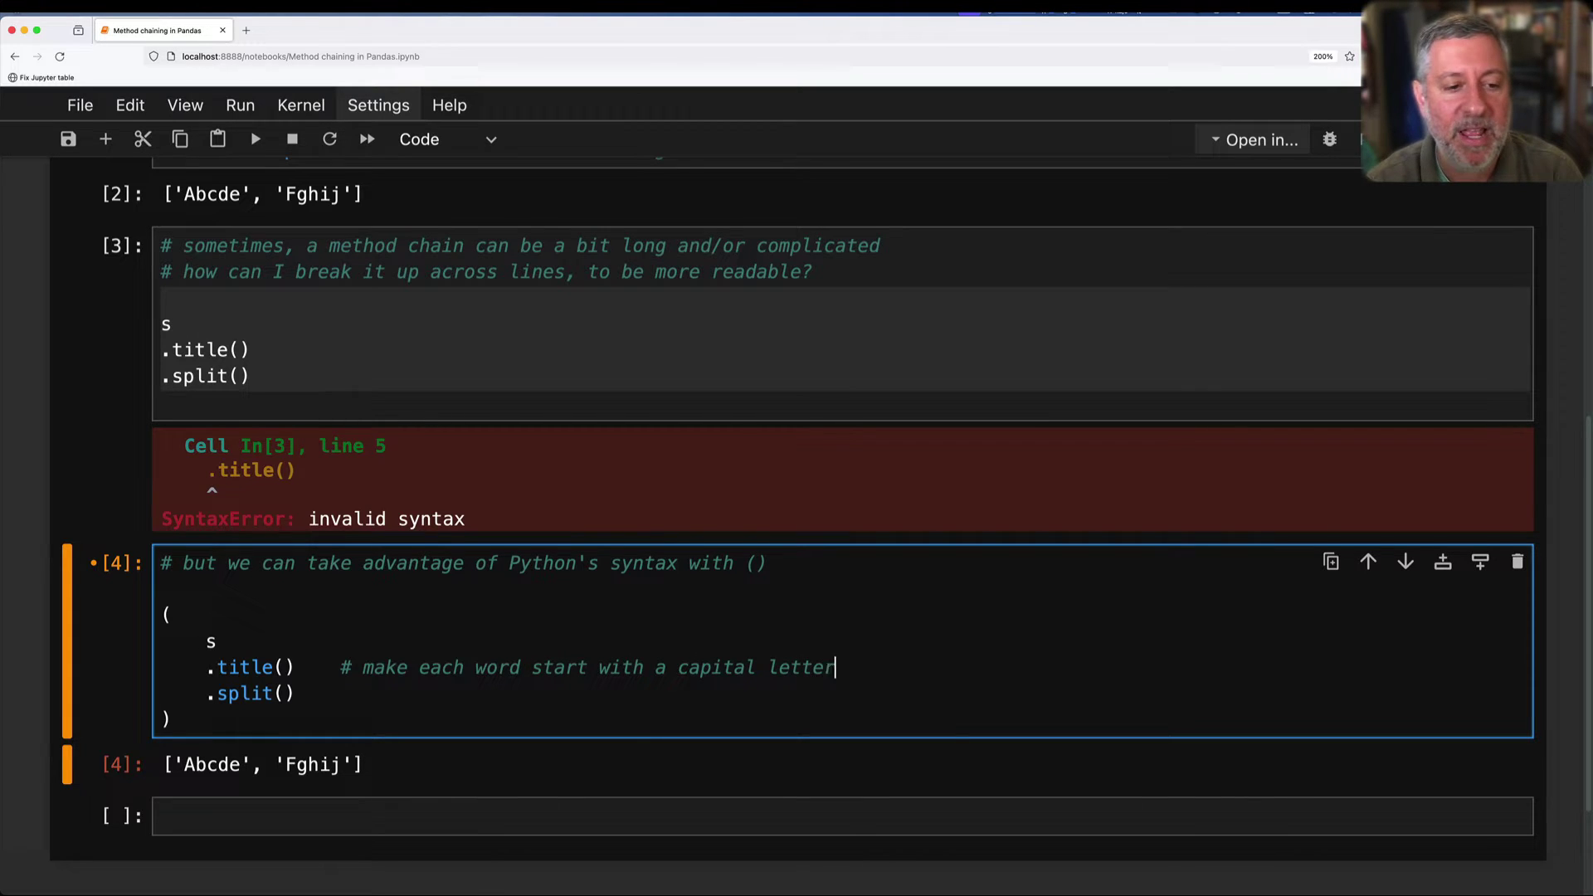
{"action": "type", "text": "     .split()    # get "}
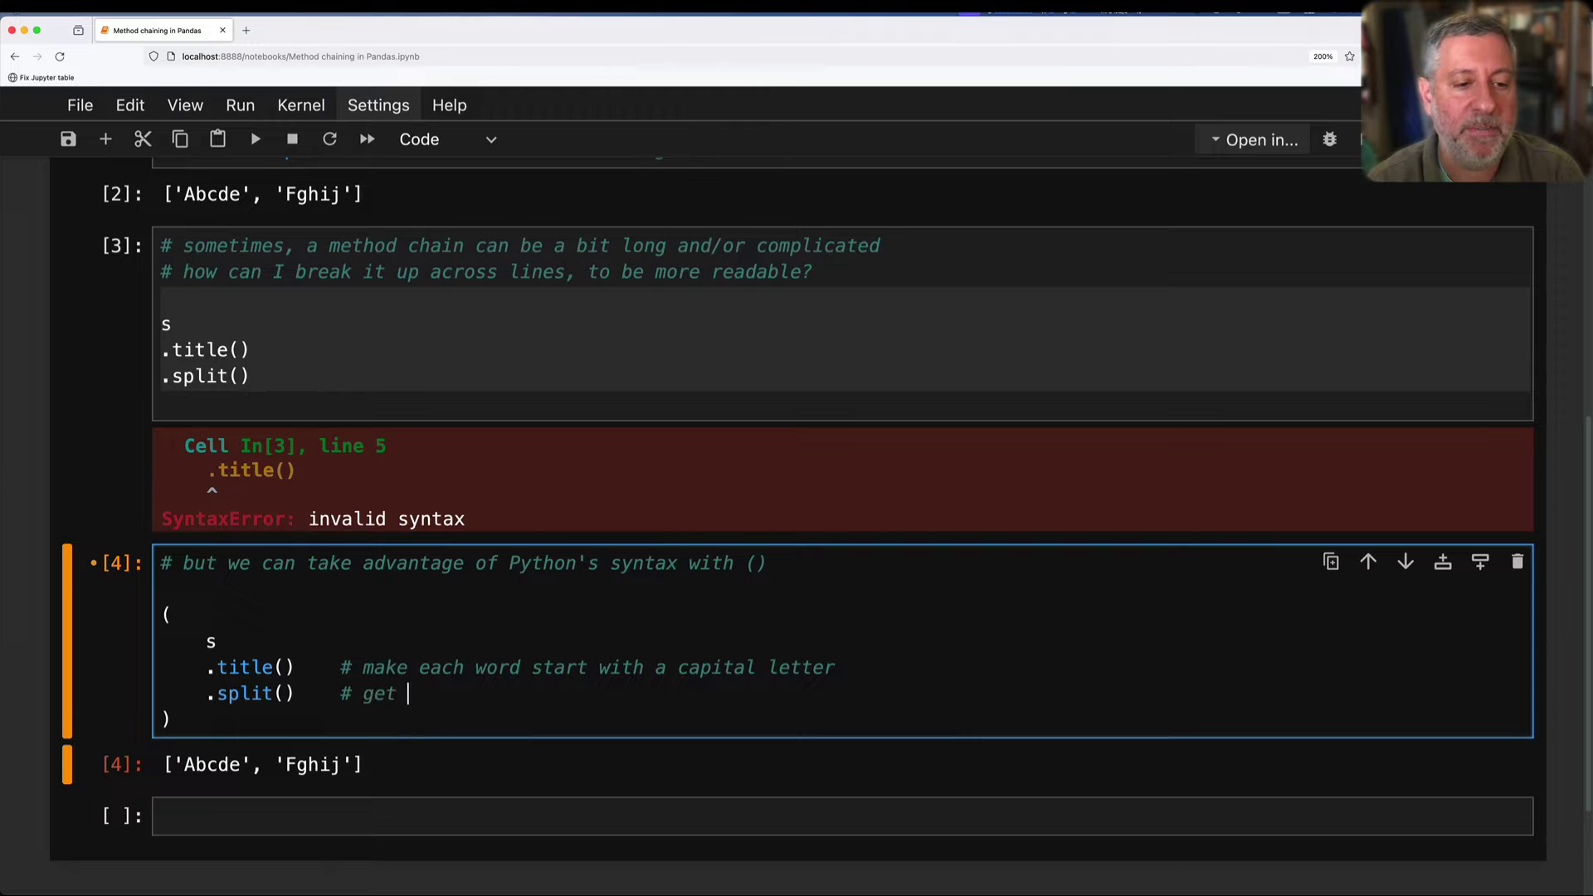
{"action": "type", "text": "back a list of words, "}
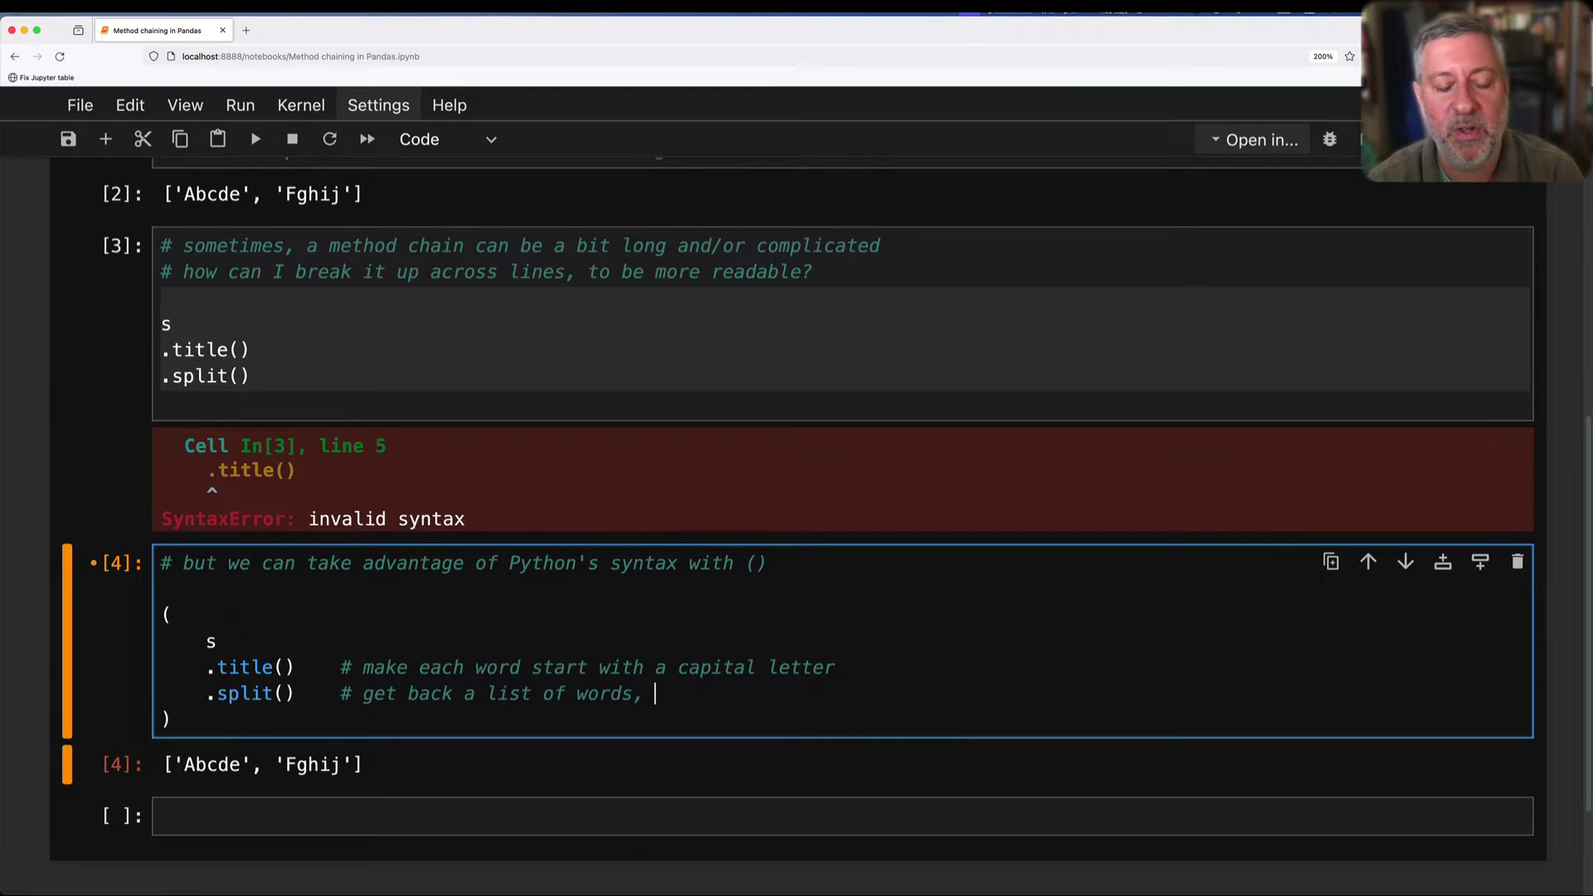
{"action": "type", "text": "one word per "}
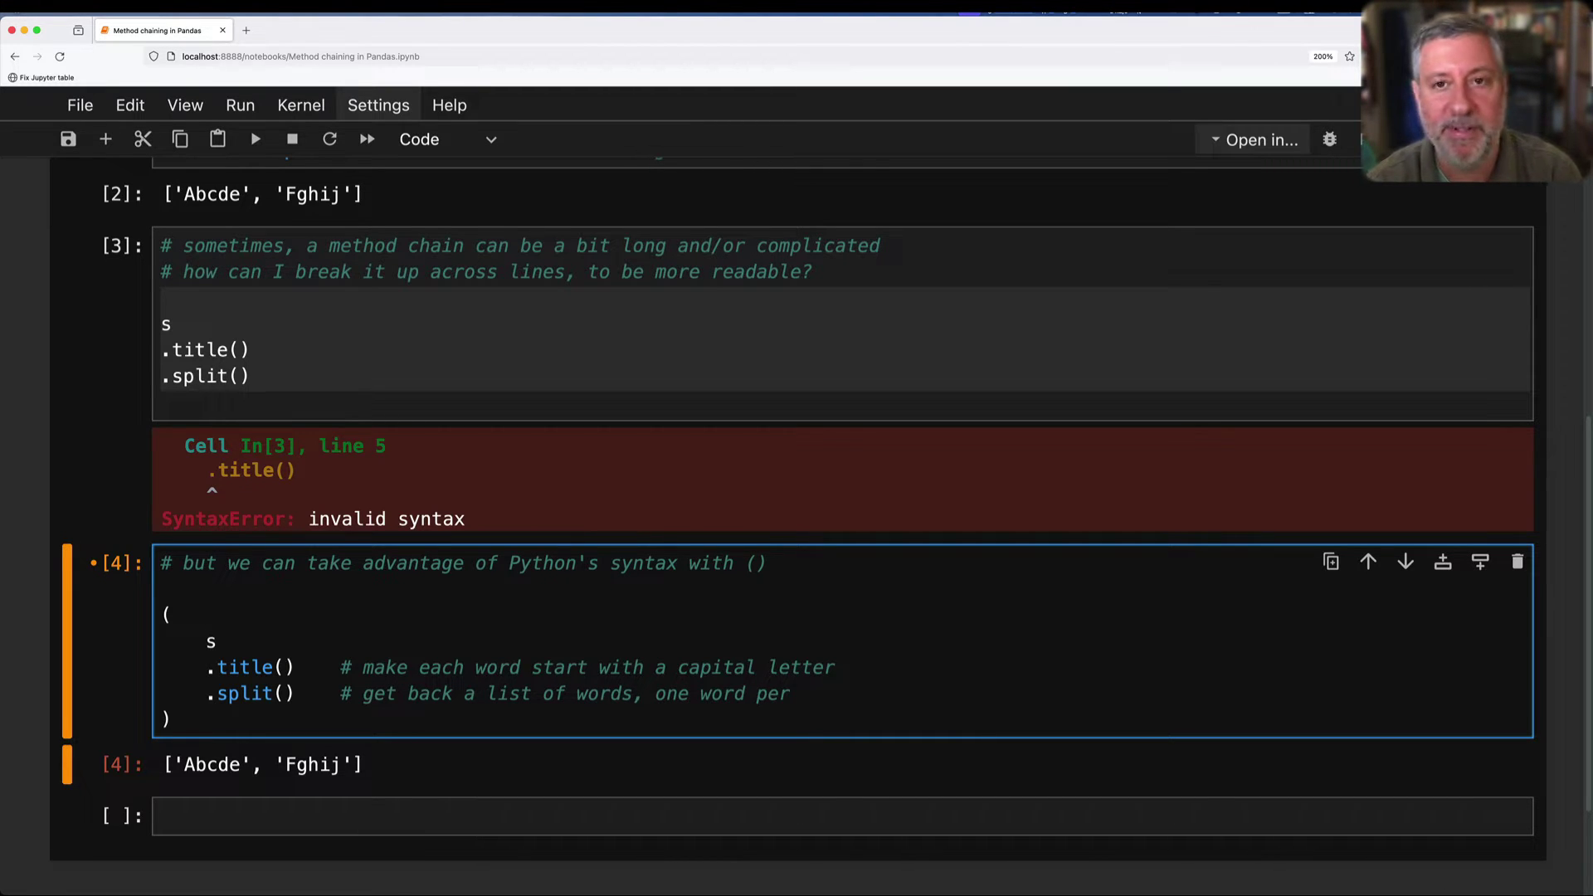
{"action": "type", "text": "string"}
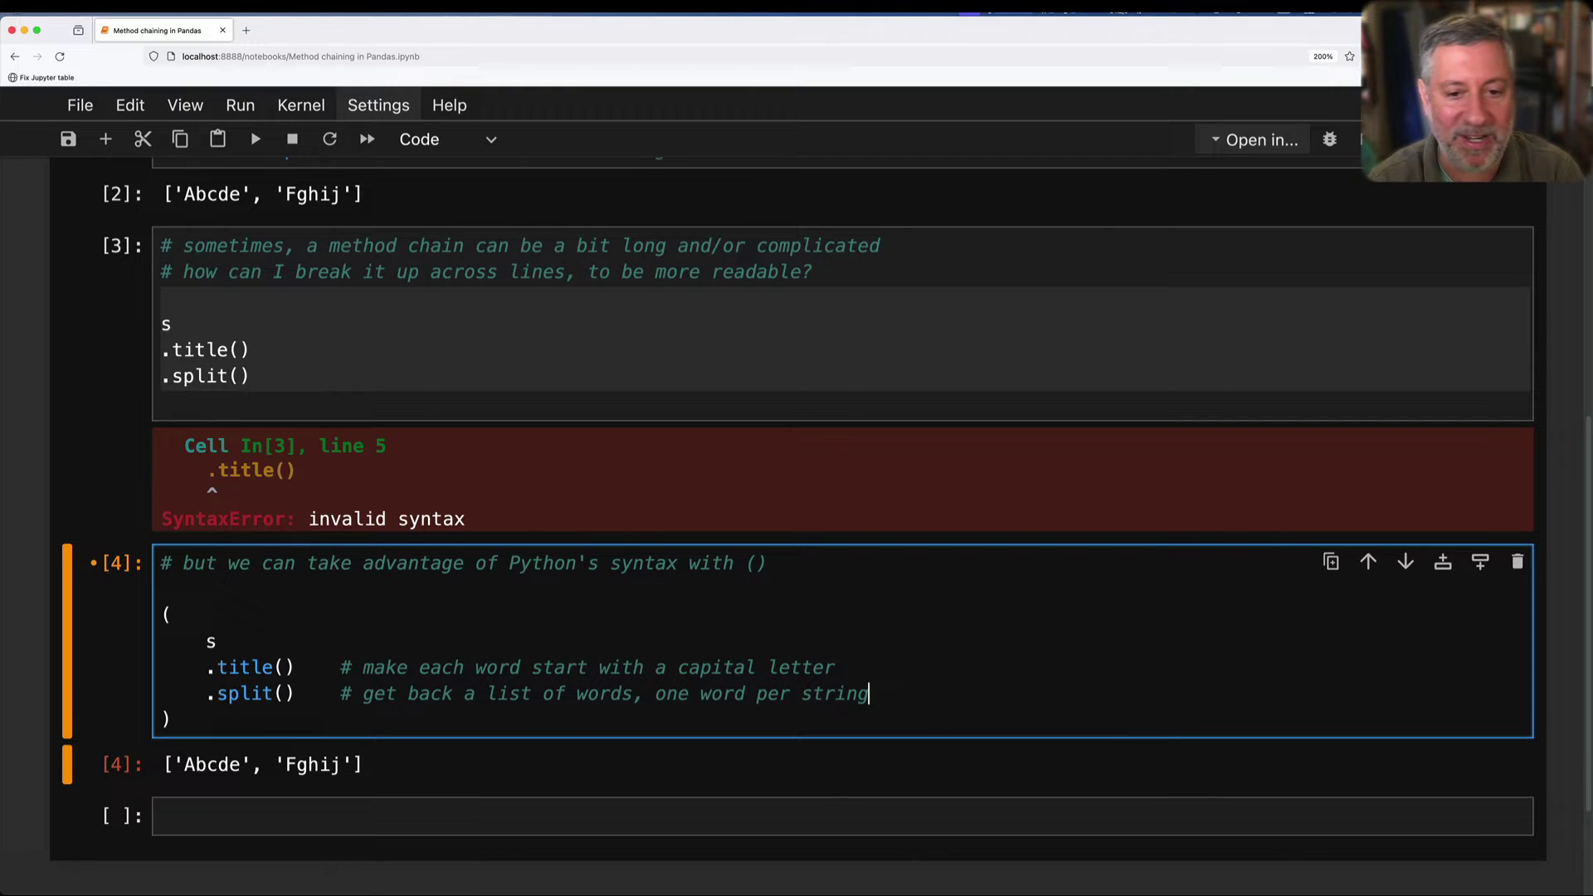
{"action": "key", "text": "shift+Return"}
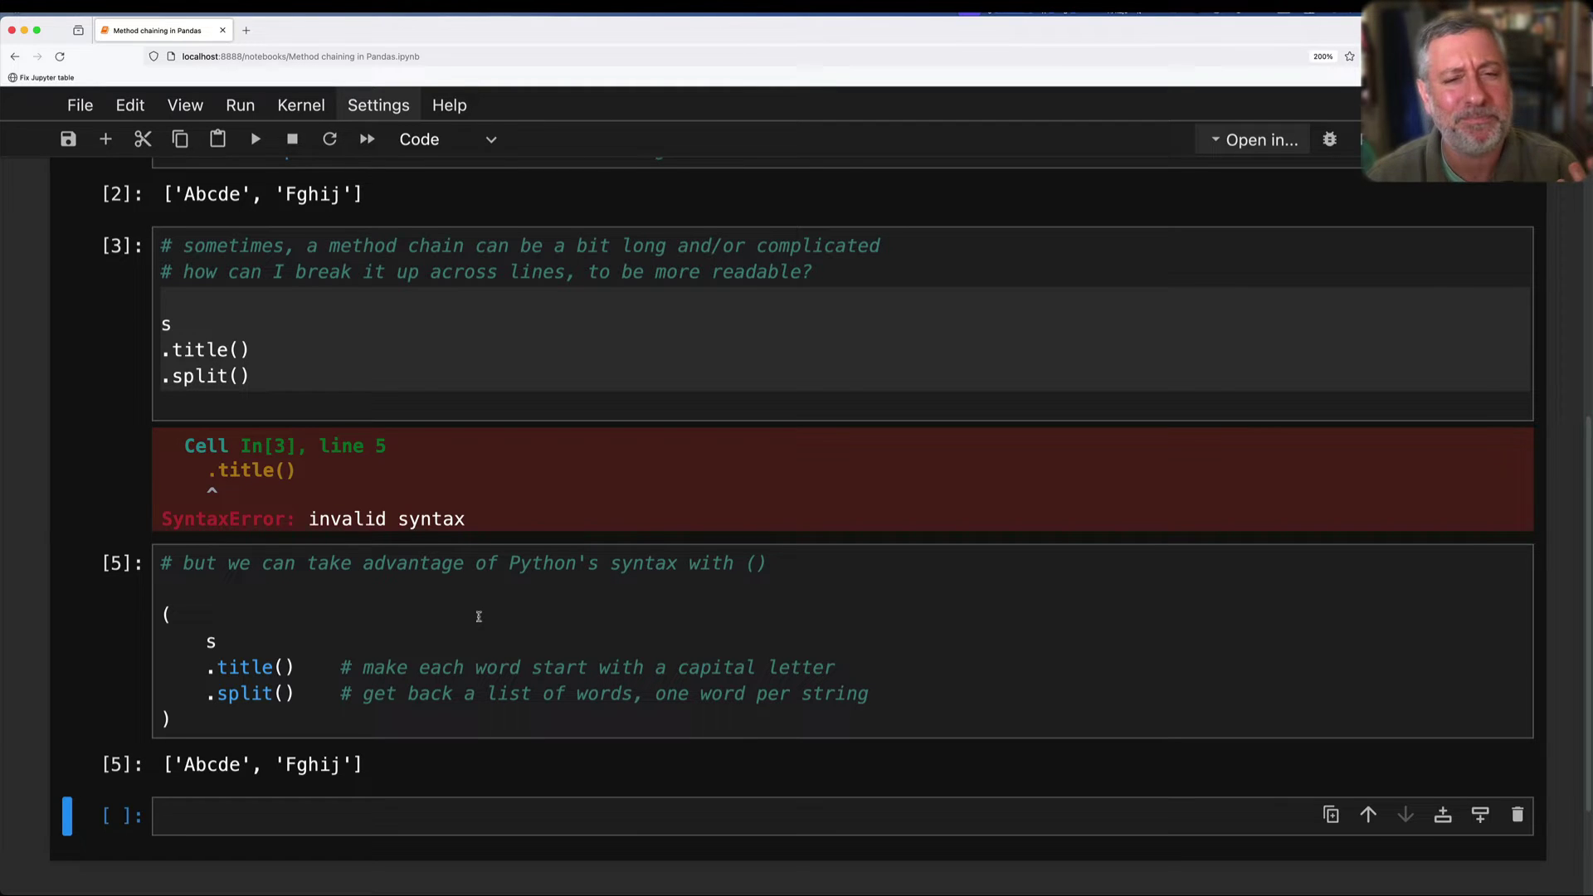
{"action": "scroll", "coordinate": [478, 617], "scroll_direction": "down", "scroll_amount": 3}
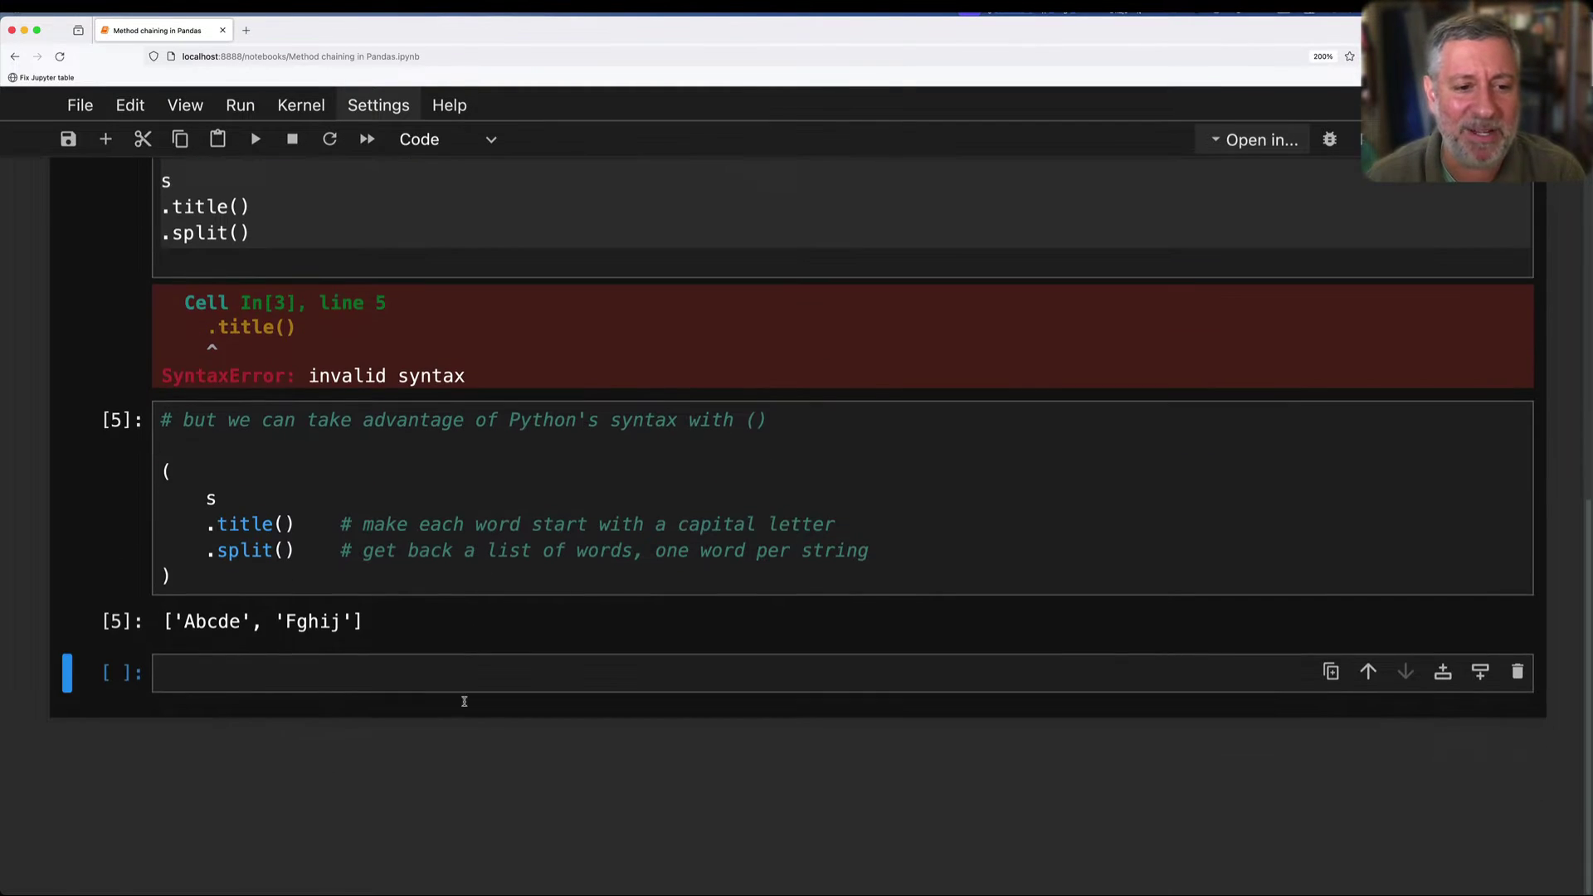
Run a cell importing numpy as np, pandas as pd, and Series and DataFrame from pandas.
{"action": "left_click", "coordinate": [463, 675]}
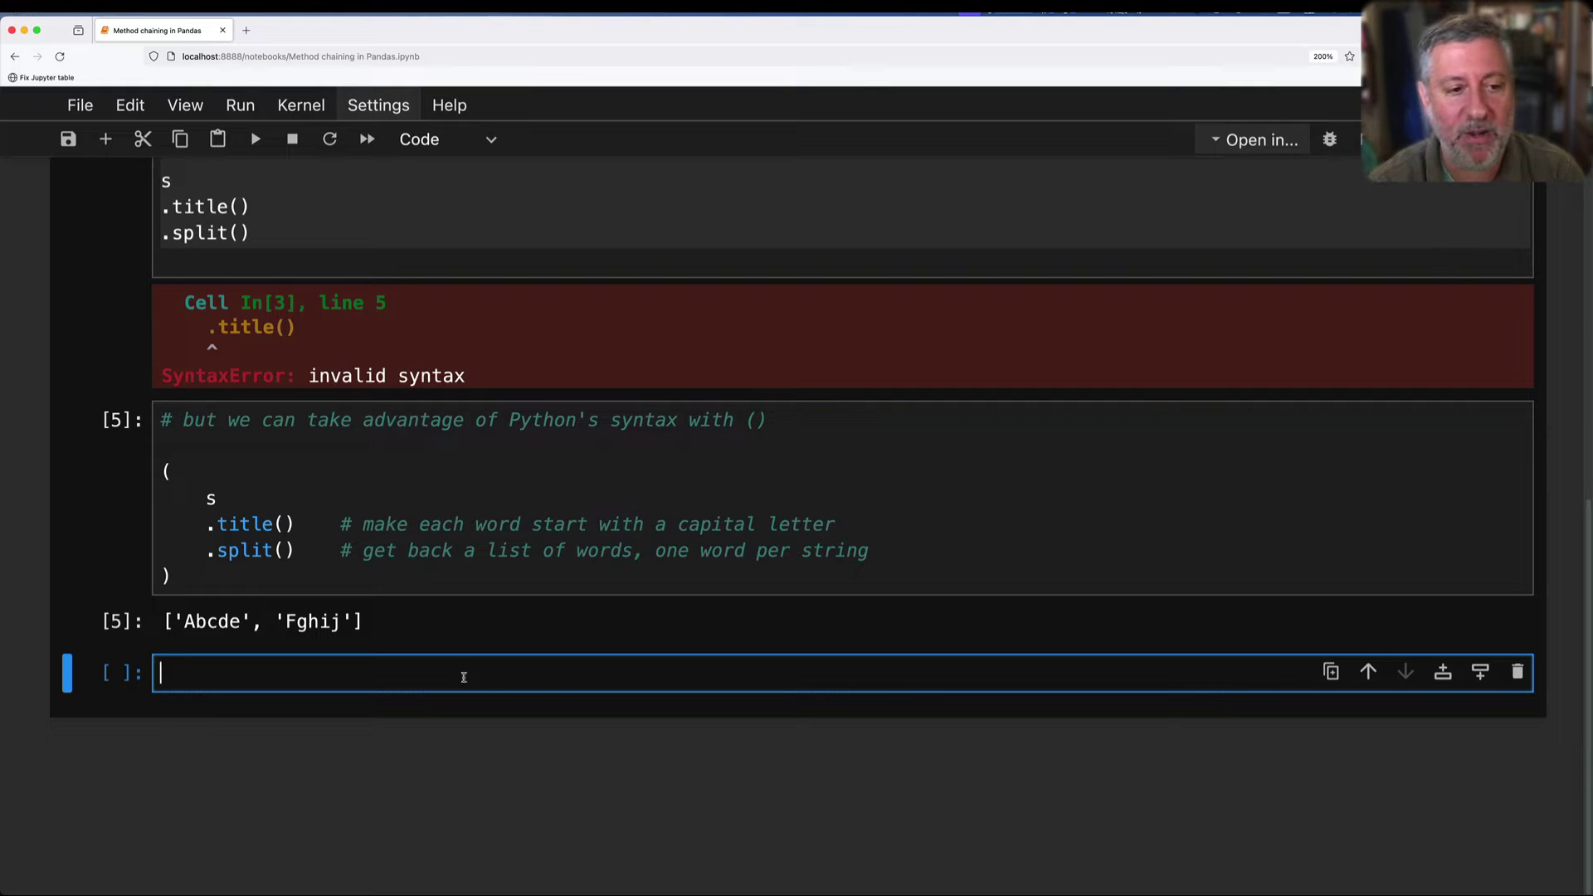
{"action": "type", "text": "import numpy as n"}
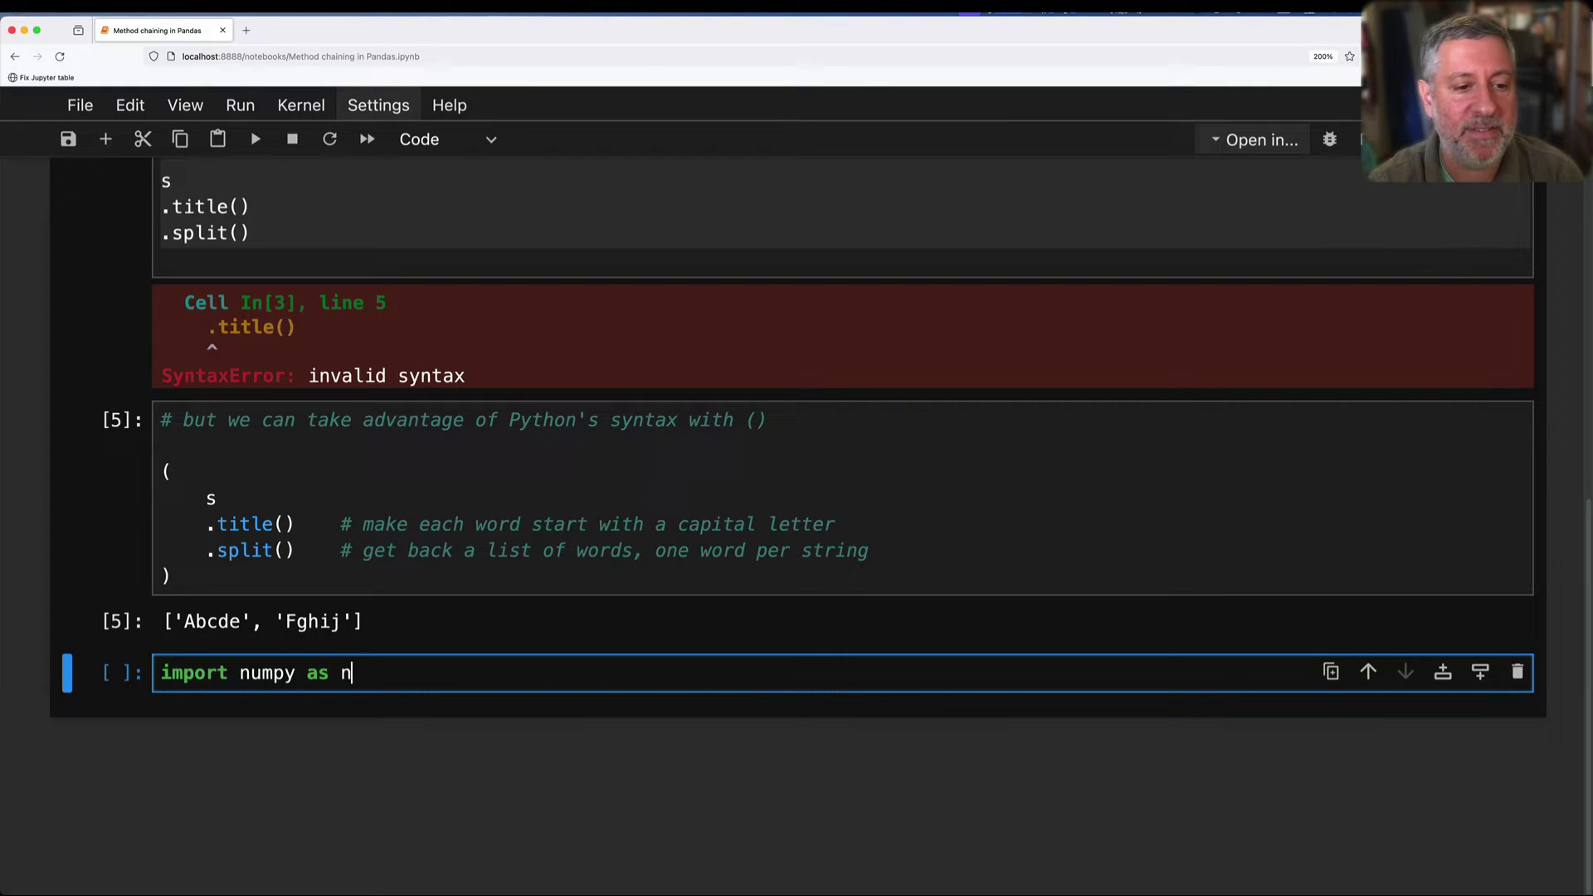
{"action": "type", "text": "p"}
{"action": "key", "text": "Return"}
{"action": "type", "text": "import pandas as pd"}
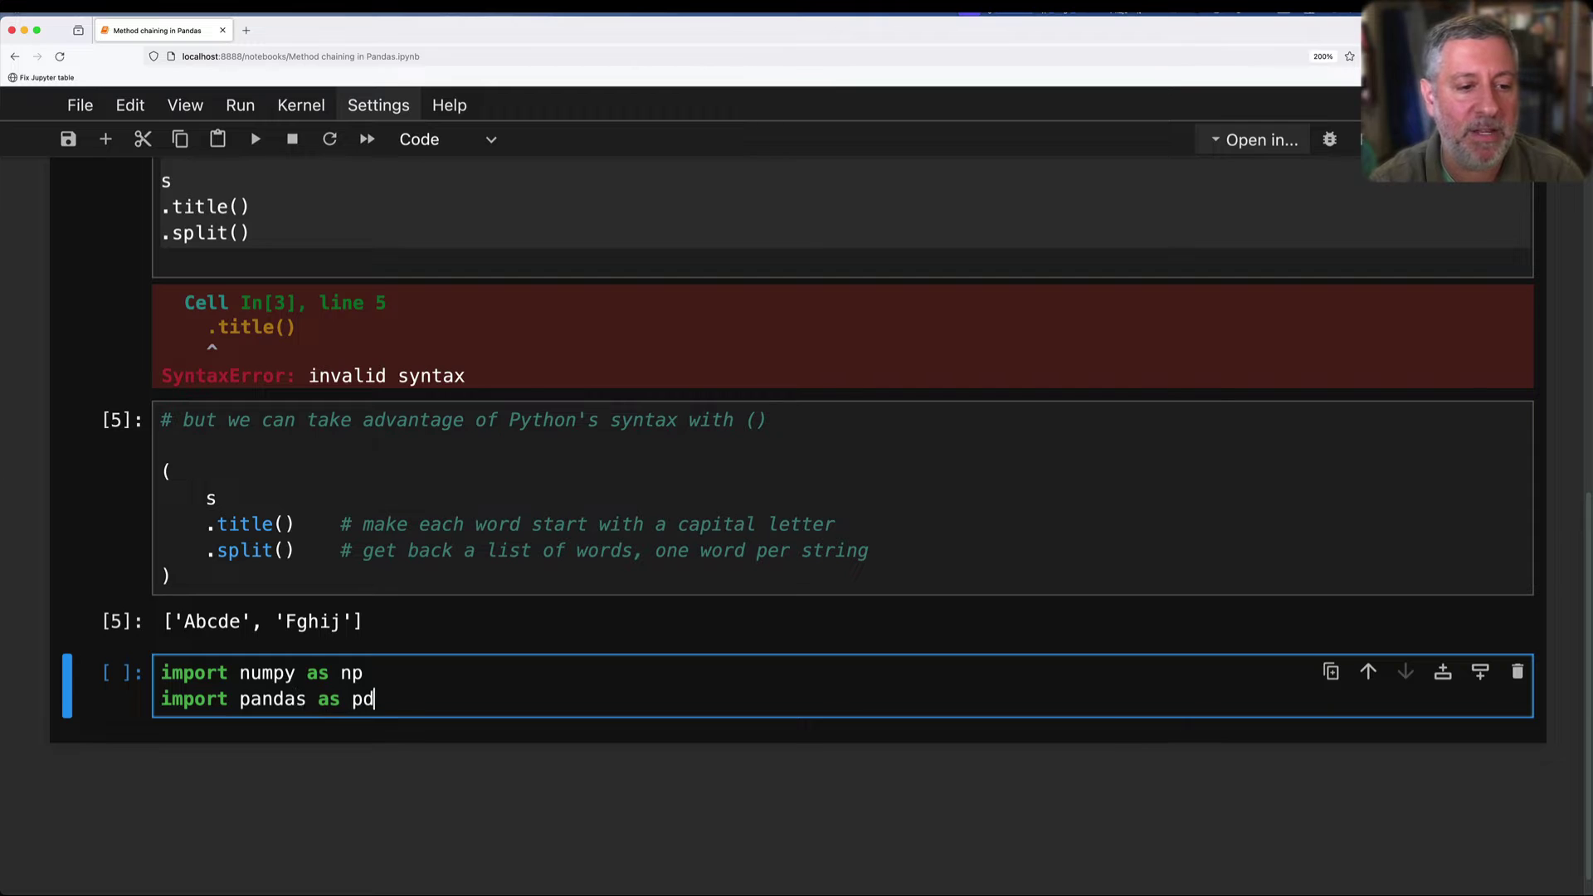
{"action": "key", "text": "Return"}
{"action": "type", "text": "from pandas import Seri"}
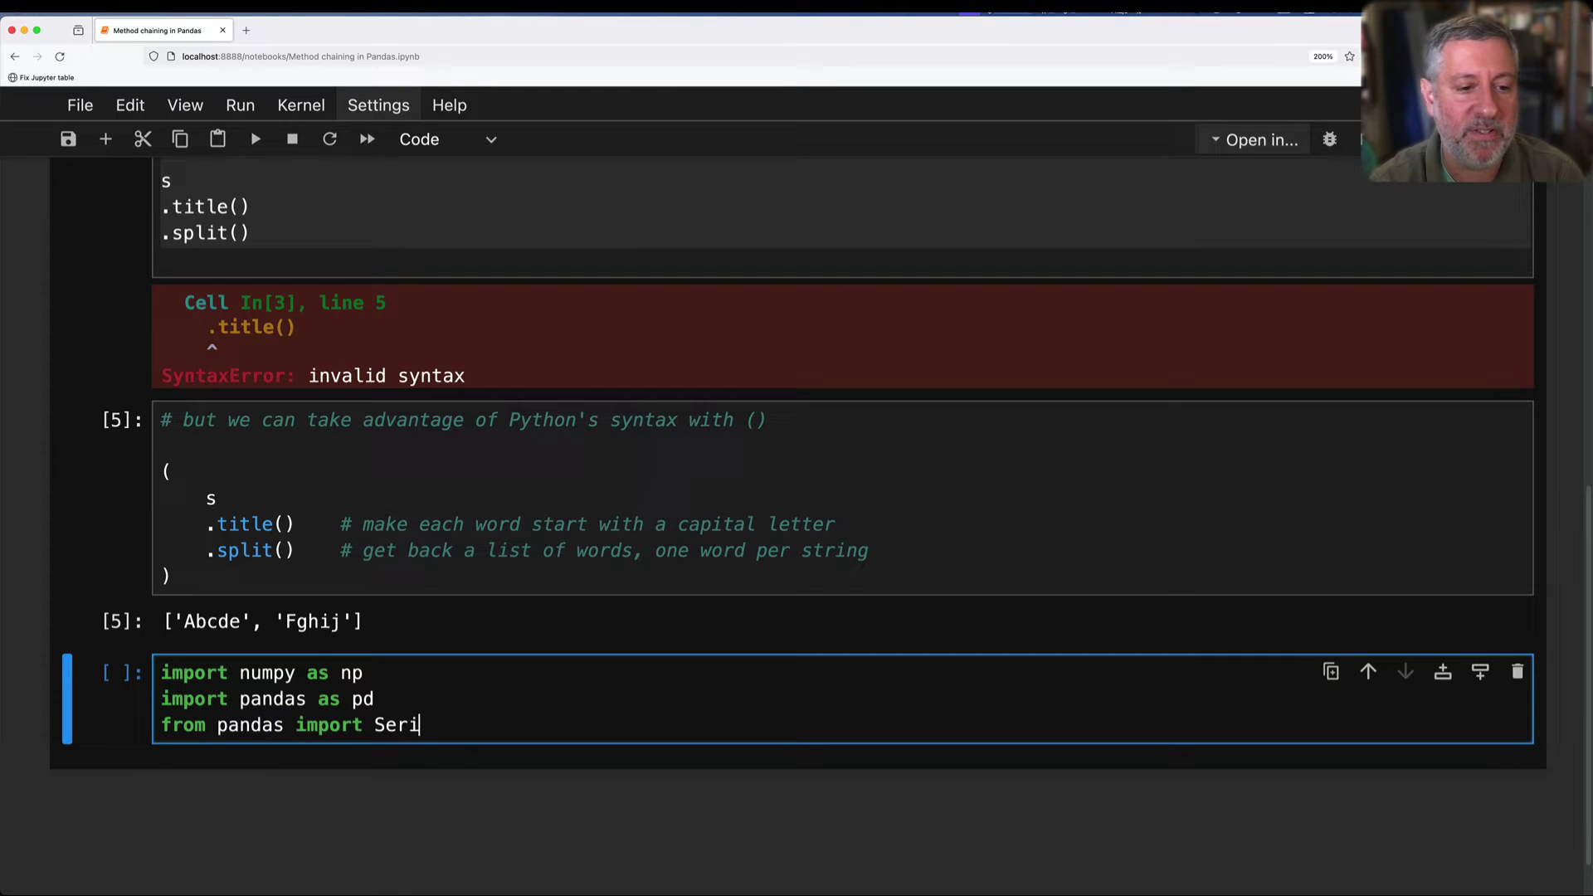
{"action": "type", "text": "es, DataFrame"}
{"action": "key", "text": "shift+Return"}
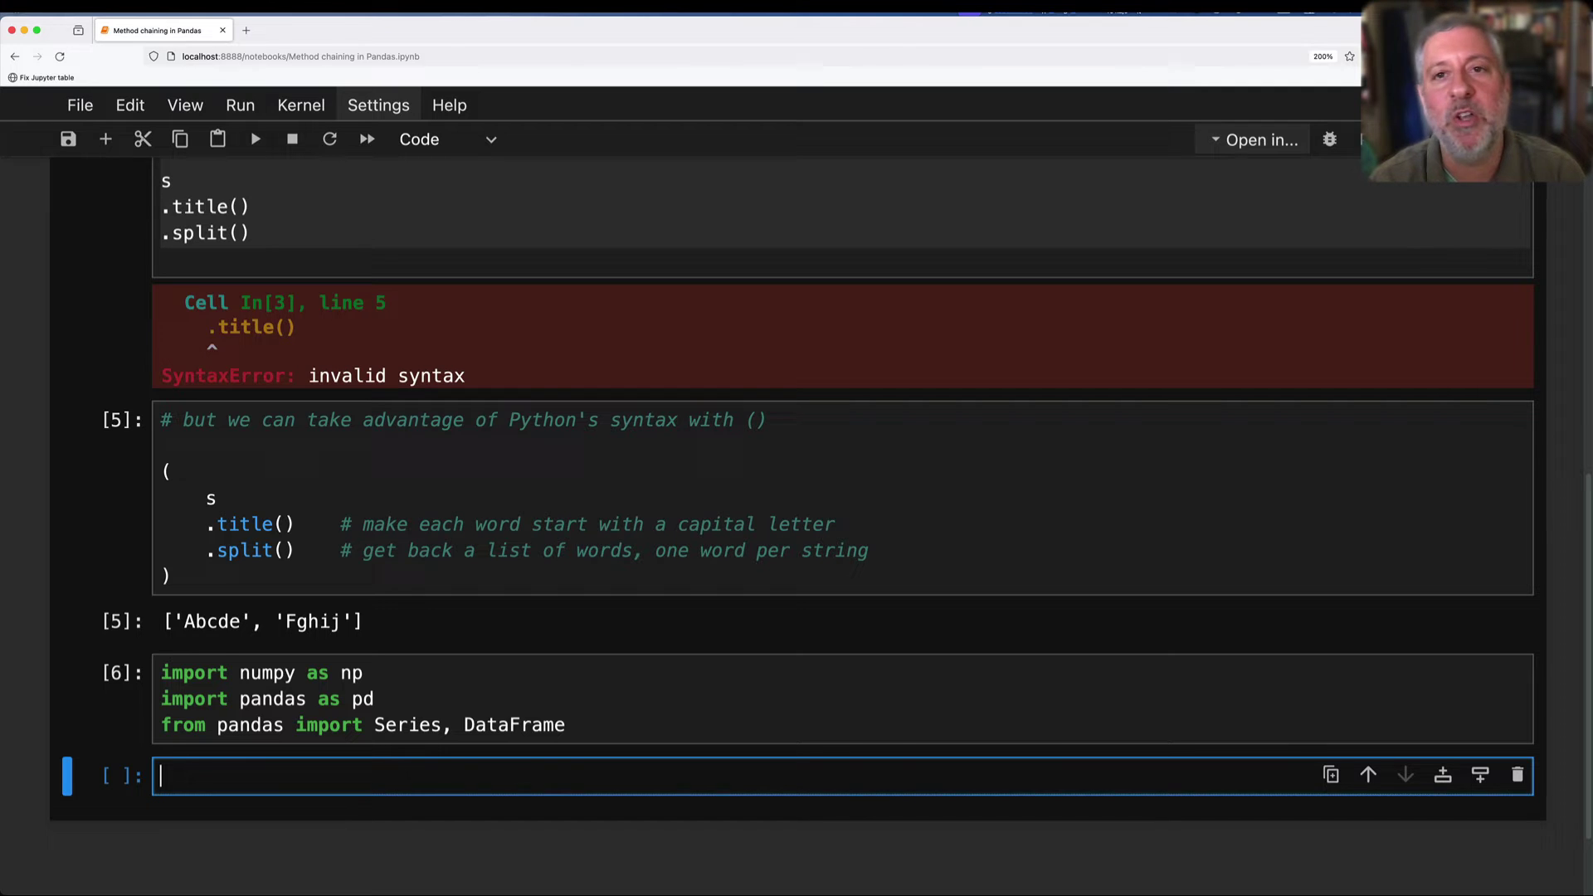
{"action": "type", "text": "# new series "}
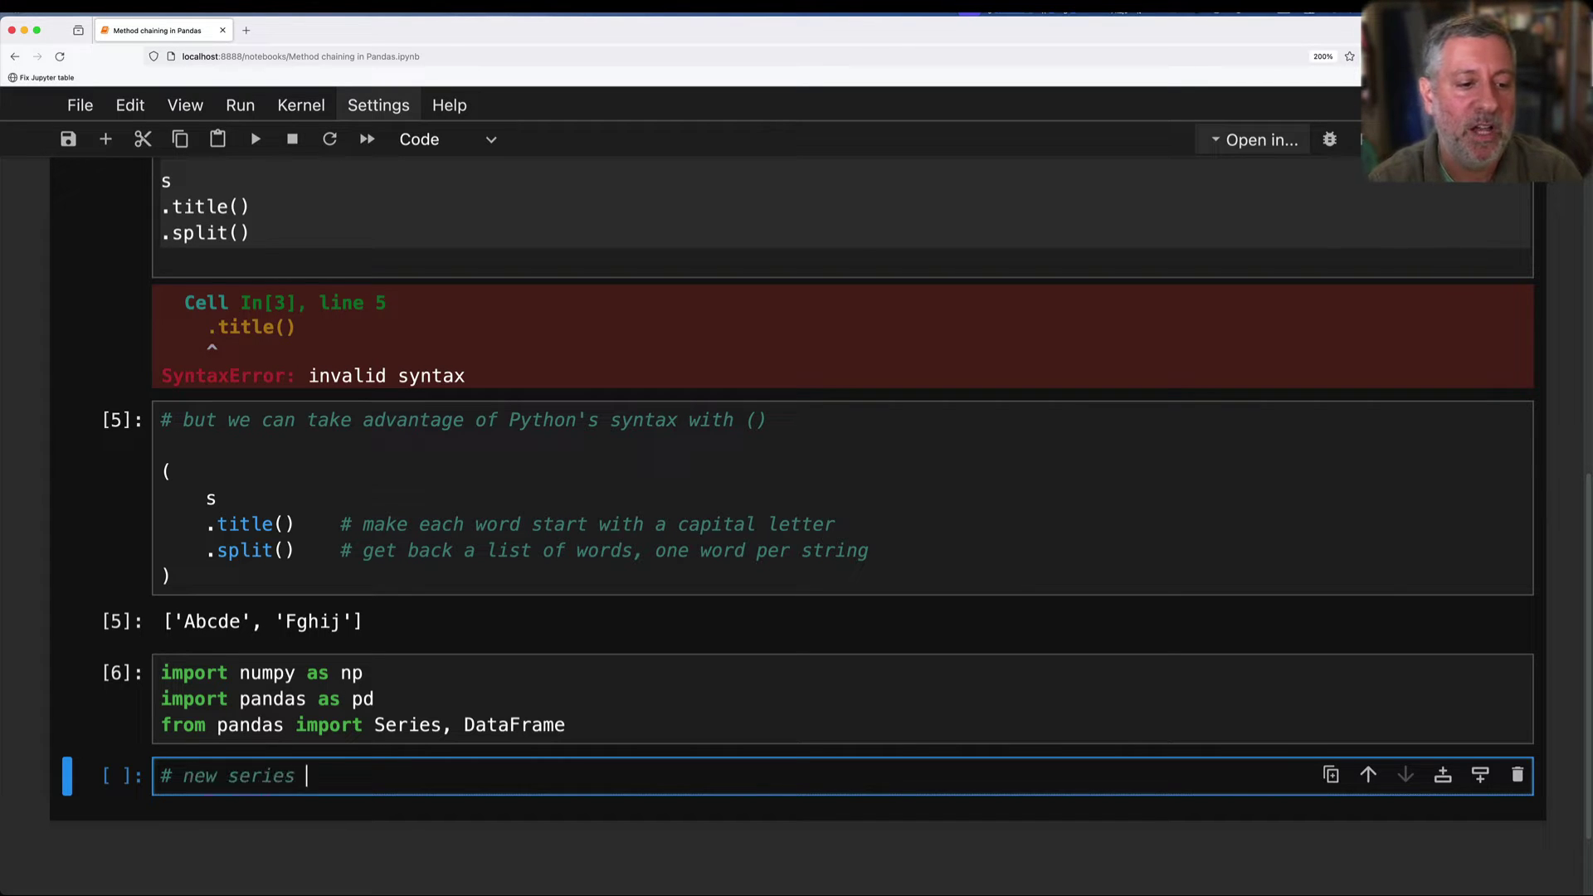
{"action": "type", "text": "of random integers 0-1"}
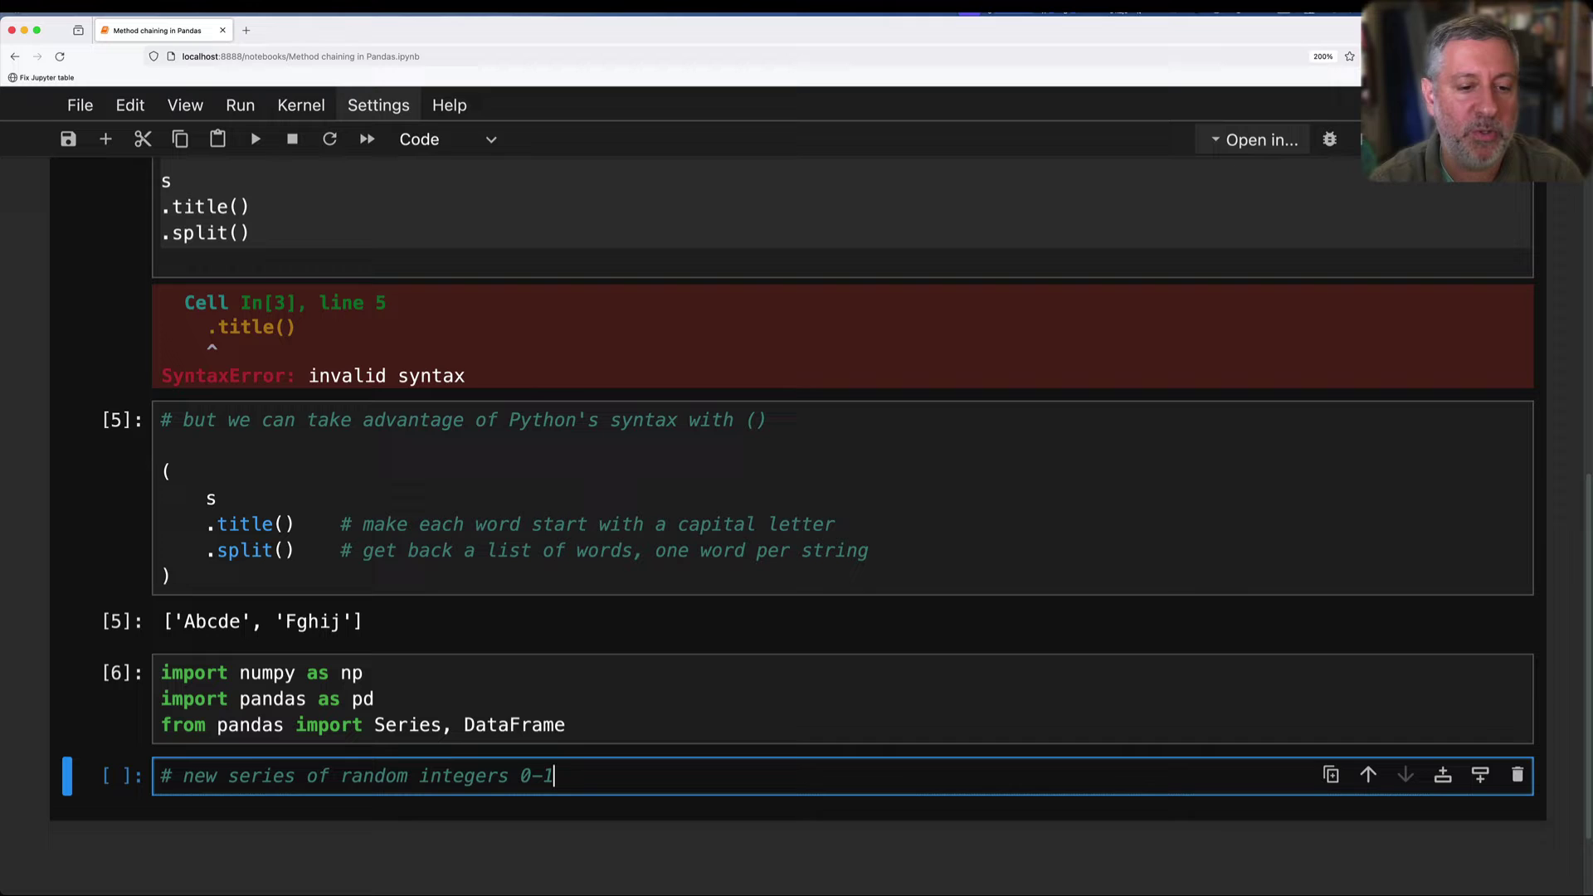
{"action": "type", "text": "00"}
Seed numpy with 0 and display Series(np.random.randint(0, 100, 10), index=list('abcdefghij')).
{"action": "key", "text": "Return"}
{"action": "key", "text": "Return"}
{"action": "type", "text": "np.ran"}
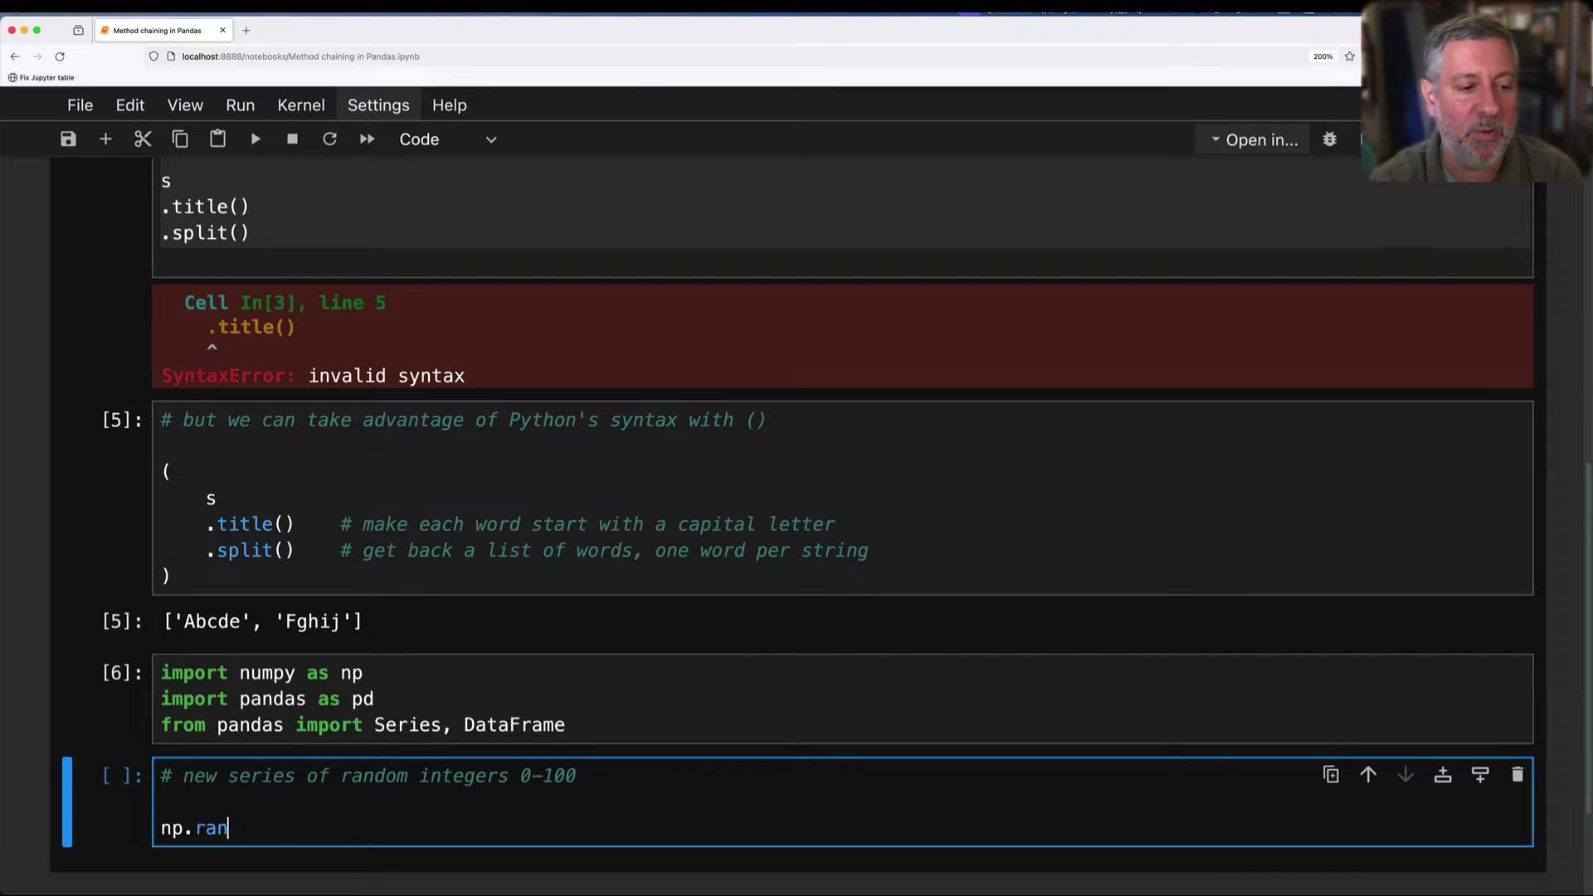
{"action": "type", "text": "dom.seed()"}
{"action": "key", "text": "BackSpace"}
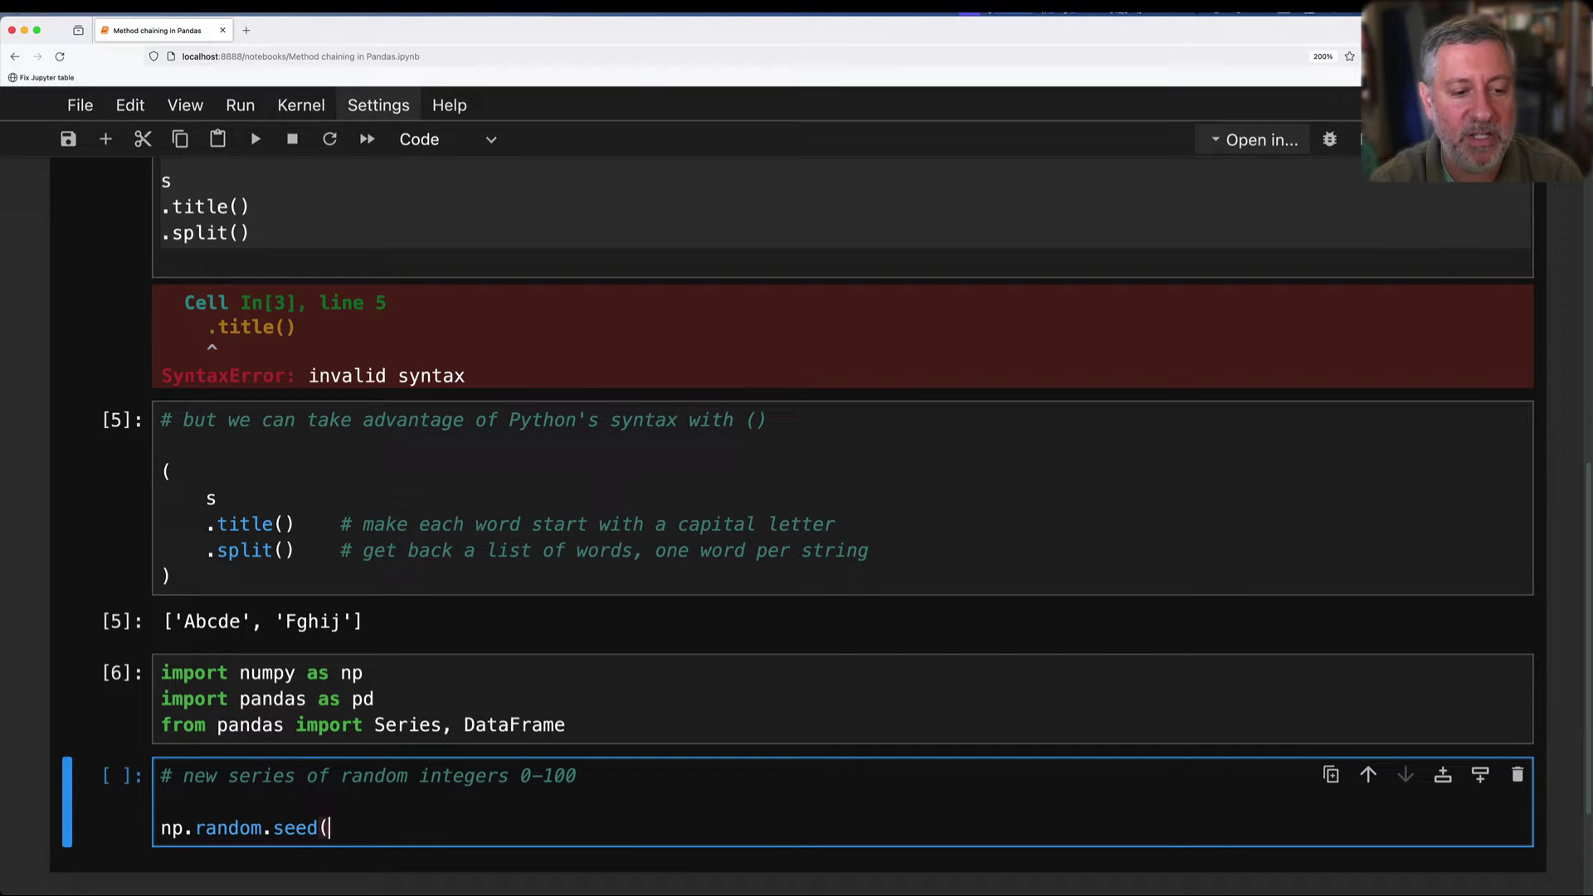
{"action": "type", "text": "0)"}
{"action": "key", "text": "Return"}
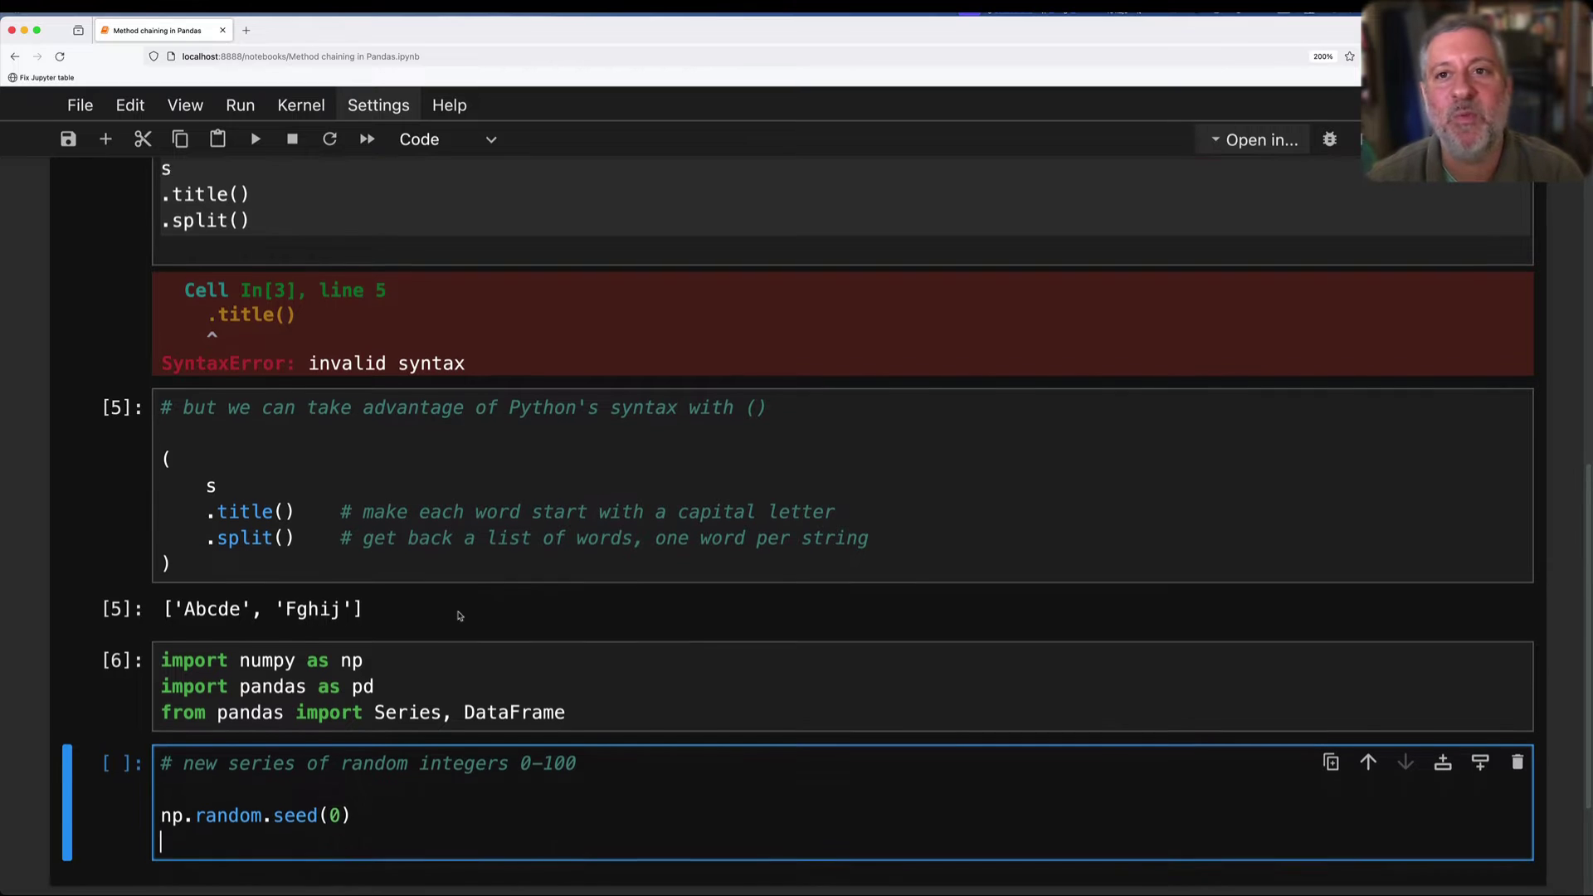
{"action": "scroll", "coordinate": [460, 615], "scroll_direction": "down", "scroll_amount": 3}
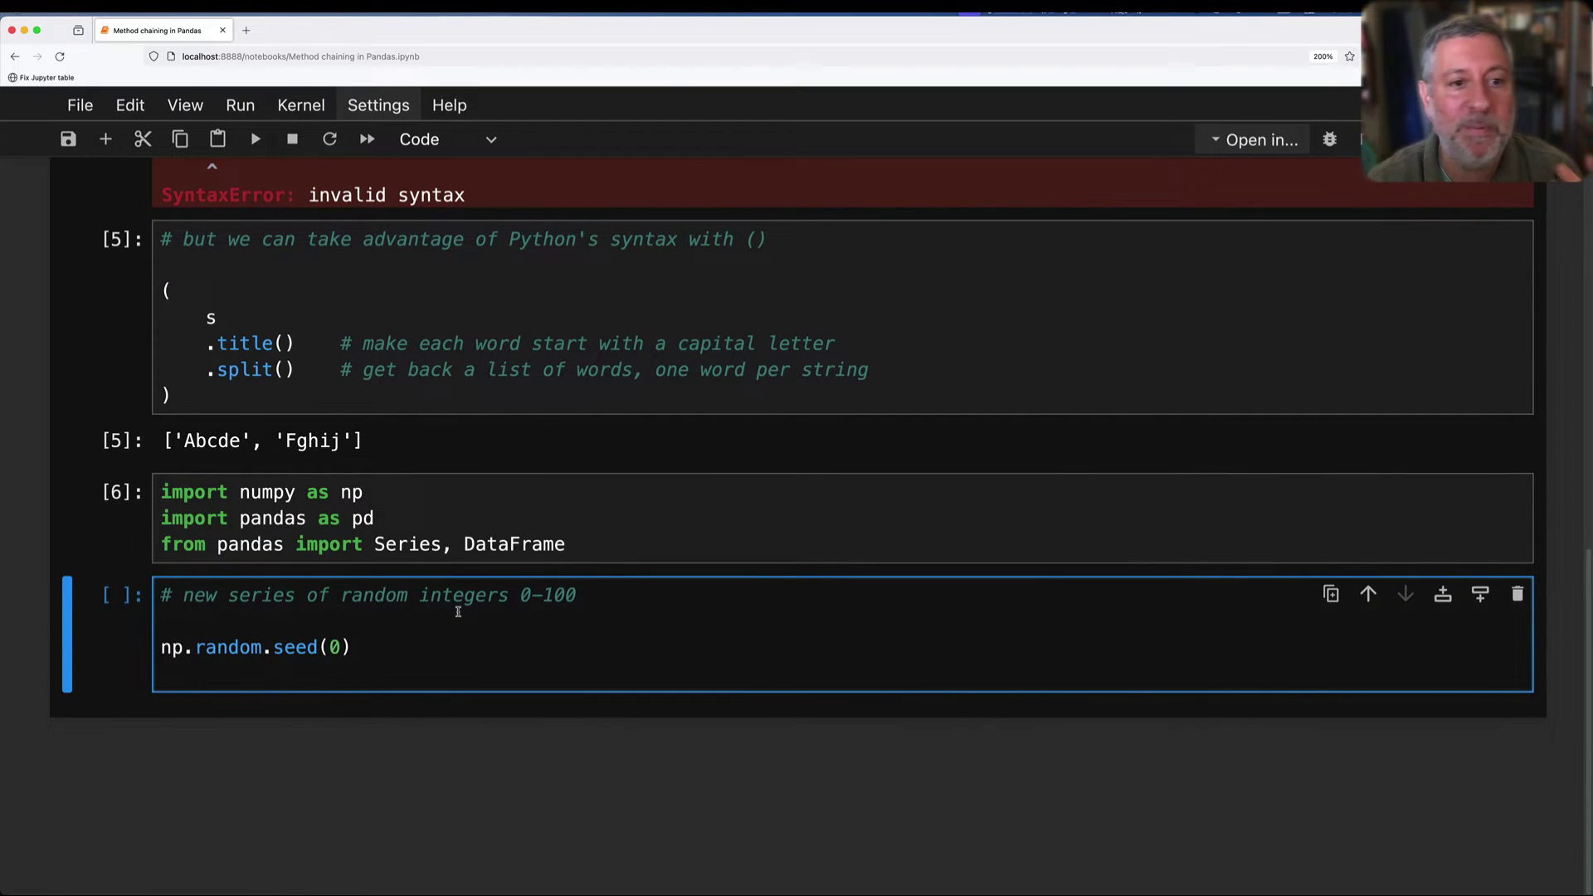
{"action": "type", "text": "s = "}
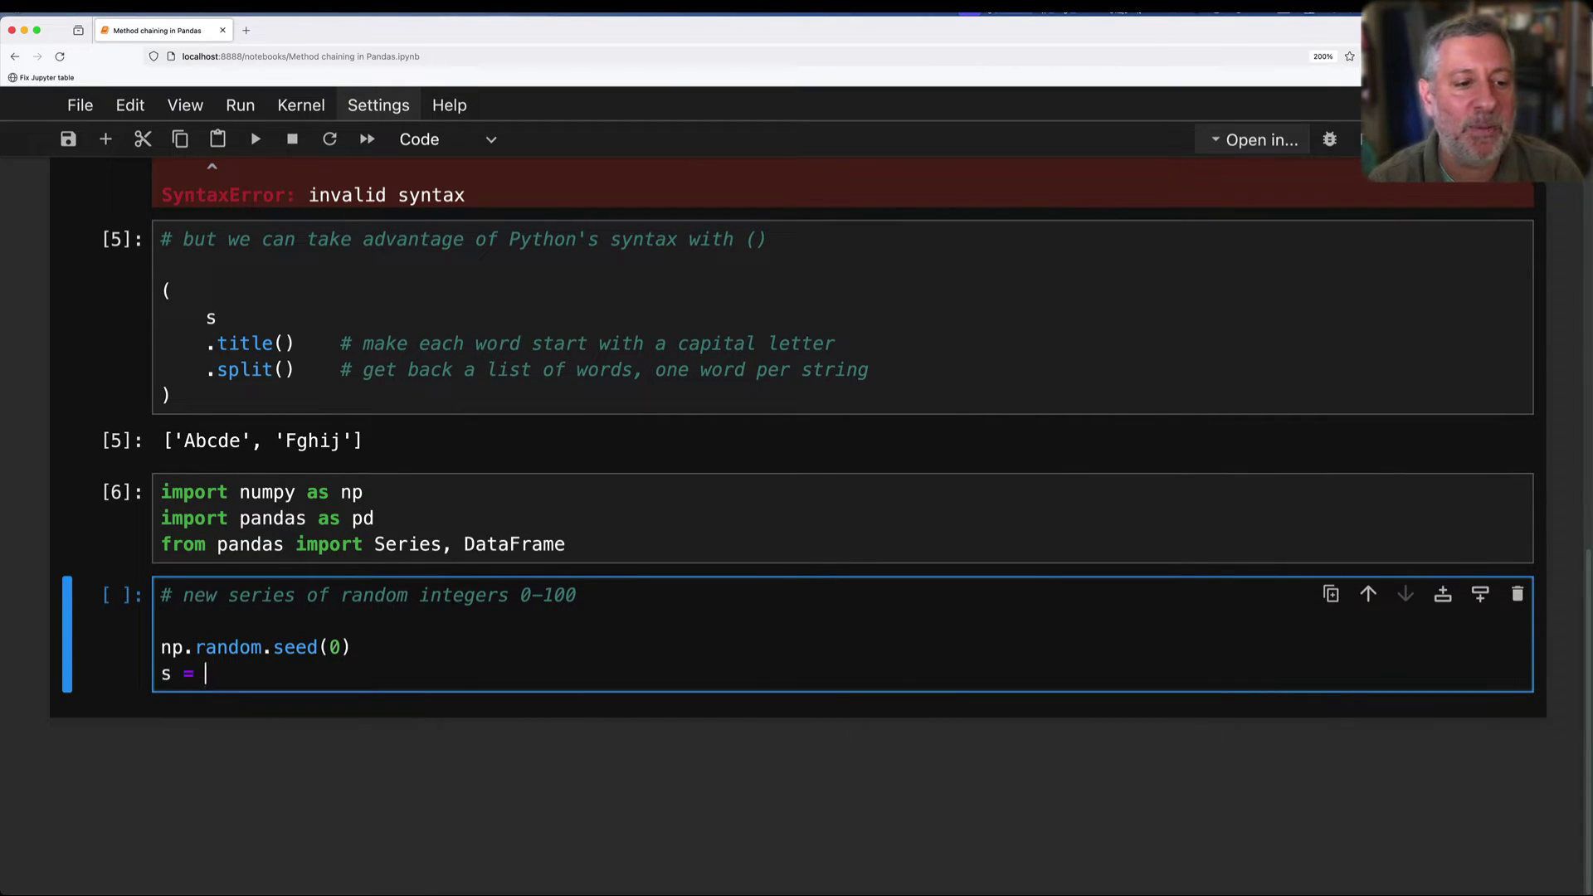
{"action": "type", "text": "Series(np.random.randi"}
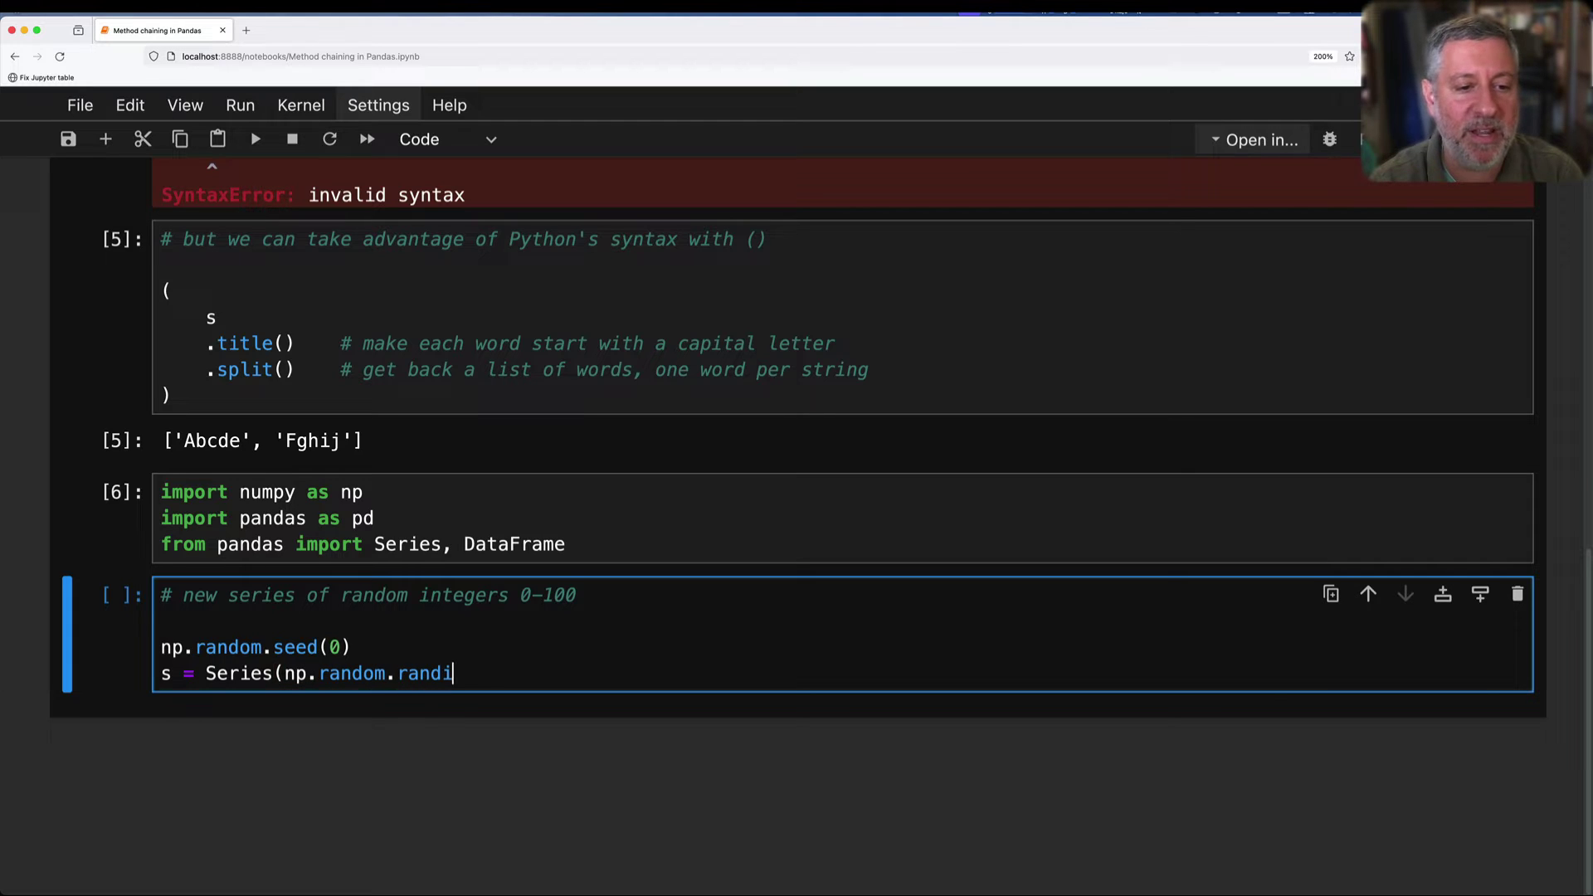
{"action": "type", "text": "nt(0, 100, "}
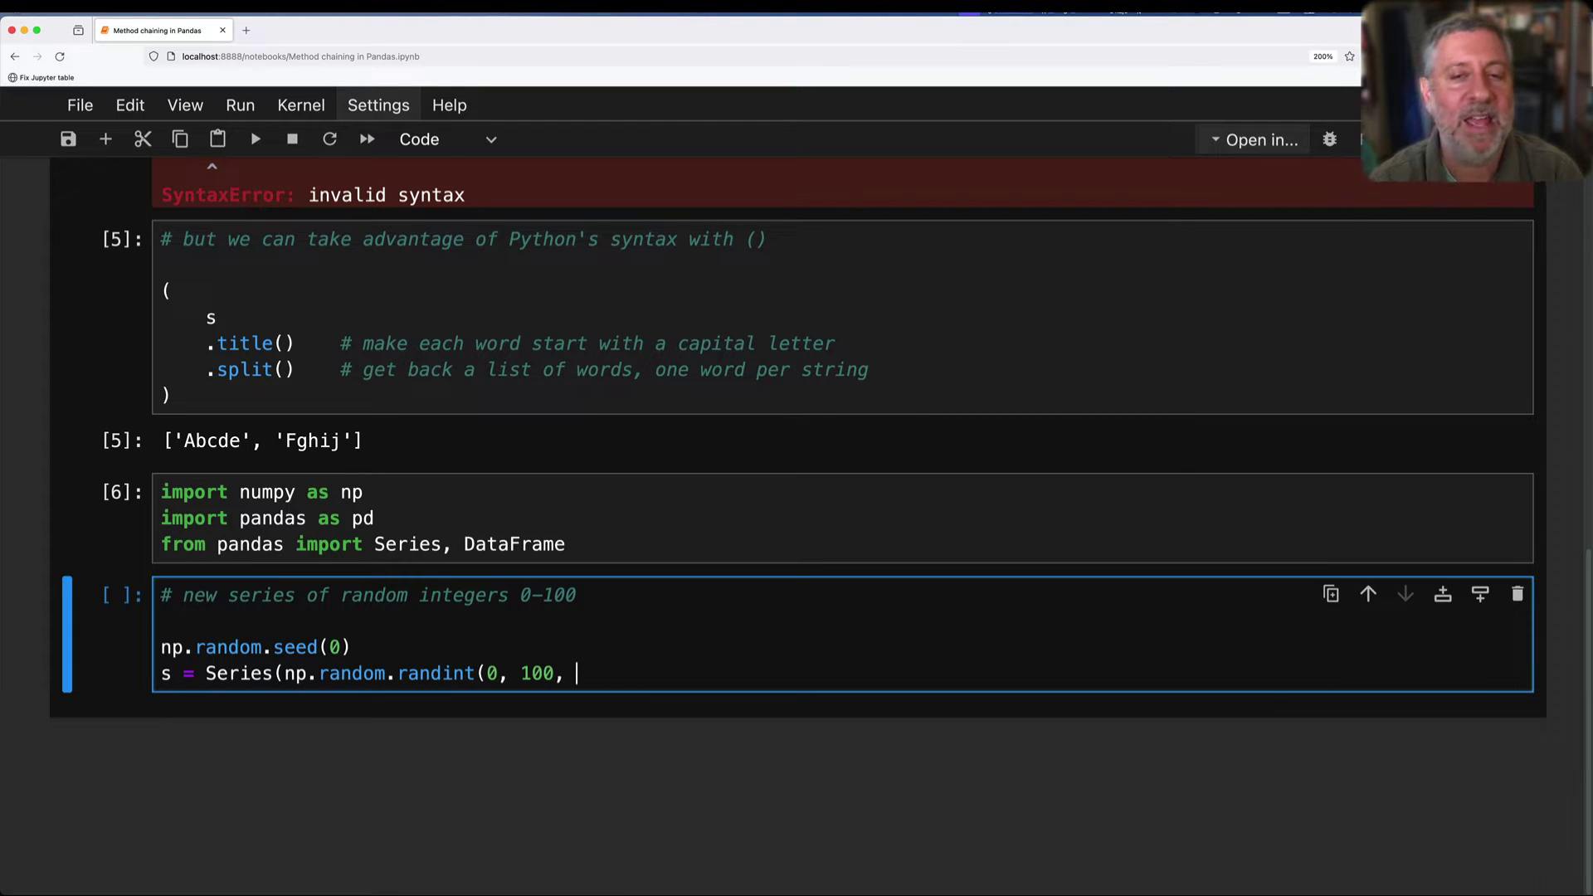
{"action": "type", "text": "10),"}
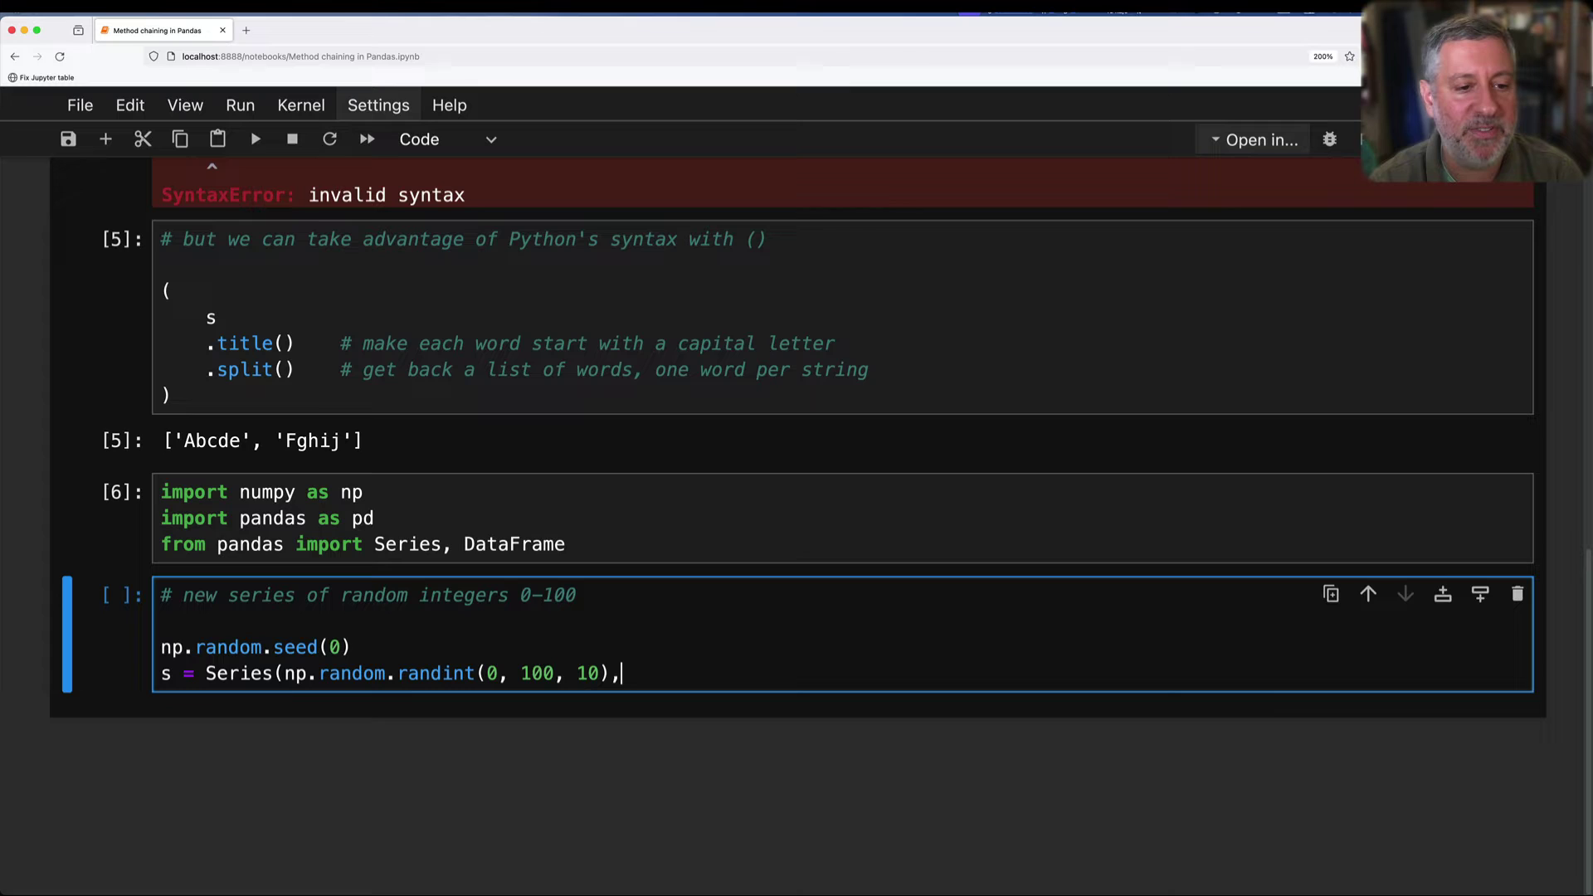
{"action": "key", "text": "Return"}
{"action": "type", "text": "index=list("}
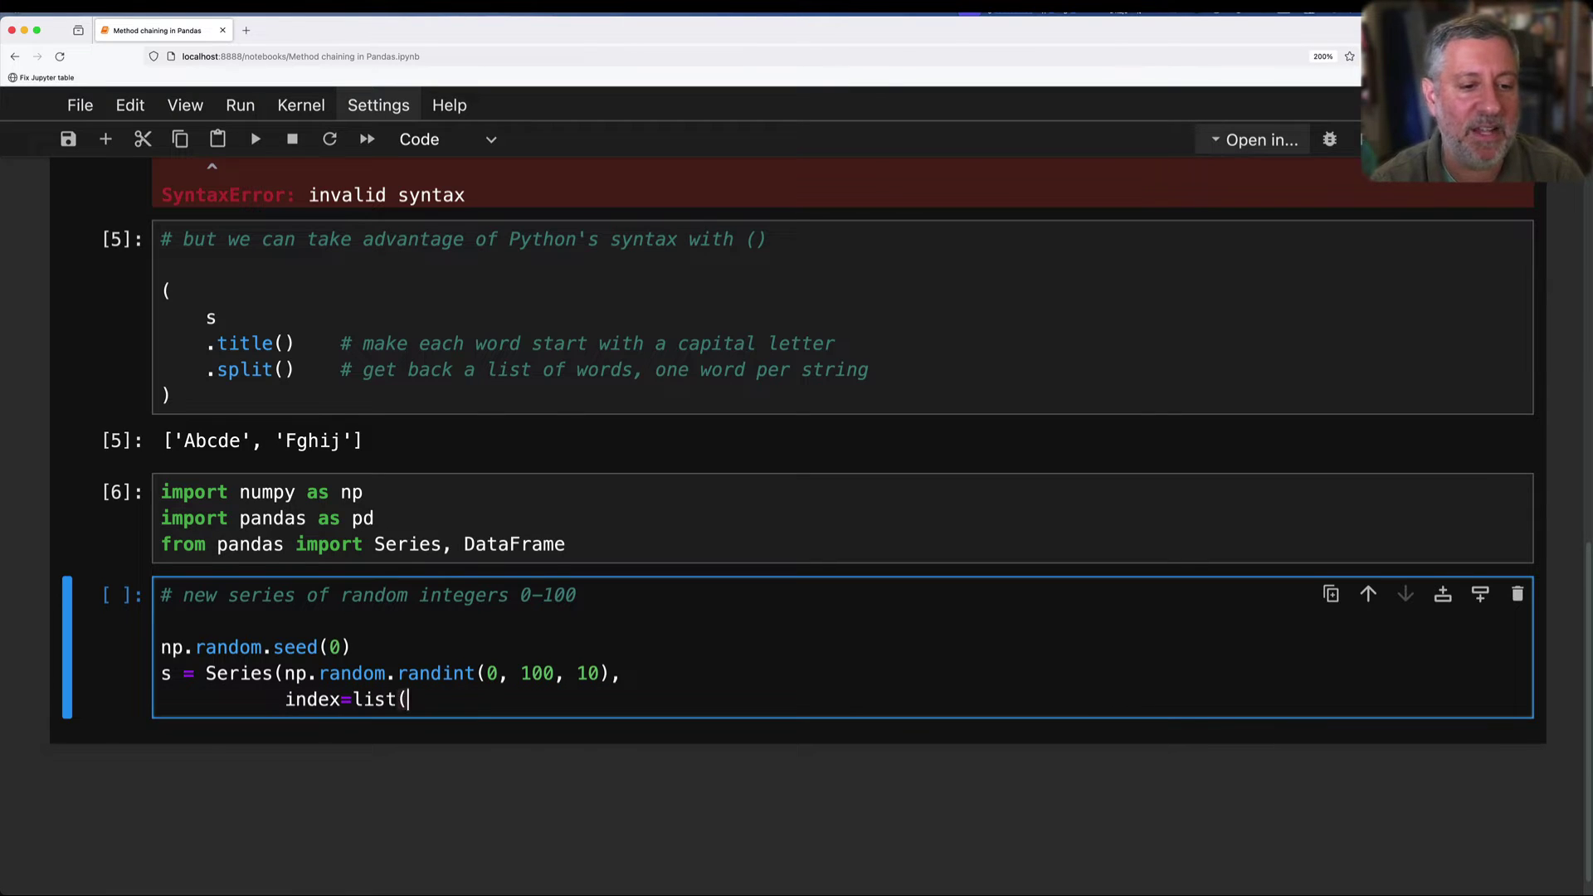
{"action": "type", "text": "'abcdefghij"}
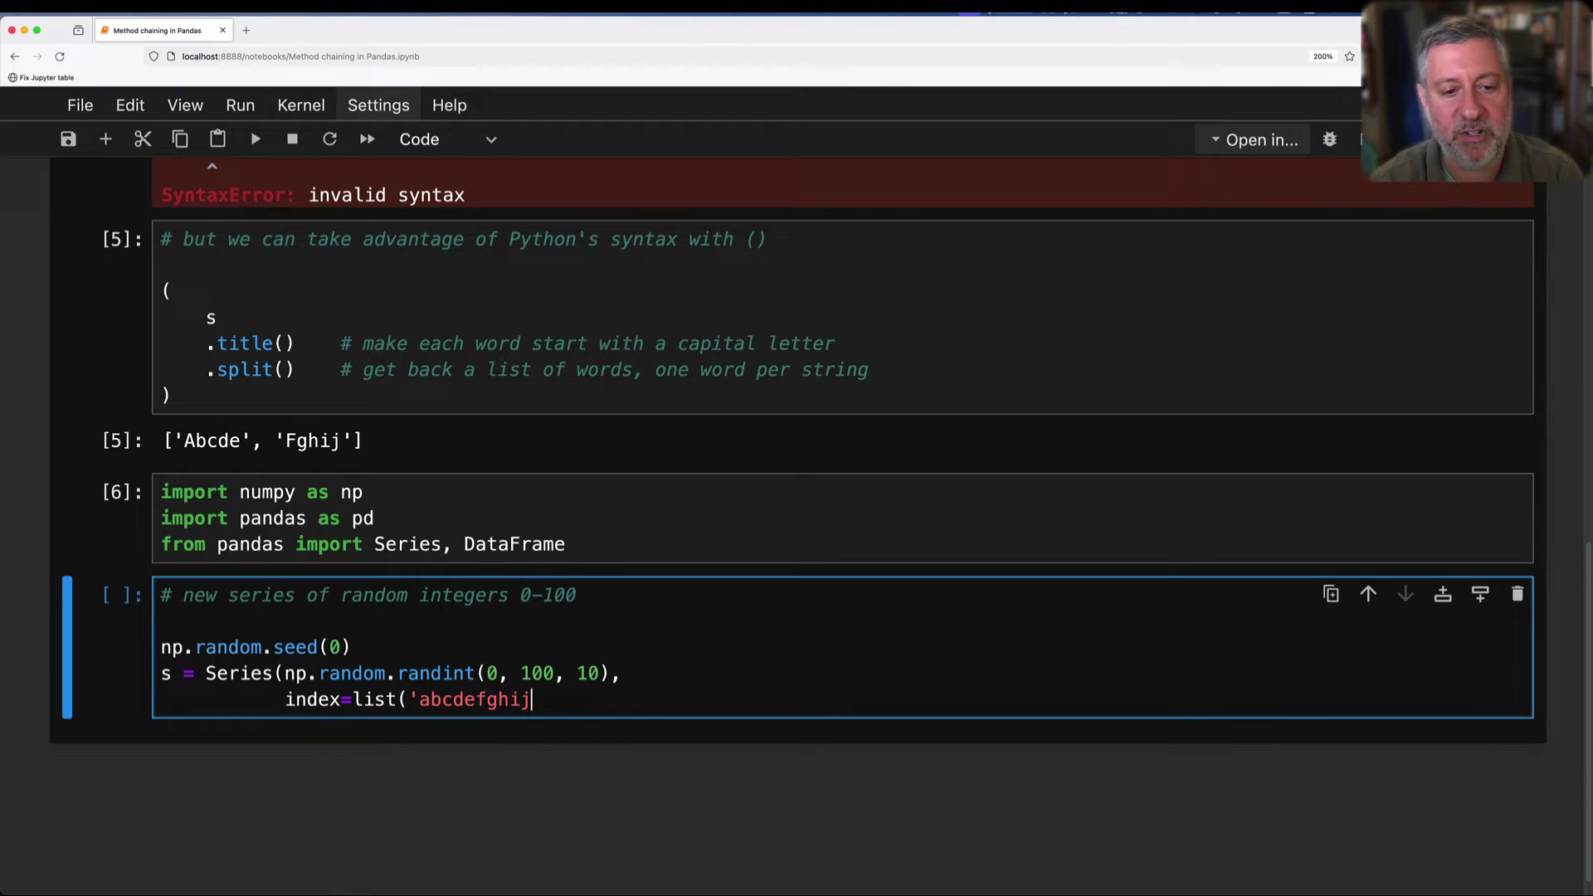
{"action": "type", "text": "'))"}
{"action": "key", "text": "Return"}
{"action": "type", "text": "s"}
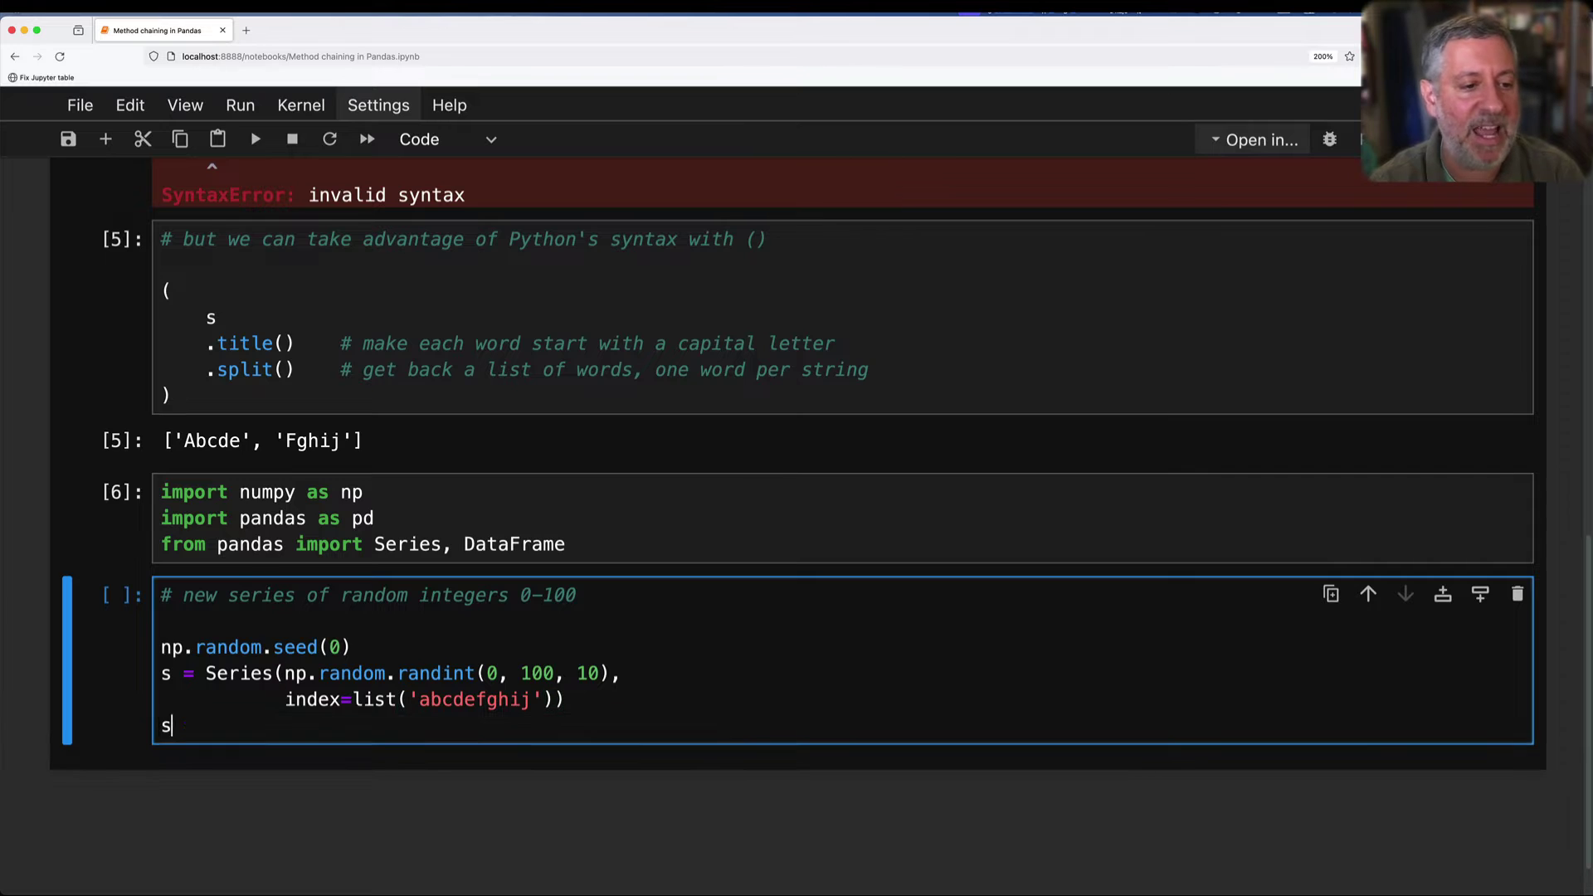
{"action": "key", "text": "shift+Return"}
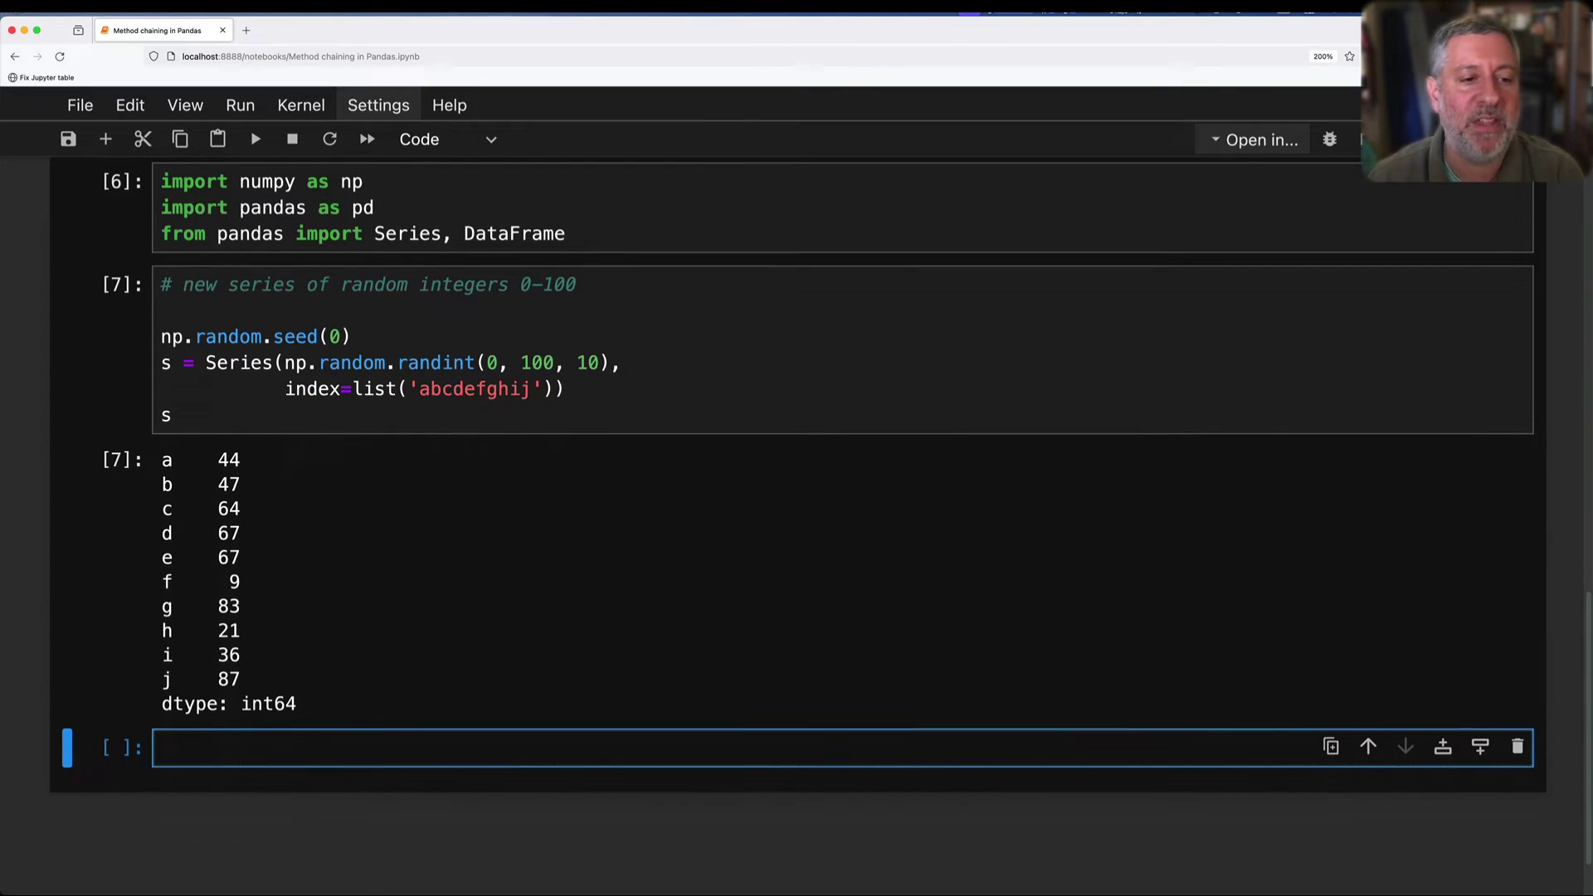
{"action": "type", "text": "# how"}
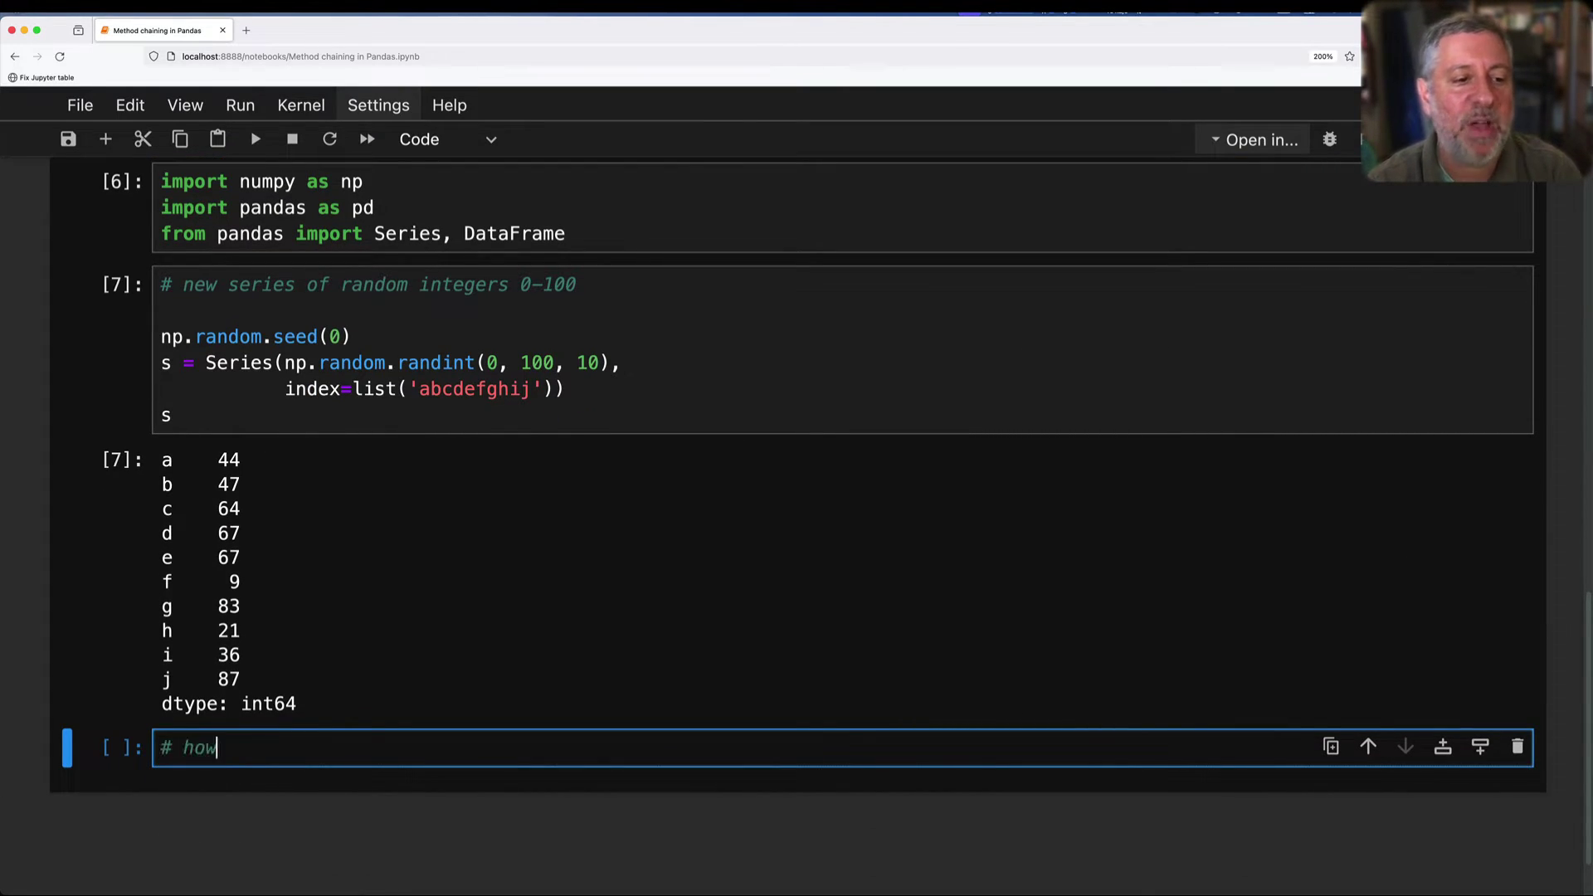
{"action": "type", "text": " can I get all of tfrhe"}
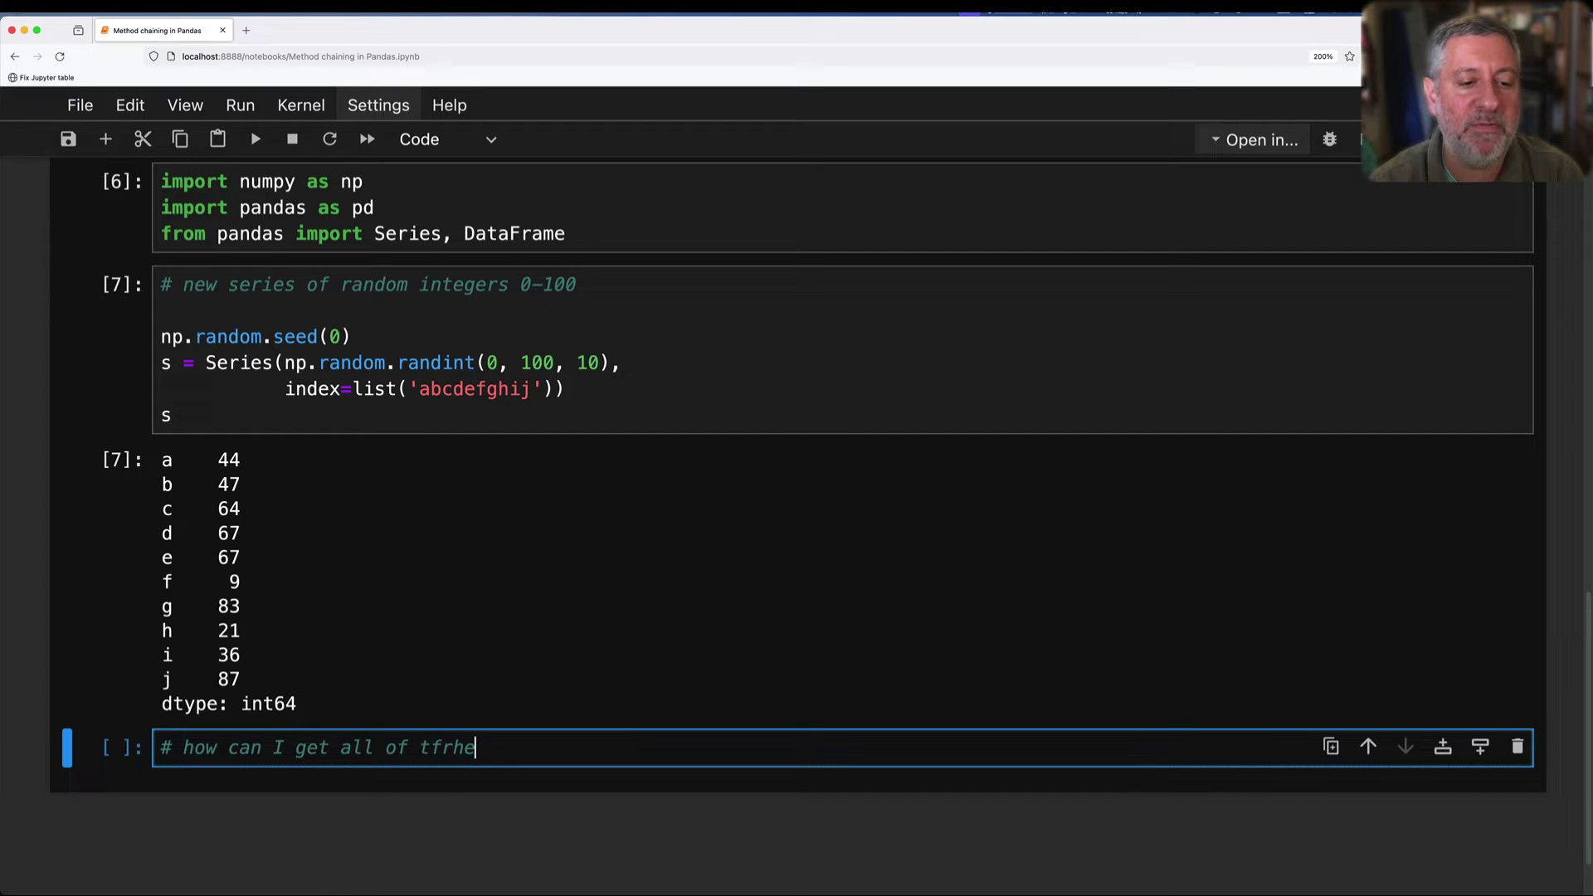
Add an odd-numbers comment cell and run s % 2 to show each value's remainder.
{"action": "key", "text": "BackSpace"}
{"action": "key", "text": "BackSpace"}
{"action": "key", "text": "BackSpace"}
{"action": "type", "text": "the odd numbers f"}
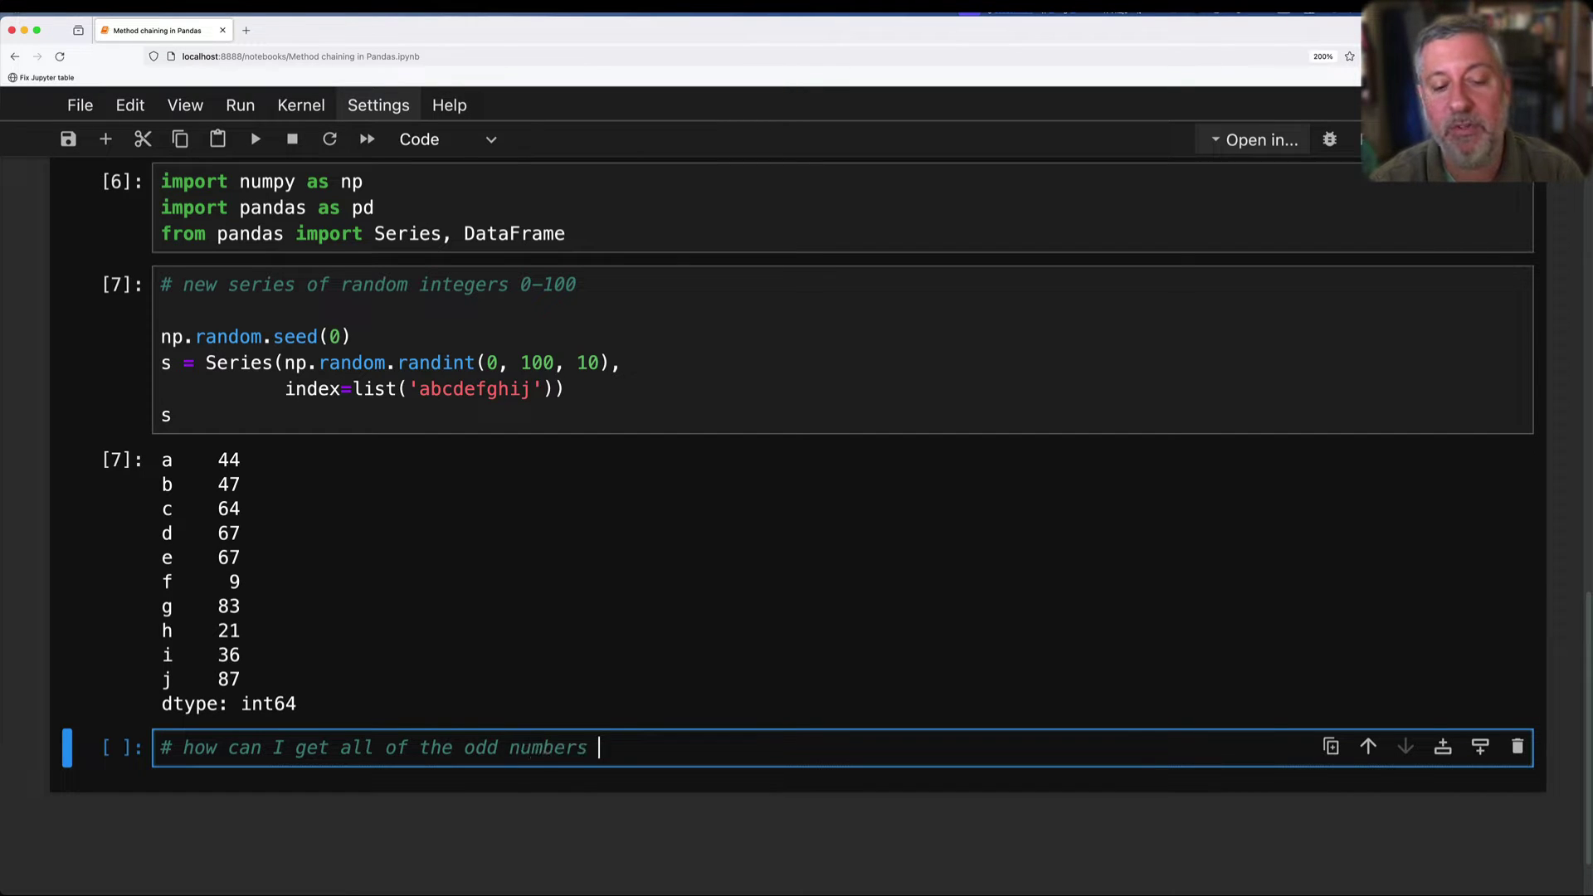
{"action": "type", "text": "rom this series?"}
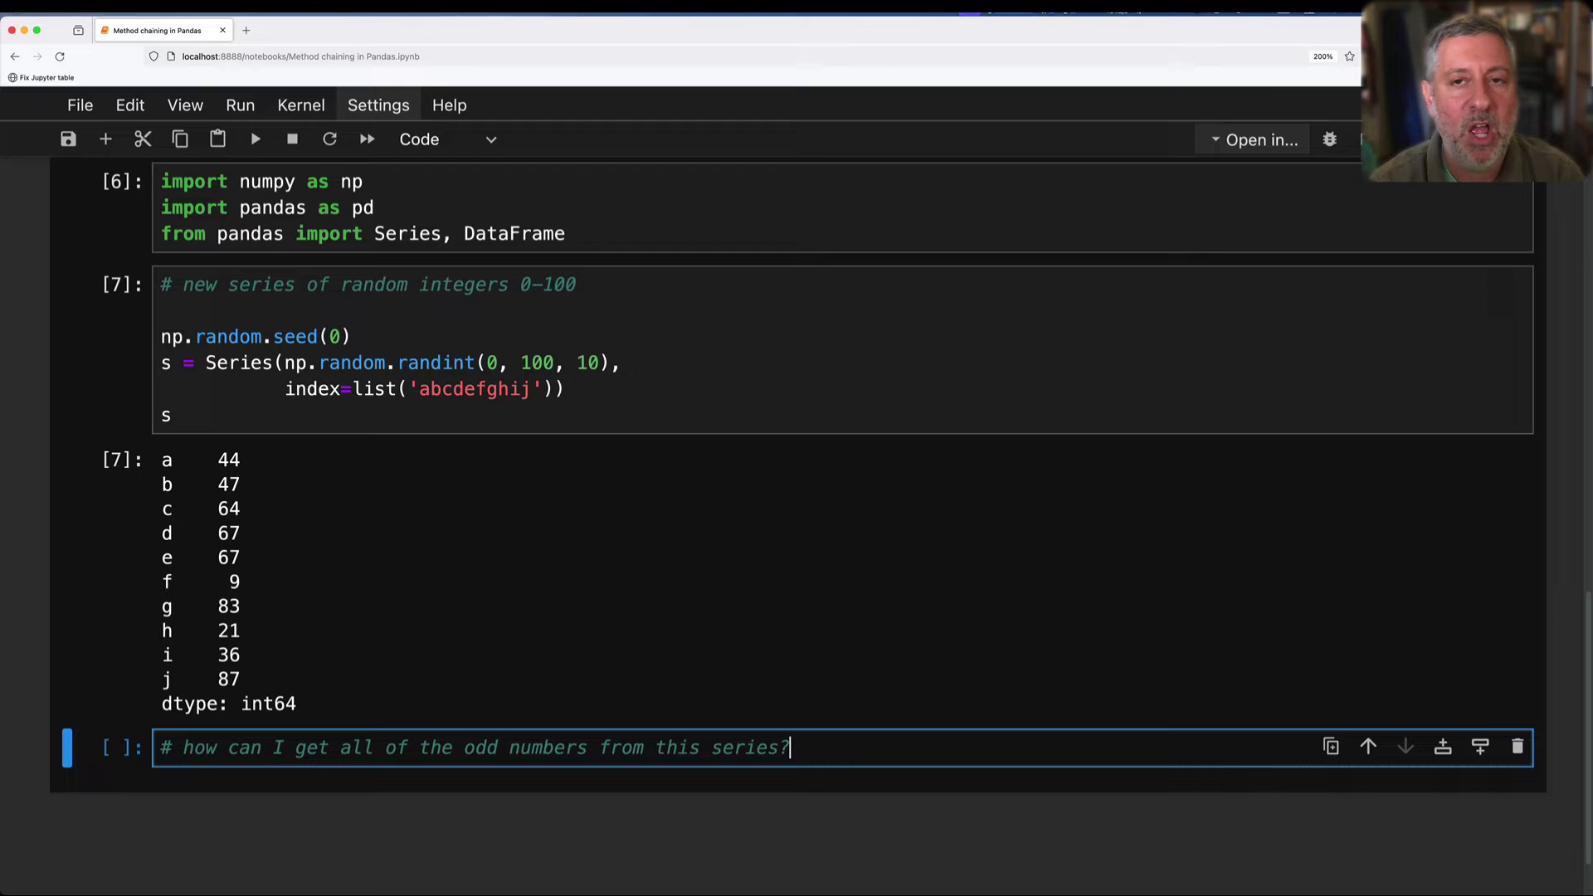
{"action": "key", "text": "Return"}
{"action": "key", "text": "Return"}
{"action": "type", "text": "s % 2"}
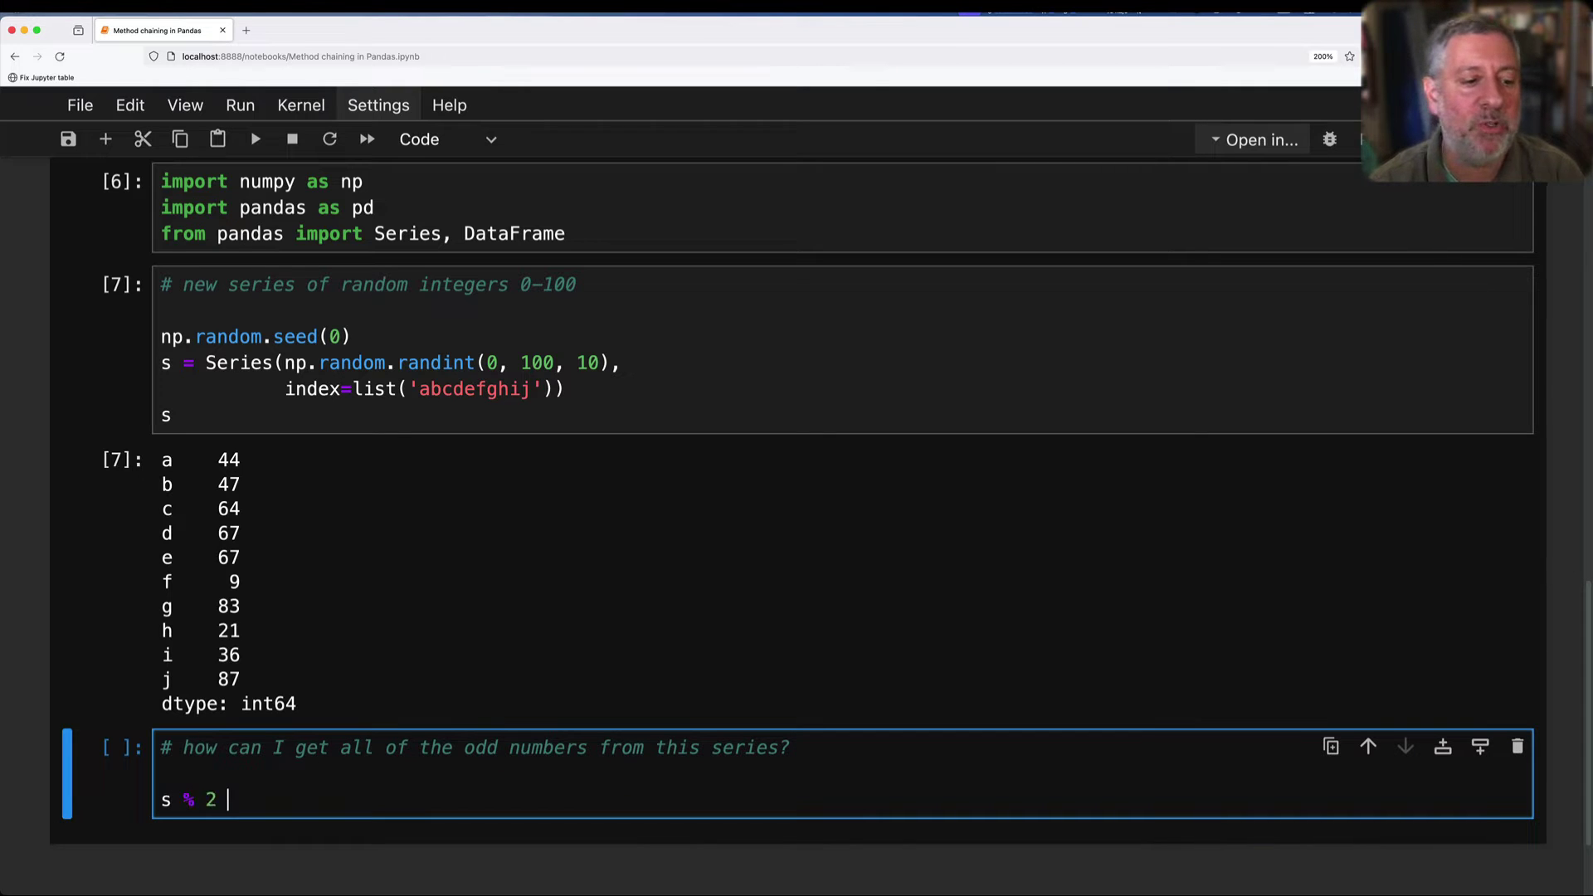
{"action": "type", "text": "== 1"}
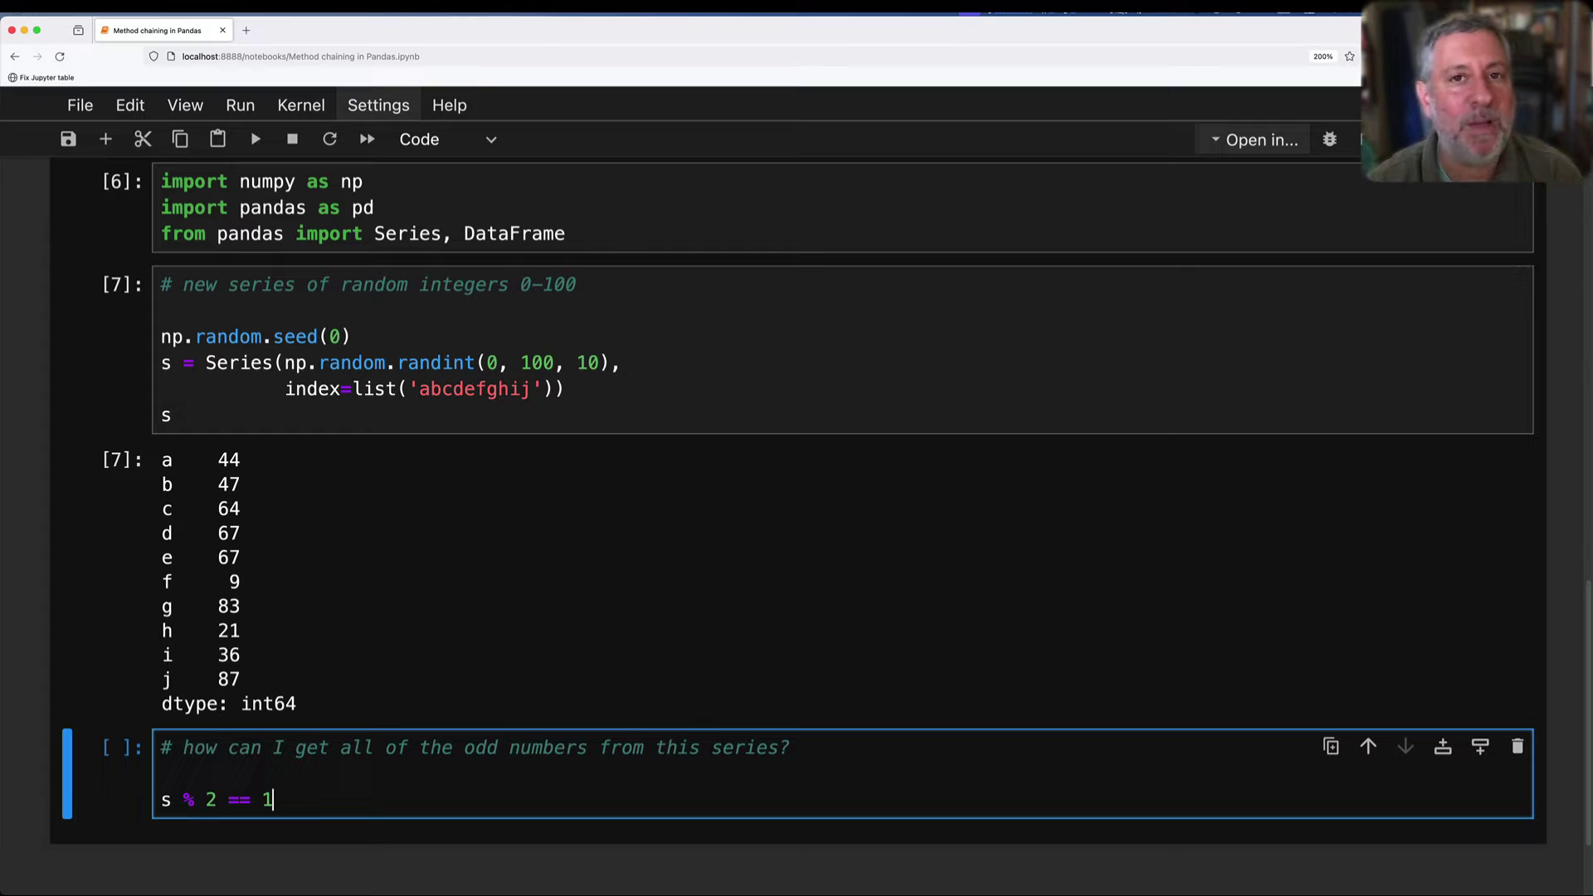
{"action": "key", "text": "shift+Right"}
{"action": "key", "text": "shift+Right"}
{"action": "key", "text": "shift+Right"}
{"action": "key", "text": "shift+Right"}
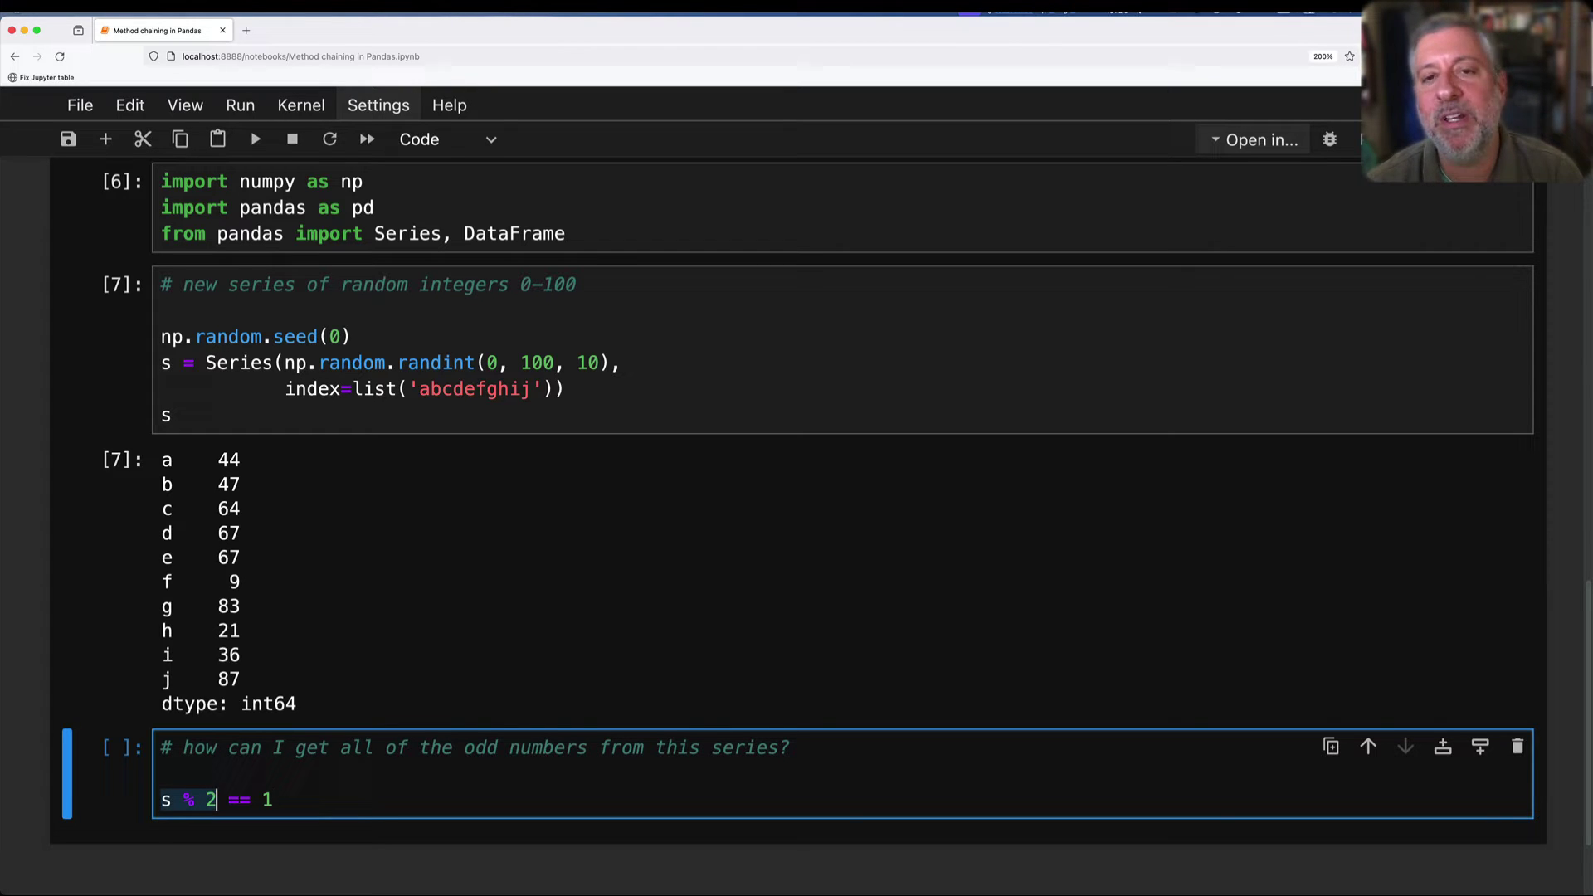
{"action": "key", "text": "shift+Right"}
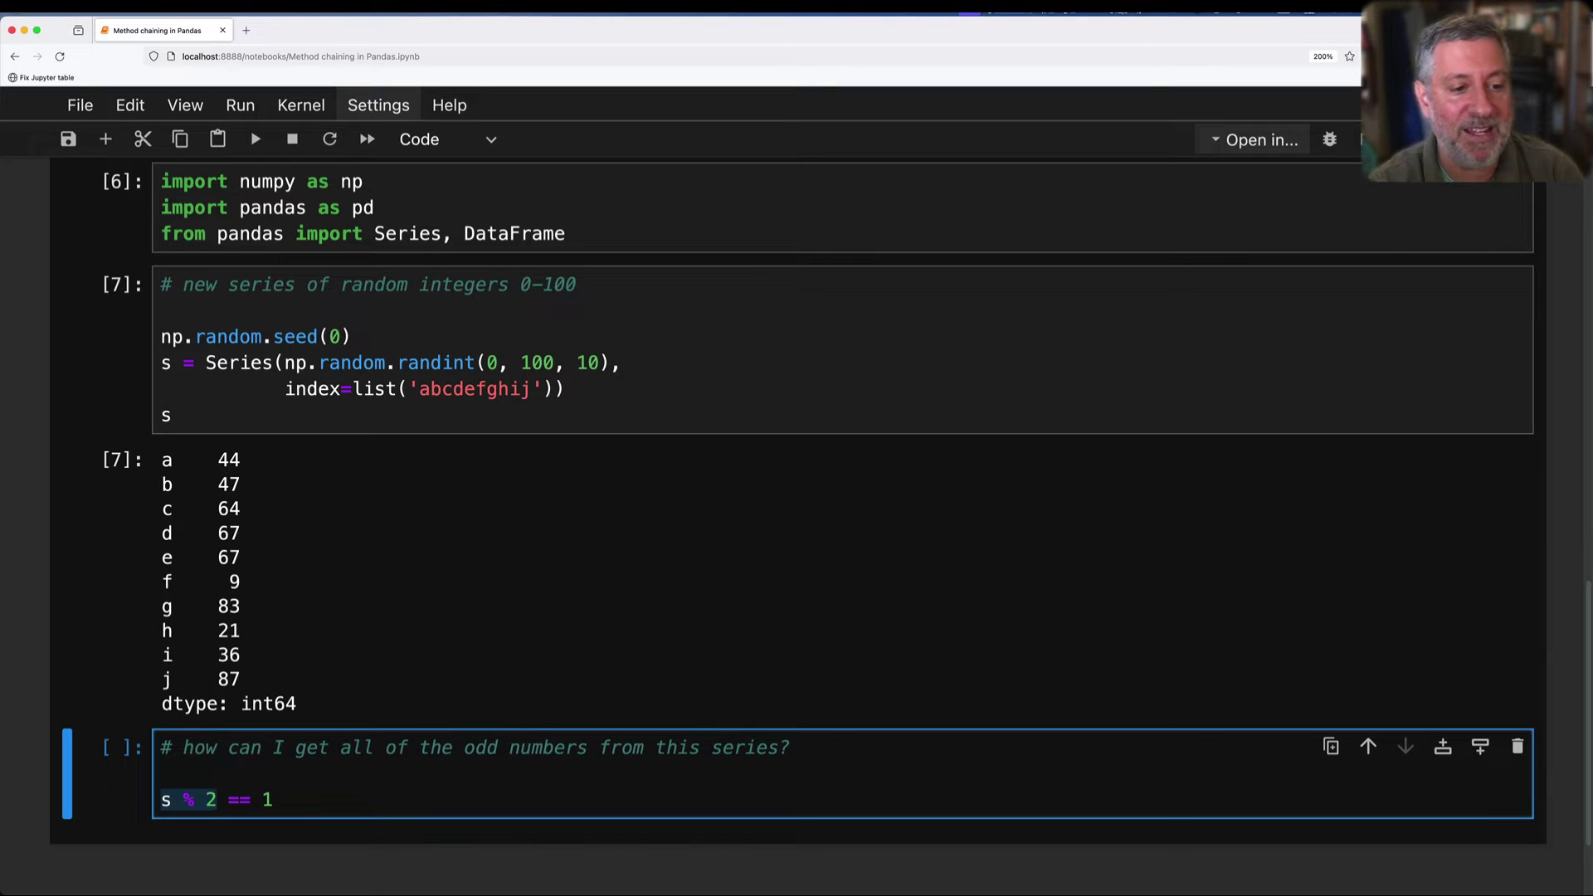
{"action": "key", "text": "End"}
{"action": "key", "text": "BackSpace"}
{"action": "key", "text": "BackSpace"}
{"action": "key", "text": "BackSpace"}
{"action": "key", "text": "BackSpace"}
{"action": "key", "text": "BackSpace"}
{"action": "key", "text": "shift+Return"}
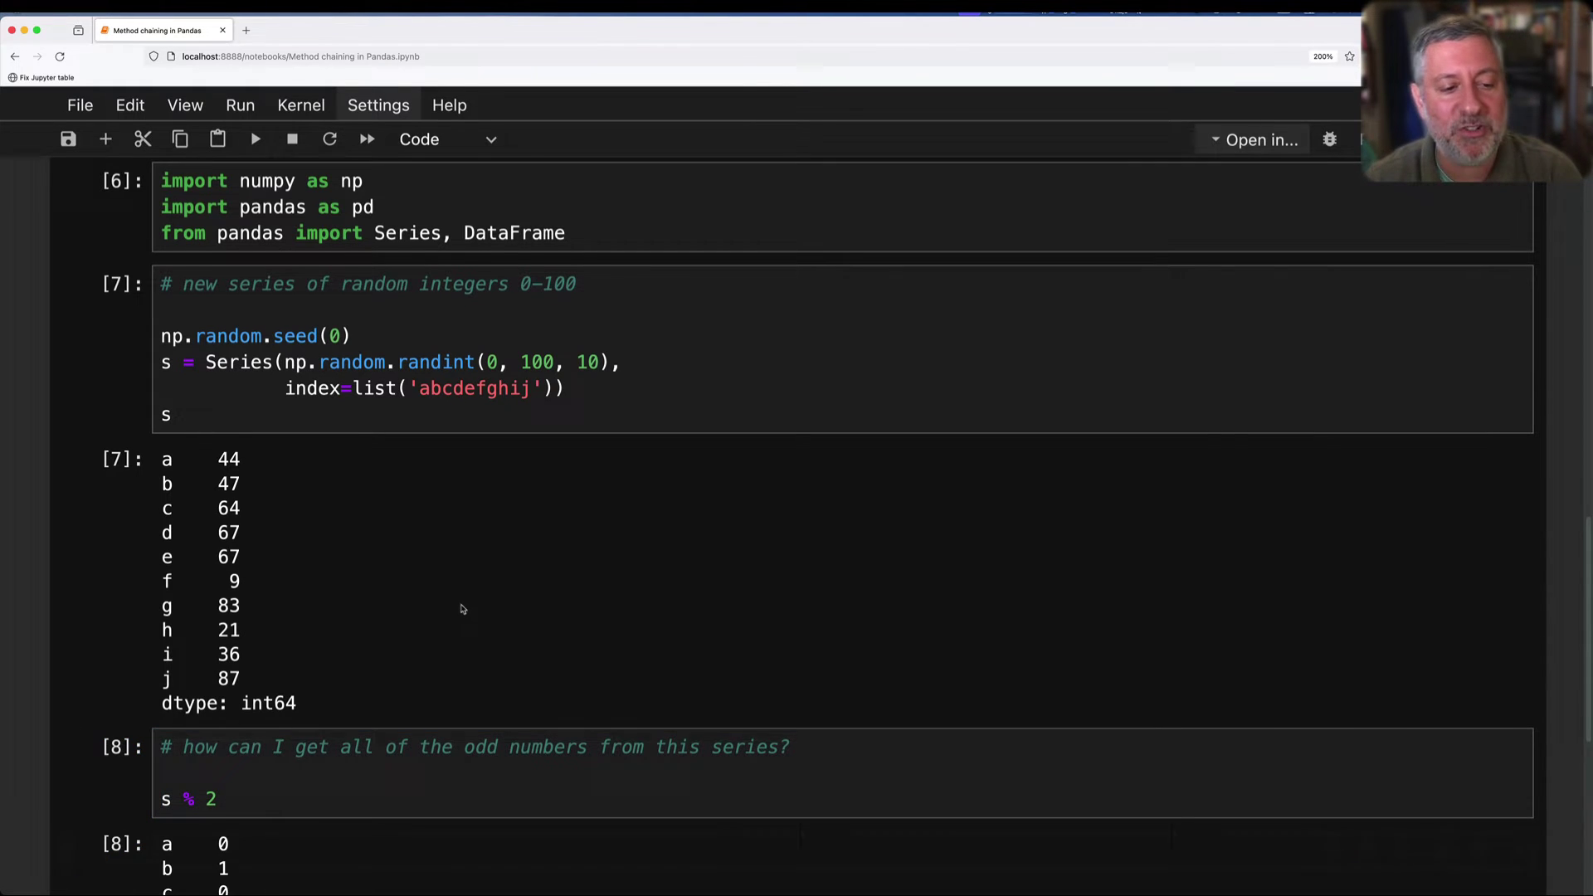
{"action": "scroll", "coordinate": [462, 609], "scroll_direction": "down", "scroll_amount": 3}
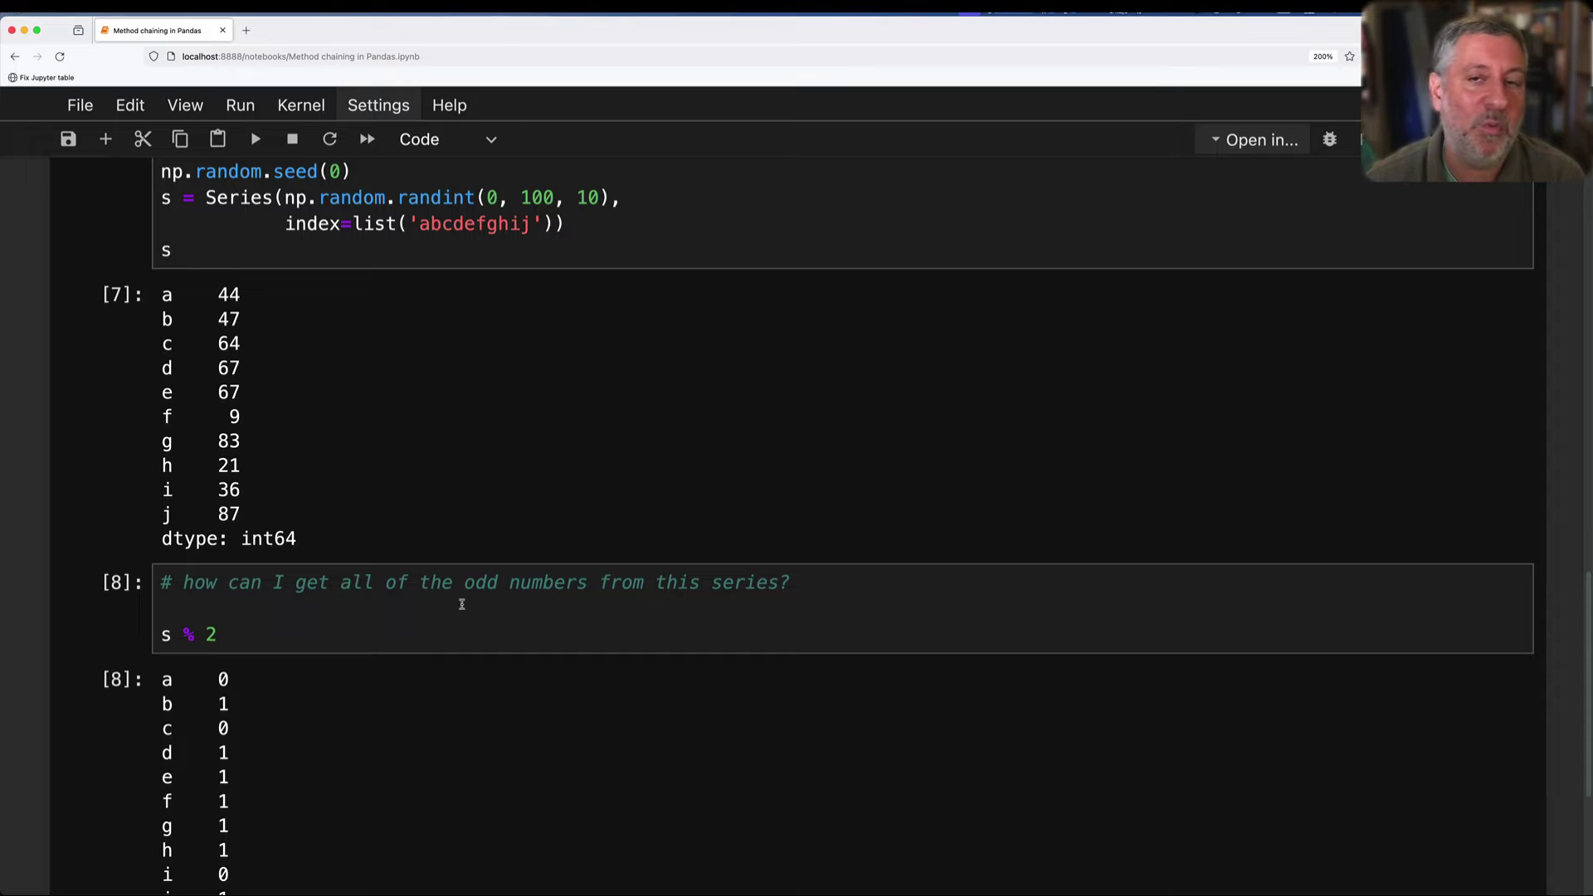
Change the expression to s % 2 == 1 and rerun, giving True/False per letter.
{"action": "left_click", "coordinate": [456, 634]}
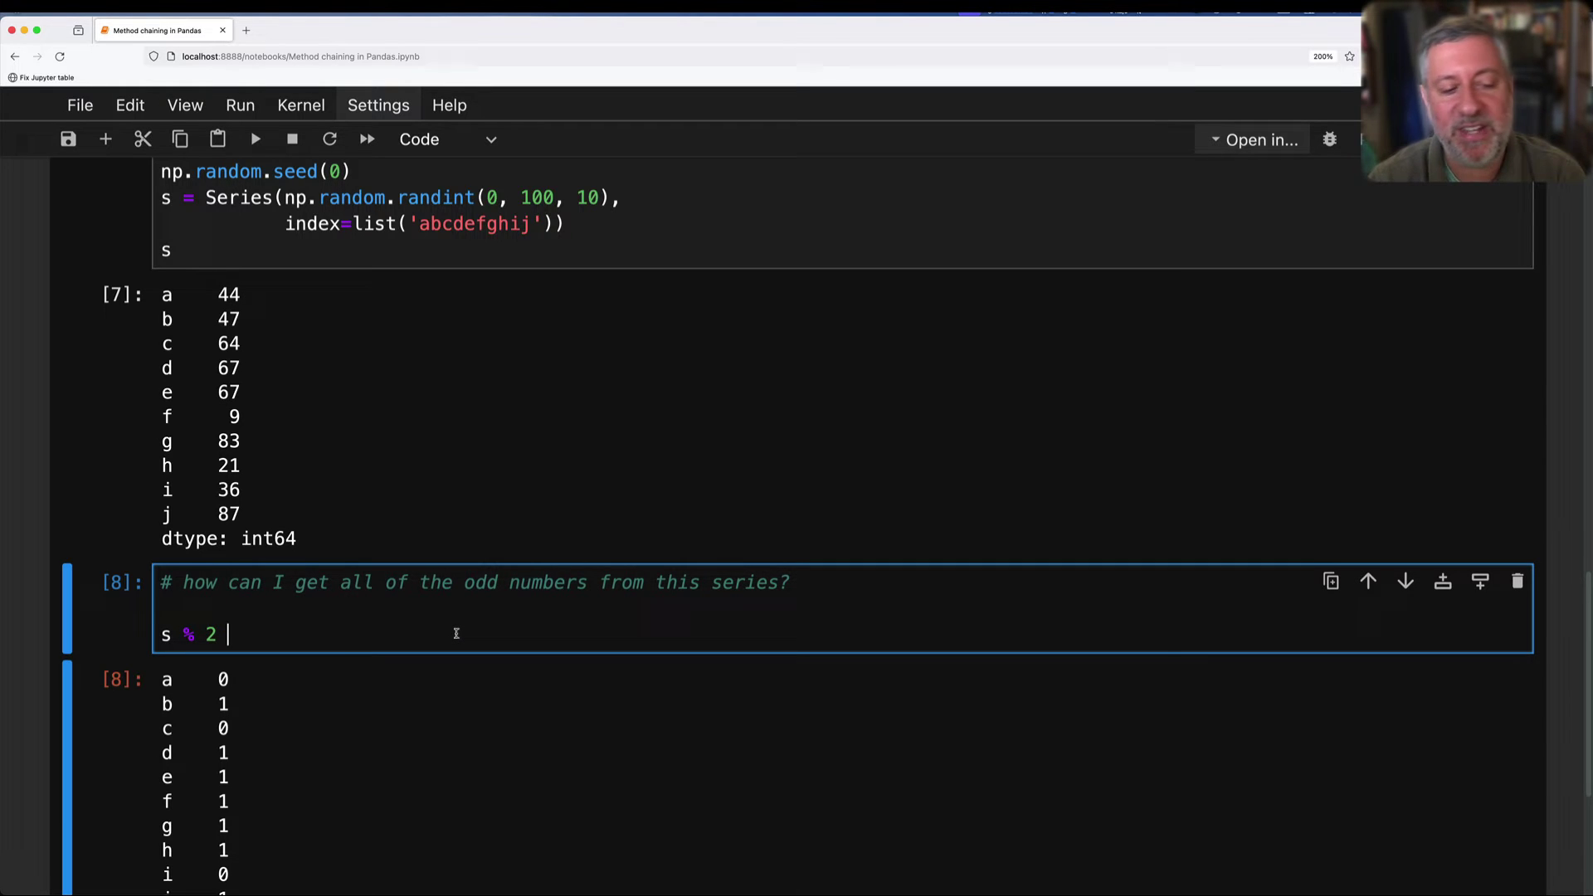
{"action": "type", "text": "=="}
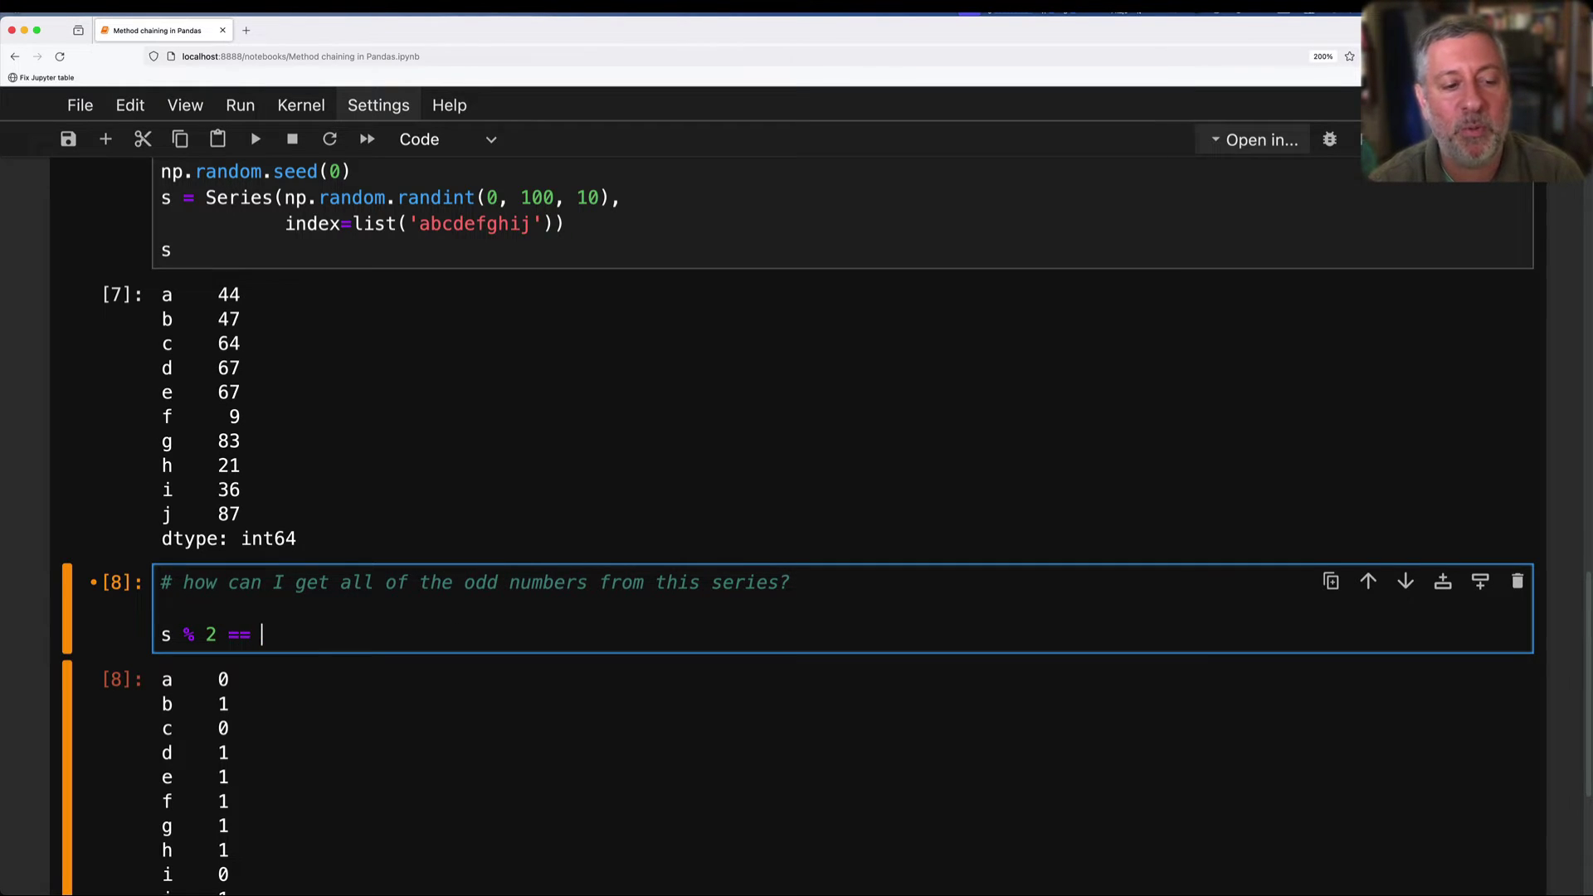
{"action": "key", "text": "shift+Right"}
{"action": "key", "text": "shift+Right"}
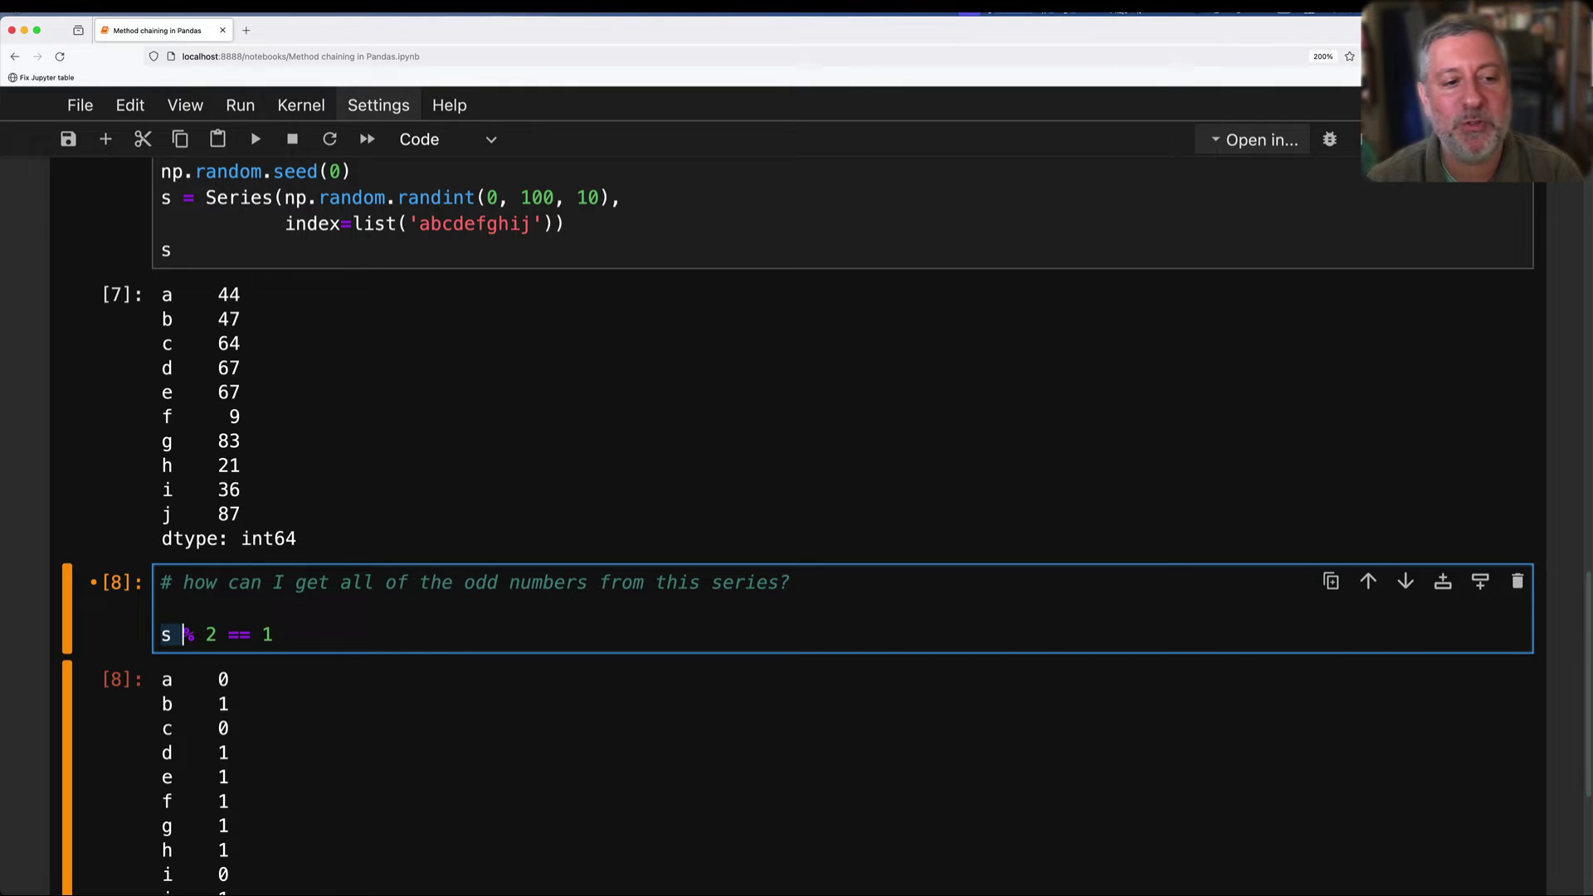
{"action": "key", "text": "shift+Right"}
{"action": "key", "text": "shift+Right"}
{"action": "key", "text": "shift+Right"}
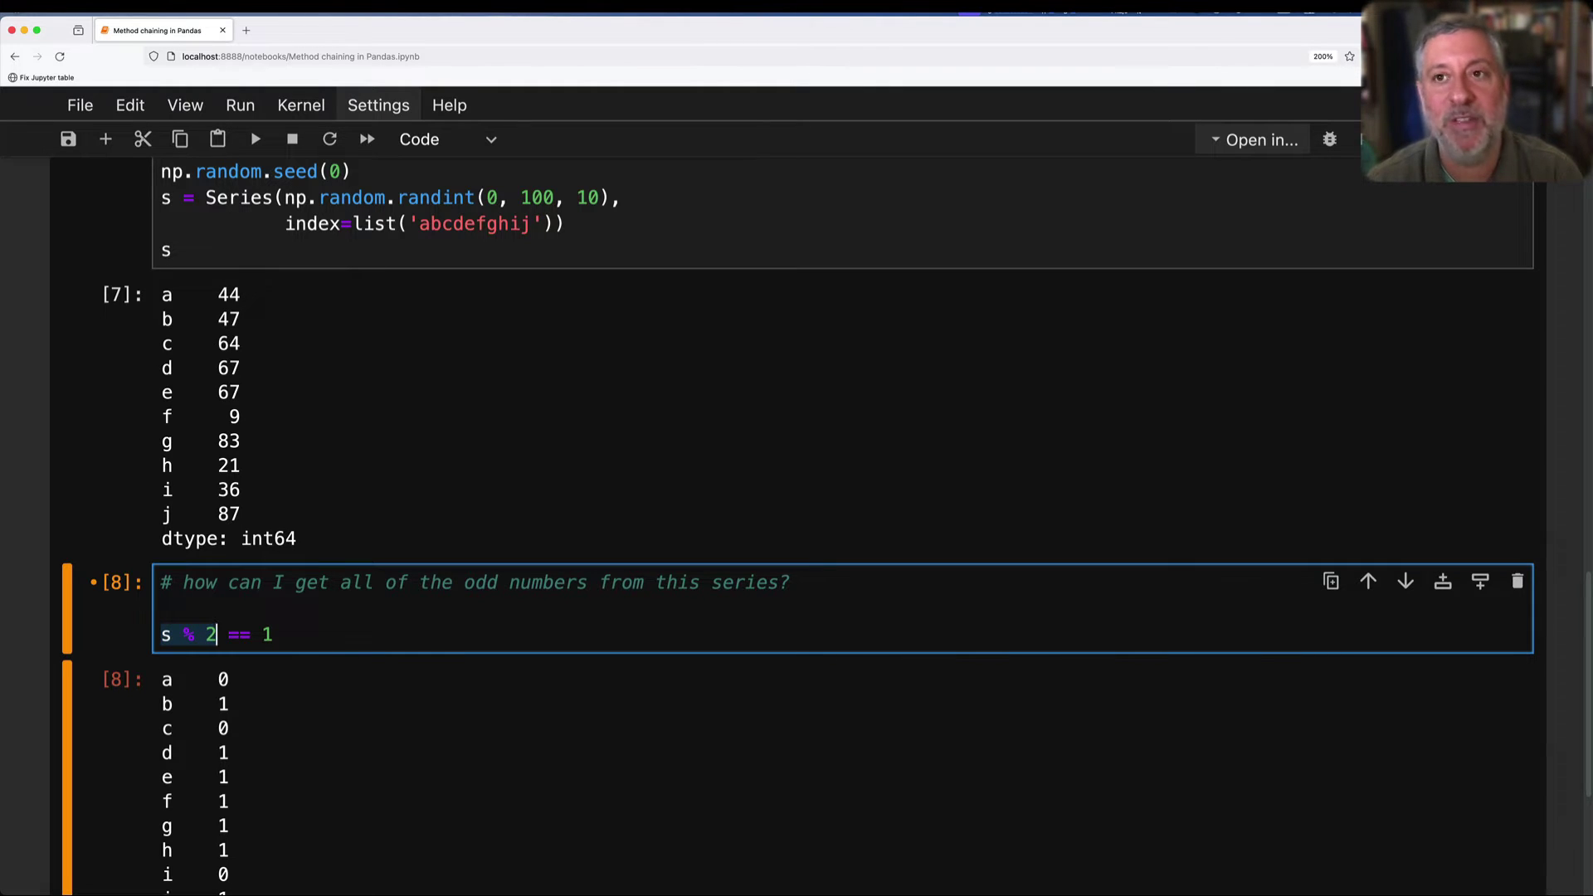
{"action": "key", "text": "shift+Right"}
{"action": "key", "text": "shift+Right"}
{"action": "key", "text": "shift+Right"}
{"action": "key", "text": "shift+Right"}
{"action": "key", "text": "shift+Right"}
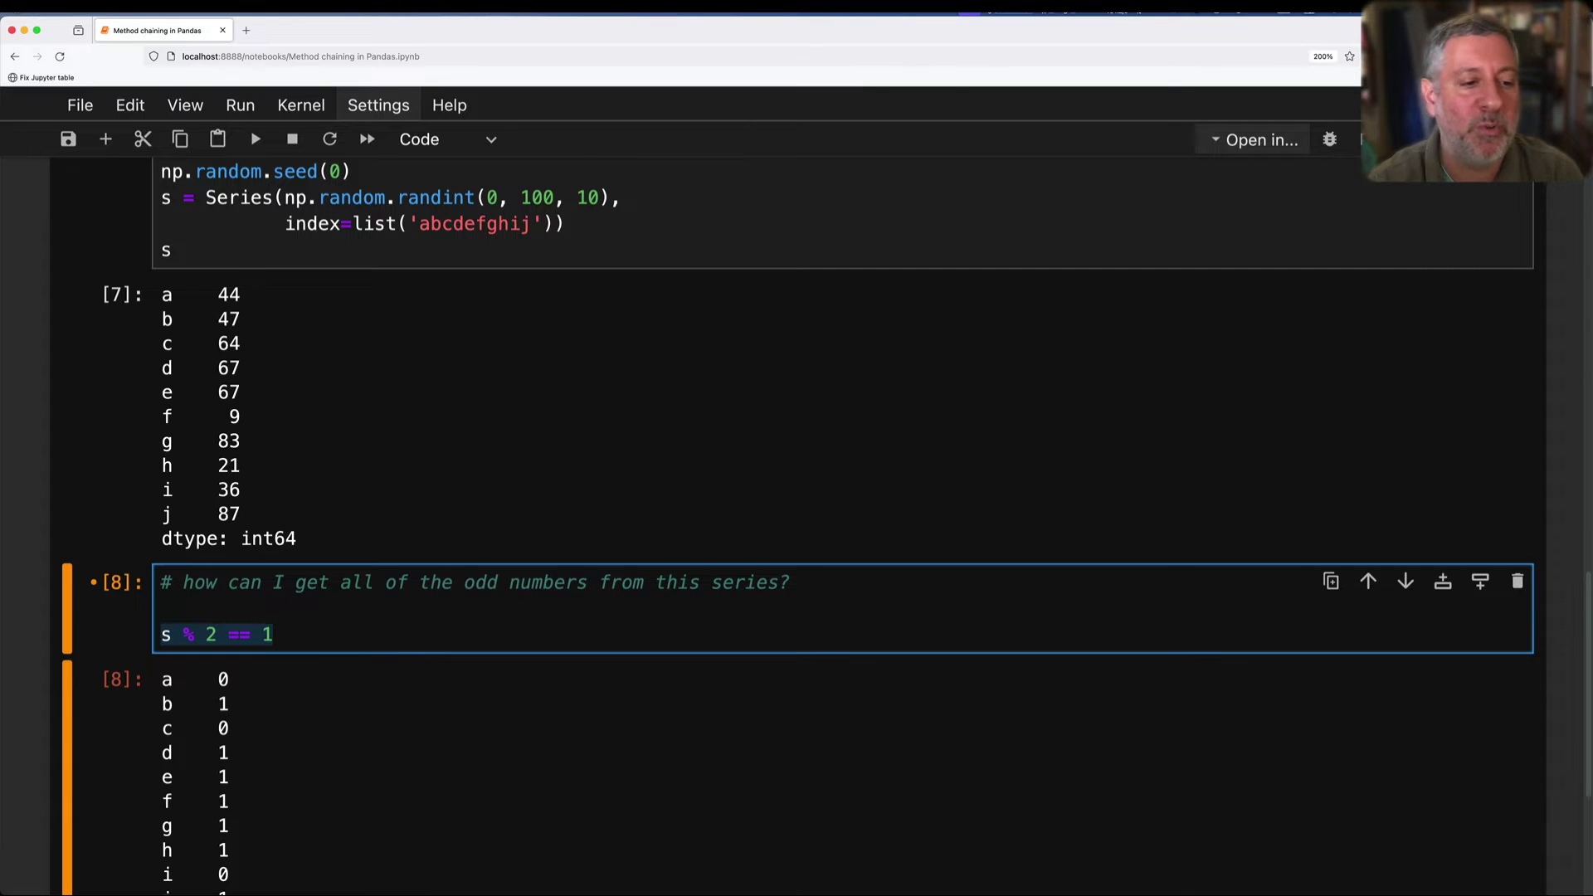
{"action": "key", "text": "ctrl+Return"}
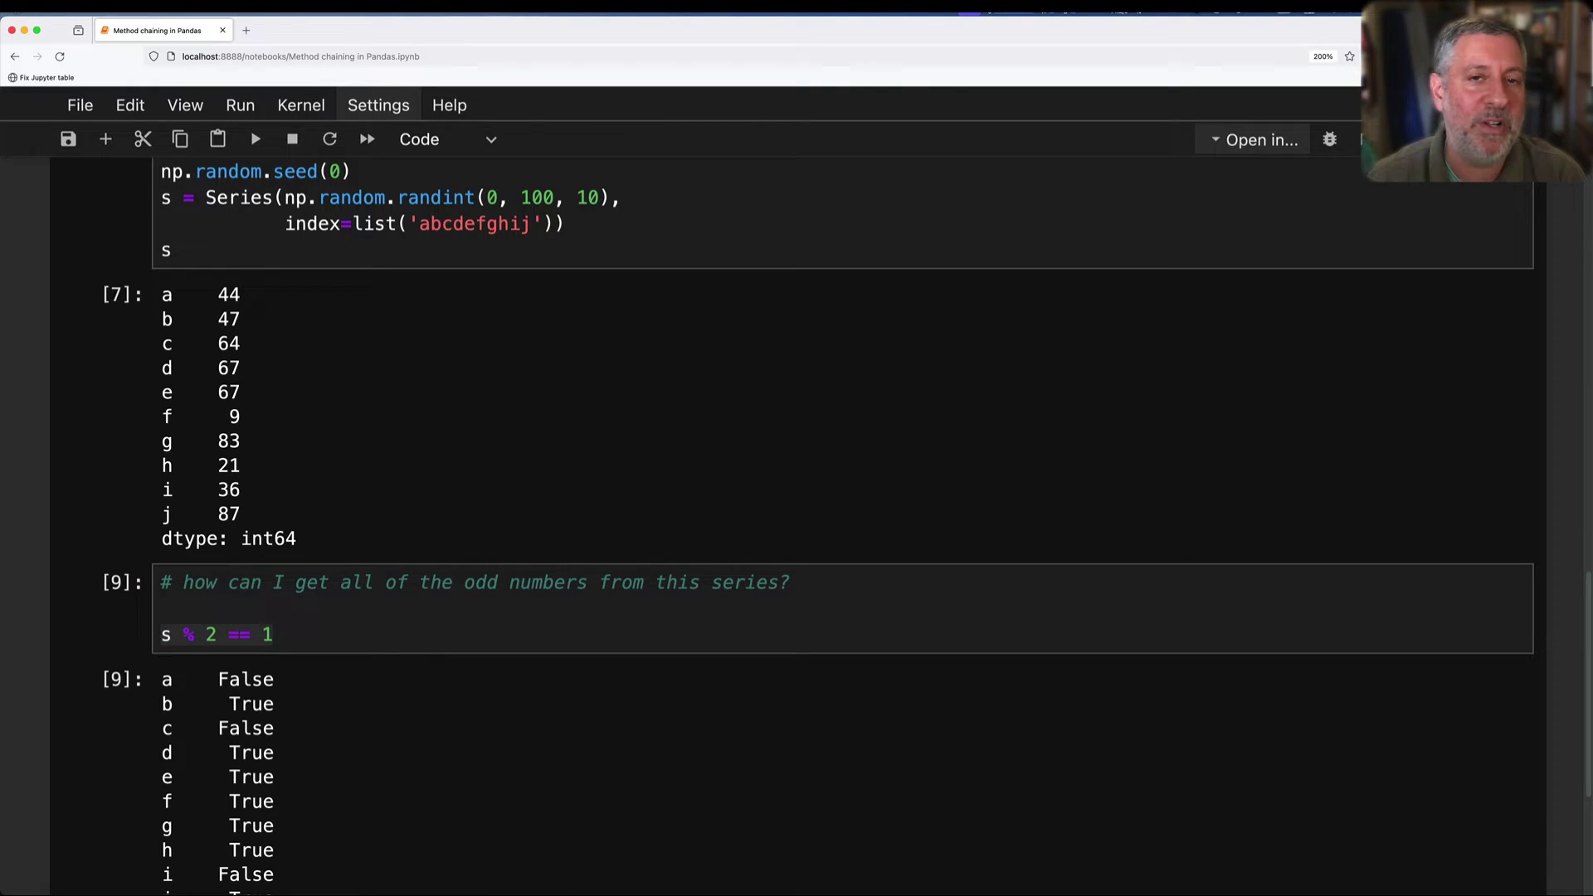
Change the code to s.loc[s % 2 == 1], add a boolean-mask indexing comment, and run it.
{"action": "left_click", "coordinate": [451, 638]}
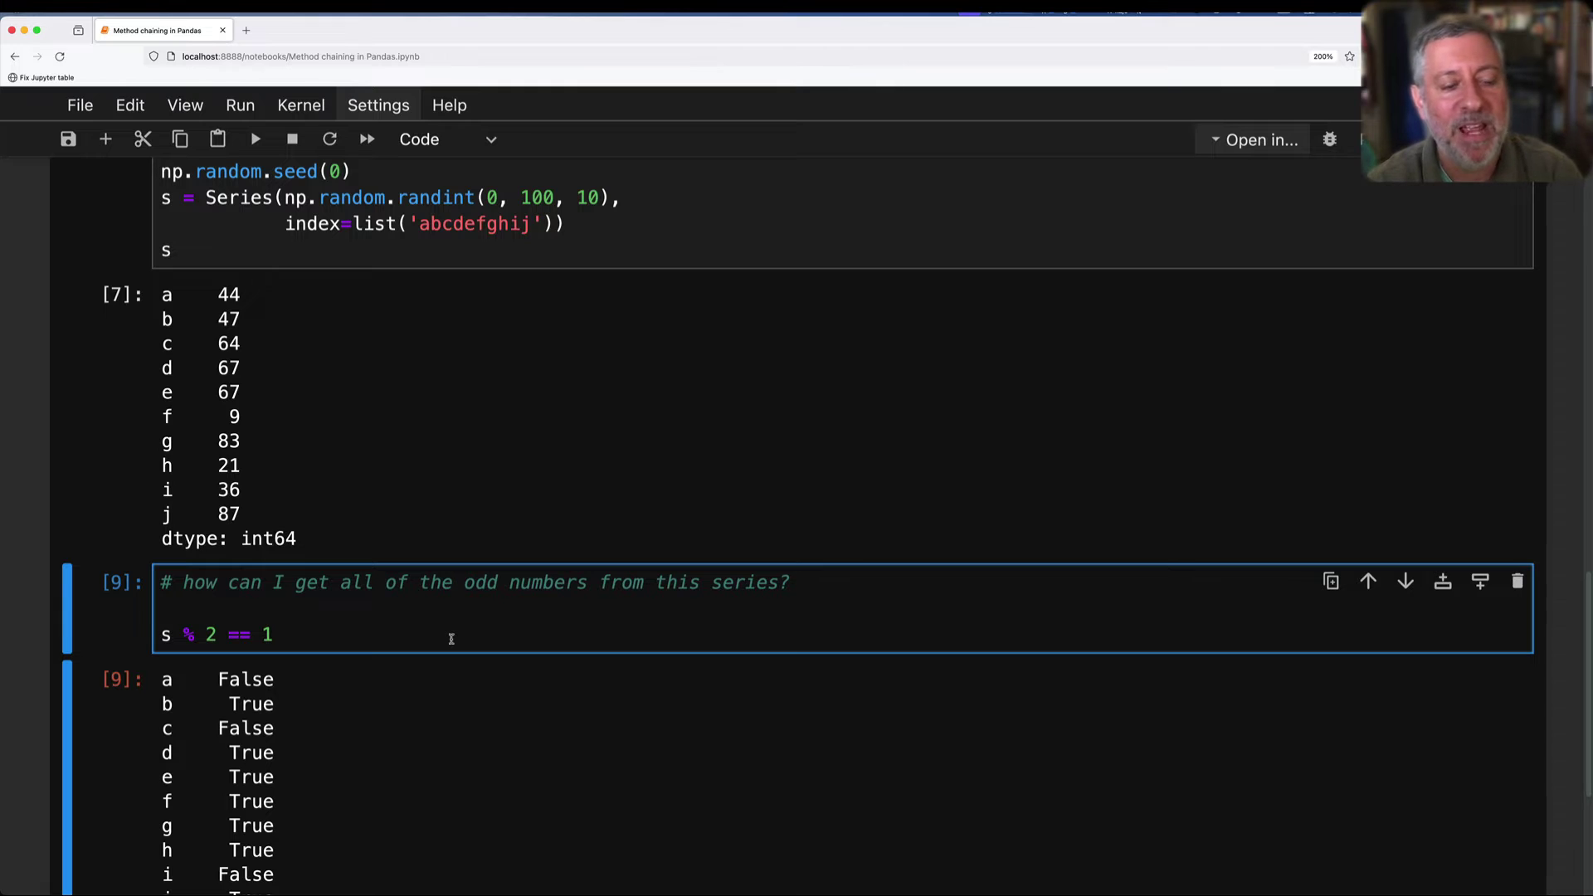
{"action": "type", "text": "s.loc["}
{"action": "key", "text": "End"}
{"action": "type", "text": "]"}
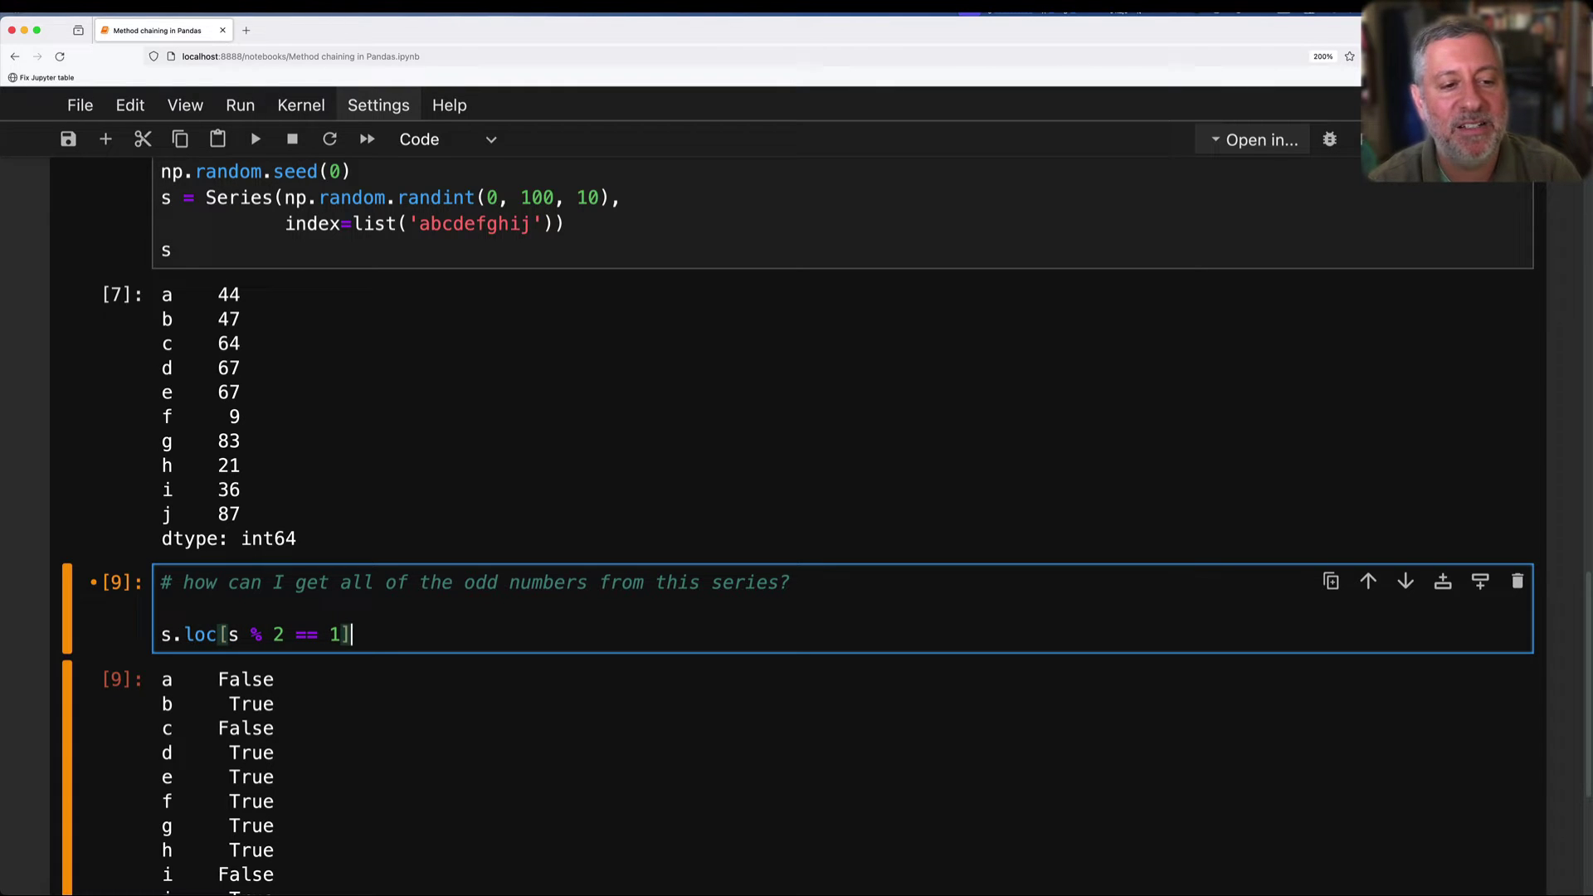
{"action": "type", "text": "    # .lo"}
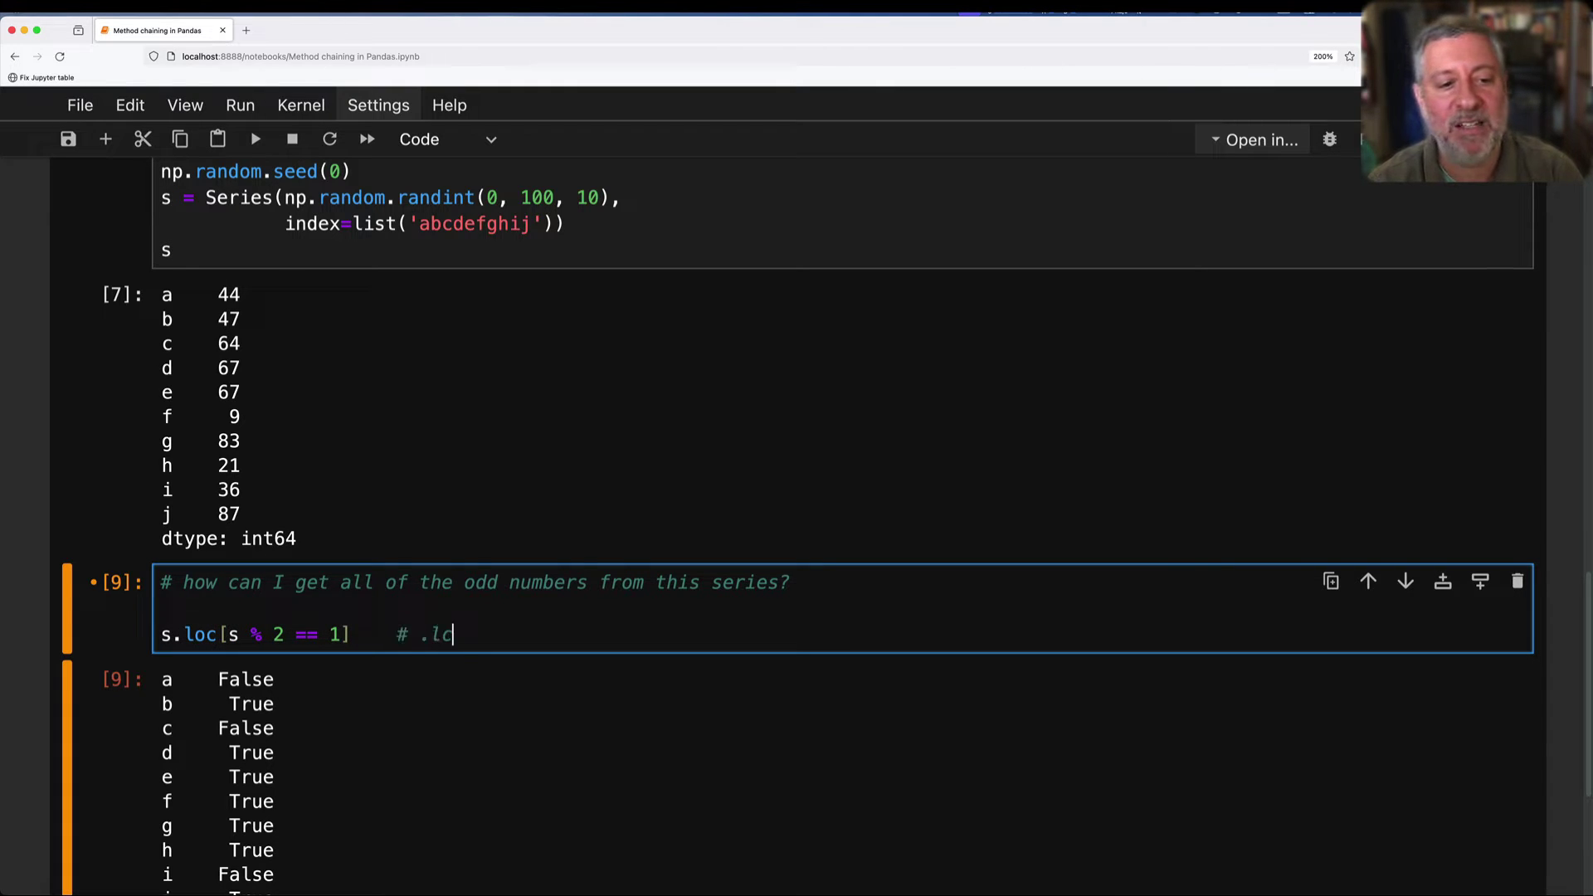
{"action": "type", "text": "c"}
{"action": "type", "text": " take"}
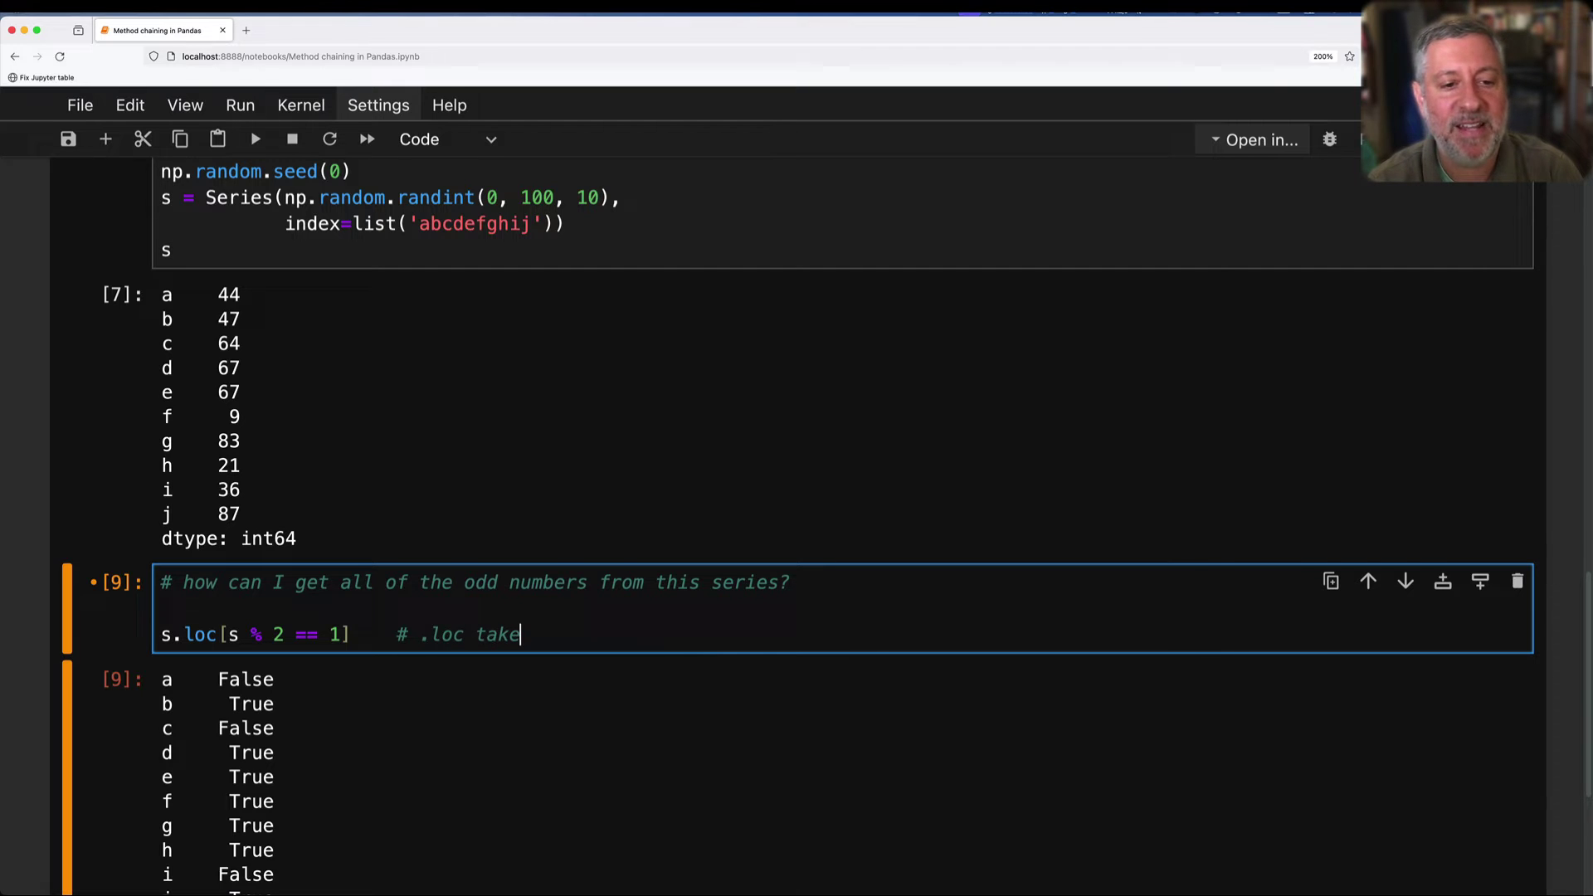
{"action": "type", "text": "s a row (ele"}
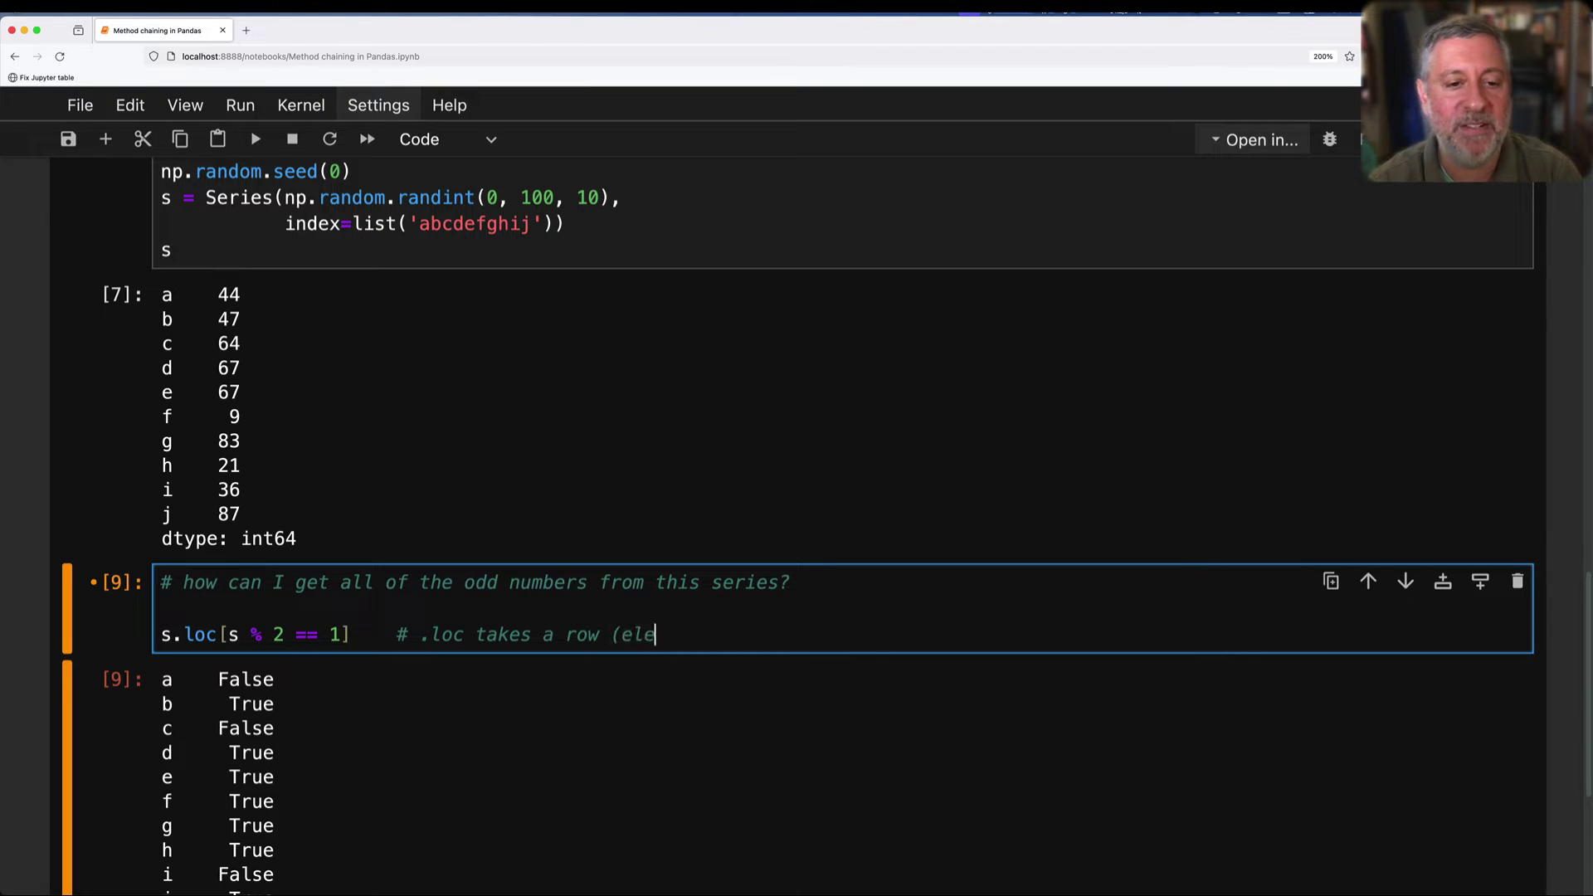
{"action": "type", "text": "ment) selector -- "}
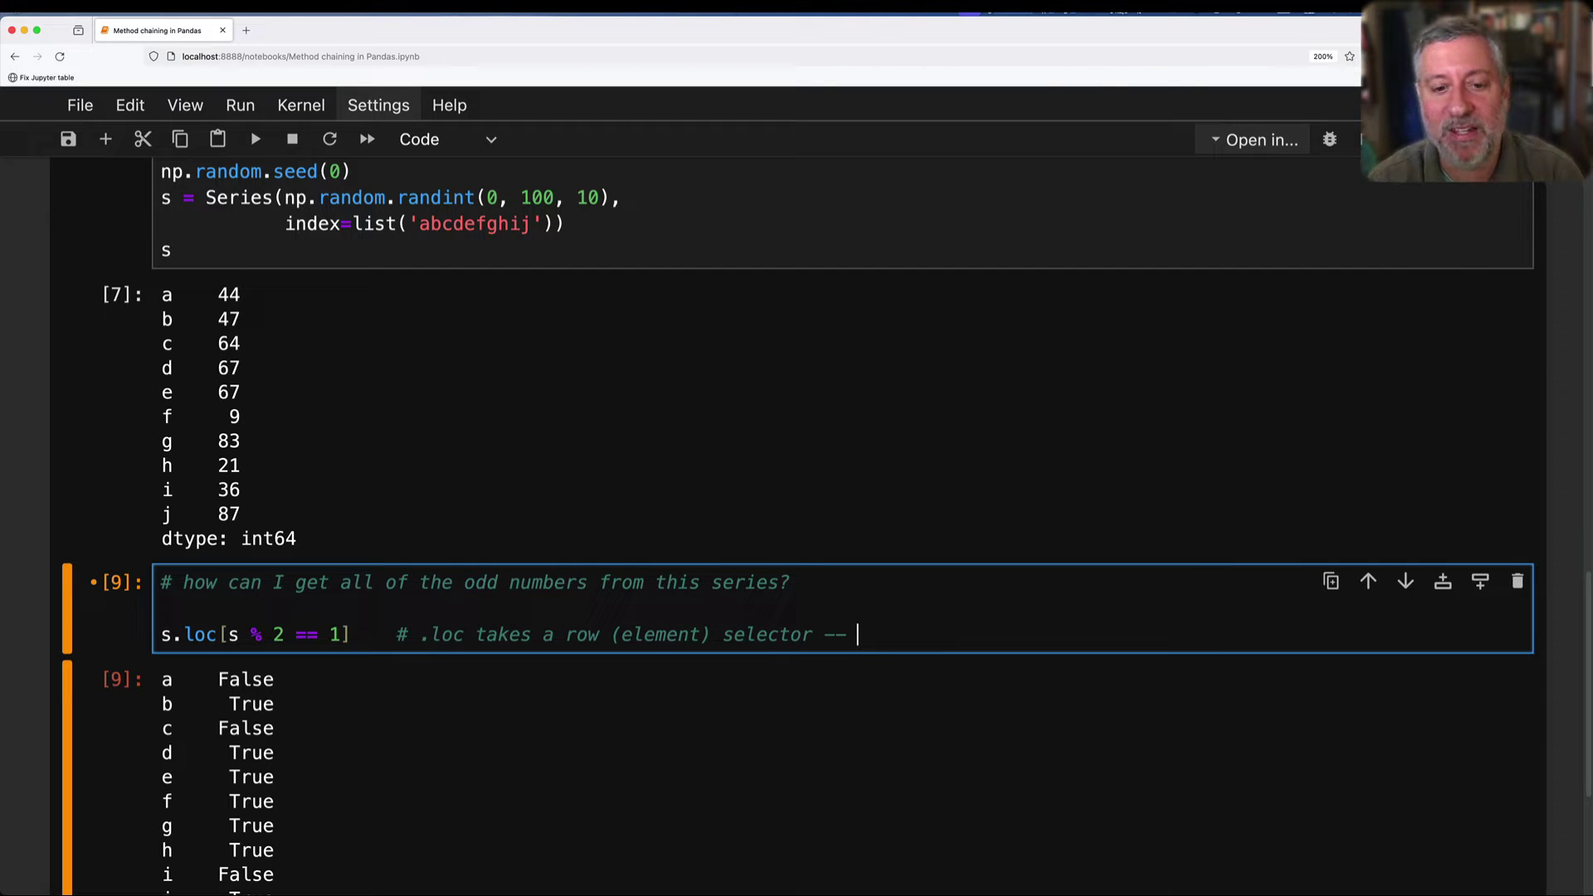
{"action": "type", "text": "here, we're gtivin"}
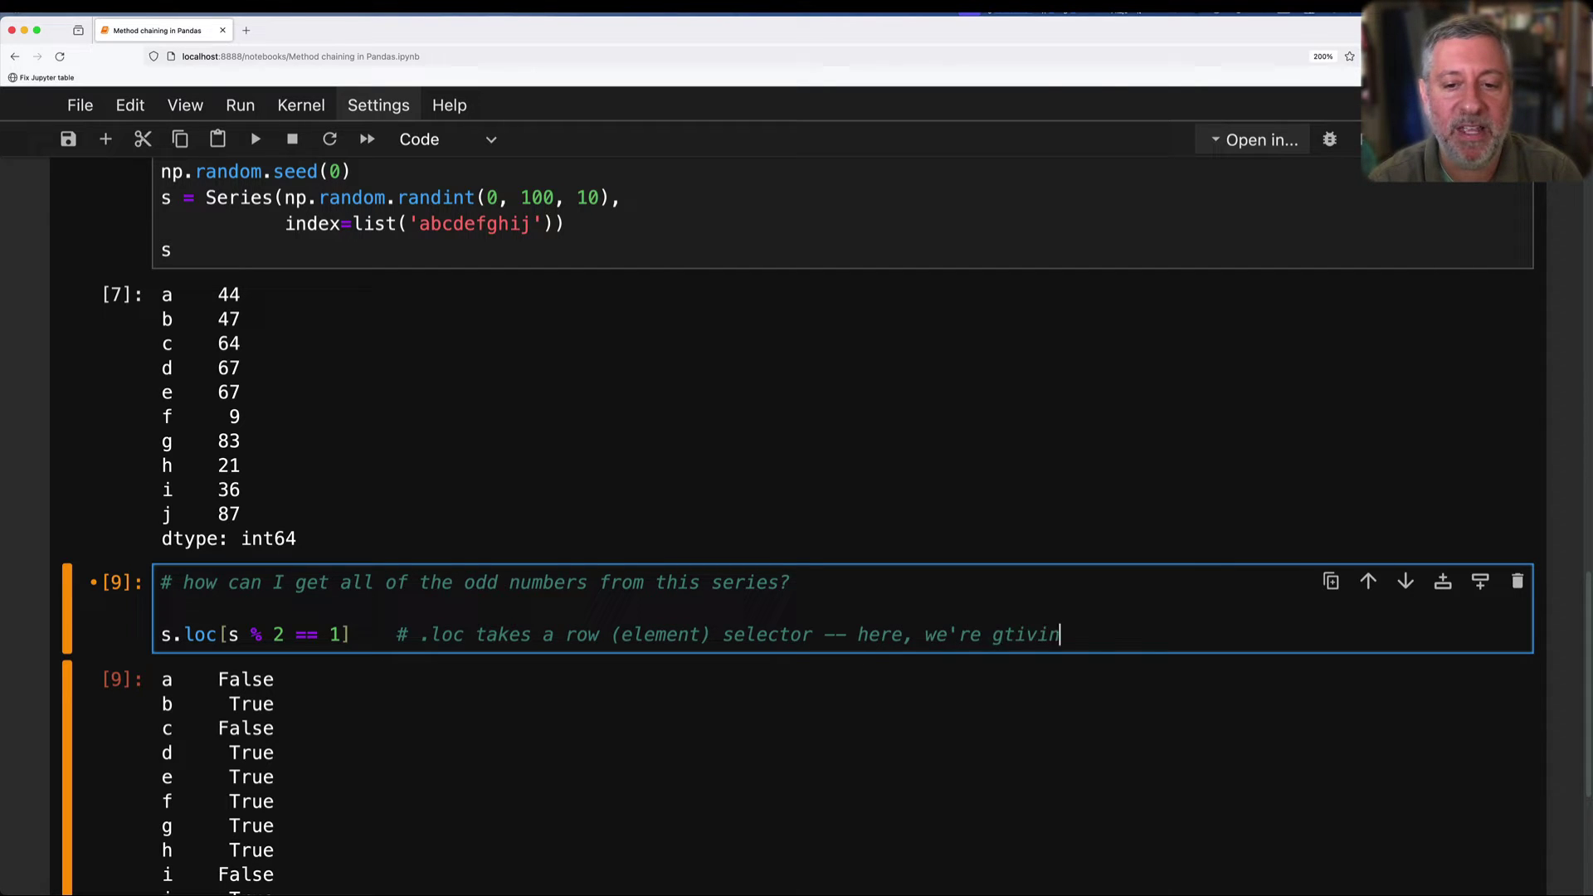
{"action": "key", "text": "BackSpace"}
{"action": "key", "text": "BackSpace"}
{"action": "key", "text": "BackSpace"}
{"action": "key", "text": "BackSpace"}
{"action": "key", "text": "BackSpace"}
{"action": "type", "text": "iving it a boolean se"}
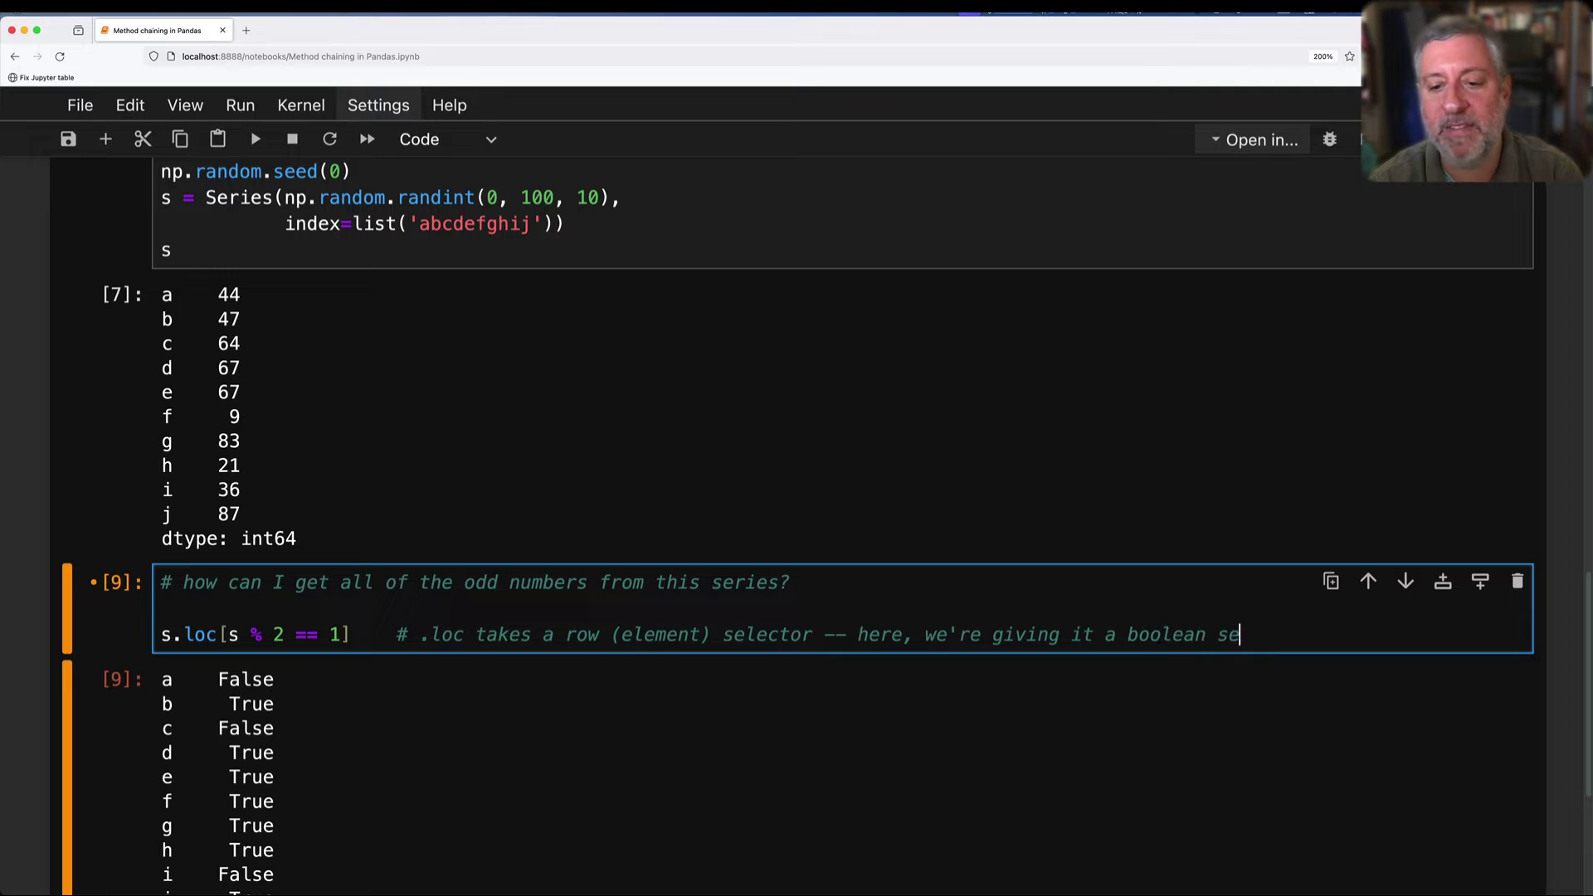
{"action": "type", "text": "ries (mma"}
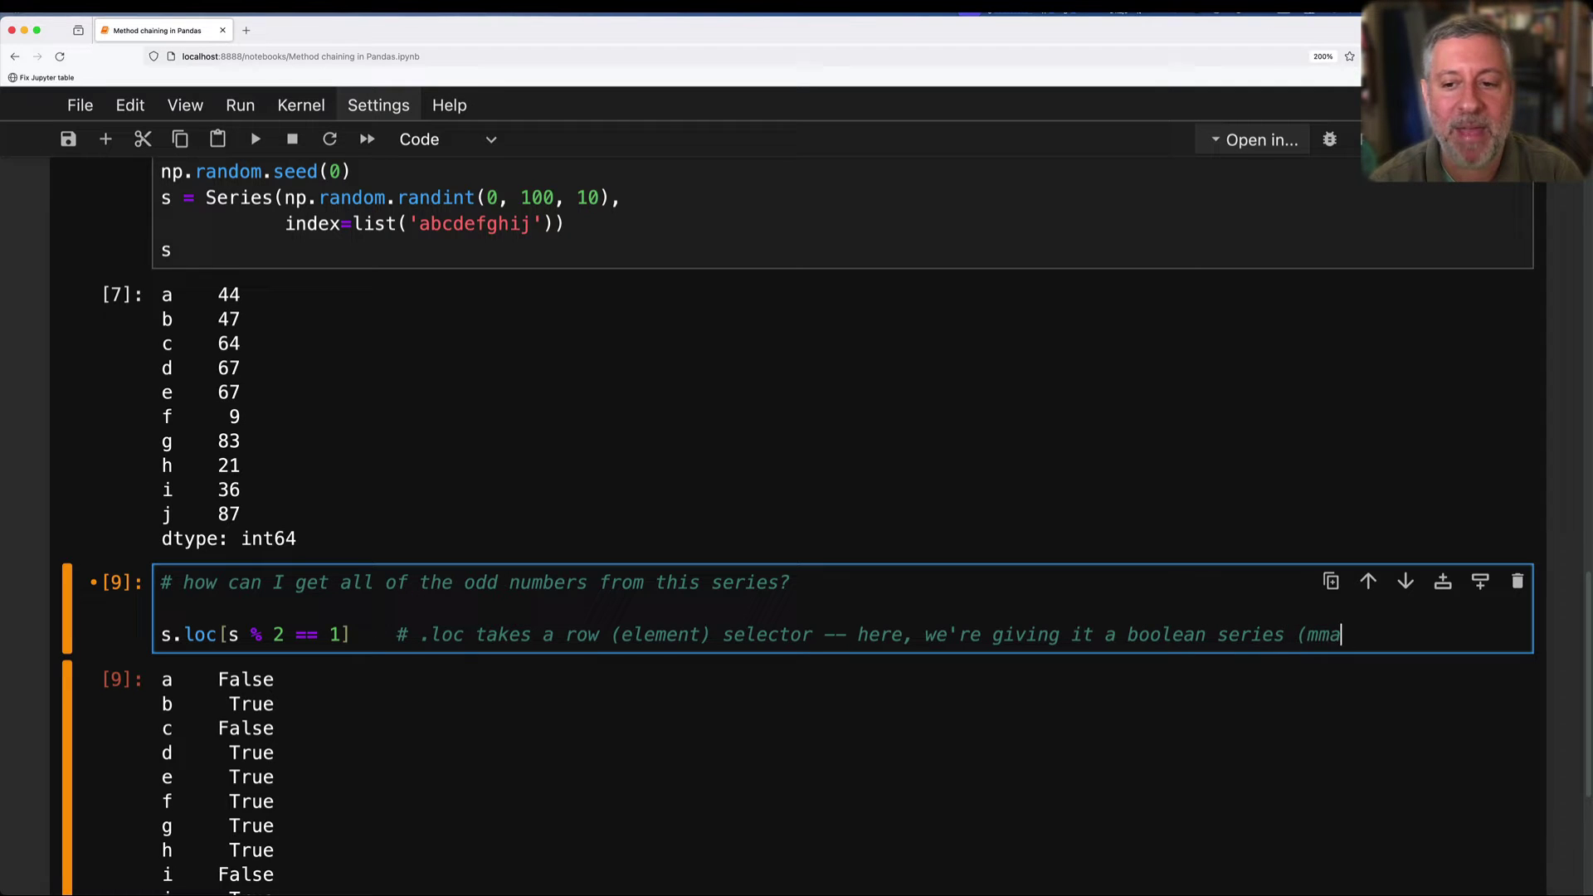
{"action": "key", "text": "BackSpace"}
{"action": "key", "text": "BackSpace"}
{"action": "type", "text": "ask index)"}
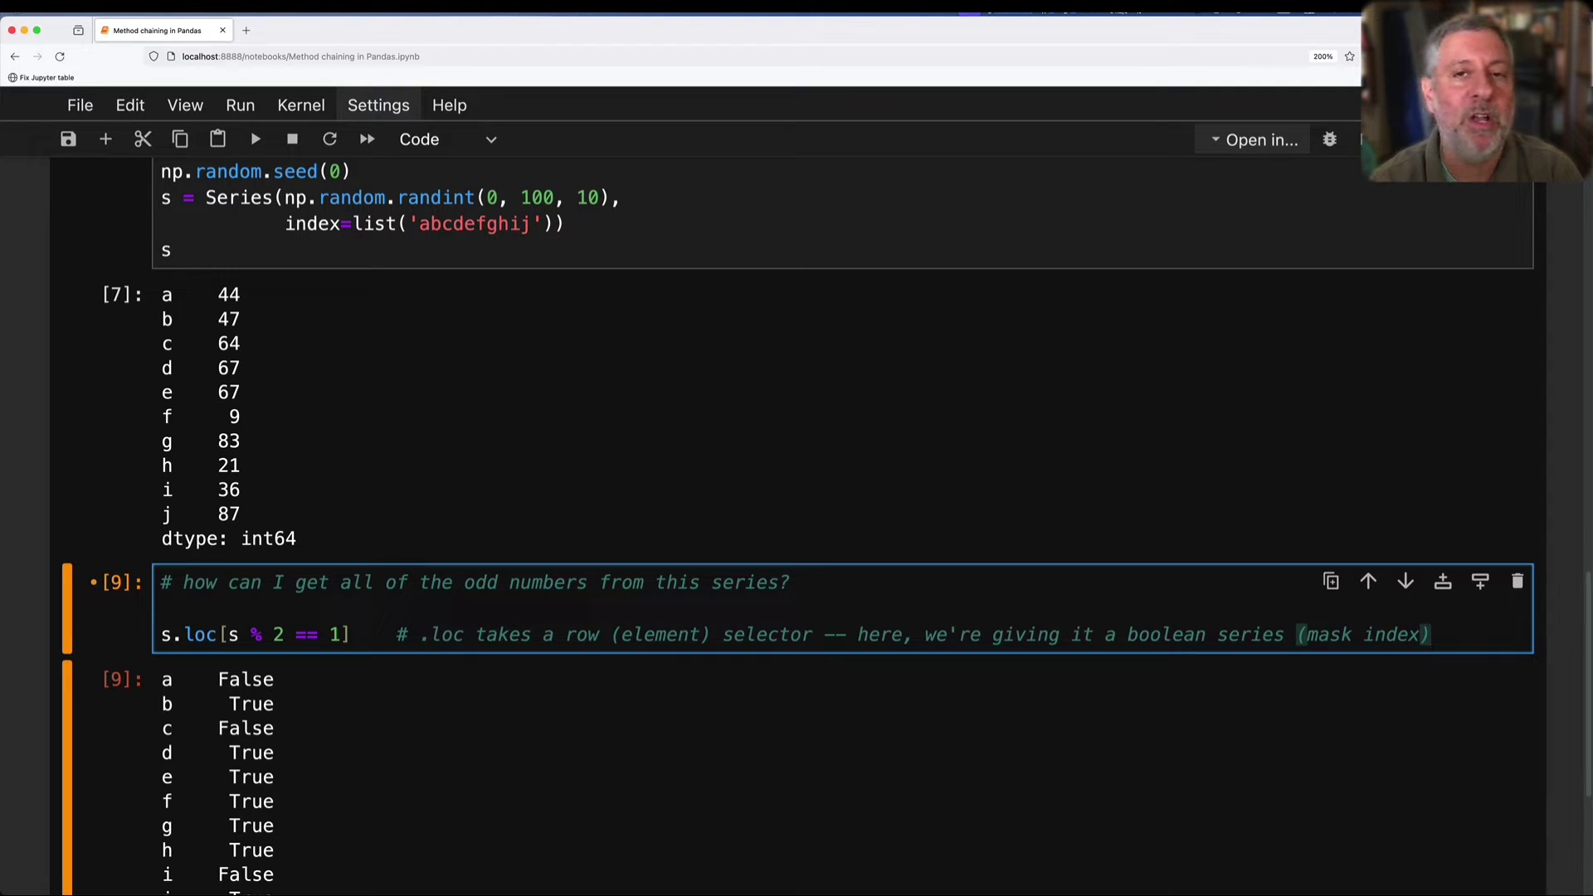
{"action": "key", "text": "shift+Return"}
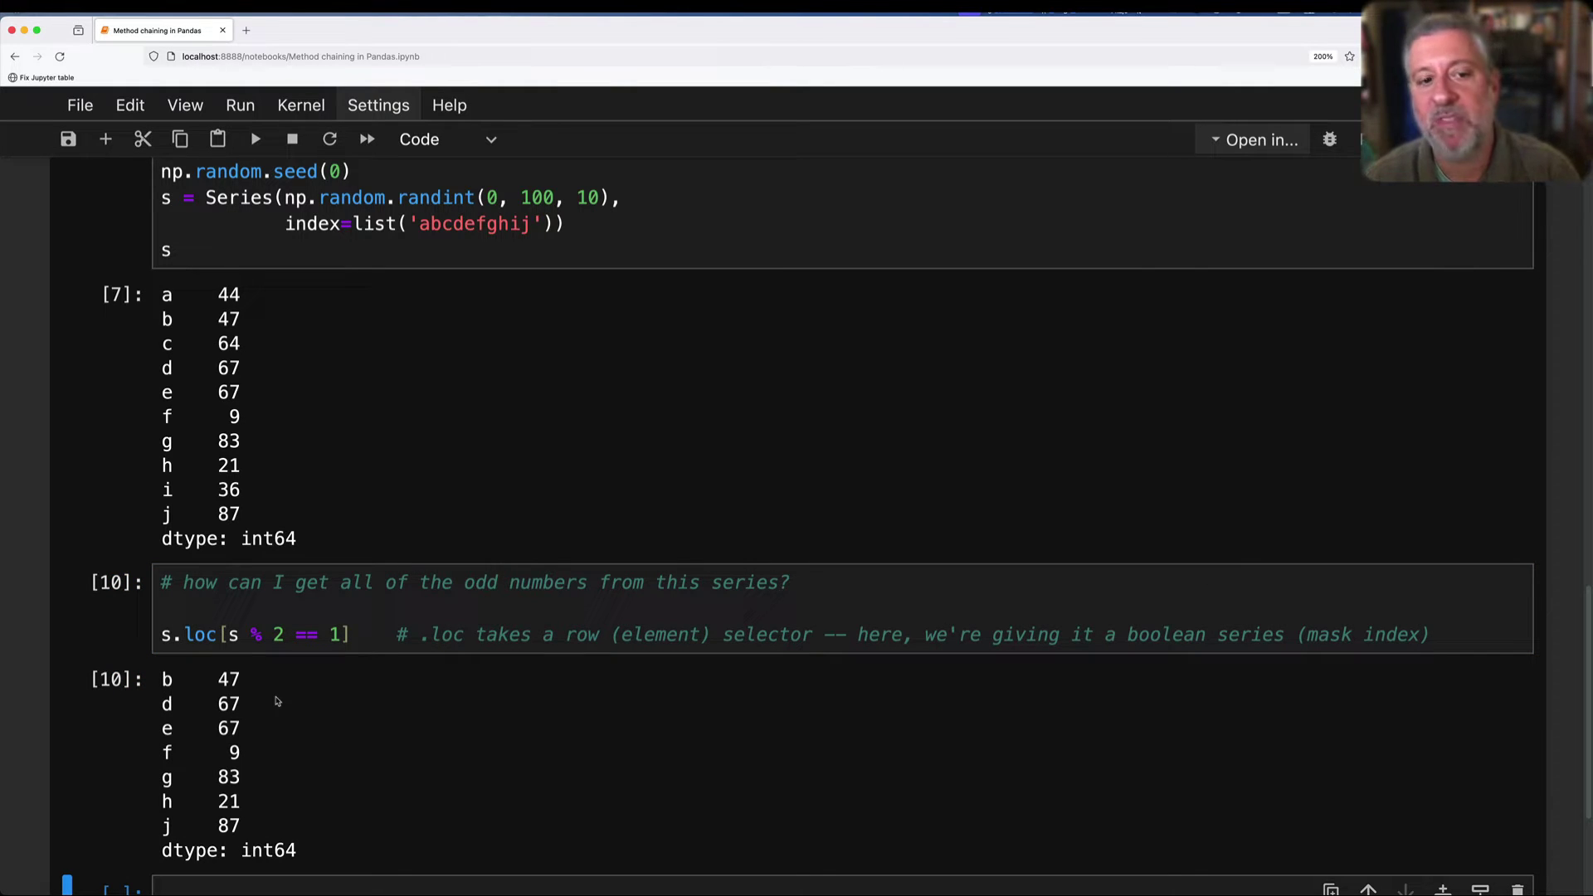
{"action": "scroll", "coordinate": [289, 691], "scroll_direction": "down", "scroll_amount": 2}
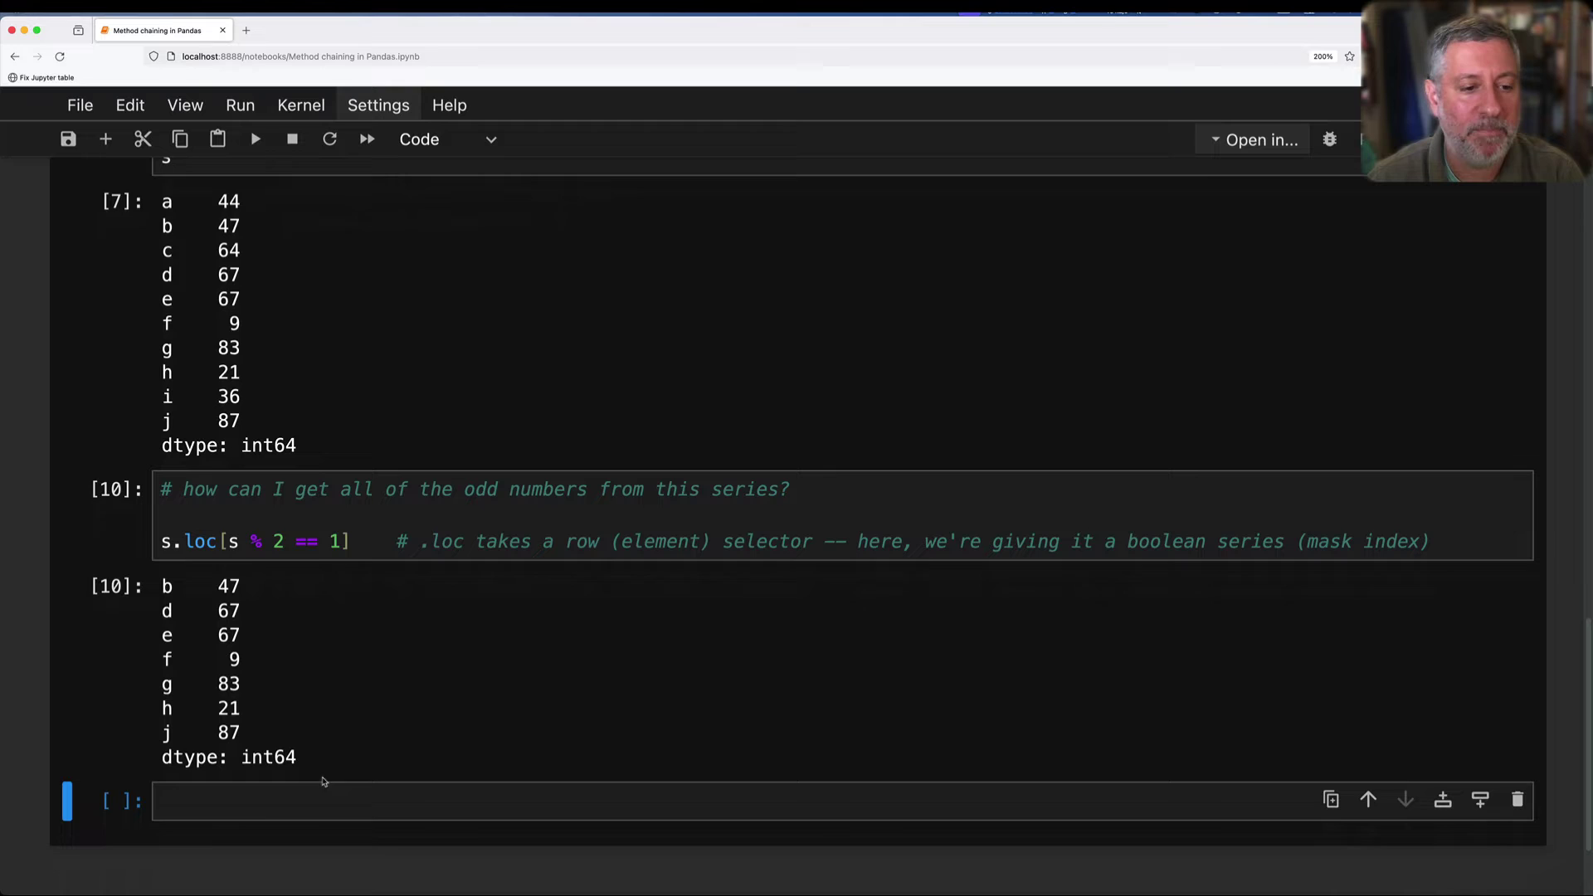
Start the new cell with a first-5-odd-numbers comment and paste s.loc[s % 2 == 1] below it.
{"action": "left_click", "coordinate": [324, 797]}
{"action": "type", "text": "# what if I on"}
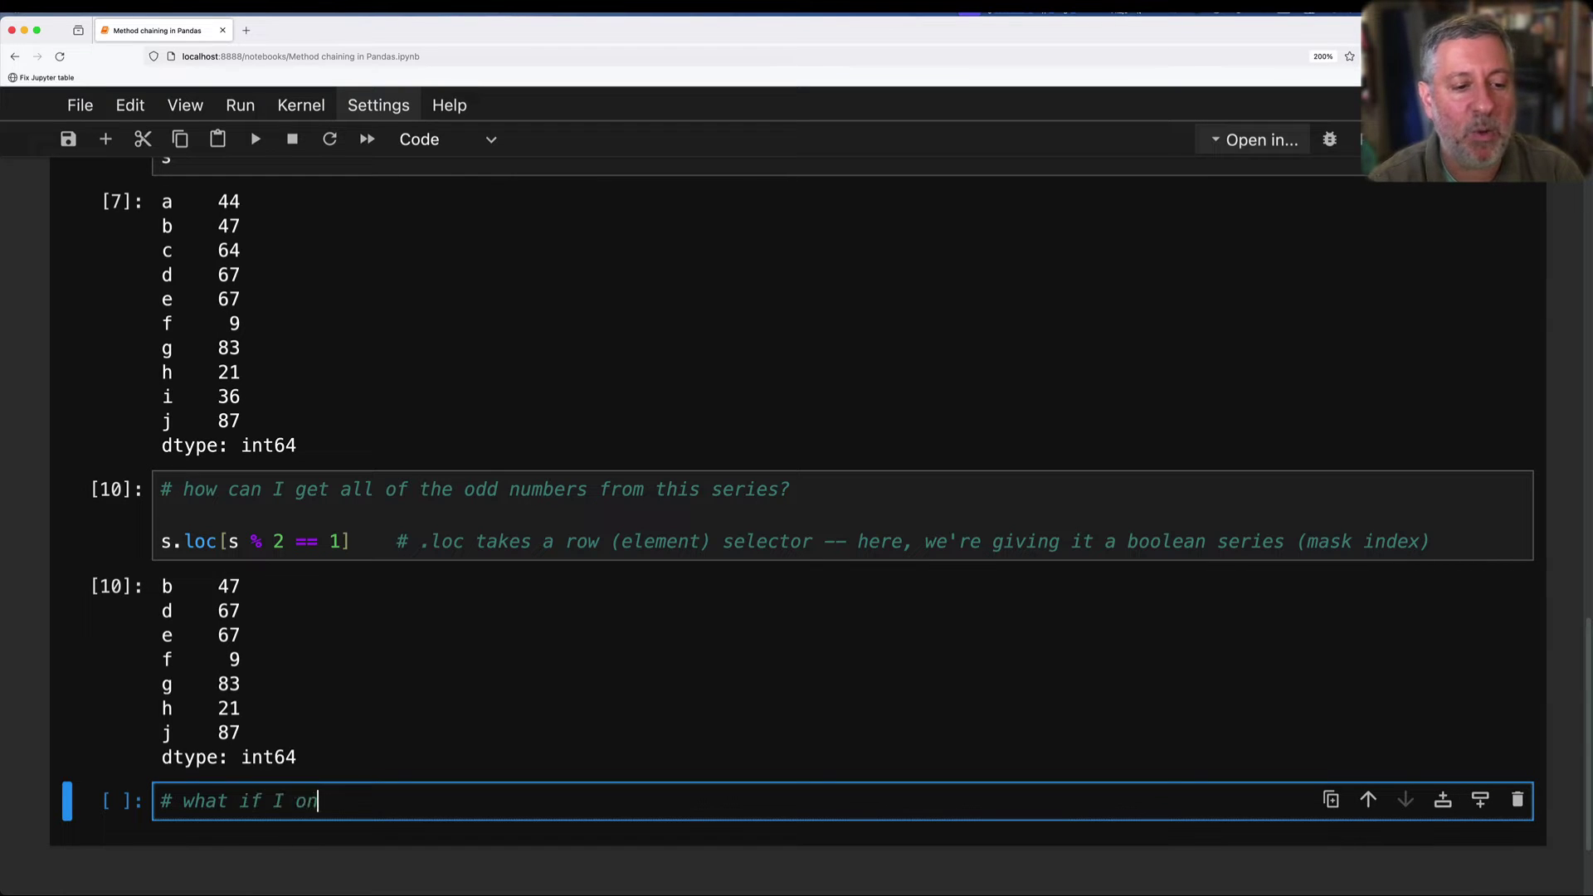
{"action": "type", "text": "ly on"}
{"action": "type", "text": "nt the first "}
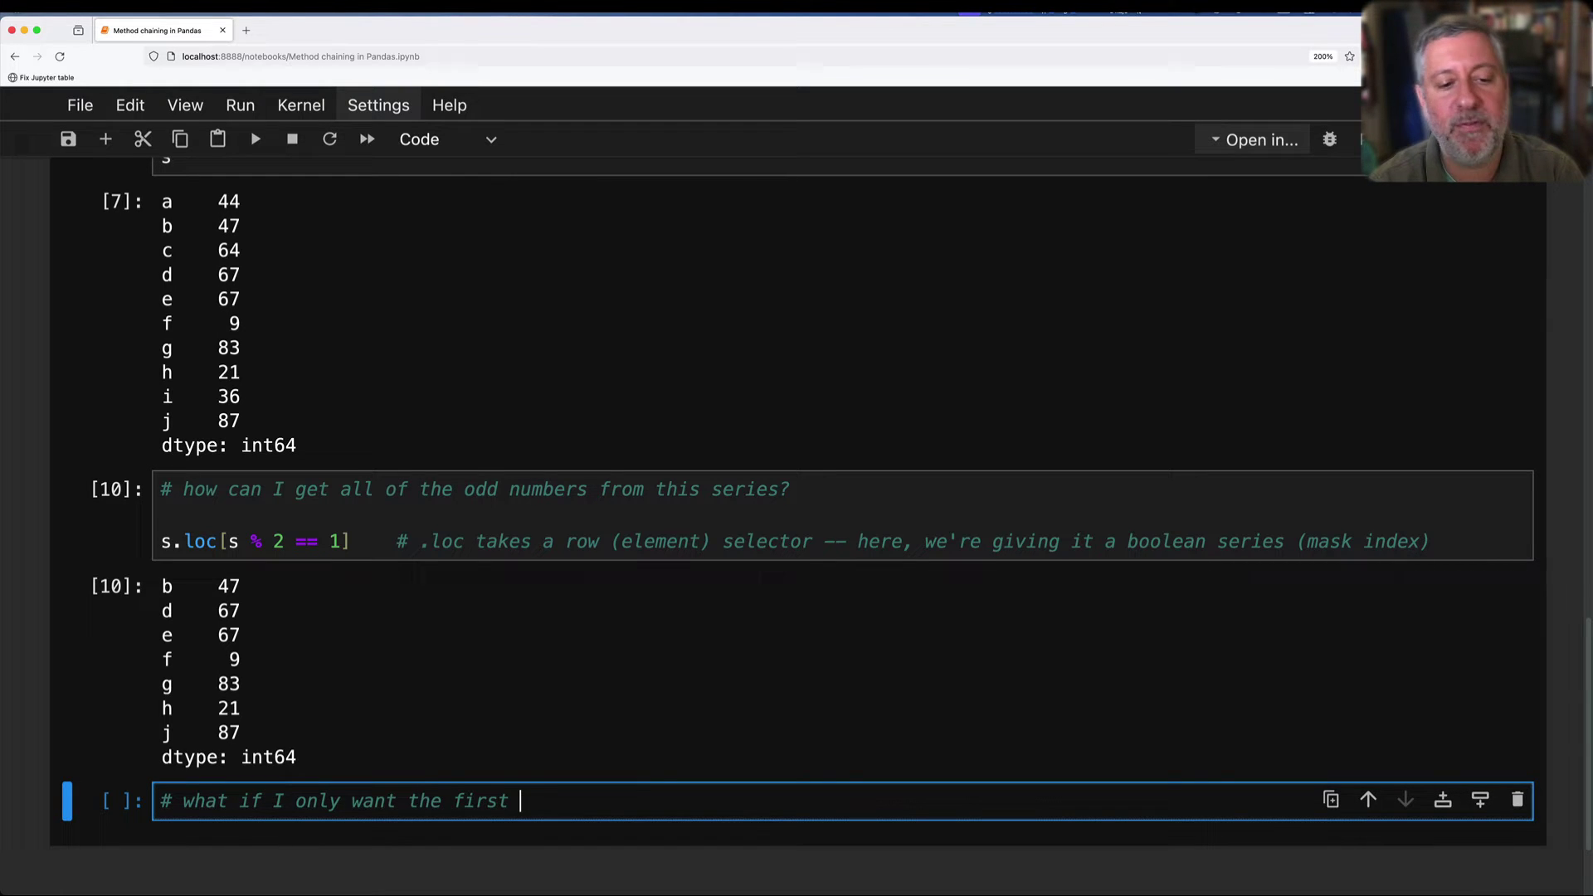
{"action": "type", "text": "5odd nu"}
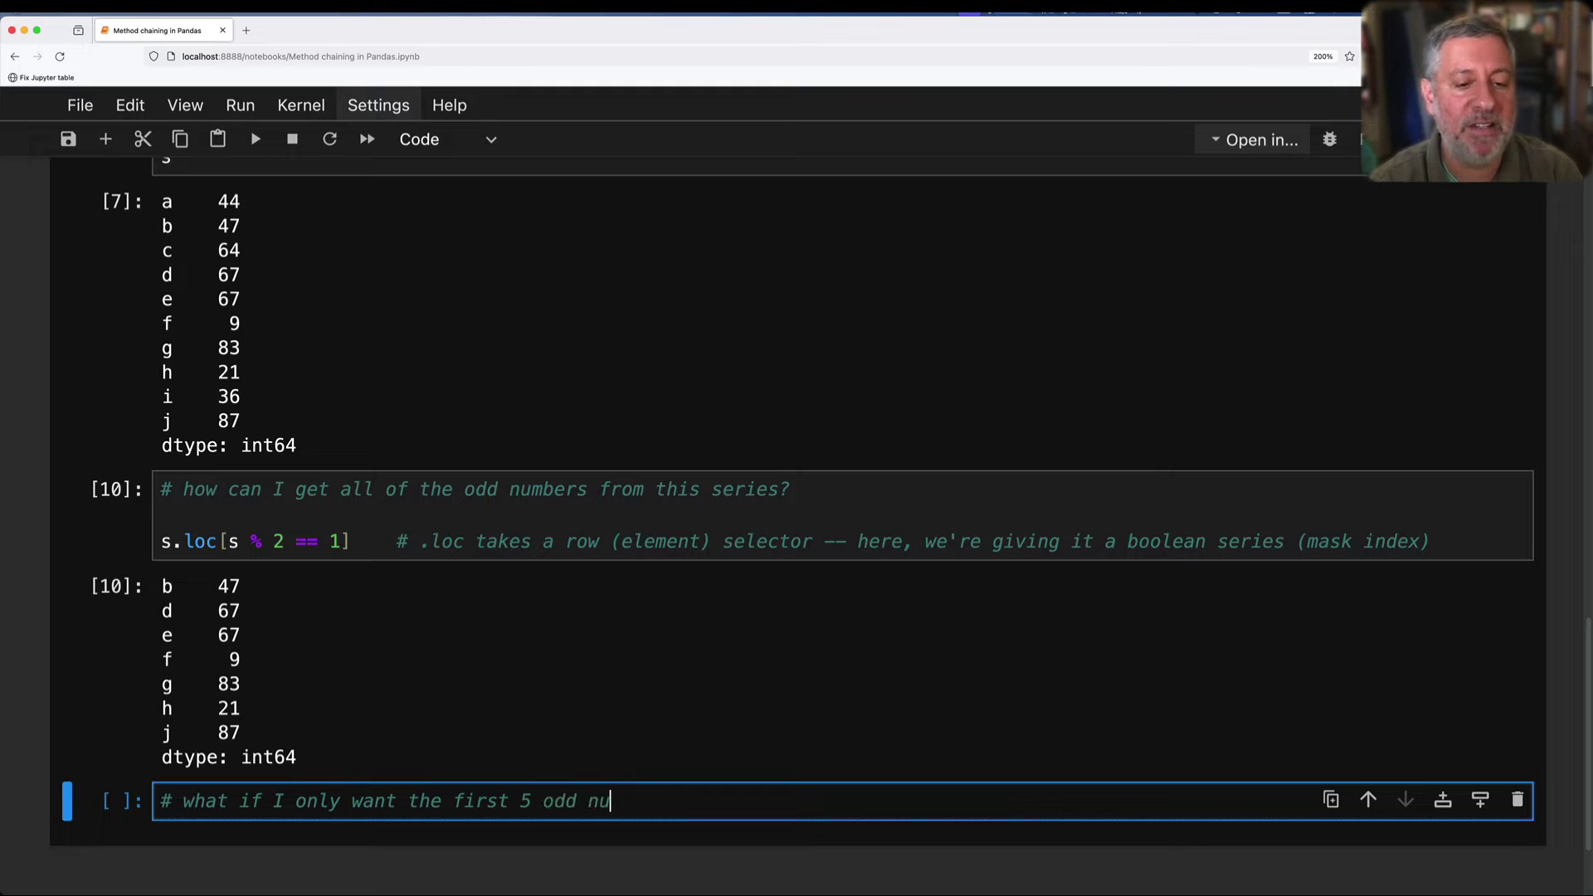
{"action": "type", "text": "mbers from"}
{"action": "key", "text": "Return"}
{"action": "key", "text": "Return"}
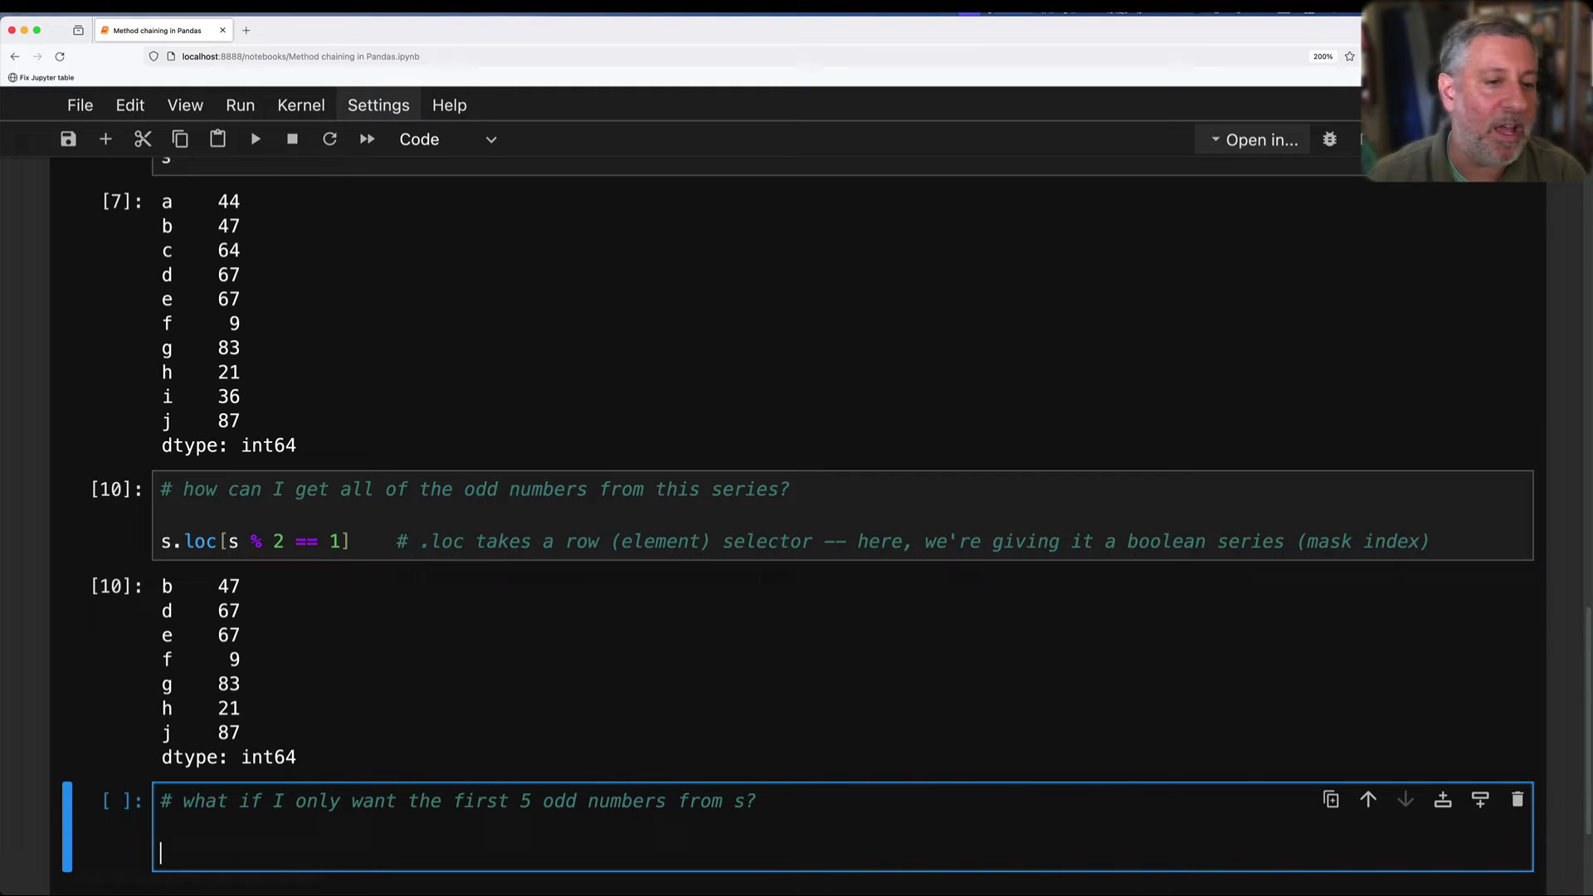
{"action": "left_click_drag", "start_coordinate": [164, 542], "coordinate": [355, 542]}
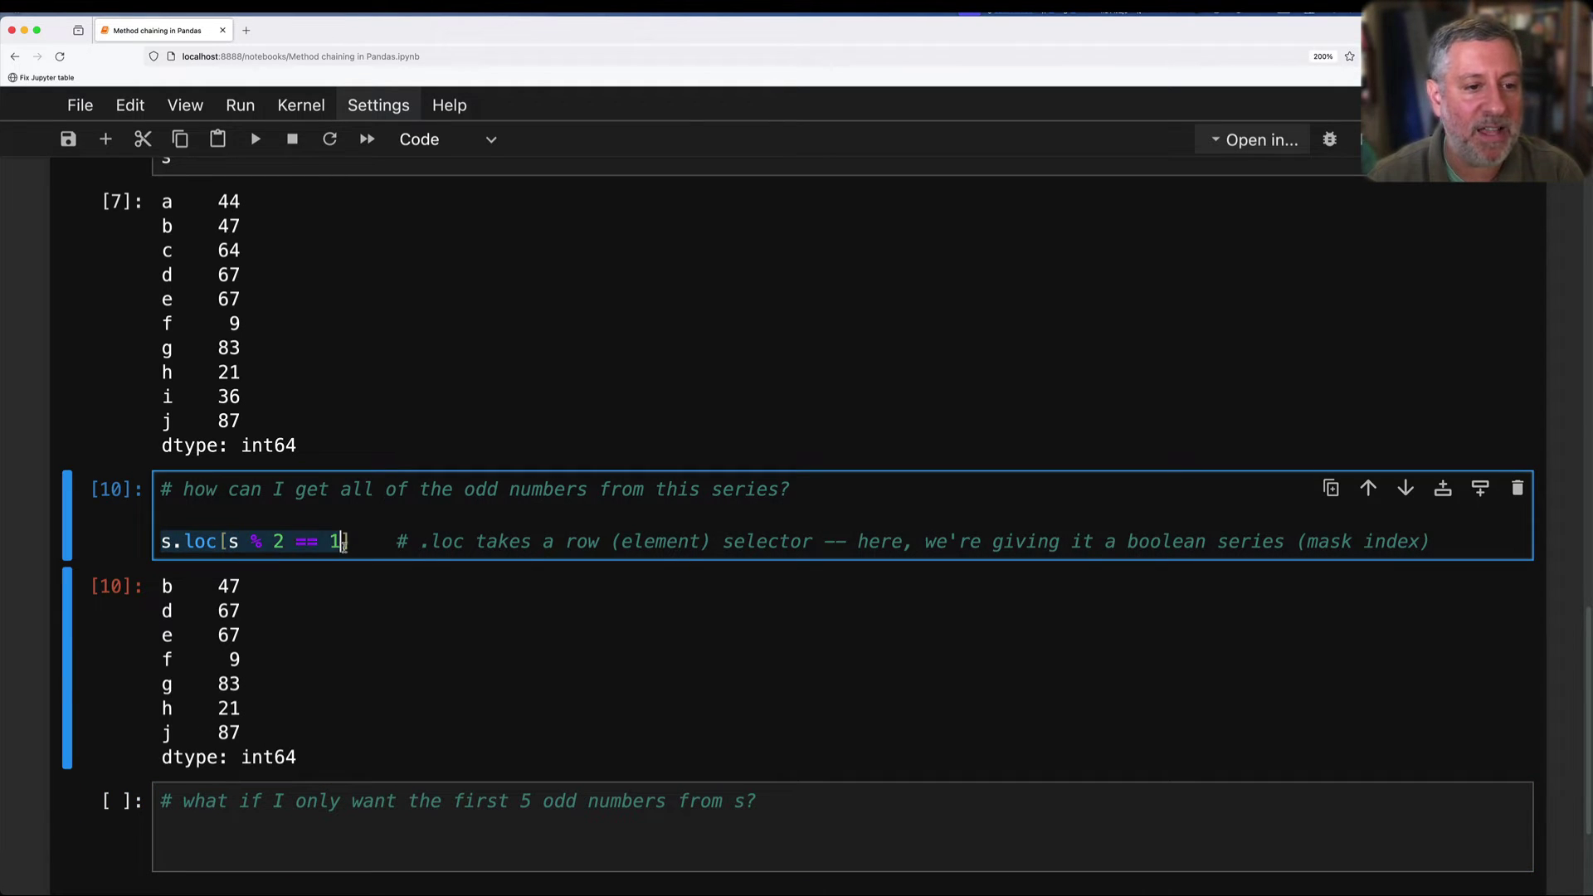
{"action": "left_click", "coordinate": [350, 847]}
{"action": "type", "text": "s.loc[s % 2 == 1]"}
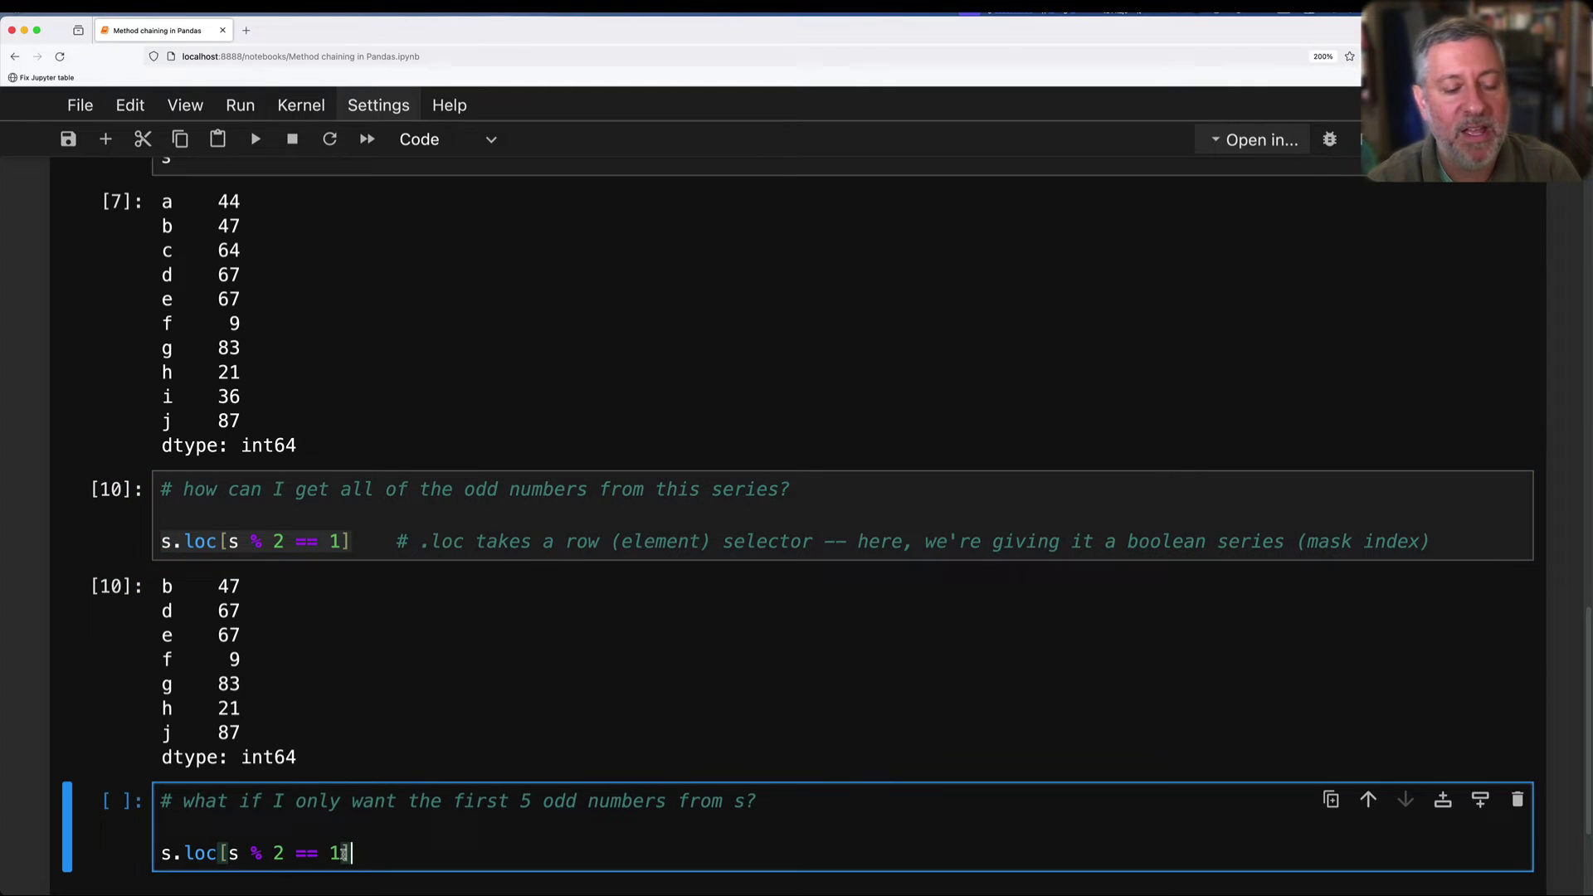
{"action": "type", "text": ".head(5"}
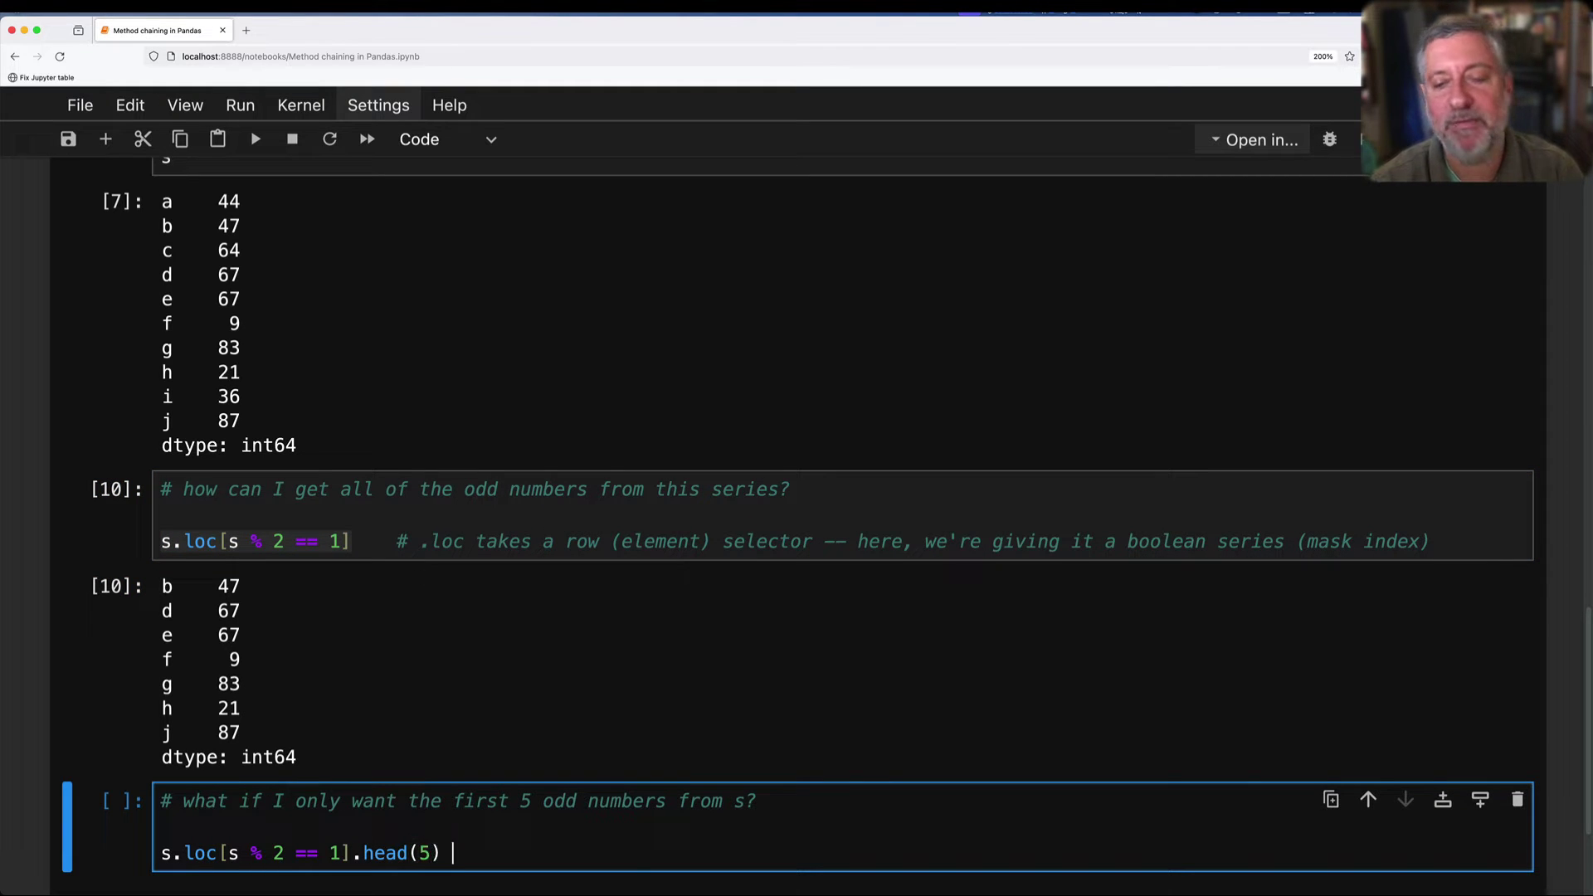
{"action": "type", "text": ")"}
{"action": "scroll", "coordinate": [331, 788], "scroll_direction": "down", "scroll_amount": 2}
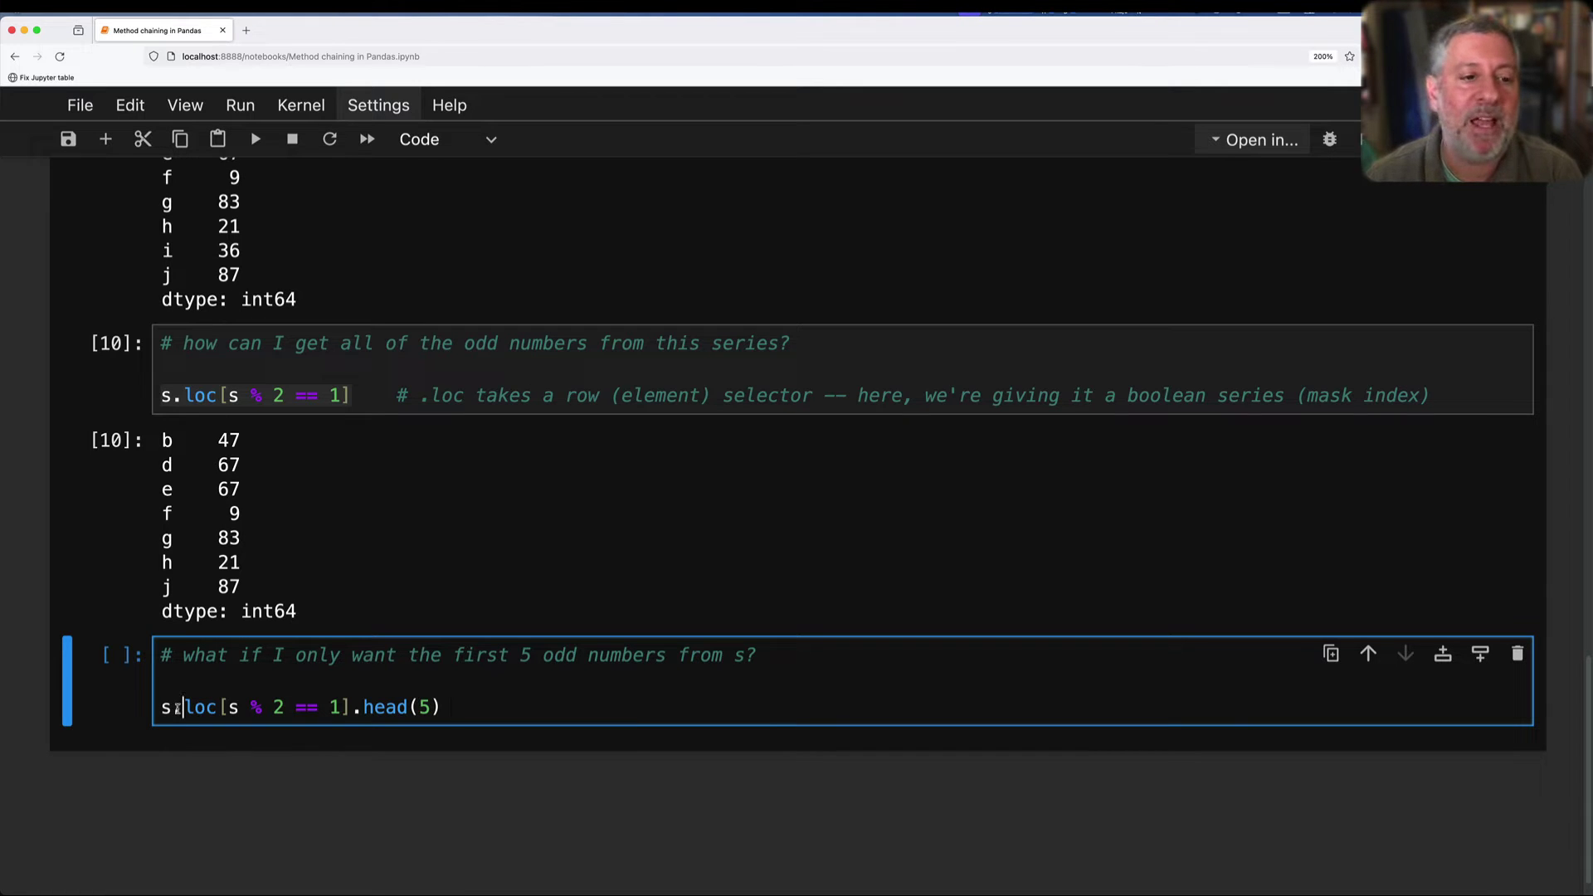
Tidy the pasted line and append .head(5) at its end.
{"action": "left_click_drag", "start_coordinate": [185, 707], "coordinate": [356, 707]}
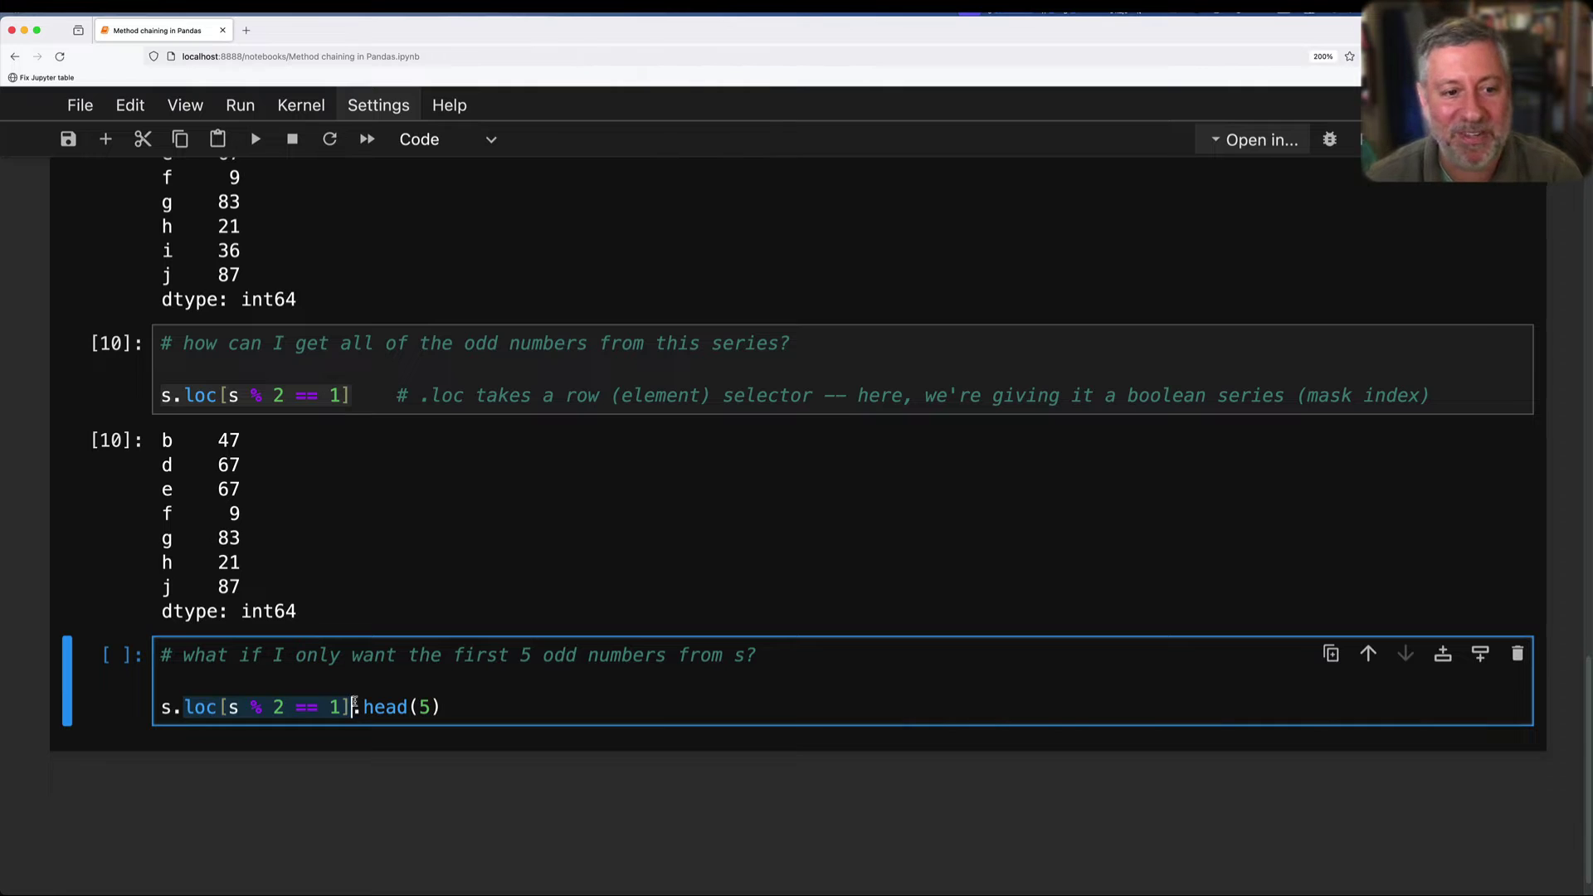
{"action": "left_click", "coordinate": [357, 707]}
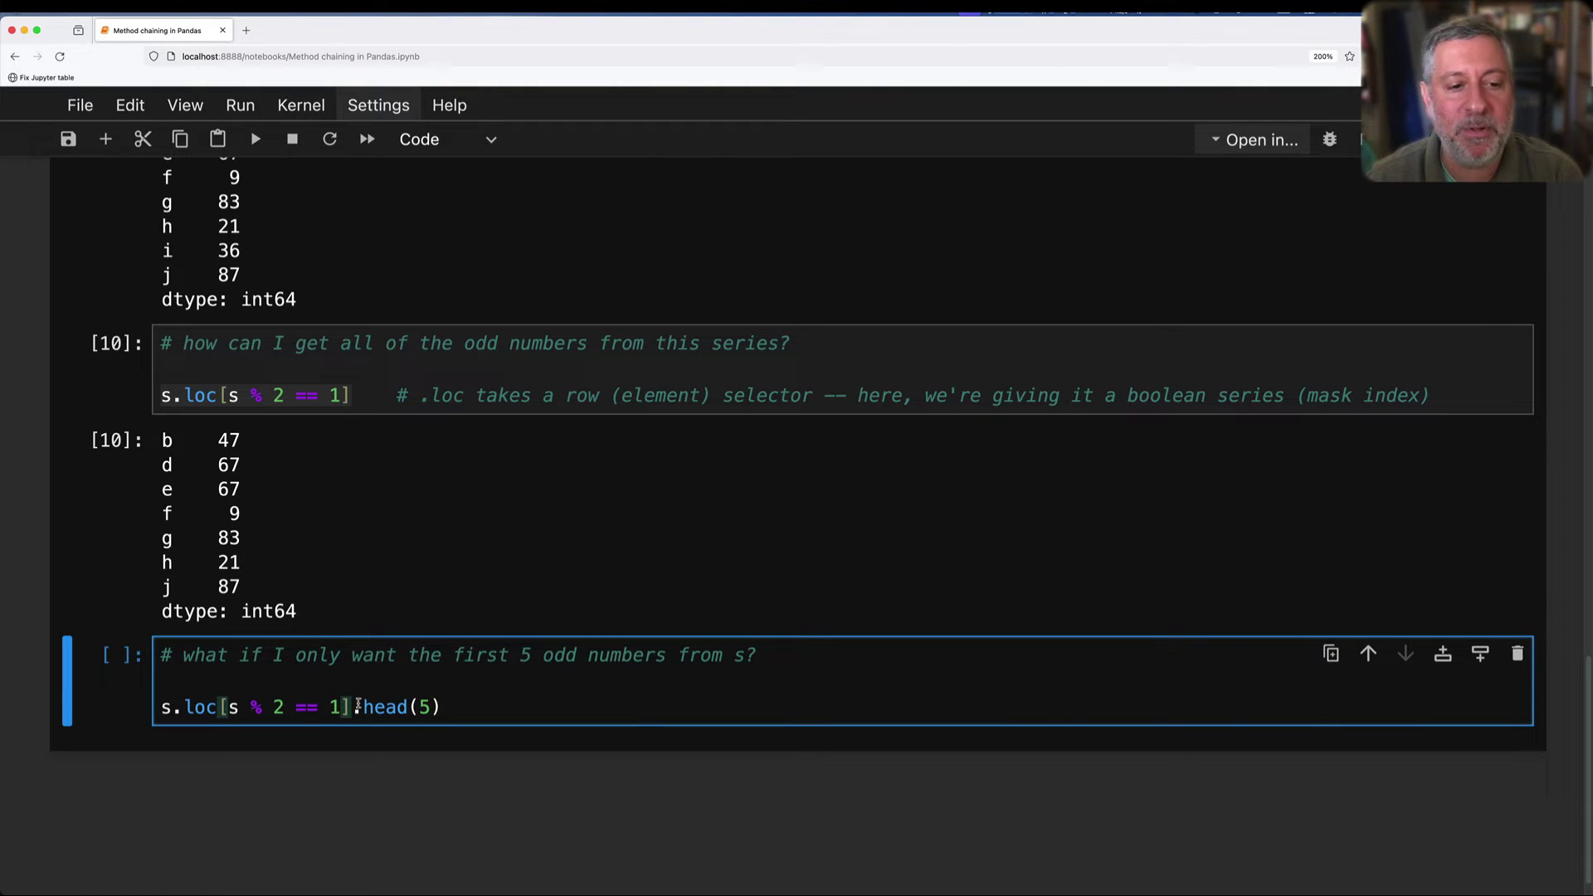
{"action": "left_click", "coordinate": [510, 707]}
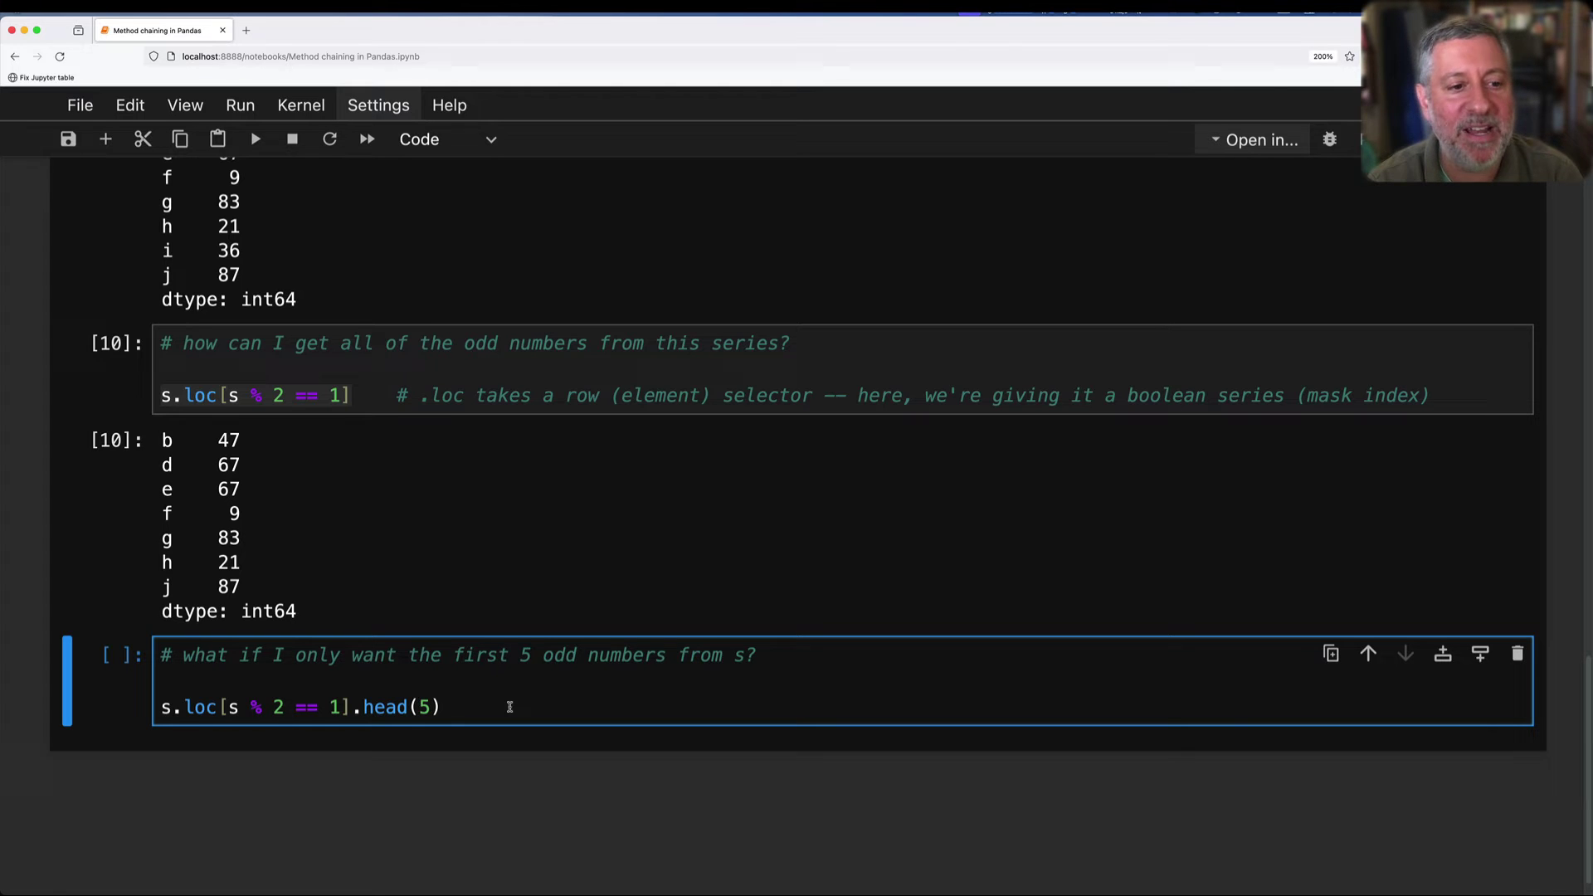
Split s.loc[s % 2 == 1].head(5) into a parenthesised chain, one method per line, and run it.
{"action": "key", "text": "Up"}
{"action": "key", "text": "Return"}
{"action": "type", "text": "("}
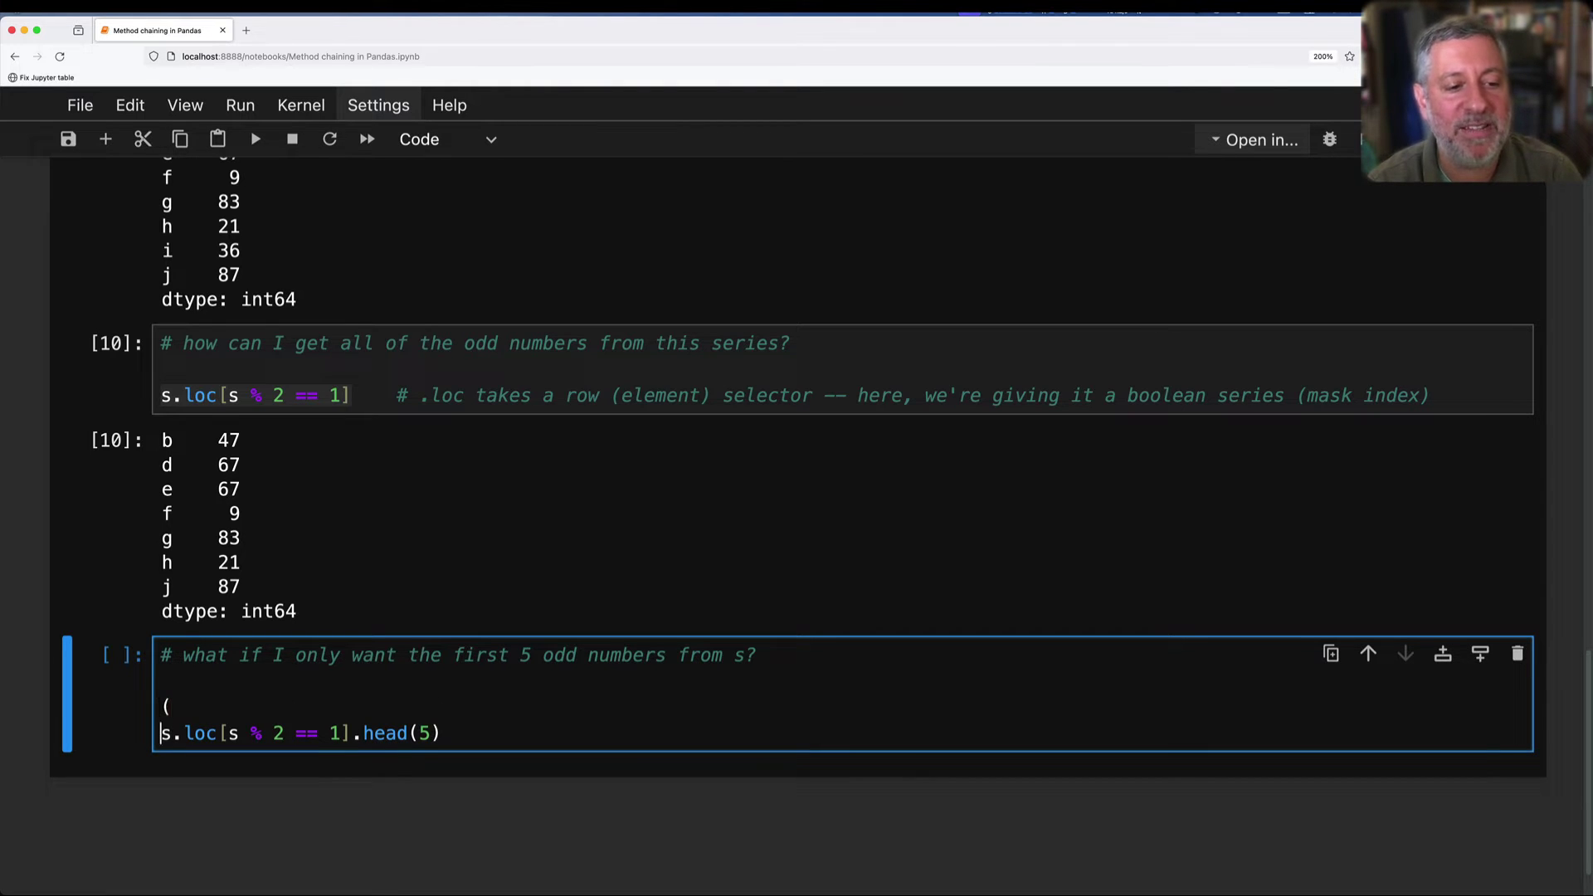
{"action": "key", "text": "Right"}
{"action": "key", "text": "Return"}
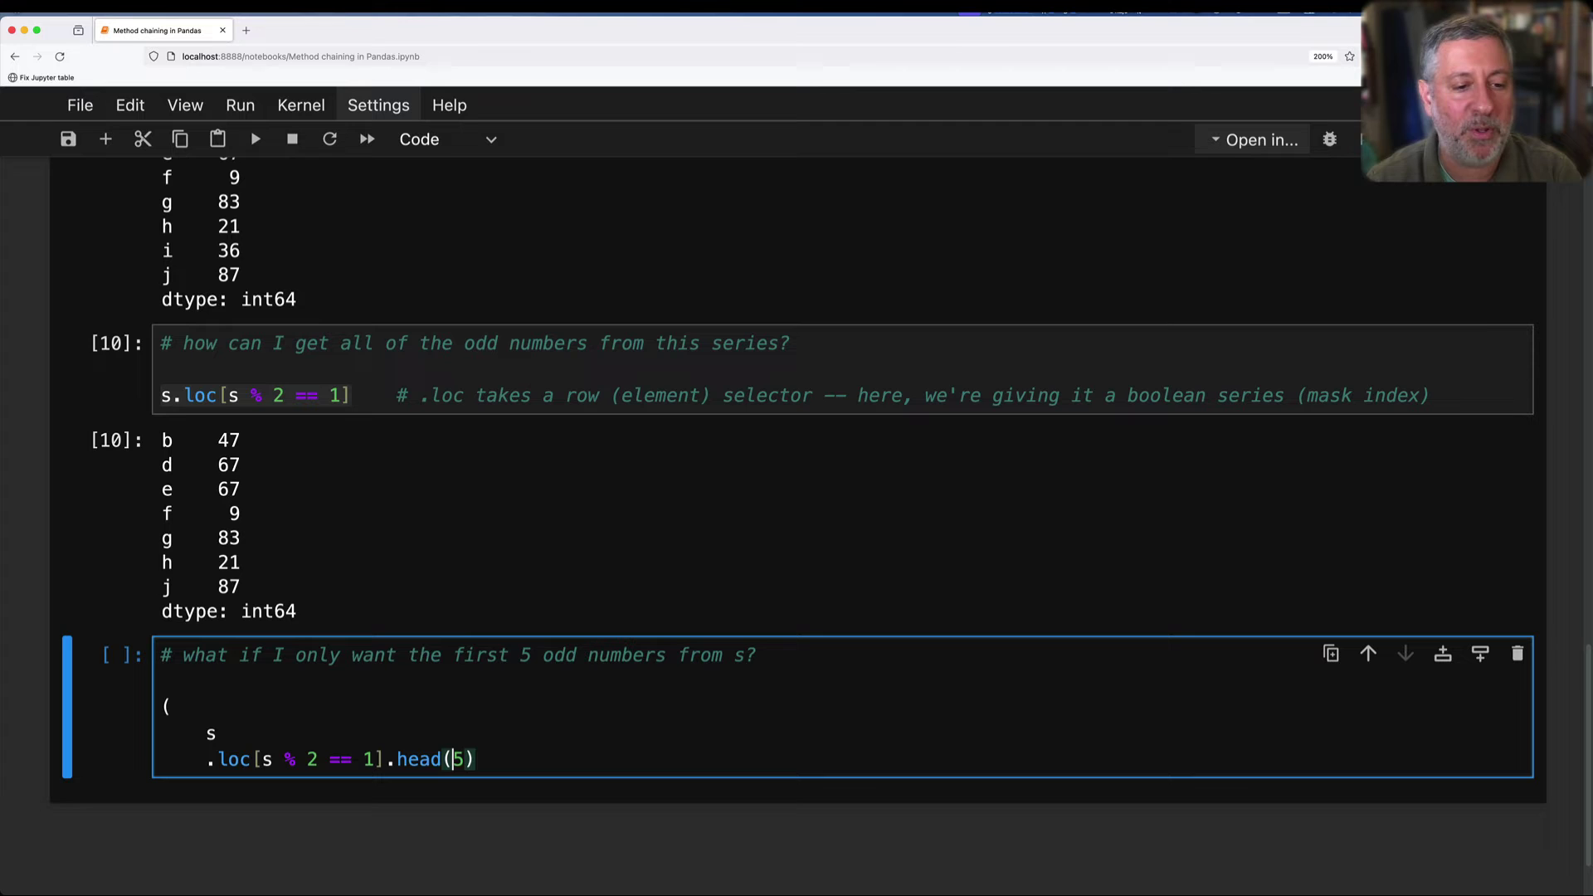
{"action": "key", "text": "Left"}
{"action": "key", "text": "Left"}
{"action": "key", "text": "Left"}
{"action": "key", "text": "Return"}
{"action": "key", "text": "End"}
{"action": "key", "text": "Return"}
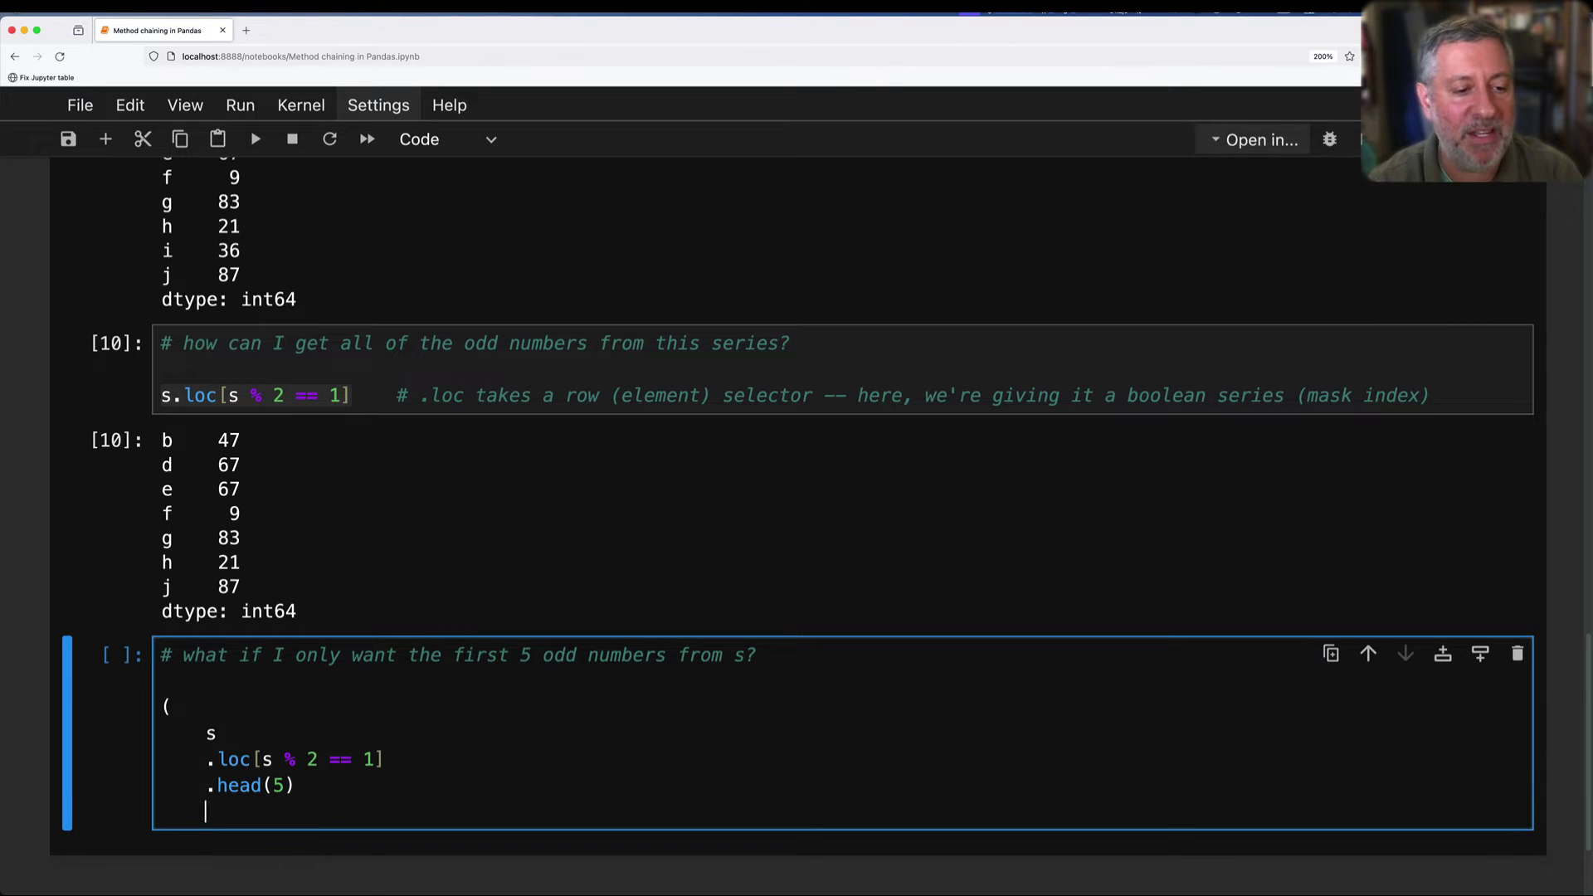
{"action": "type", "text": ")"}
{"action": "key", "text": "shift+Return"}
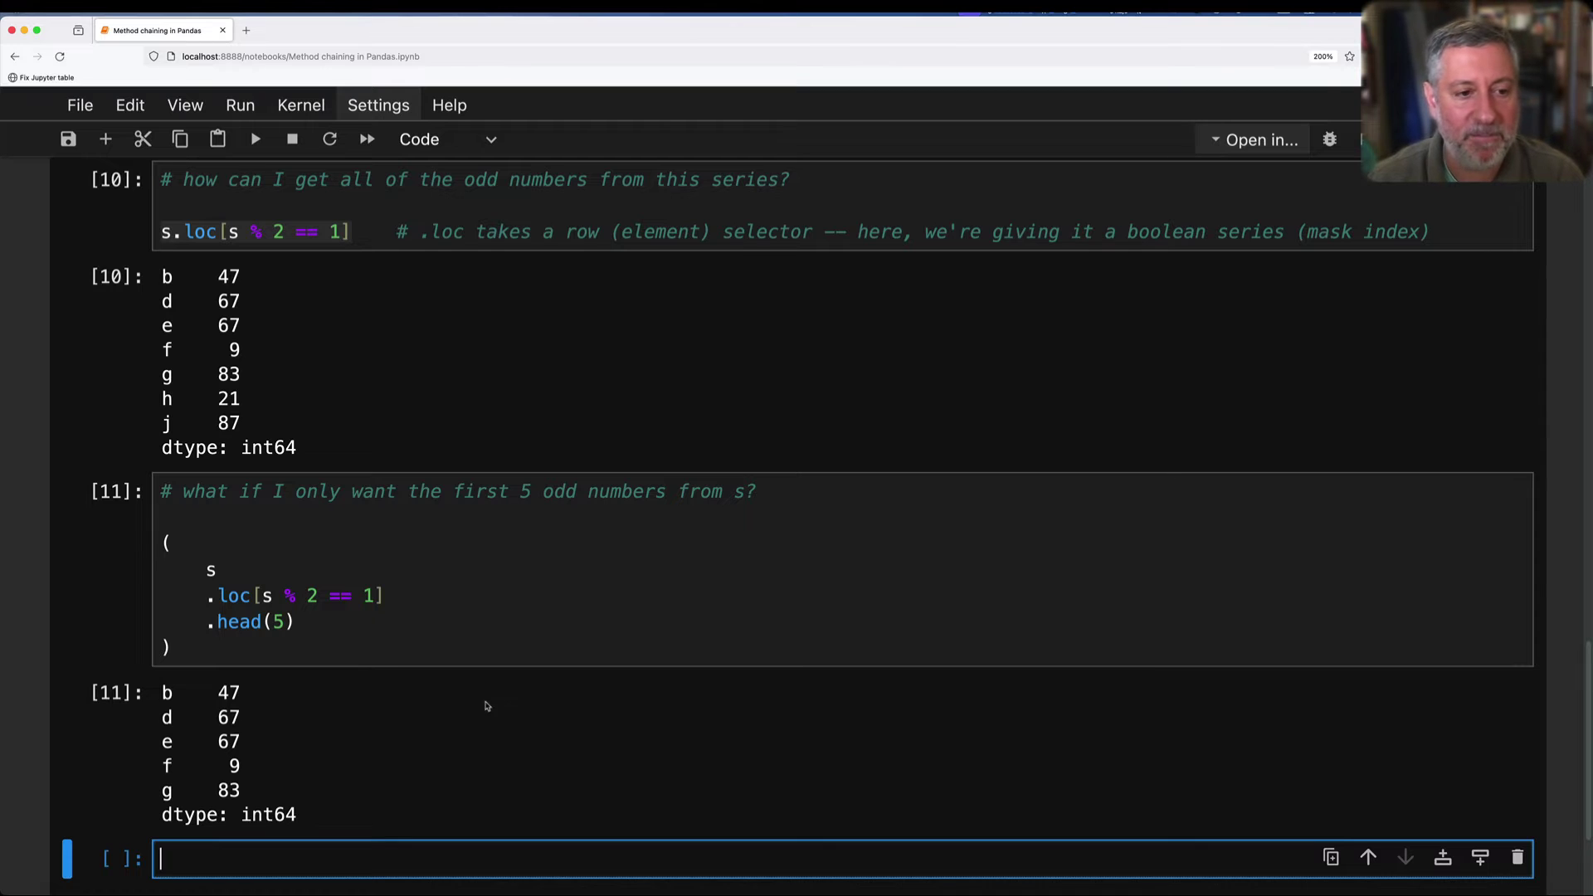
{"action": "scroll", "coordinate": [430, 710], "scroll_direction": "down", "scroll_amount": 3}
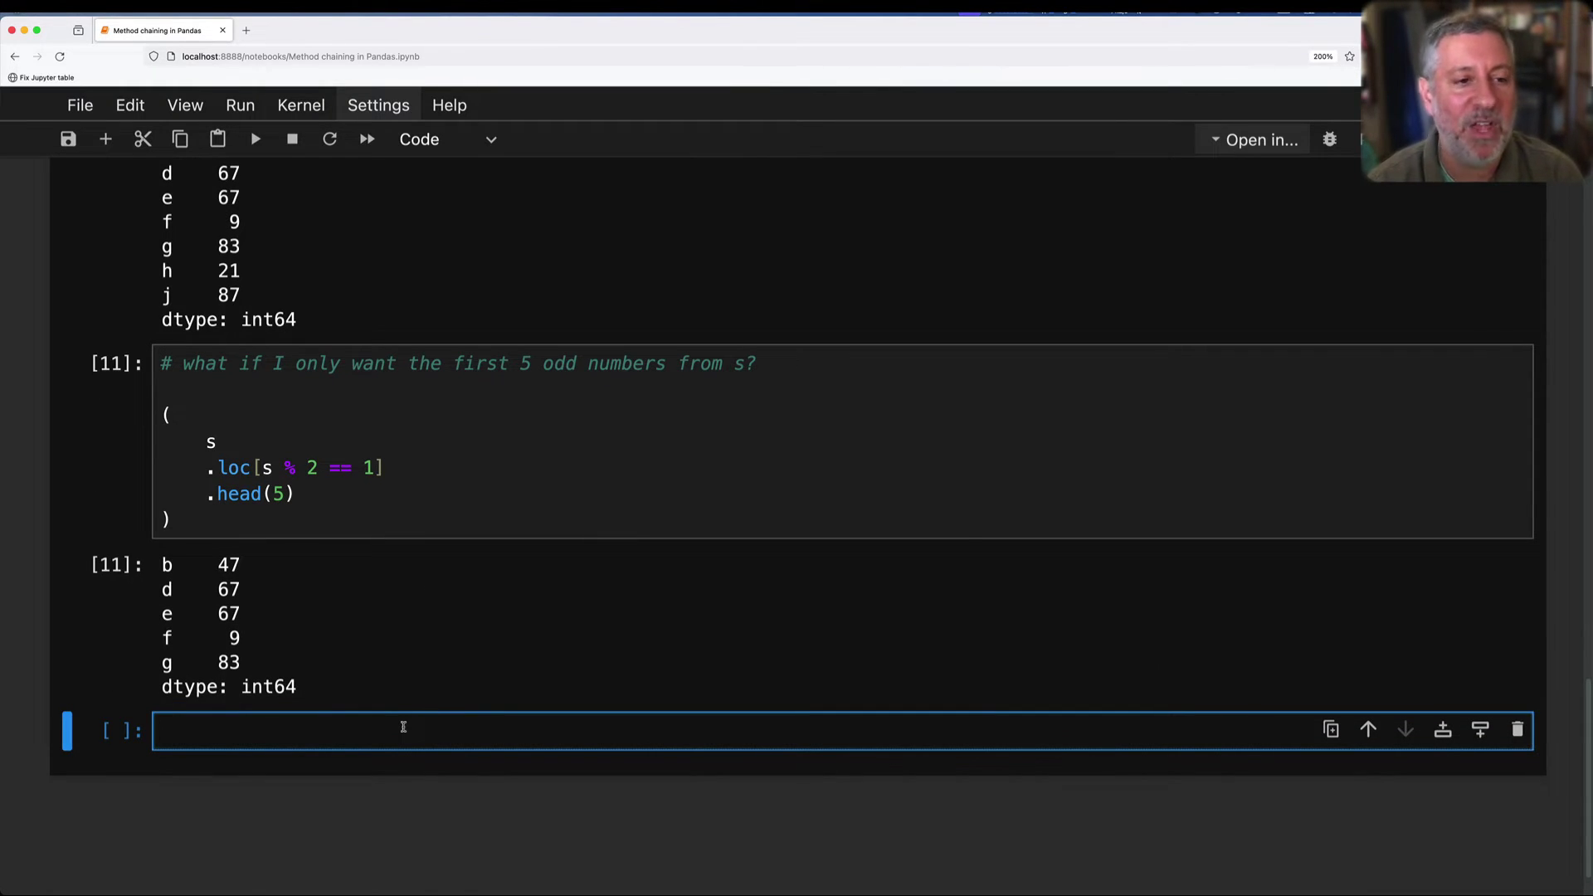
{"action": "type", "text": "# let's create a "}
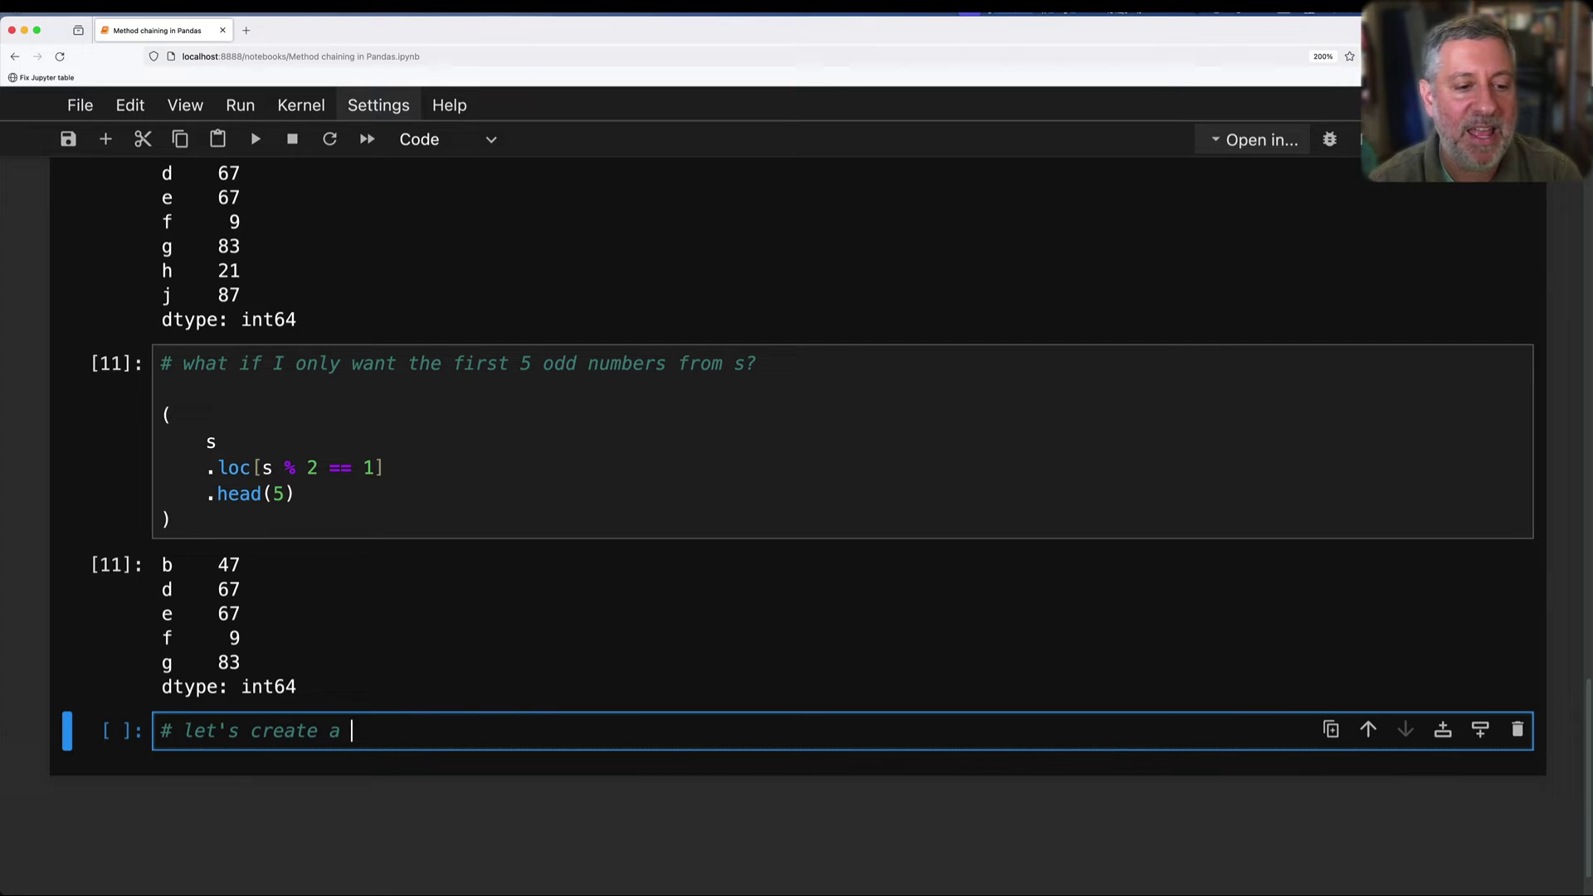
{"action": "type", "text": "series of strings"}
Assign s a Series of the sentence's split words, add a line showing s, and run it.
{"action": "key", "text": "Return"}
{"action": "key", "text": "Return"}
{"action": "type", "text": "s = "}
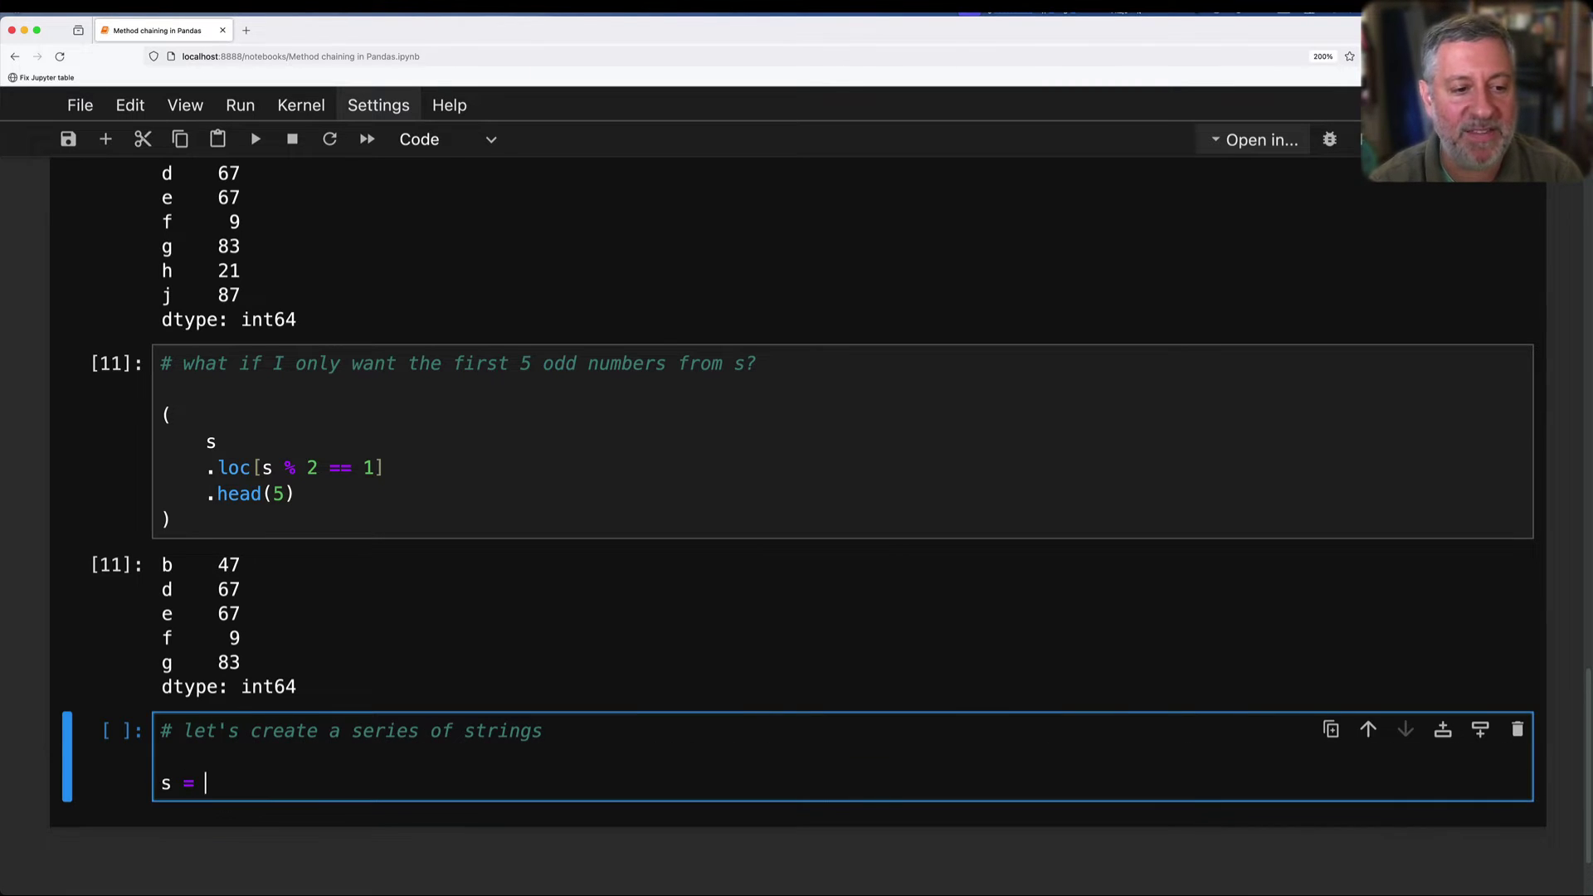
{"action": "type", "text": "Series('this i"}
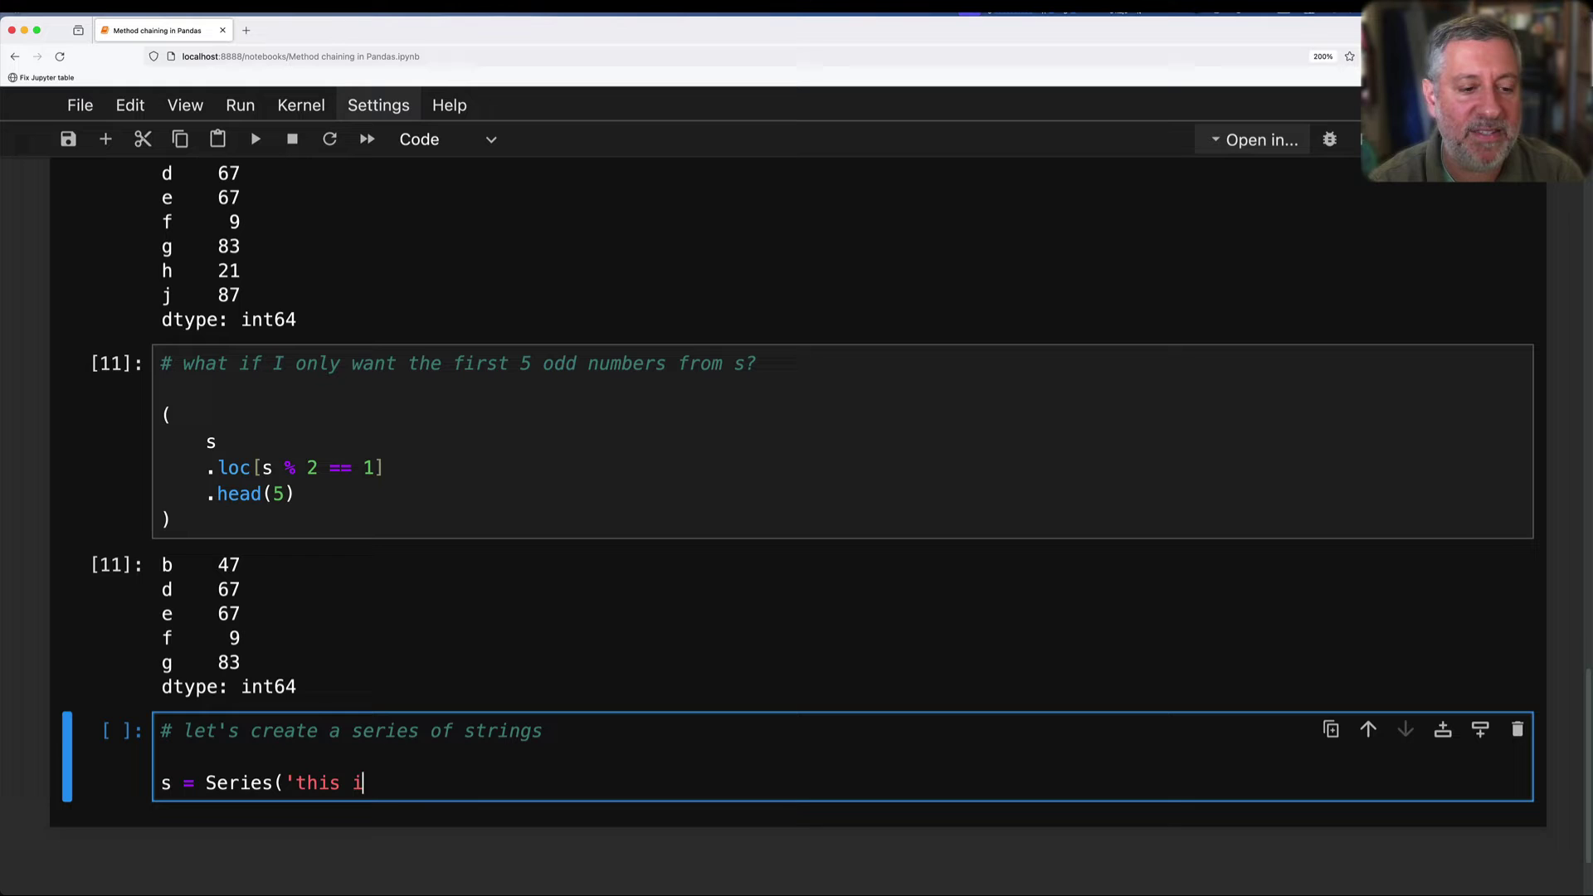
{"action": "type", "text": "s a fantastic and "}
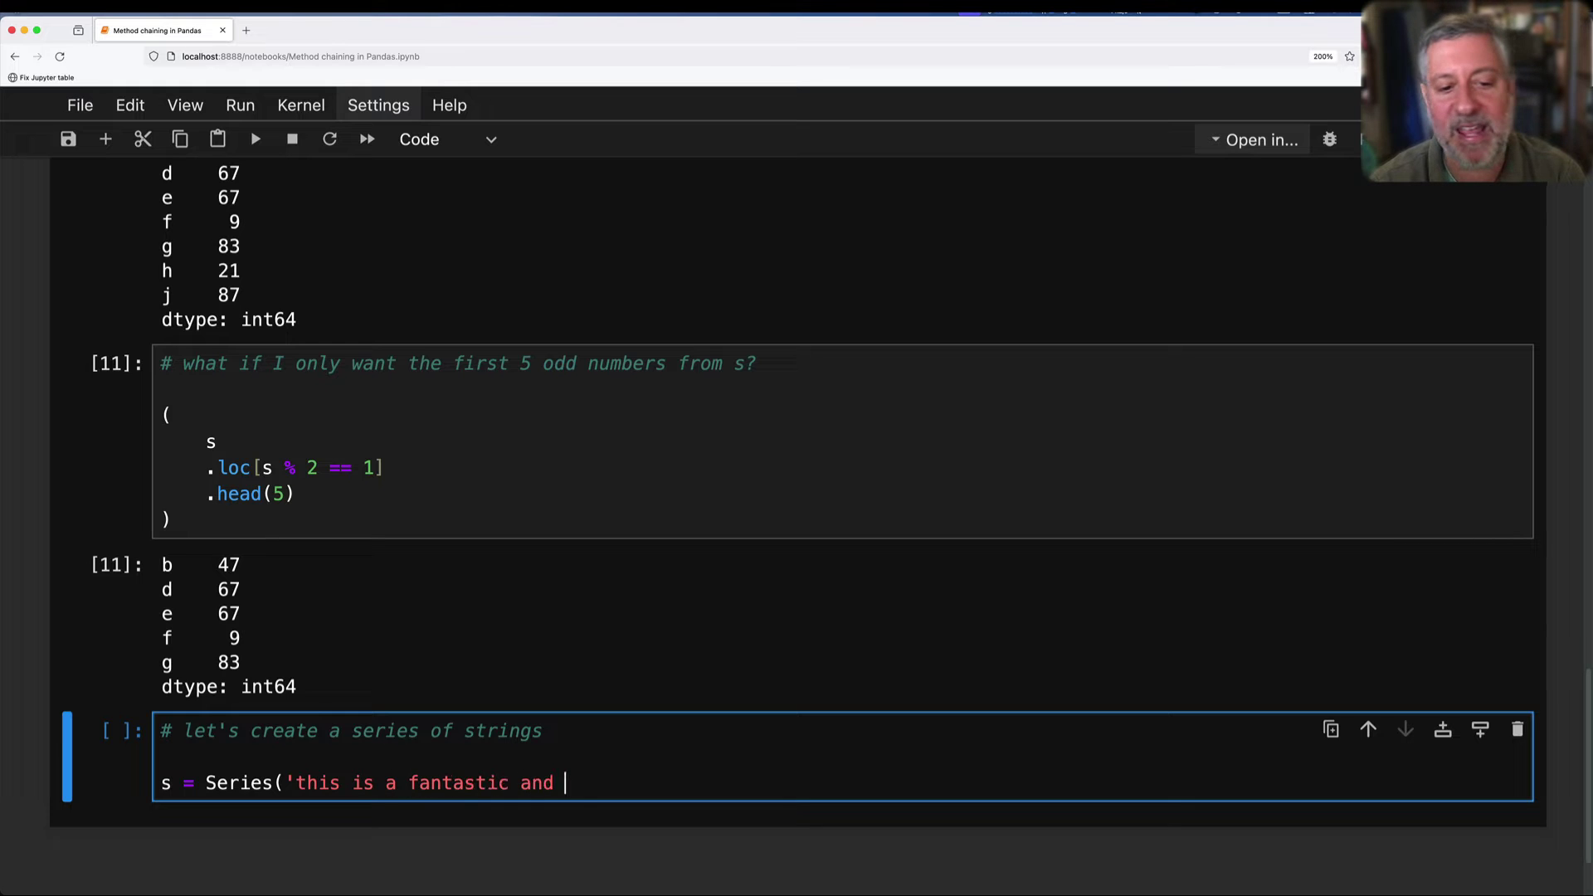
{"action": "type", "text": "exciting and wonderful"}
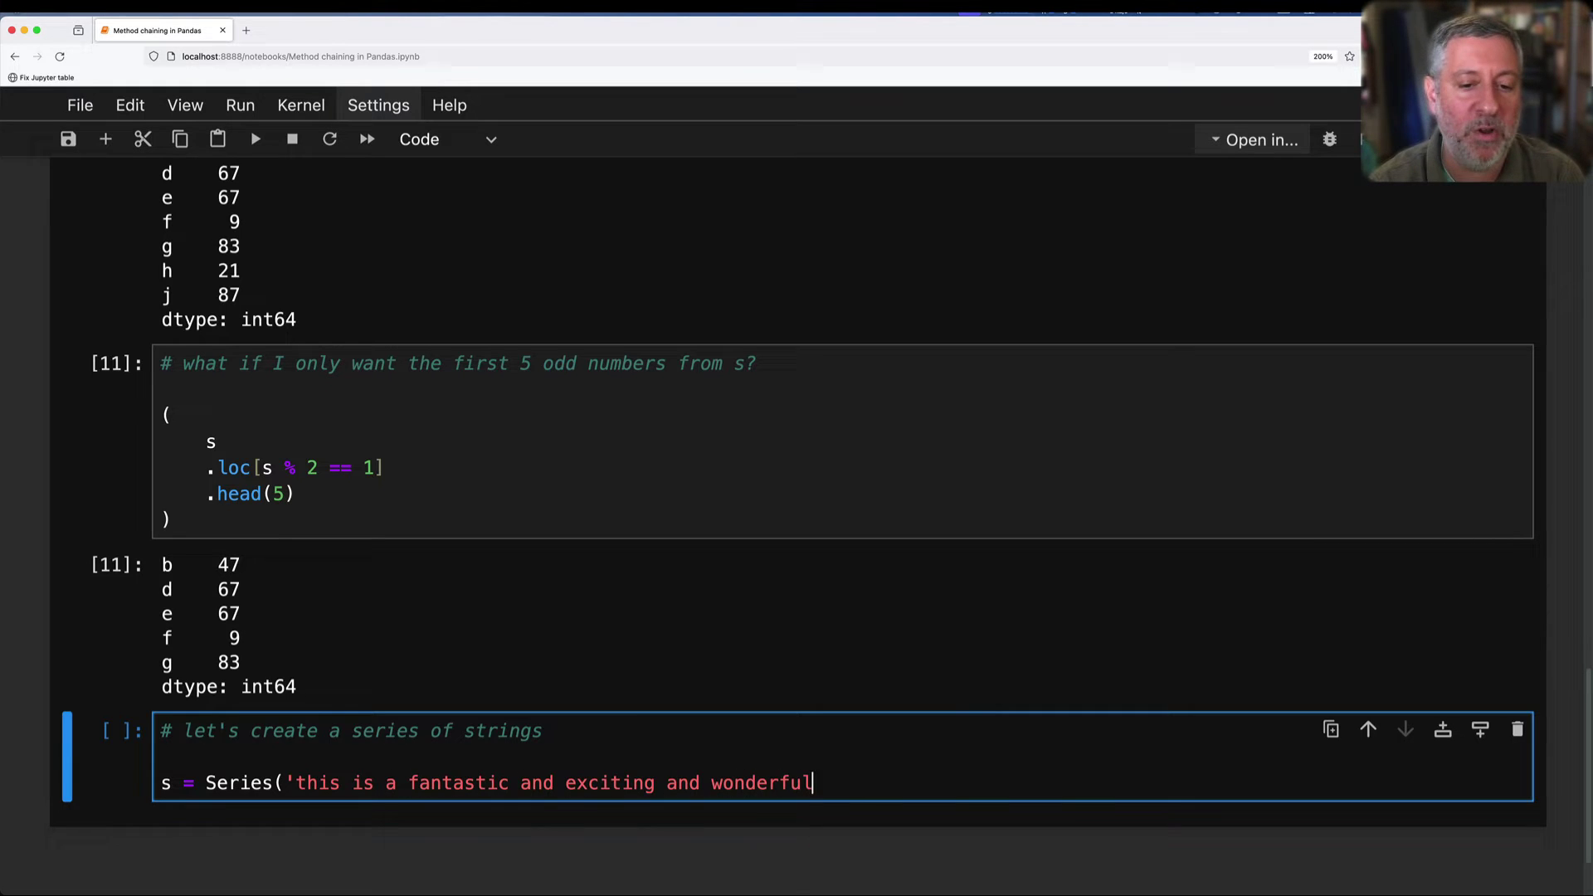
{"action": "type", "text": " and terrific senten"}
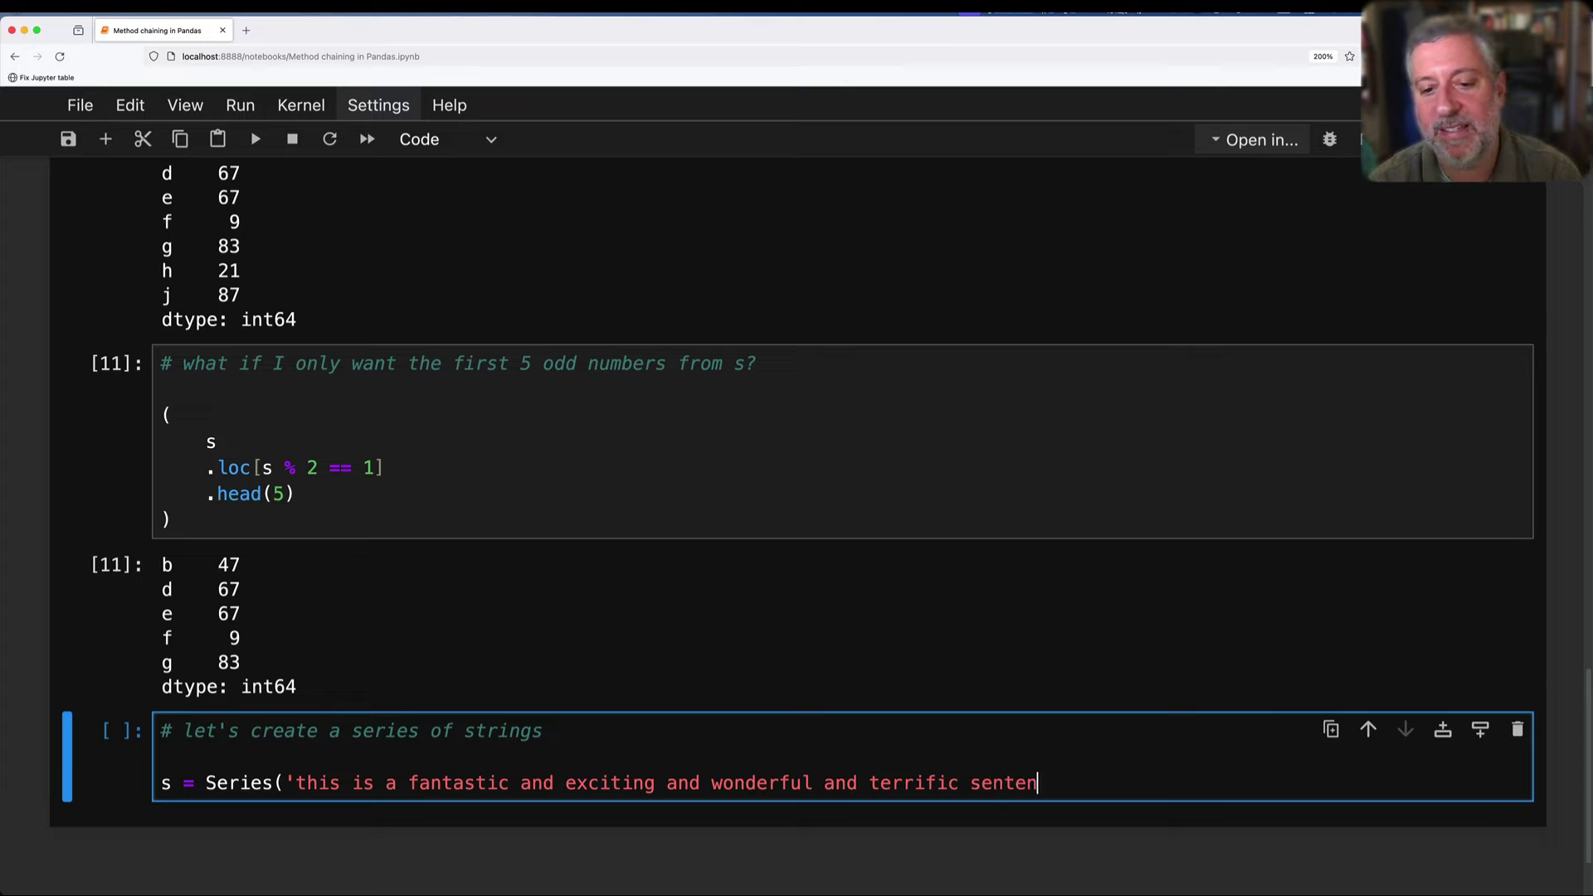
{"action": "type", "text": "ce for demonstrating "}
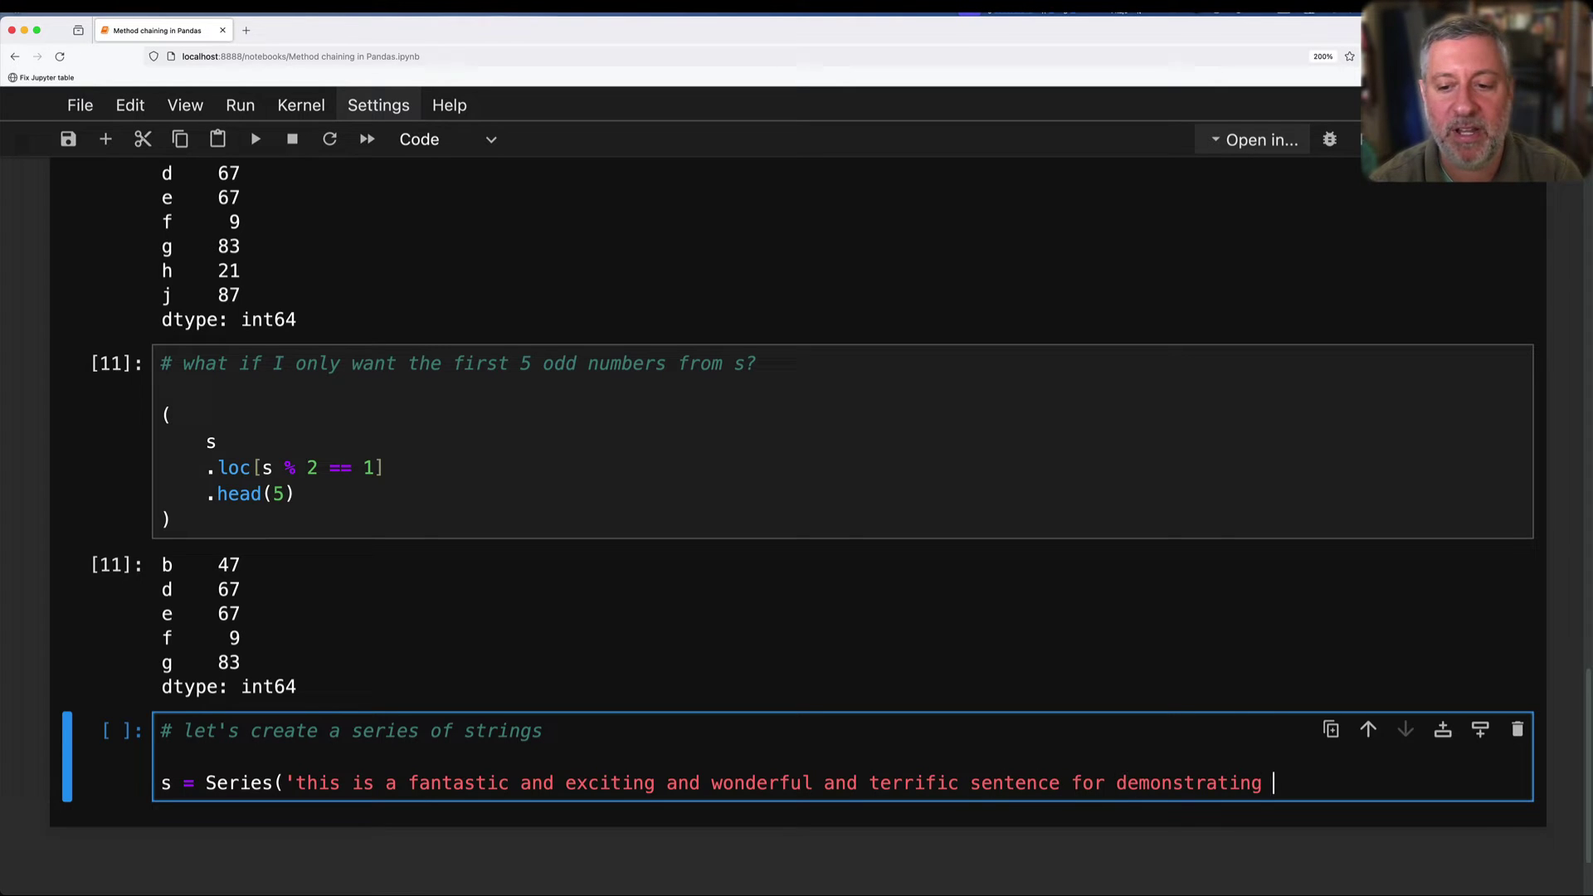
{"action": "type", "text": "chaining'.spl"}
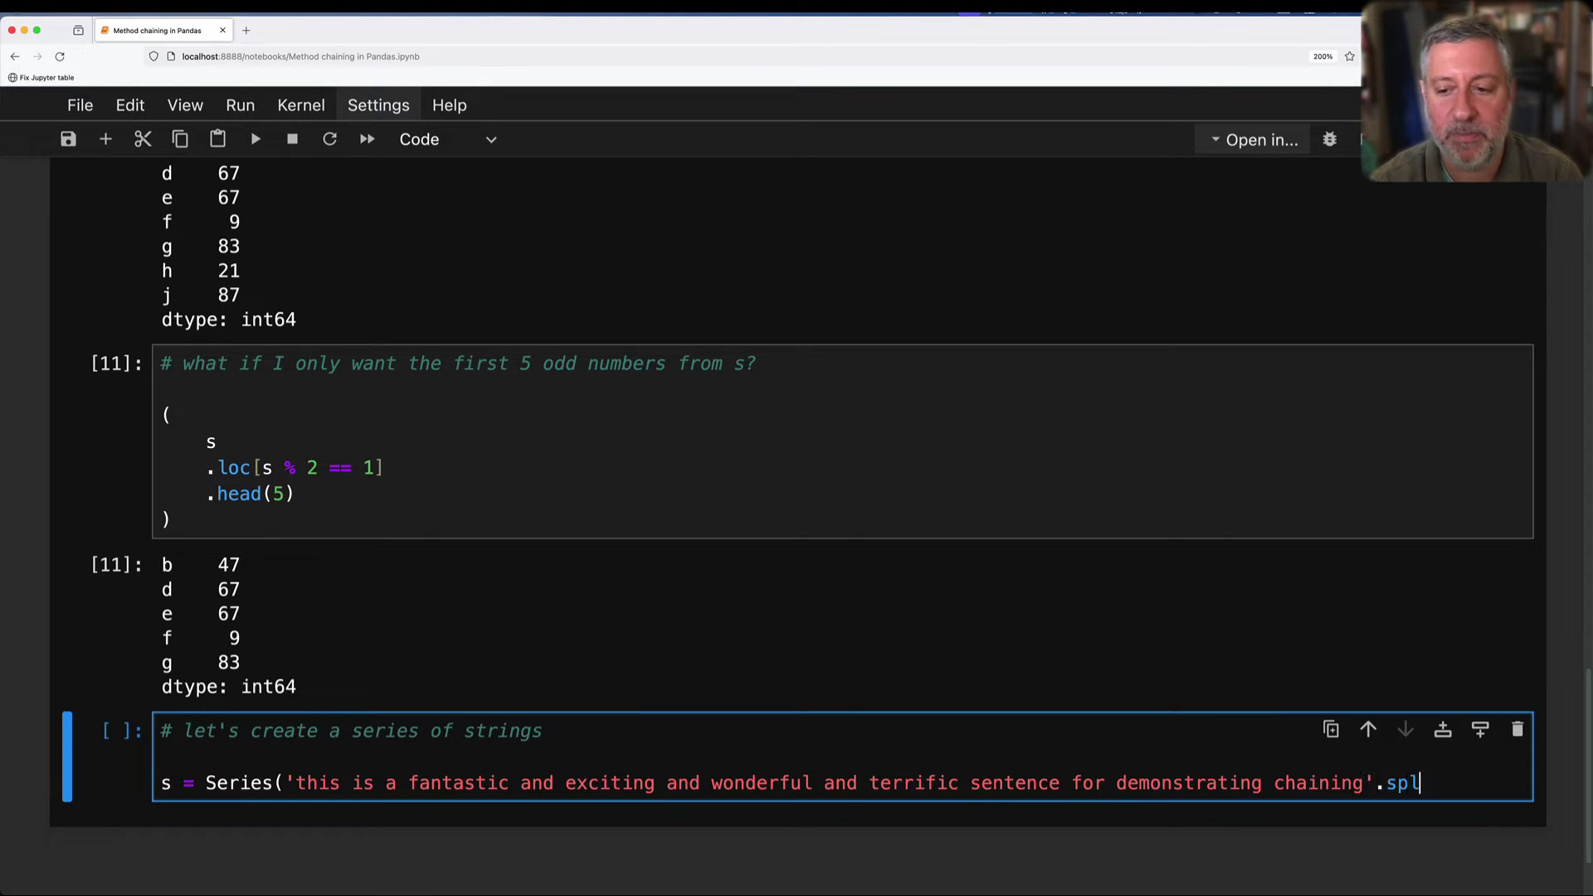
{"action": "type", "text": "it())"}
{"action": "key", "text": "Return"}
{"action": "type", "text": "s"}
{"action": "key", "text": "shift+Return"}
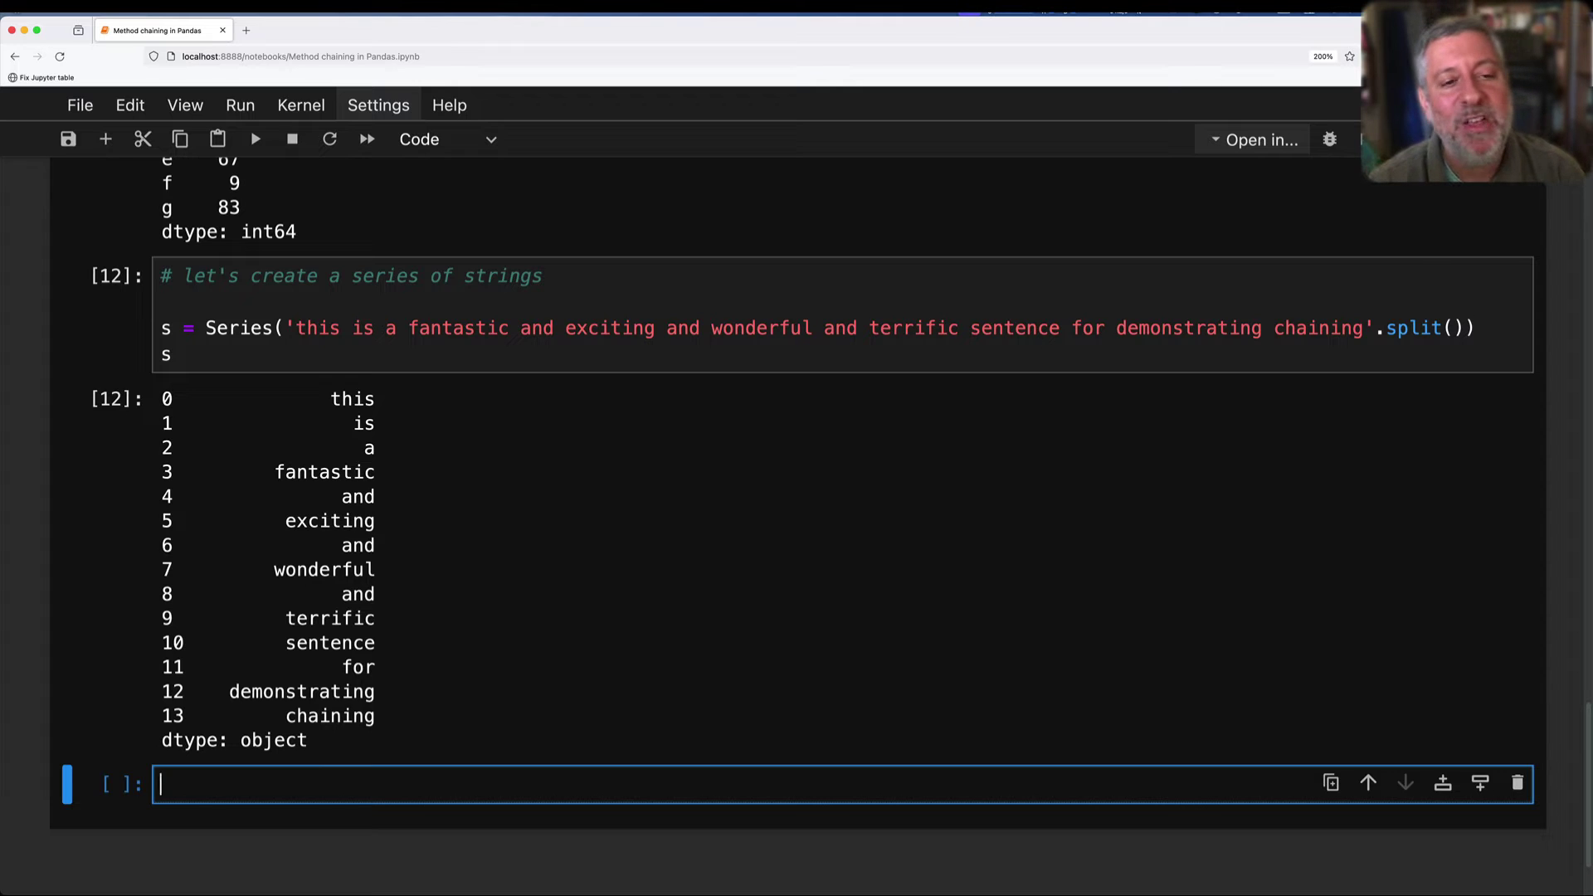
{"action": "type", "text": "# how can I get "}
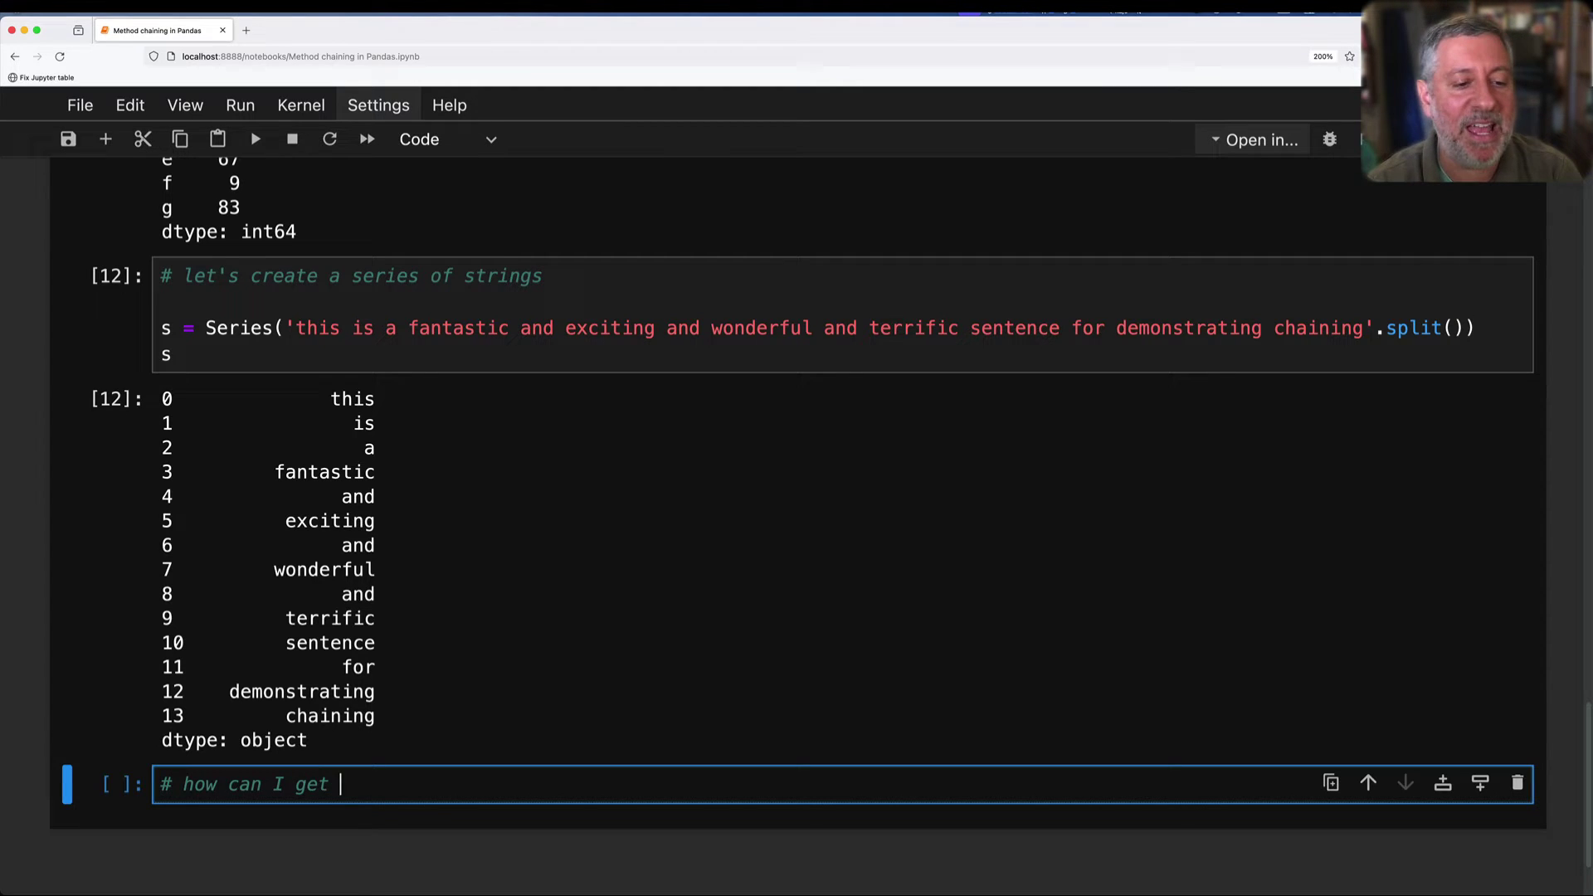
{"action": "type", "text": "the length of ea"}
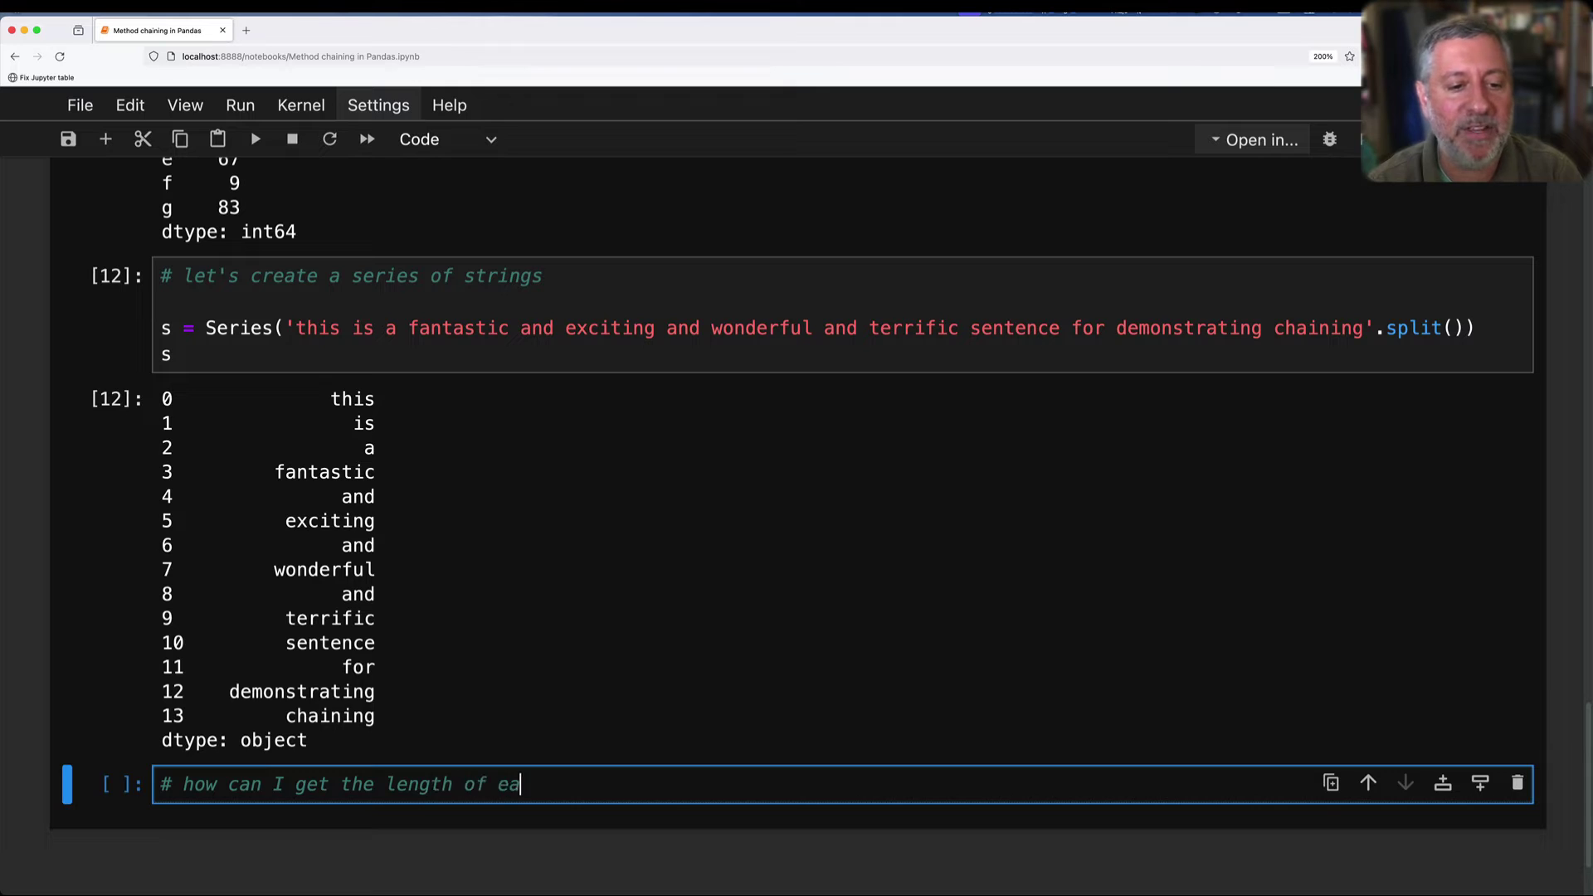
{"action": "type", "text": "ch word? .str."}
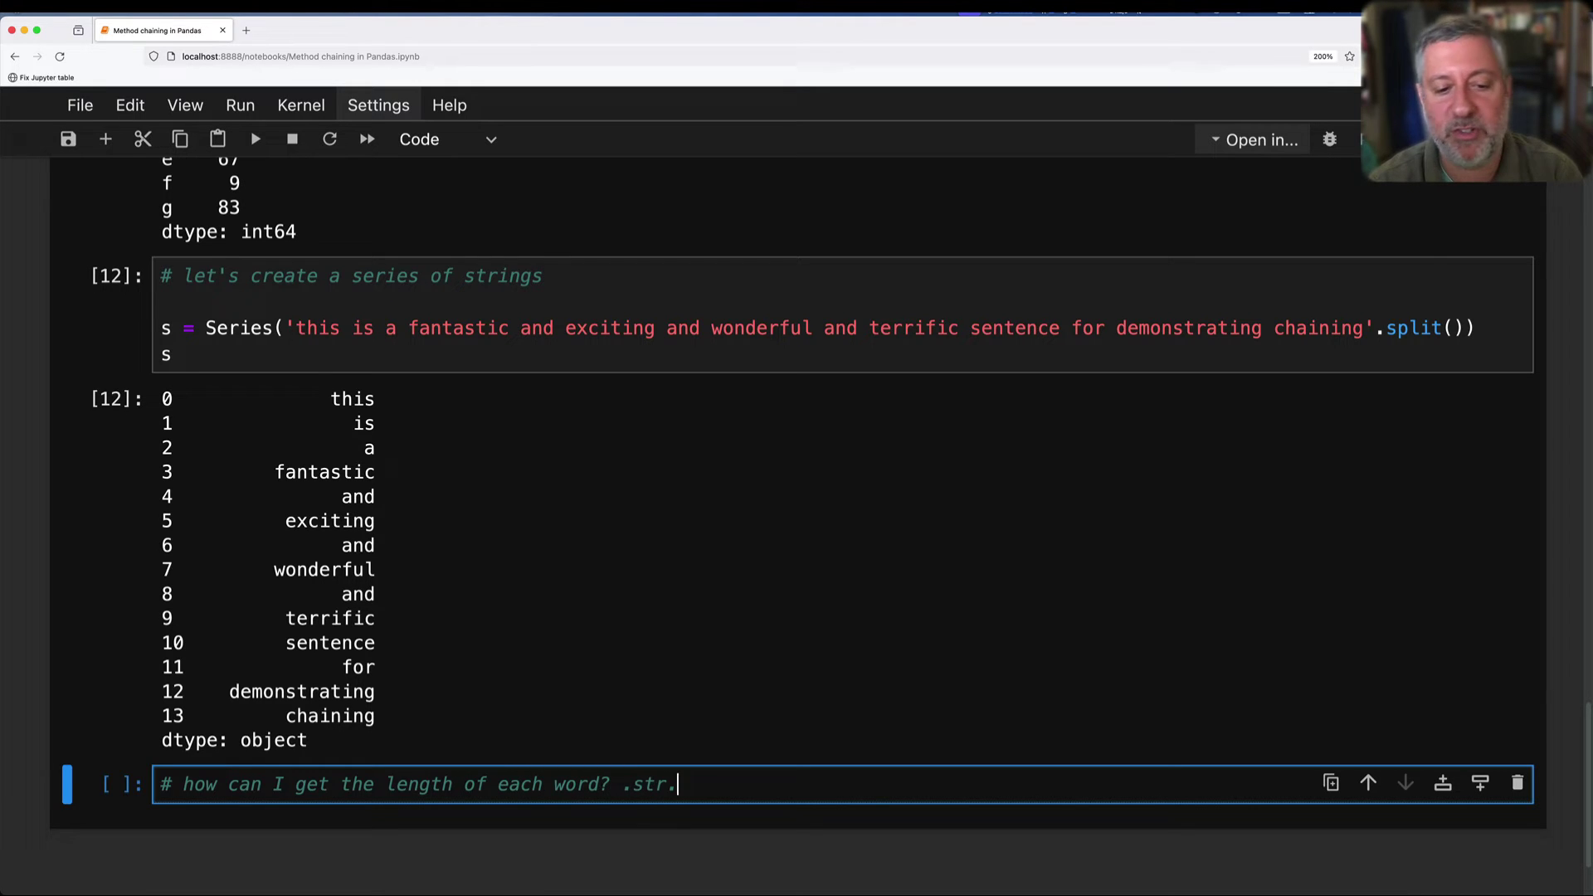
{"action": "type", "text": "len()"}
Run s.str.len() under the word-length comment, then leave edit mode.
{"action": "key", "text": "Return"}
{"action": "key", "text": "Return"}
{"action": "type", "text": "s.s"}
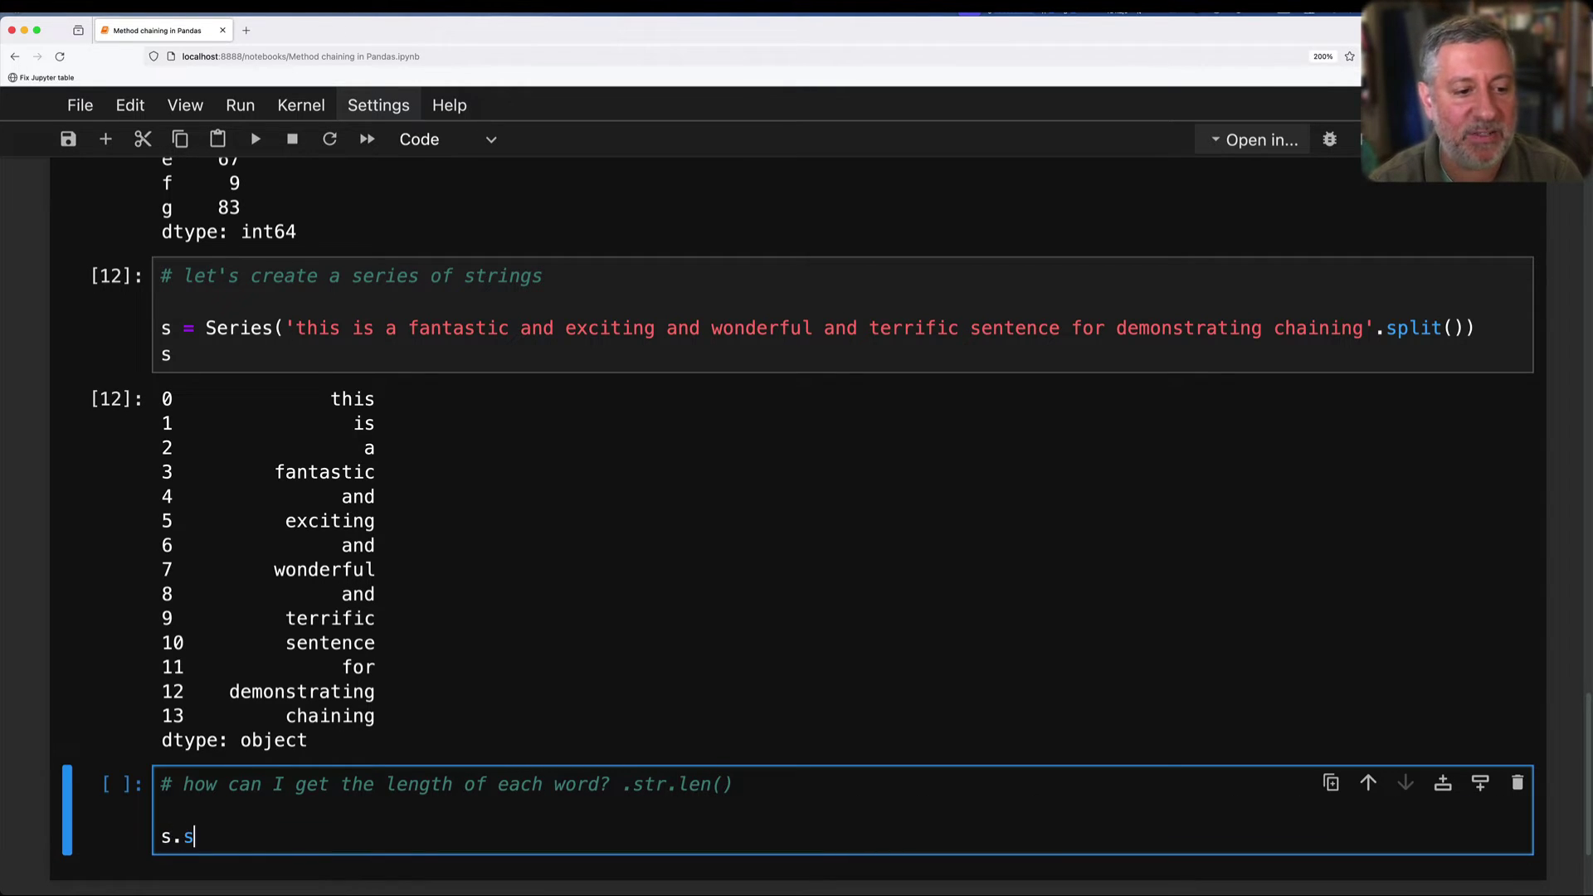
{"action": "type", "text": "tr.len()"}
{"action": "key", "text": "shift+Return"}
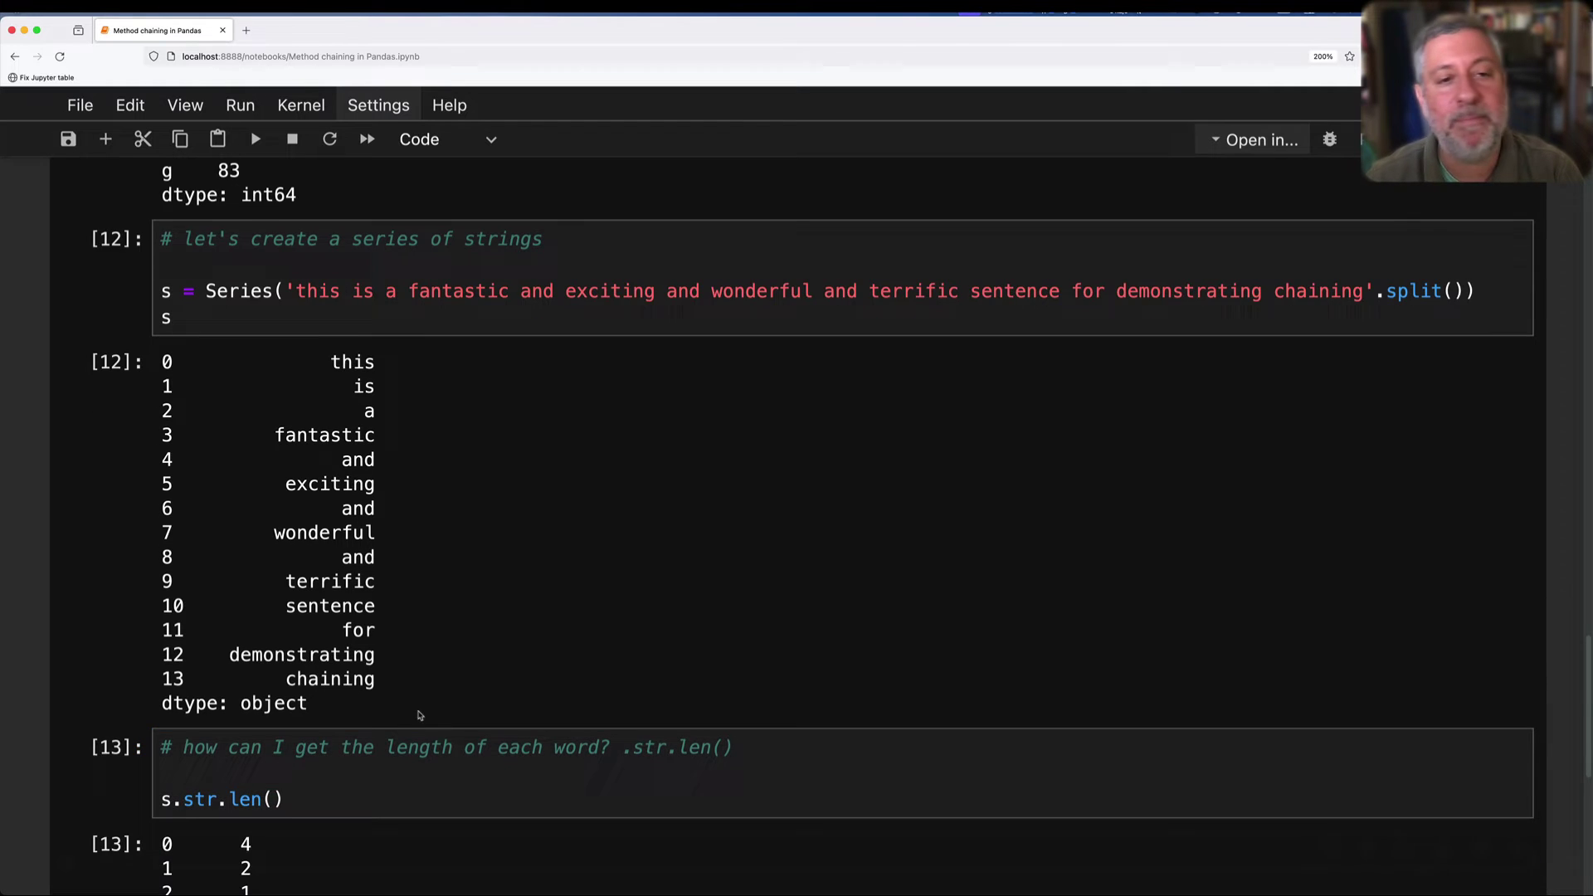
{"action": "scroll", "coordinate": [419, 714], "scroll_direction": "down", "scroll_amount": 5}
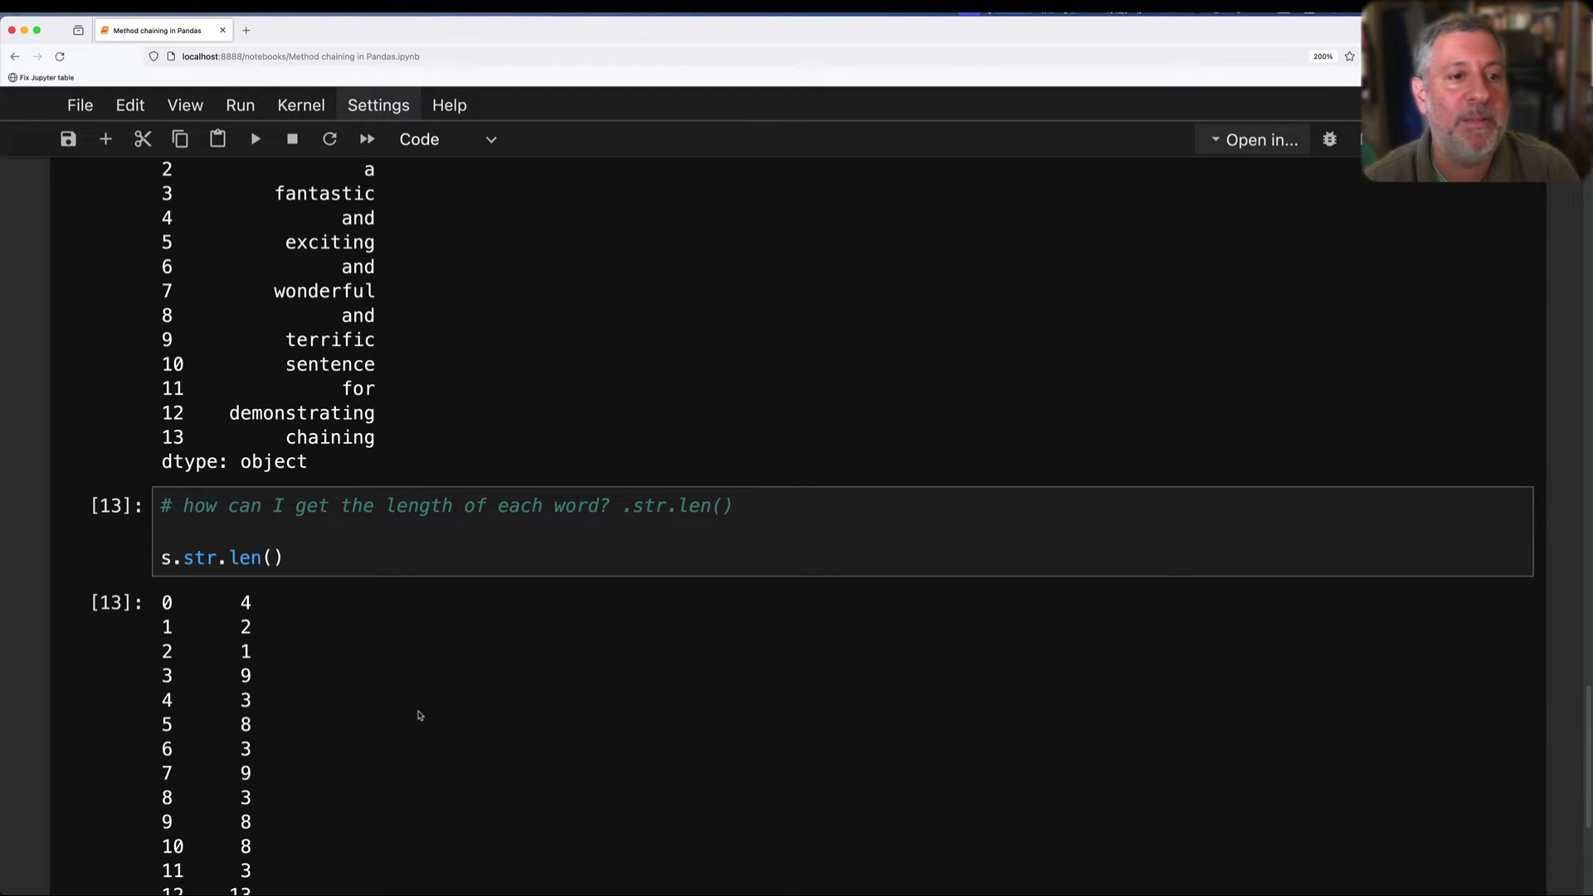
{"action": "key", "text": "Escape"}
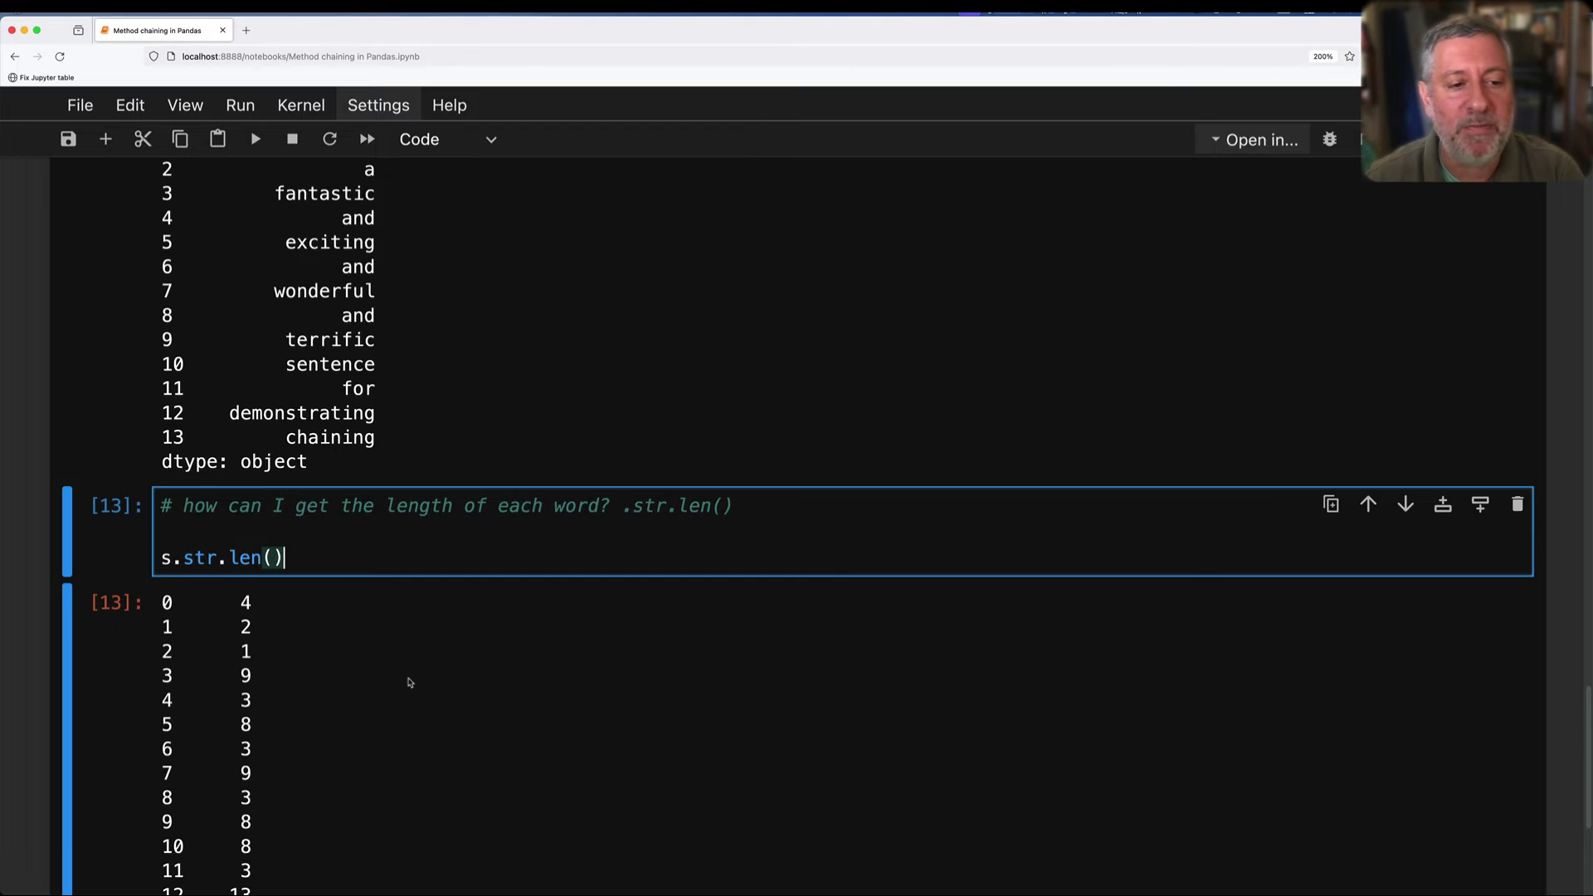
Add a cell asking for words of 4+ characters and run the mask s.str.len() >= 4.
{"action": "key", "text": "b"}
{"action": "key", "text": "Return"}
{"action": "type", "text": "# what if "}
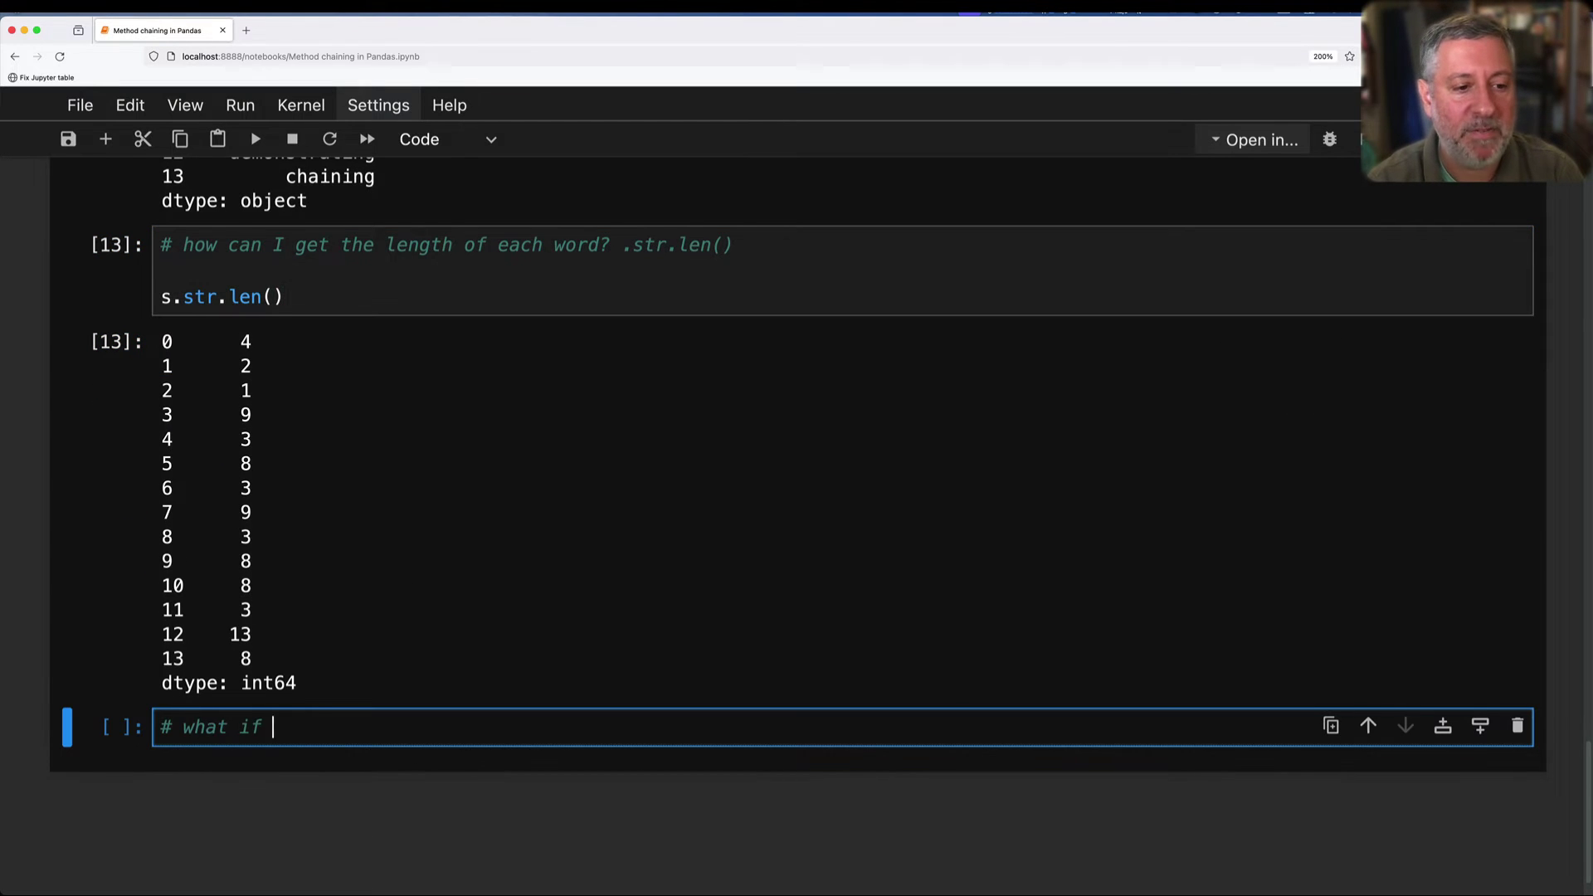
{"action": "type", "text": "I want all of the words that "}
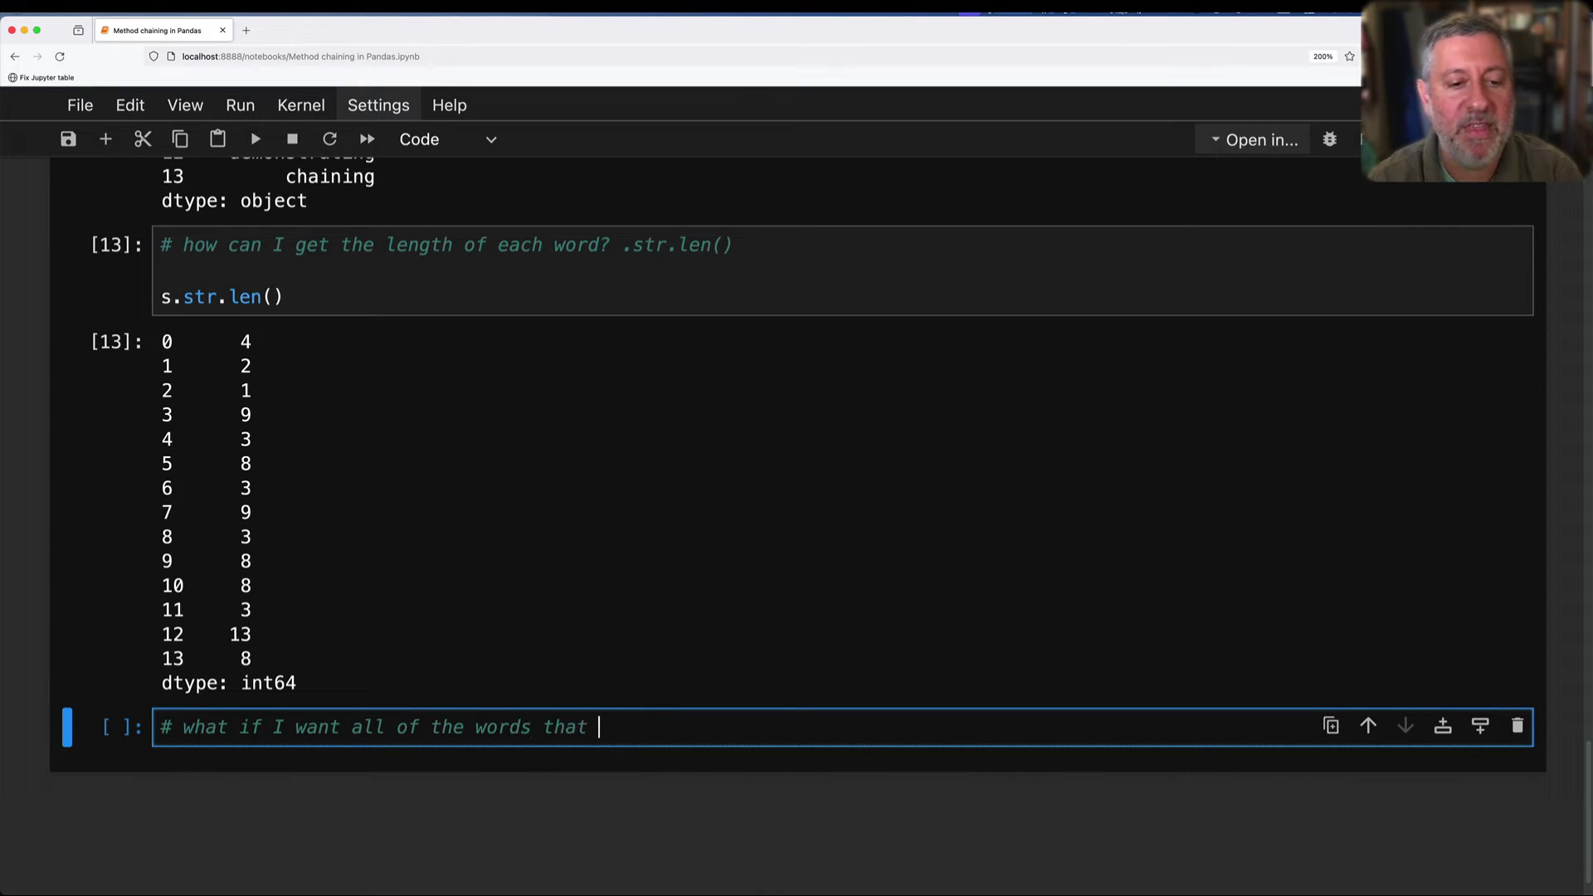
{"action": "type", "text": "are >= 4 in"}
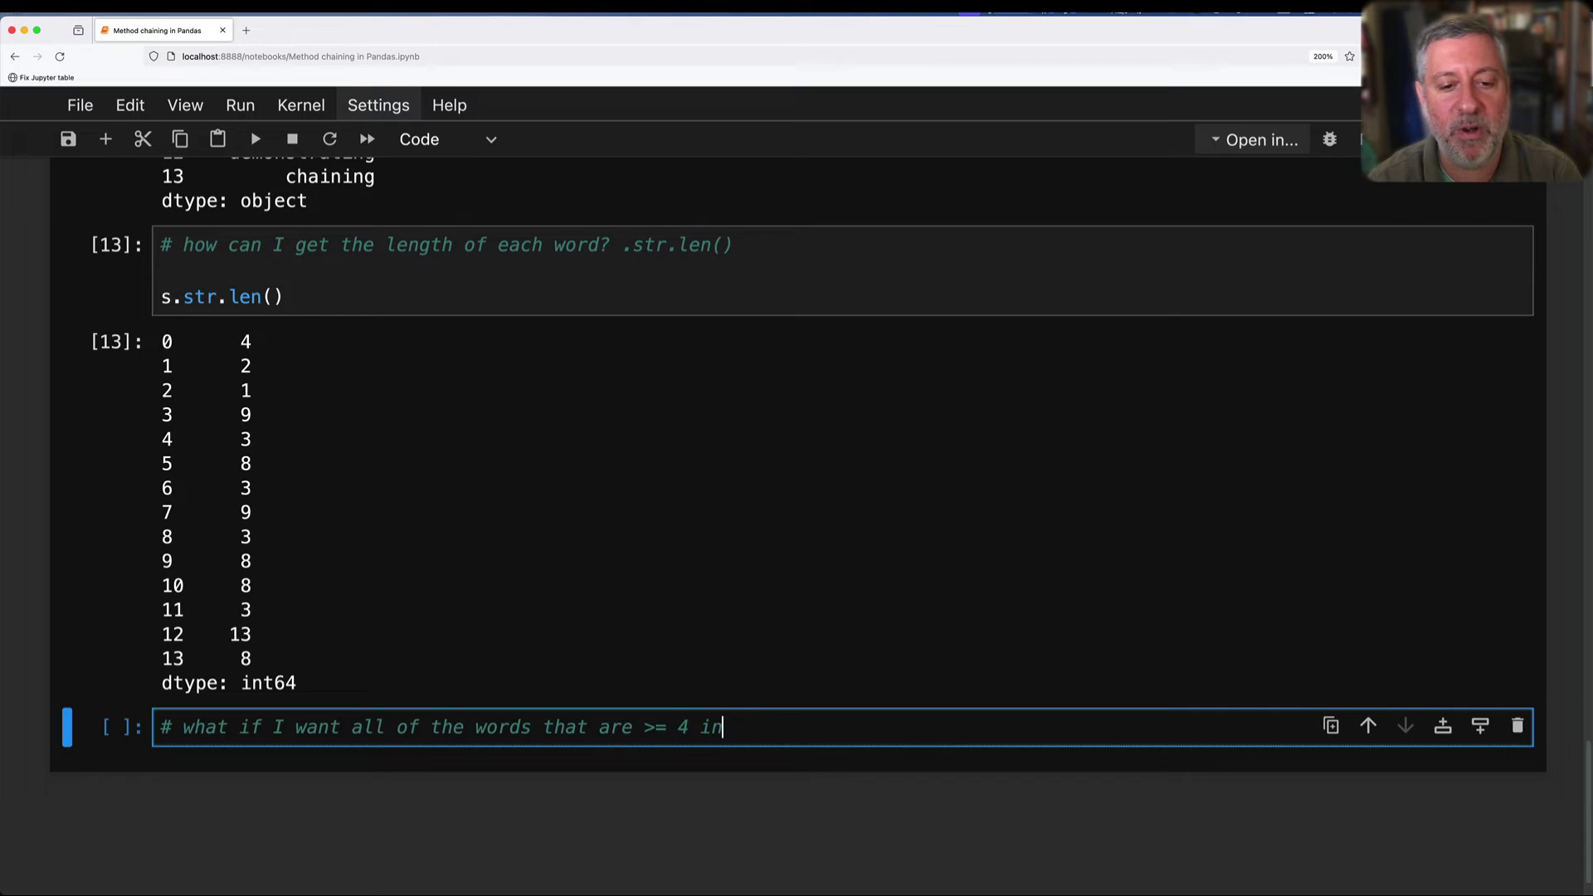
{"action": "type", "text": " length?"}
{"action": "key", "text": "Return"}
{"action": "key", "text": "Return"}
{"action": "type", "text": "s"}
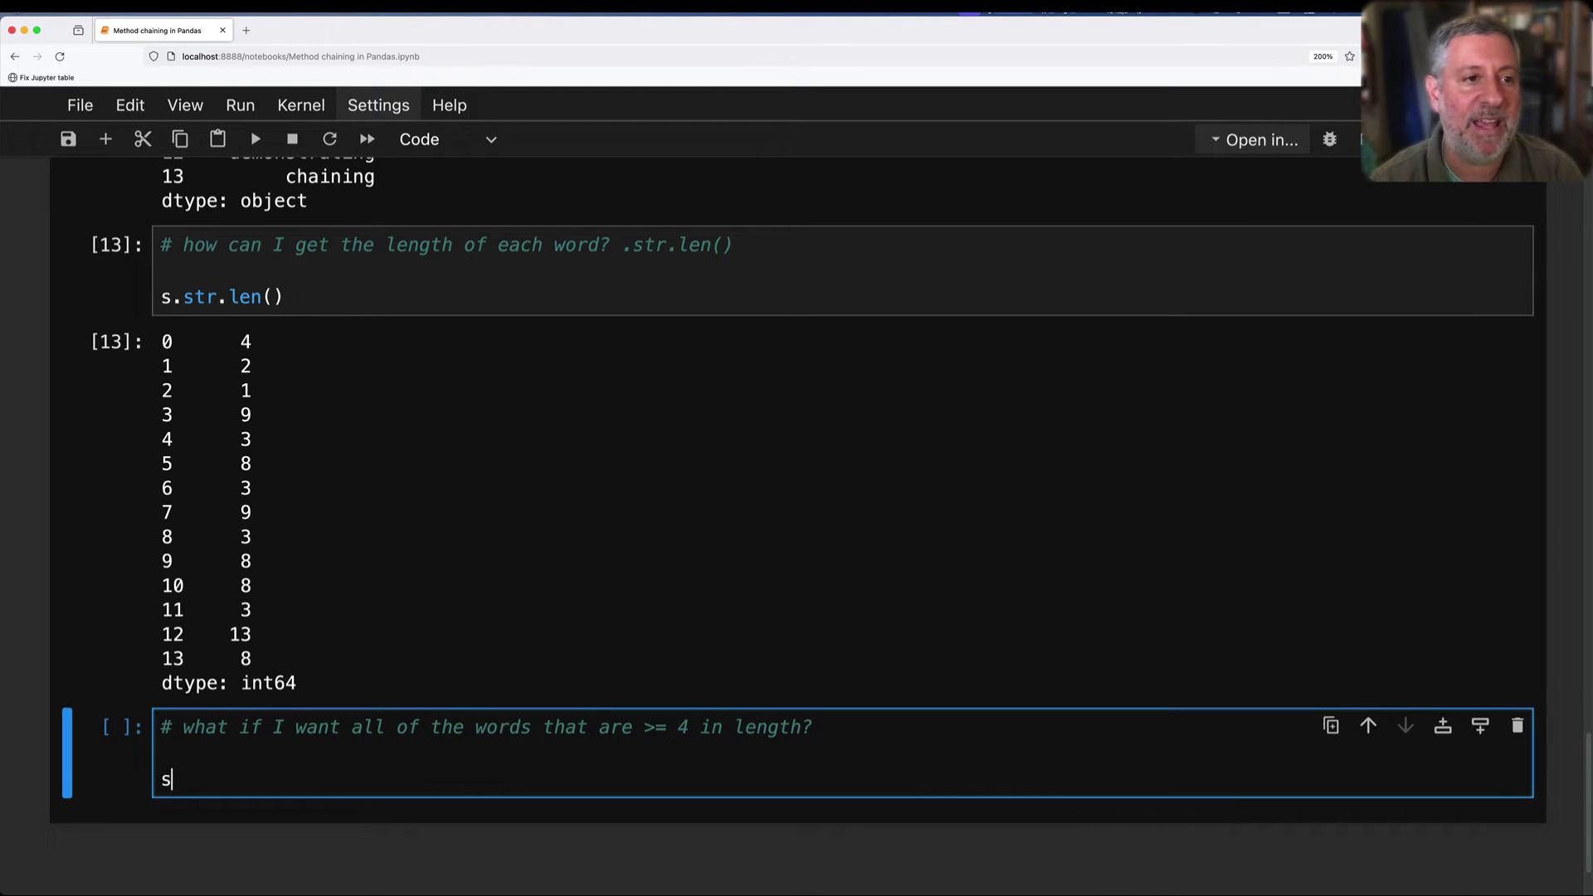
{"action": "type", "text": ".str.len("}
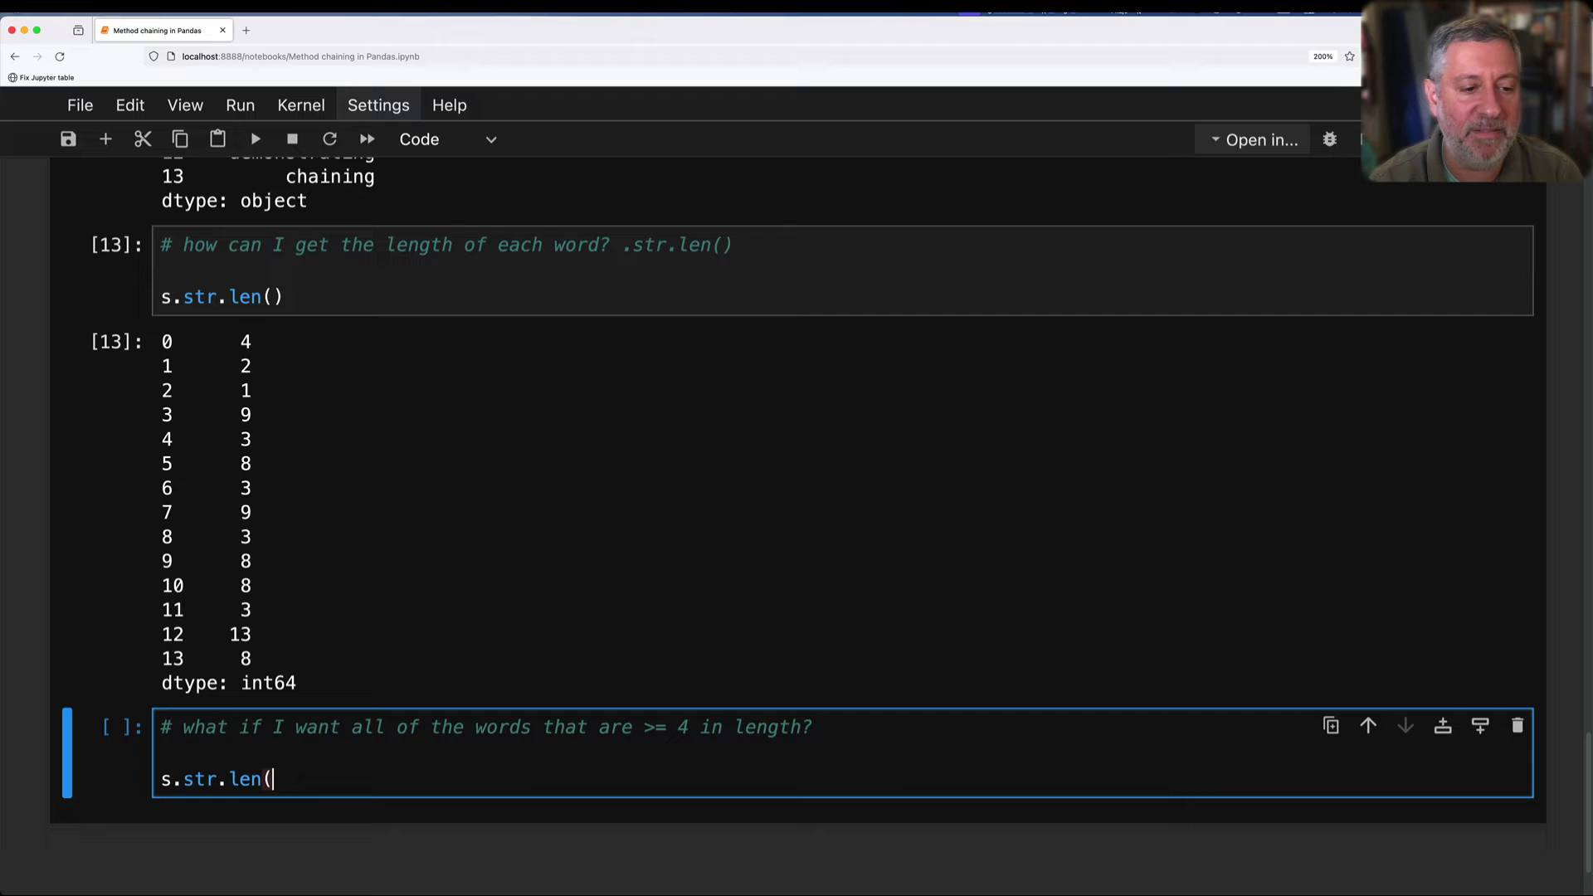
{"action": "type", "text": ") >= 4"}
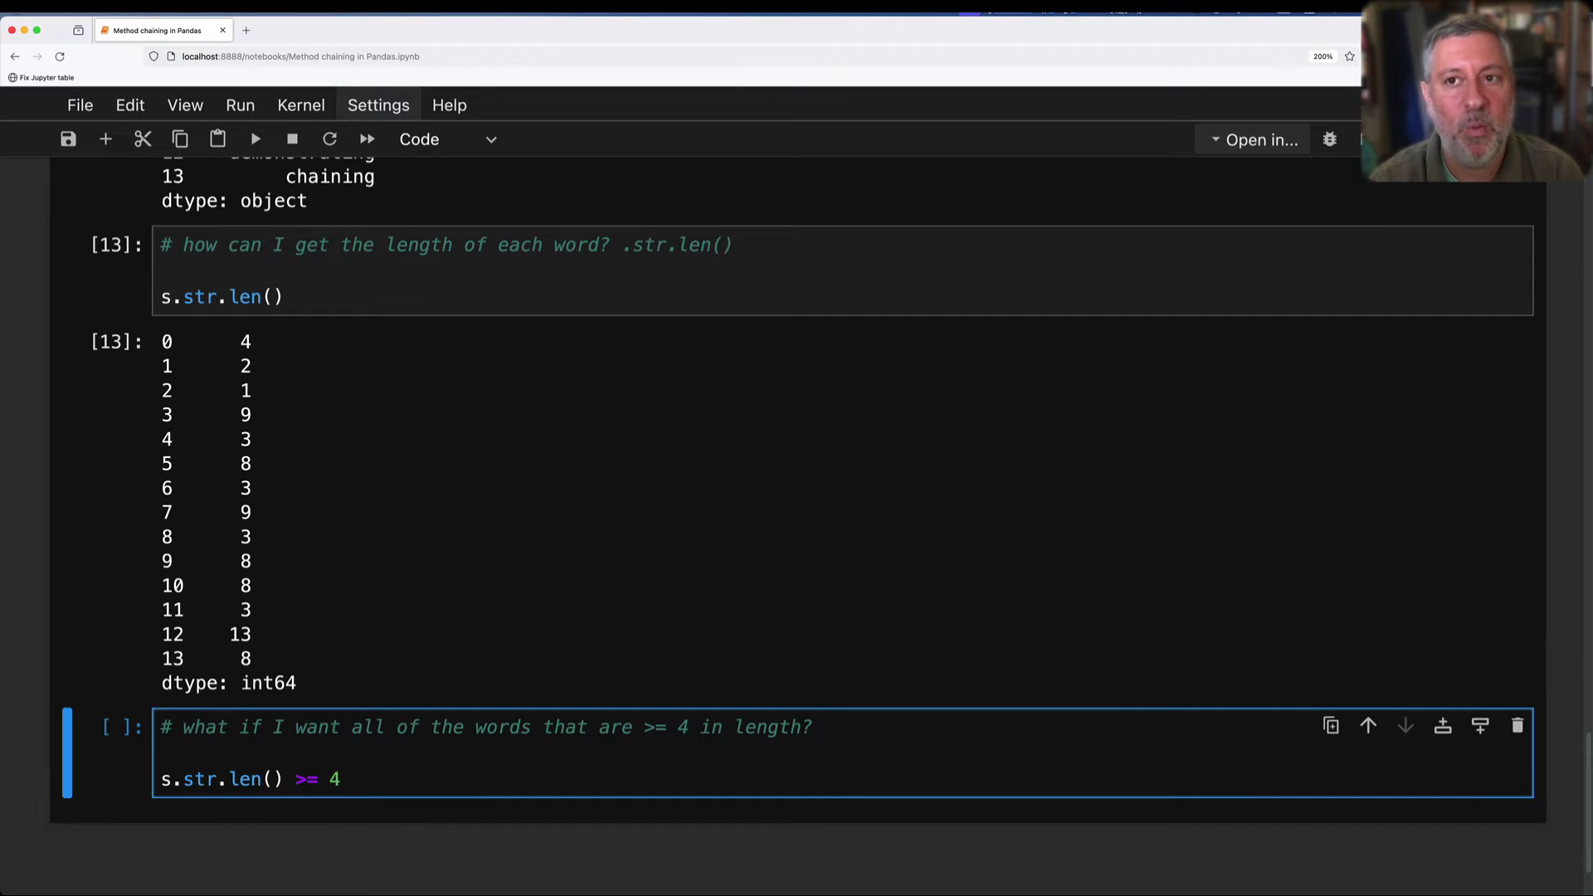
{"action": "key", "text": "shift+Return"}
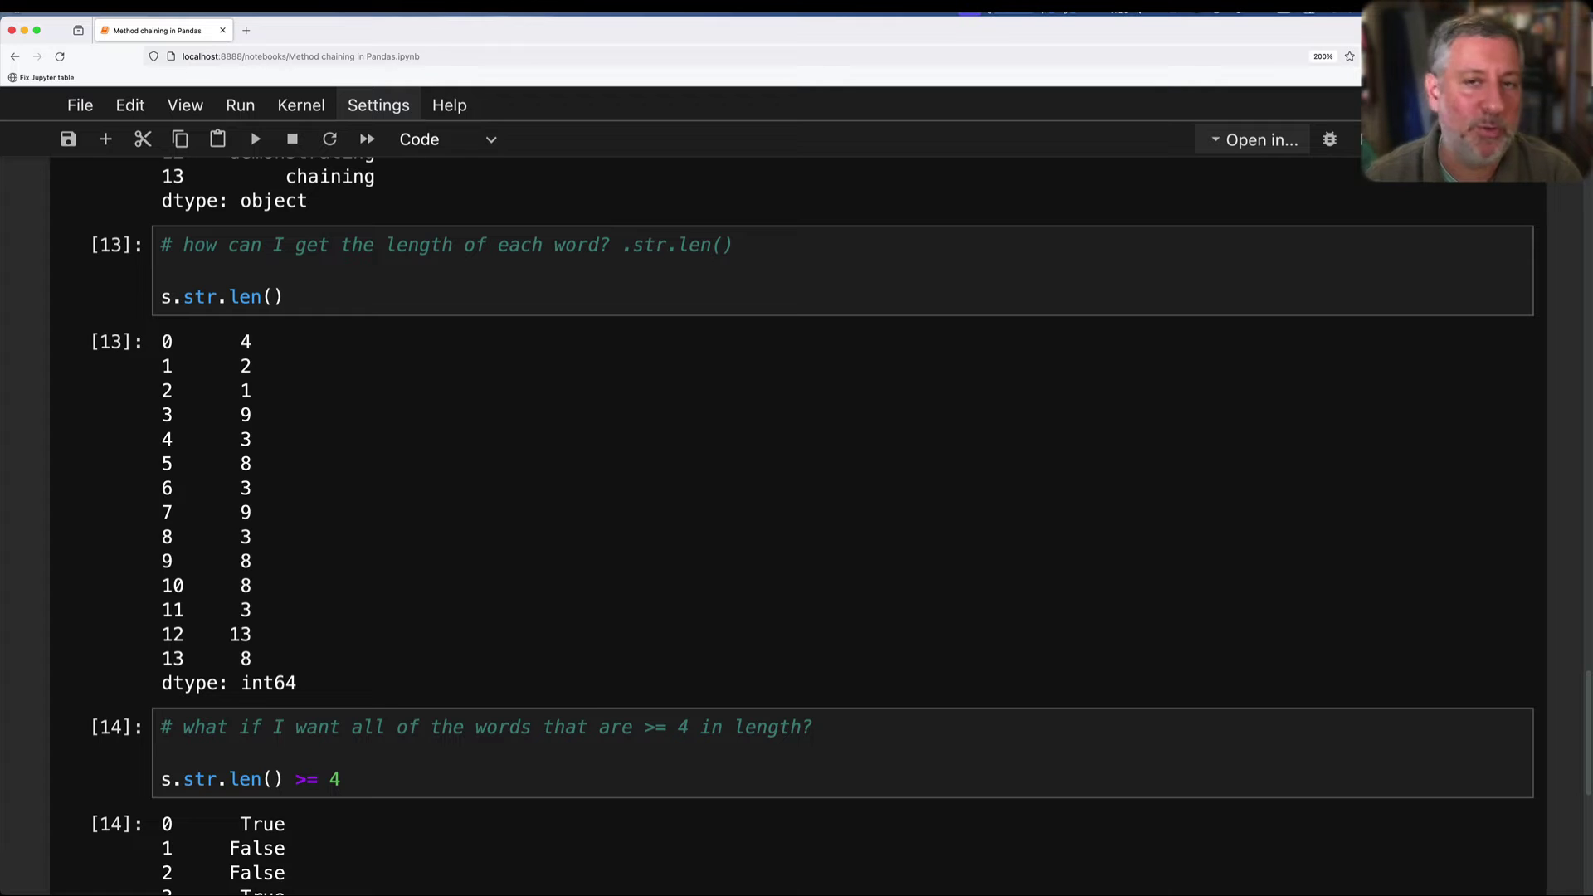
{"action": "scroll", "coordinate": [410, 721], "scroll_direction": "down", "scroll_amount": 1}
{"action": "scroll", "coordinate": [410, 717], "scroll_direction": "down", "scroll_amount": 2}
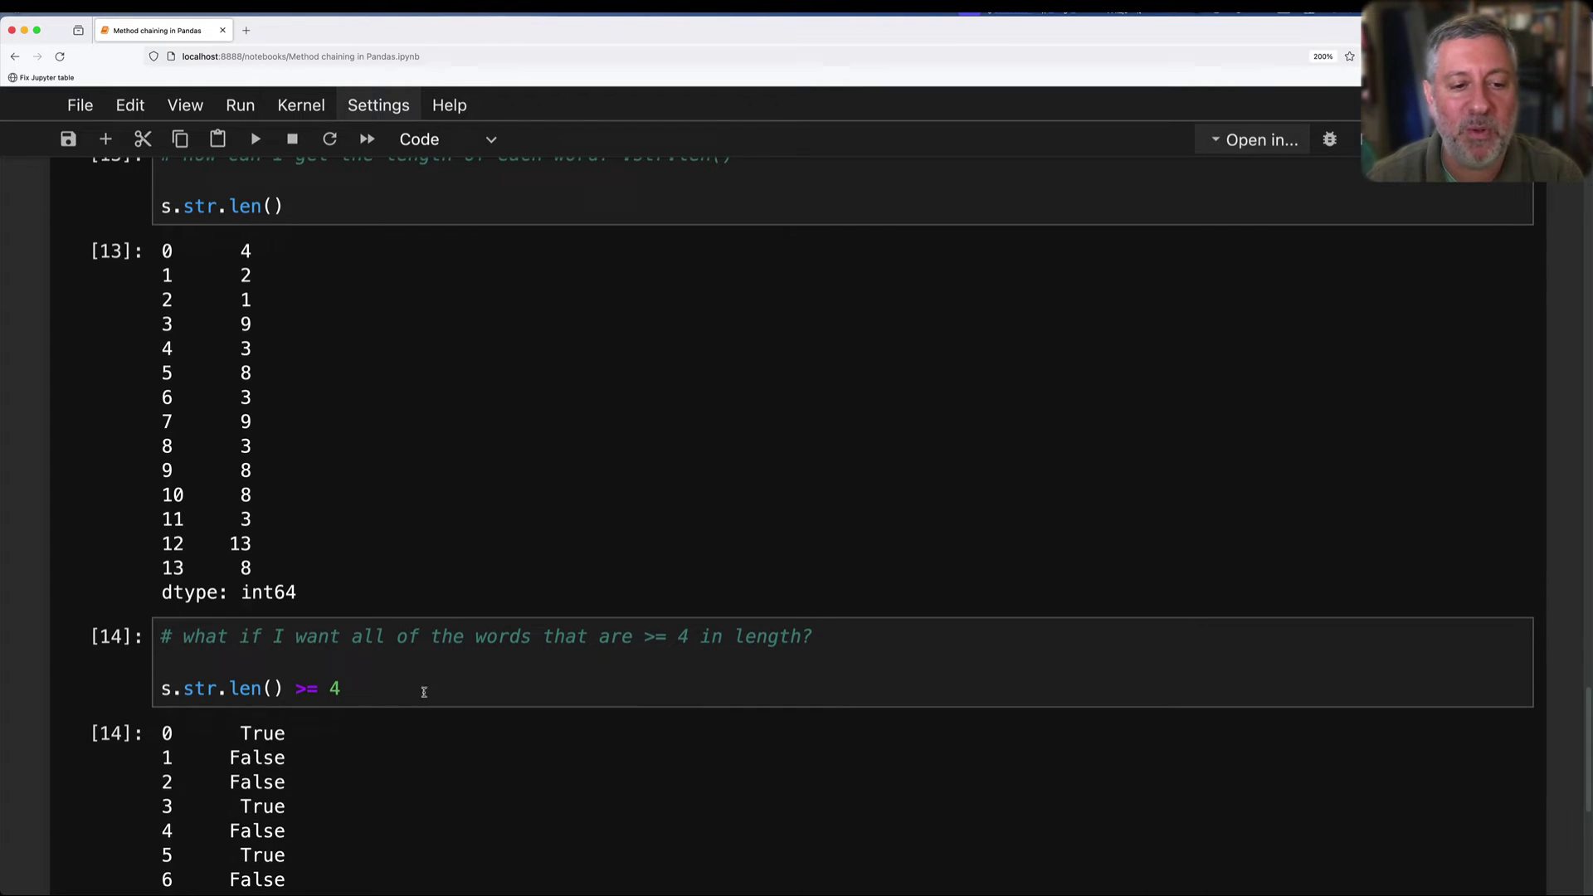
Wrap the mask in s.loc[...], rerun to list eight words, and add an empty cell below.
{"action": "left_click", "coordinate": [424, 688]}
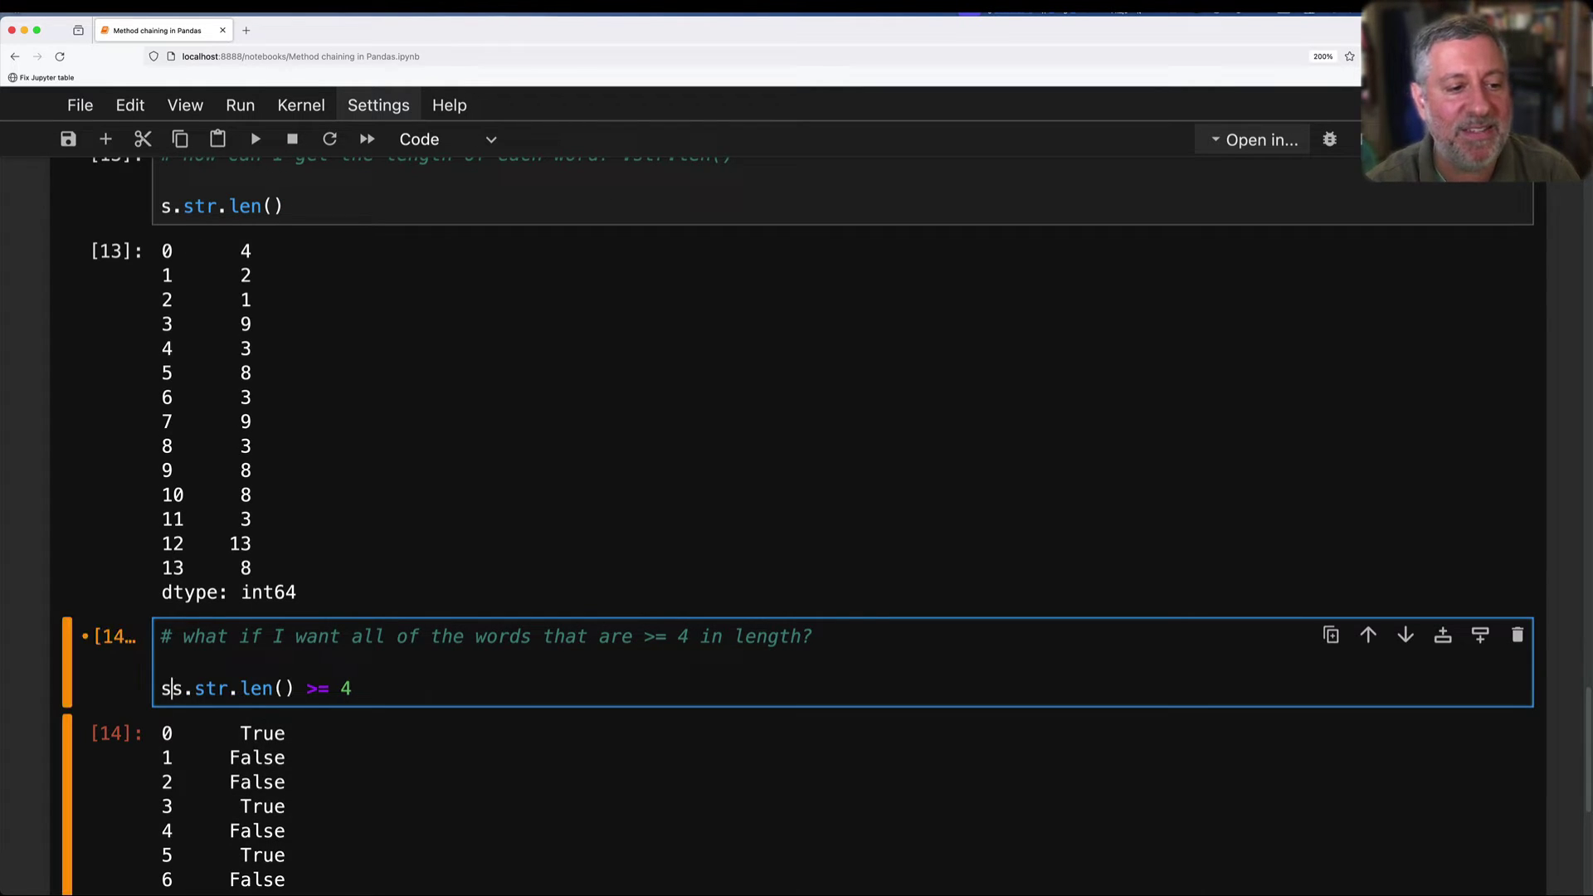
{"action": "type", "text": "s.loc["}
{"action": "key", "text": "End"}
{"action": "type", "text": "]"}
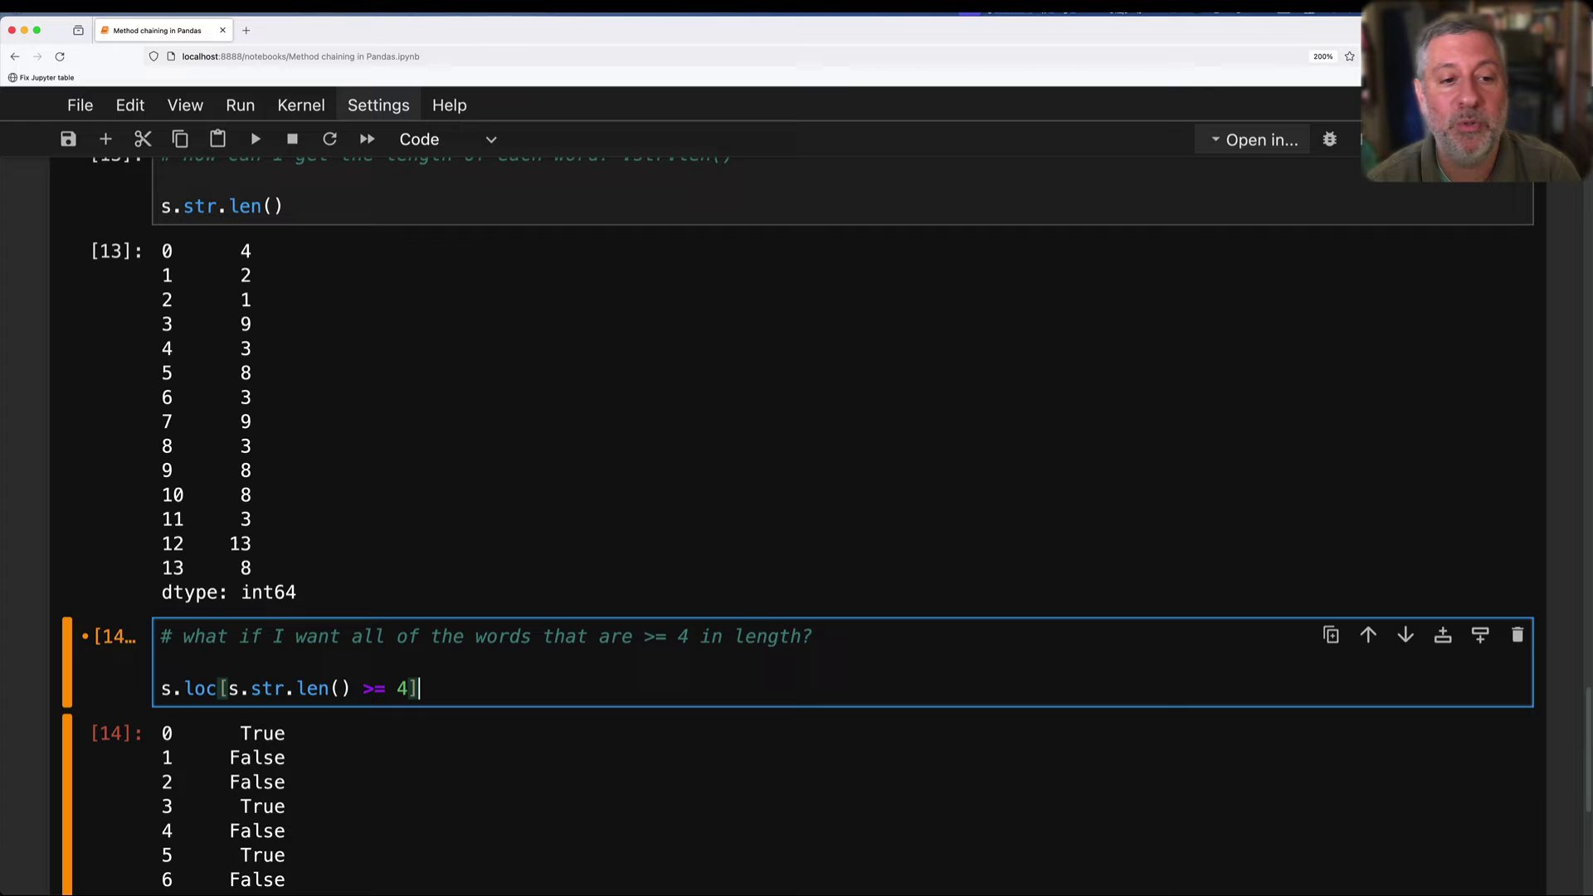
{"action": "key", "text": "ctrl+Return"}
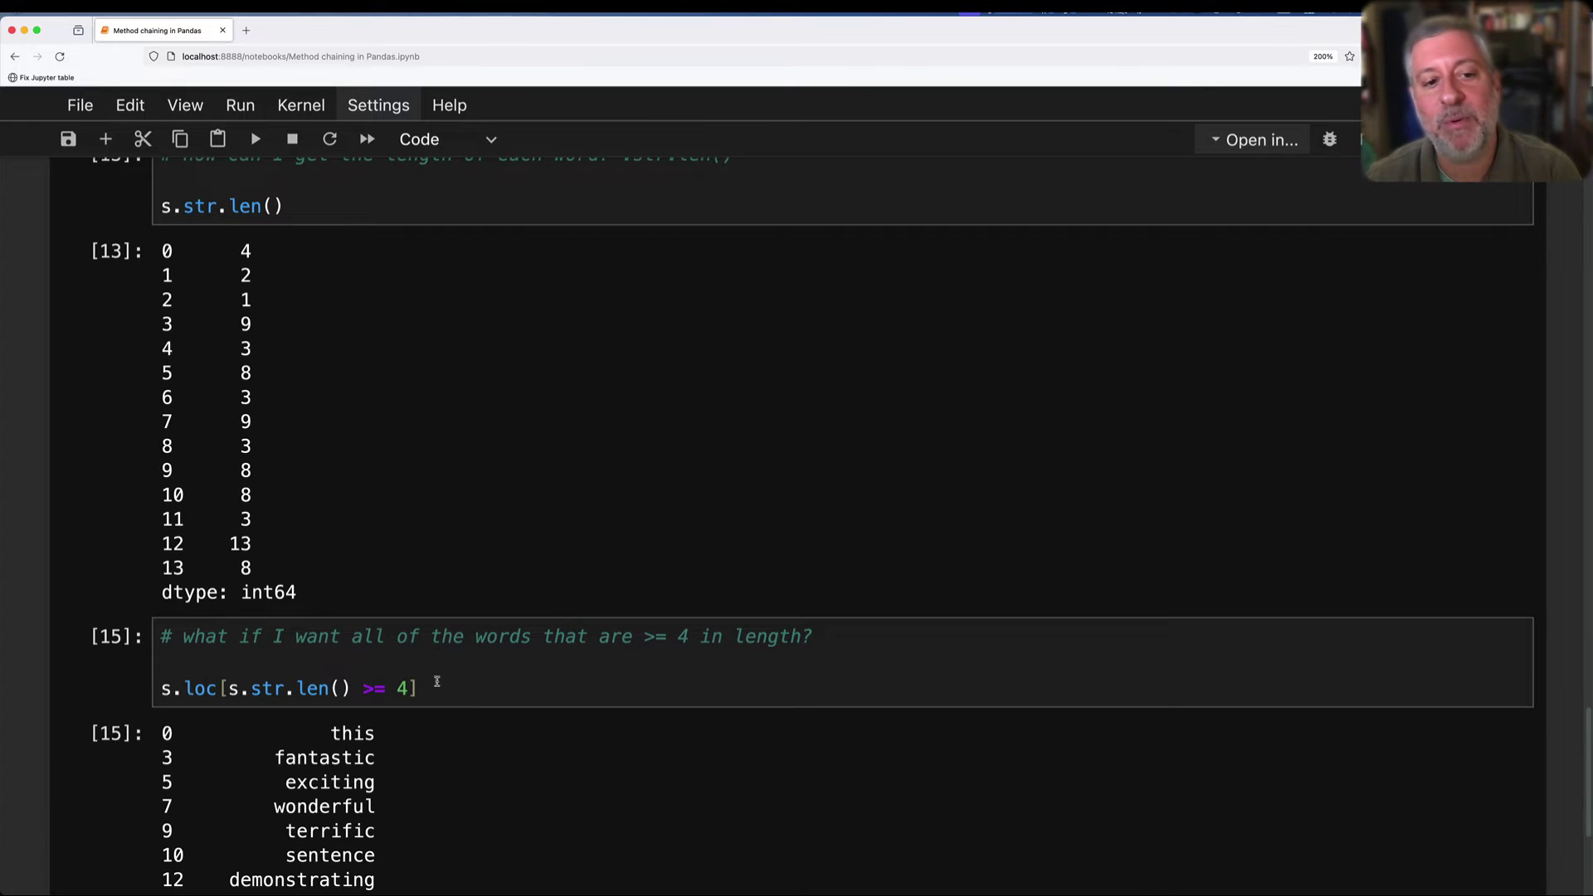
{"action": "key", "text": "b"}
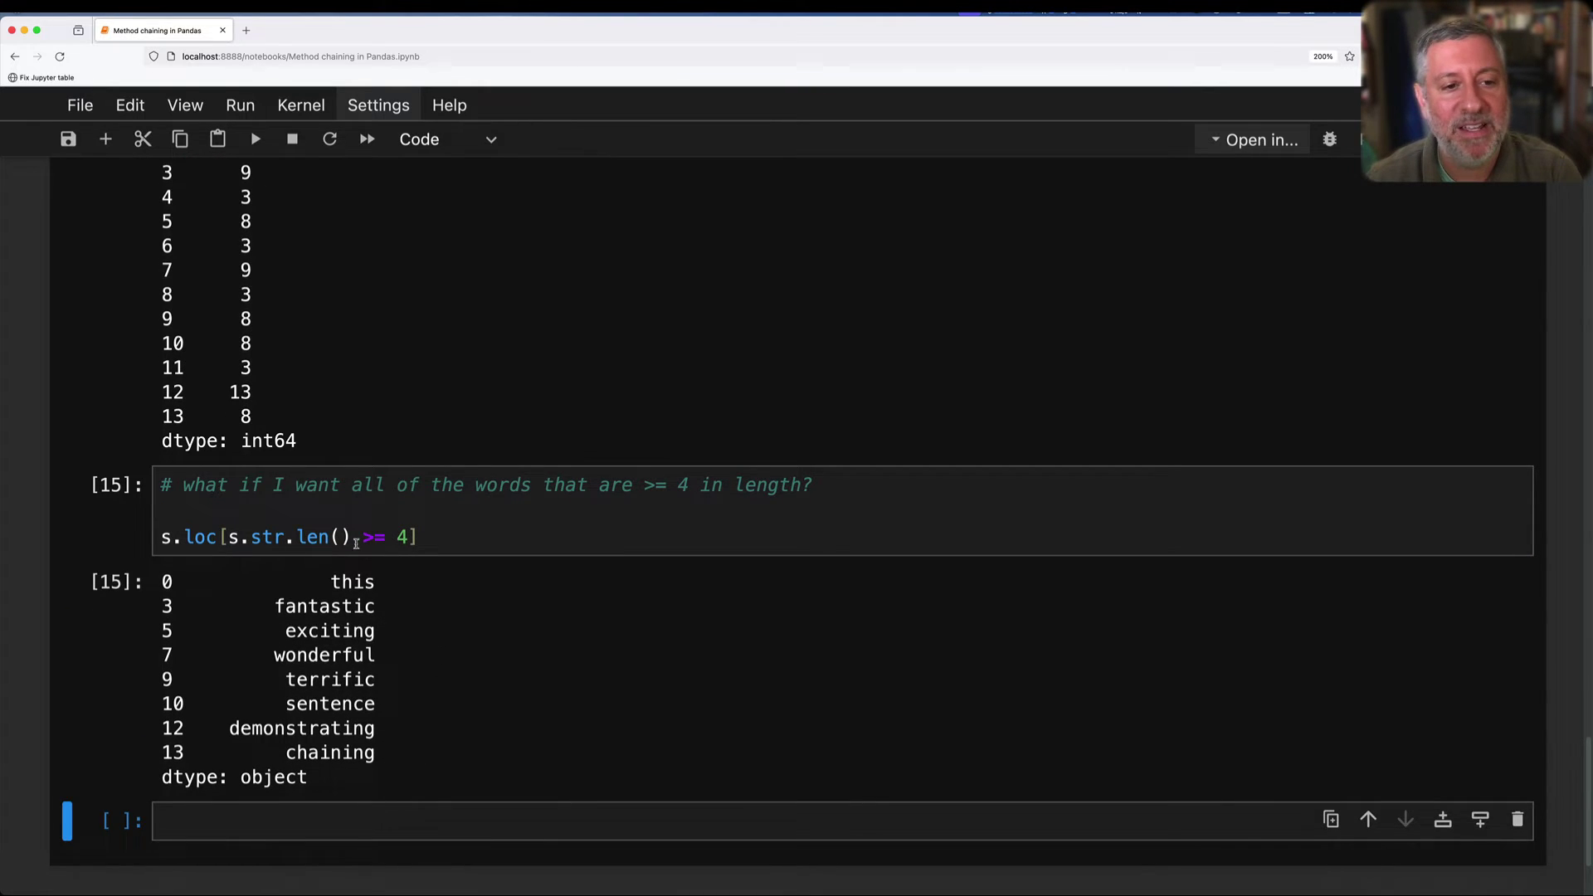
Add a comment asking for words with at least 3 vowels.
{"action": "left_click", "coordinate": [423, 819]}
{"action": "type", "text": "# what"}
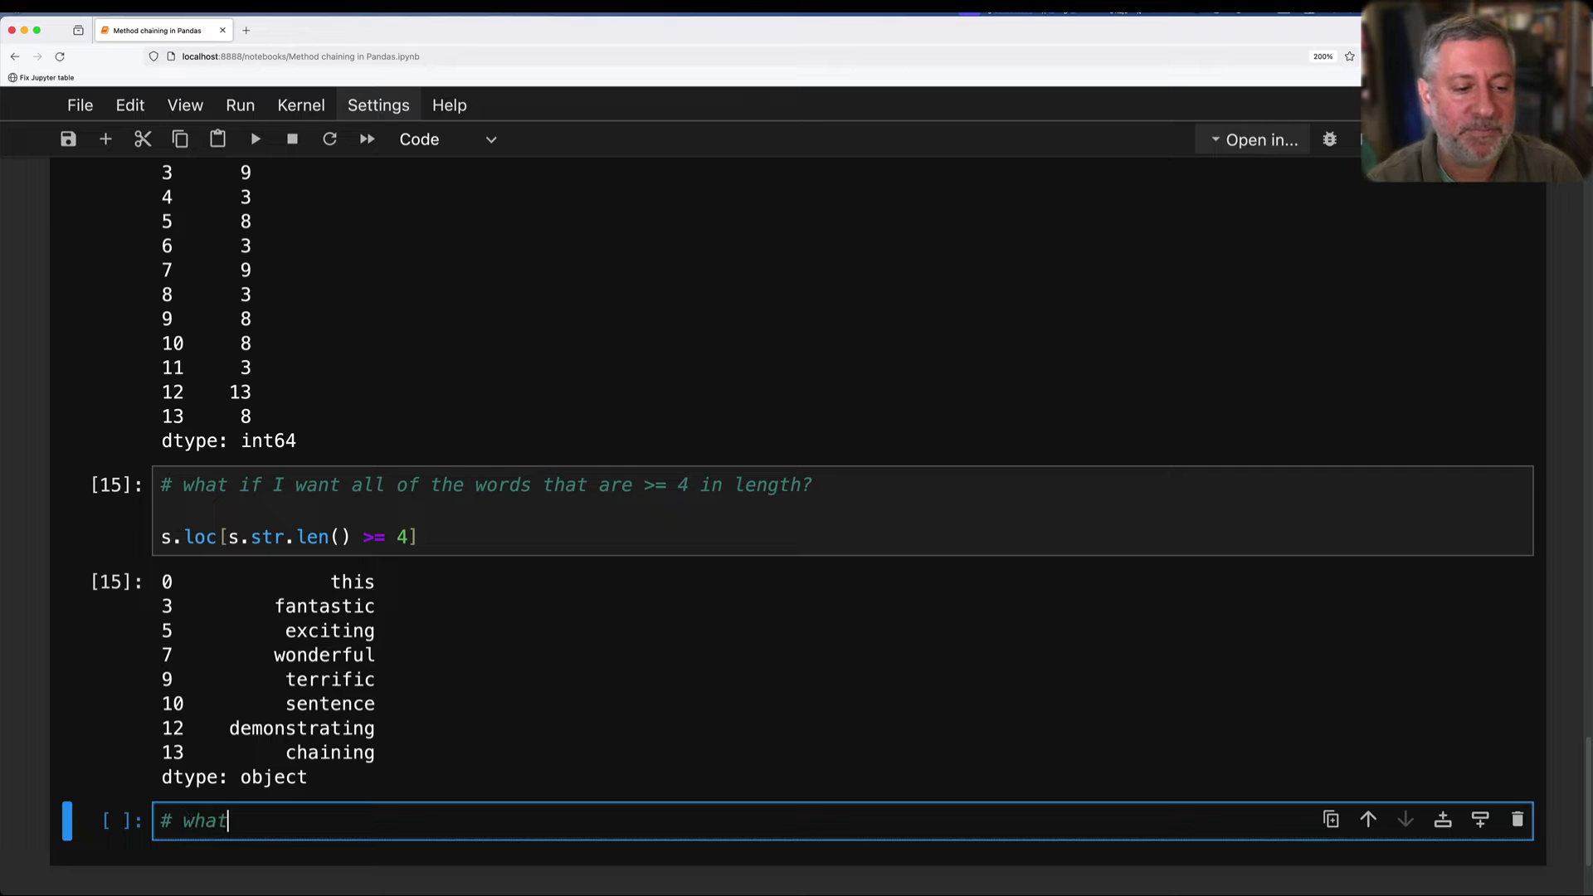
{"action": "type", "text": " if I now want only those words in "}
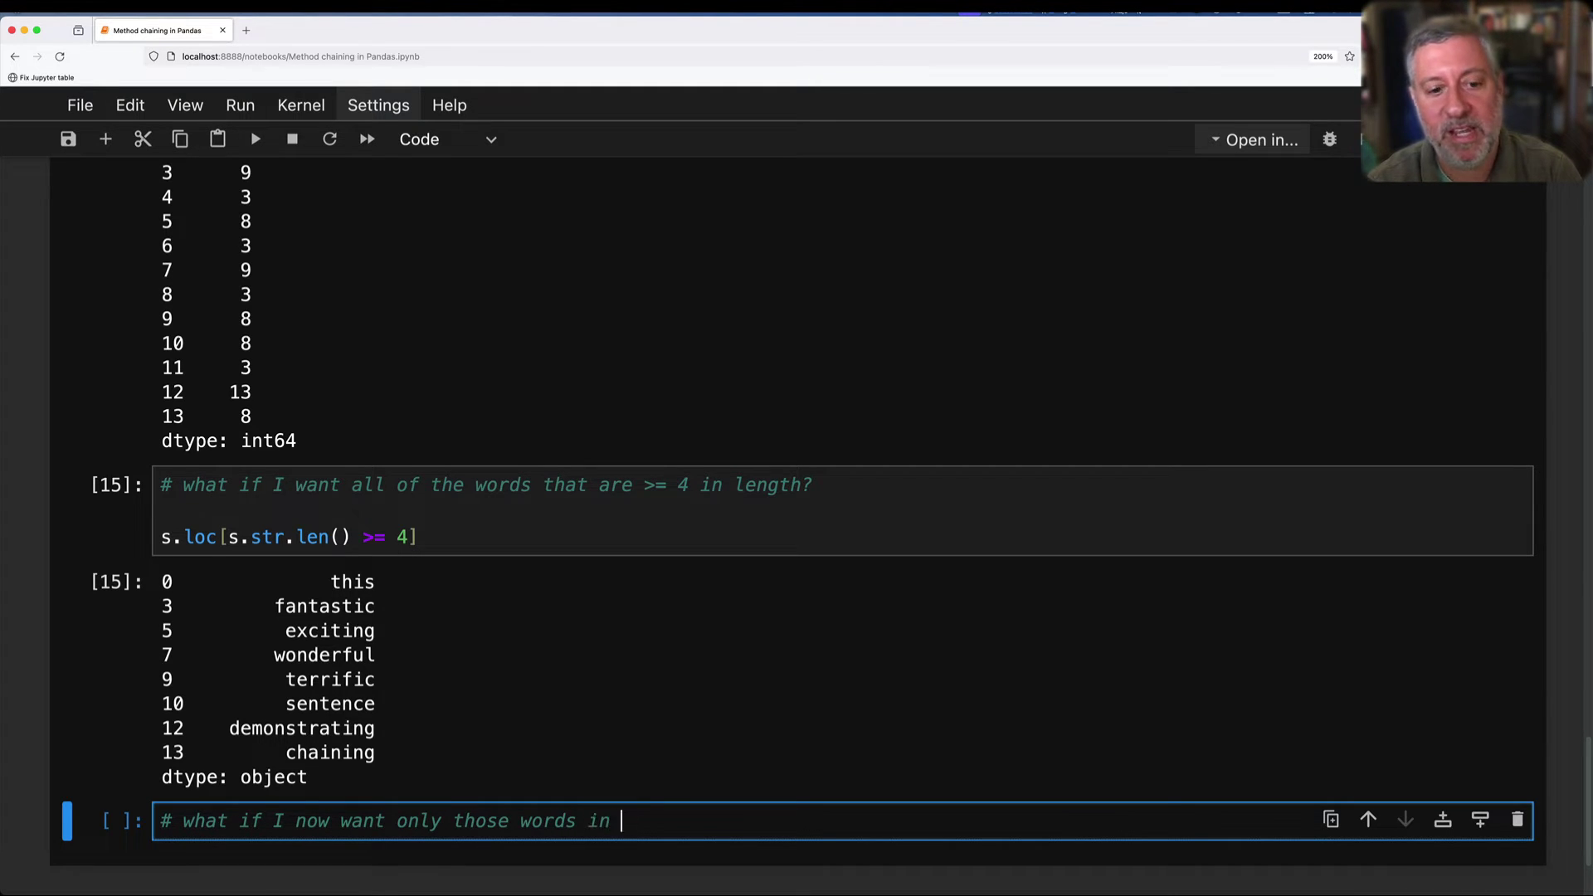
{"action": "type", "text": "wich"}
{"action": "key", "text": "BackSpace"}
{"action": "key", "text": "BackSpace"}
{"action": "key", "text": "BackSpace"}
{"action": "type", "text": "hich we have at"}
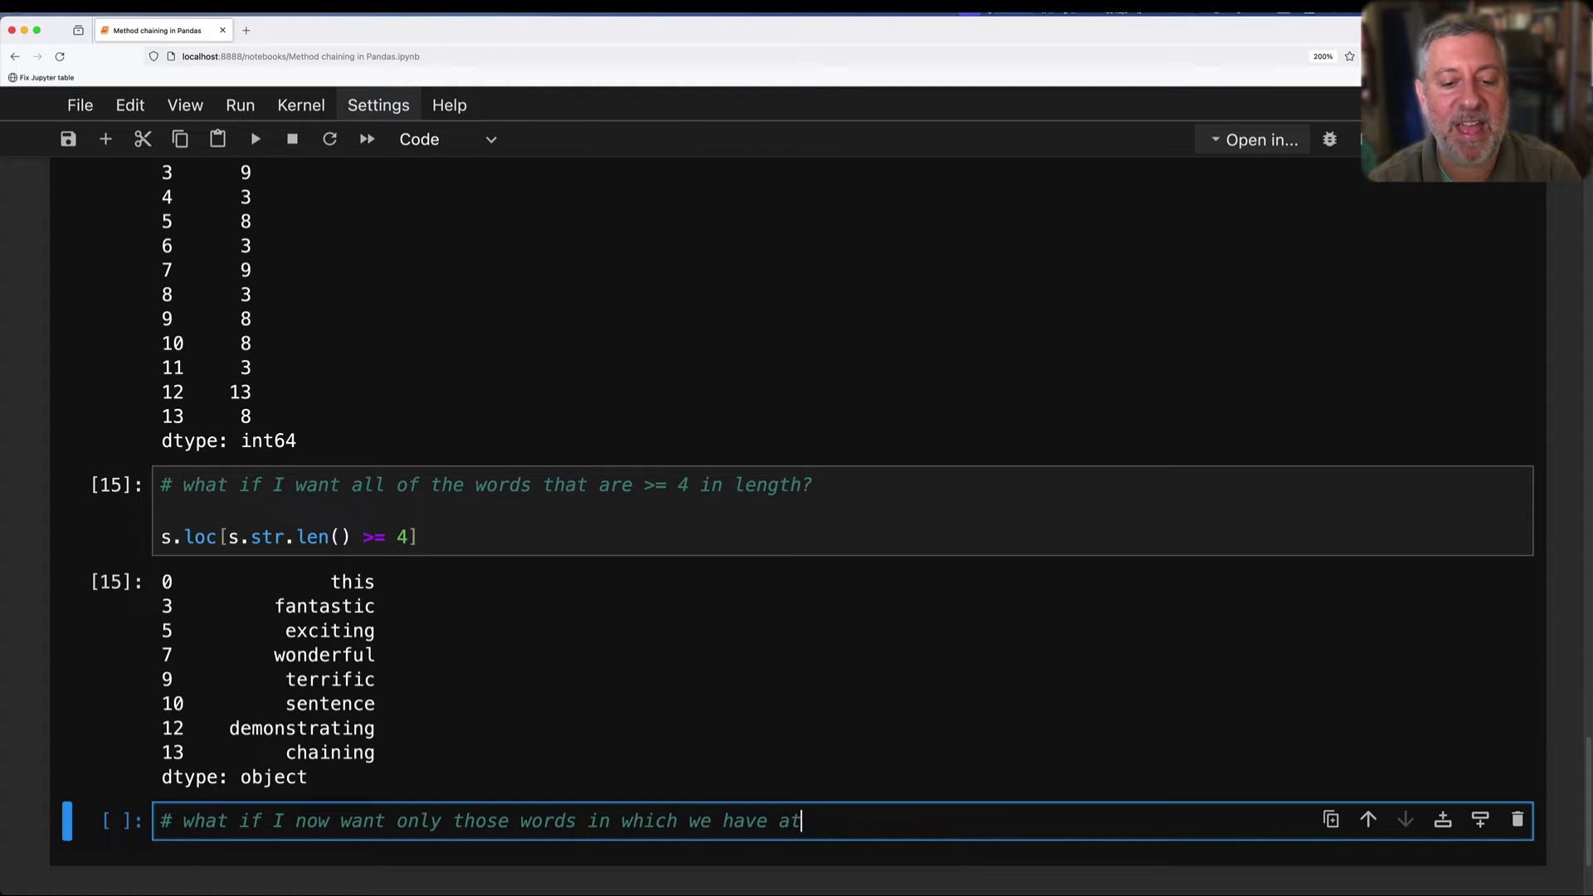
{"action": "type", "text": " least 3 vowels?"}
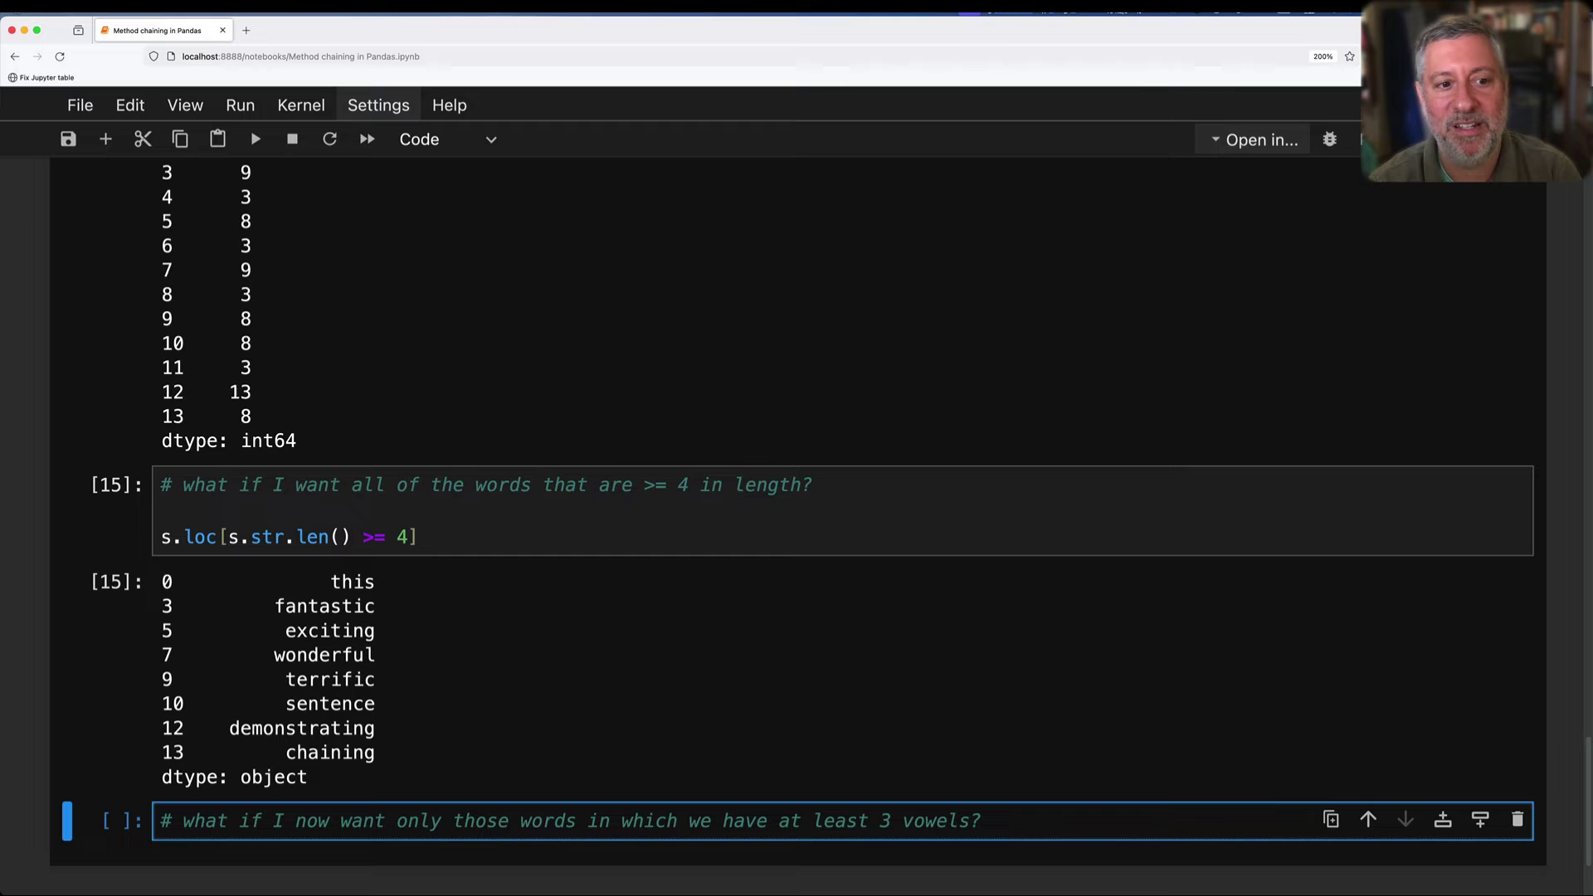
{"action": "key", "text": "Return"}
{"action": "key", "text": "Return"}
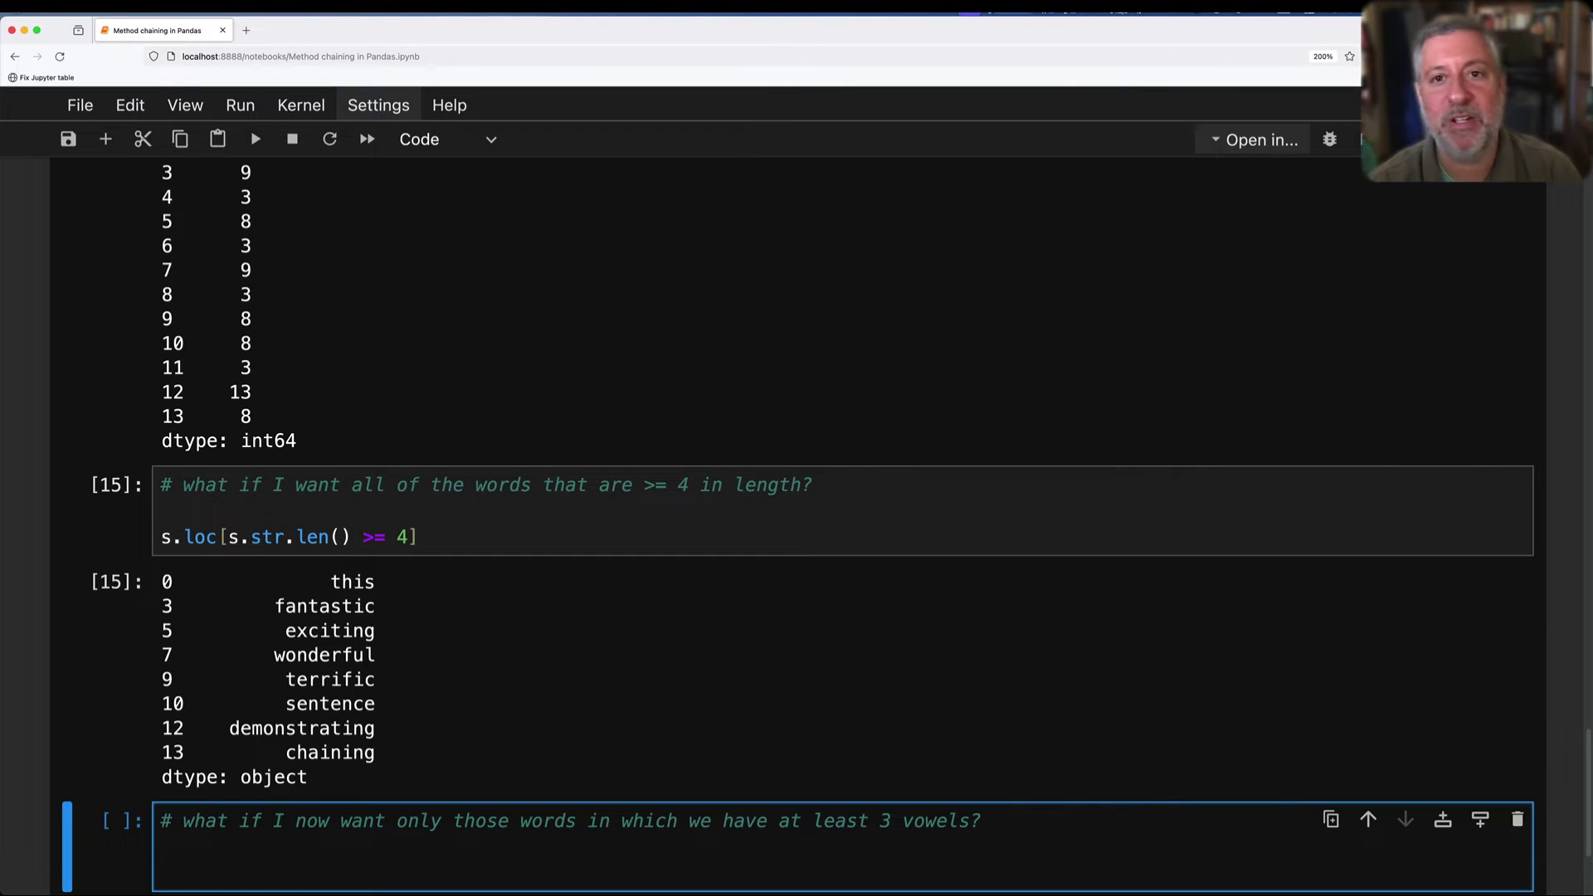
{"action": "type", "text": "def count_vowels("}
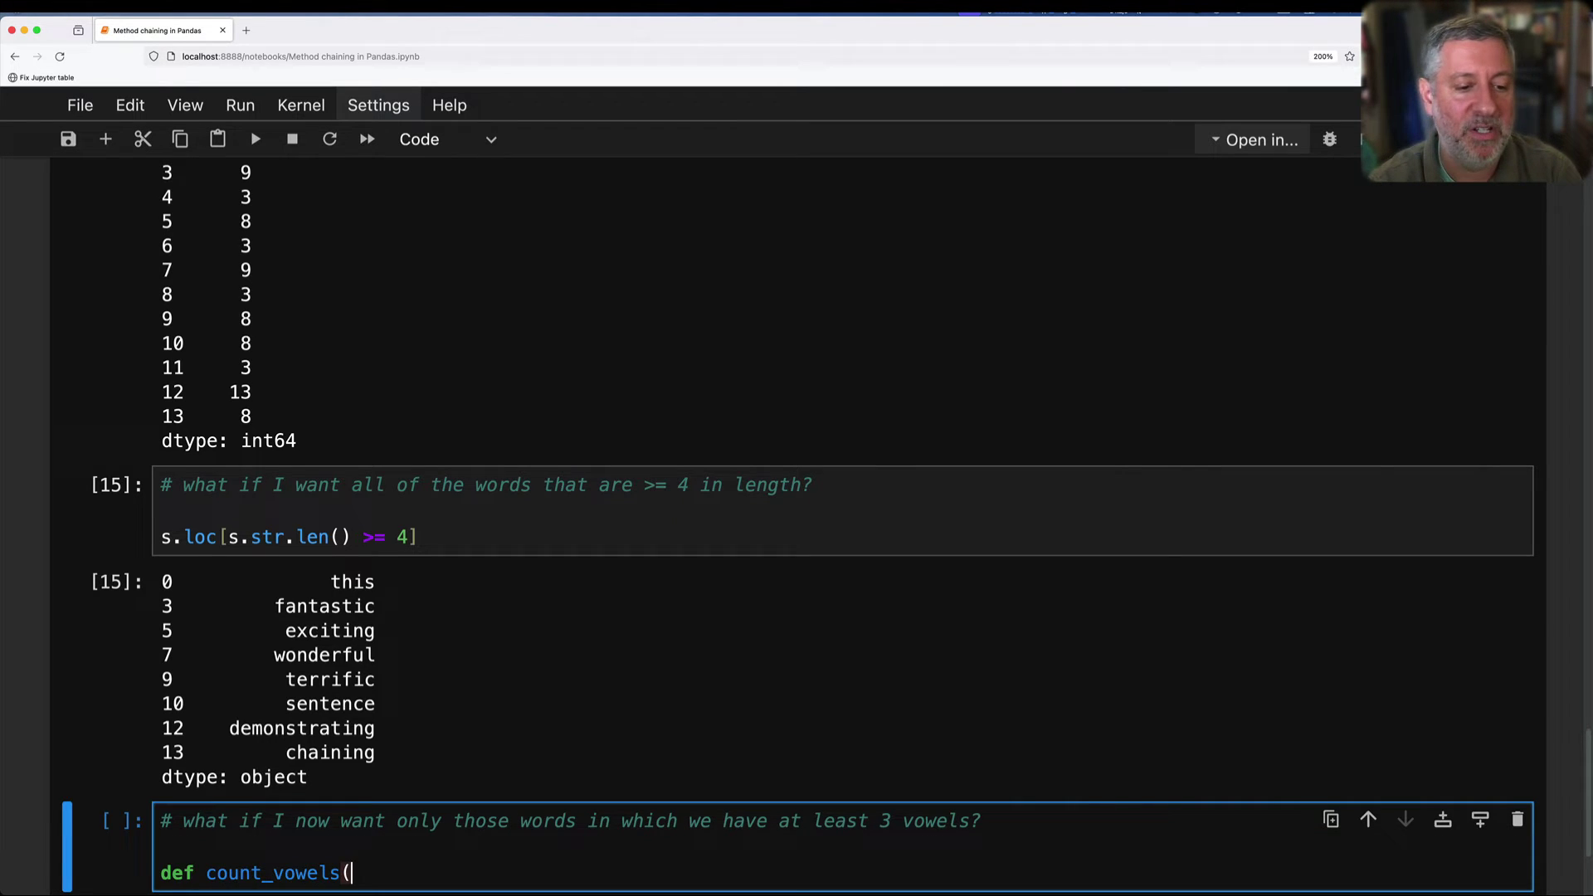
{"action": "type", "text": "one_word):"}
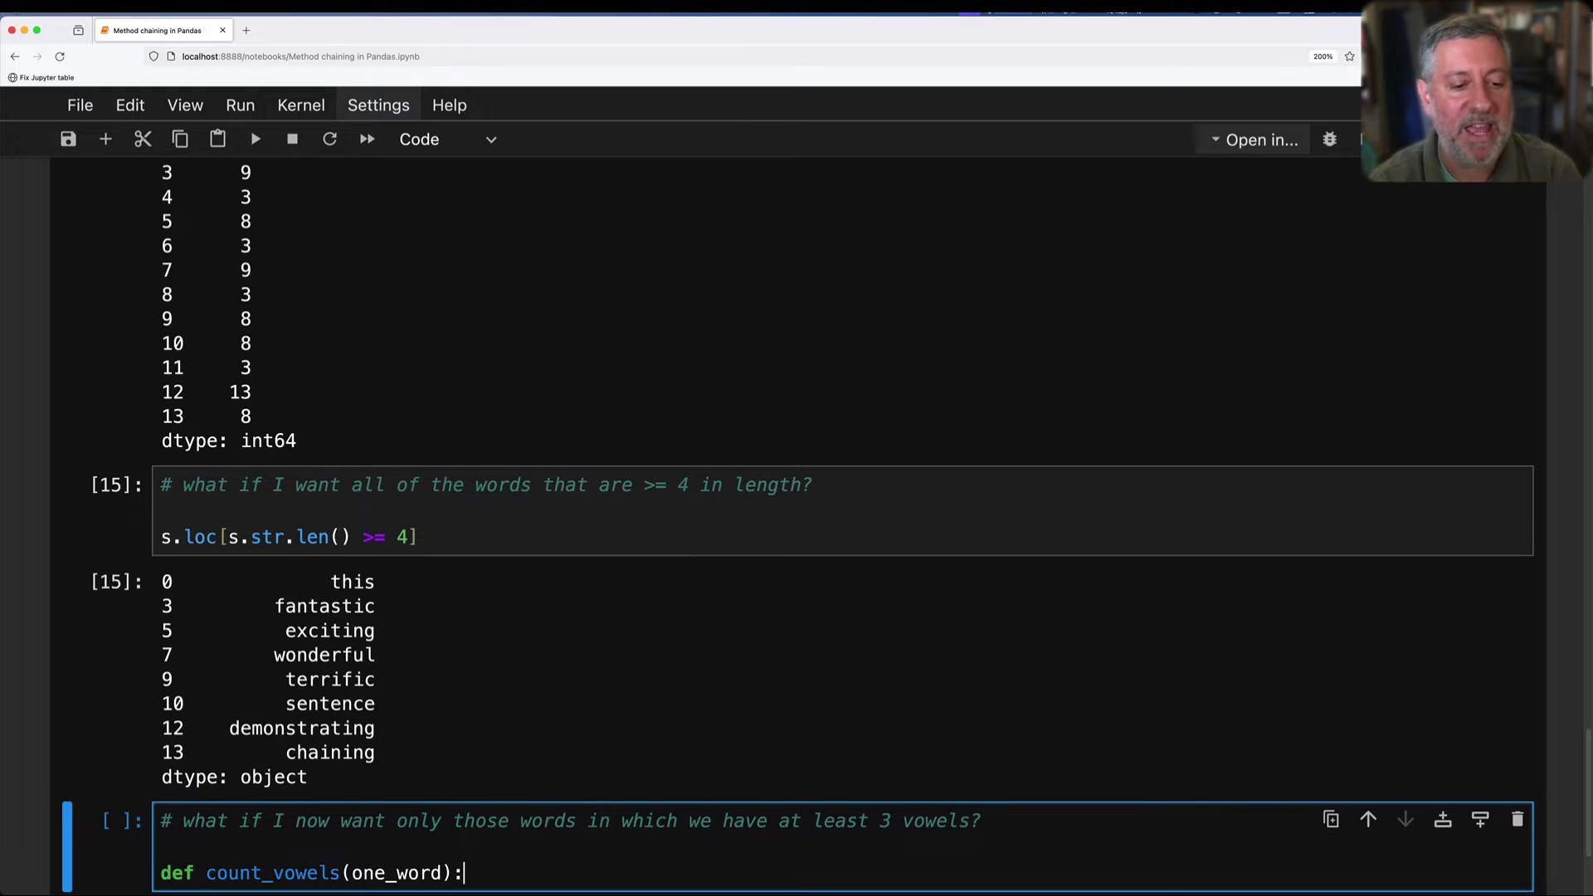
Write count_vowels with a for loop and vowel check that increments a counter, and run it.
{"action": "key", "text": "Return"}
{"action": "type", "text": "total = "}
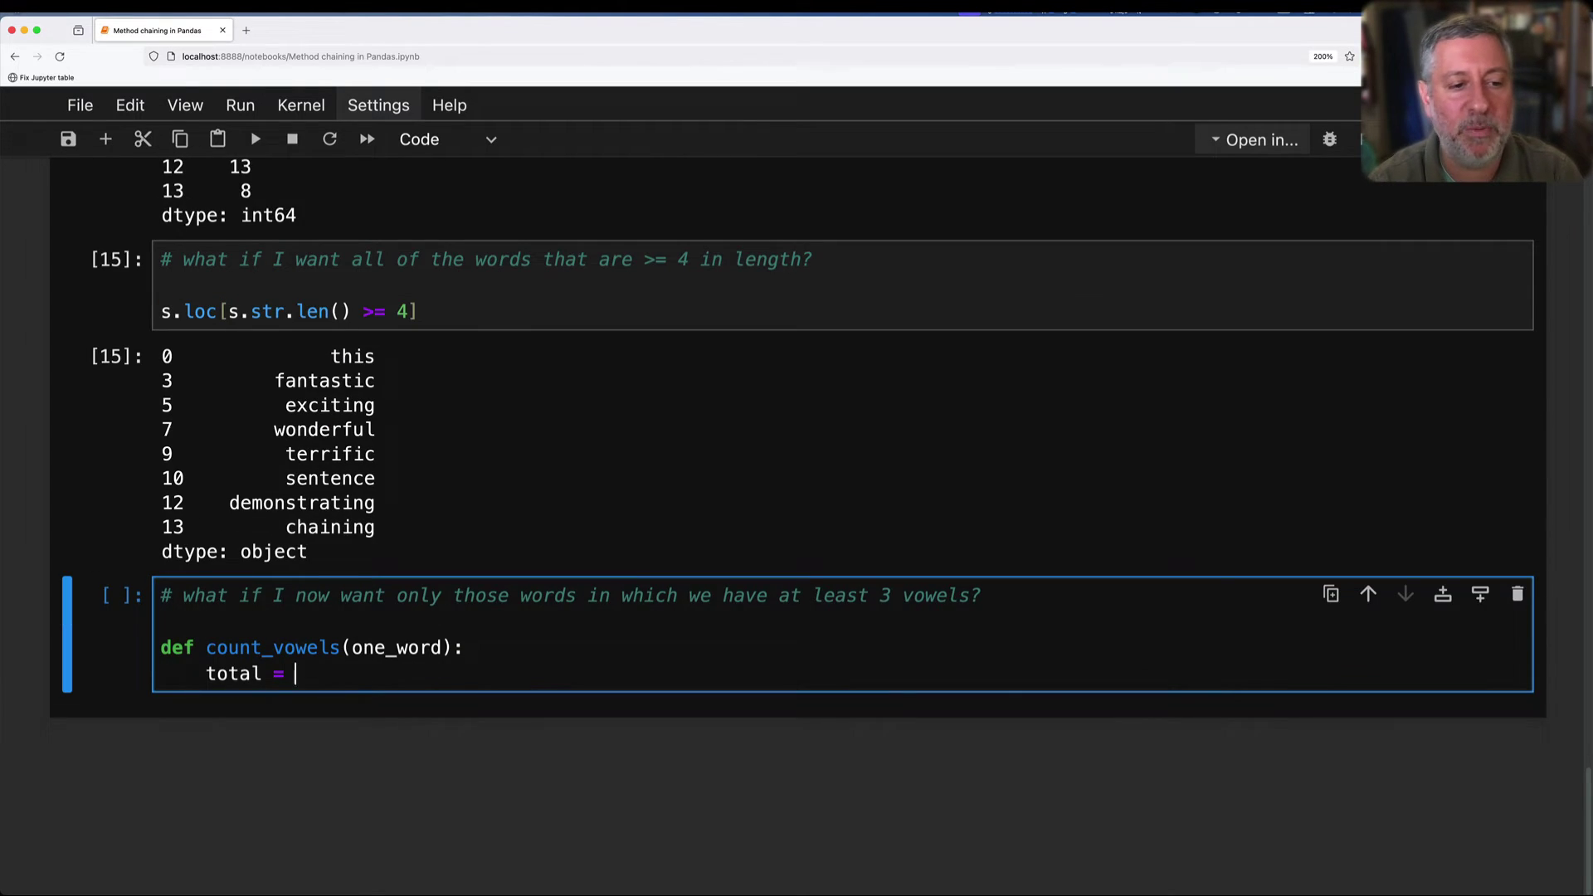
{"action": "type", "text": "0"}
{"action": "key", "text": "Return"}
{"action": "type", "text": "for one_ch"}
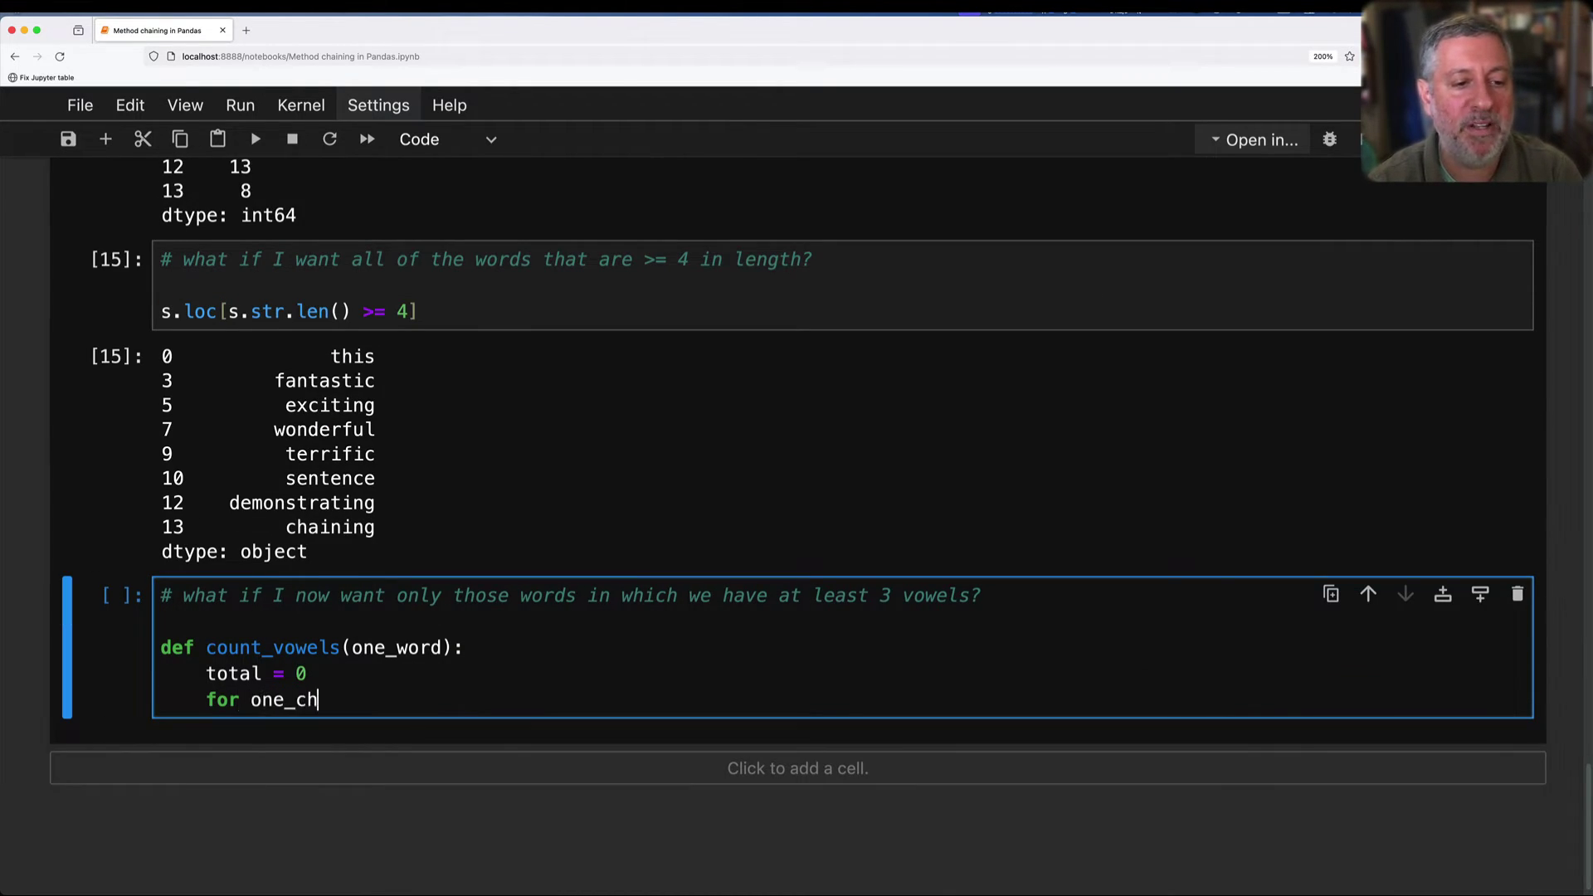
{"action": "type", "text": "aracter in one_word:"}
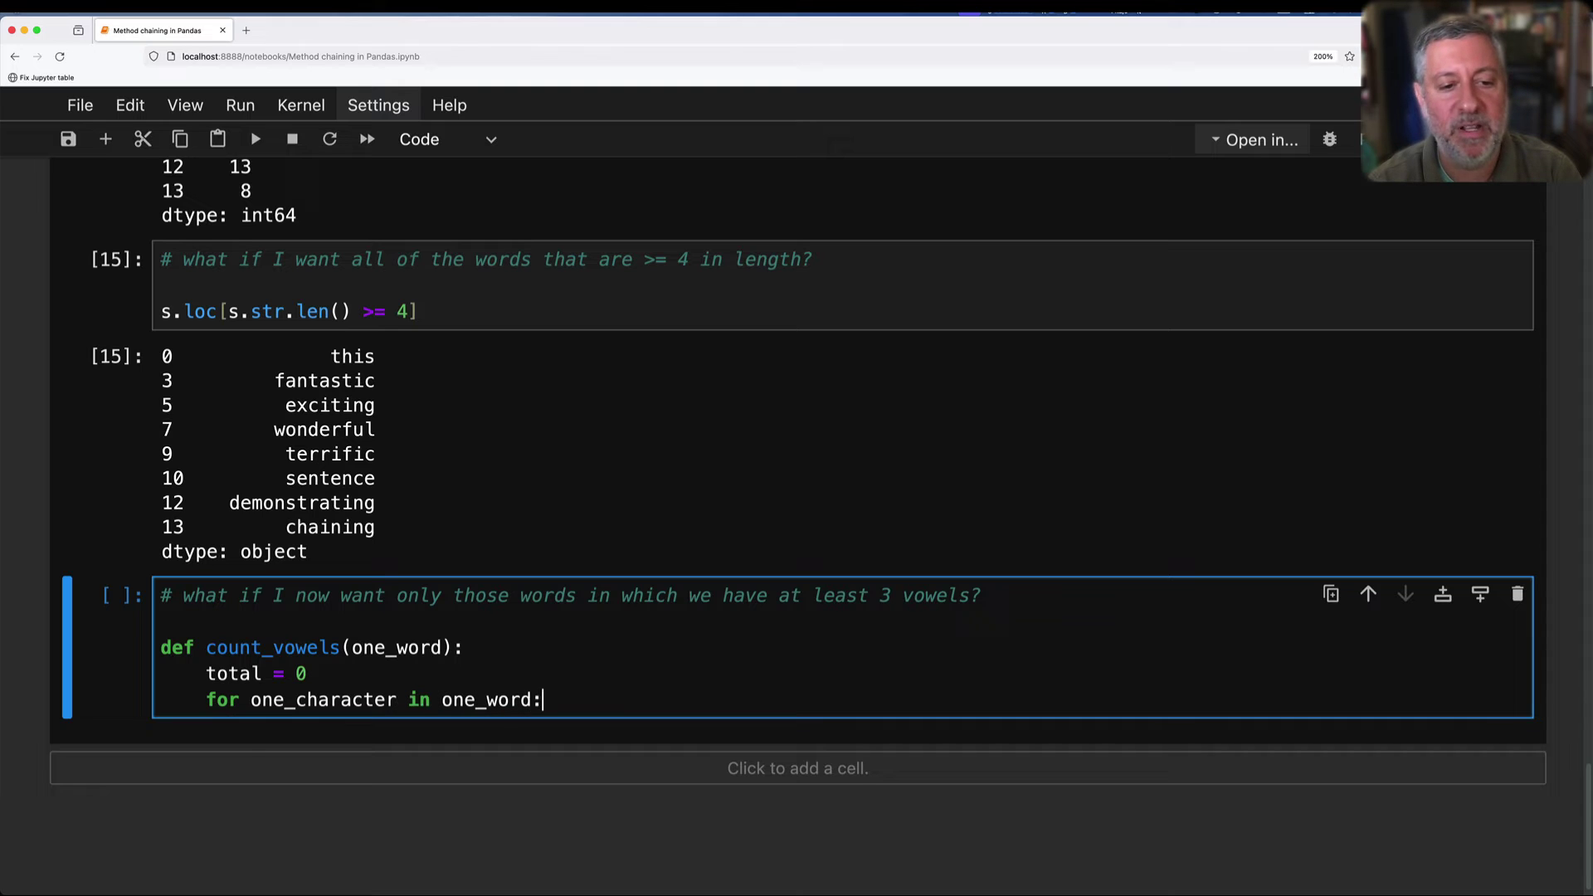
{"action": "key", "text": "Return"}
{"action": "type", "text": "if one_chara"}
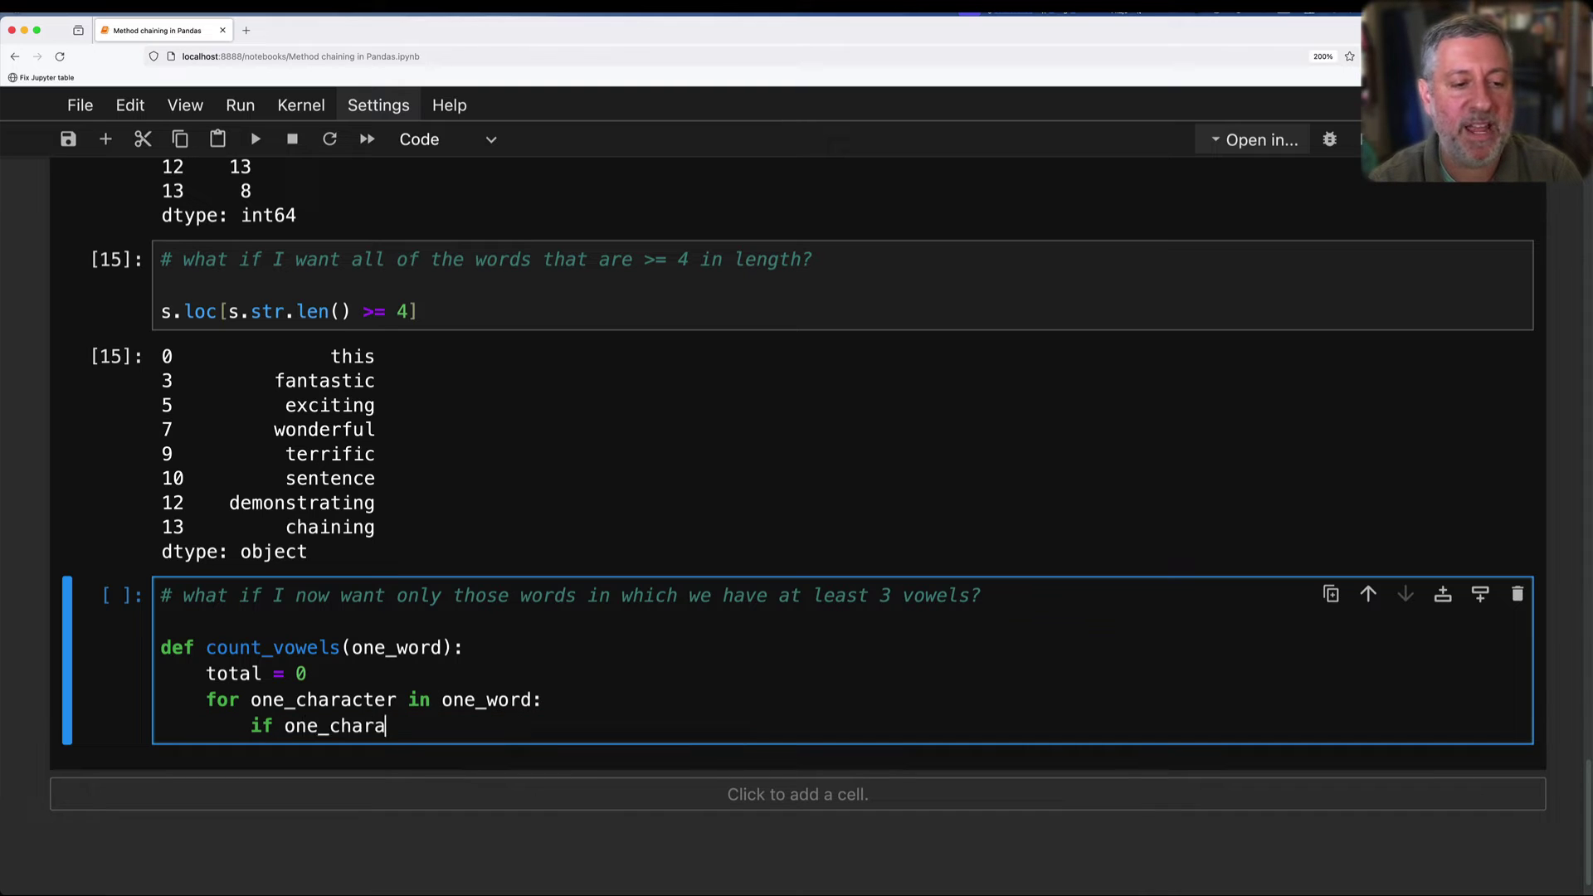
{"action": "type", "text": "cter in 'aeiou'"}
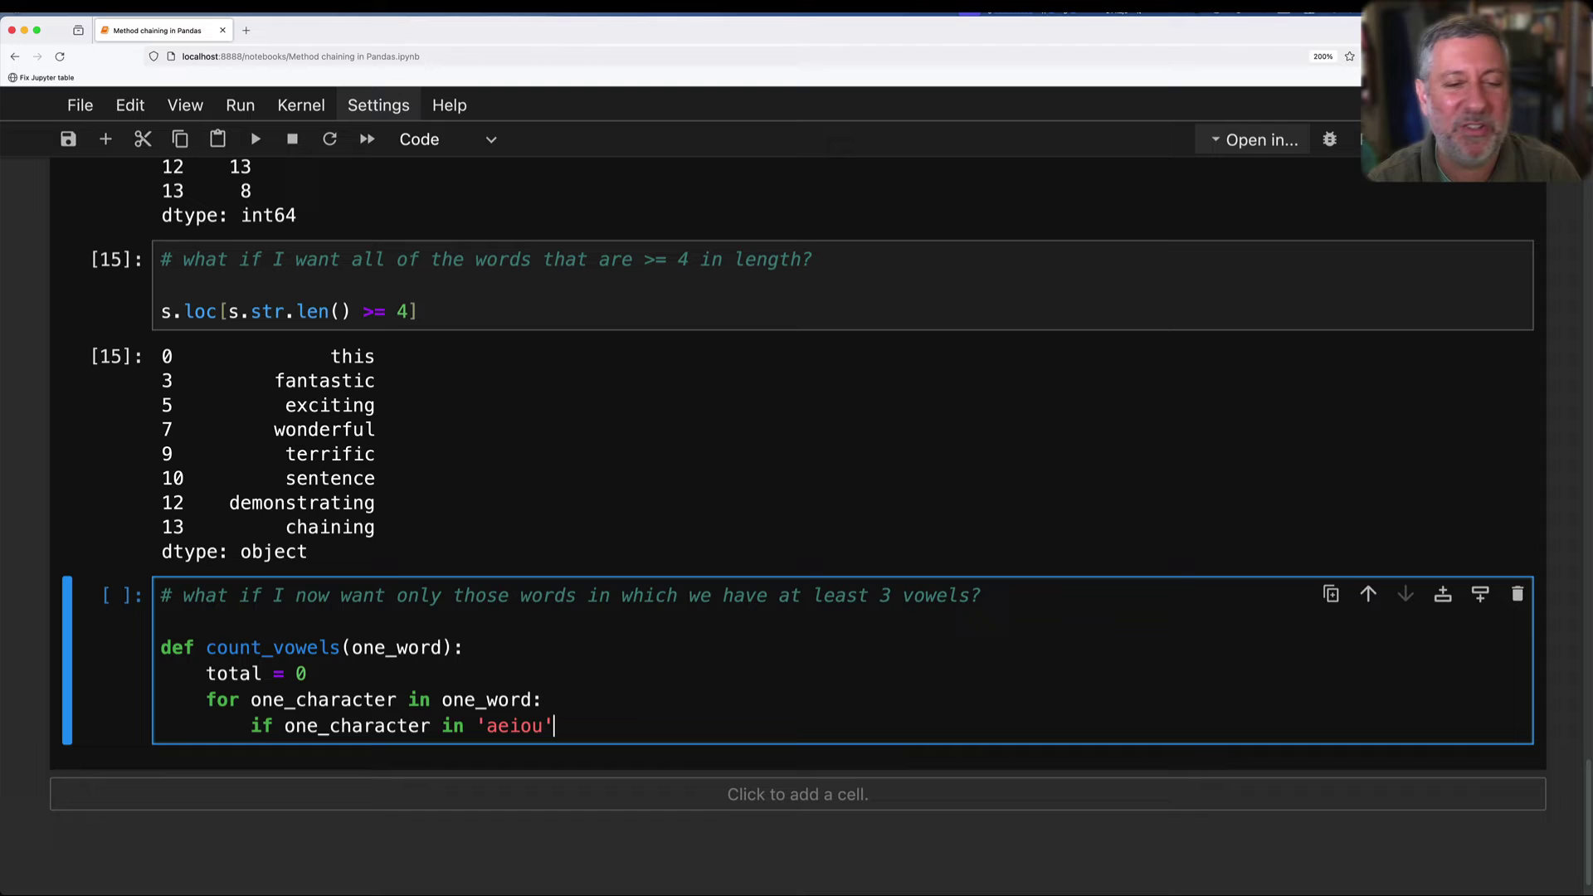
{"action": "type", "text": ":"}
{"action": "key", "text": "Return"}
{"action": "type", "text": "total += 1"}
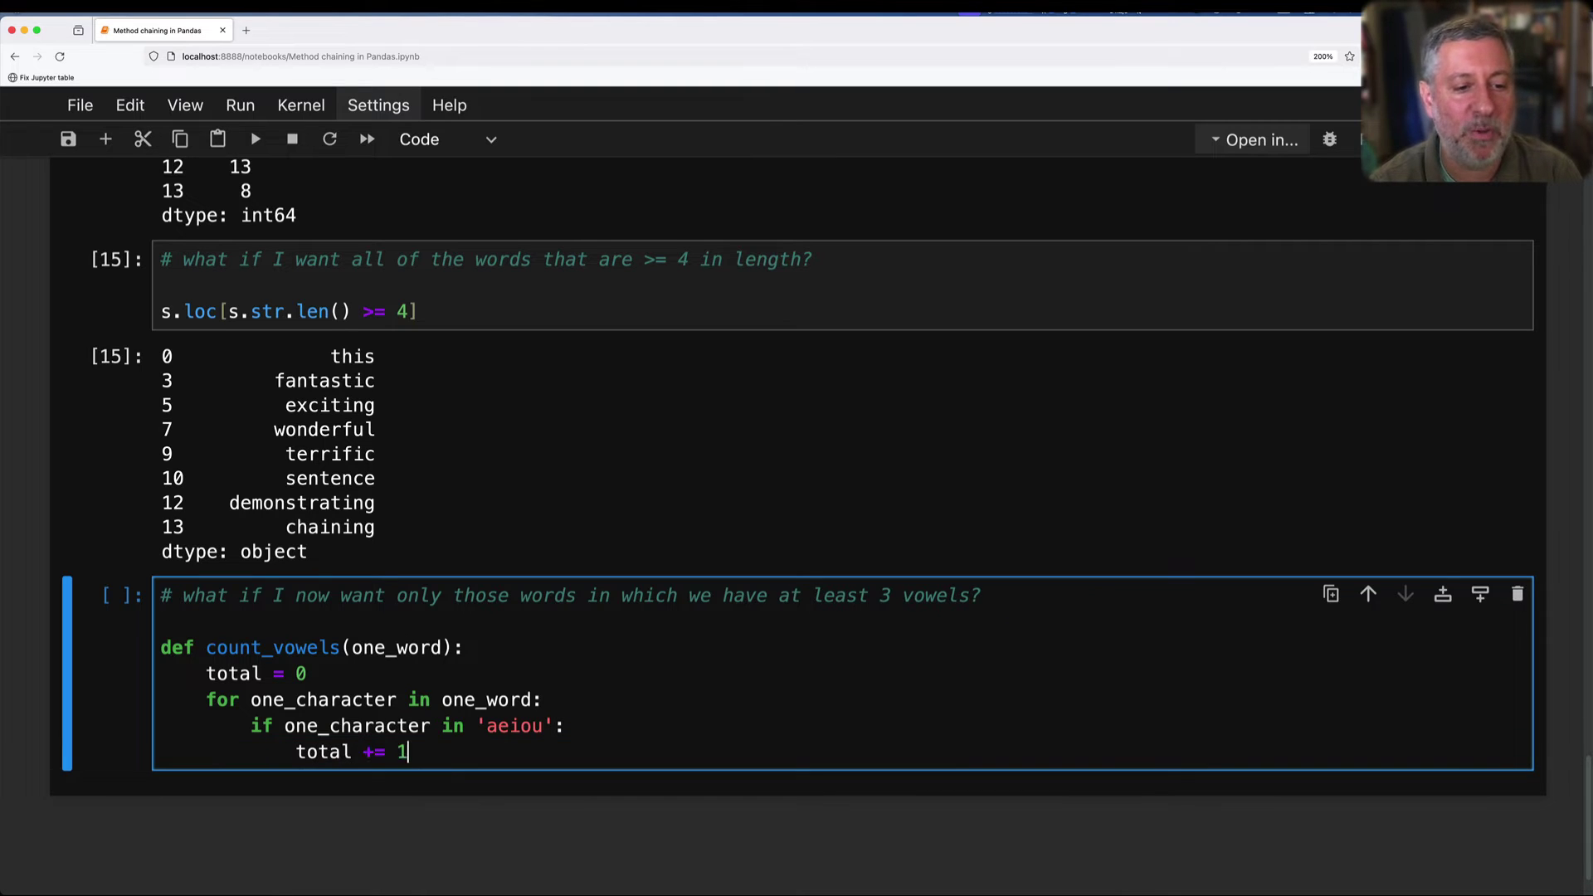
{"action": "key", "text": "Return"}
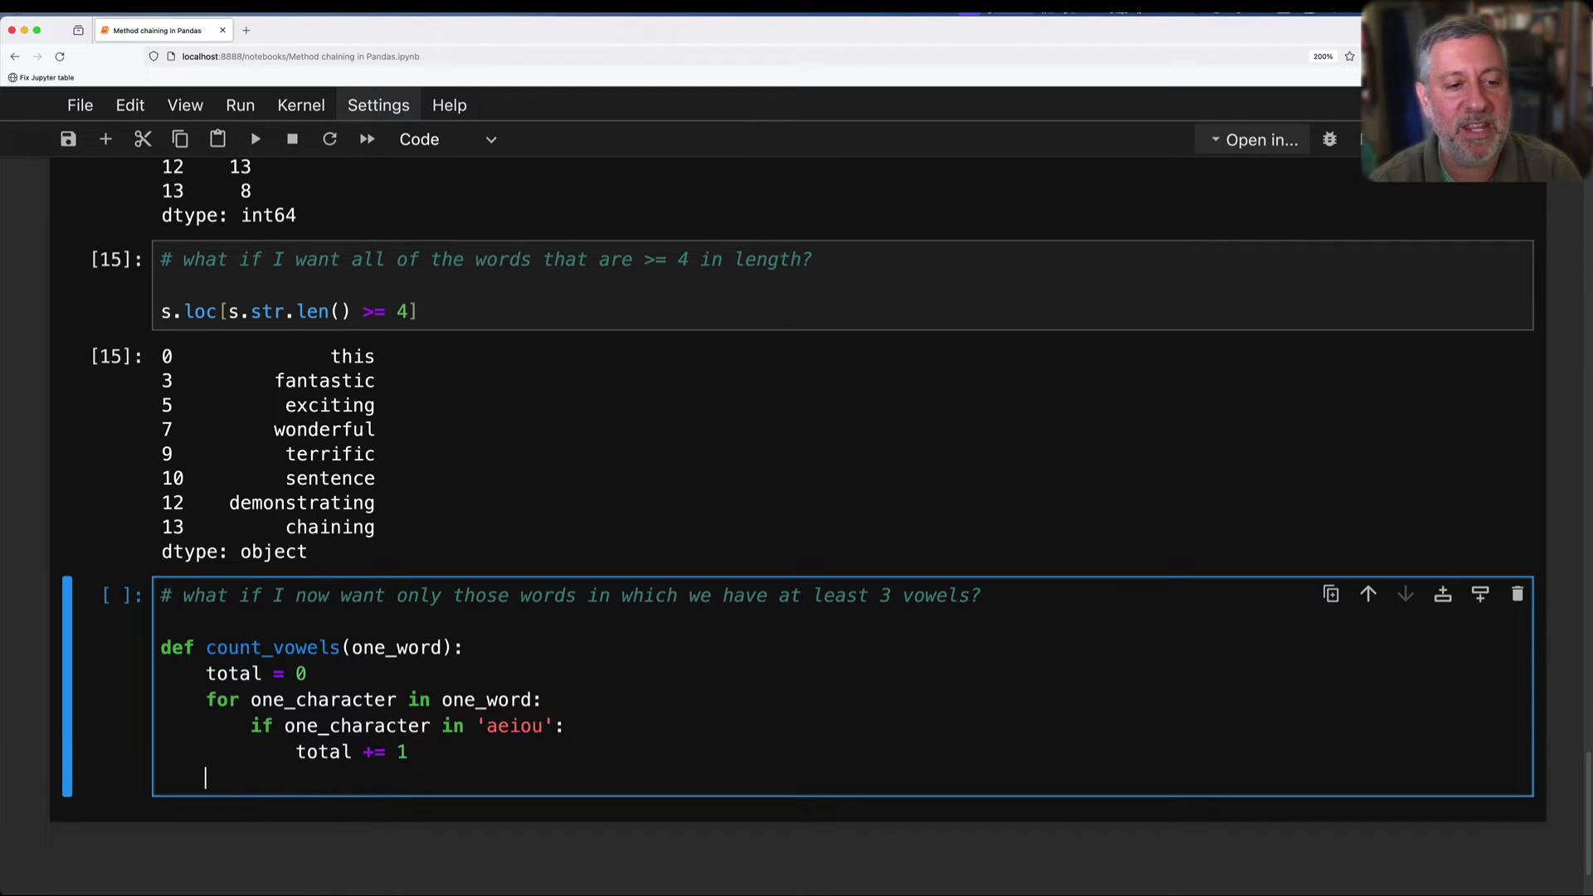
{"action": "type", "text": "return total"}
{"action": "key", "text": "shift+Return"}
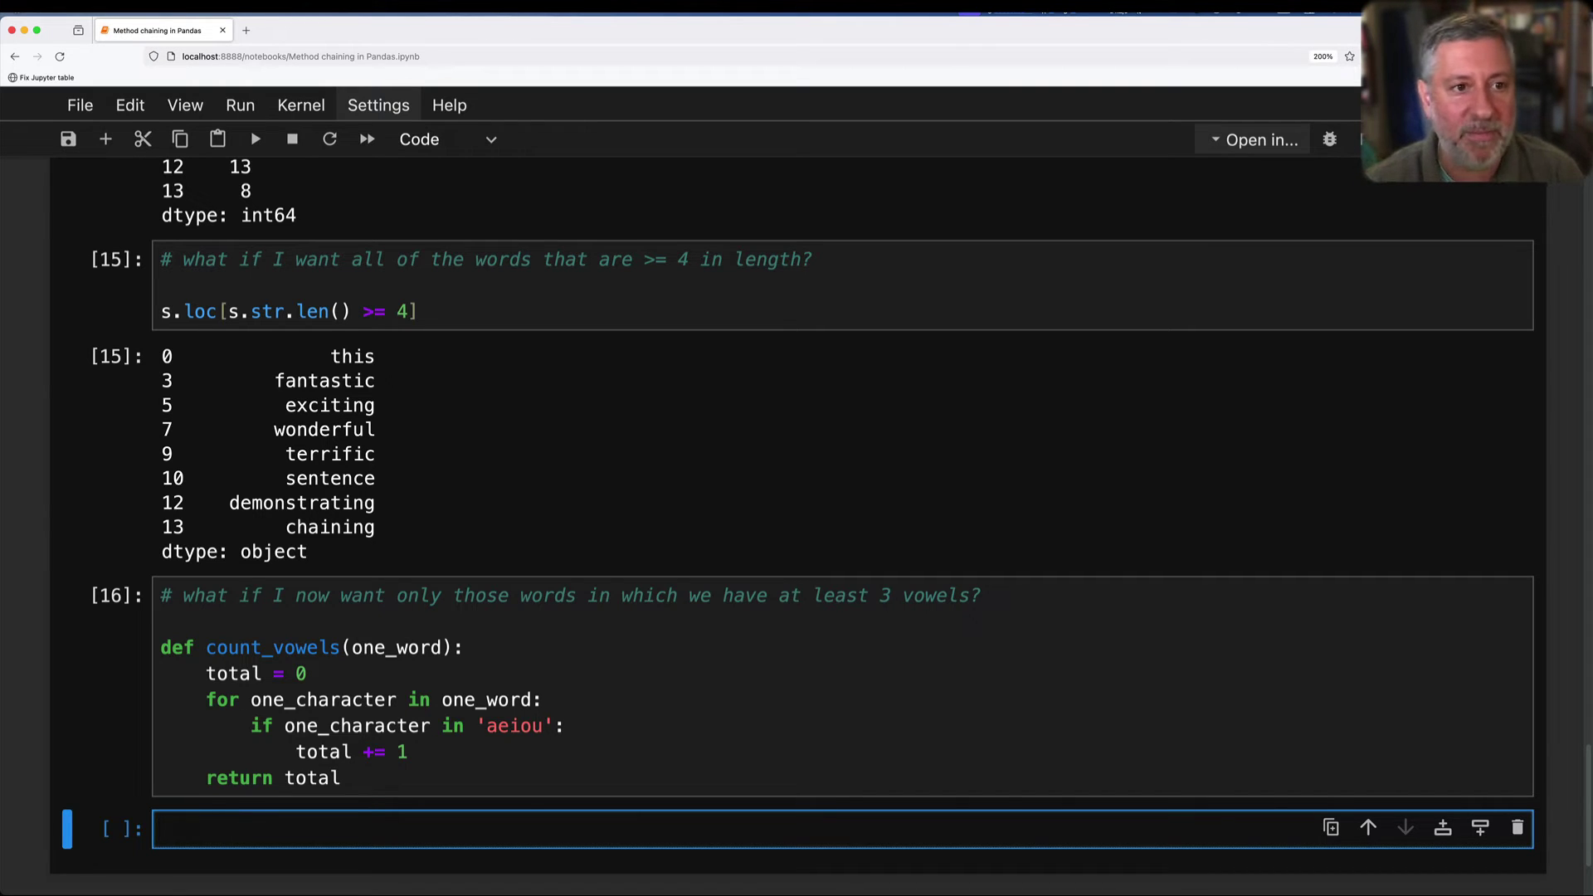
{"action": "type", "text": "s.aply(count_"}
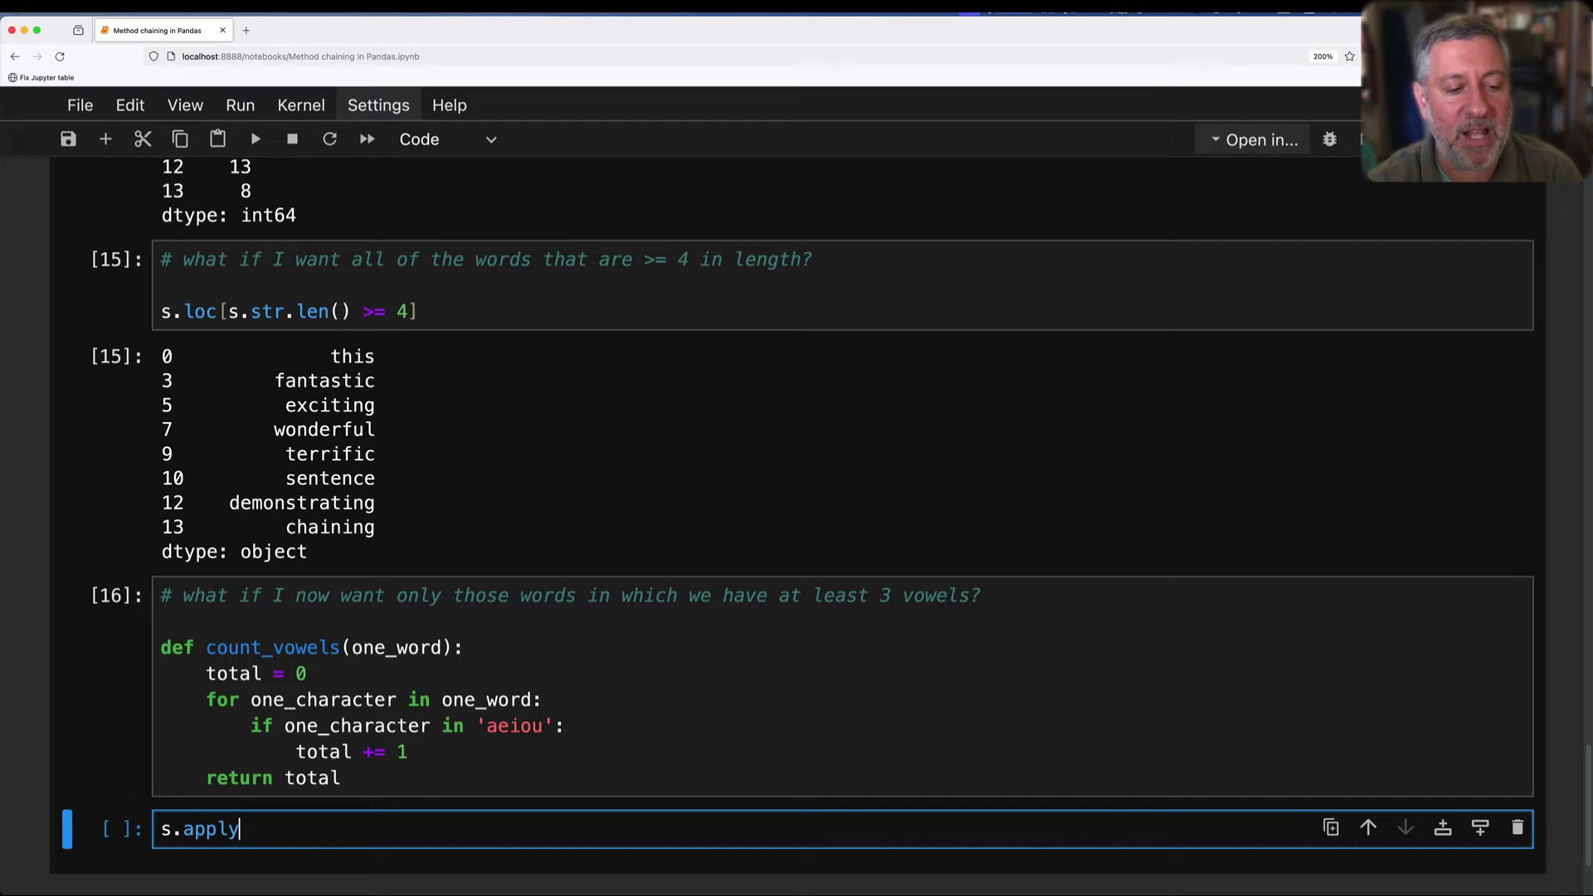
{"action": "type", "text": "vowels"}
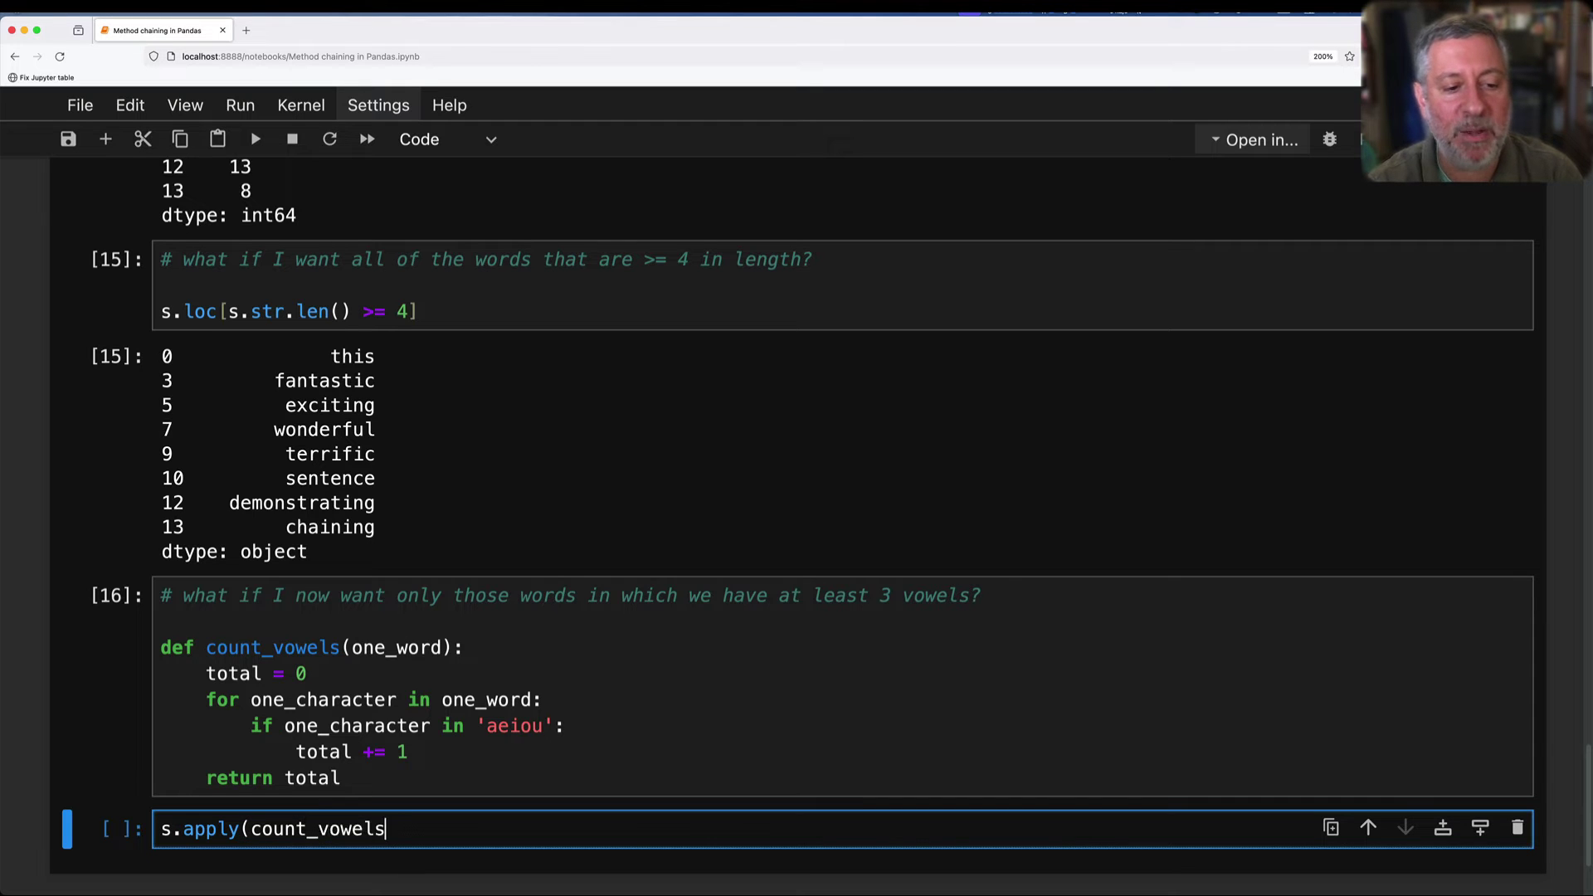
{"action": "type", "text": ")"}
Run s.apply(count_vowels) to get each word's vowel count, then add a cell below.
{"action": "key", "text": "shift+Return"}
{"action": "scroll", "coordinate": [434, 756], "scroll_direction": "down", "scroll_amount": 5}
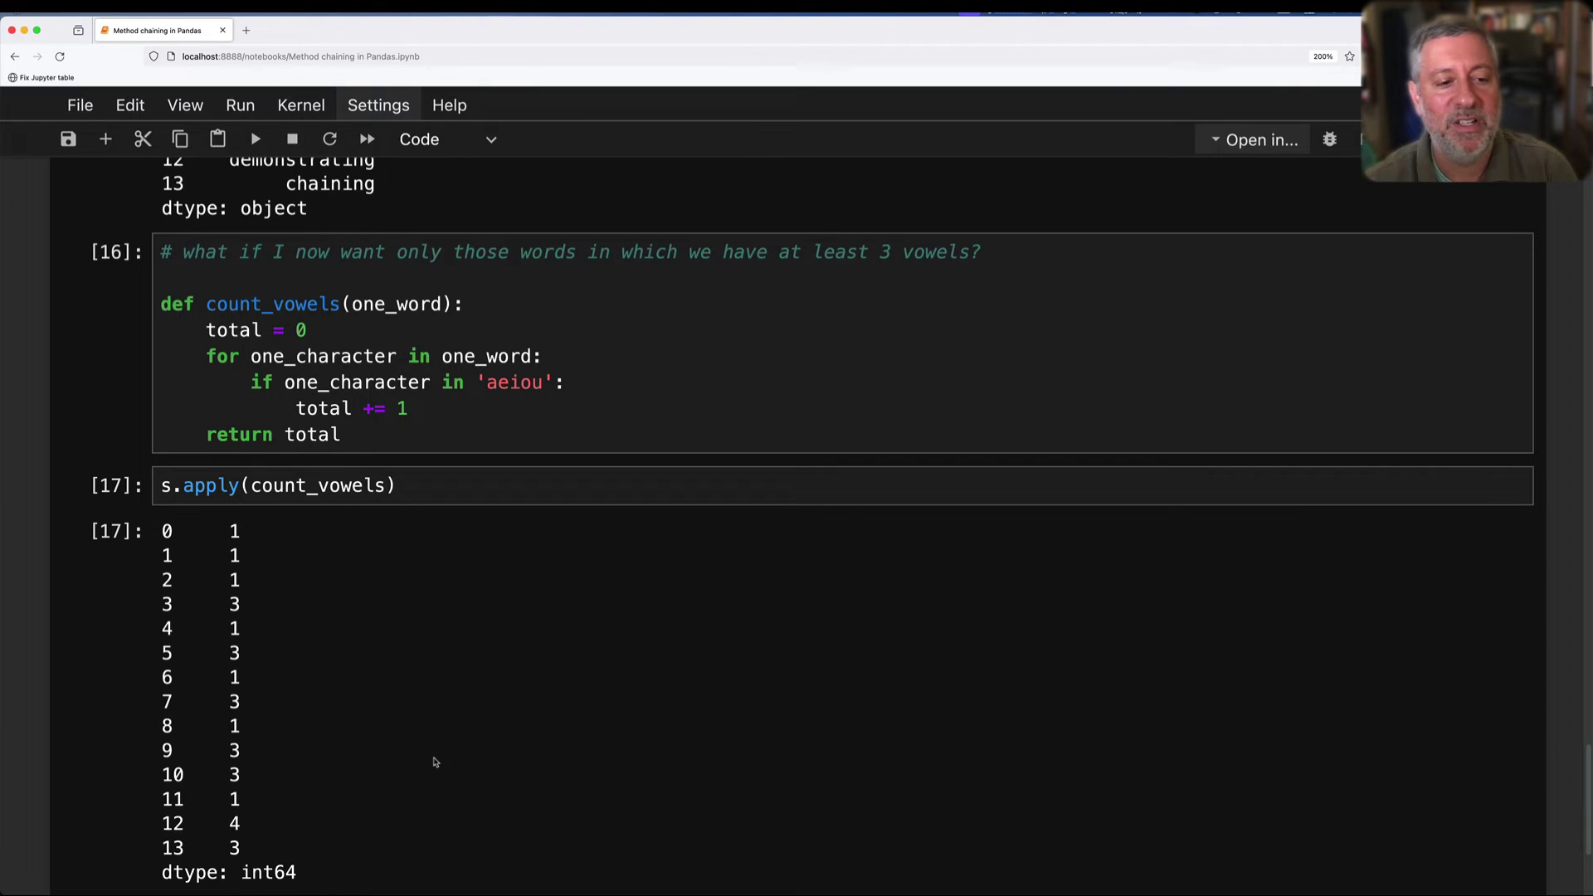
{"action": "left_click", "coordinate": [435, 762]}
{"action": "type", "text": "# I "}
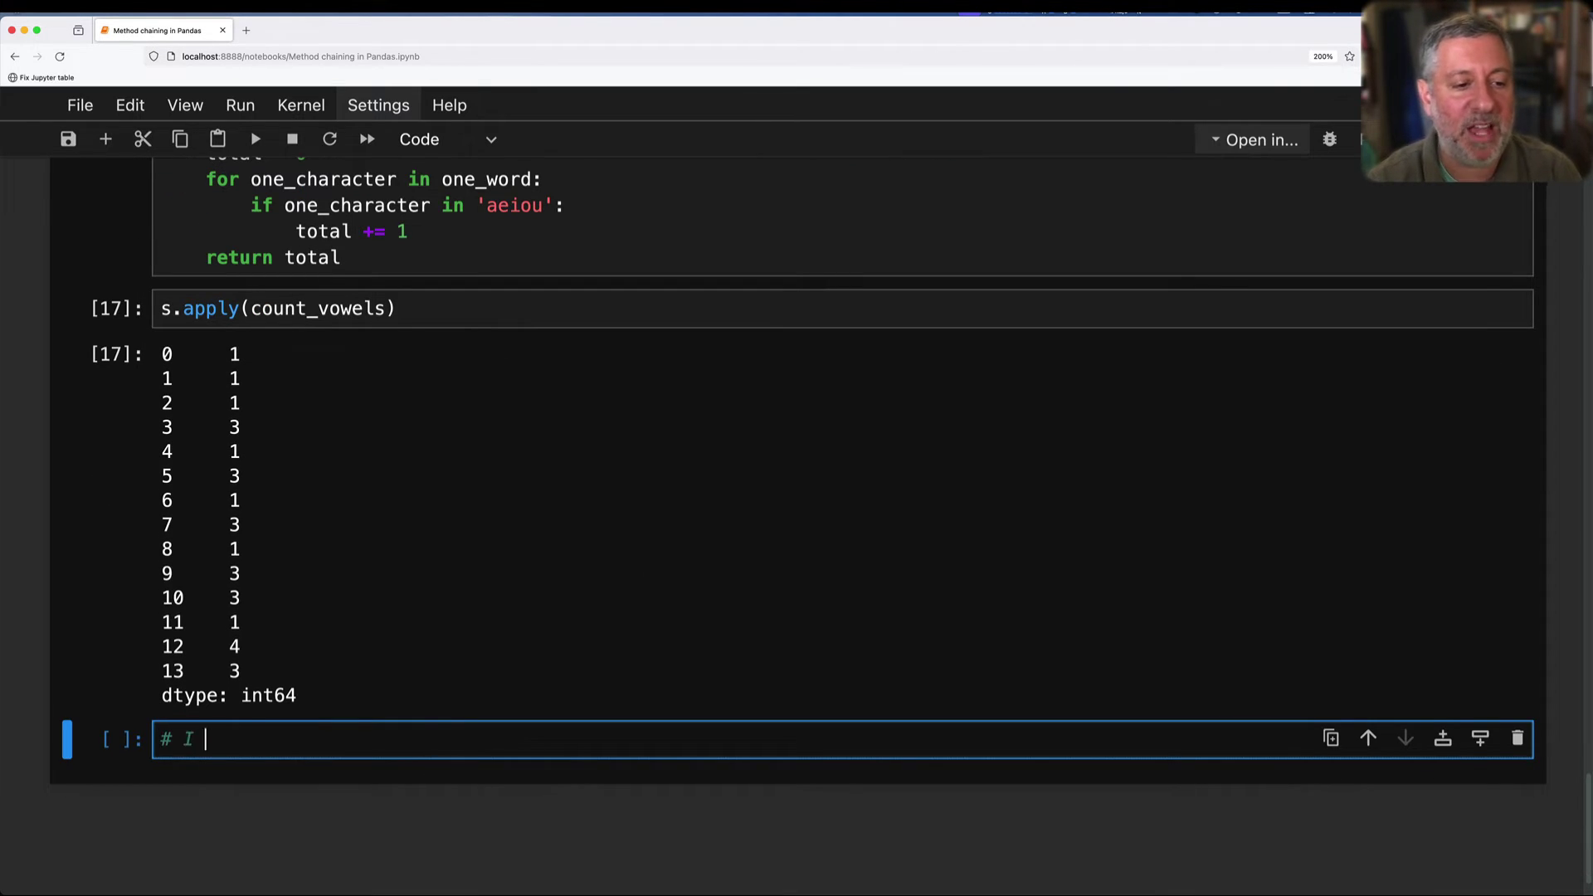
{"action": "type", "text": "want to find all of the"}
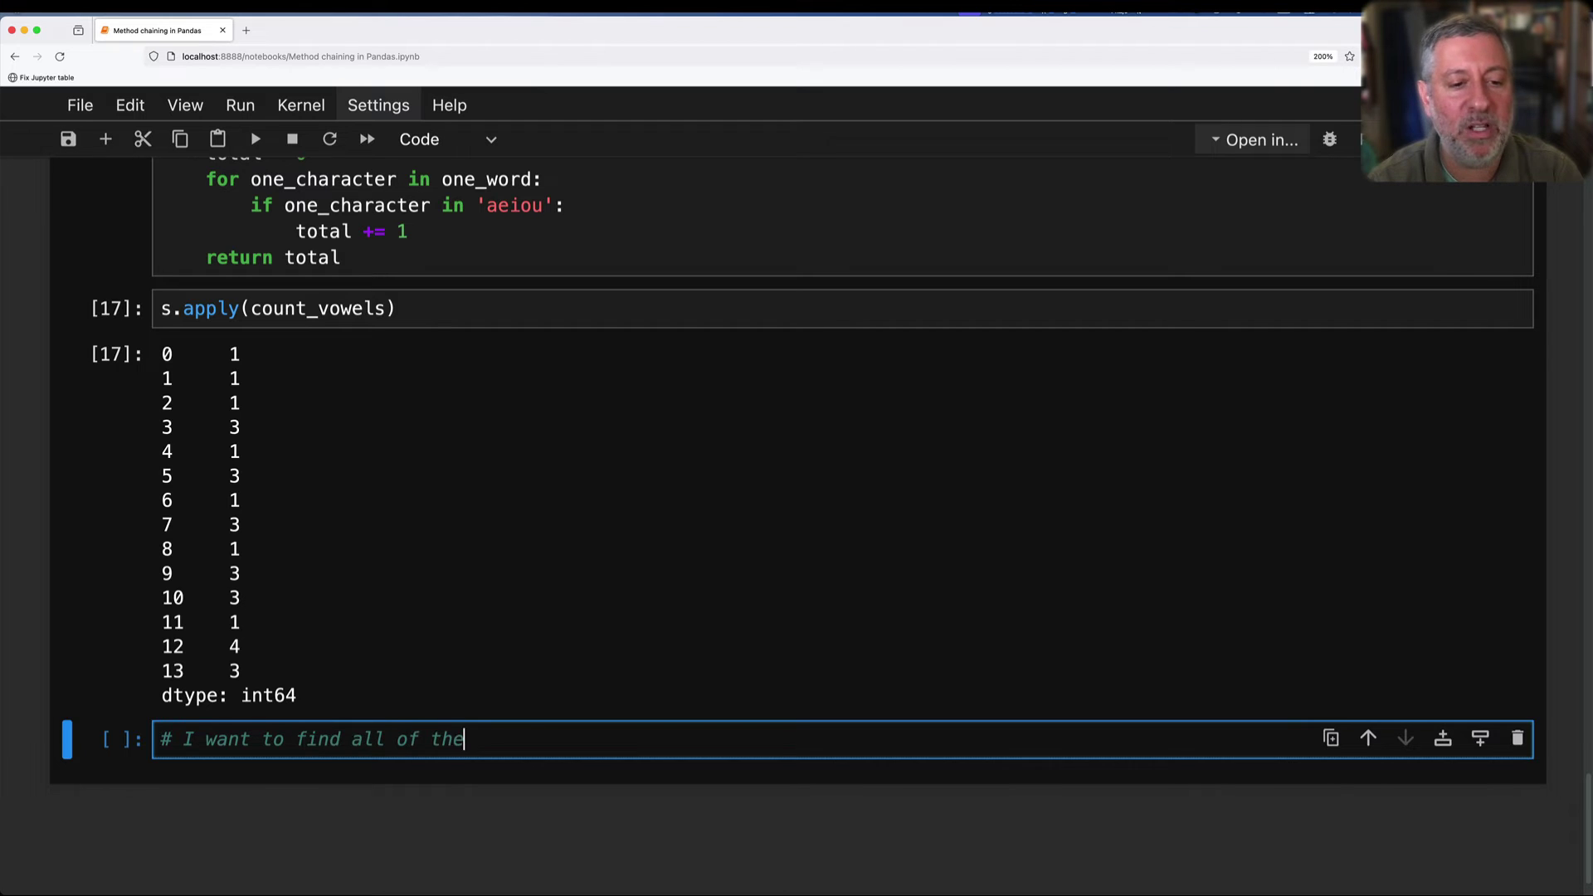
{"action": "type", "text": " words that are (a) >= 4 l"}
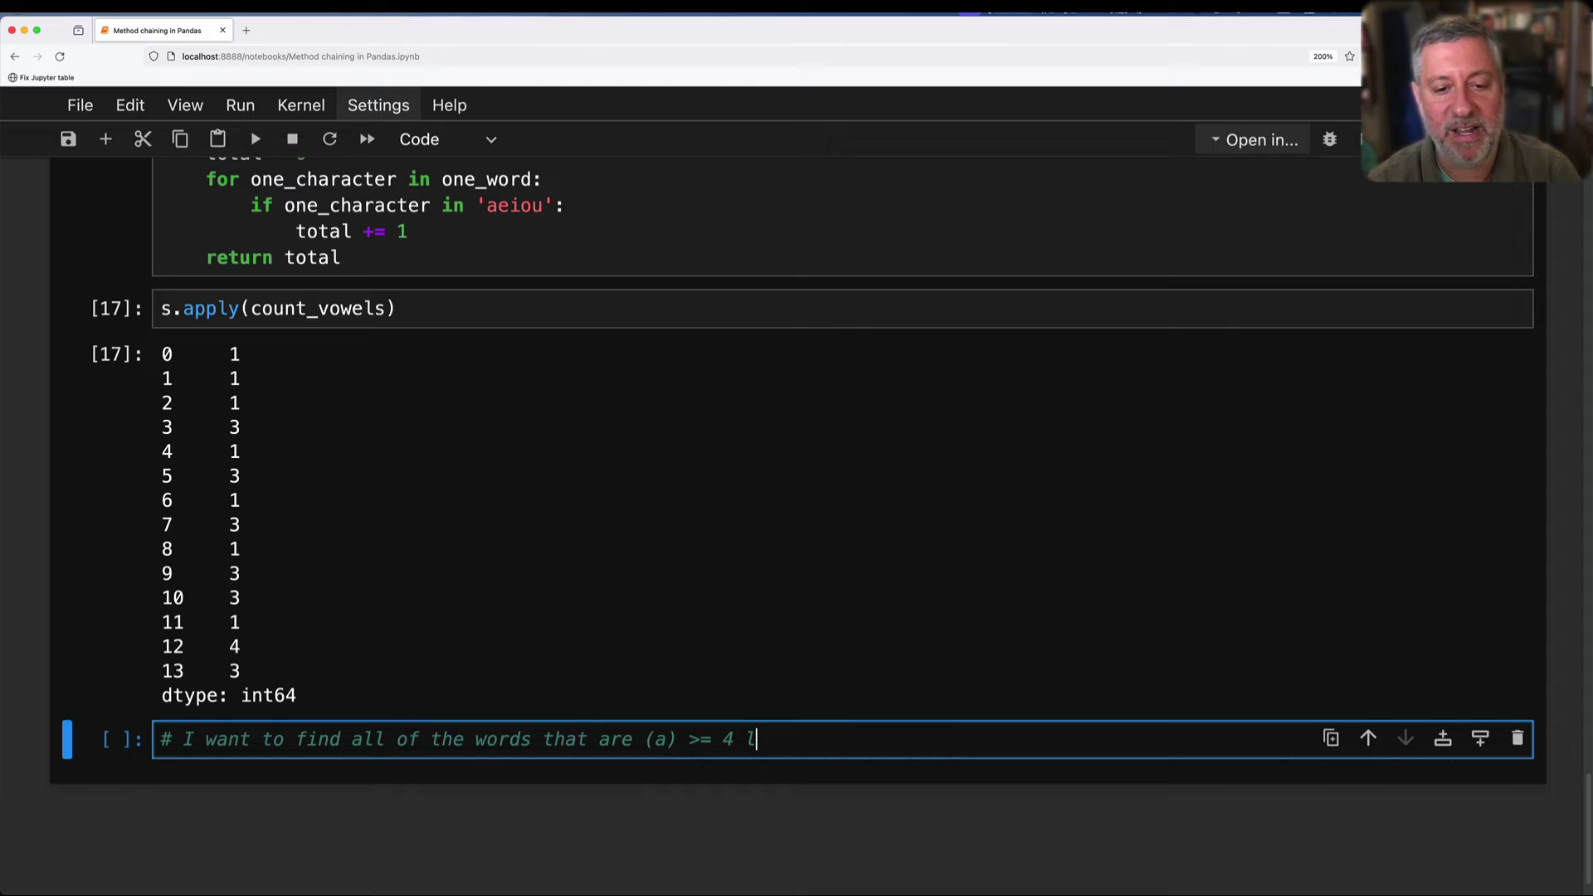
Comment the goal, run the chain (s.loc[s.str.len() >= 4]) for eight words, and add a line in it.
{"action": "key", "text": "BackSpace"}
{"action": "type", "text": "in length and (b) "}
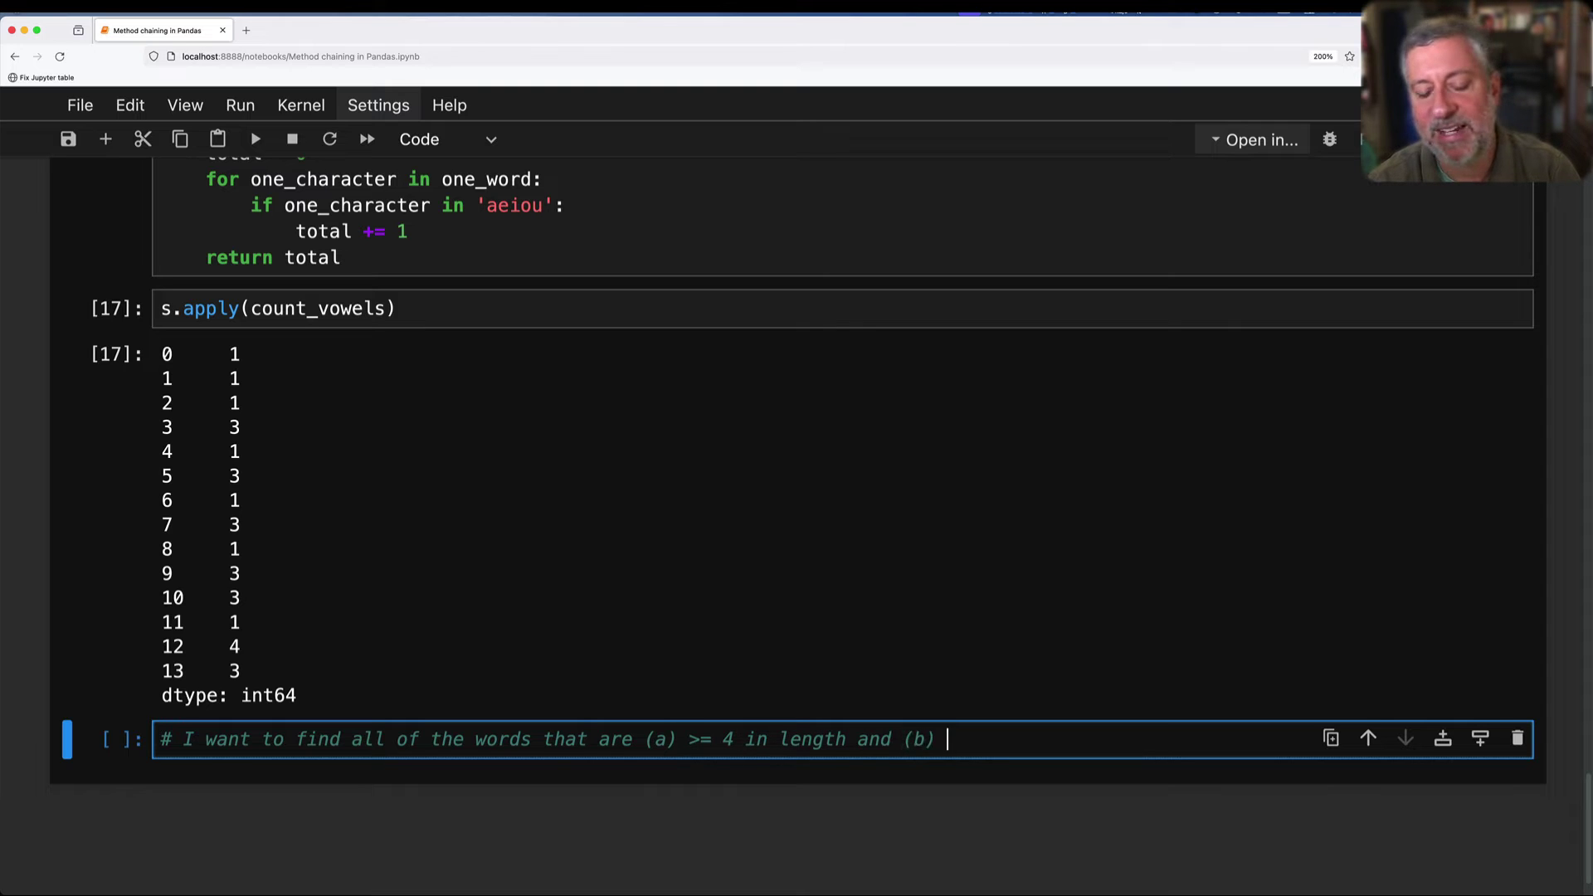
{"action": "type", "text": "have at least "}
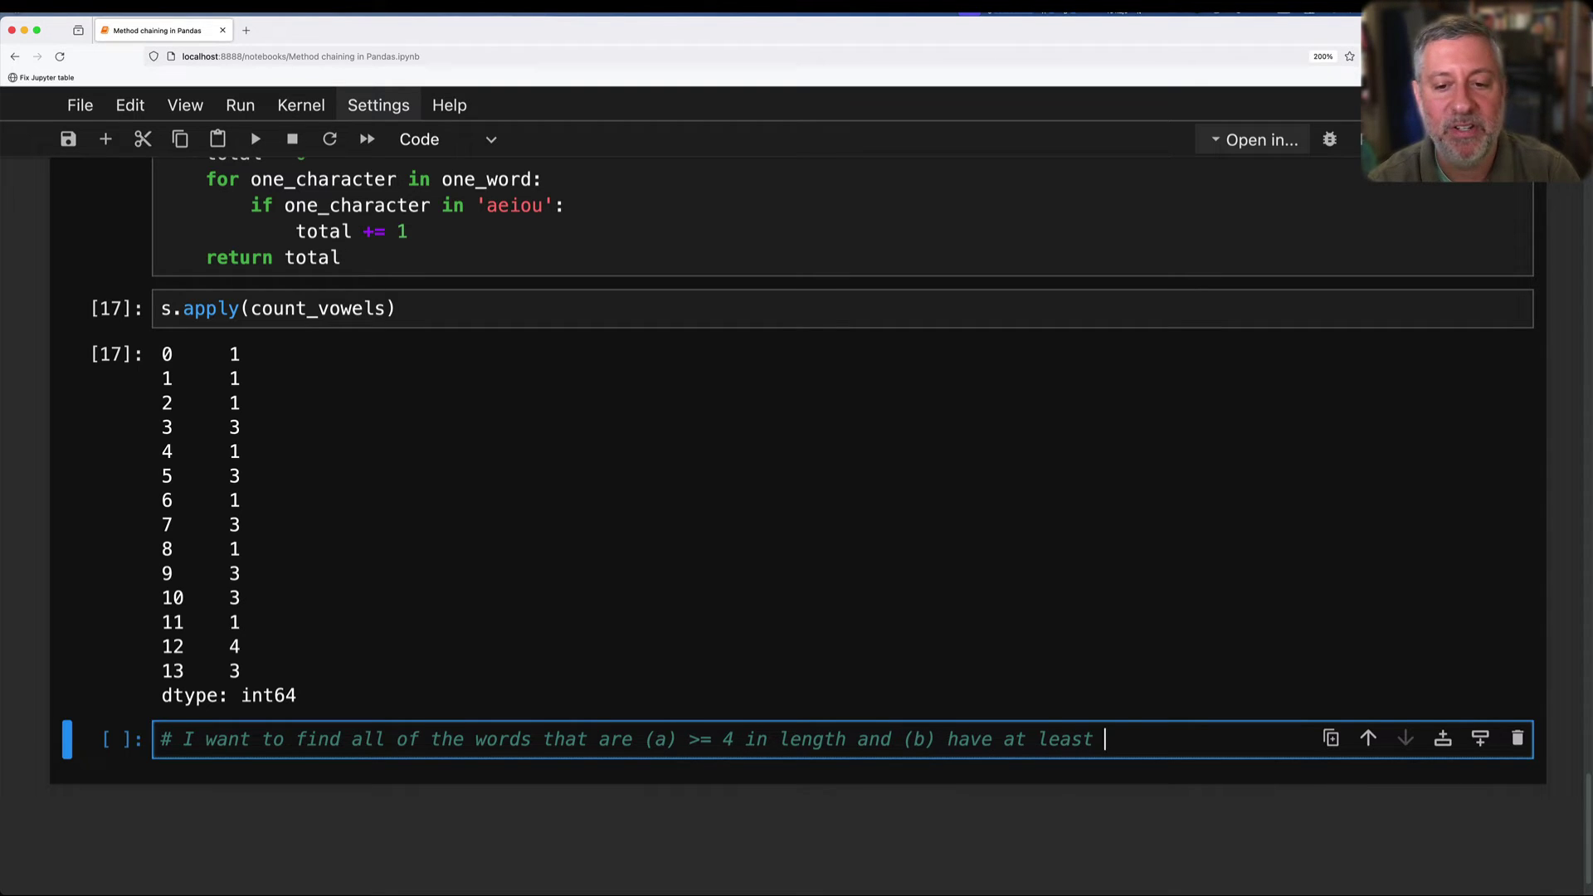
{"action": "type", "text": "3 vowels"}
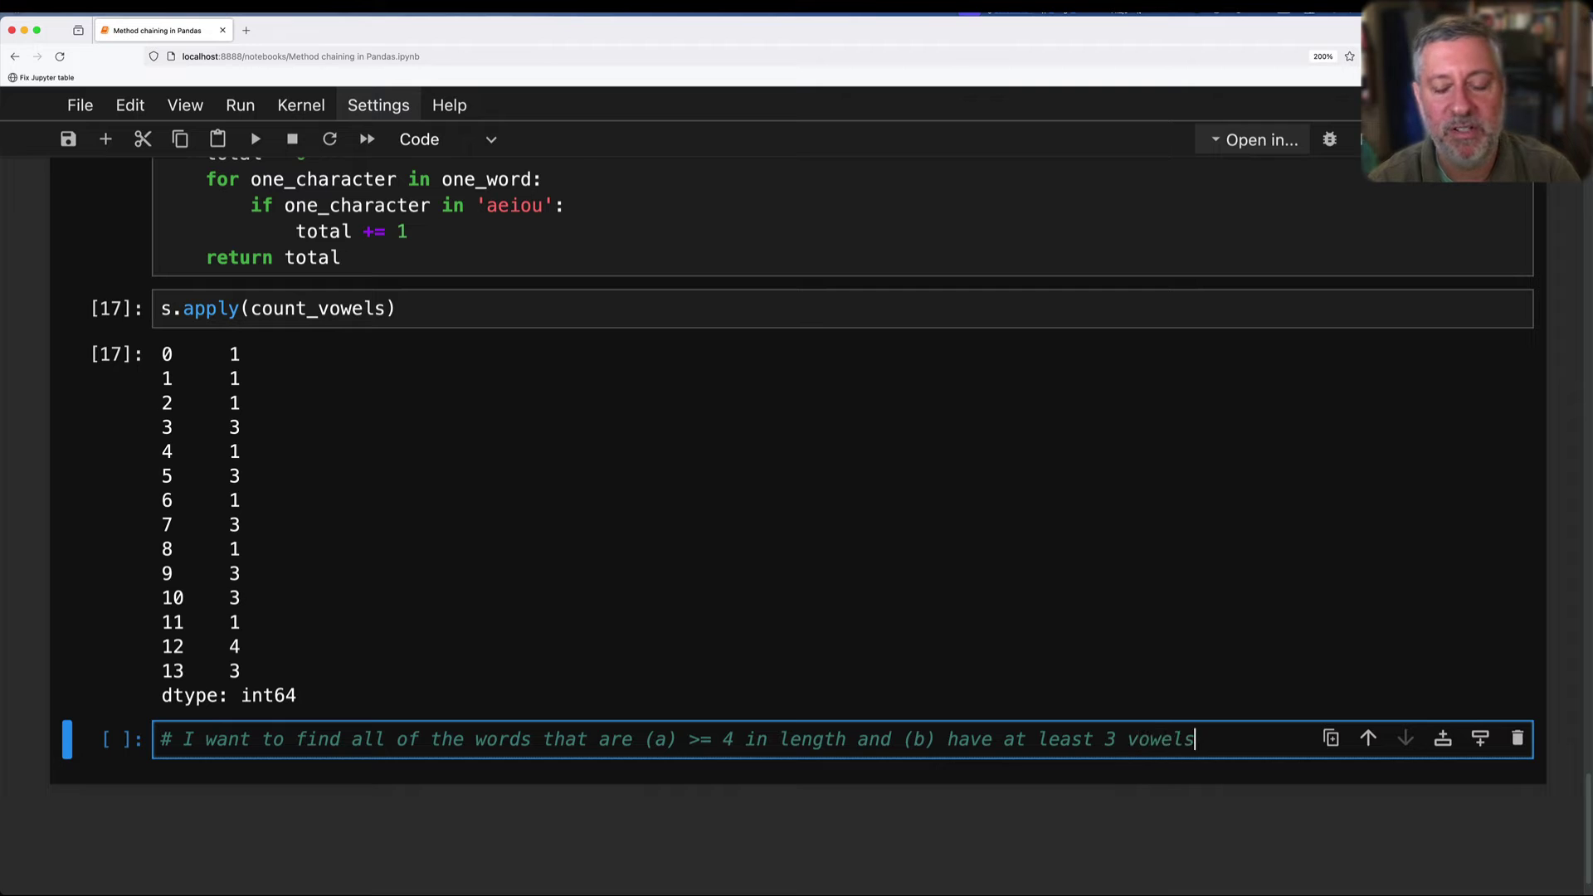
{"action": "key", "text": "Return"}
{"action": "key", "text": "Return"}
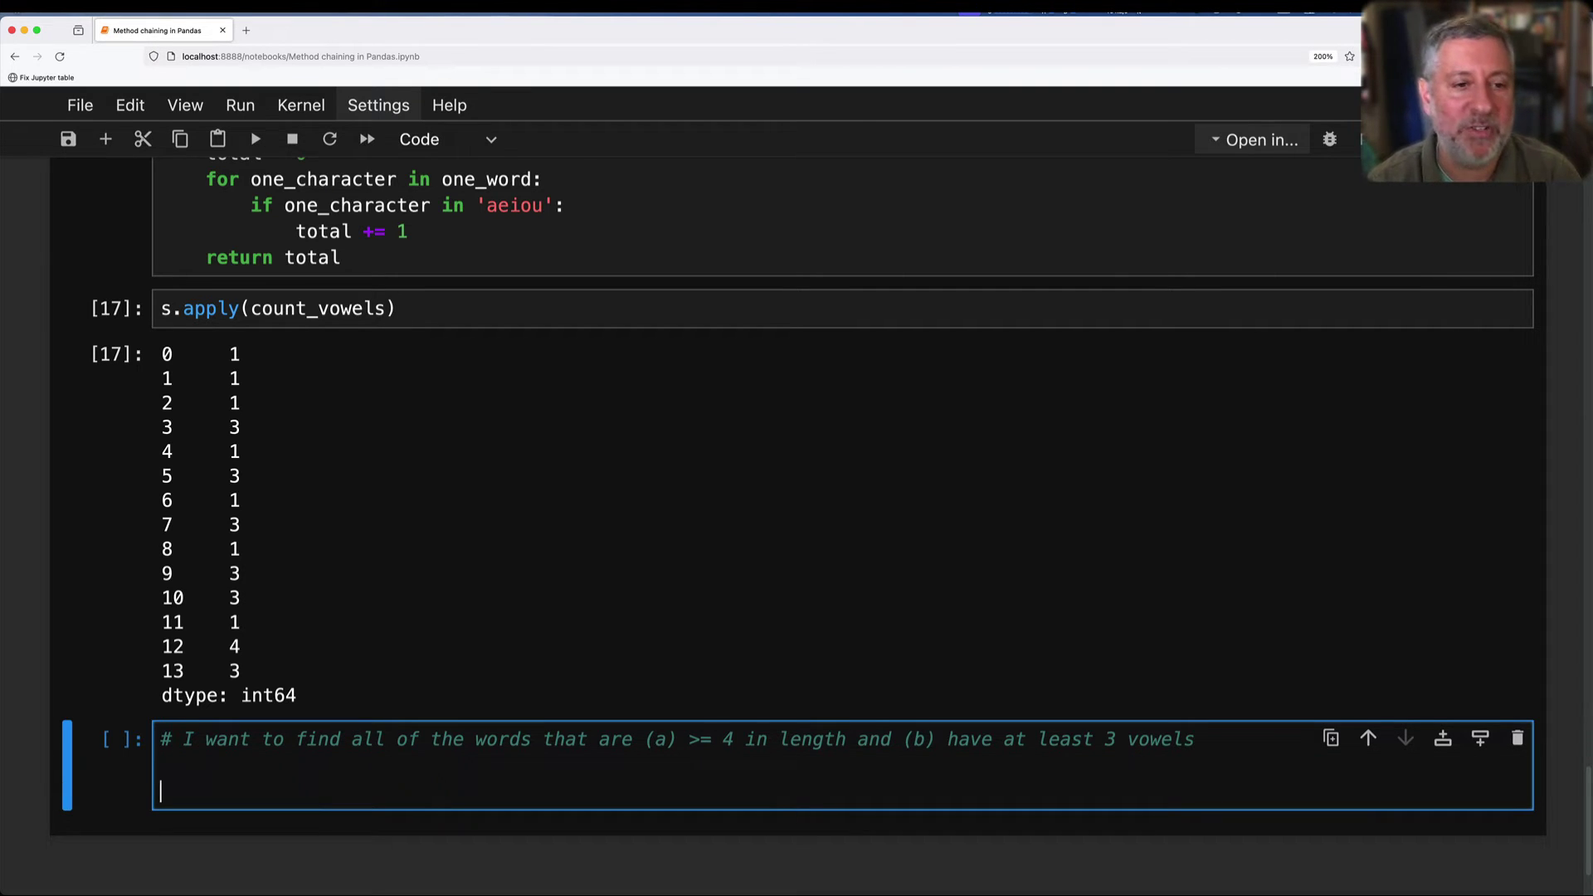
{"action": "type", "text": "("}
{"action": "key", "text": "Return"}
{"action": "type", "text": "s"}
{"action": "key", "text": "Return"}
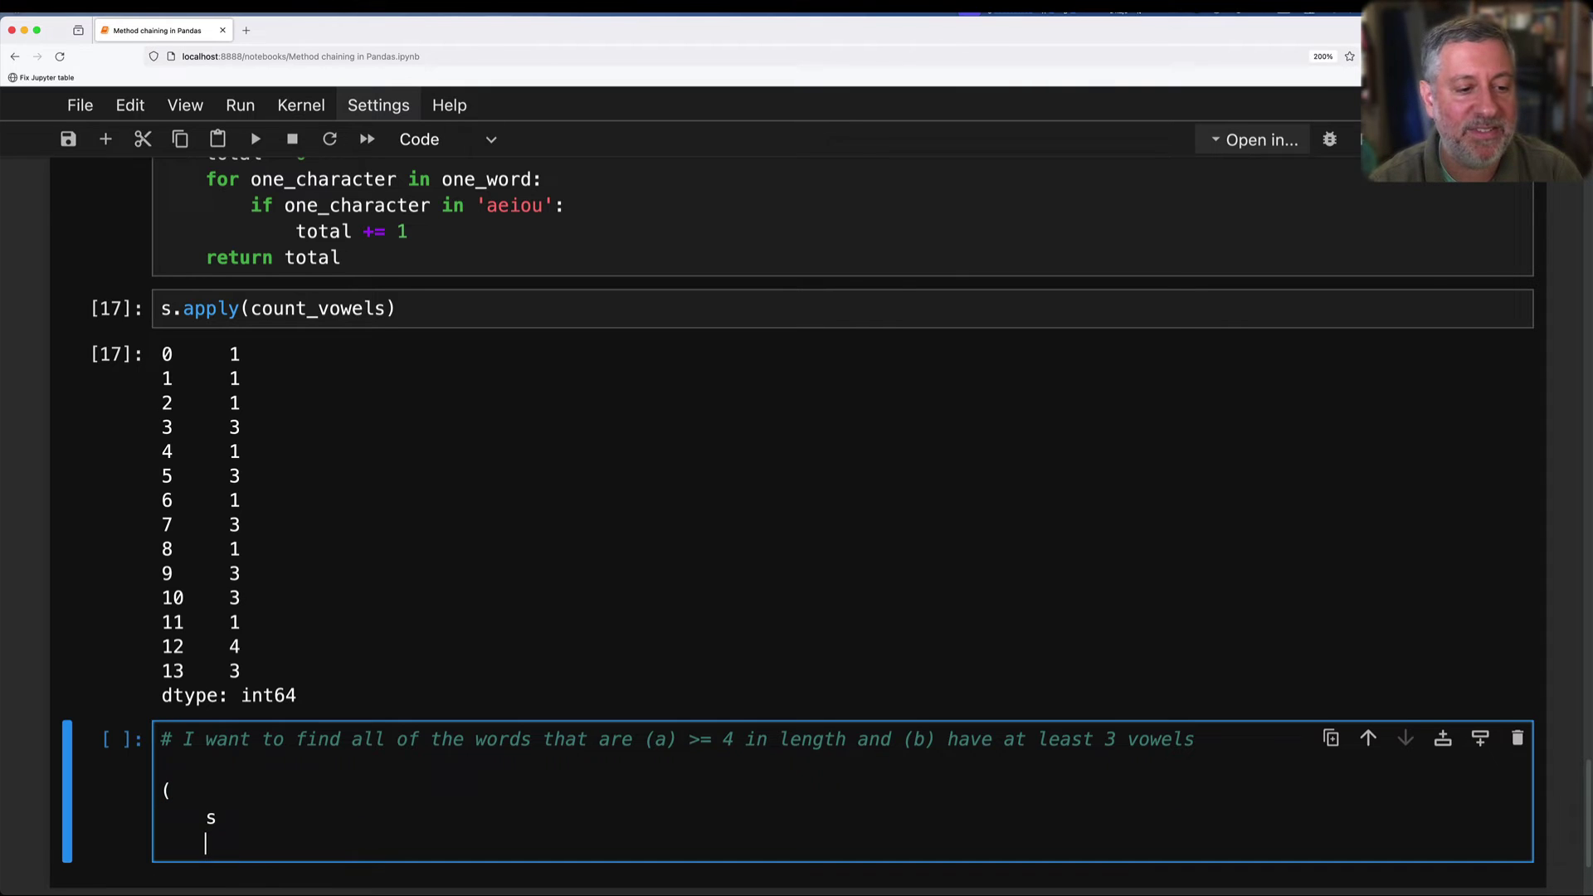
{"action": "type", "text": ".loc["}
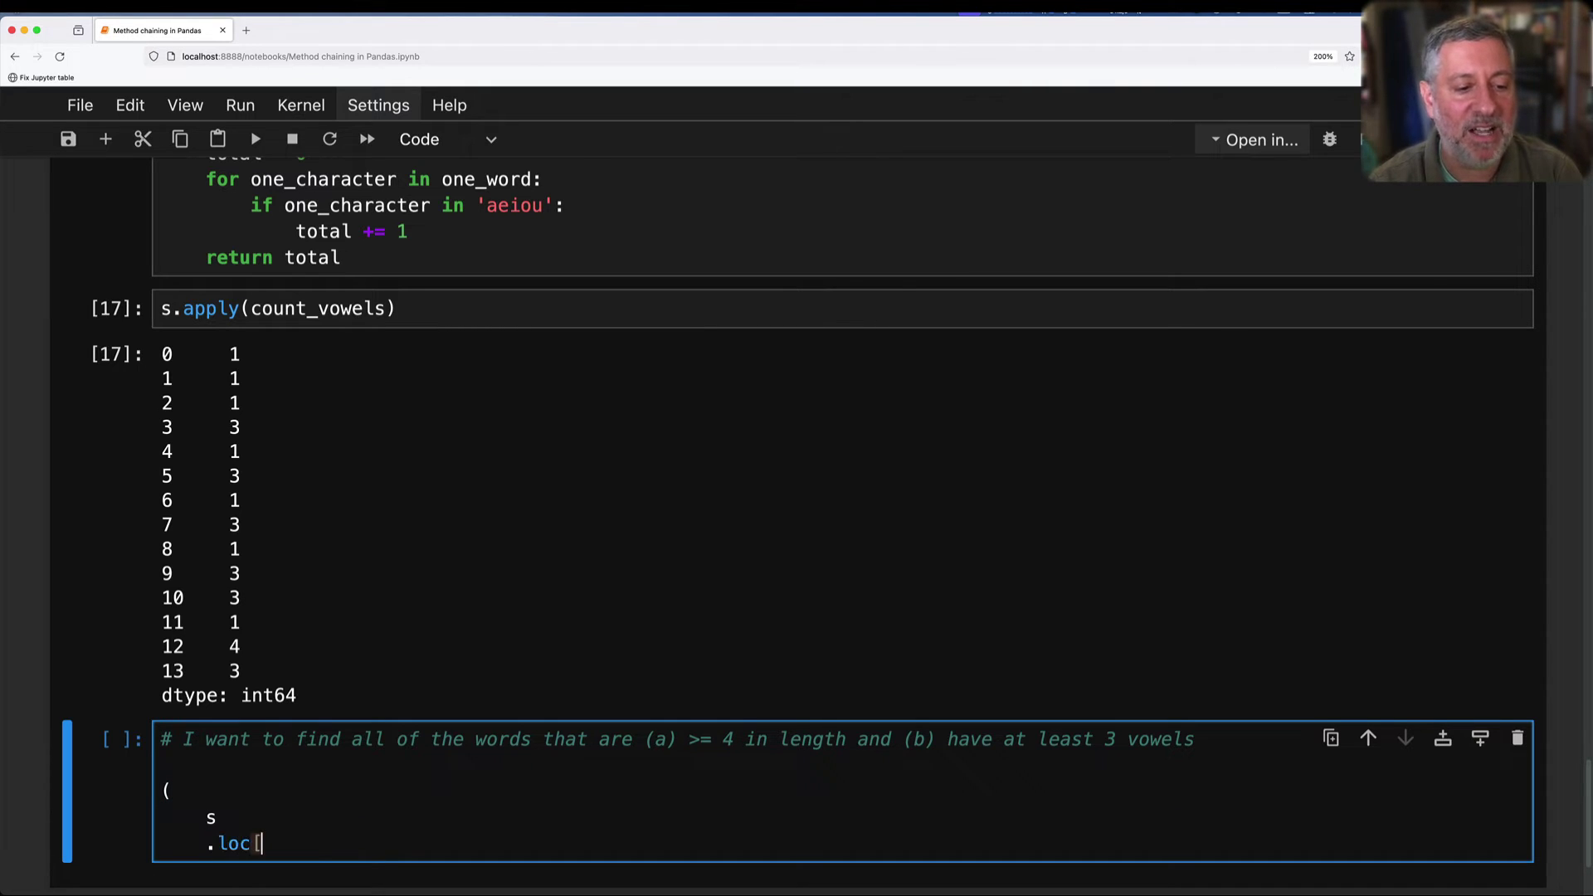
{"action": "type", "text": "s."}
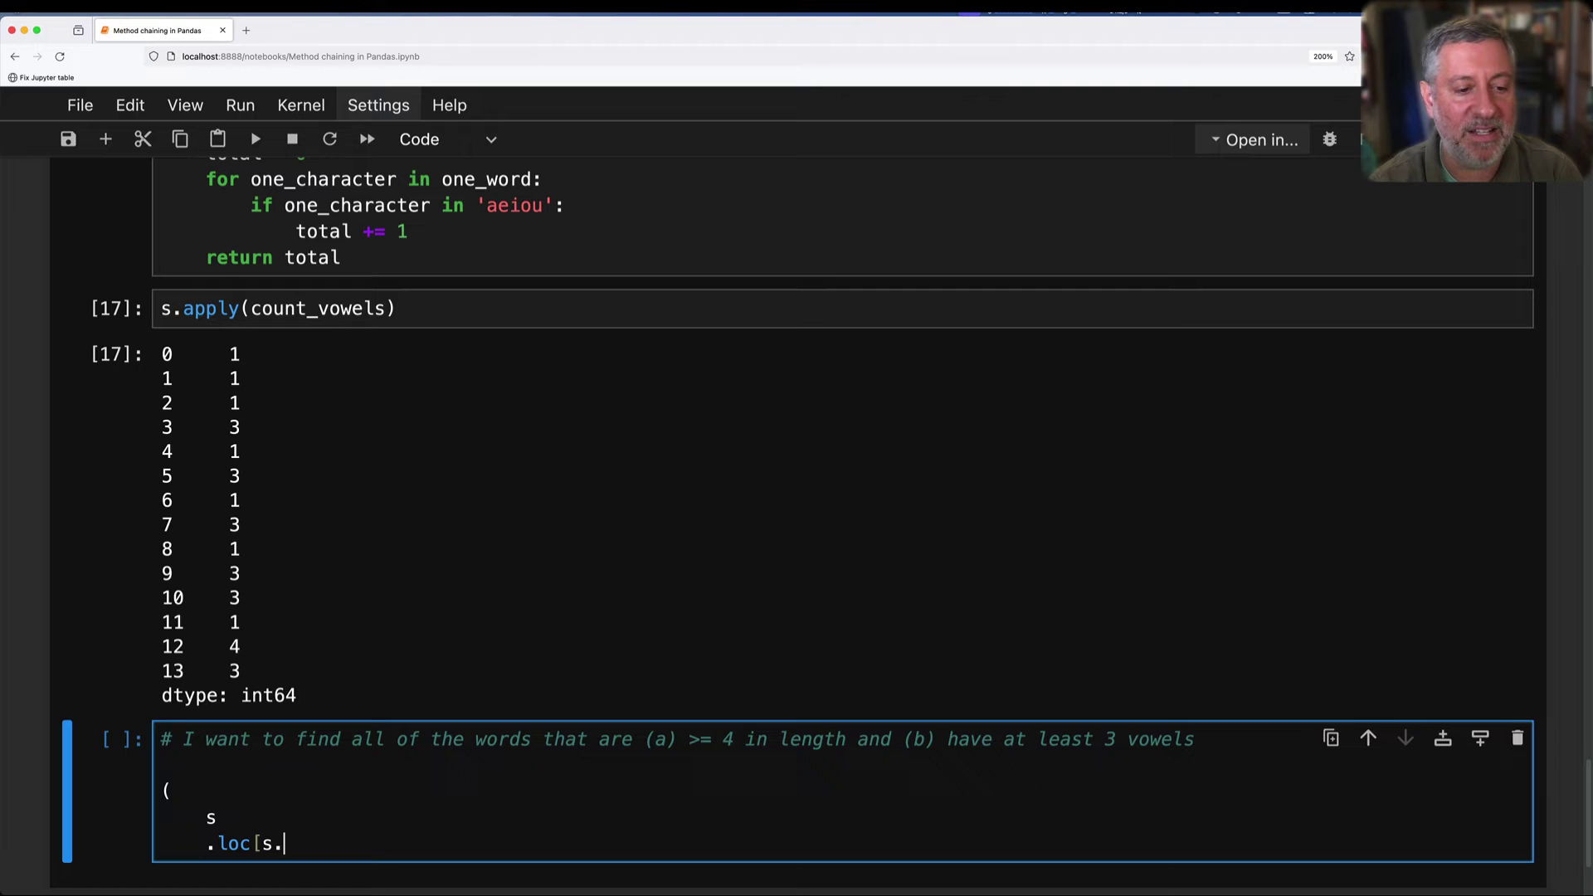
{"action": "type", "text": "str.len() >"}
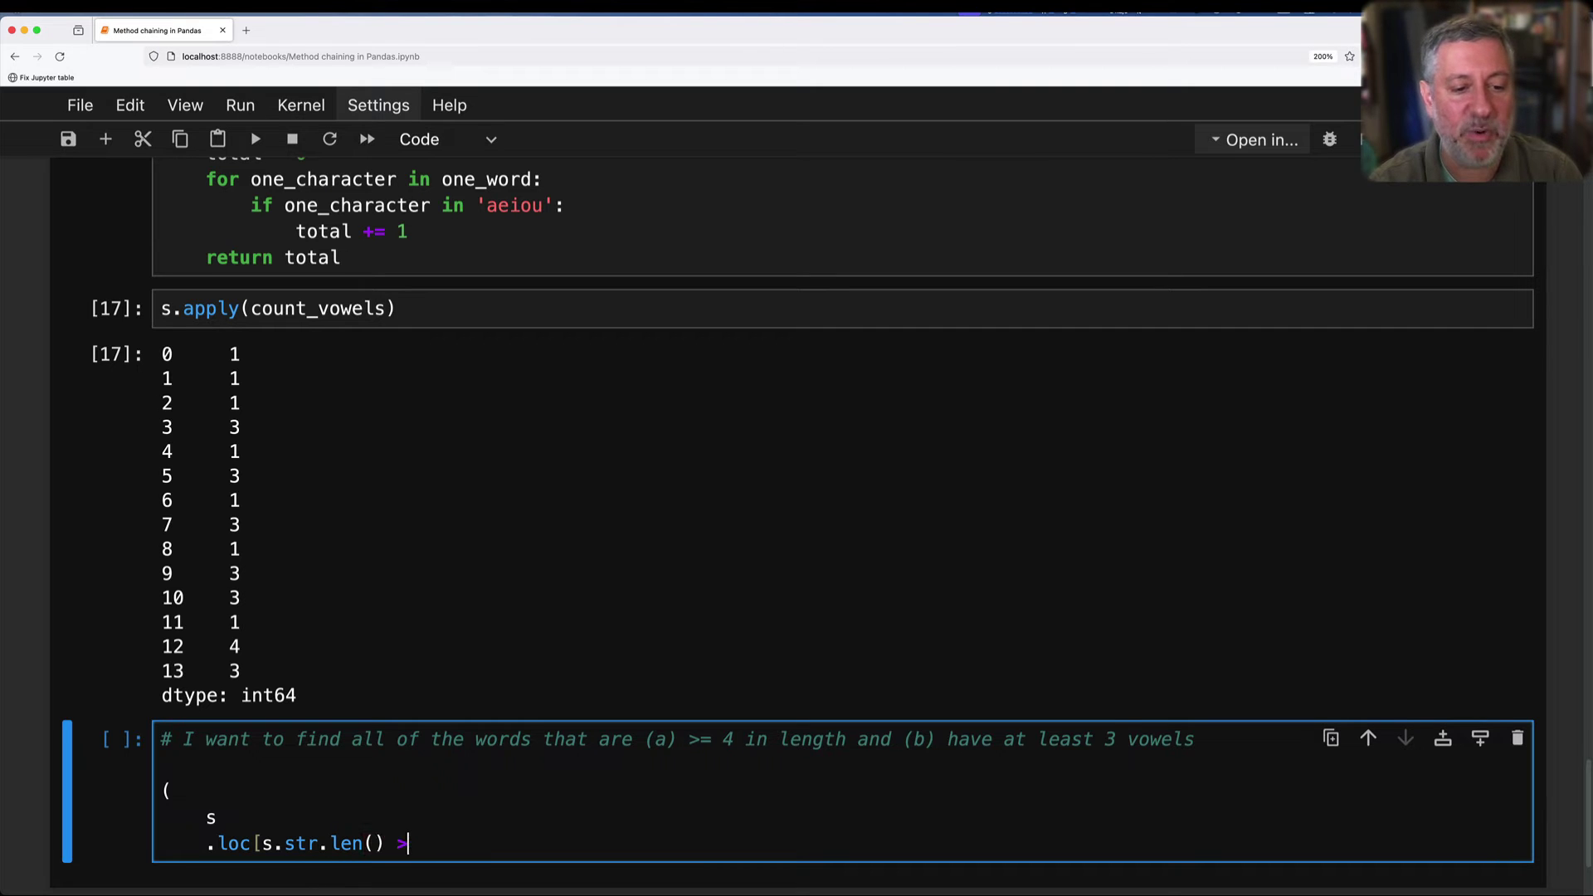
{"action": "type", "text": "= 4]"}
{"action": "key", "text": "Return"}
{"action": "type", "text": ")"}
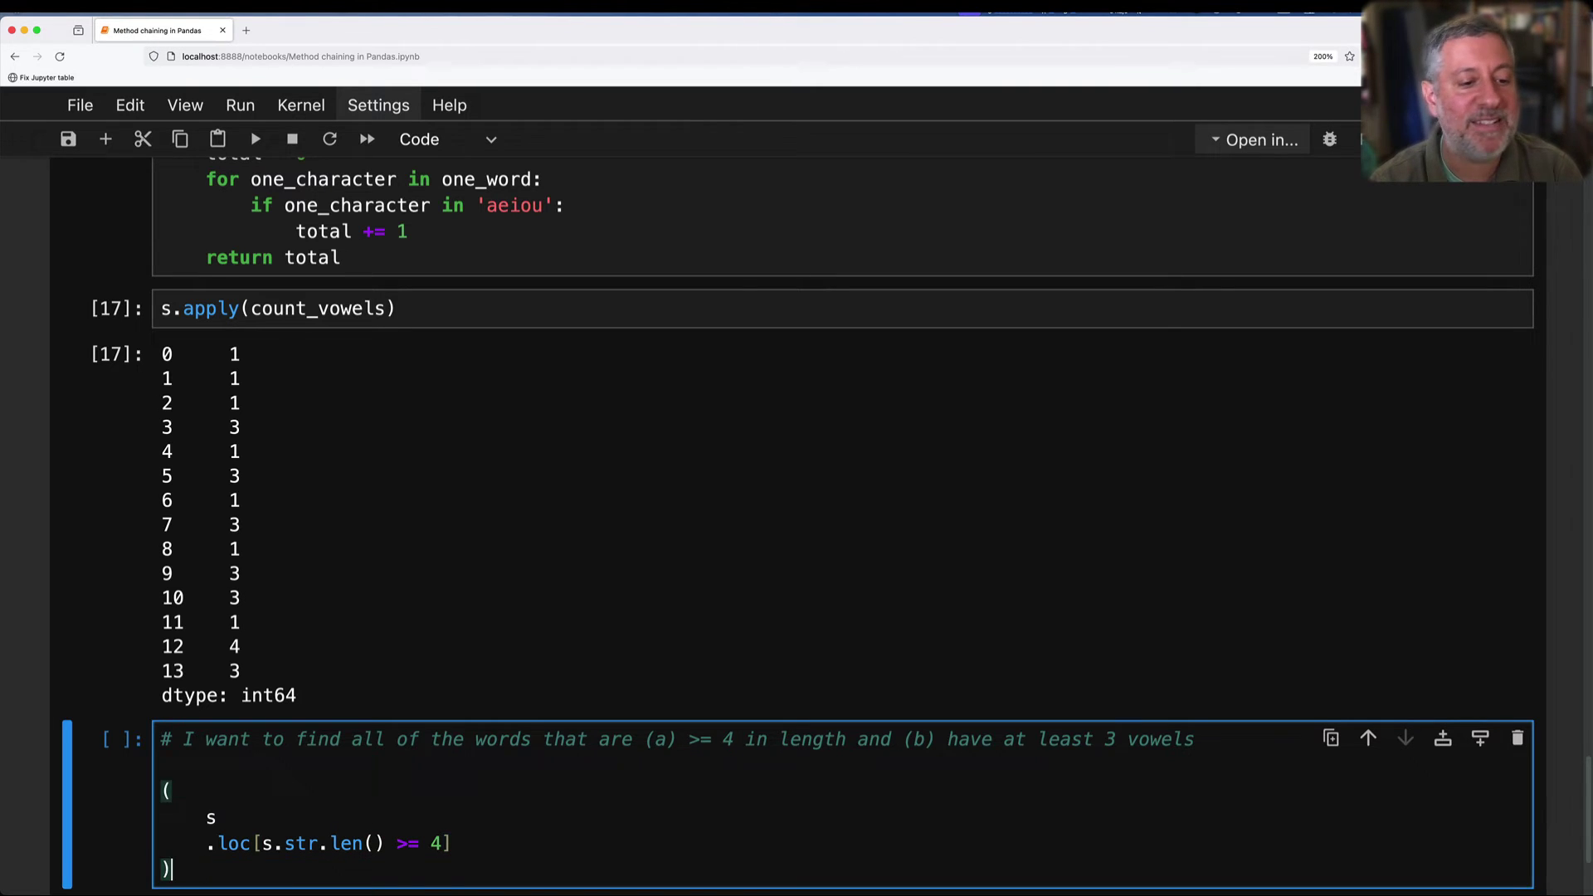
{"action": "key", "text": "shift+Return"}
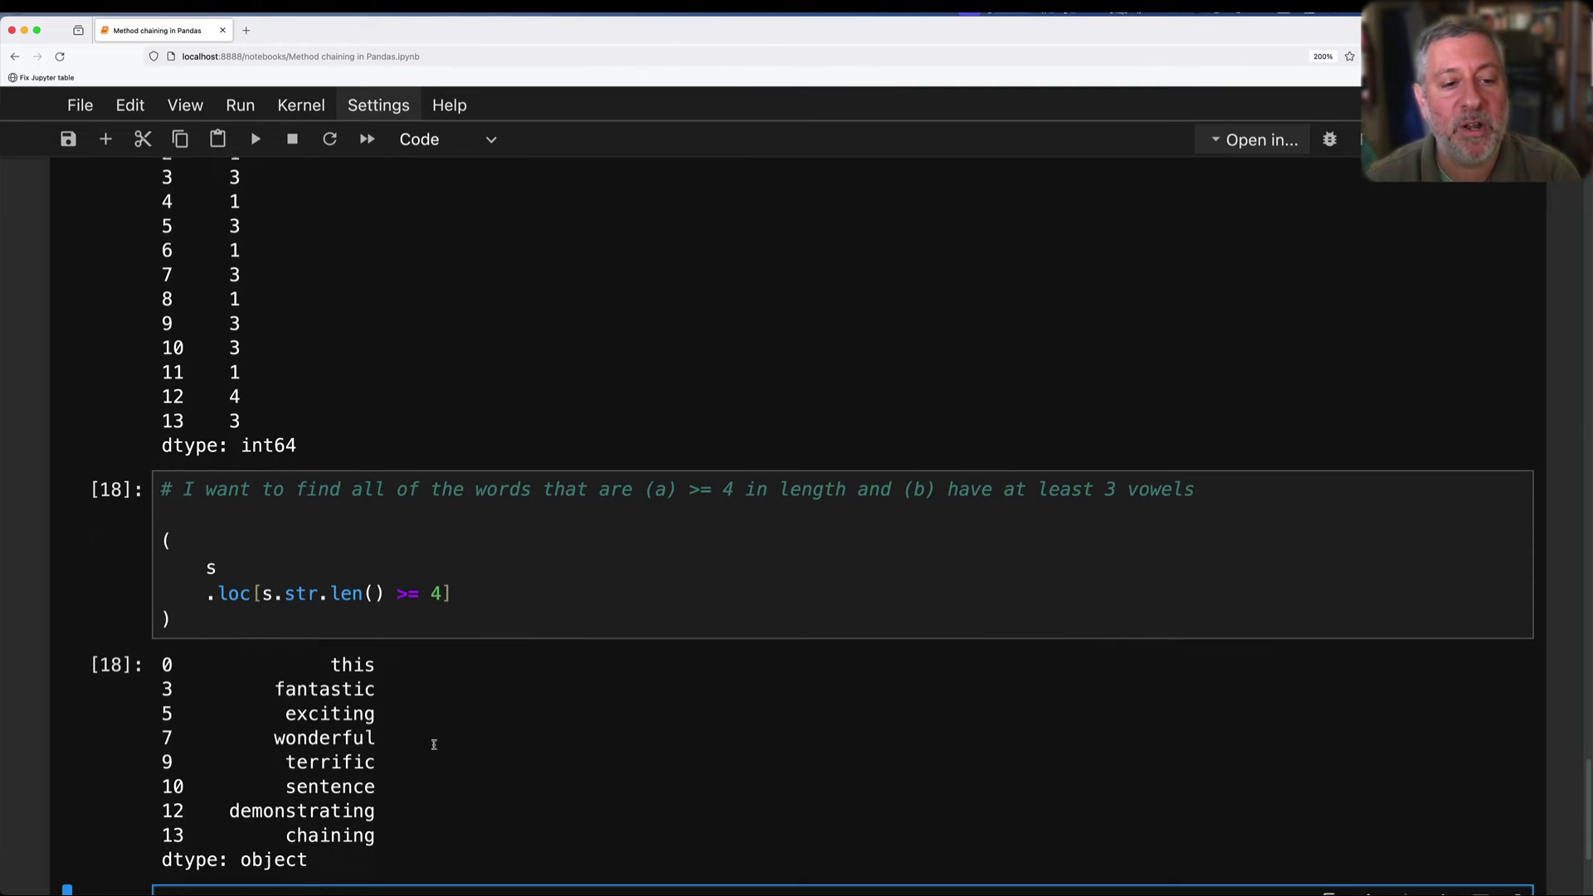
{"action": "left_click", "coordinate": [470, 580]}
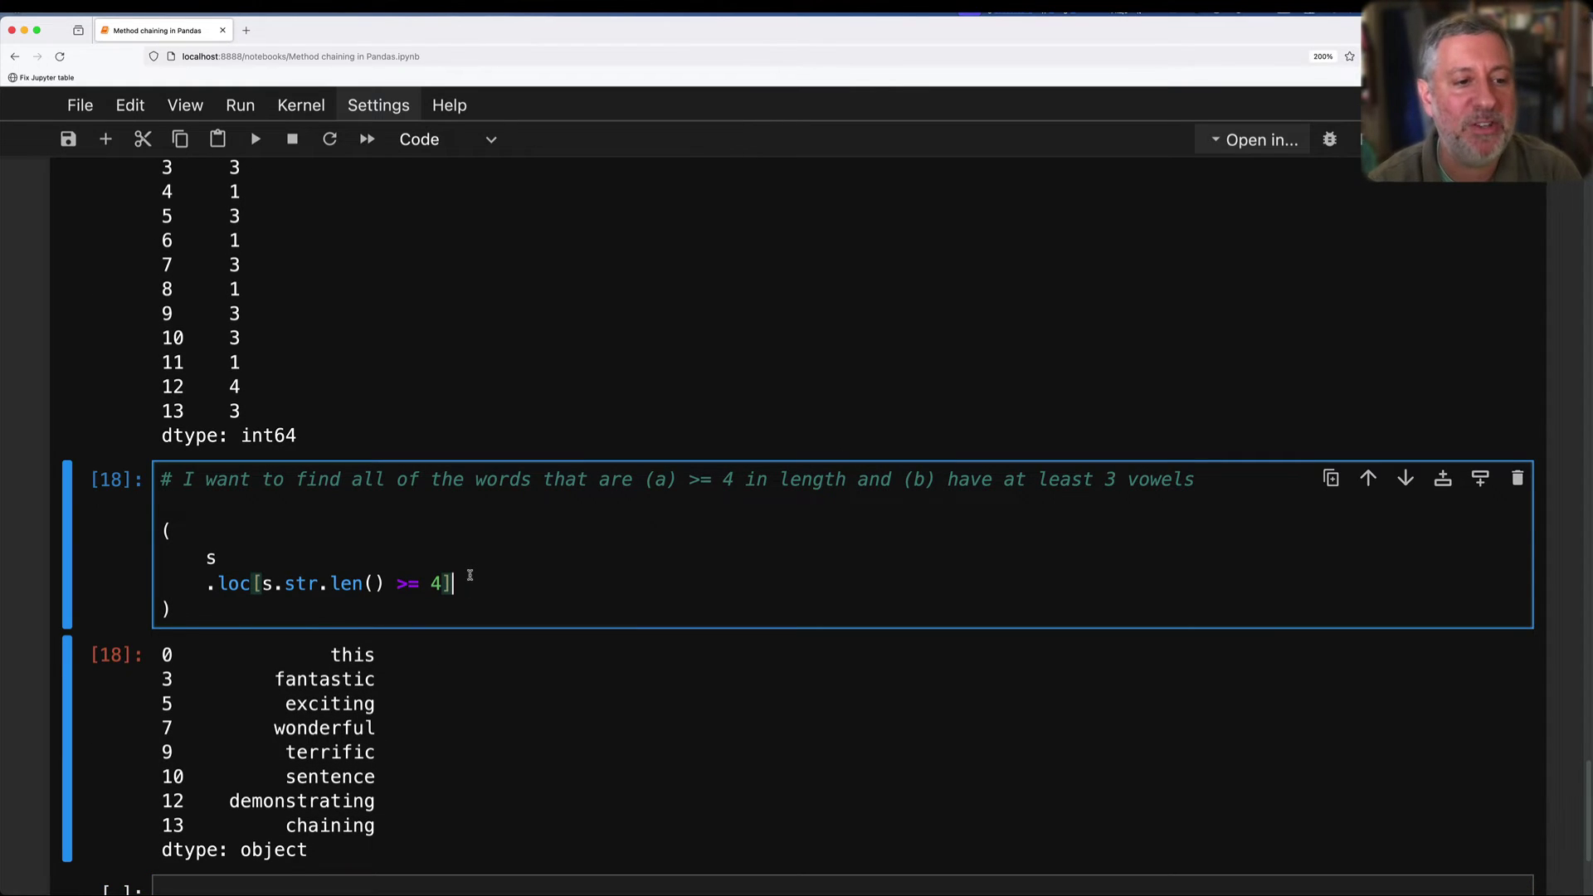
{"action": "key", "text": "Return"}
{"action": "type", "text": ".appl"}
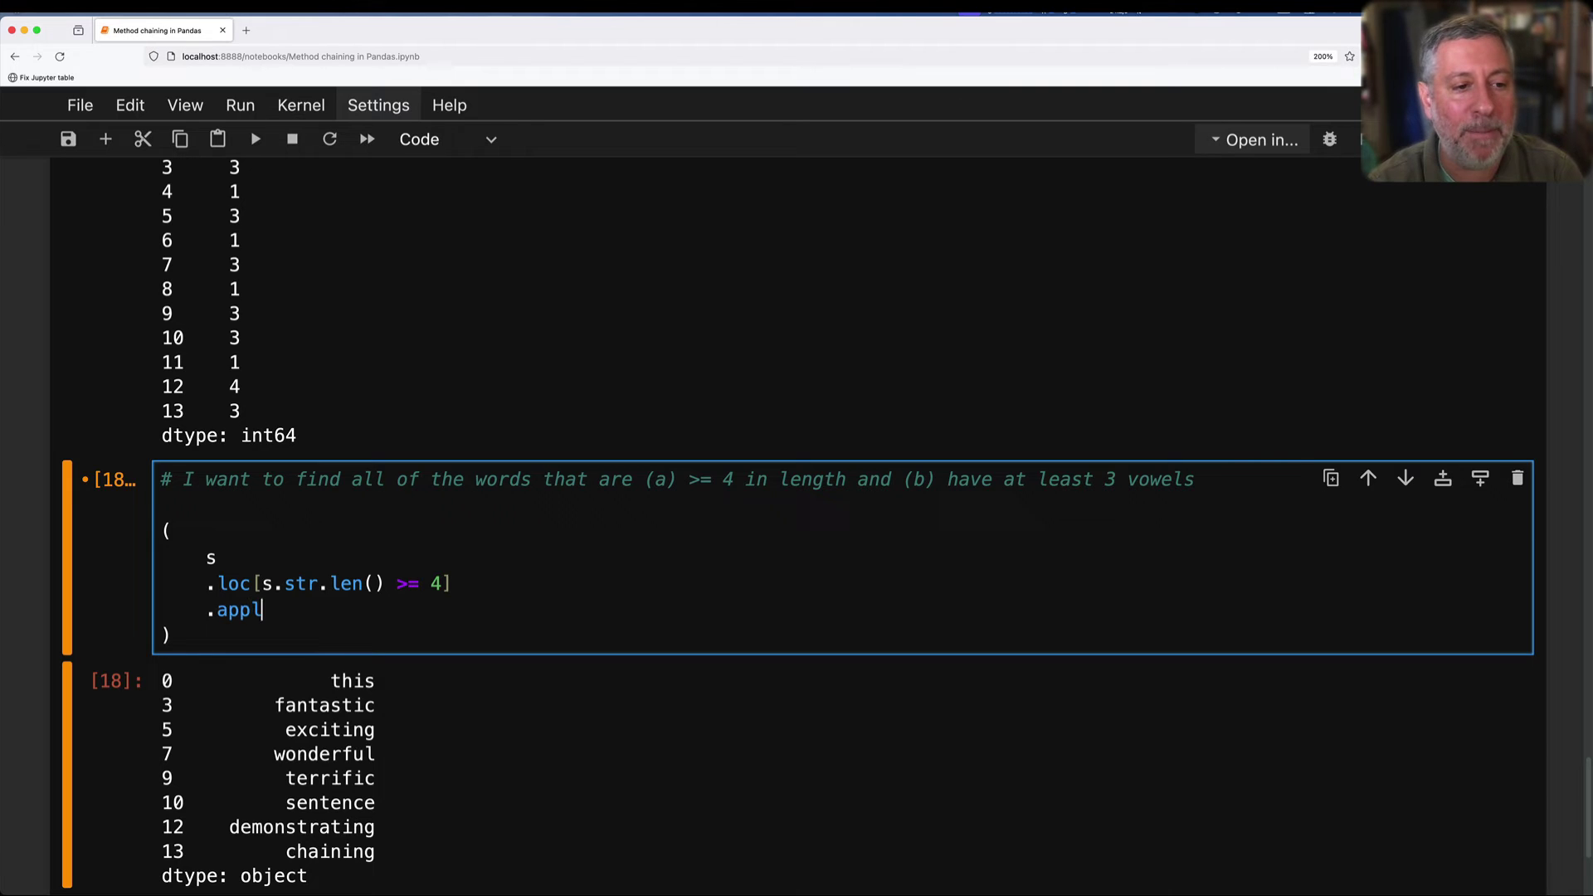
{"action": "type", "text": "y(count_"}
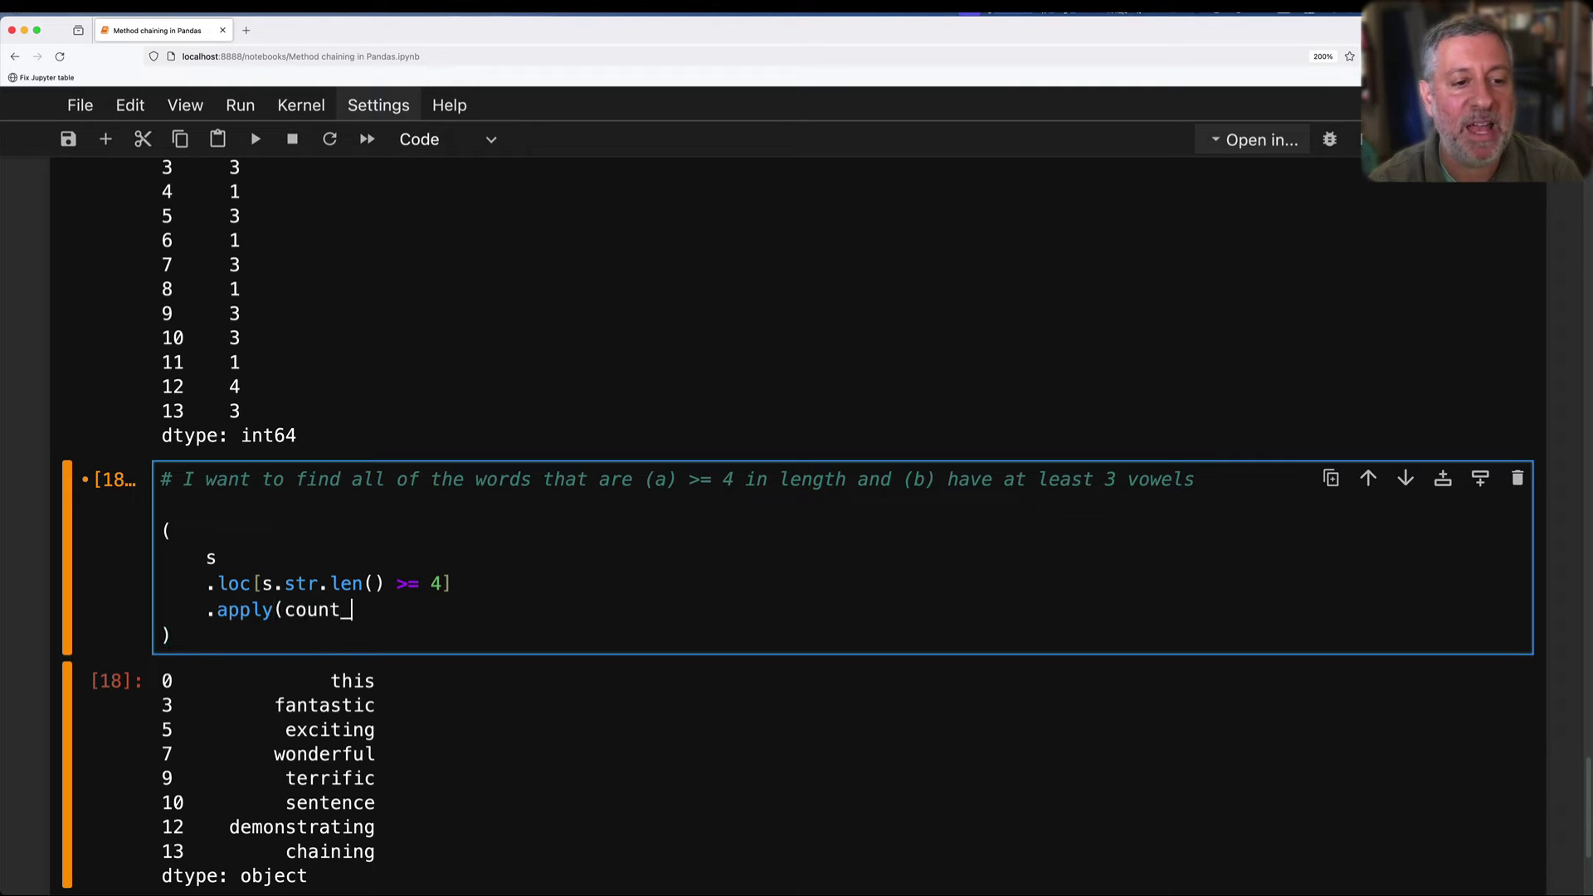
{"action": "type", "text": "vowel"}
{"action": "type", "text": "s) >="}
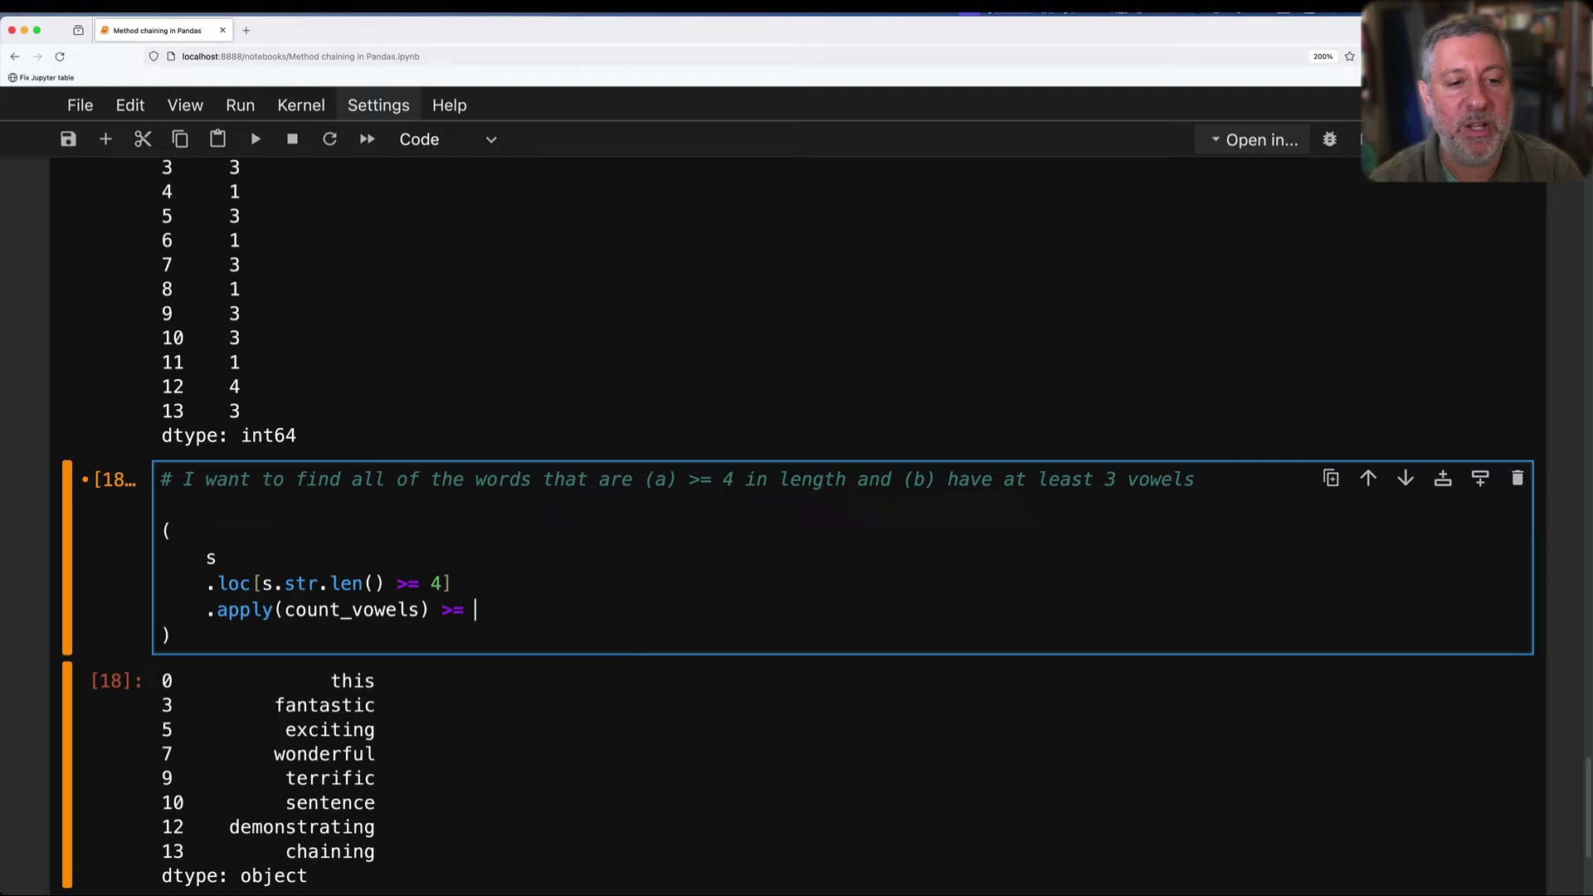
{"action": "type", "text": ".l"}
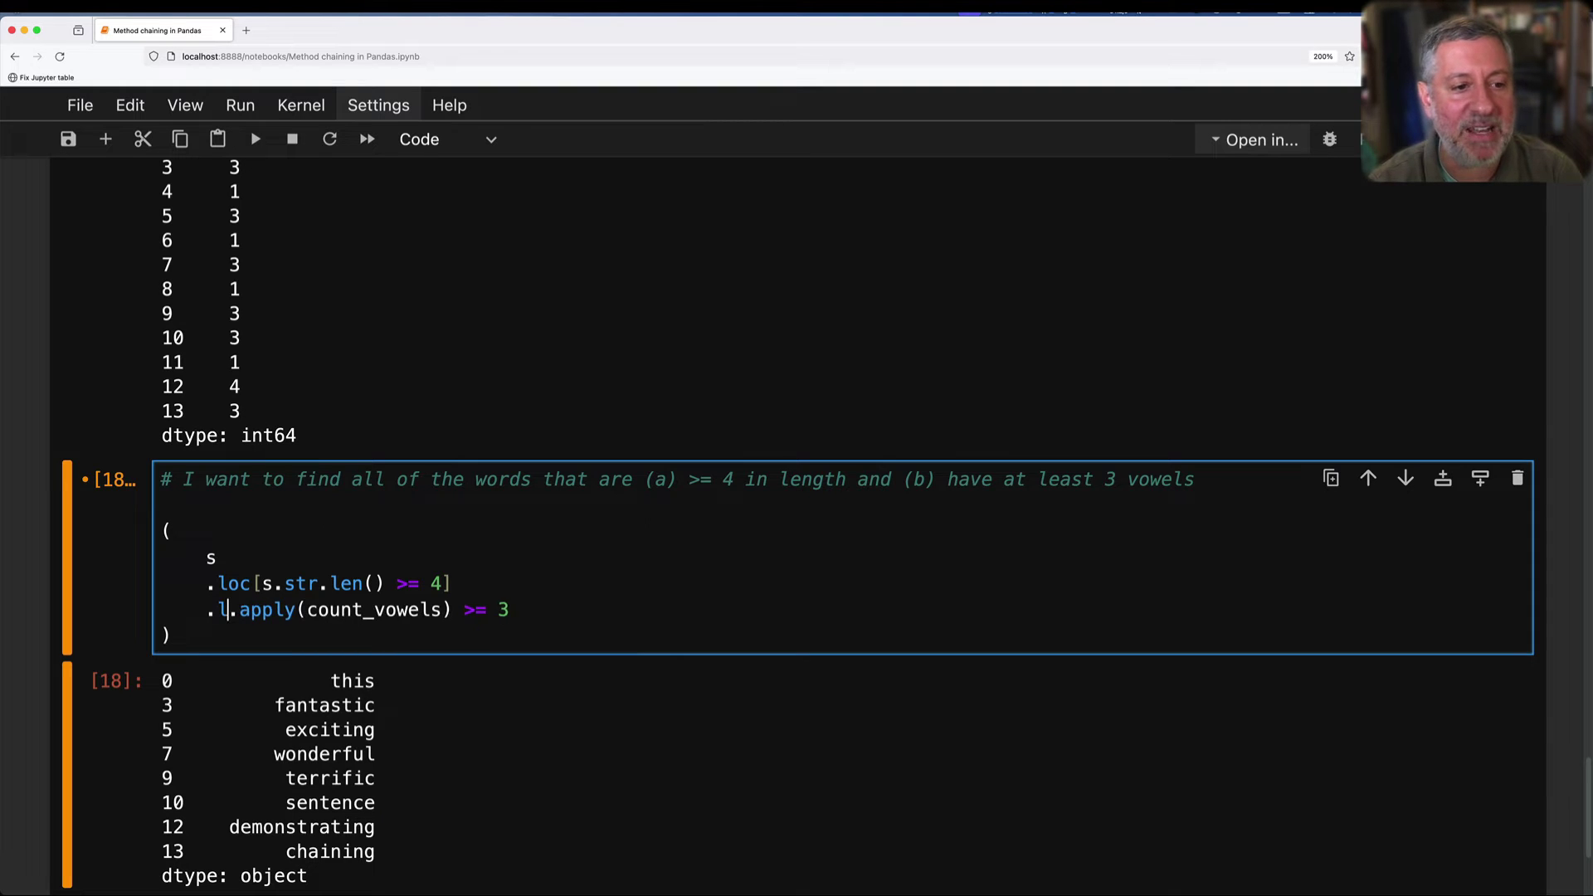
{"action": "type", "text": "oc["}
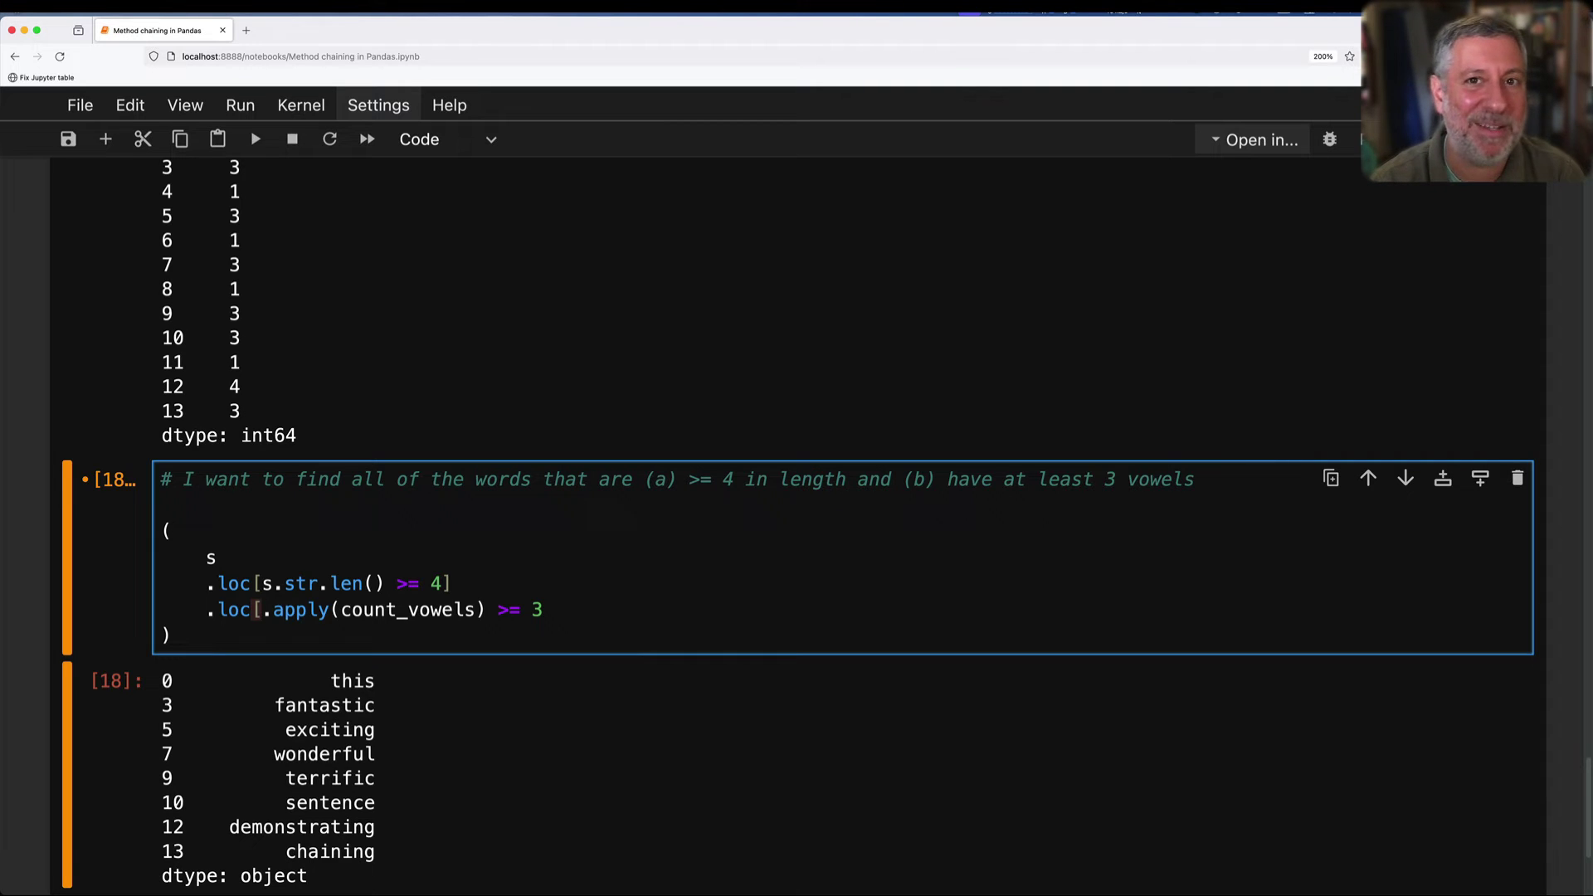
Add .loc[lambda s: s.apply(count_vowels) >= 3] to the chain and rerun, leaving seven words.
{"action": "key", "text": "BackSpace"}
{"action": "key", "text": "BackSpace"}
{"action": "key", "text": "BackSpace"}
{"action": "key", "text": "BackSpace"}
{"action": "key", "text": "BackSpace"}
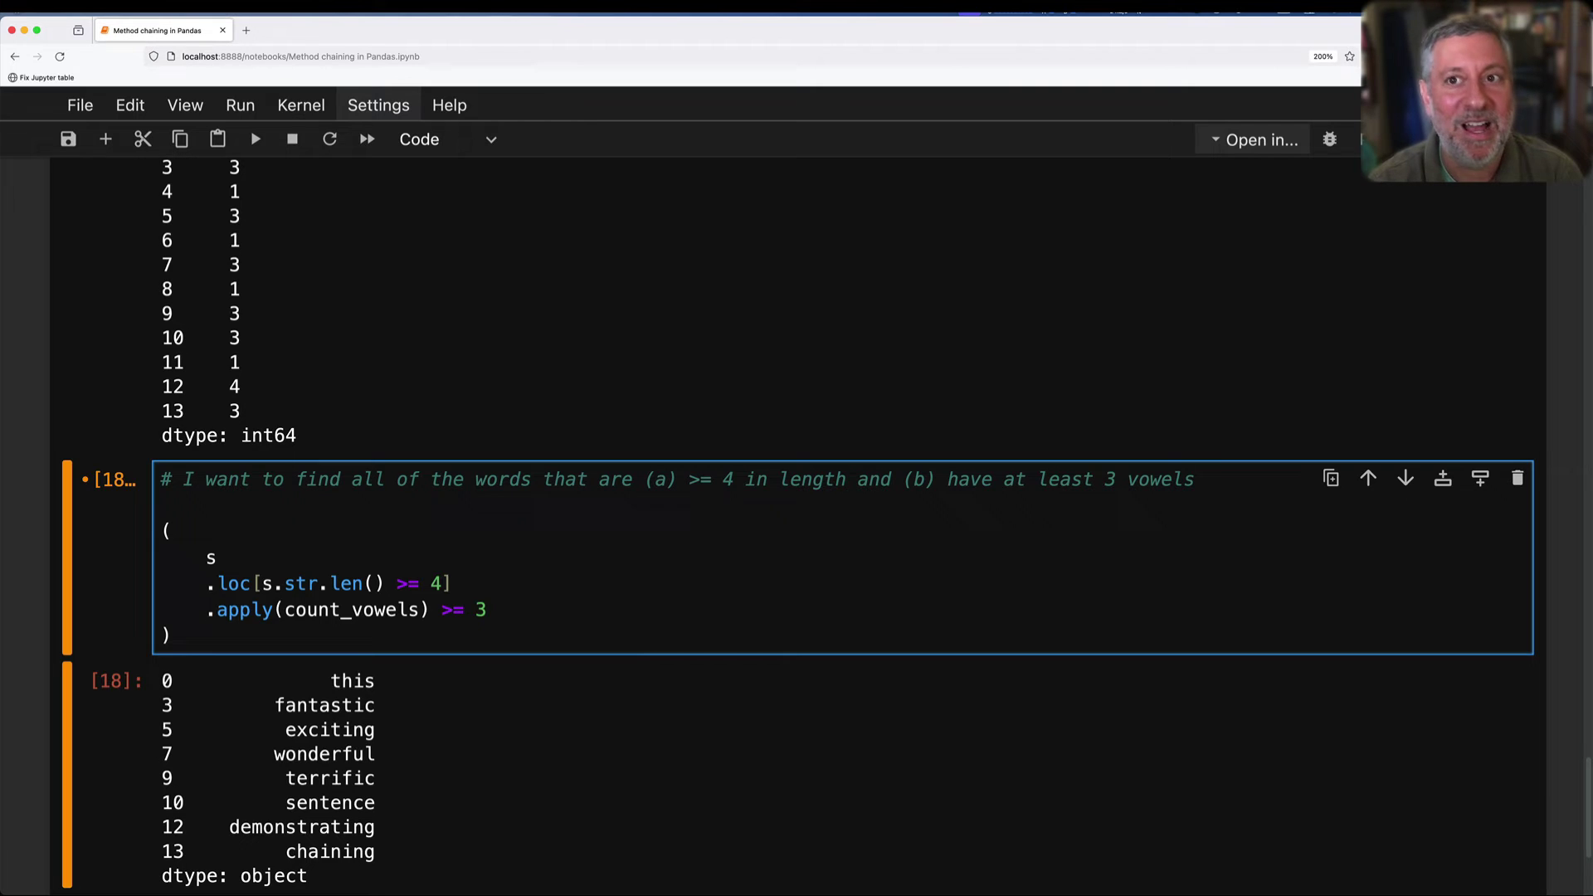
{"action": "type", "text": "loc["}
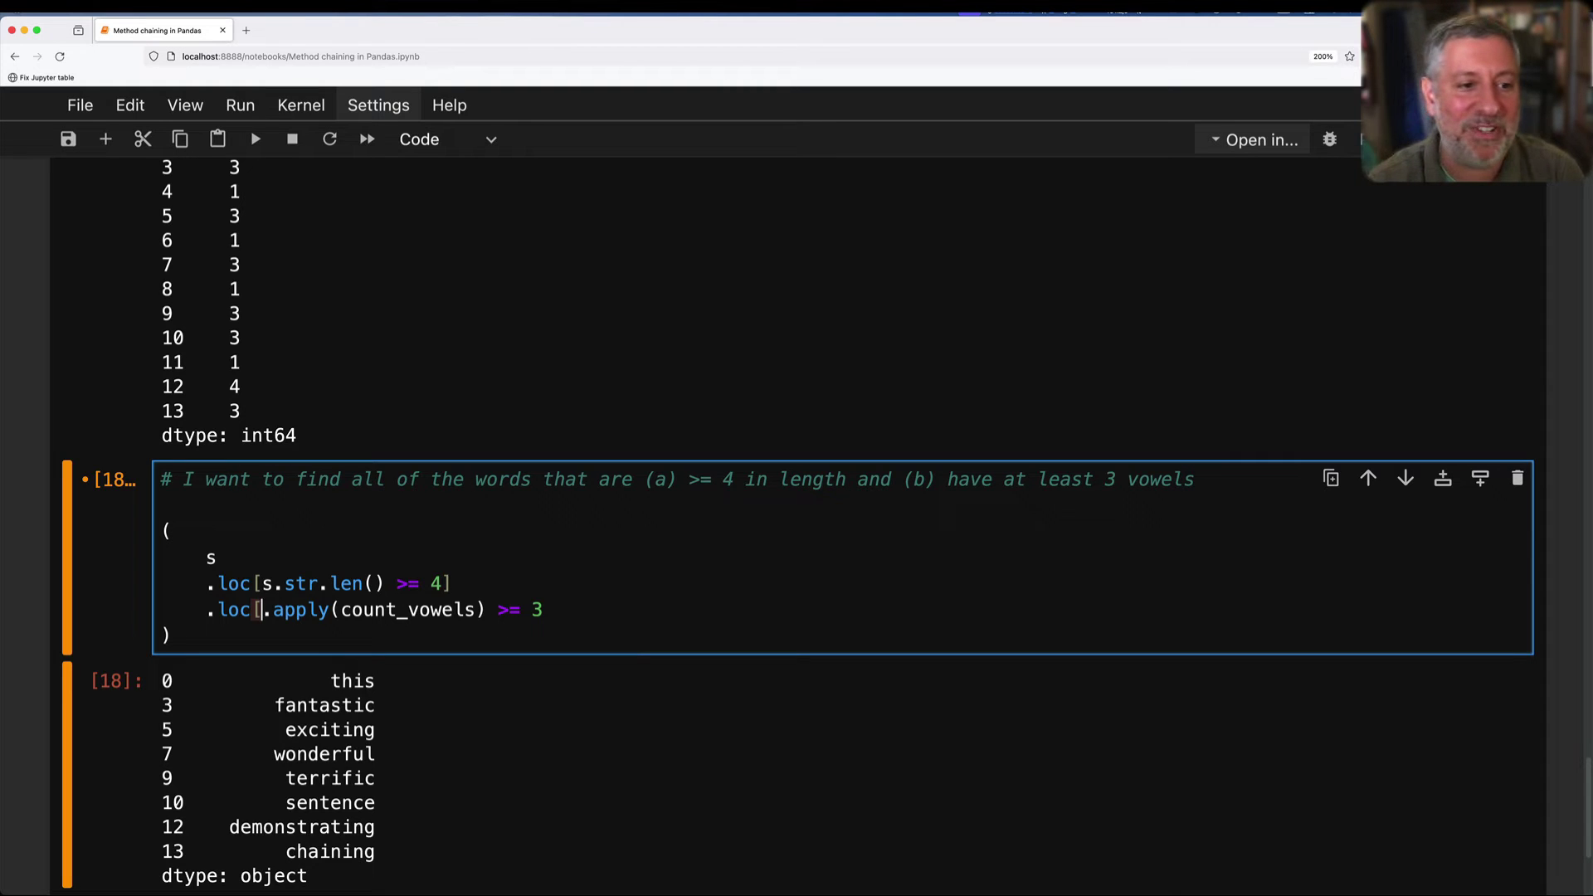
{"action": "type", "text": "lambda s: s"}
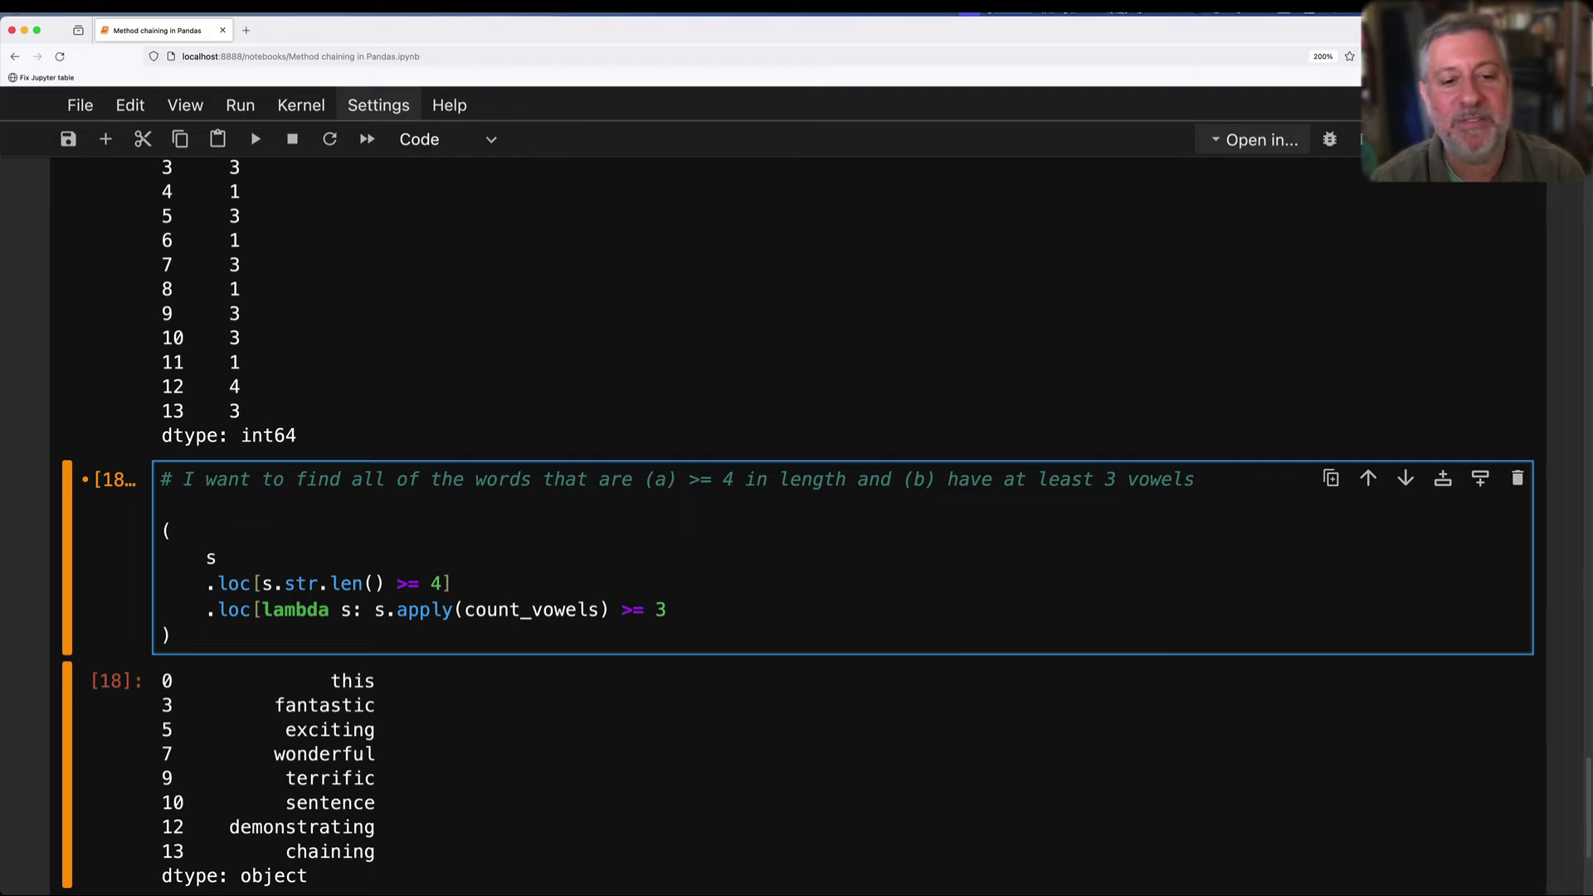
{"action": "key", "text": "End"}
{"action": "type", "text": "]"}
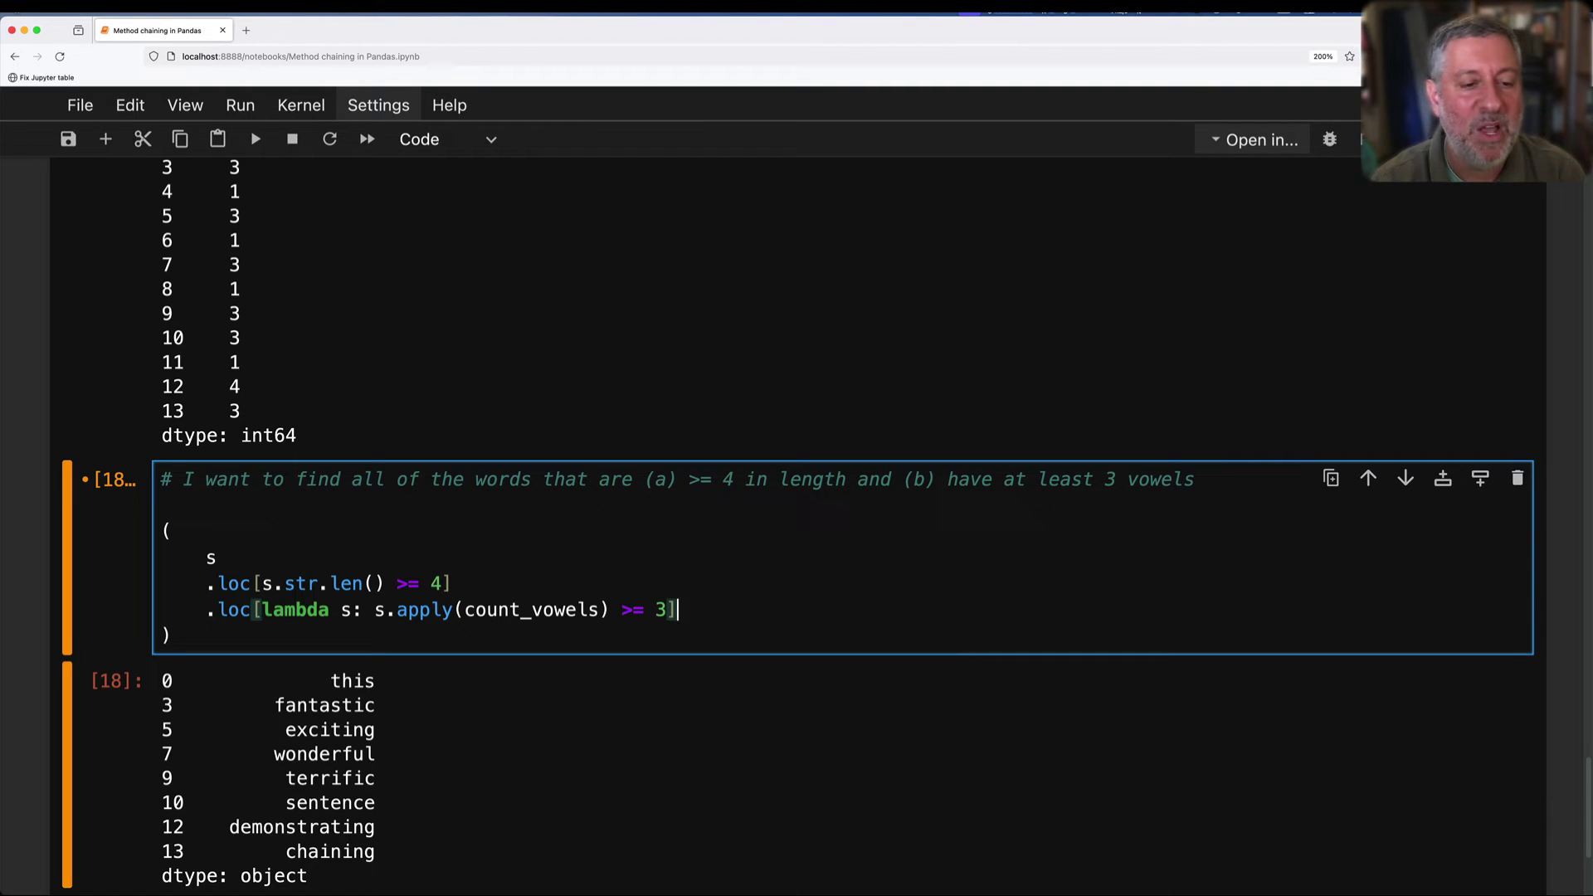
{"action": "key", "text": "shift+Return"}
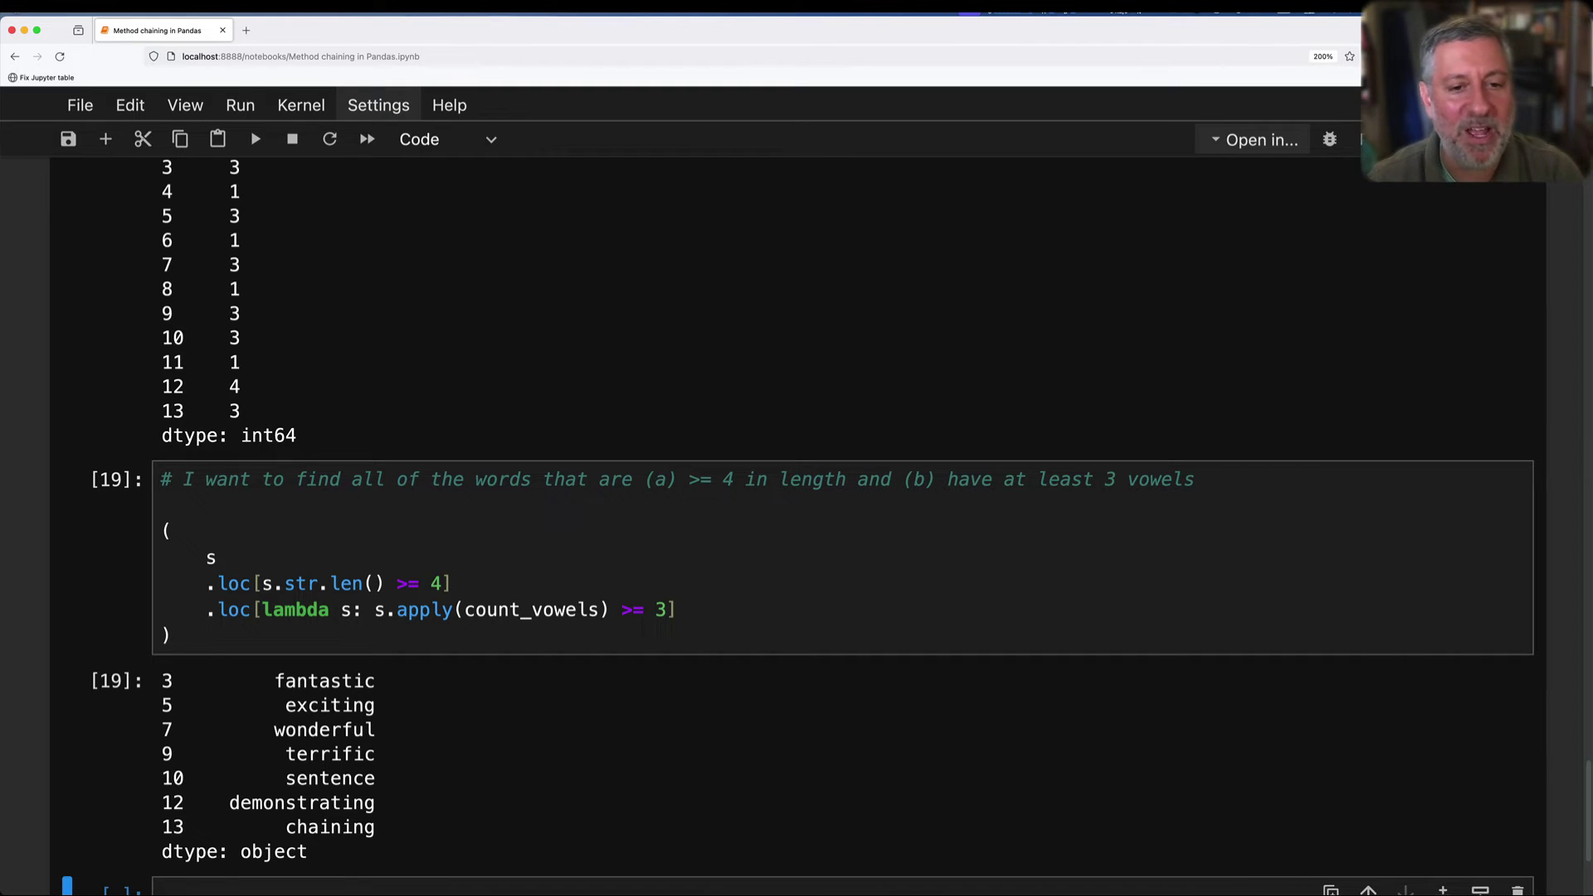
Contrast the lambda parameter with the Series s, and rename the lambda's s to s_.
{"action": "left_click_drag", "start_coordinate": [338, 609], "coordinate": [388, 609]}
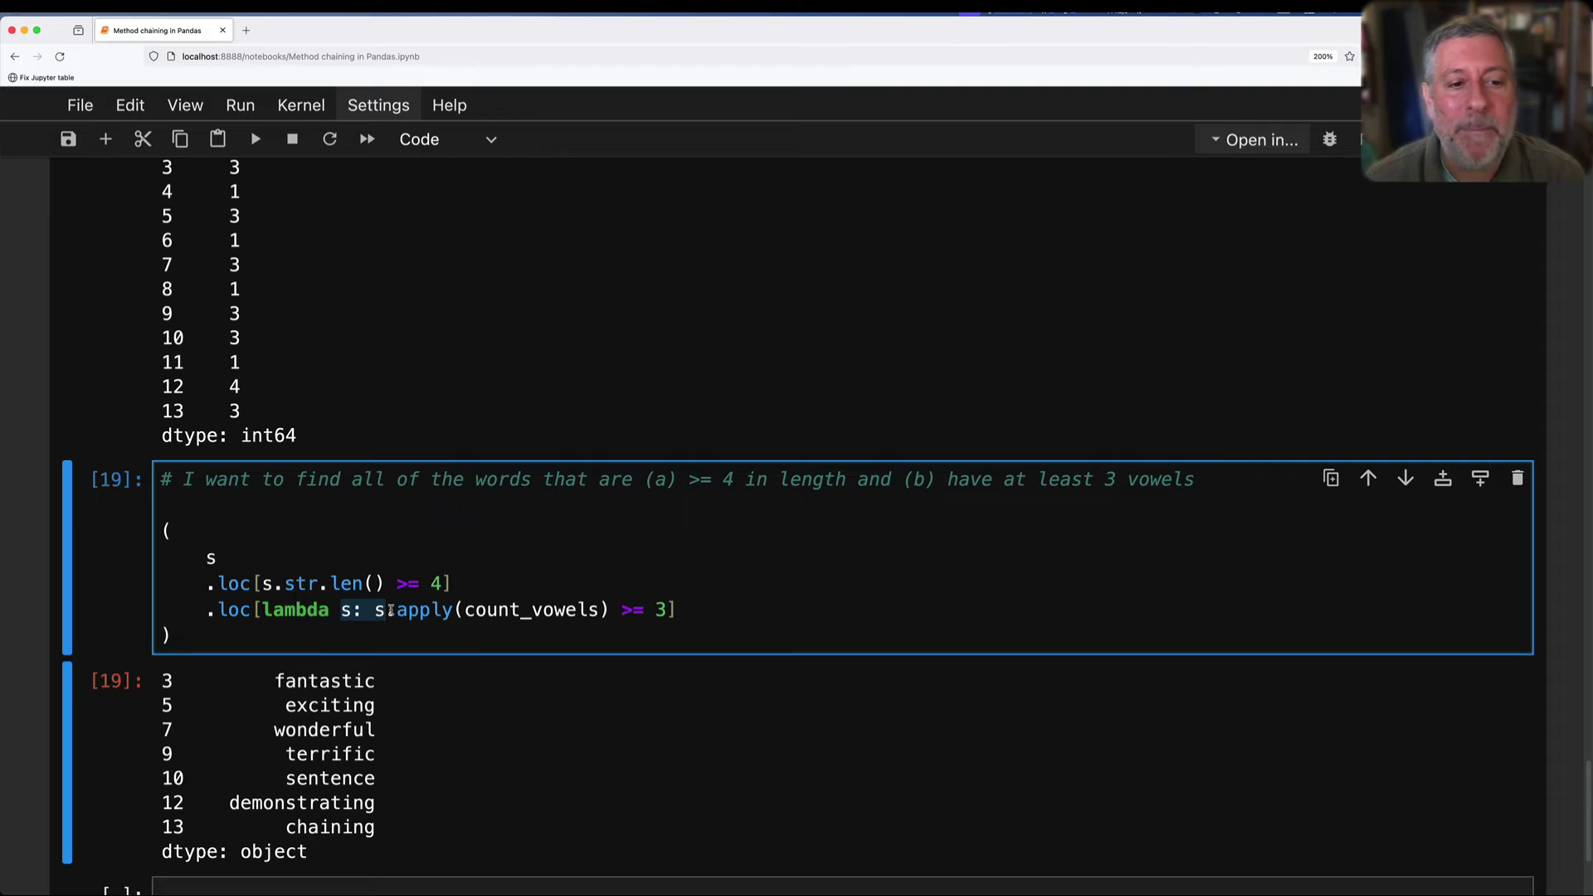
{"action": "left_click", "coordinate": [202, 557]}
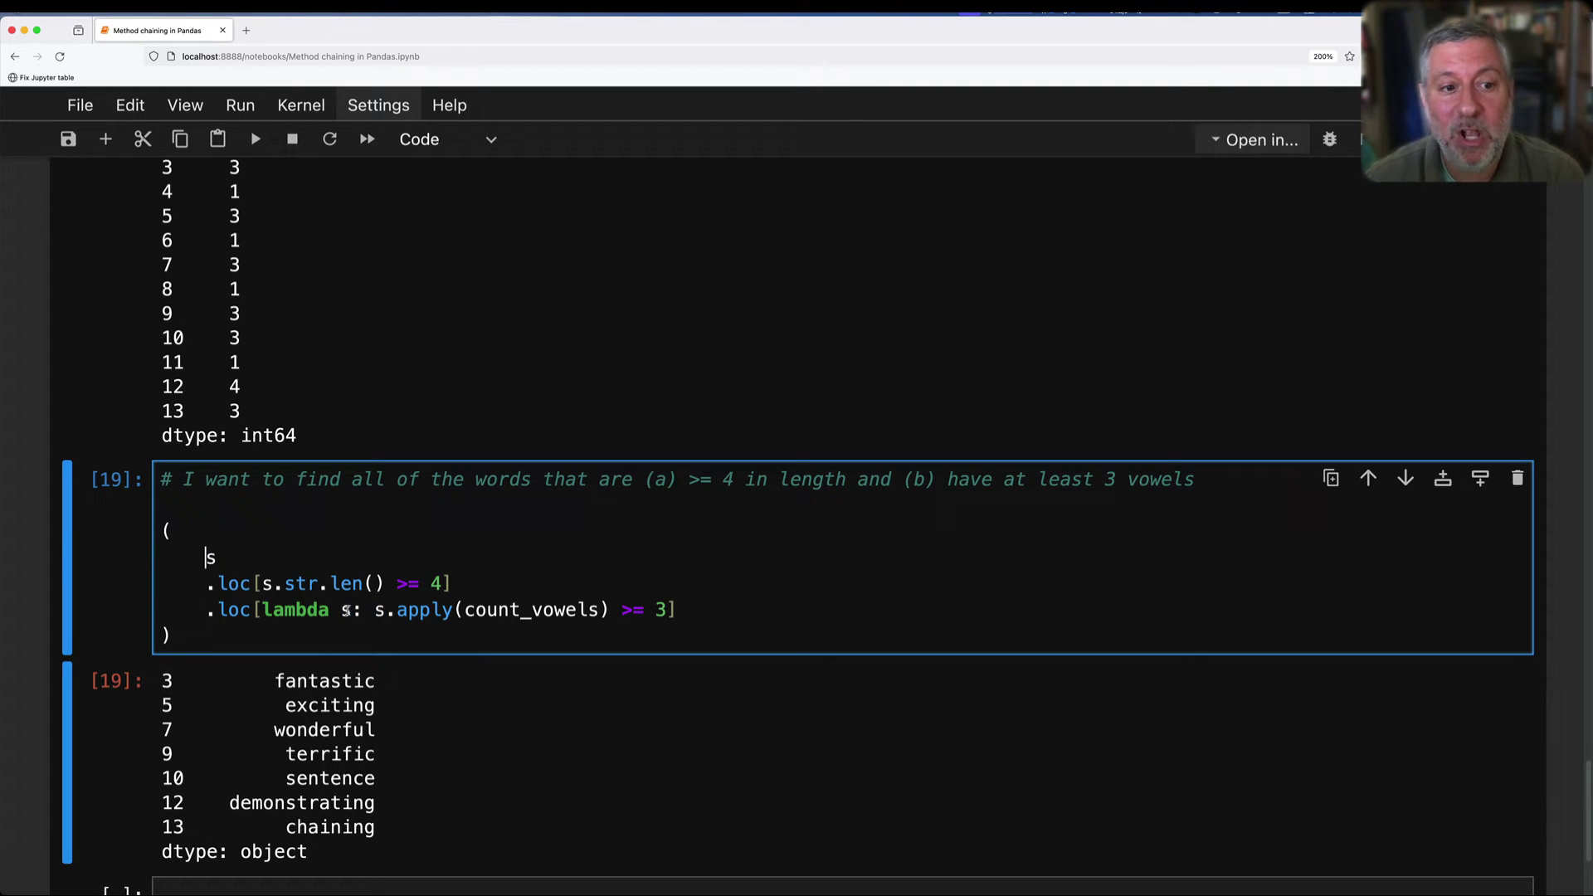
{"action": "left_click", "coordinate": [354, 609]}
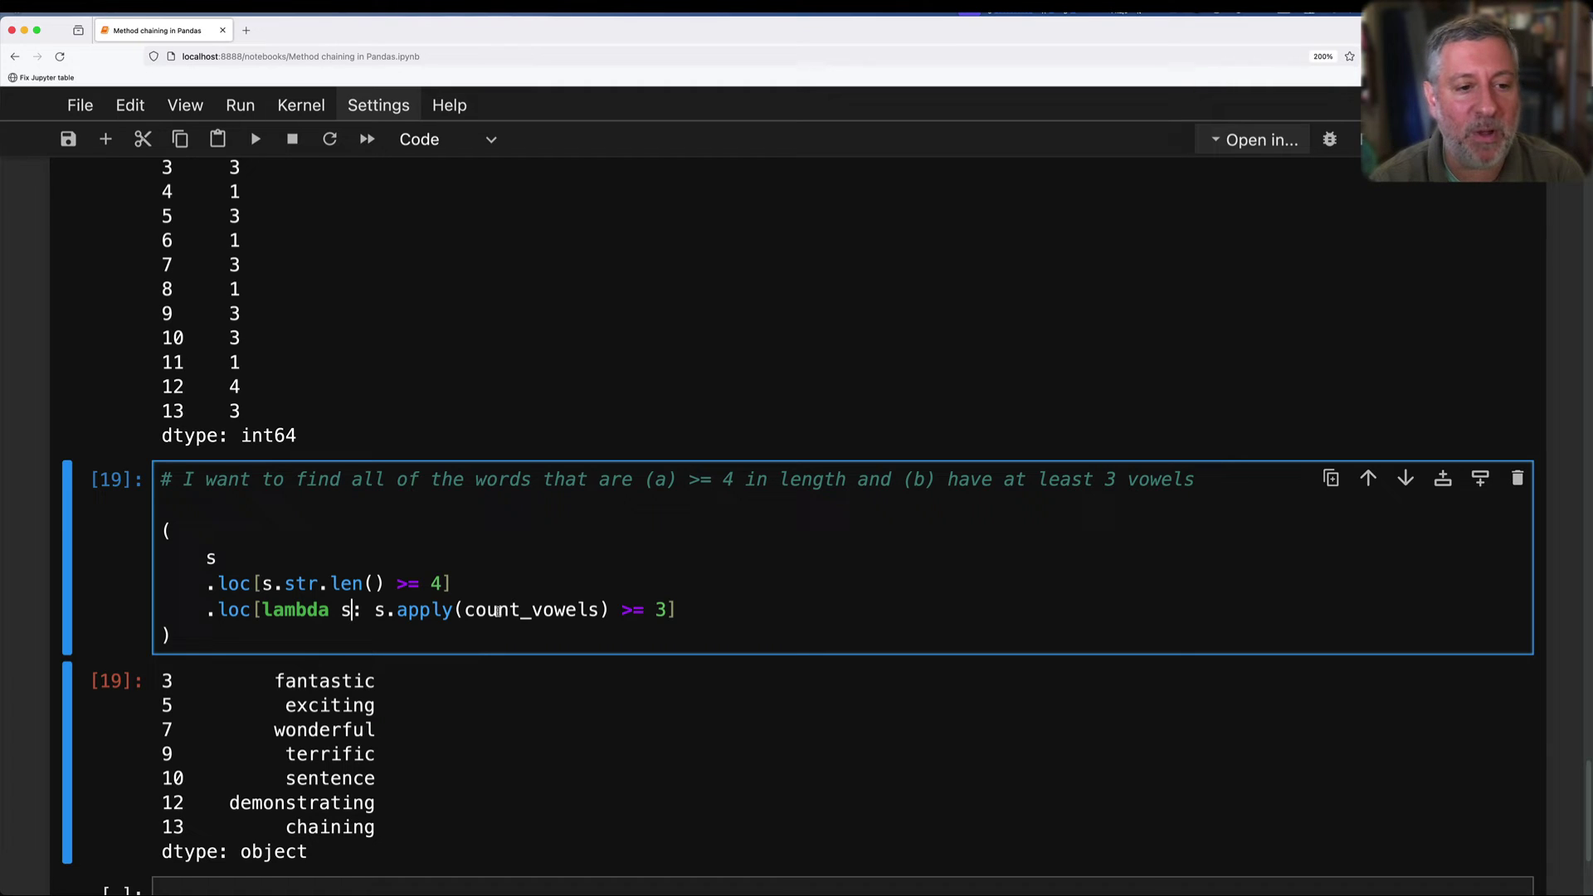
{"action": "type", "text": "_"}
{"action": "key", "text": "Right"}
{"action": "key", "text": "Right"}
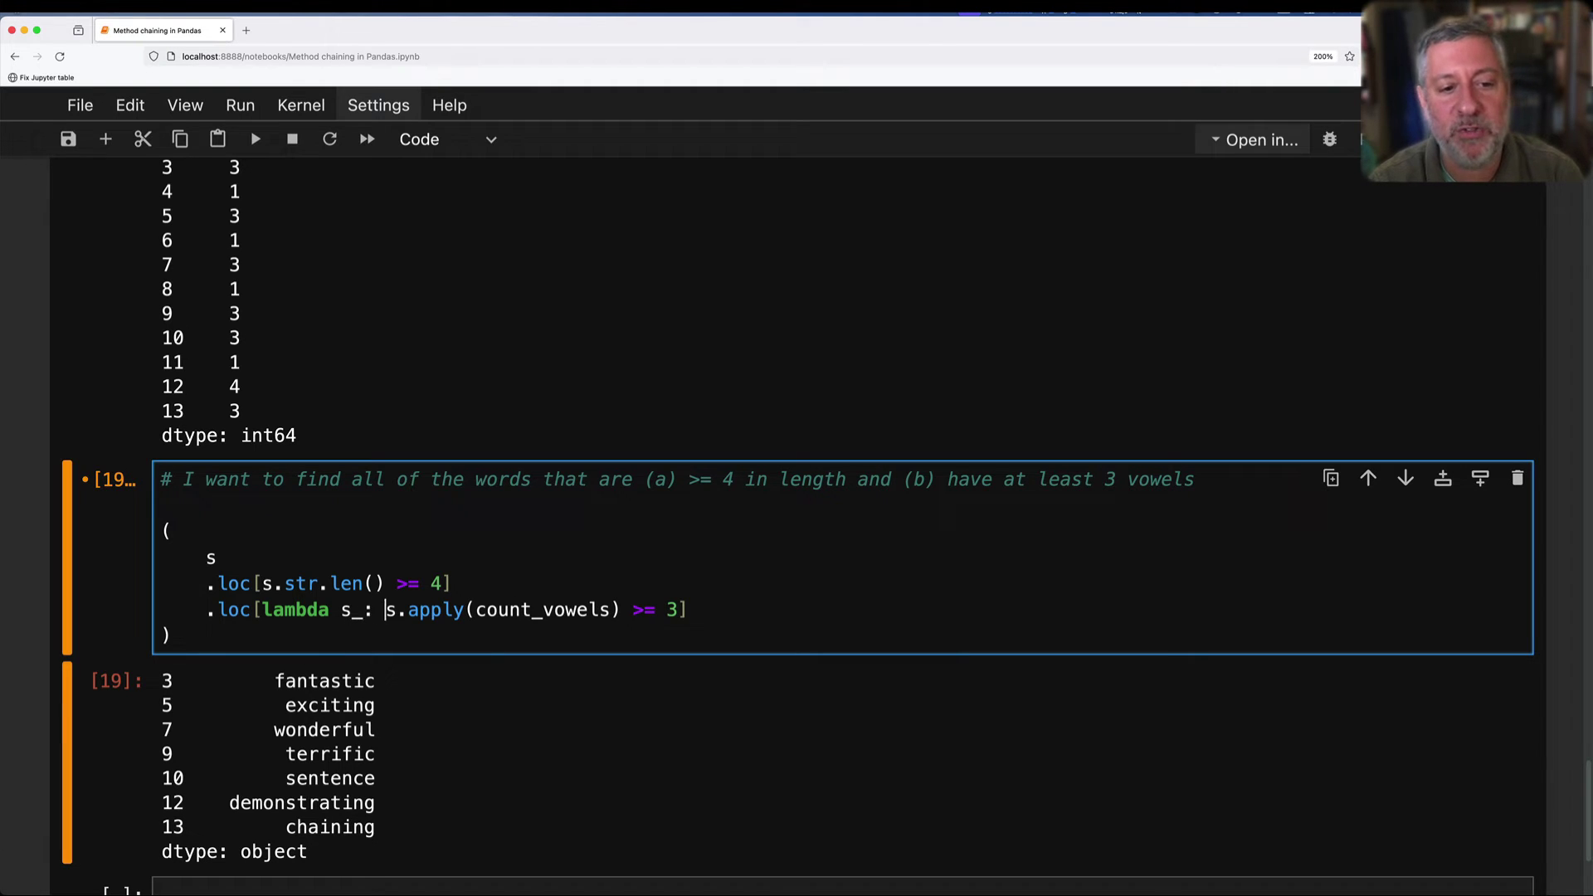
{"action": "type", "text": "_"}
Add a '# s_ is a local variable' comment to the filter line and rerun for seven words.
{"action": "key", "text": "End"}
{"action": "type", "text": "3]   # s_"}
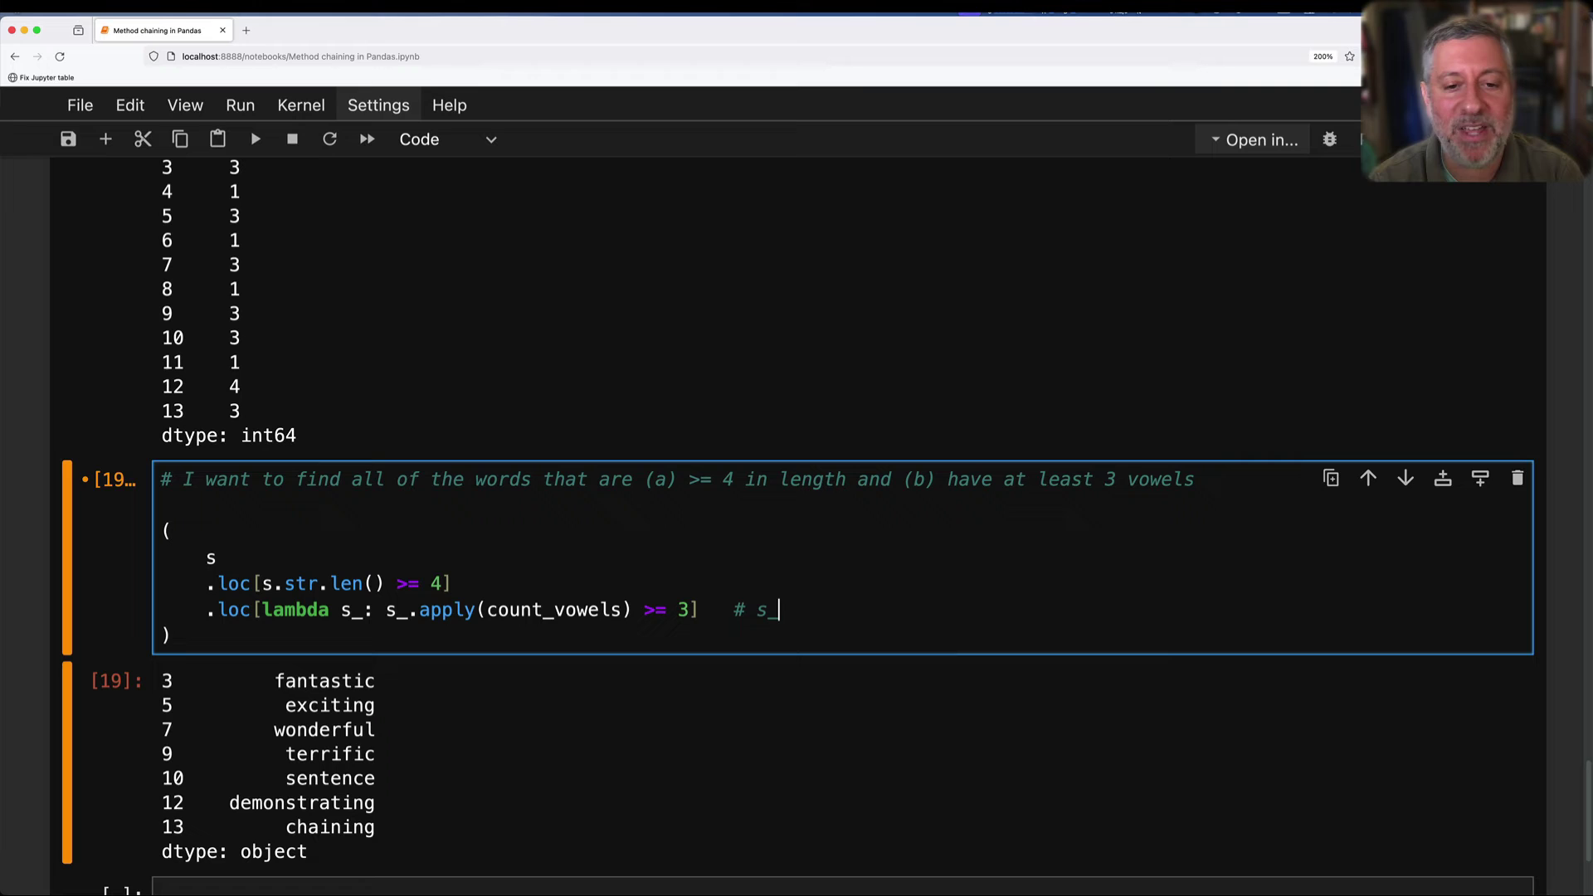
{"action": "type", "text": " is a local variable, te"}
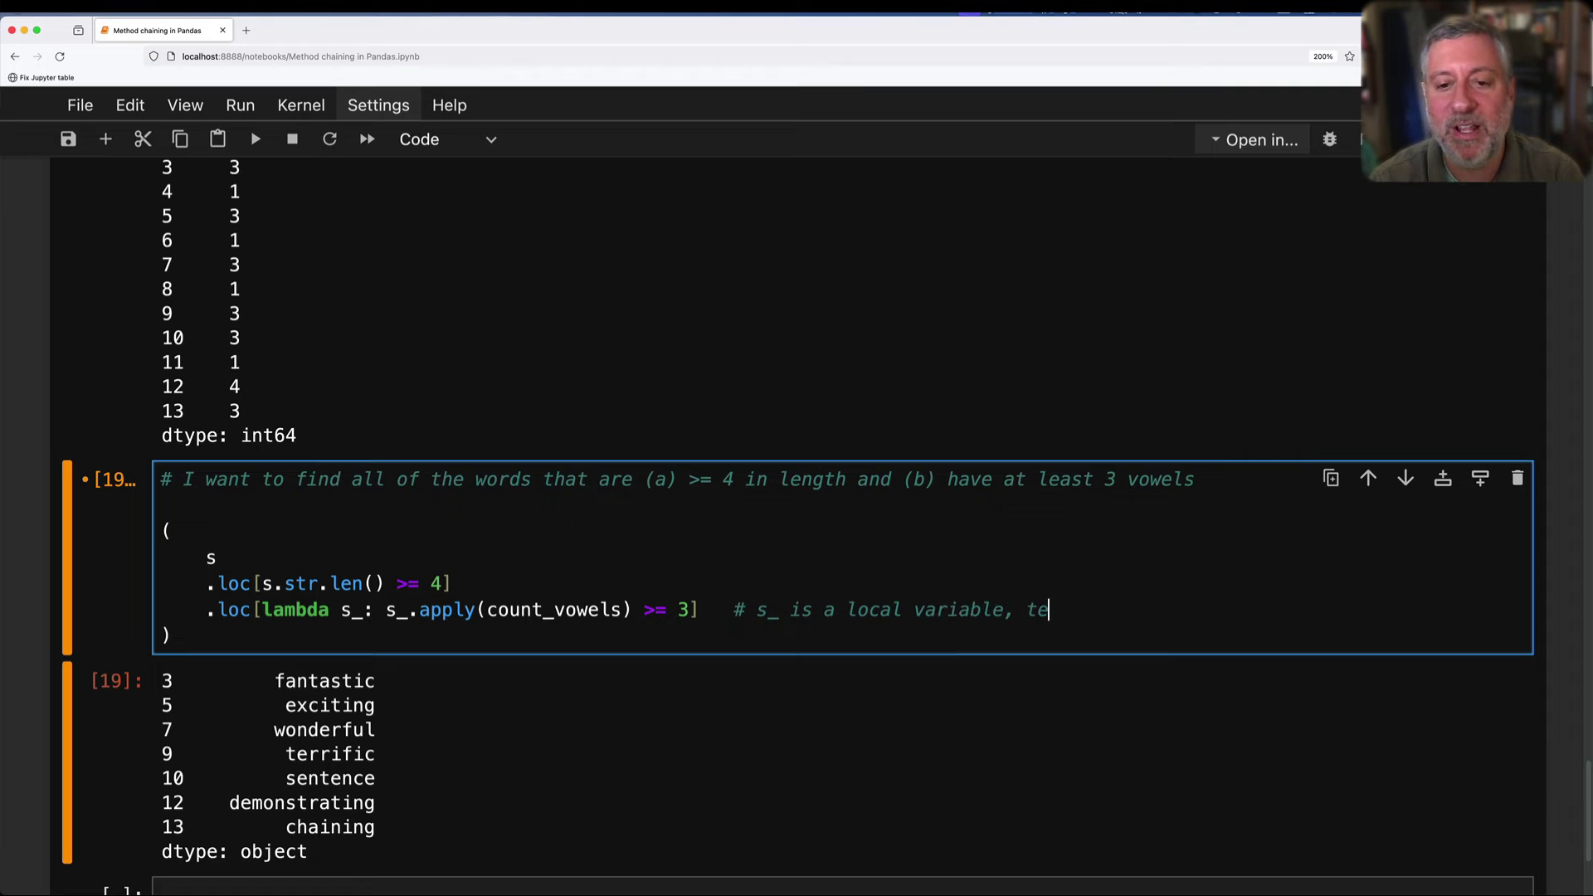
{"action": "type", "text": "mporary"}
{"action": "key", "text": "BackSpace"}
{"action": "type", "text": "ily"}
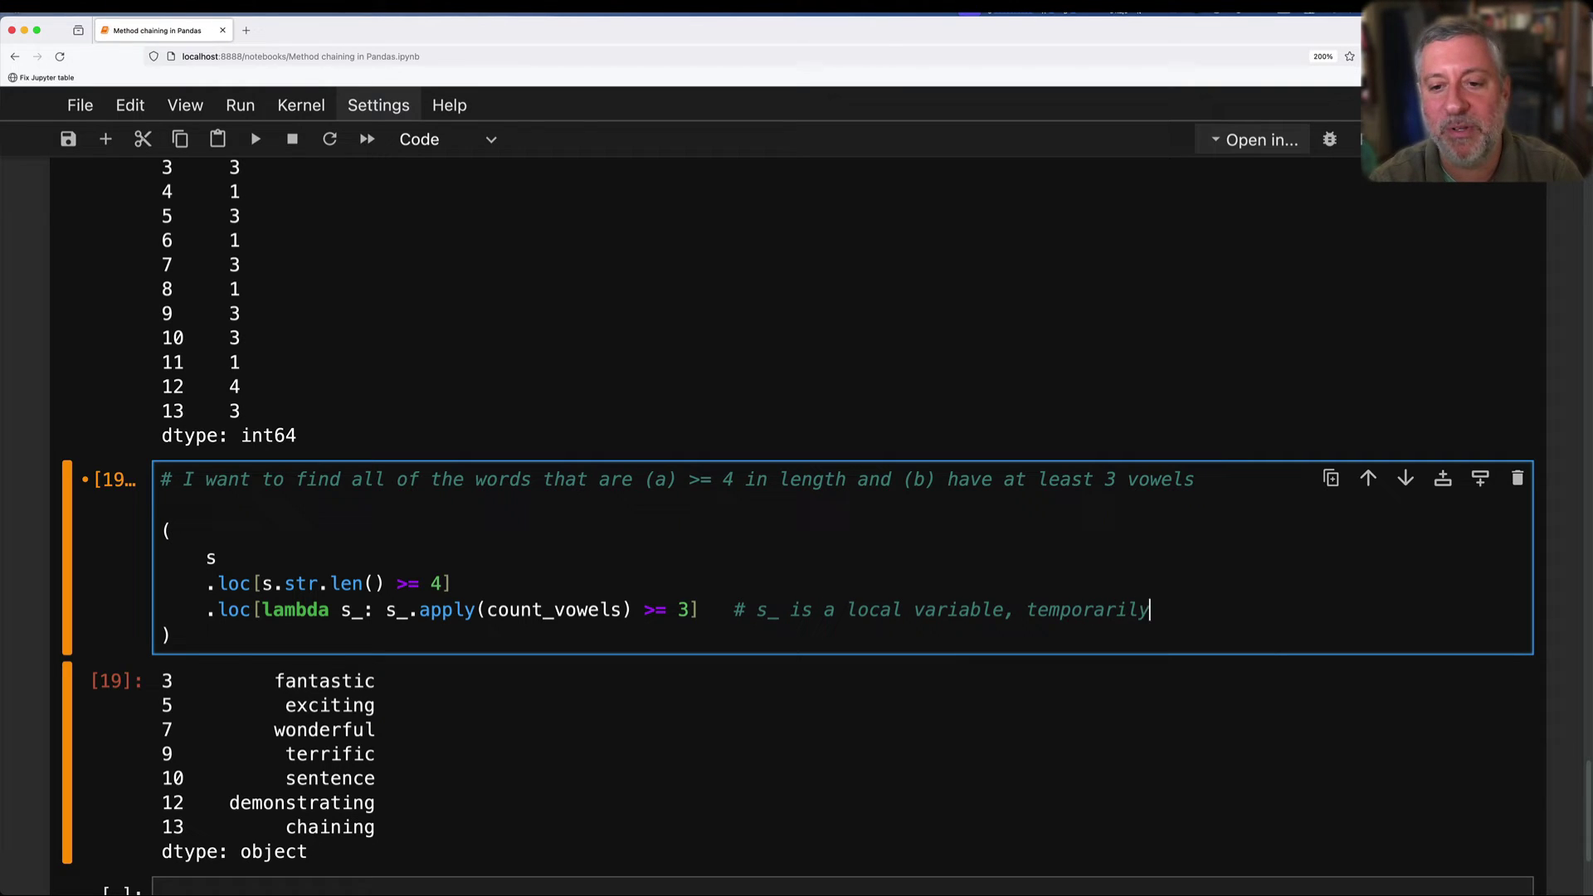
{"action": "type", "text": " assigned in our function"}
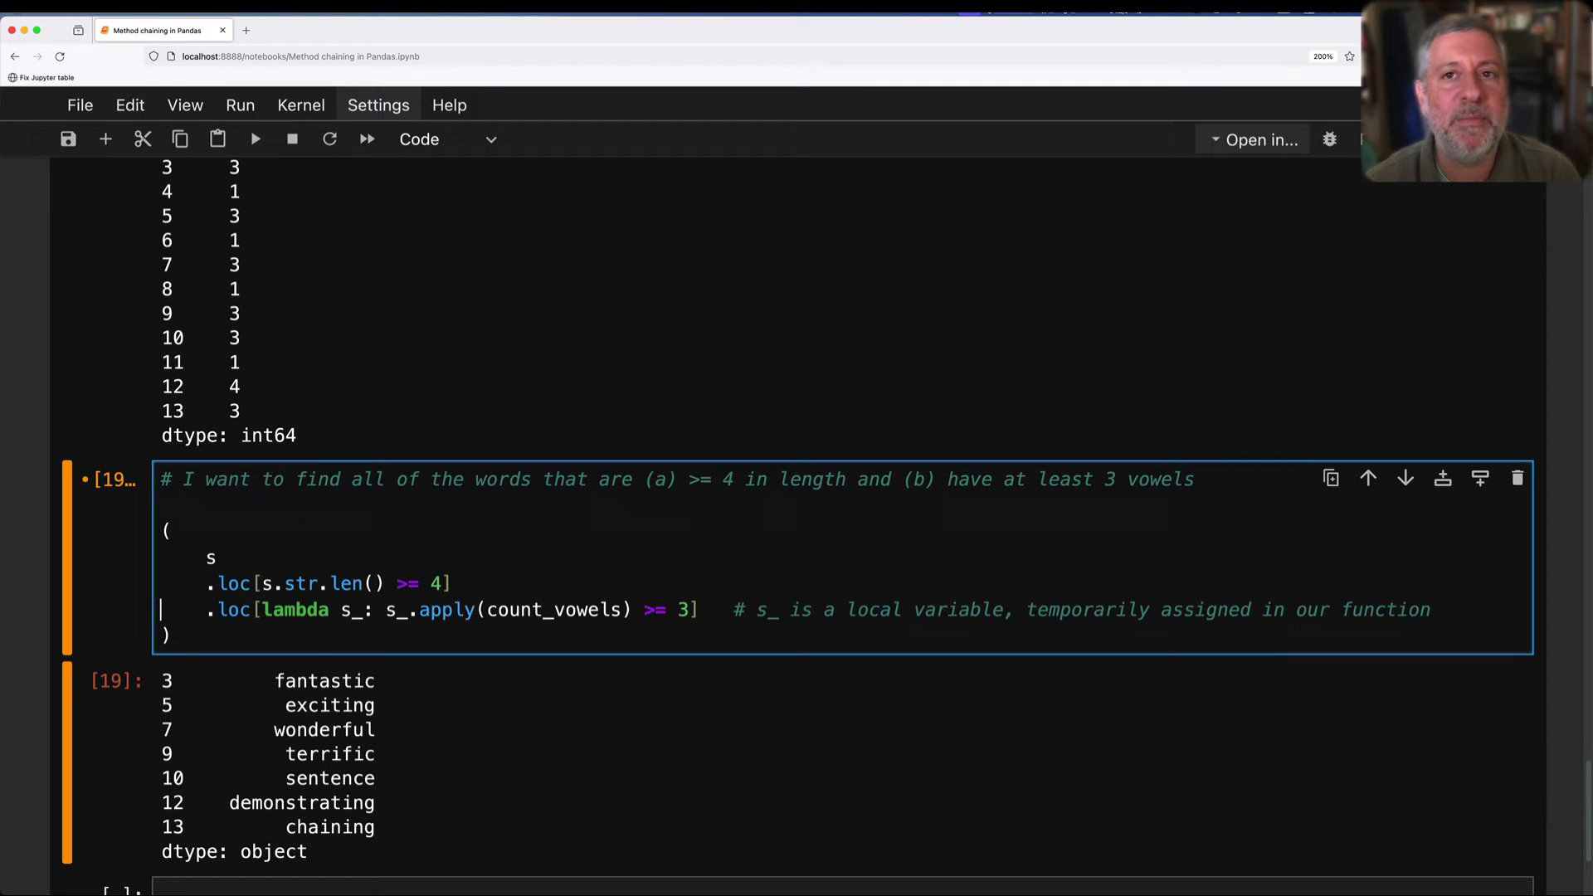
{"action": "key", "text": "Home"}
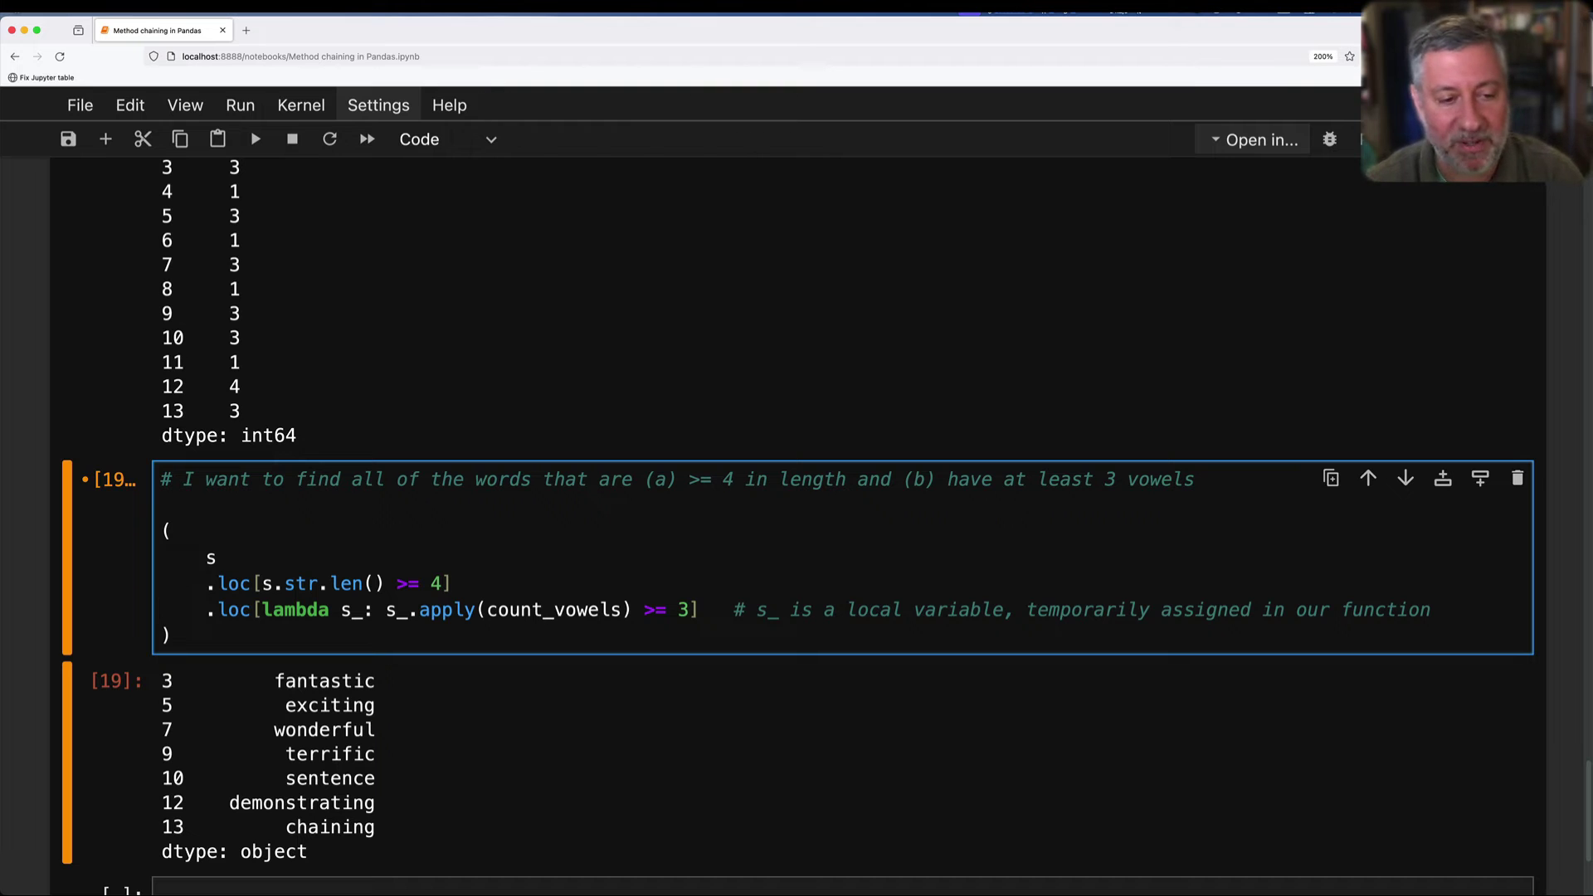
{"action": "key", "text": "shift+Return"}
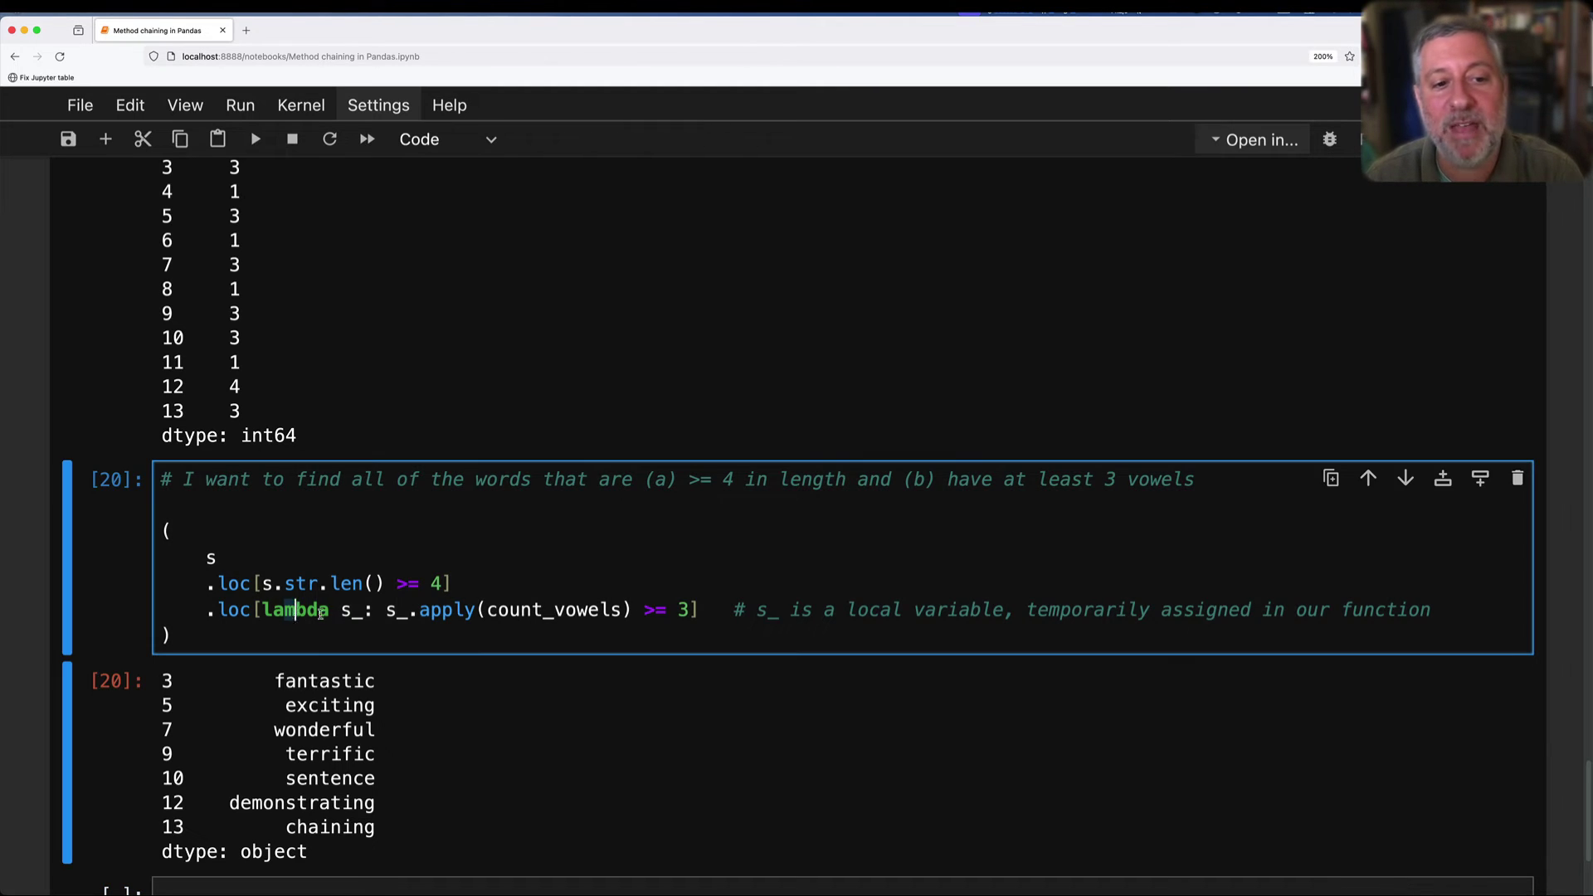
{"action": "left_click_drag", "start_coordinate": [289, 611], "coordinate": [427, 610]}
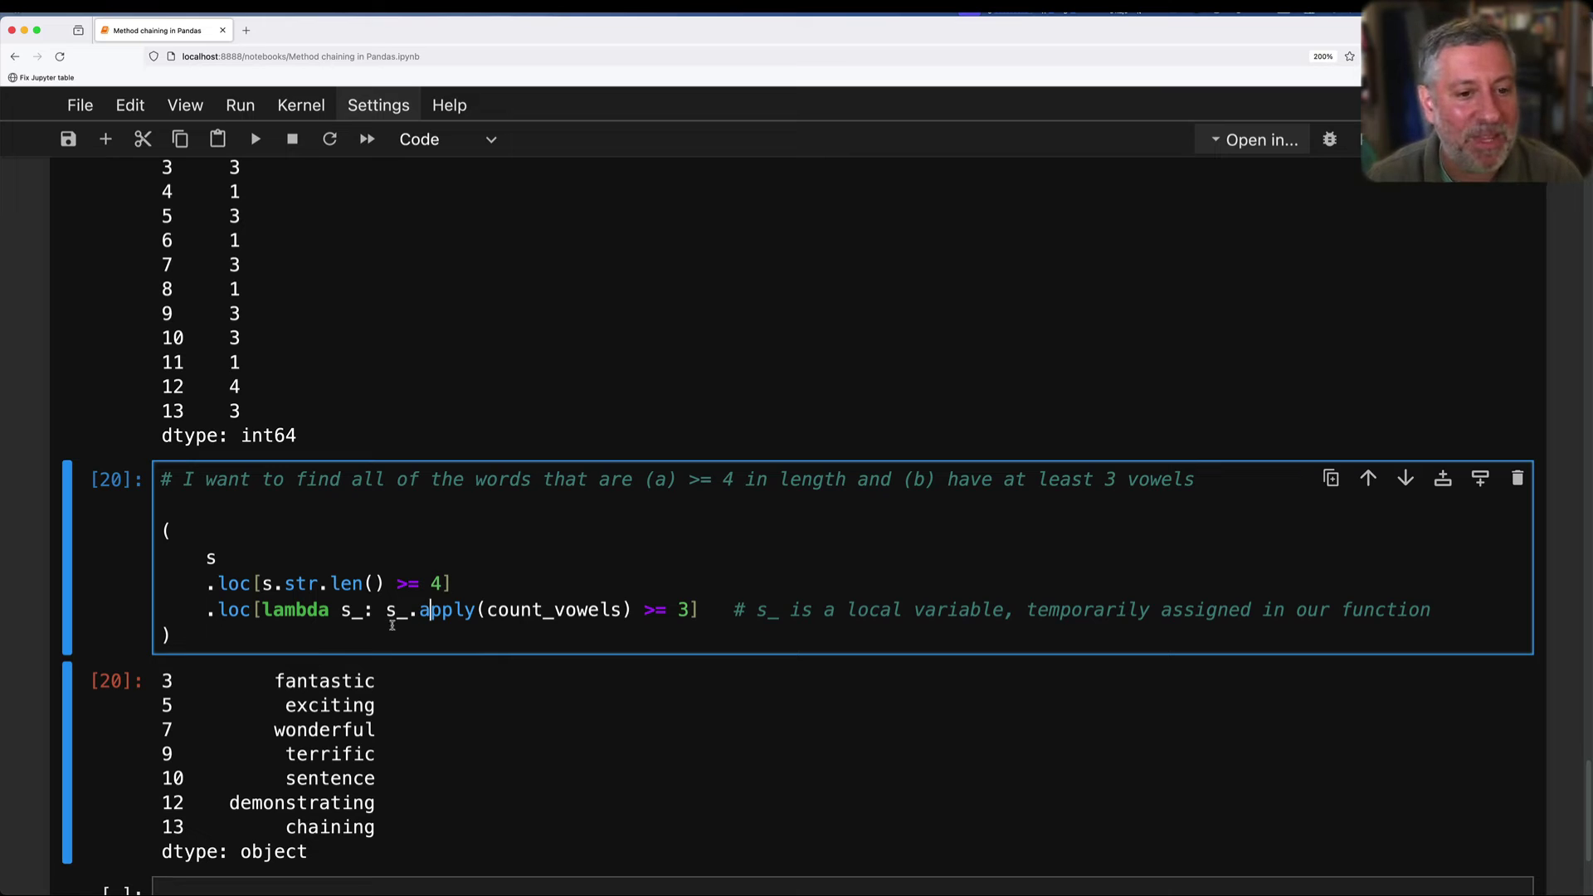
{"action": "scroll", "coordinate": [389, 625], "scroll_direction": "down", "scroll_amount": 3}
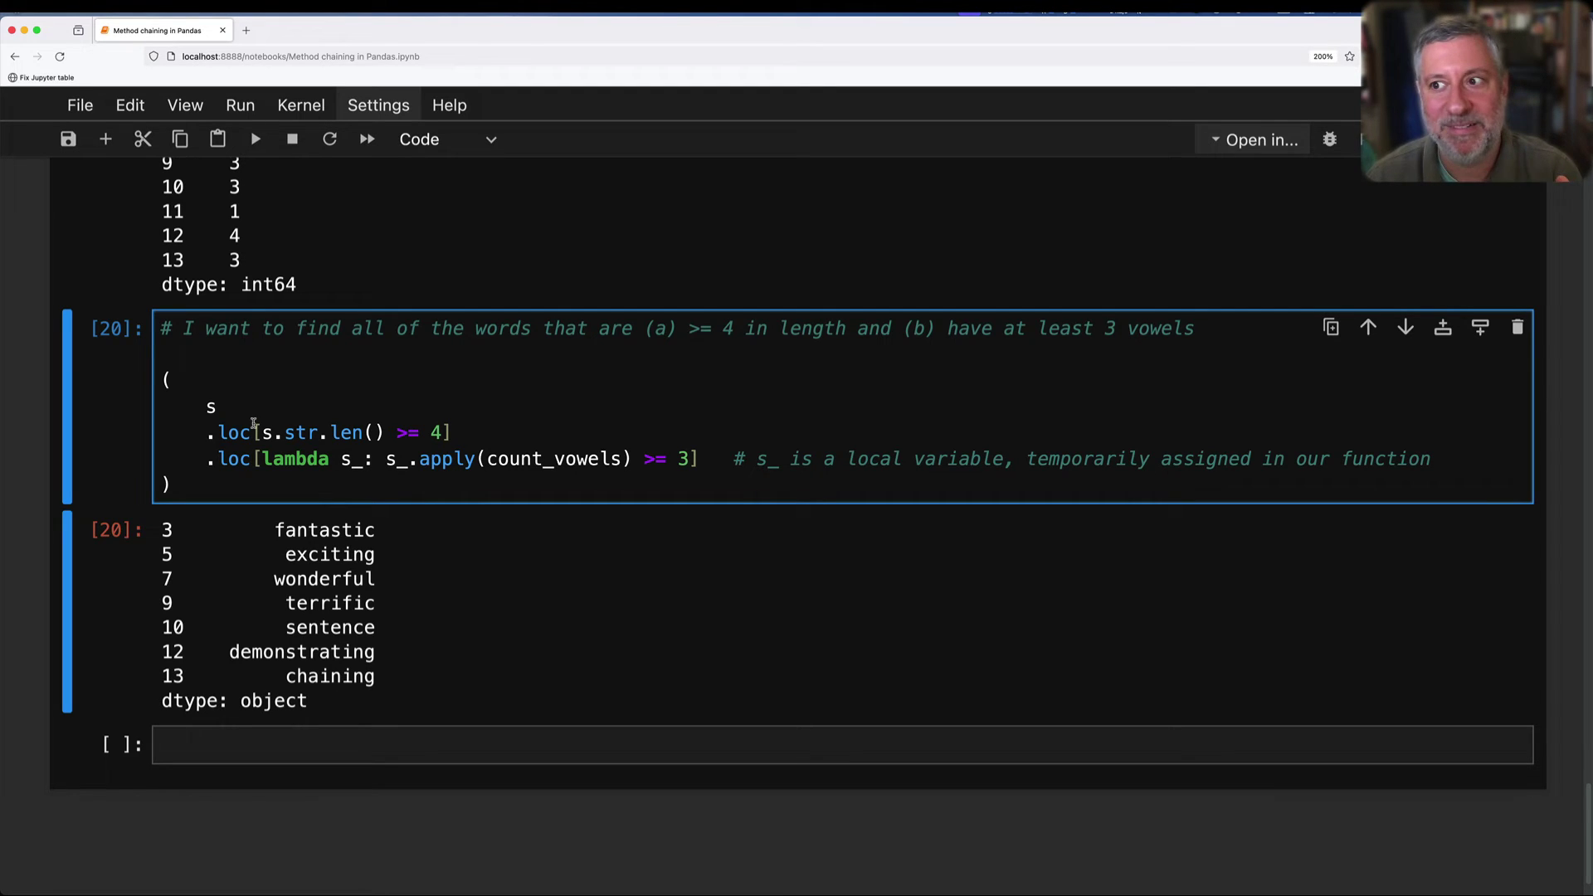
Load nyc_taxi_2019-01.csv into df with pd.read_csv, using Tab path completion, and run it.
{"action": "left_click", "coordinate": [383, 744]}
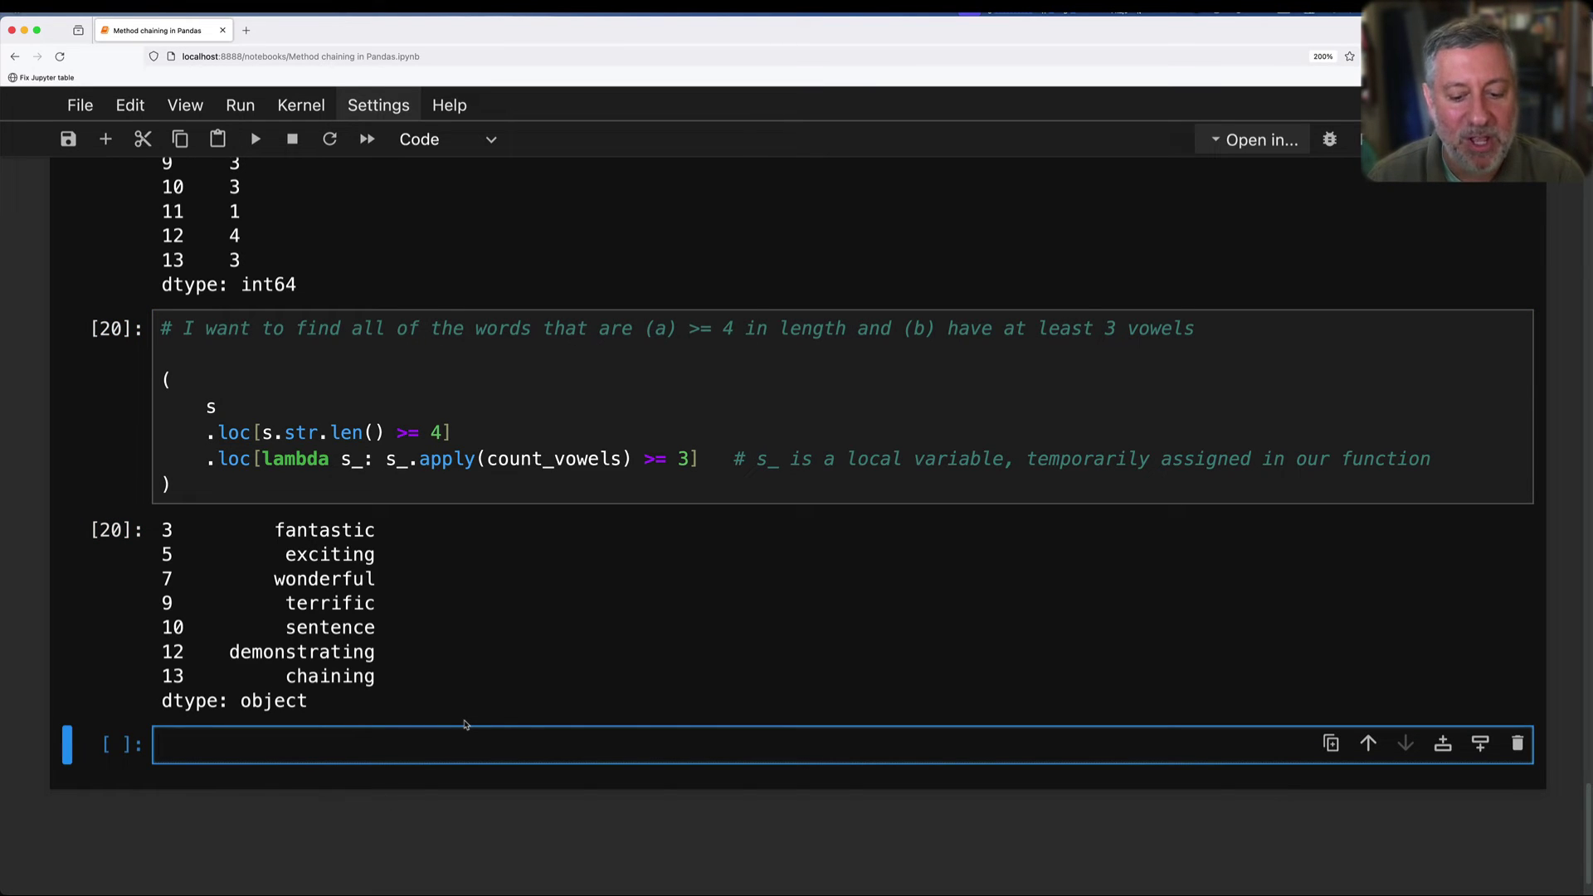
{"action": "type", "text": "df = Data"}
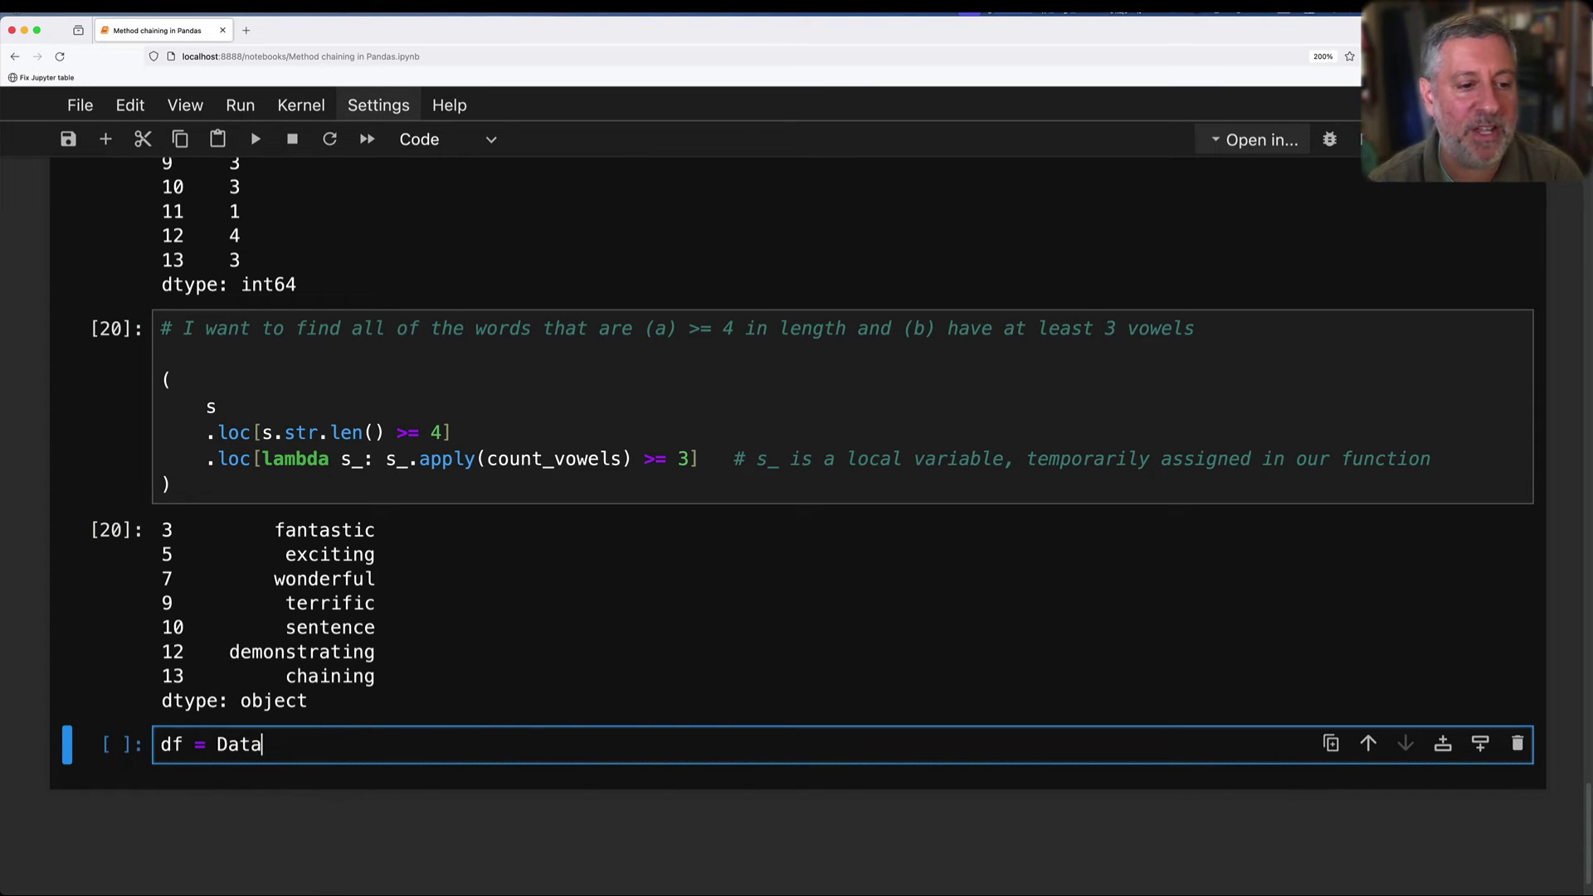
{"action": "key", "text": "BackSpace"}
{"action": "key", "text": "BackSpace"}
{"action": "key", "text": "BackSpace"}
{"action": "key", "text": "BackSpace"}
{"action": "type", "text": "pd.read_"}
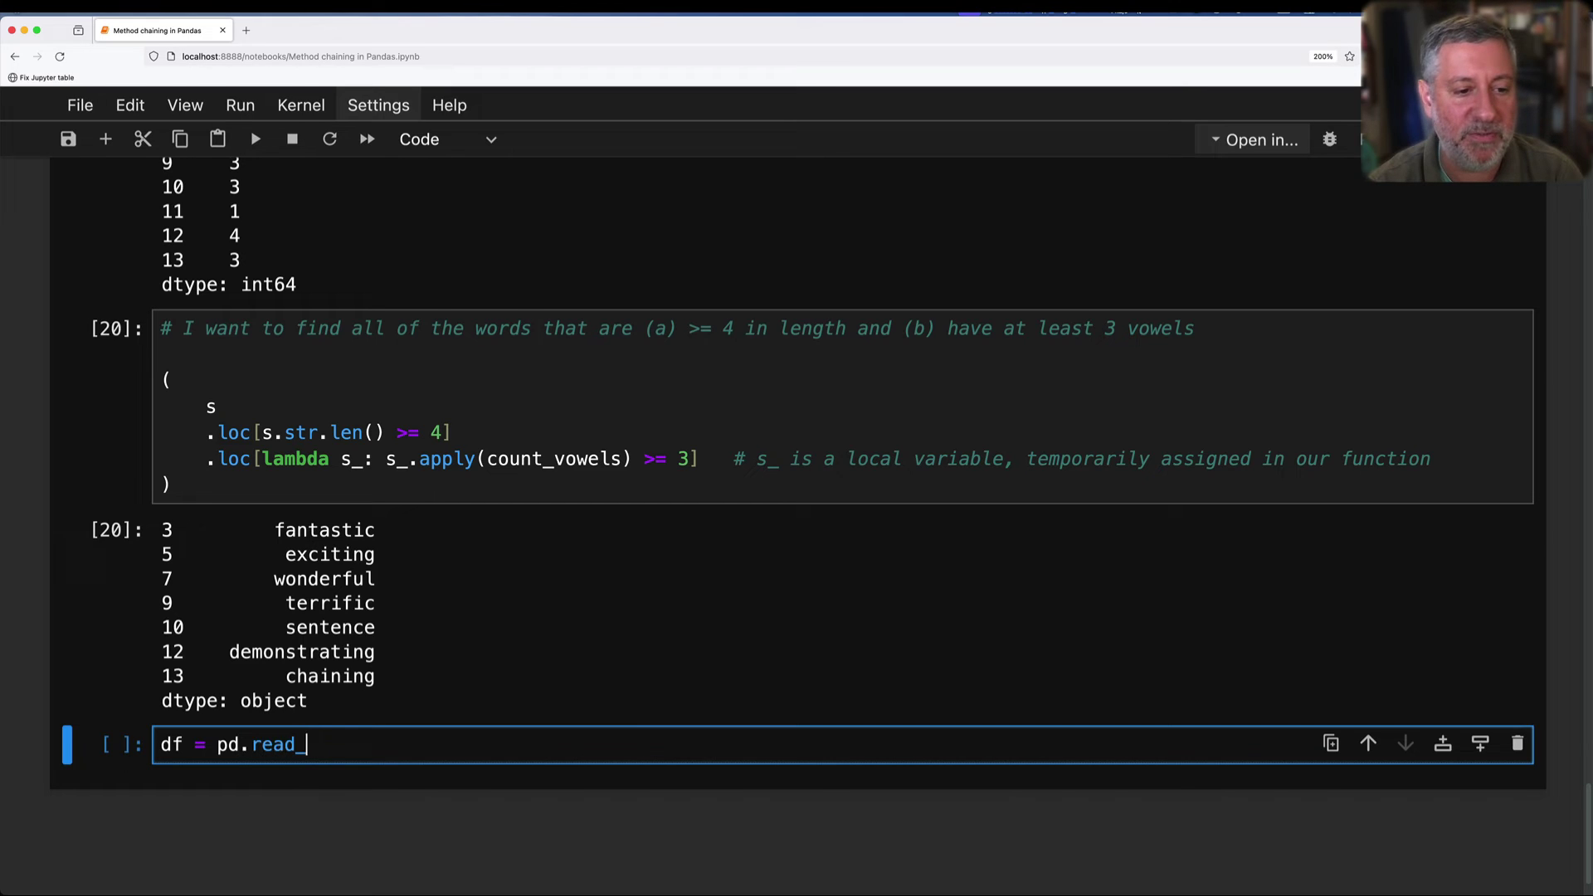
{"action": "type", "text": "csv('/Users"}
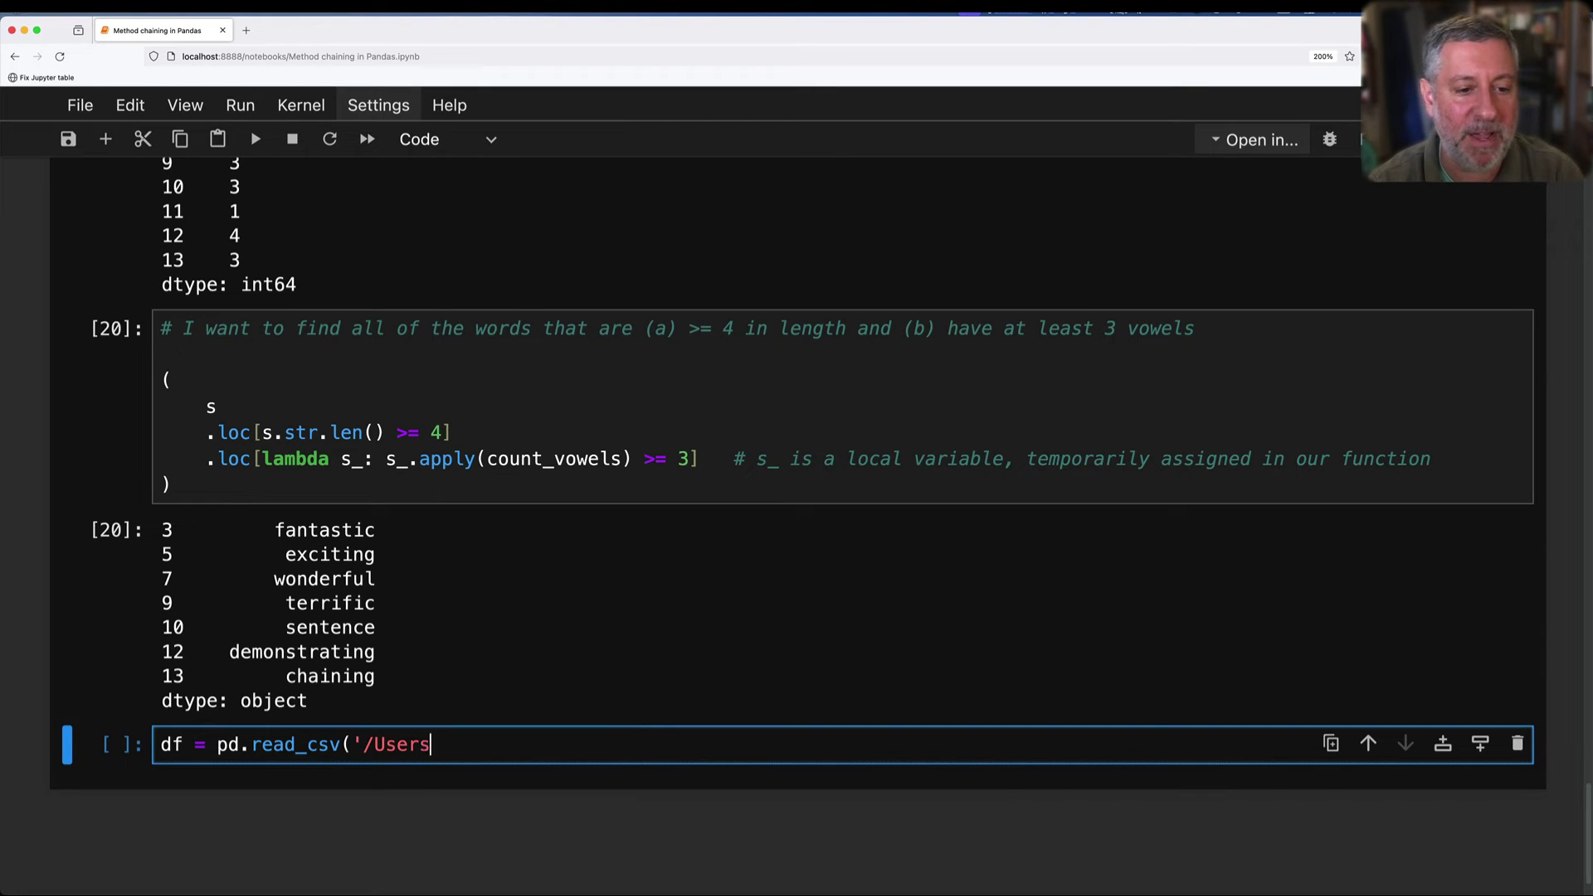
{"action": "type", "text": "/reuven/Cours"}
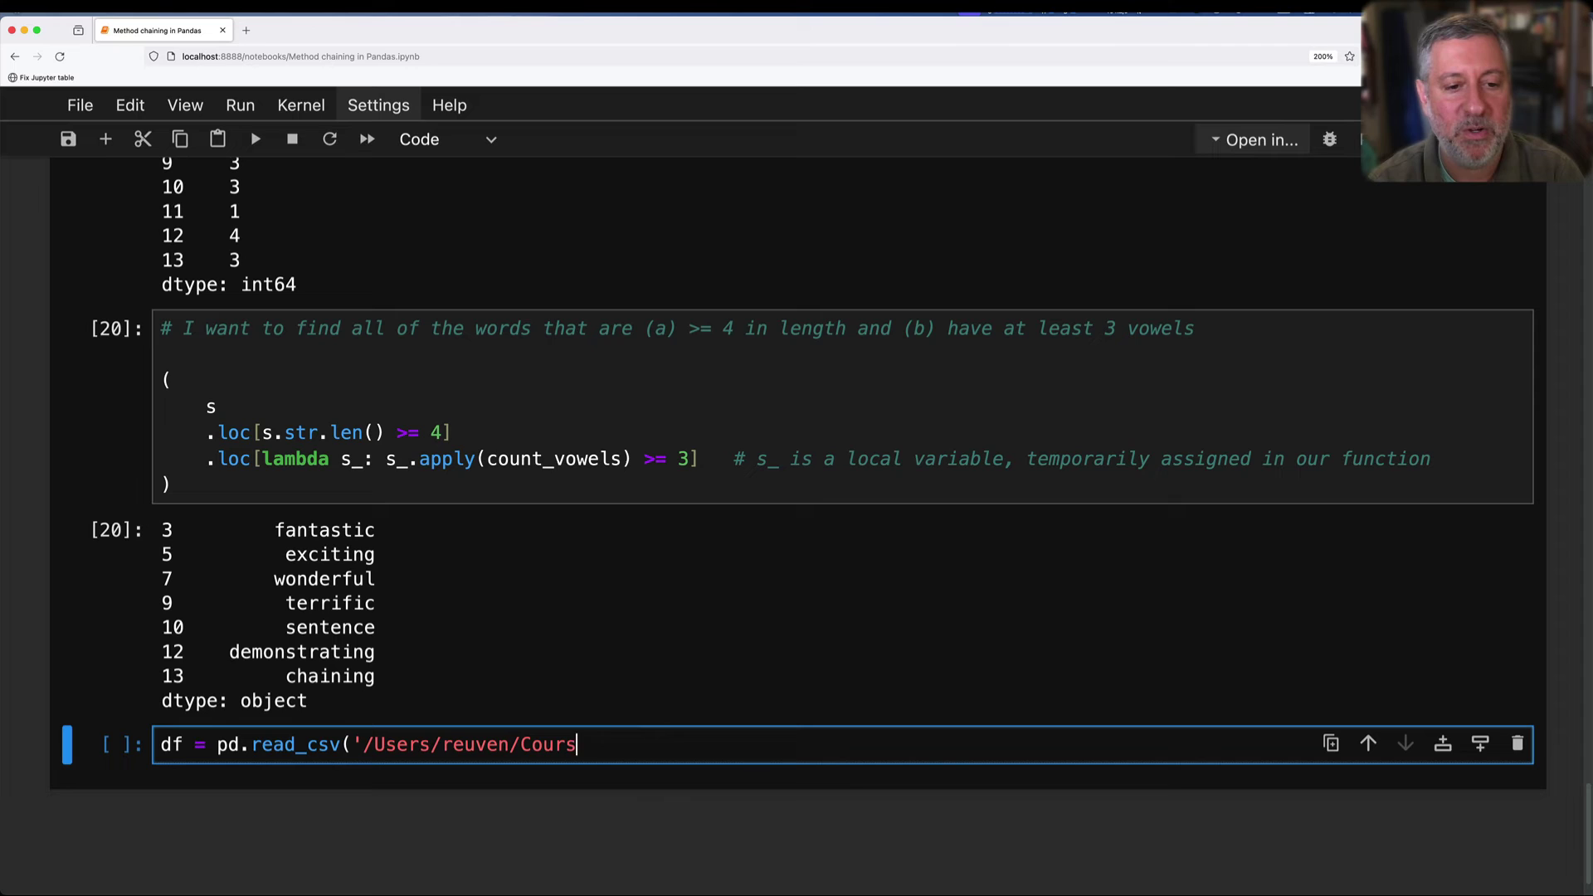
{"action": "type", "text": "es/Current/data/n"}
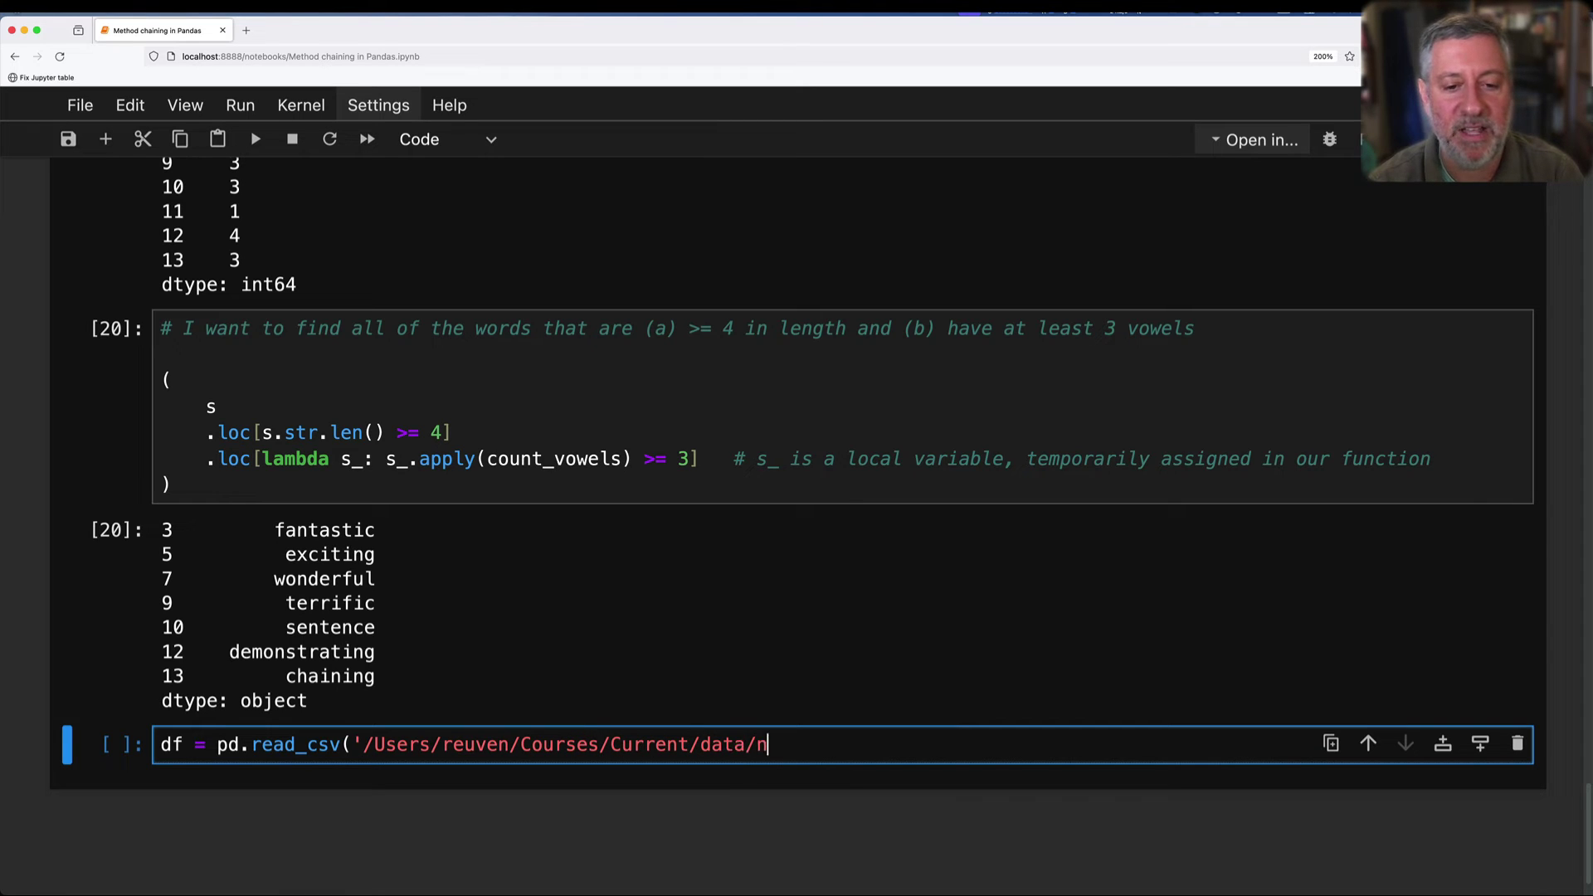
{"action": "type", "text": "yc"}
{"action": "key", "text": "Tab"}
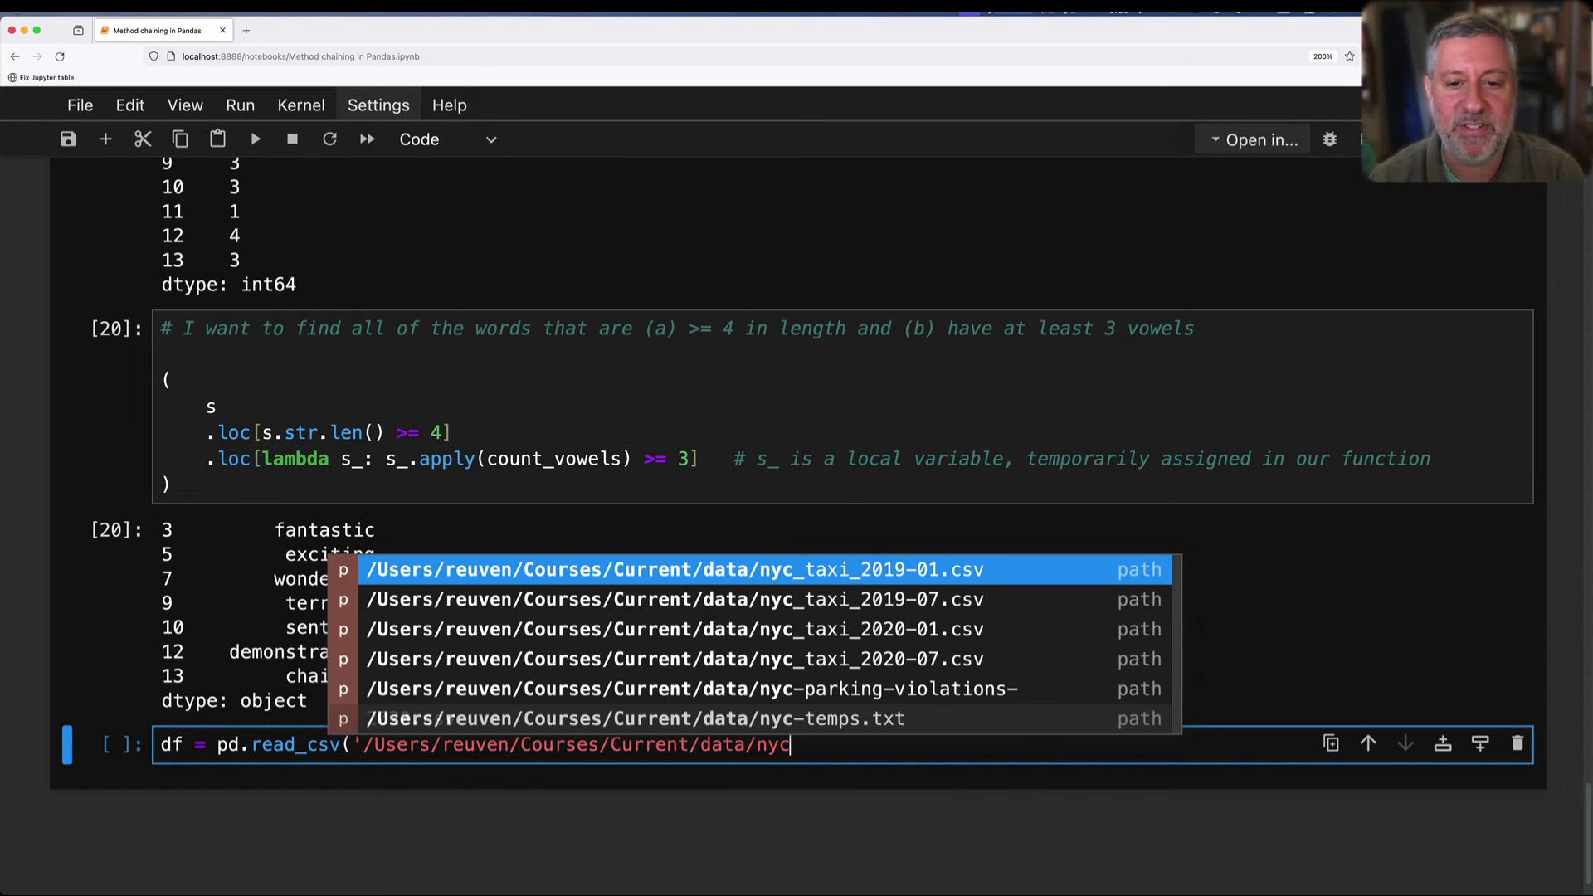
{"action": "type", "text": "_taxi_2019-01.csv"}
{"action": "key", "text": "Return"}
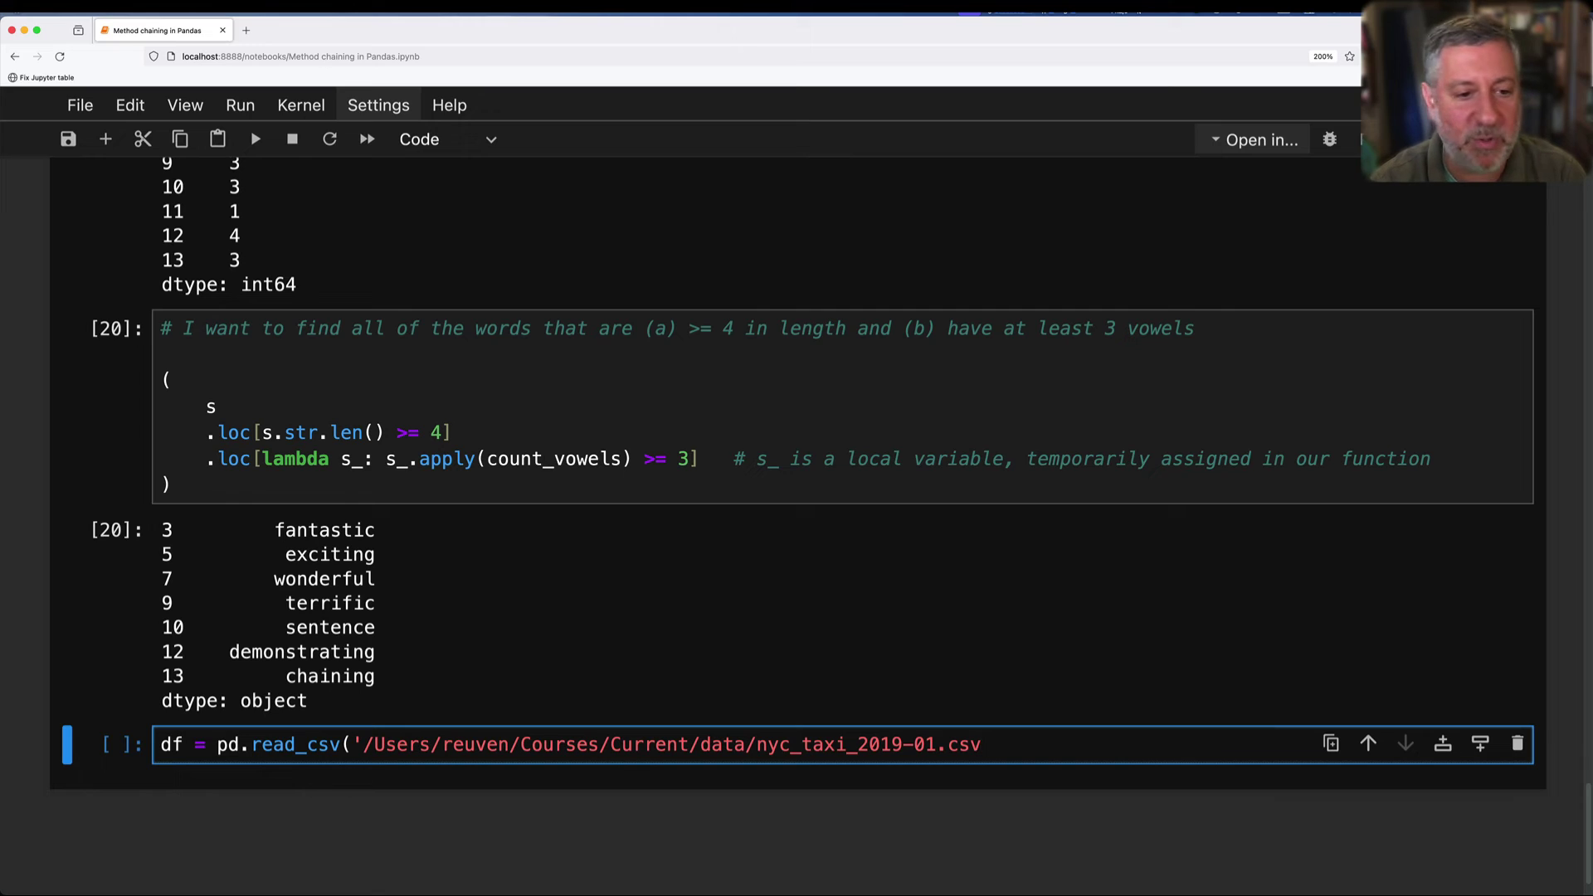
{"action": "type", "text": ")"}
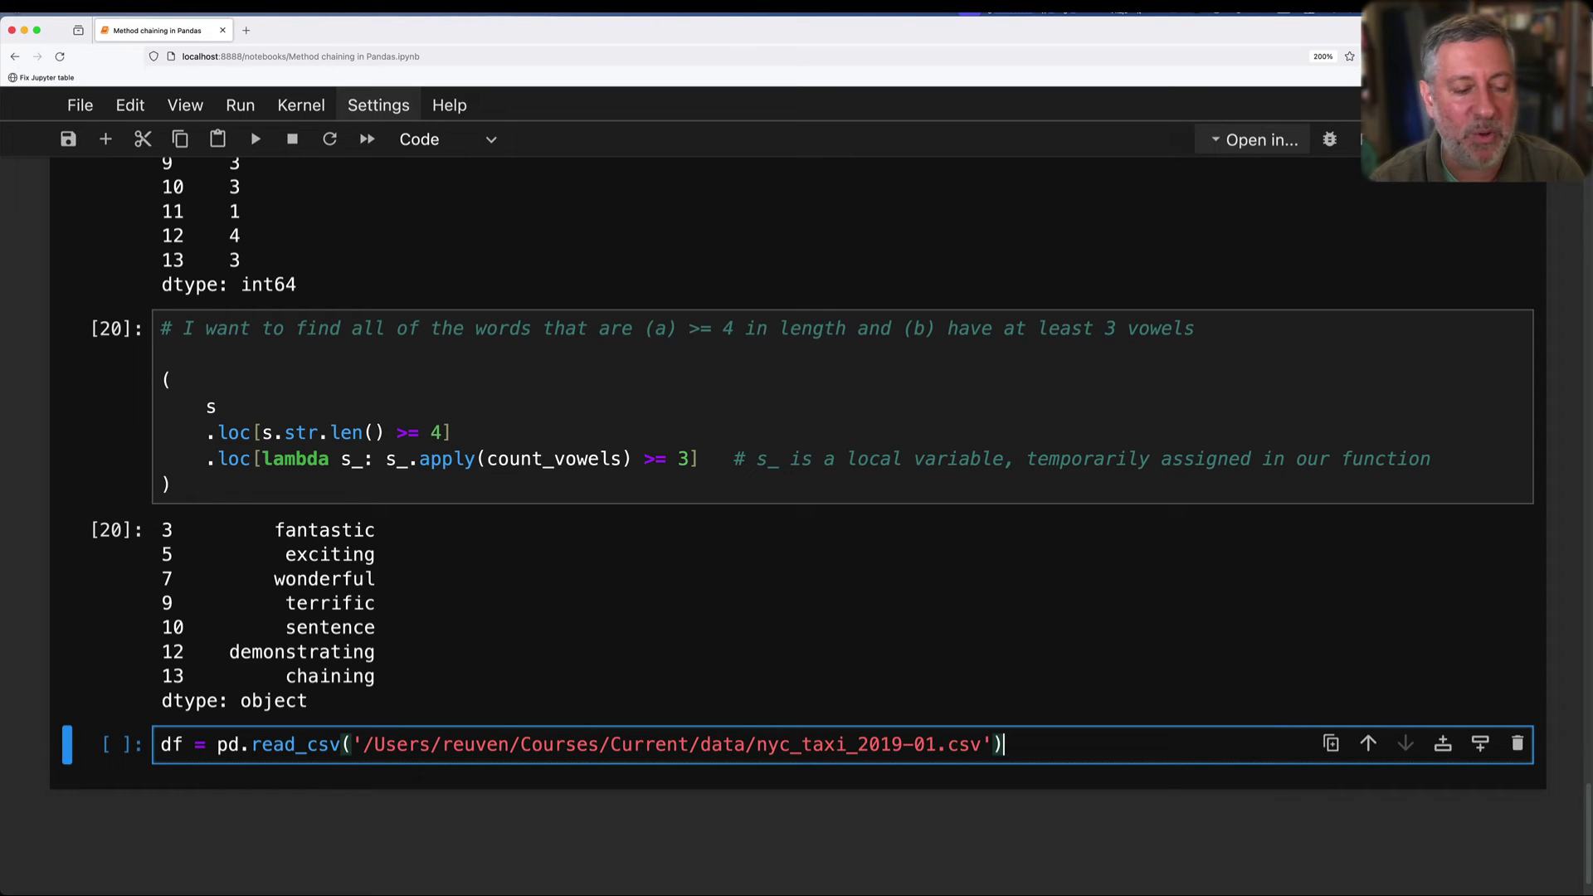
{"action": "key", "text": "shift+Return"}
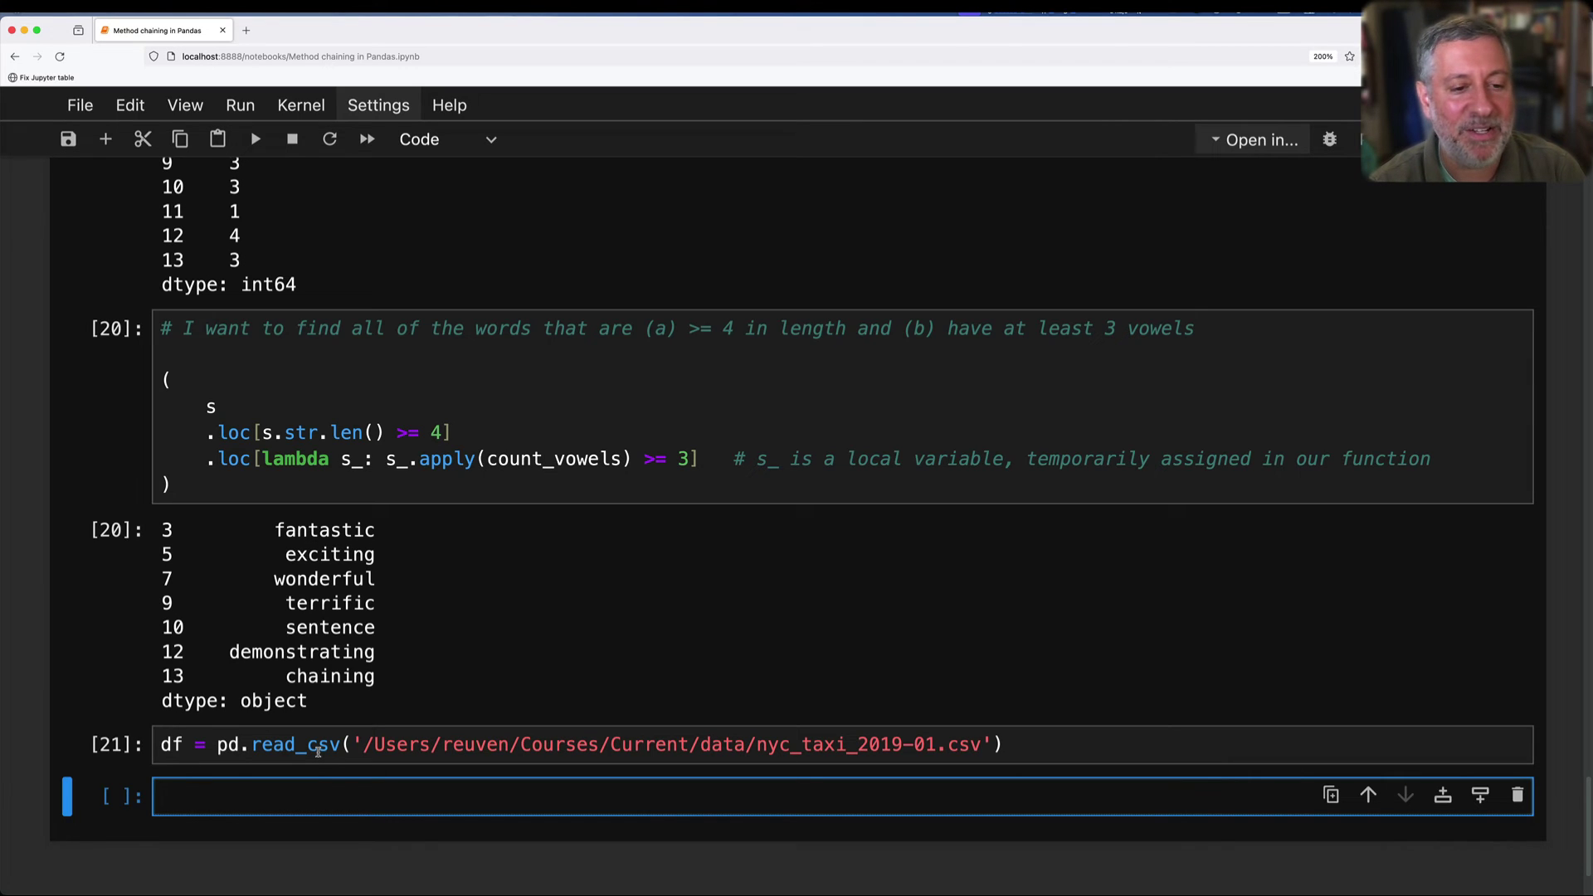
Limit read_csv usecols to passenger_count, total_amount and trip_distance, then rerun the cell.
{"action": "left_click", "coordinate": [995, 744]}
{"action": "type", "text": ","}
{"action": "key", "text": "Return"}
{"action": "type", "text": "usecols="}
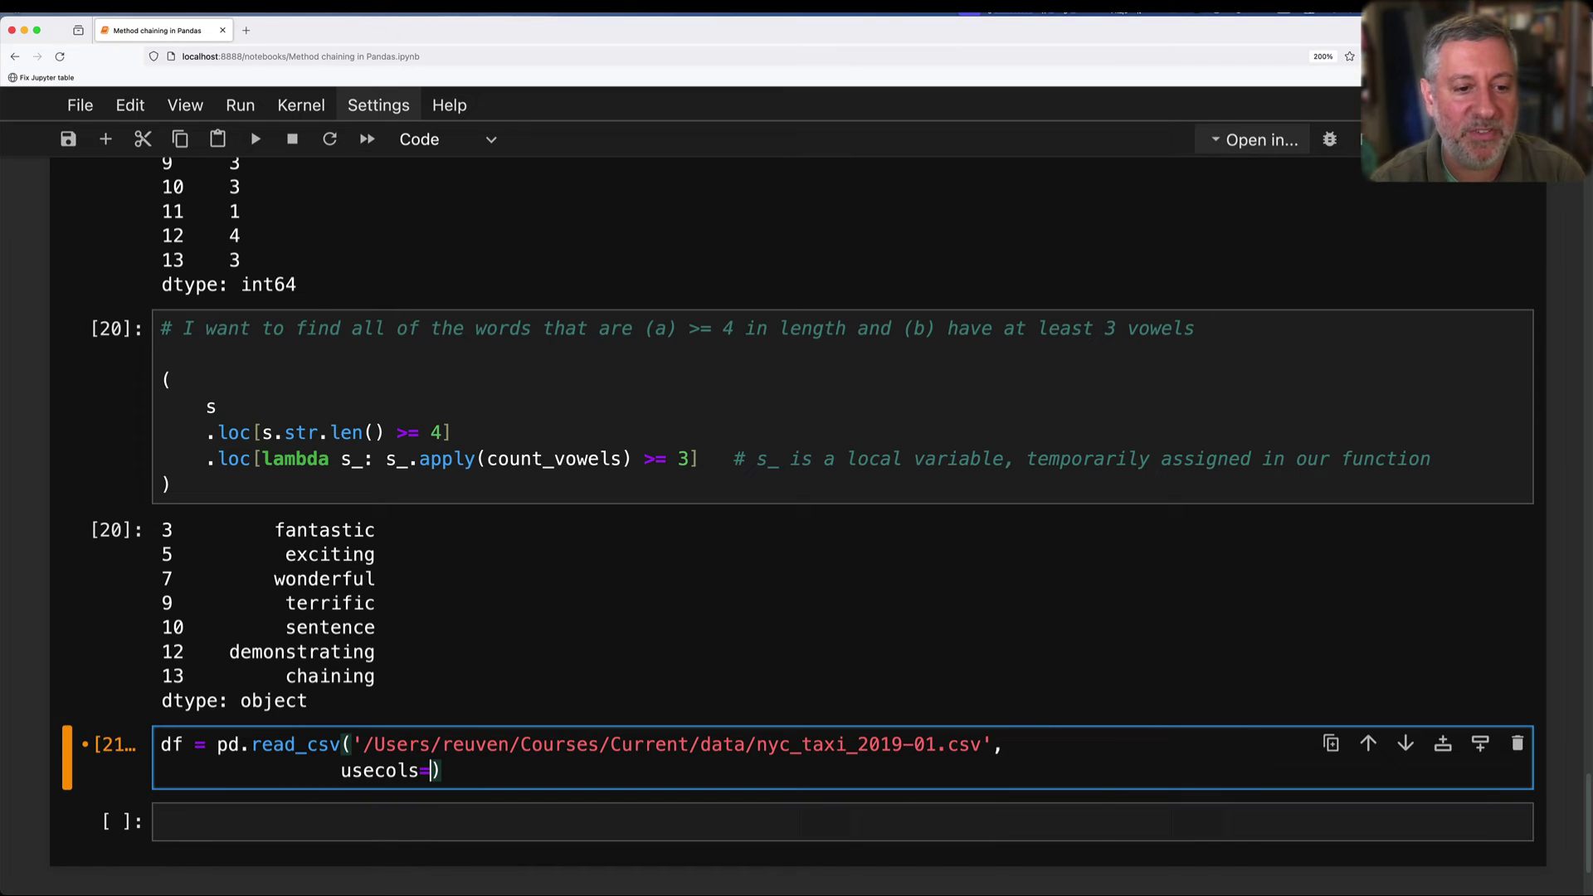
{"action": "type", "text": "['passenger_c"}
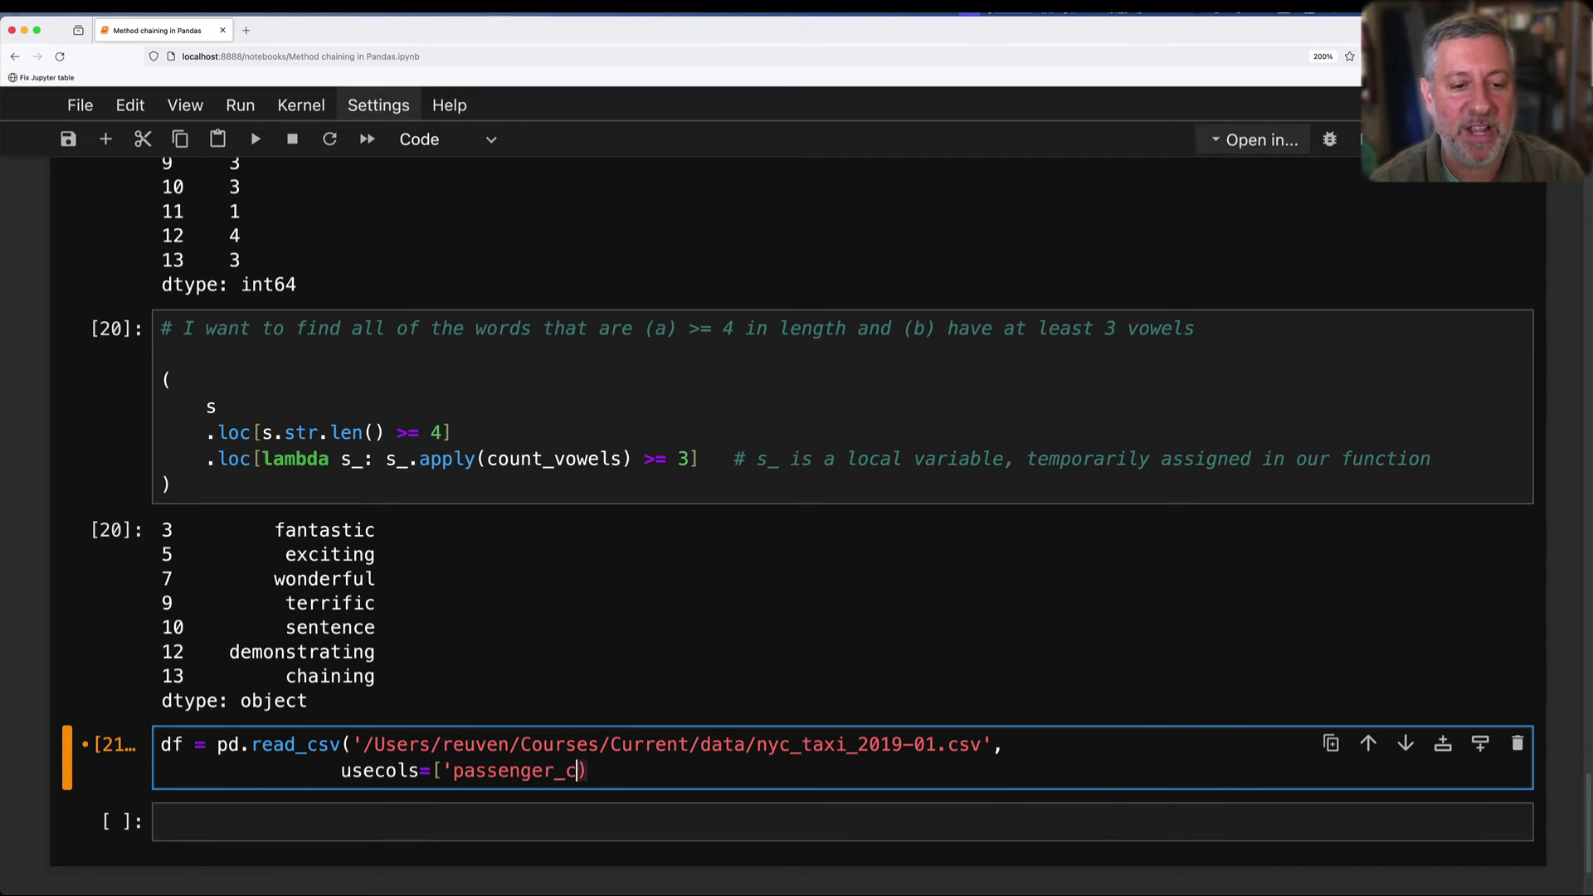
{"action": "type", "text": "ount', 'total_am"}
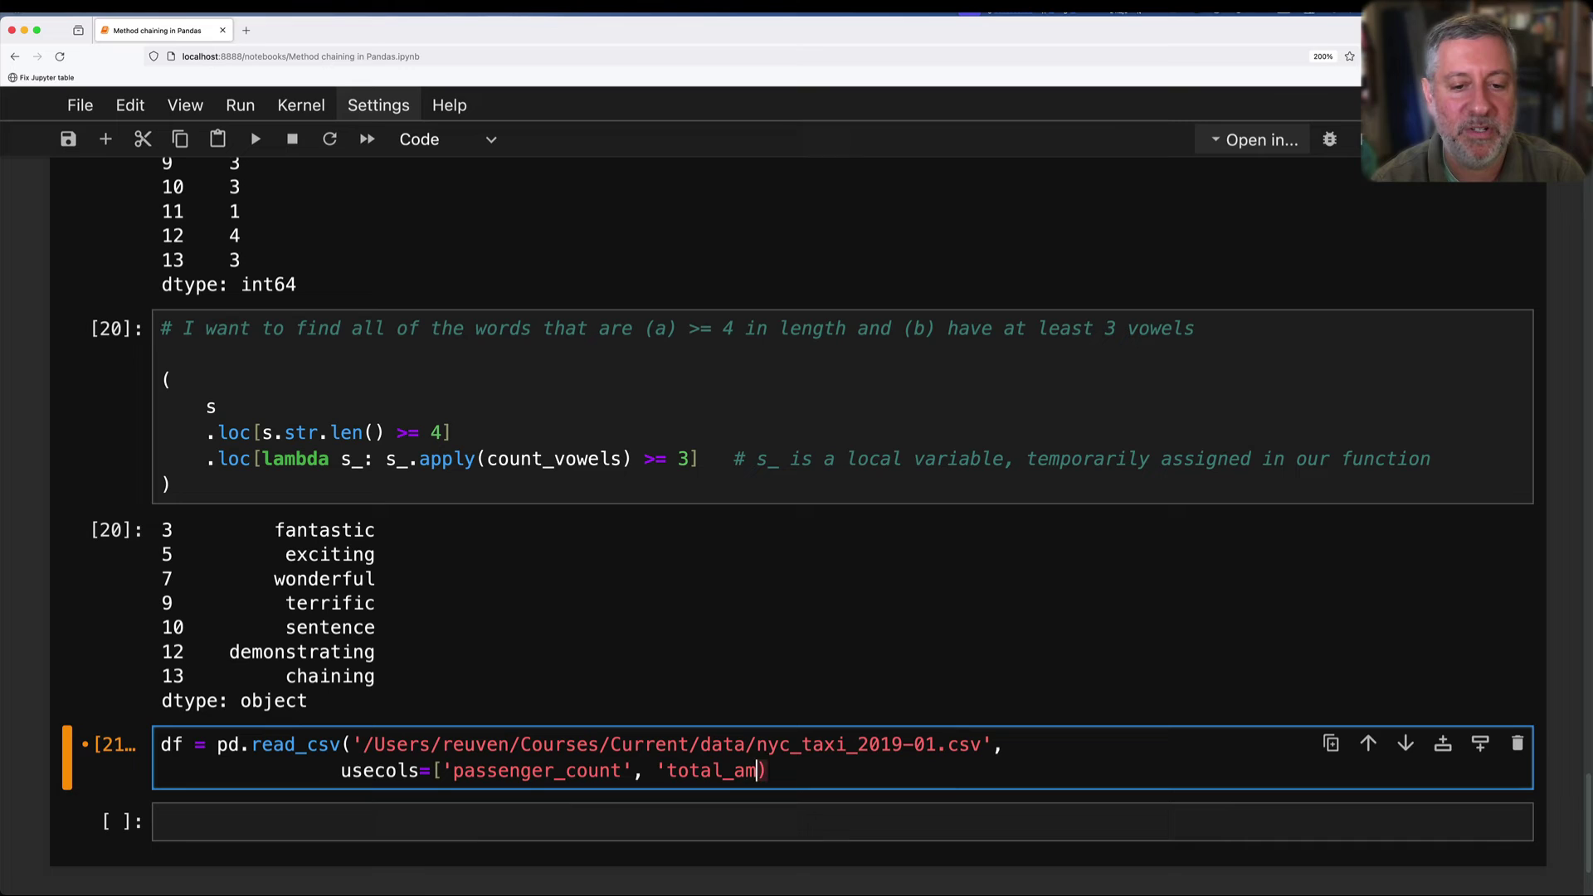
{"action": "type", "text": "ount', 'trip_distanc"}
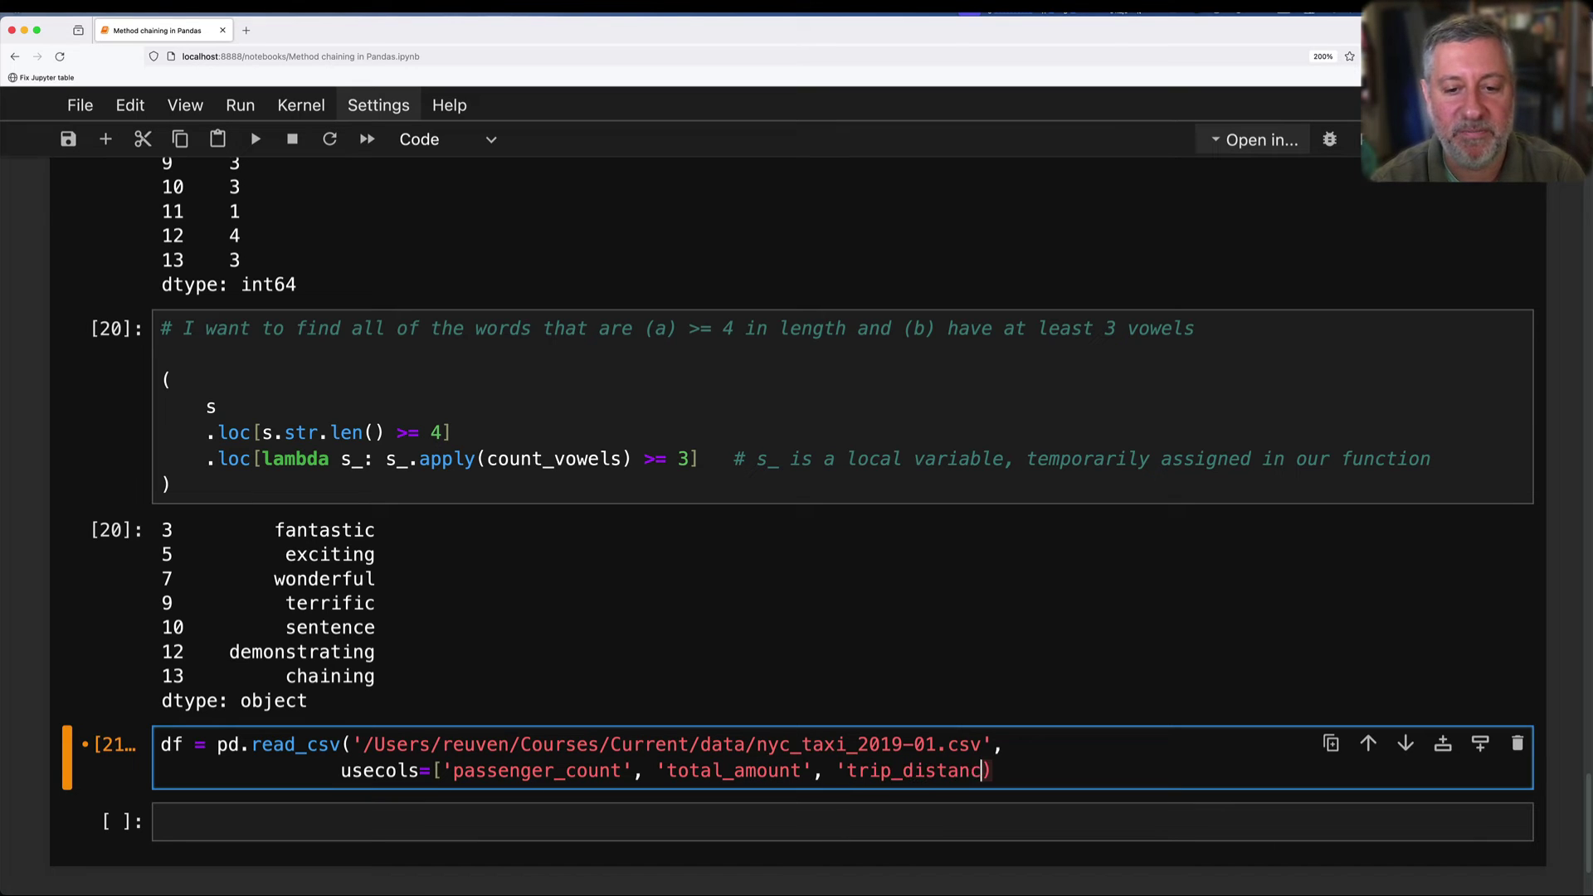
{"action": "type", "text": "e'"}
{"action": "key", "text": "shift+Return"}
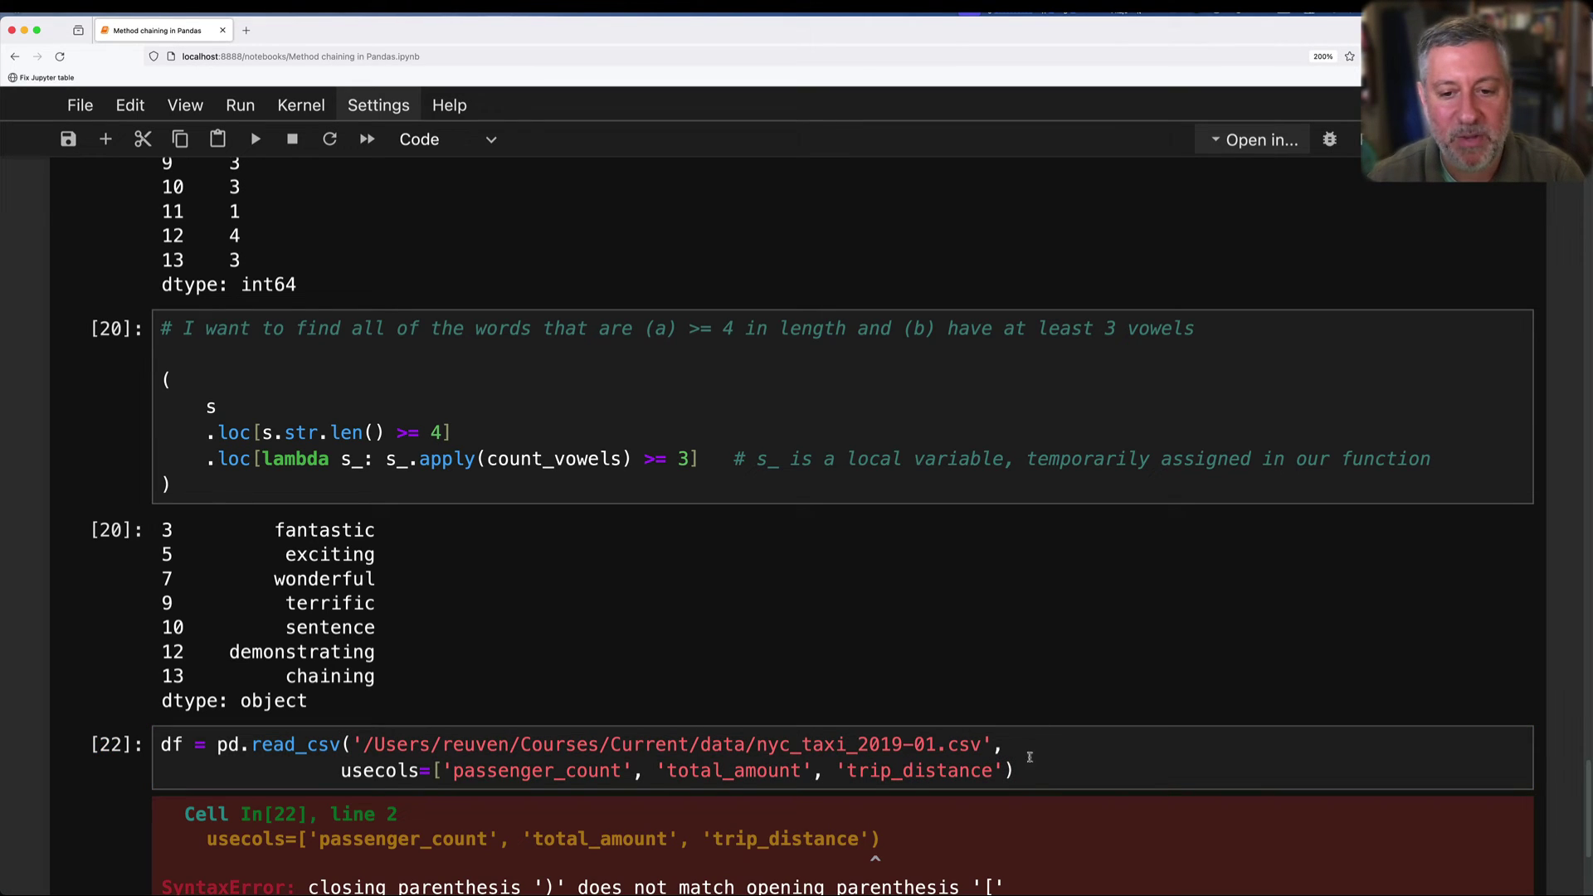
{"action": "left_click", "coordinate": [1009, 770]}
{"action": "type", "text": "]"}
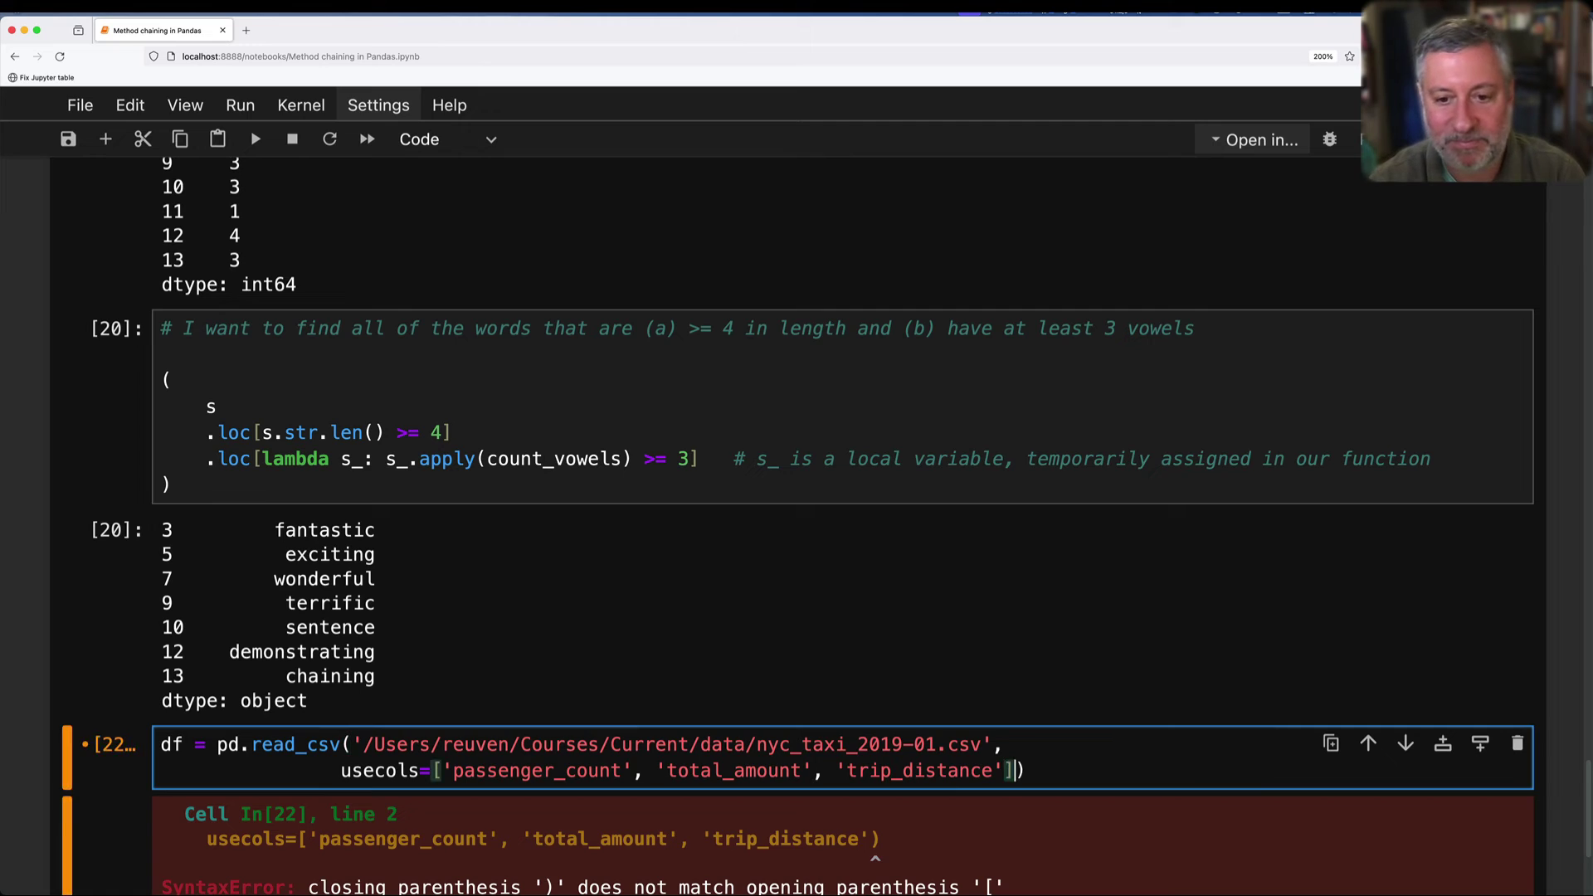
{"action": "key", "text": "shift+Return"}
{"action": "left_click", "coordinate": [713, 823]}
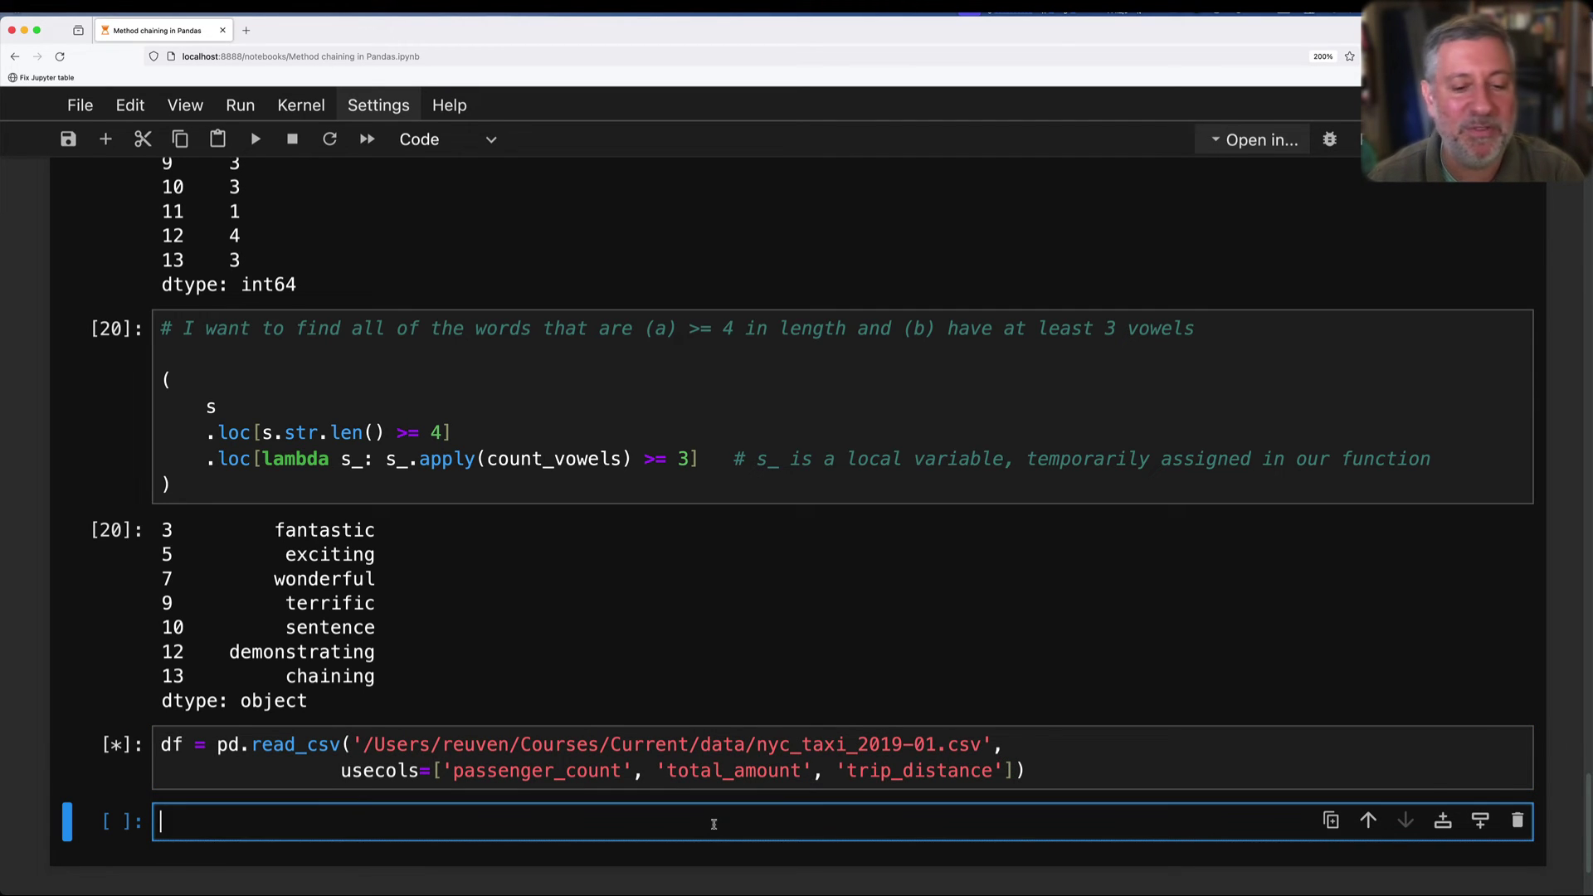
{"action": "scroll", "coordinate": [713, 823], "scroll_direction": "down", "scroll_amount": 3}
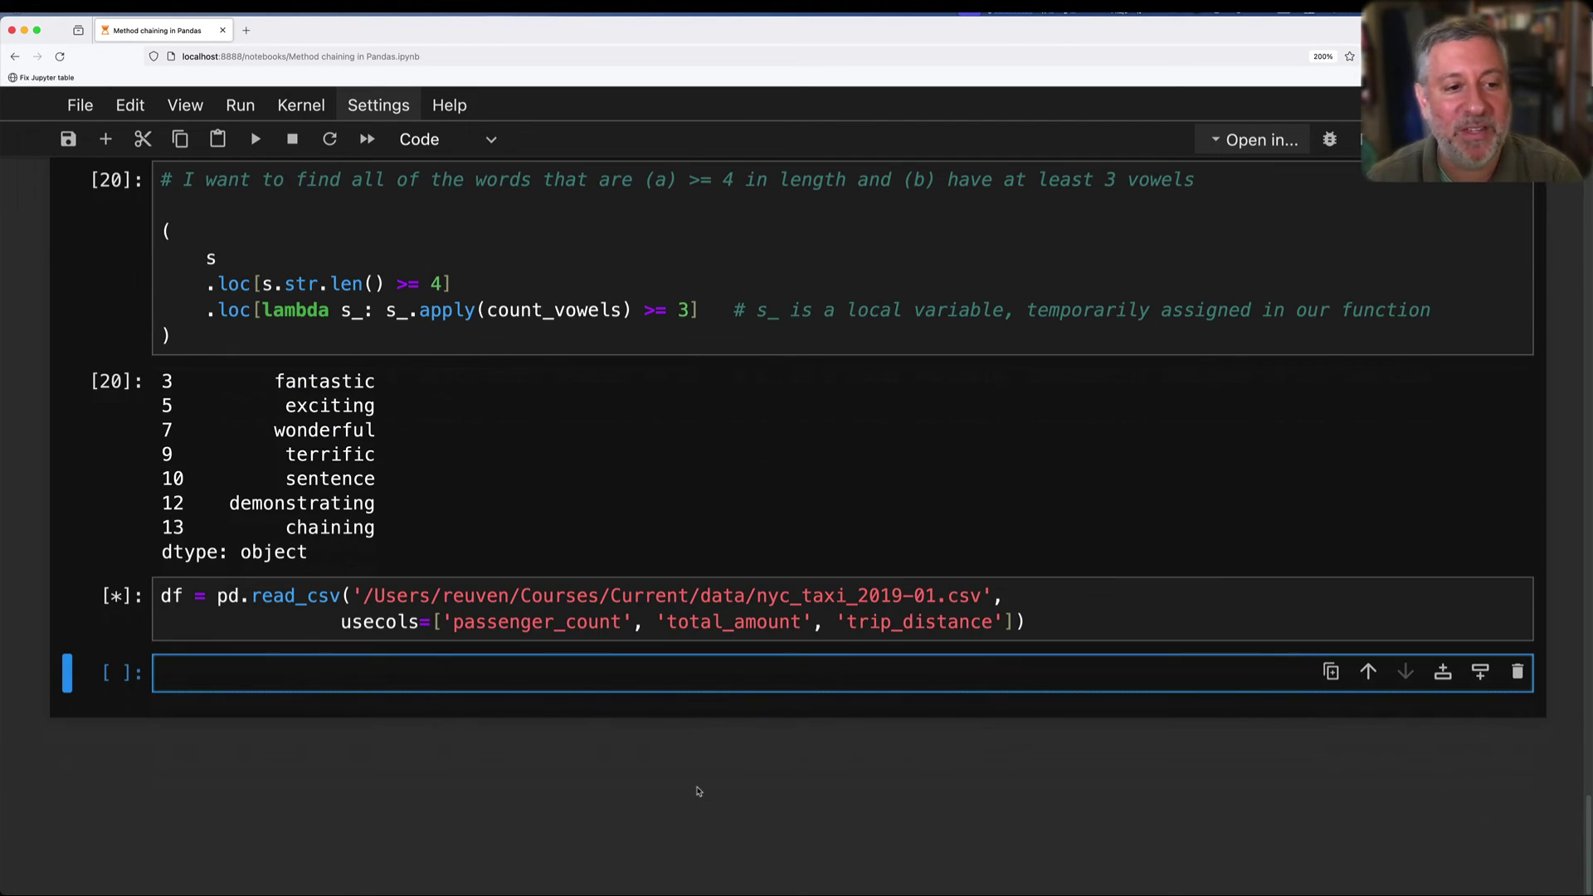
{"action": "type", "text": "# let's find "}
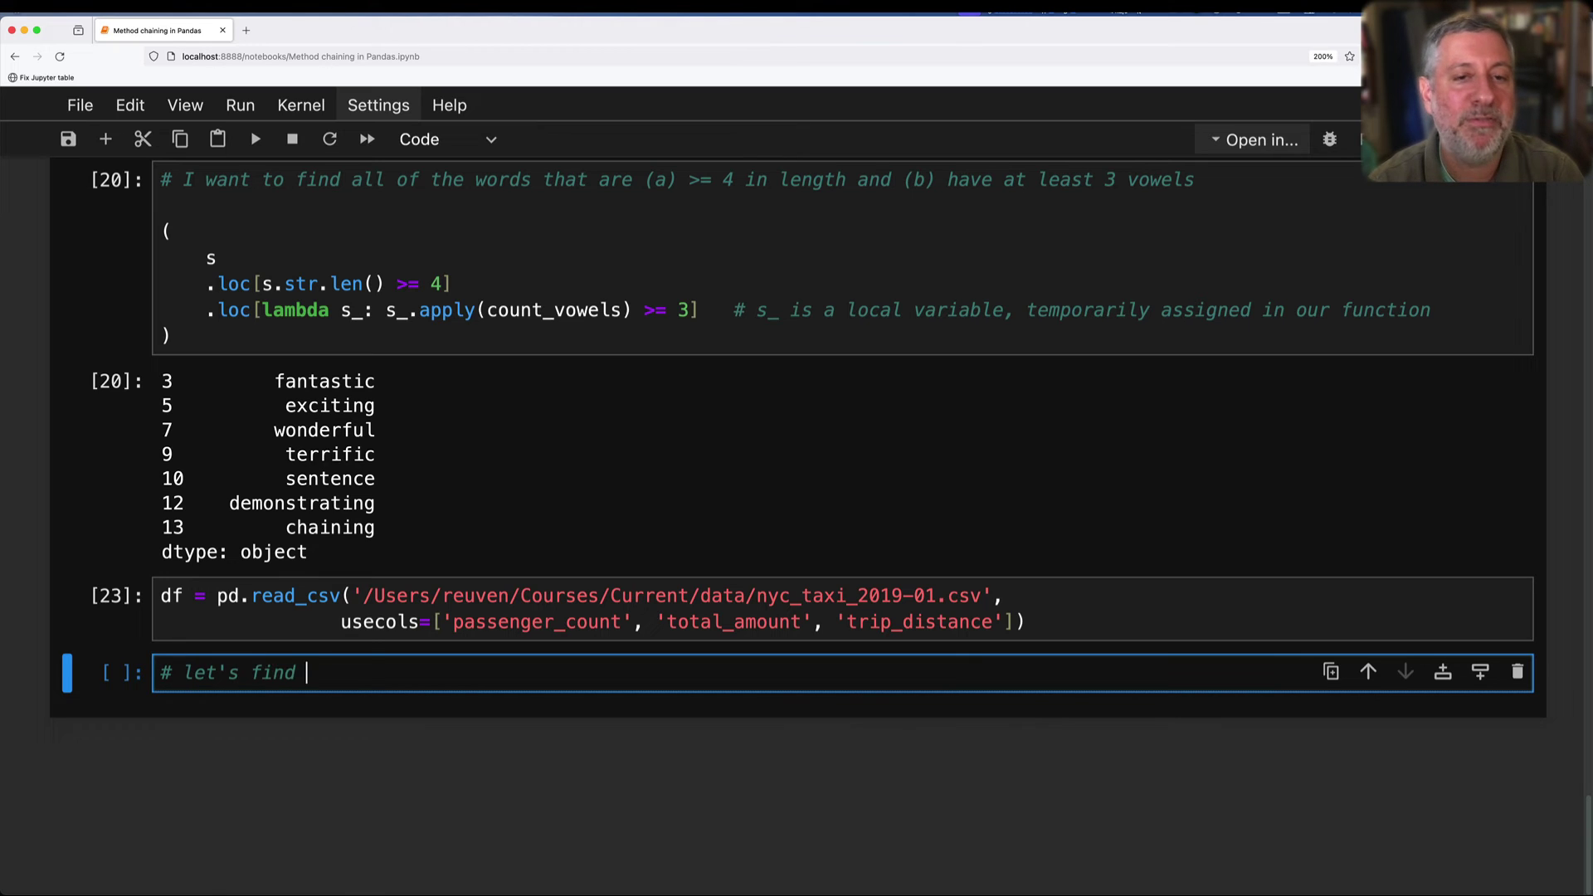
{"action": "type", "text": "all"}
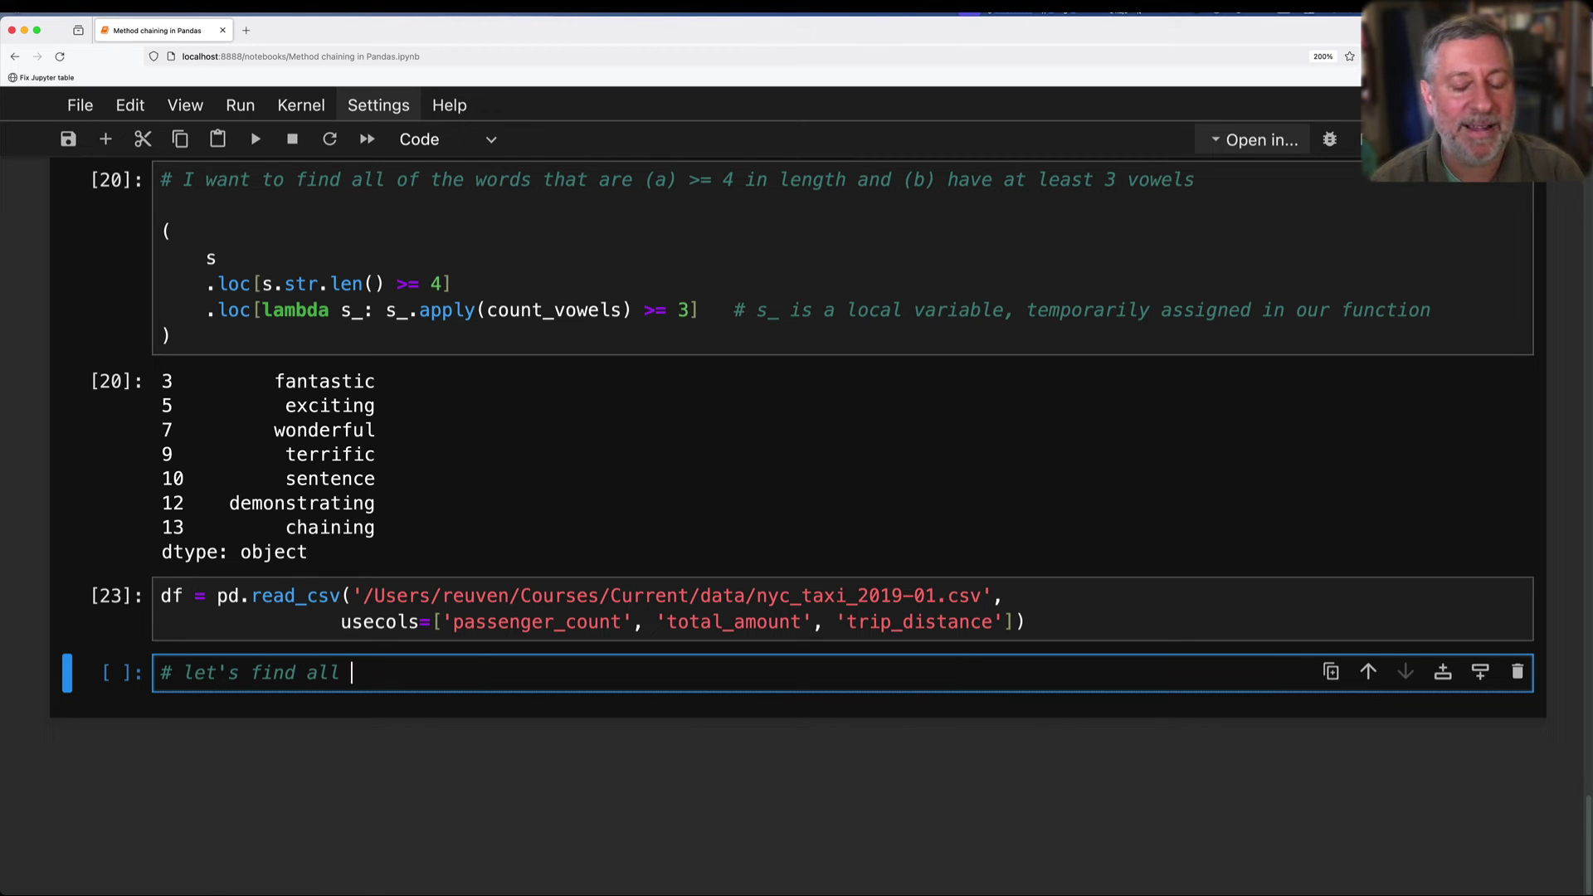
{"action": "type", "text": " tri"}
Write a two-line comment requesting trips with passenger_count > 5 and total_amount > 100.
{"action": "key", "text": "BackSpace"}
{"action": "key", "text": "BackSpace"}
{"action": "type", "text": "axi t"}
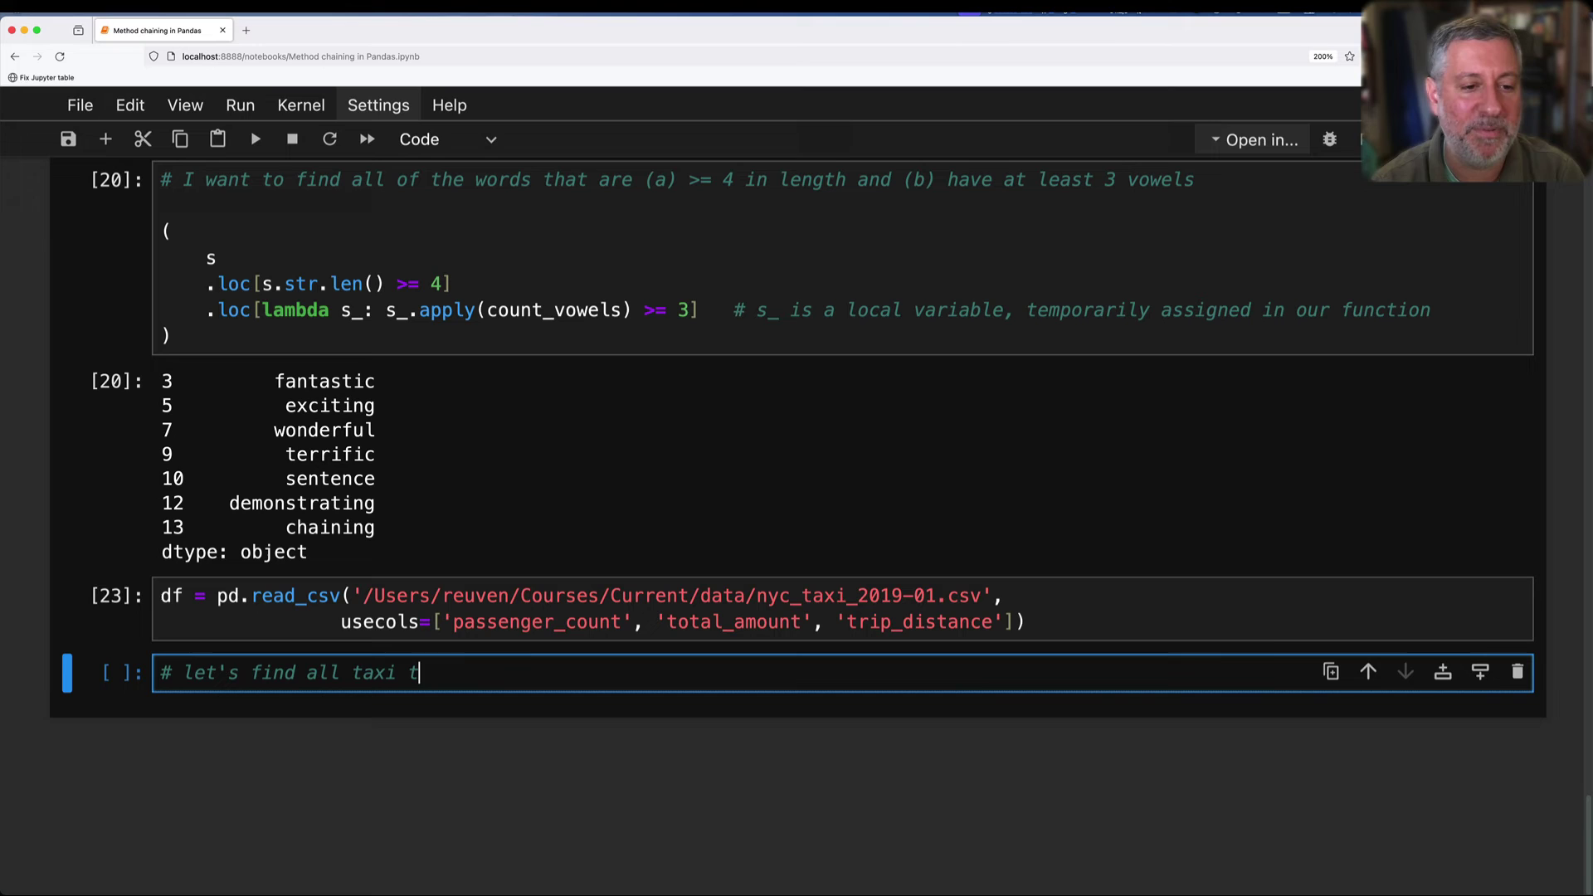
{"action": "type", "text": "rips in NYC wher"}
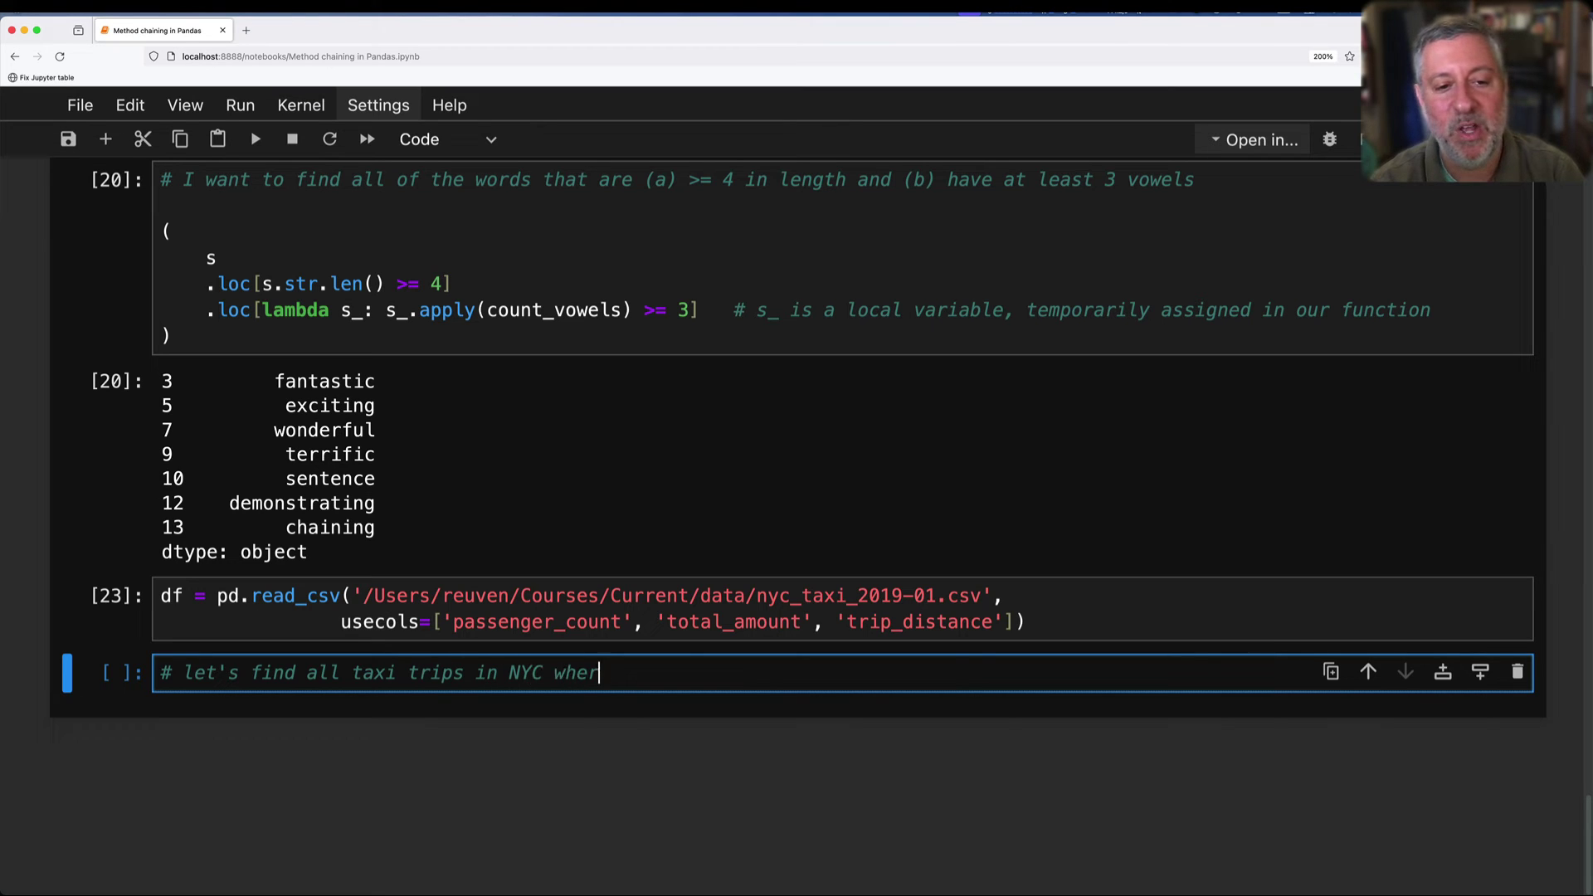
{"action": "type", "text": "e the passenger_"}
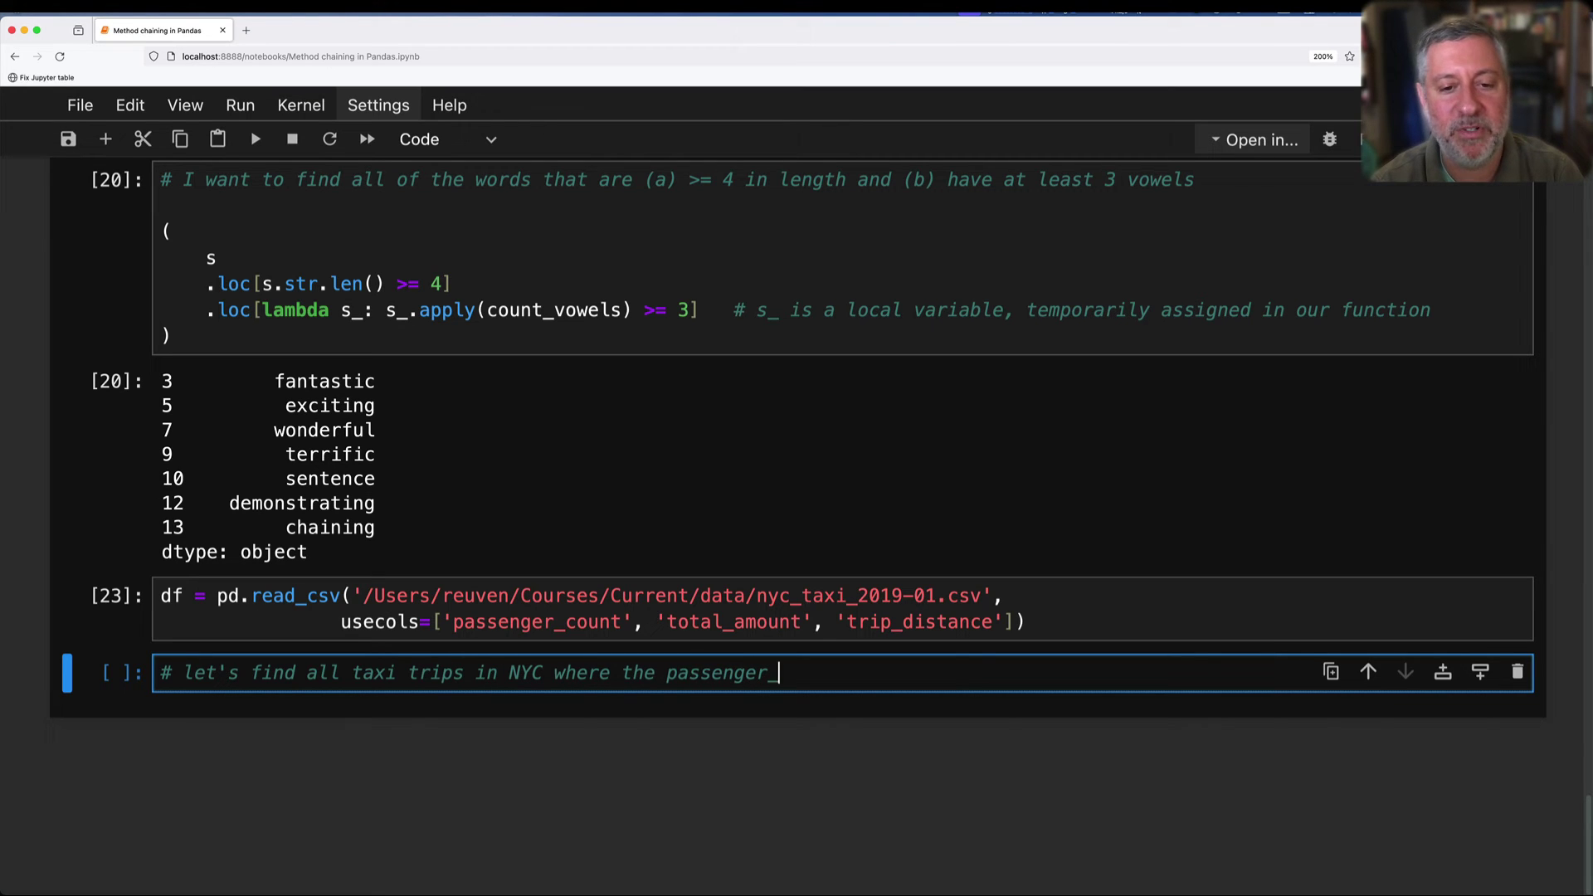
{"action": "type", "text": "count was > "}
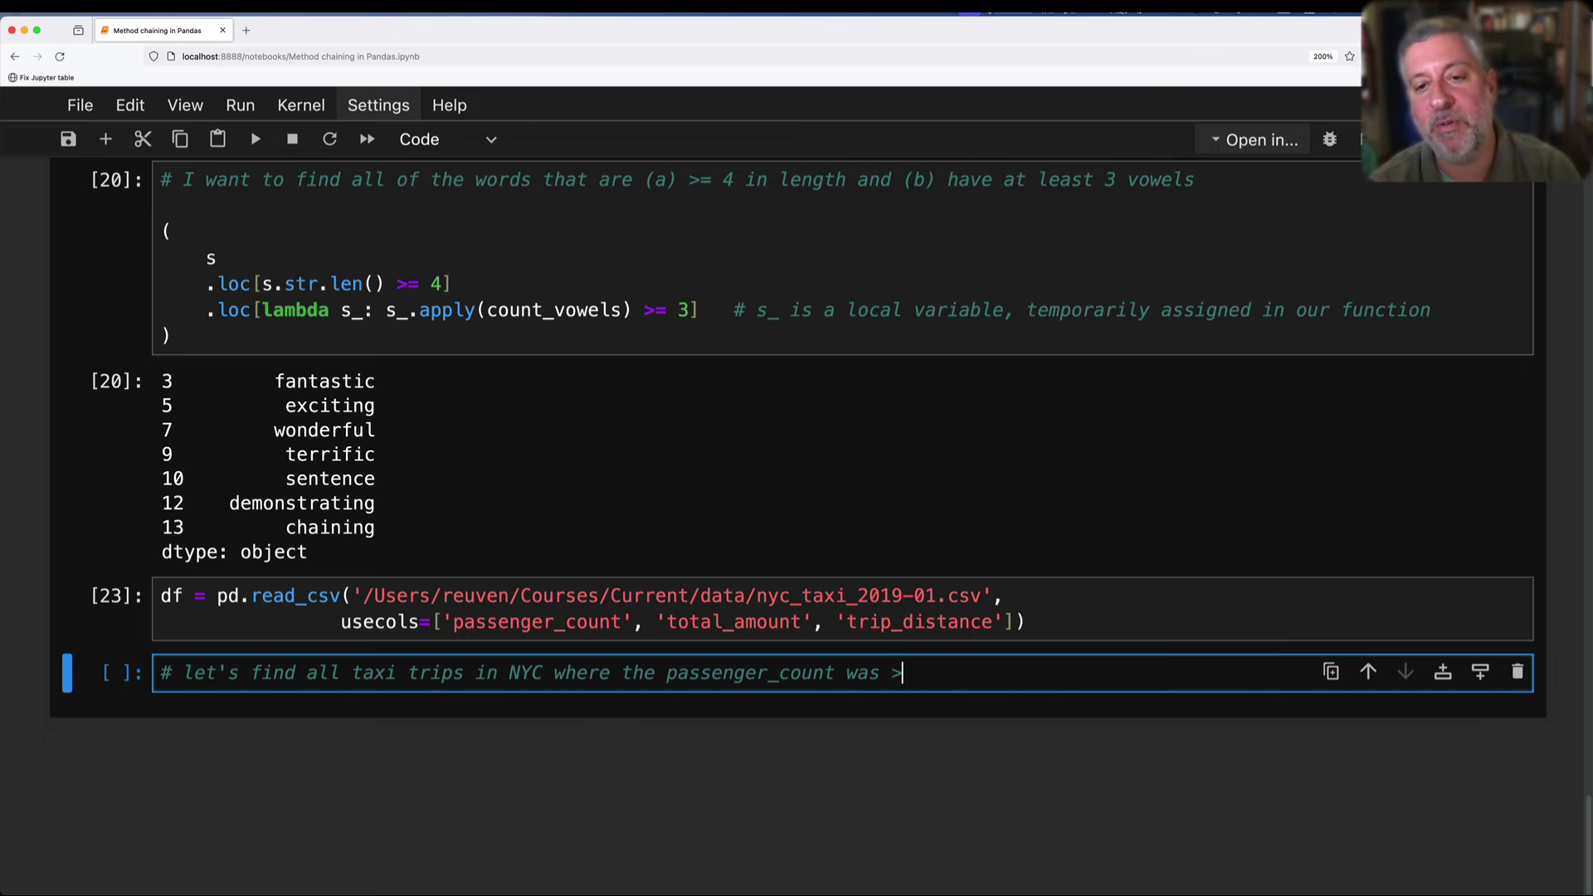
{"action": "type", "text": "5 and "}
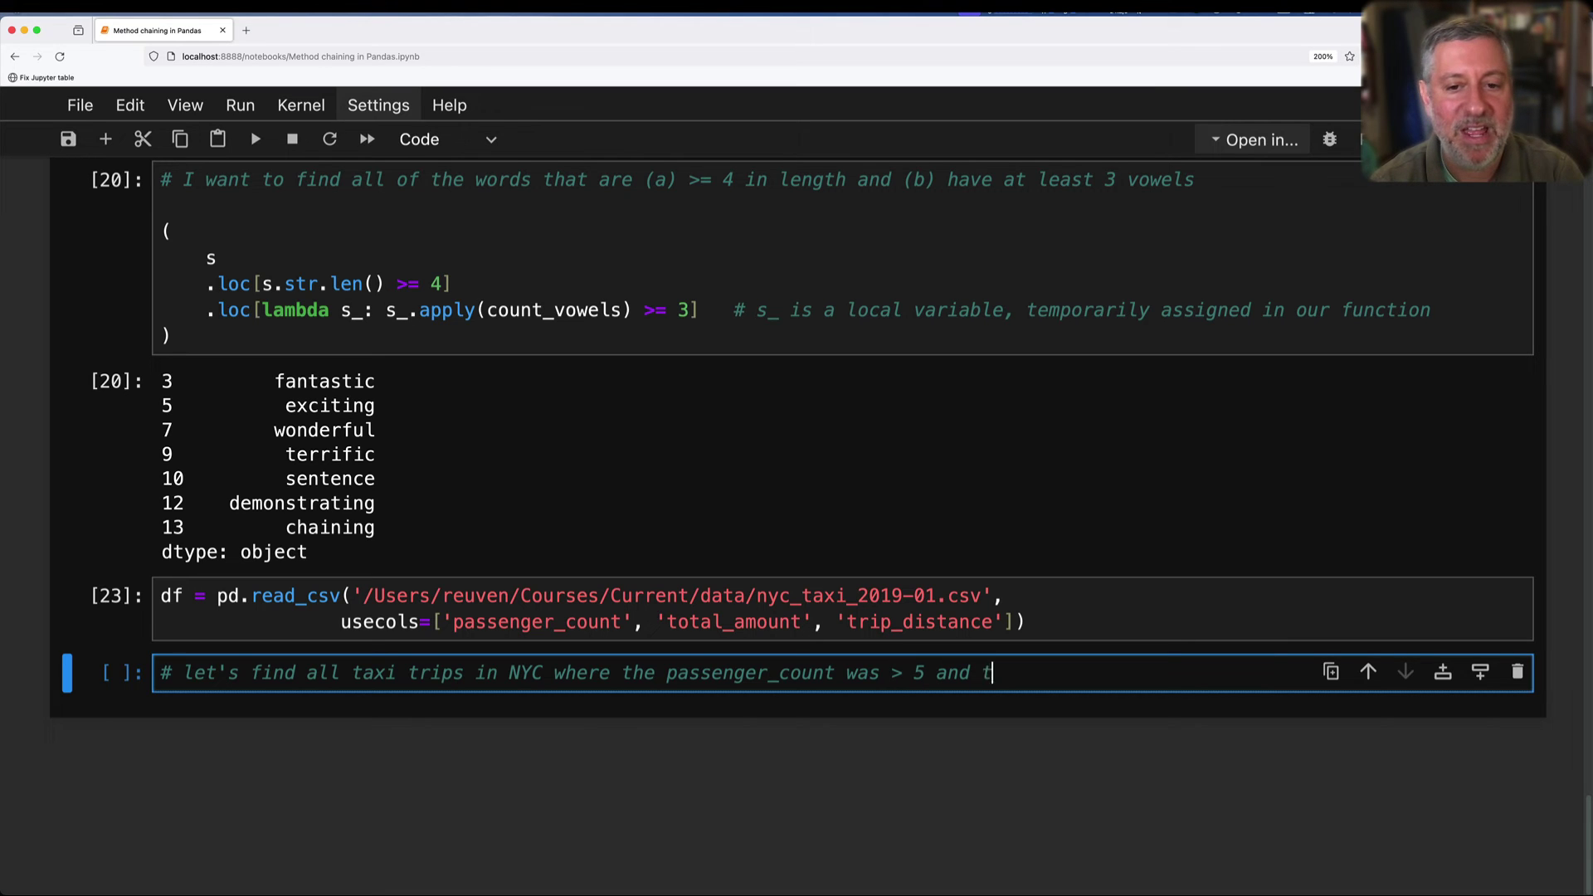
{"action": "type", "text": "the total)_amou"}
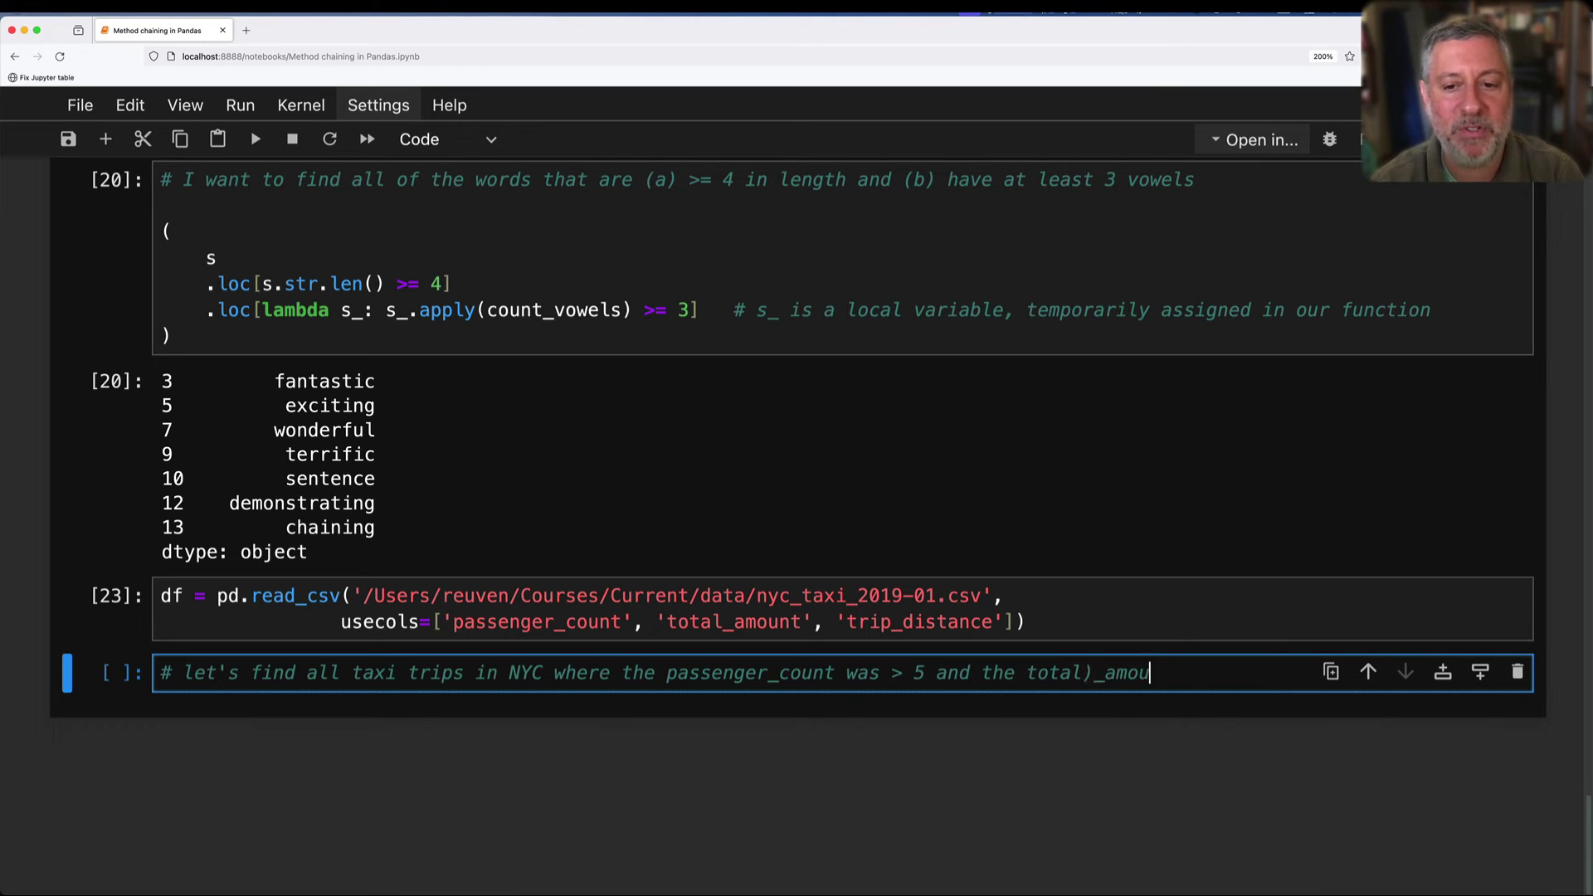
{"action": "key", "text": "BackSpace"}
{"action": "key", "text": "BackSpace"}
{"action": "key", "text": "BackSpace"}
{"action": "key", "text": "BackSpace"}
{"action": "key", "text": "BackSpace"}
{"action": "key", "text": "BackSpace"}
{"action": "type", "text": "_amoun"}
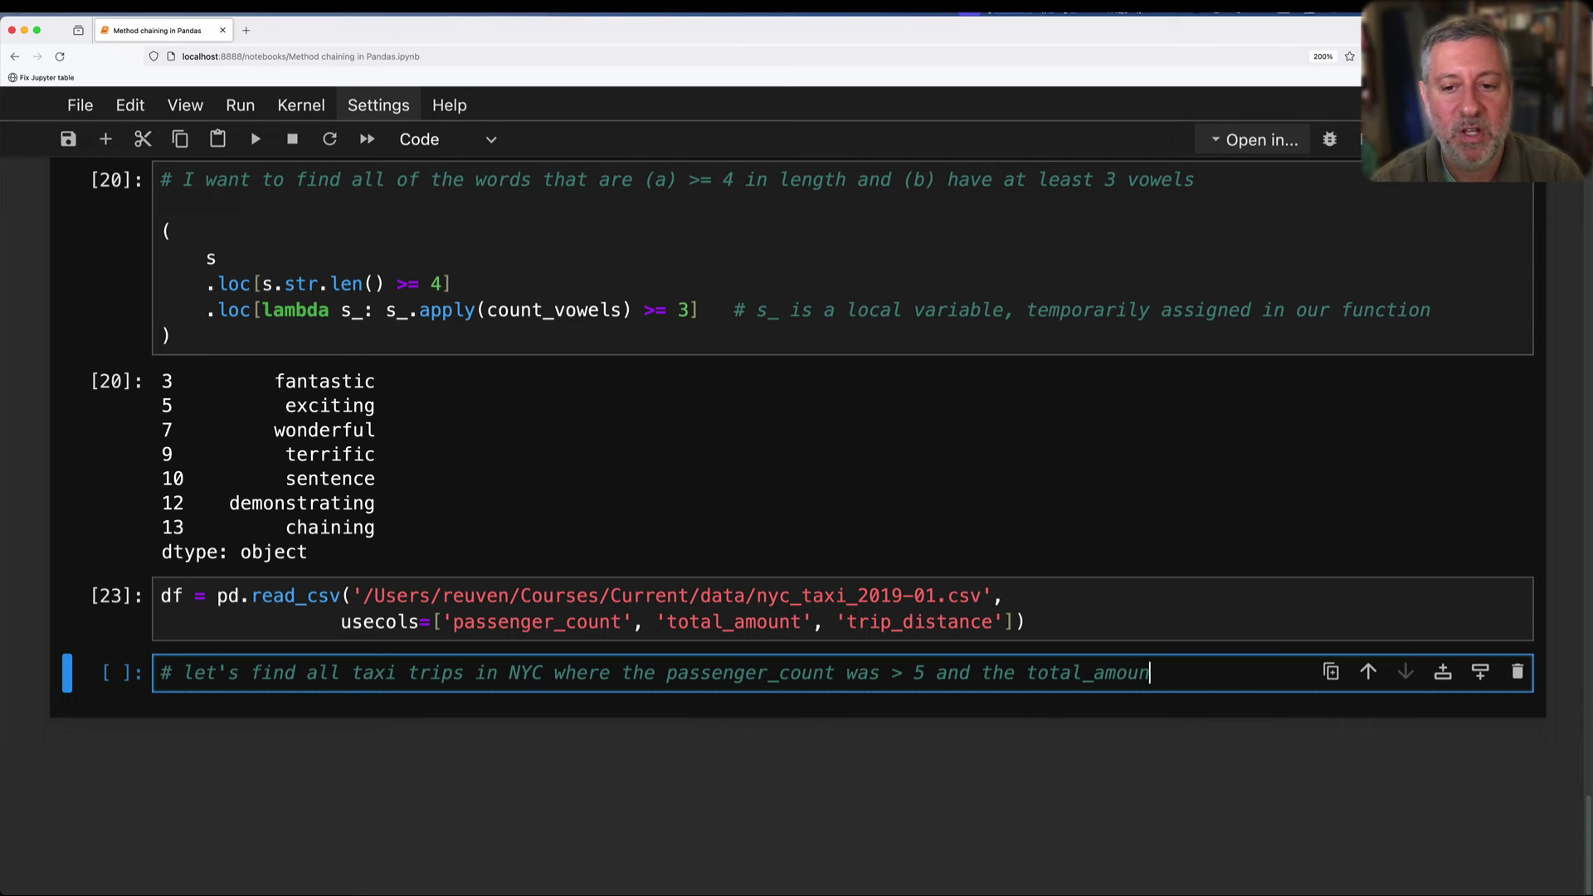
{"action": "type", "text": "t"}
{"action": "key", "text": "Return"}
{"action": "type", "text": "# was > "}
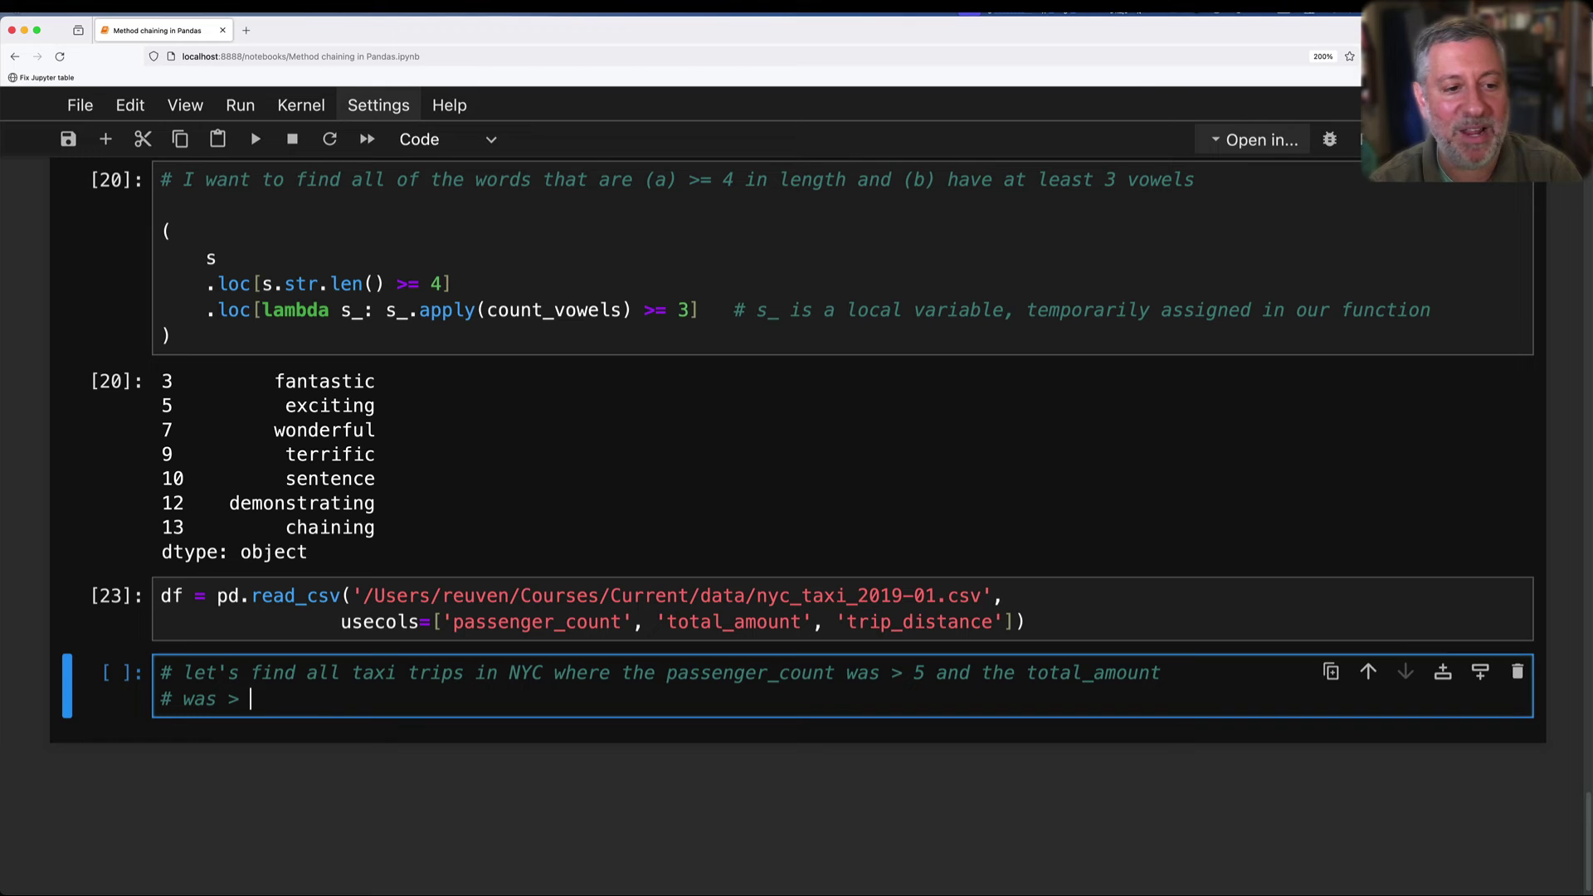
{"action": "type", "text": "100"}
{"action": "key", "text": "Return"}
{"action": "key", "text": "Return"}
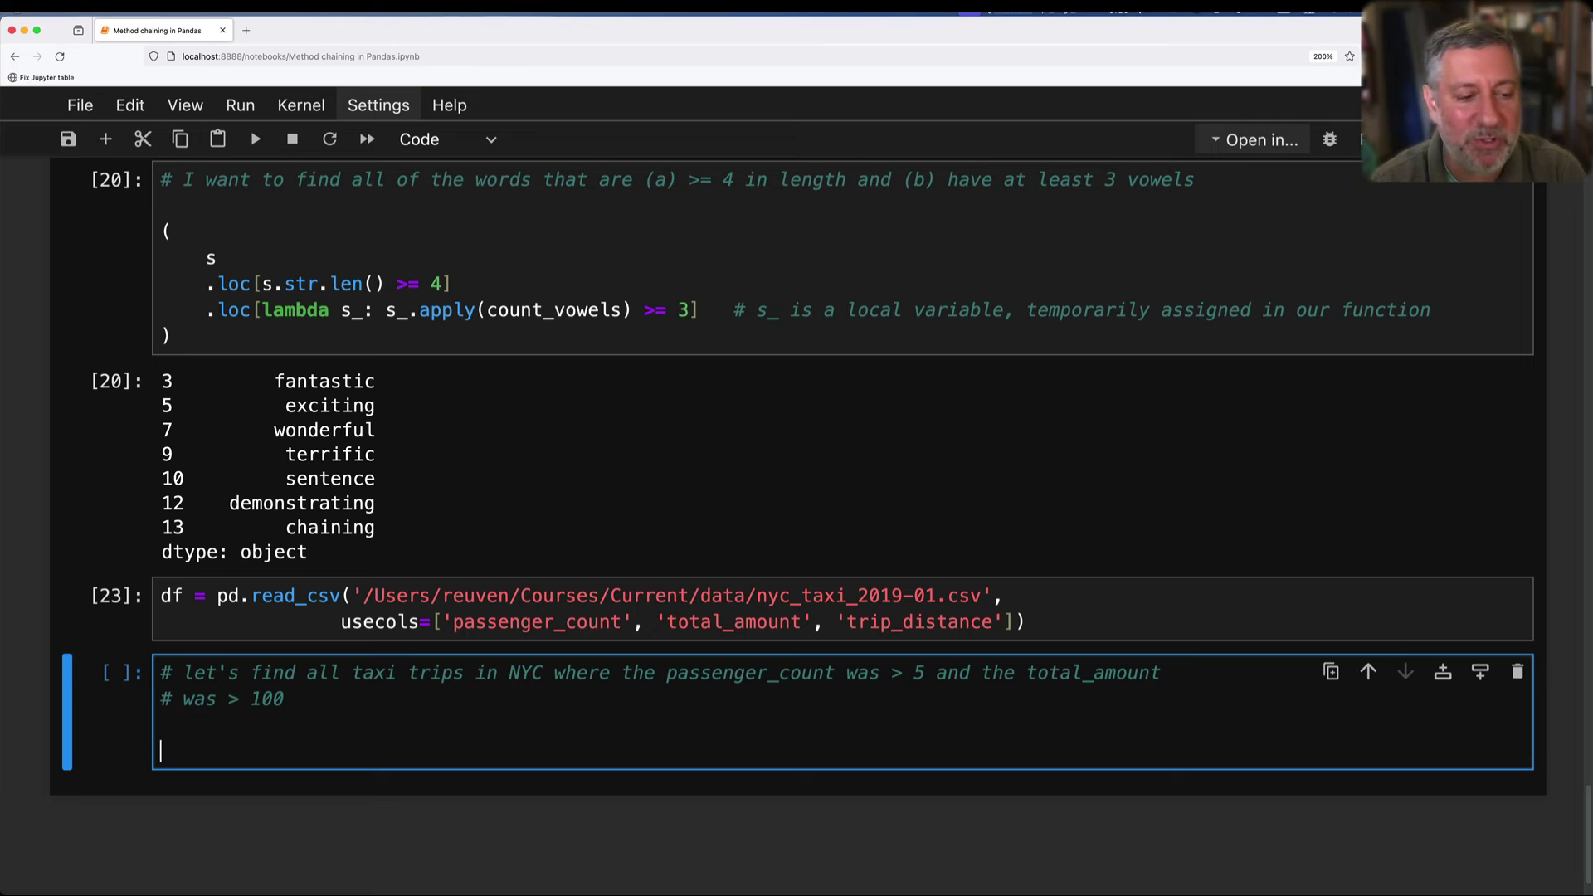
{"action": "type", "text": "("}
Chain (df .loc[df['total_amount'] > 100]) across lines and run it, returning 10832 rows.
{"action": "key", "text": "Return"}
{"action": "type", "text": ")"}
{"action": "key", "text": "Return"}
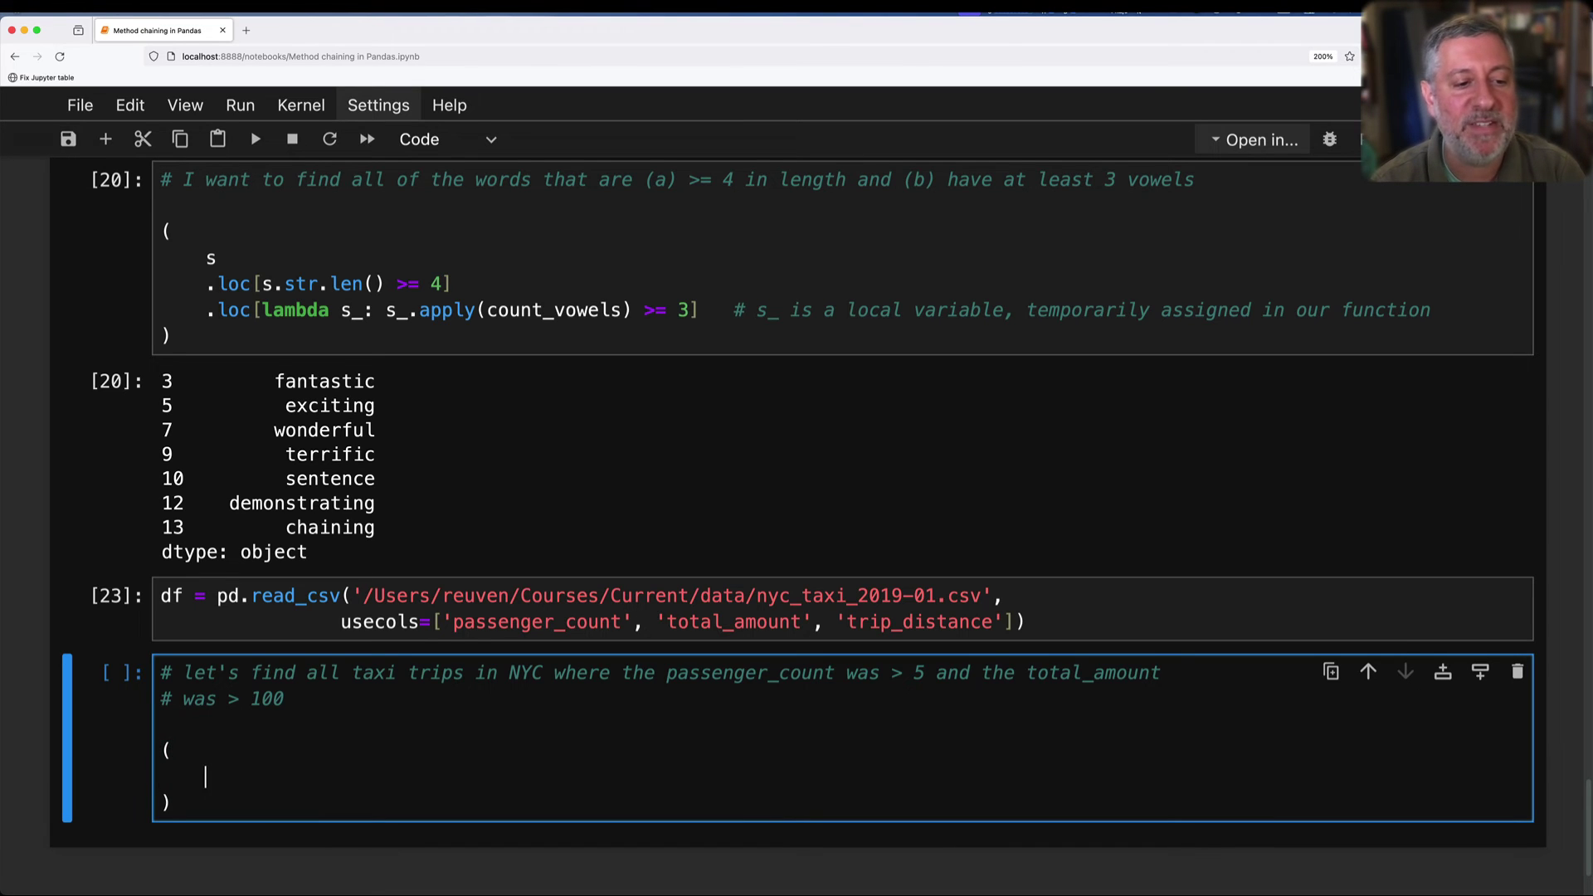
{"action": "type", "text": "df"}
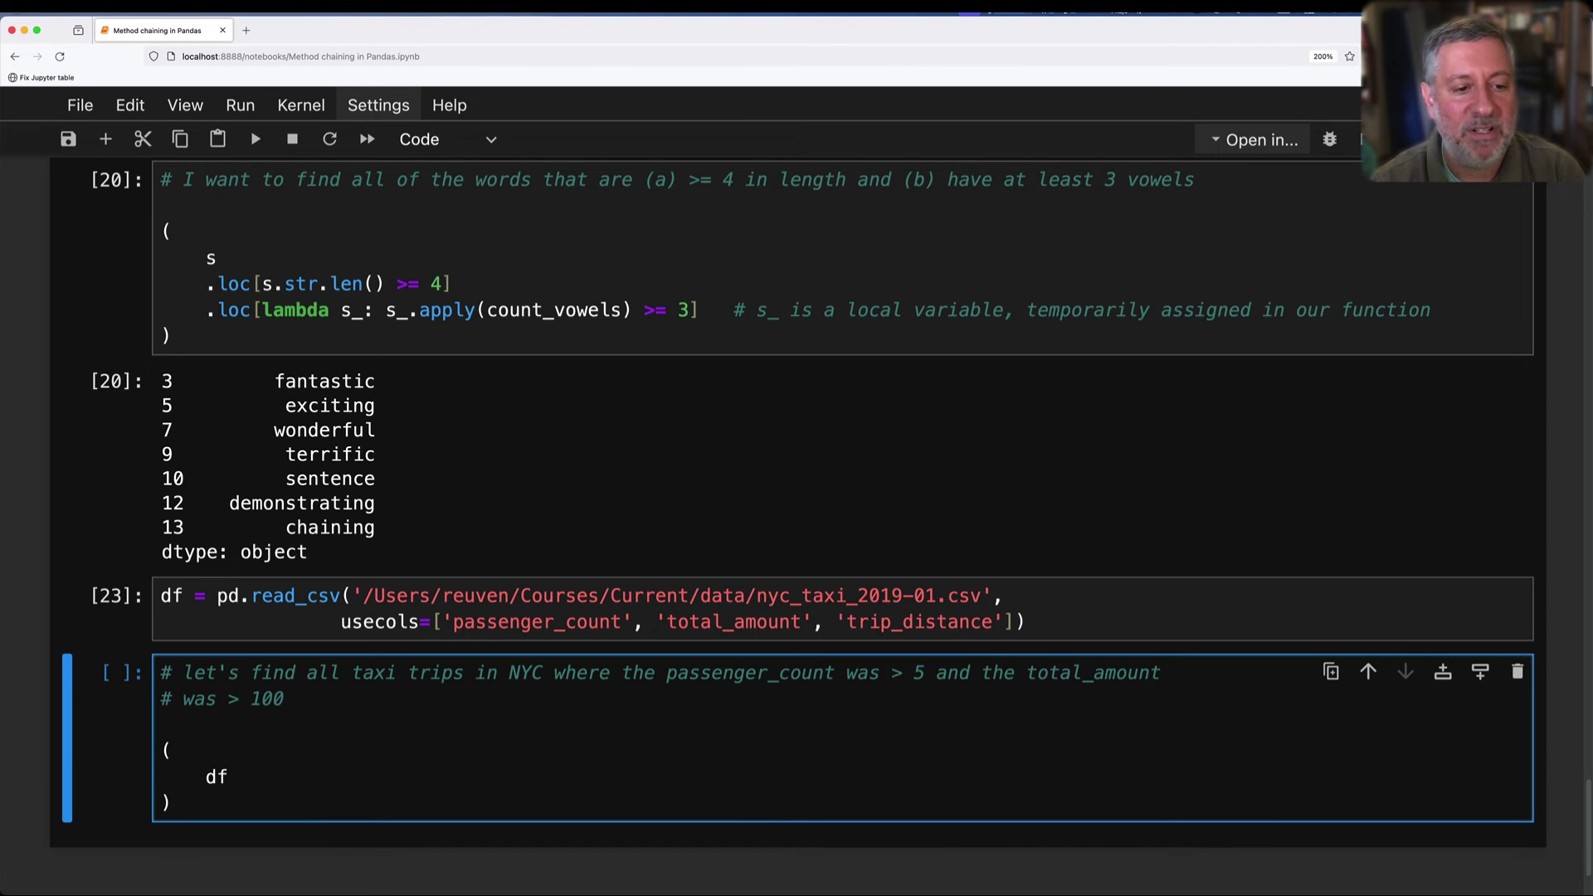
{"action": "type", "text": "['.total_a"}
{"action": "key", "text": "BackSpace"}
{"action": "key", "text": "BackSpace"}
{"action": "key", "text": "BackSpace"}
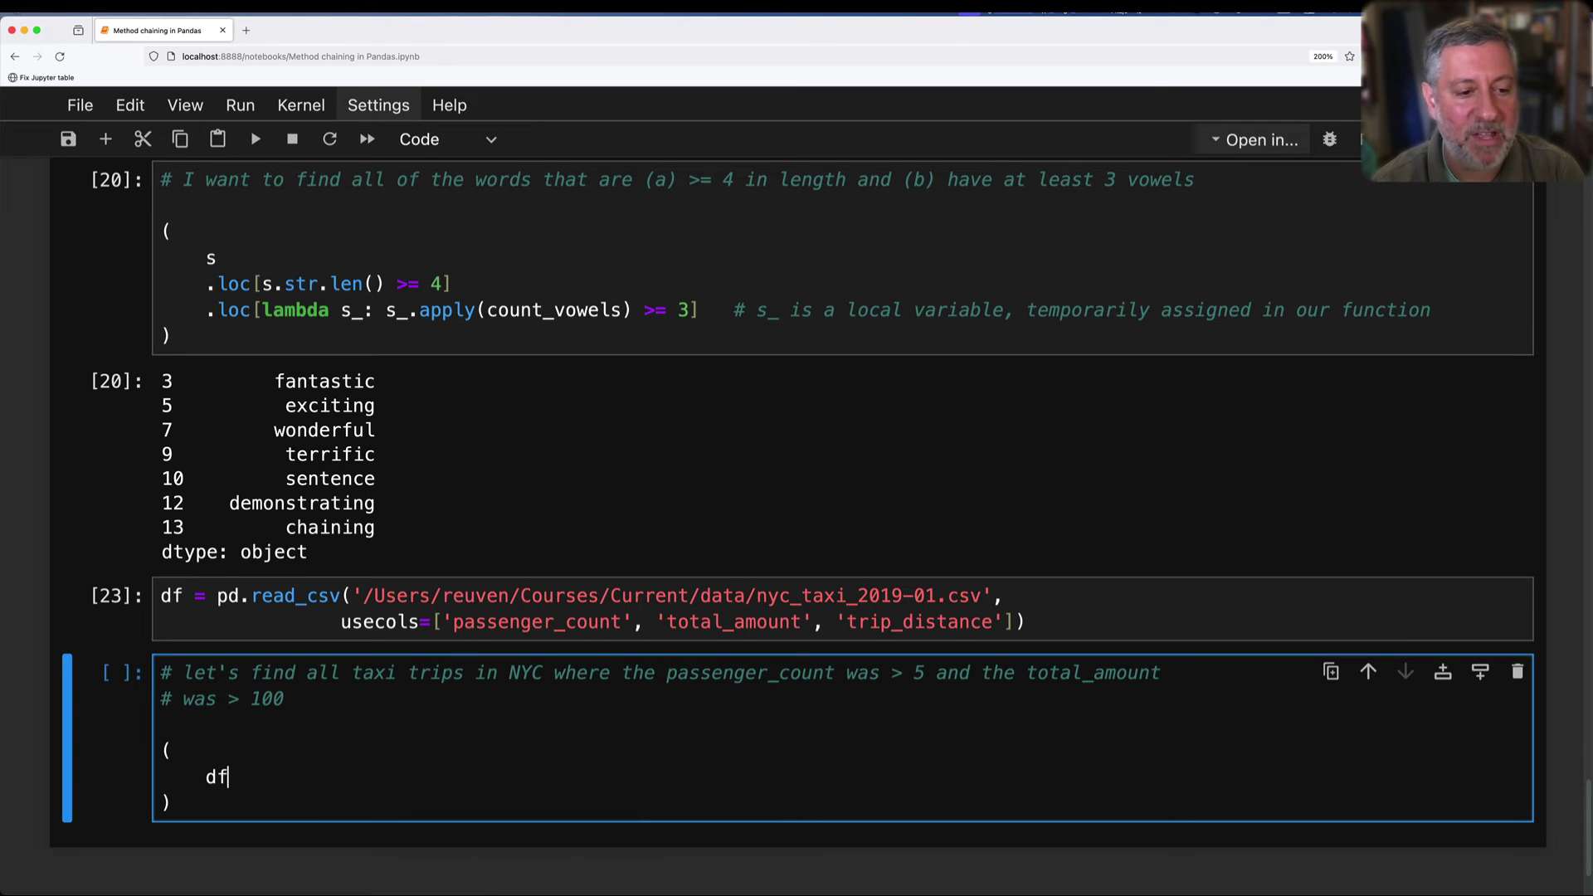
{"action": "key", "text": "Return"}
{"action": "type", "text": ".loc["}
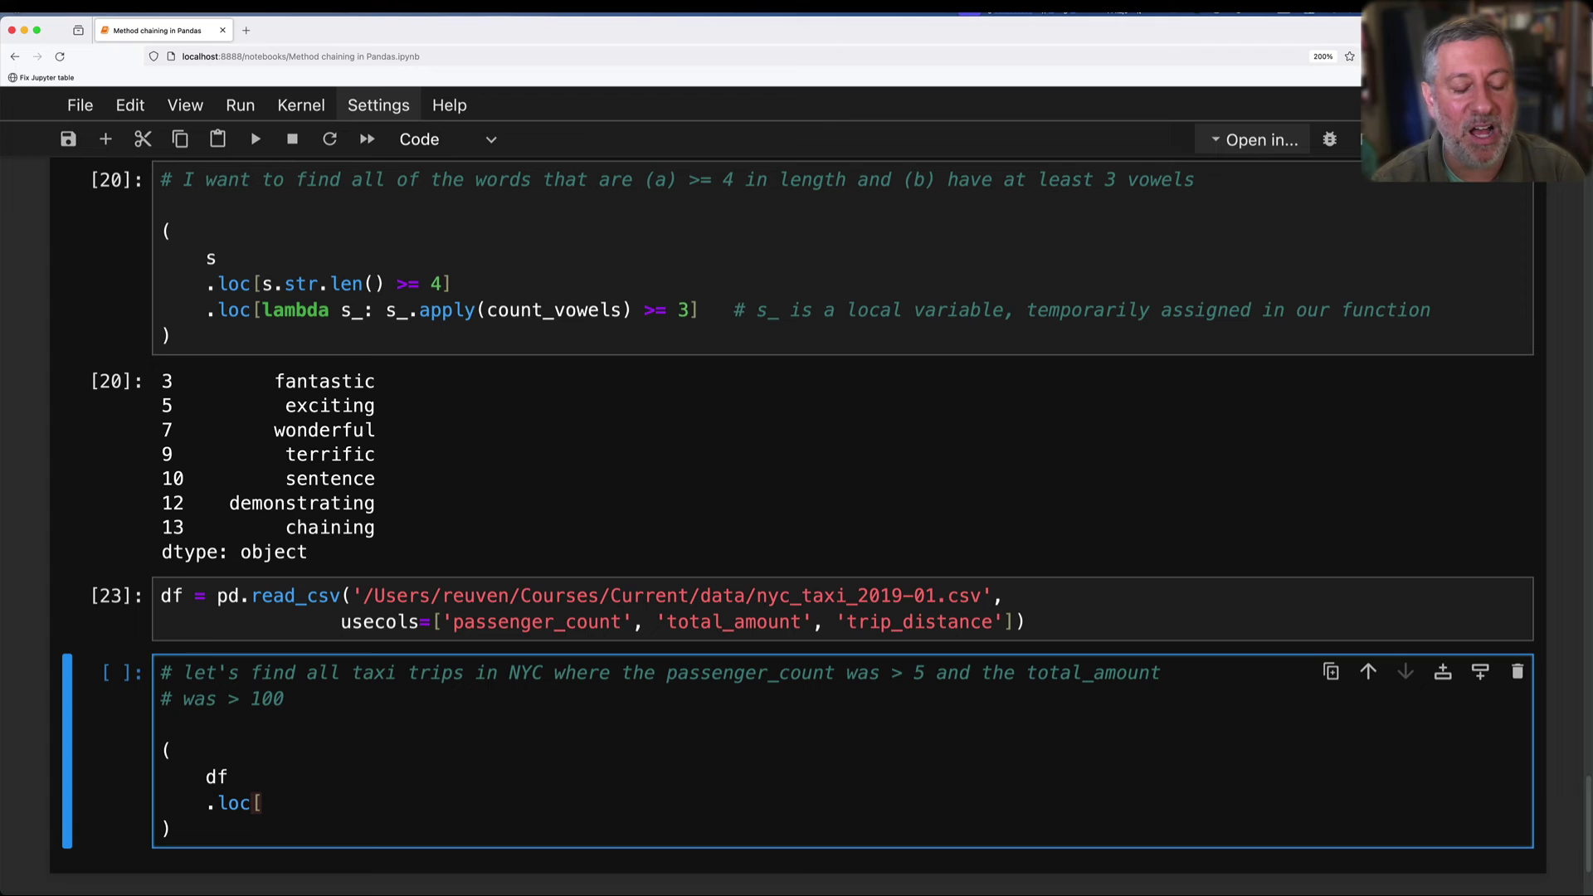
{"action": "type", "text": "df['"}
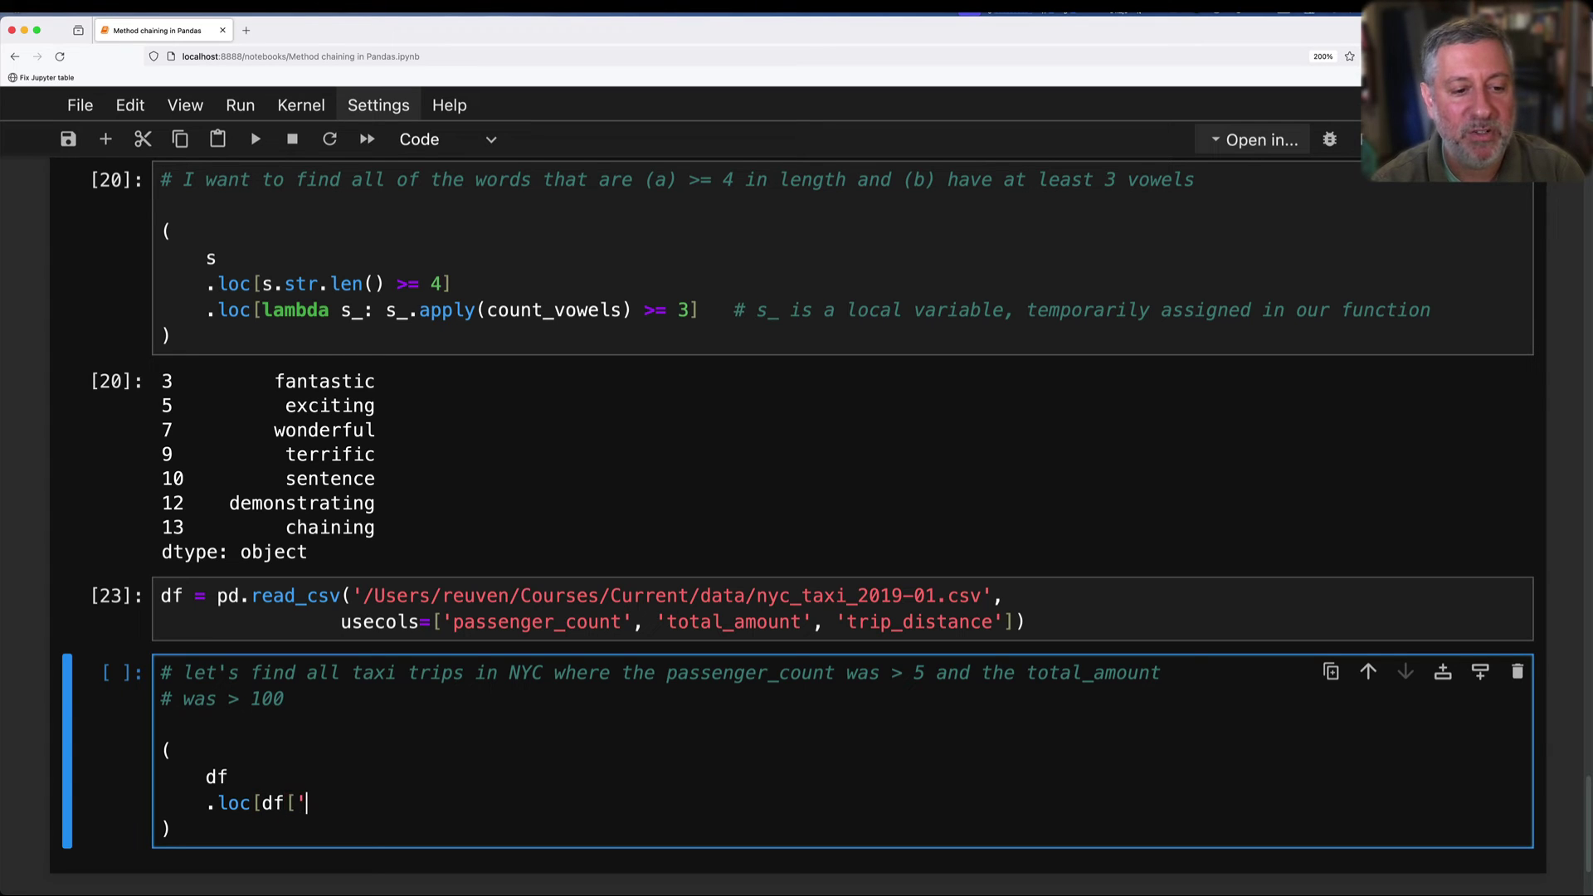
{"action": "type", "text": "total_amount"}
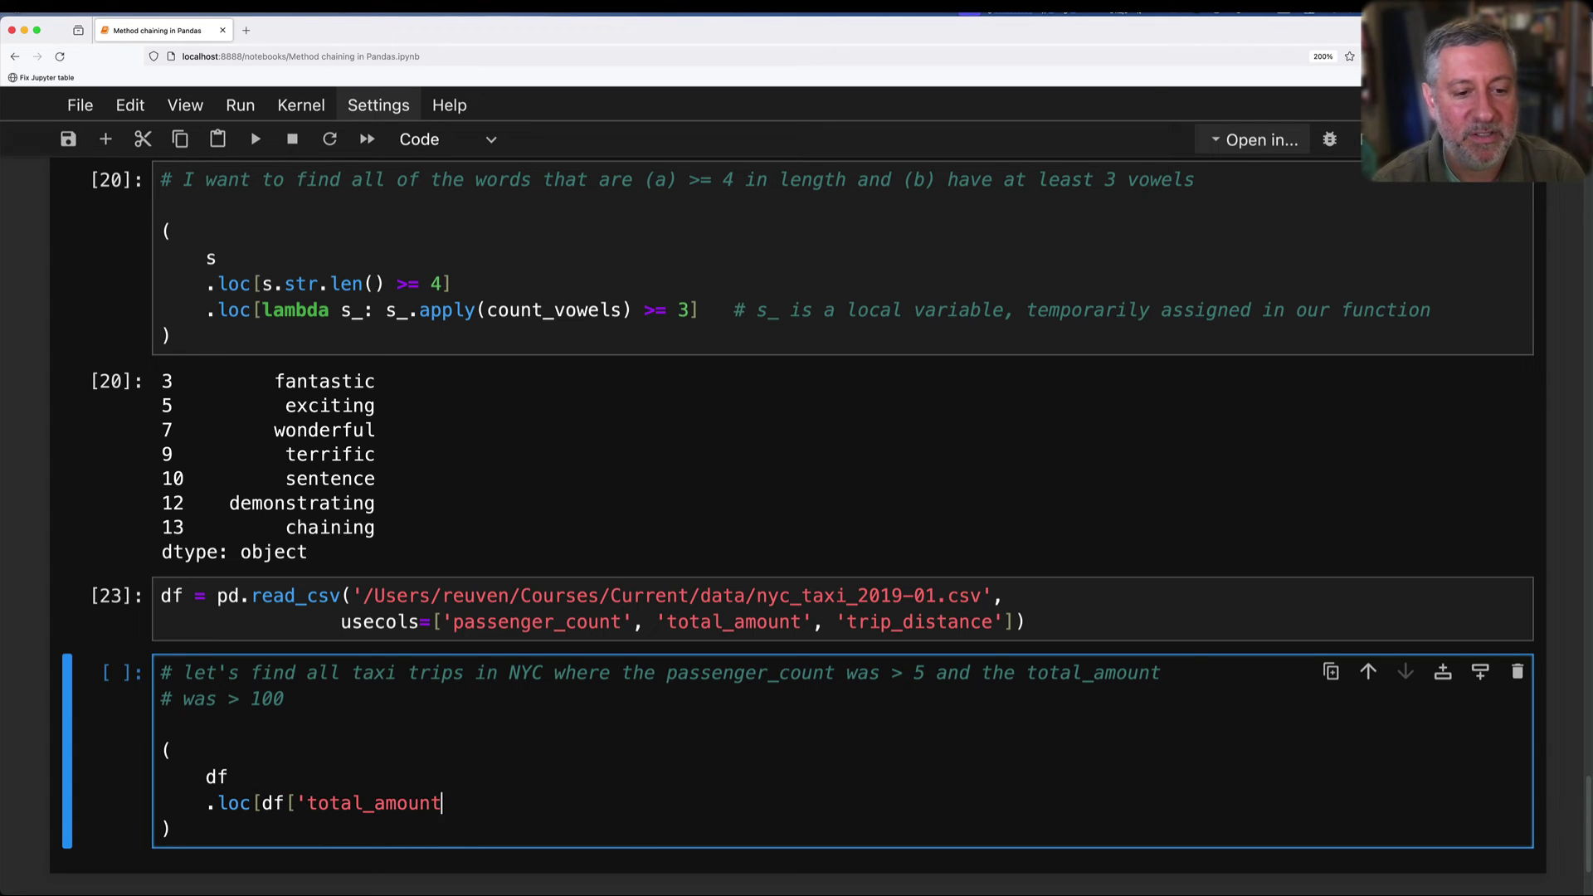
{"action": "type", "text": "'] >"}
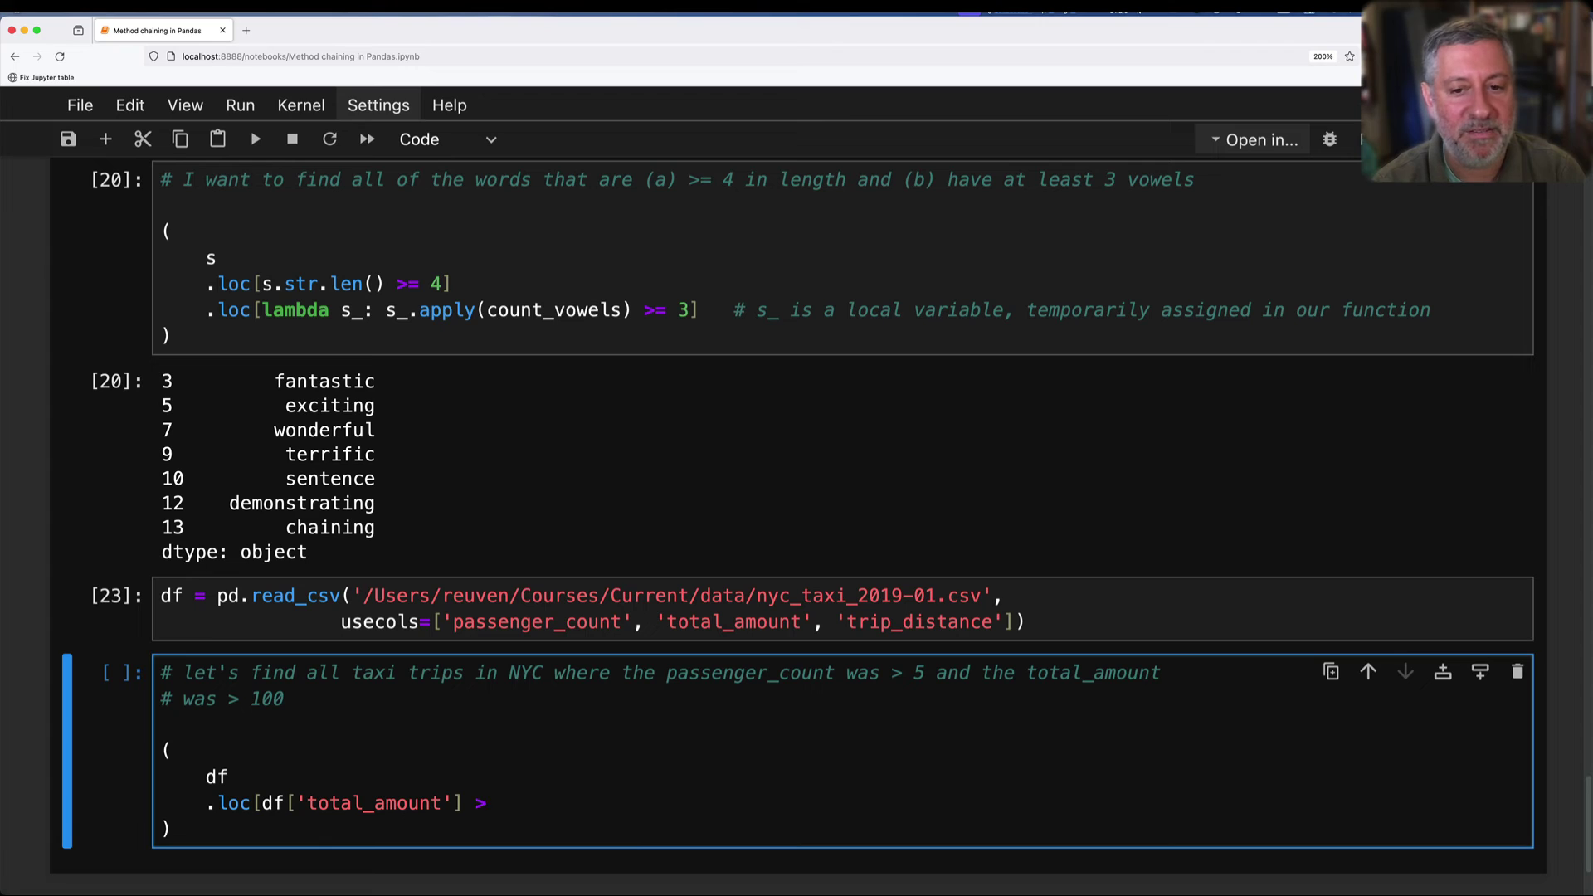
{"action": "type", "text": " 100]"}
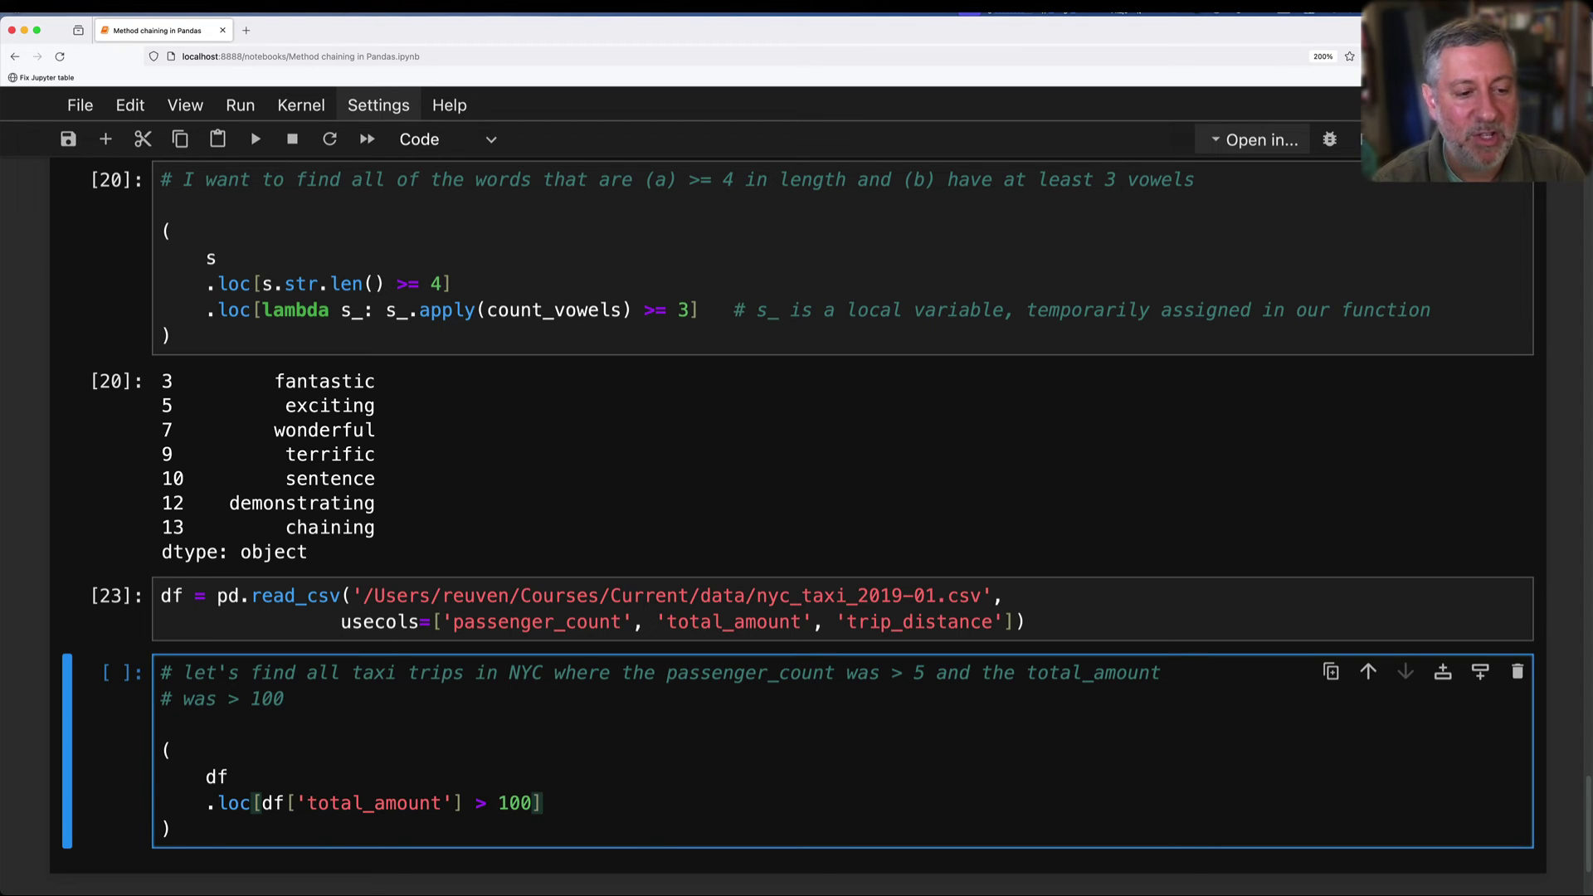
{"action": "key", "text": "shift+alt+Left"}
{"action": "key", "text": "shift+alt+Left"}
{"action": "key", "text": "shift+alt+Left"}
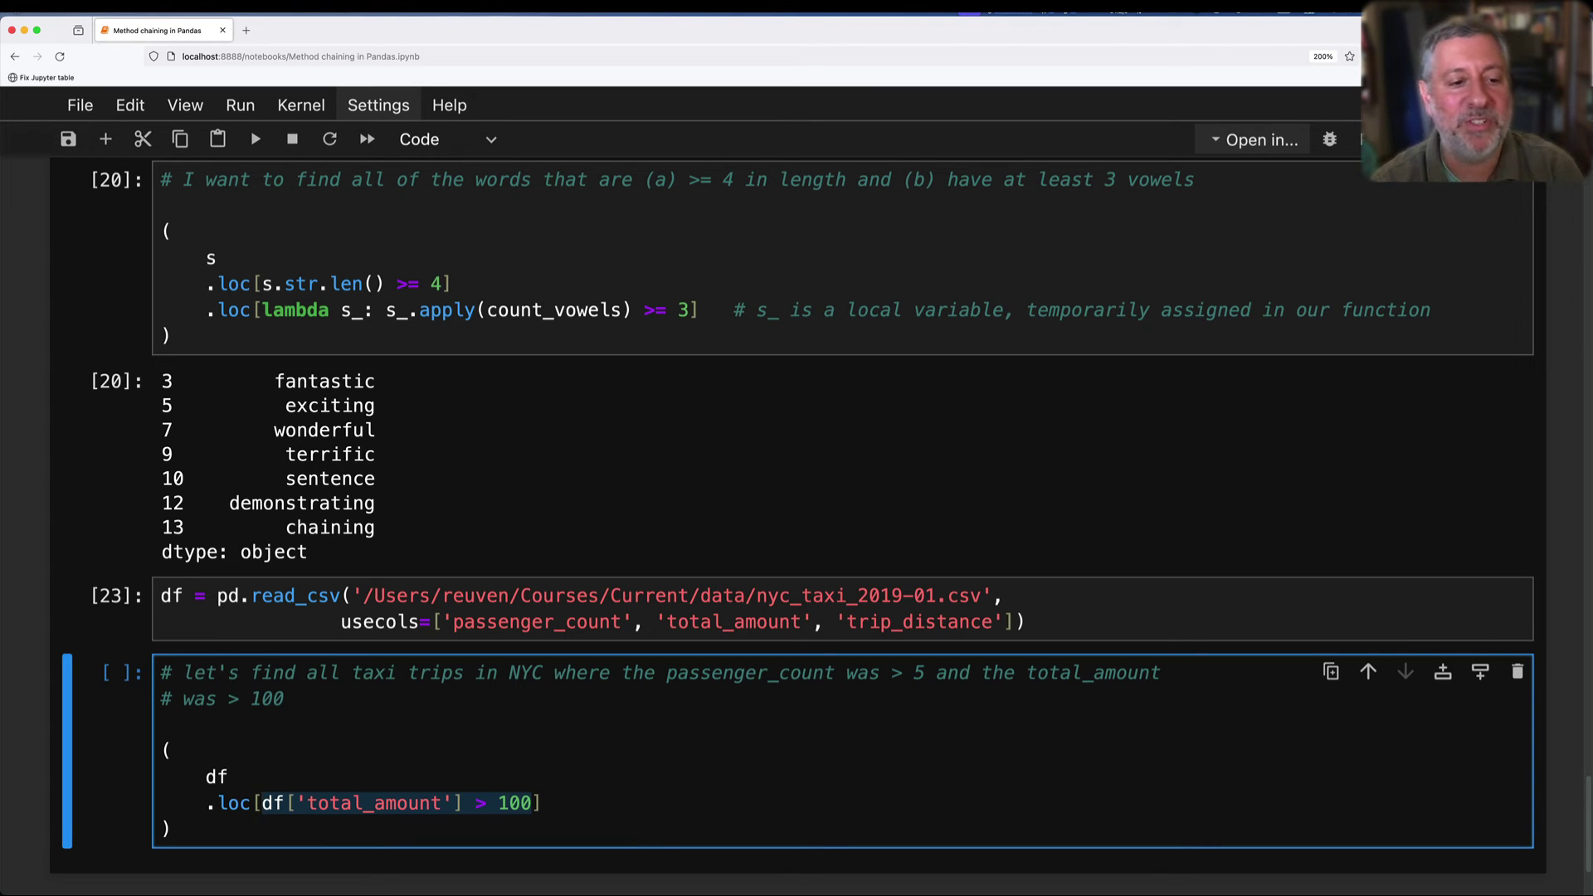
{"action": "key", "text": "shift+Return"}
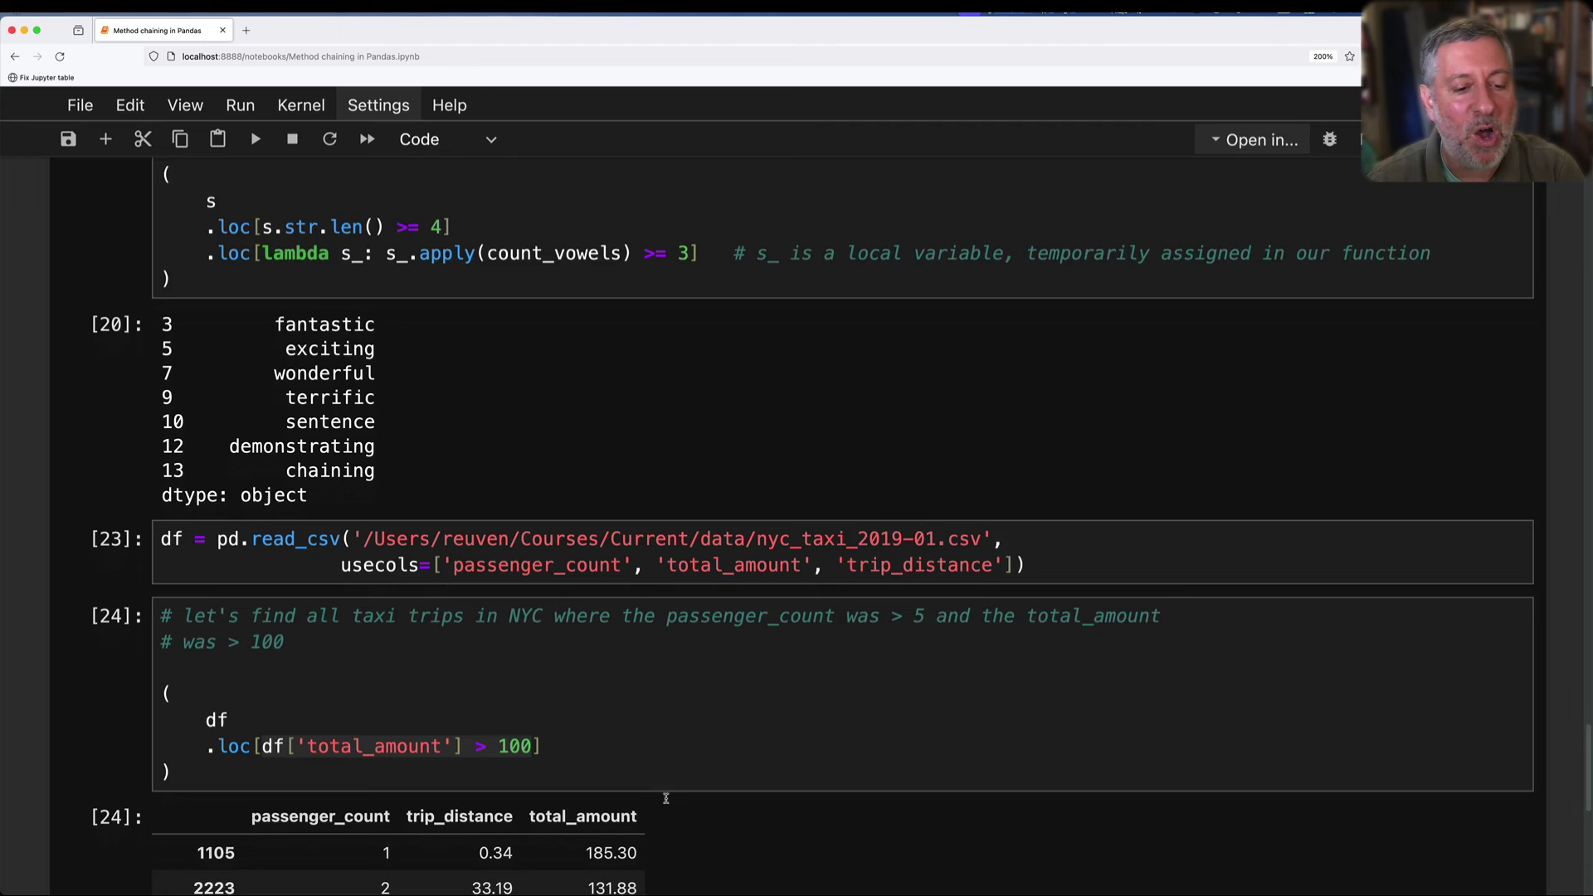
{"action": "scroll", "coordinate": [667, 802], "scroll_direction": "down", "scroll_amount": 5}
{"action": "scroll", "coordinate": [668, 803], "scroll_direction": "down", "scroll_amount": 5}
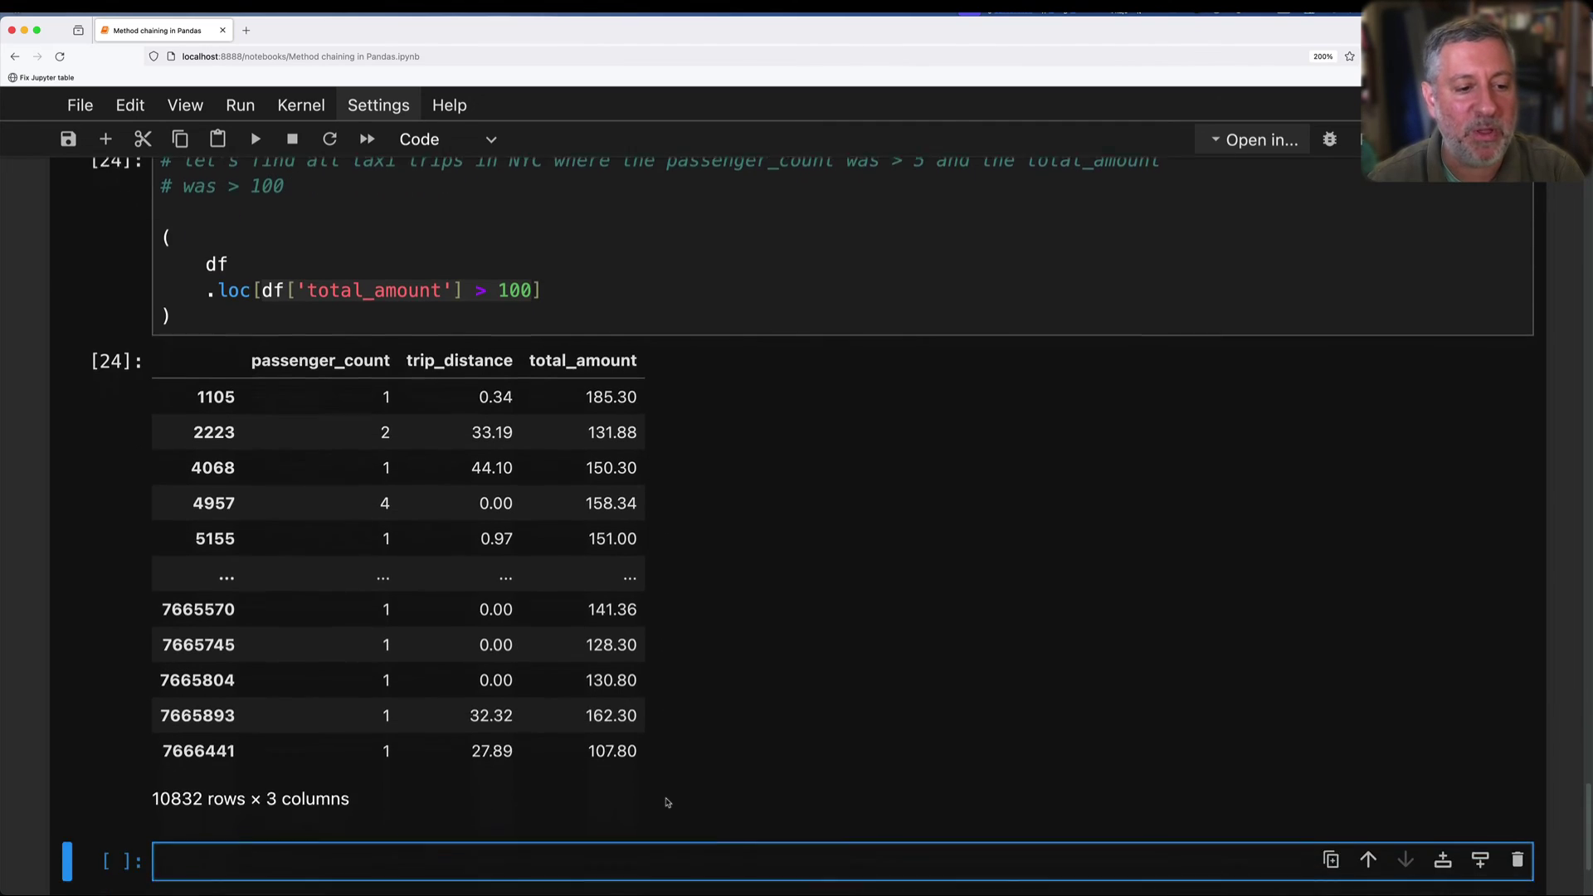
{"action": "scroll", "coordinate": [667, 804], "scroll_direction": "down", "scroll_amount": 3}
{"action": "scroll", "coordinate": [213, 740], "scroll_direction": "up", "scroll_amount": 8}
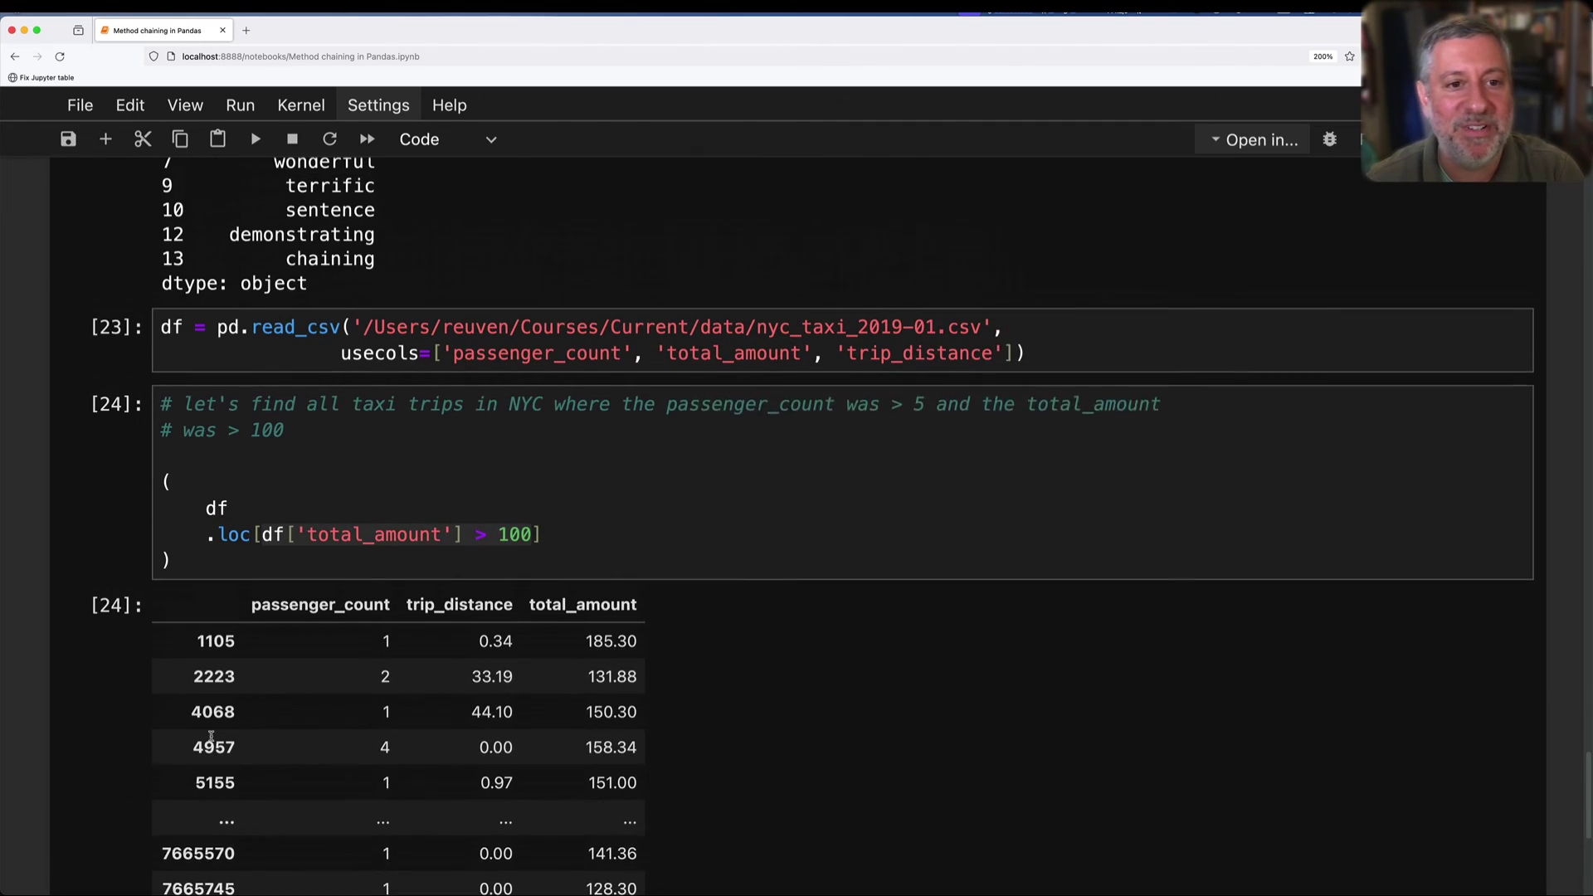
{"action": "scroll", "coordinate": [211, 622], "scroll_direction": "up", "scroll_amount": 2}
{"action": "left_click", "coordinate": [581, 599]}
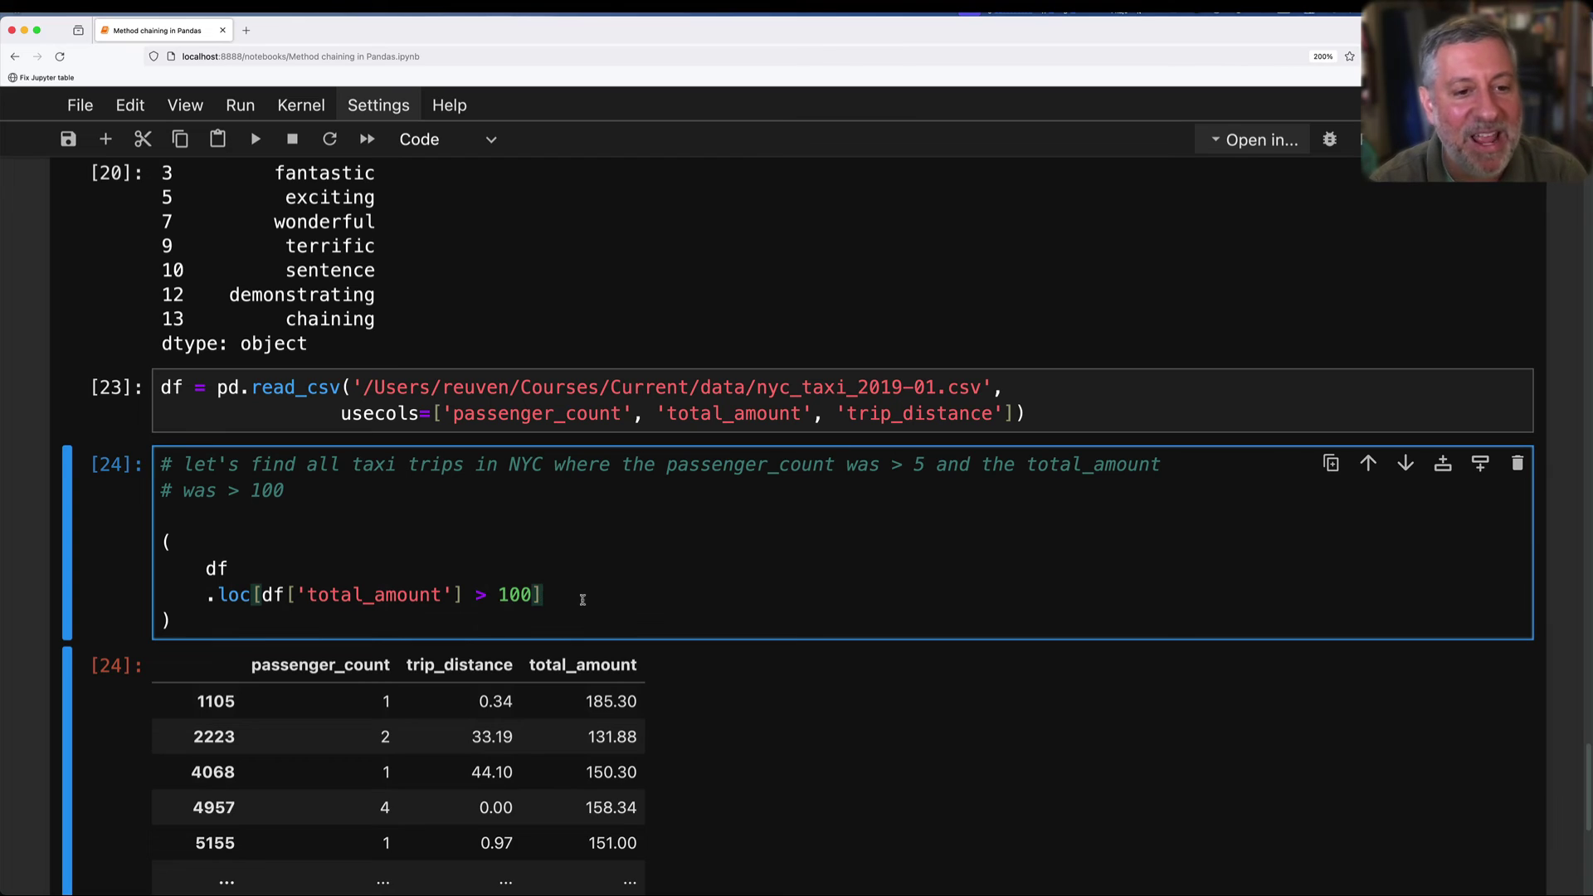
{"action": "key", "text": "Return"}
{"action": "type", "text": ".loc[df['"}
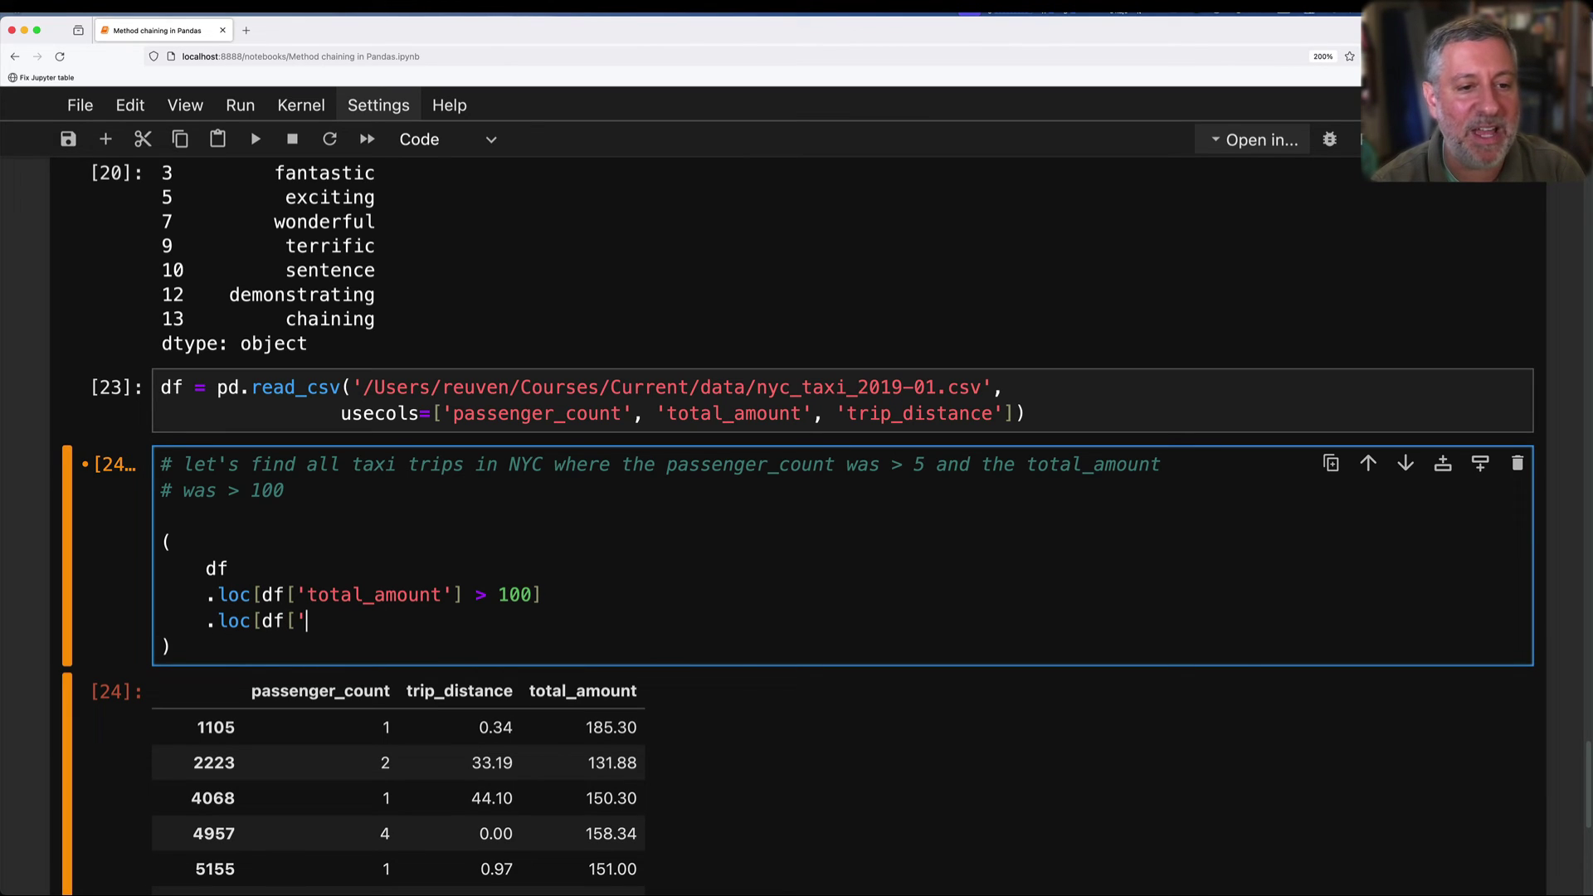
{"action": "type", "text": "passenger_c"}
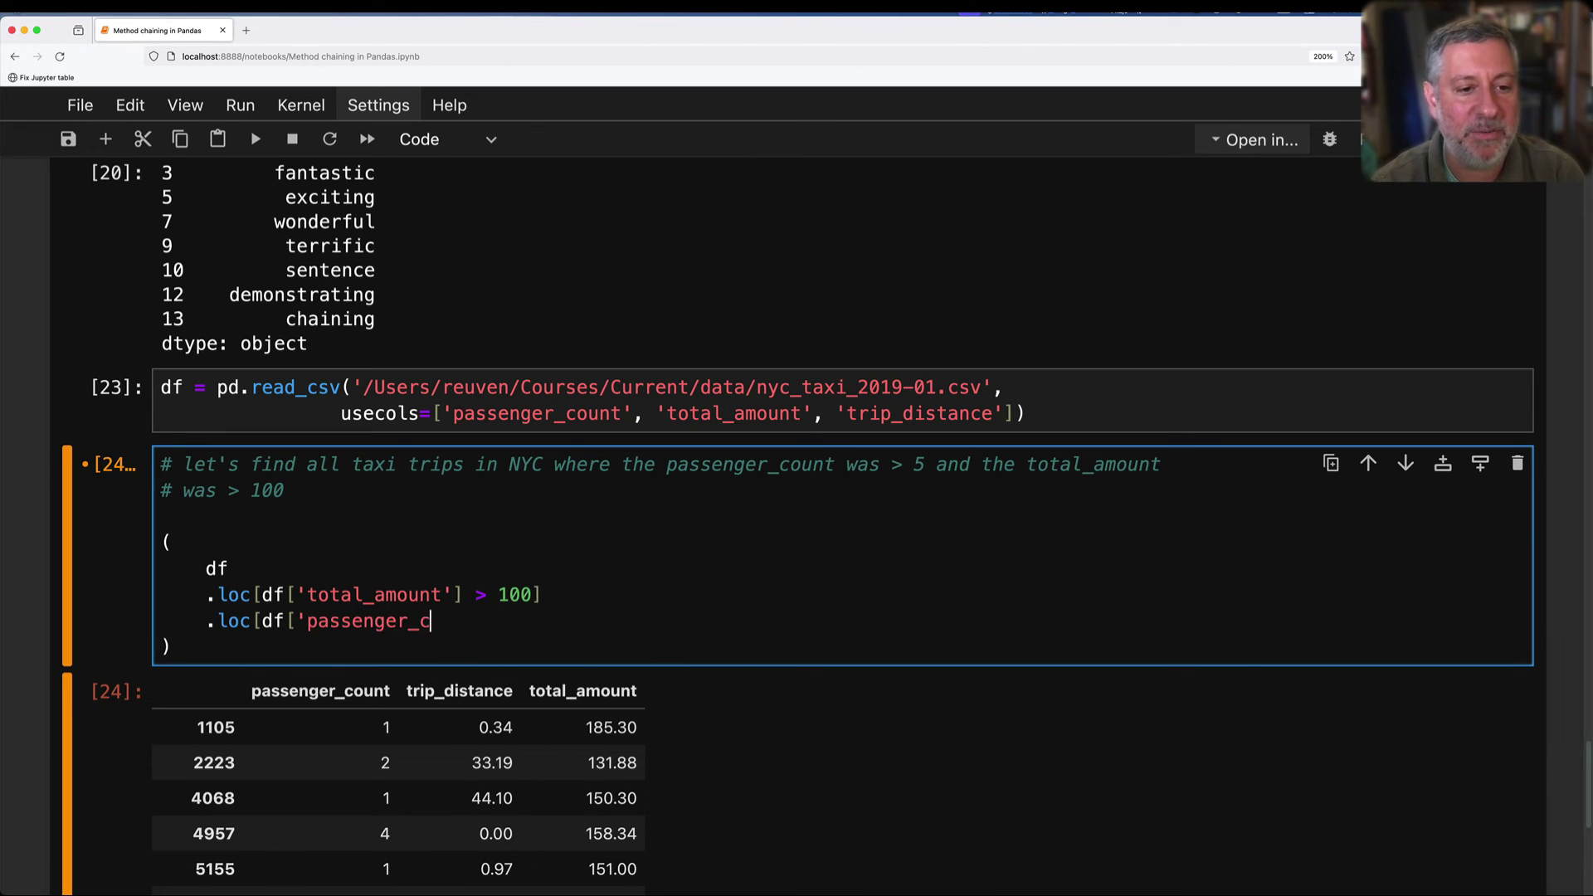
{"action": "type", "text": "ount'] > 5"}
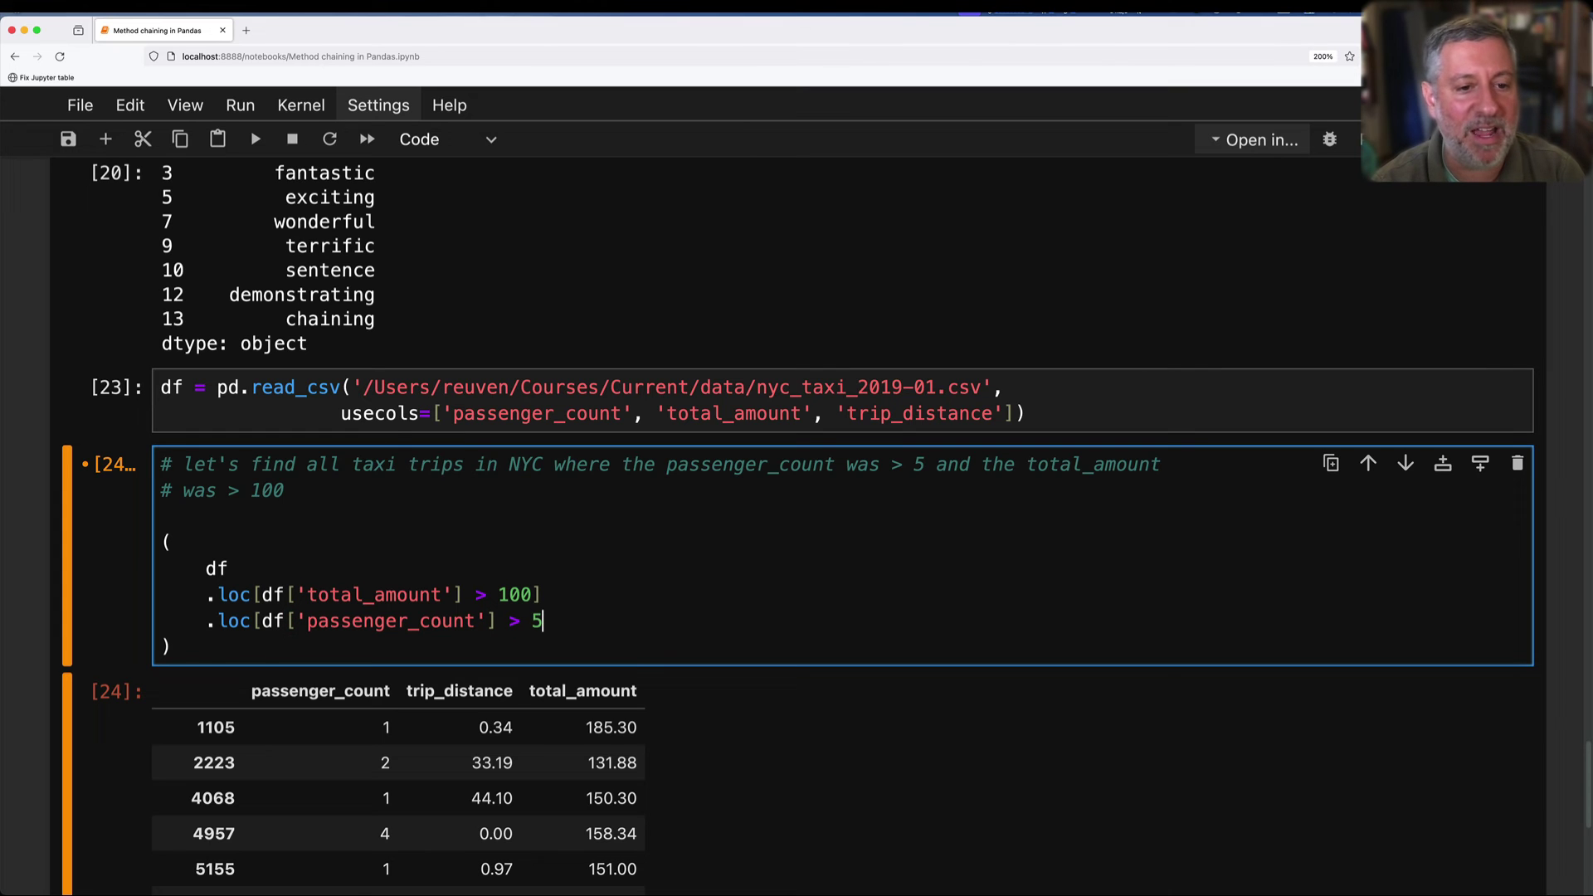
{"action": "type", "text": "]"}
{"action": "key", "text": "shift+Return"}
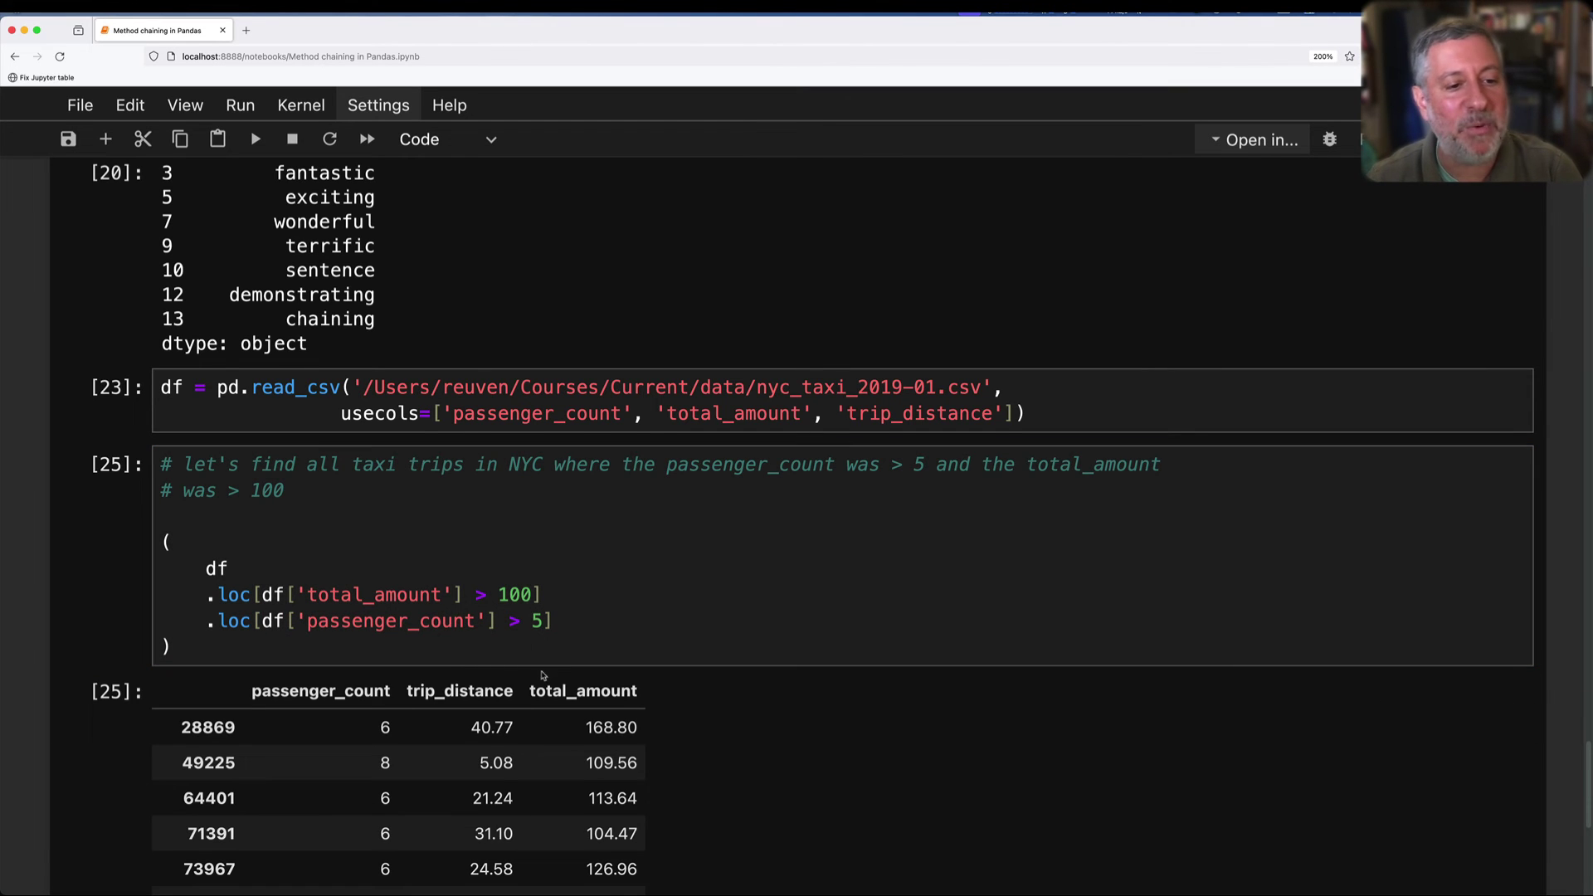
{"action": "scroll", "coordinate": [486, 623], "scroll_direction": "up", "scroll_amount": 5}
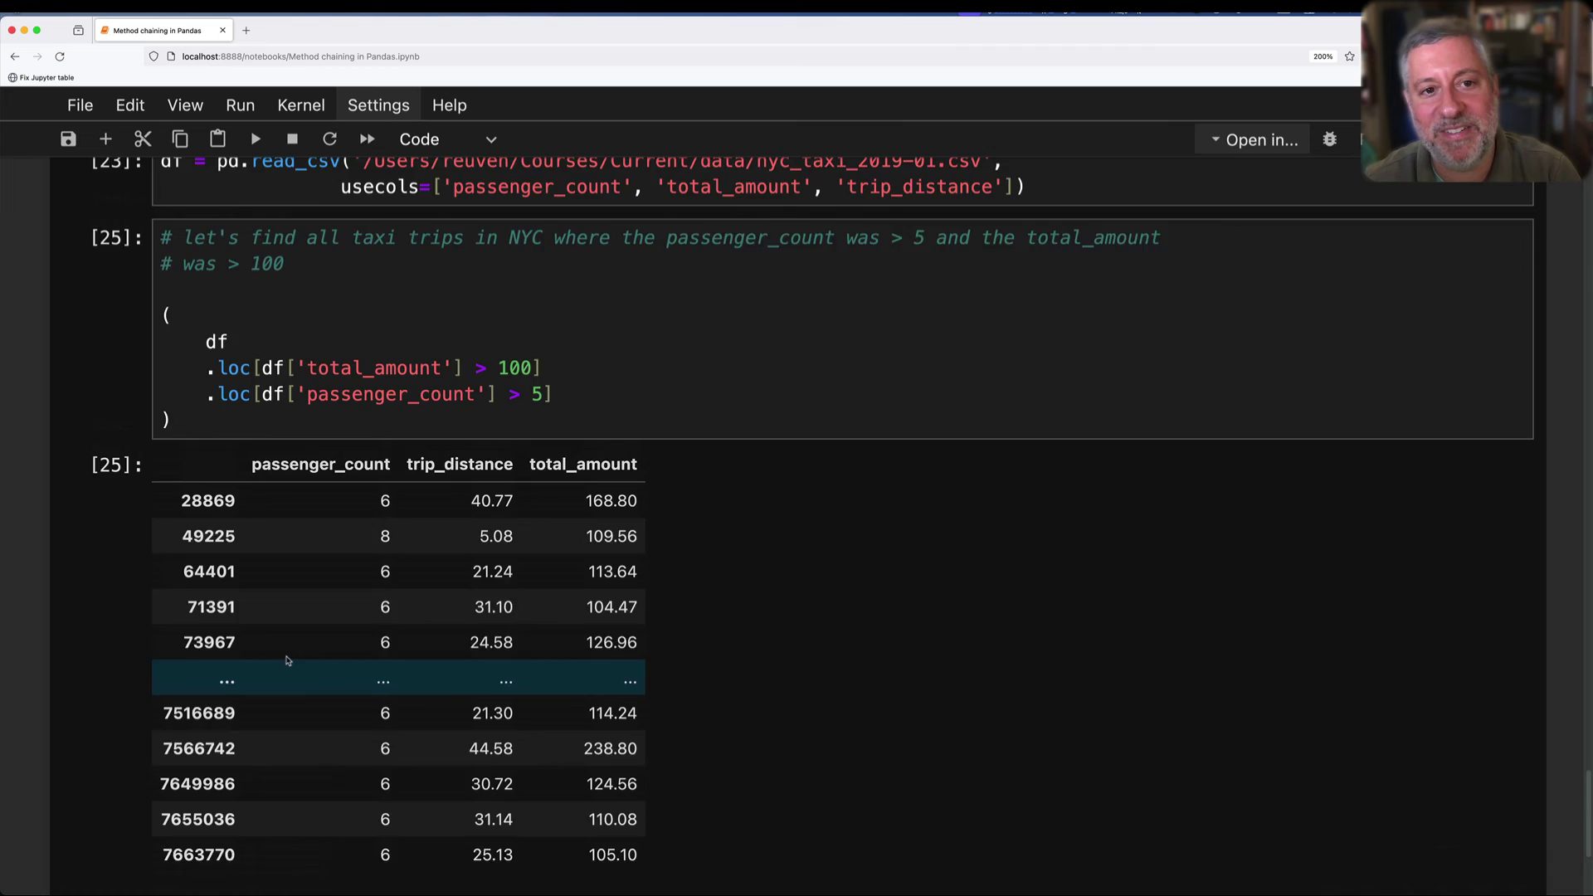
{"action": "scroll", "coordinate": [436, 597], "scroll_direction": "up", "scroll_amount": 5}
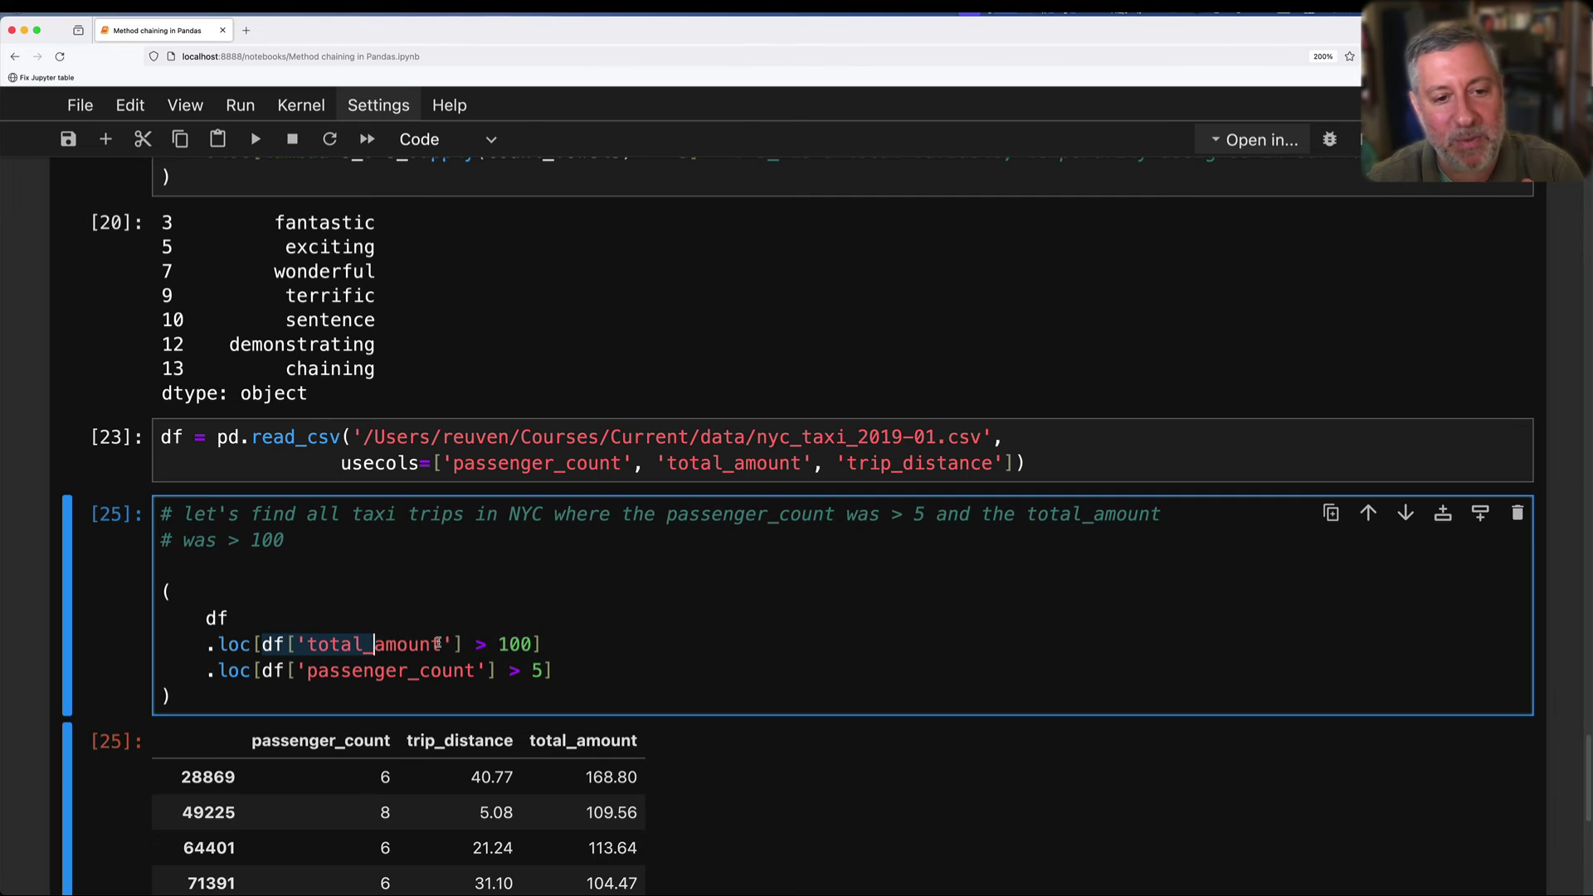
{"action": "left_click_drag", "start_coordinate": [263, 644], "coordinate": [536, 645]}
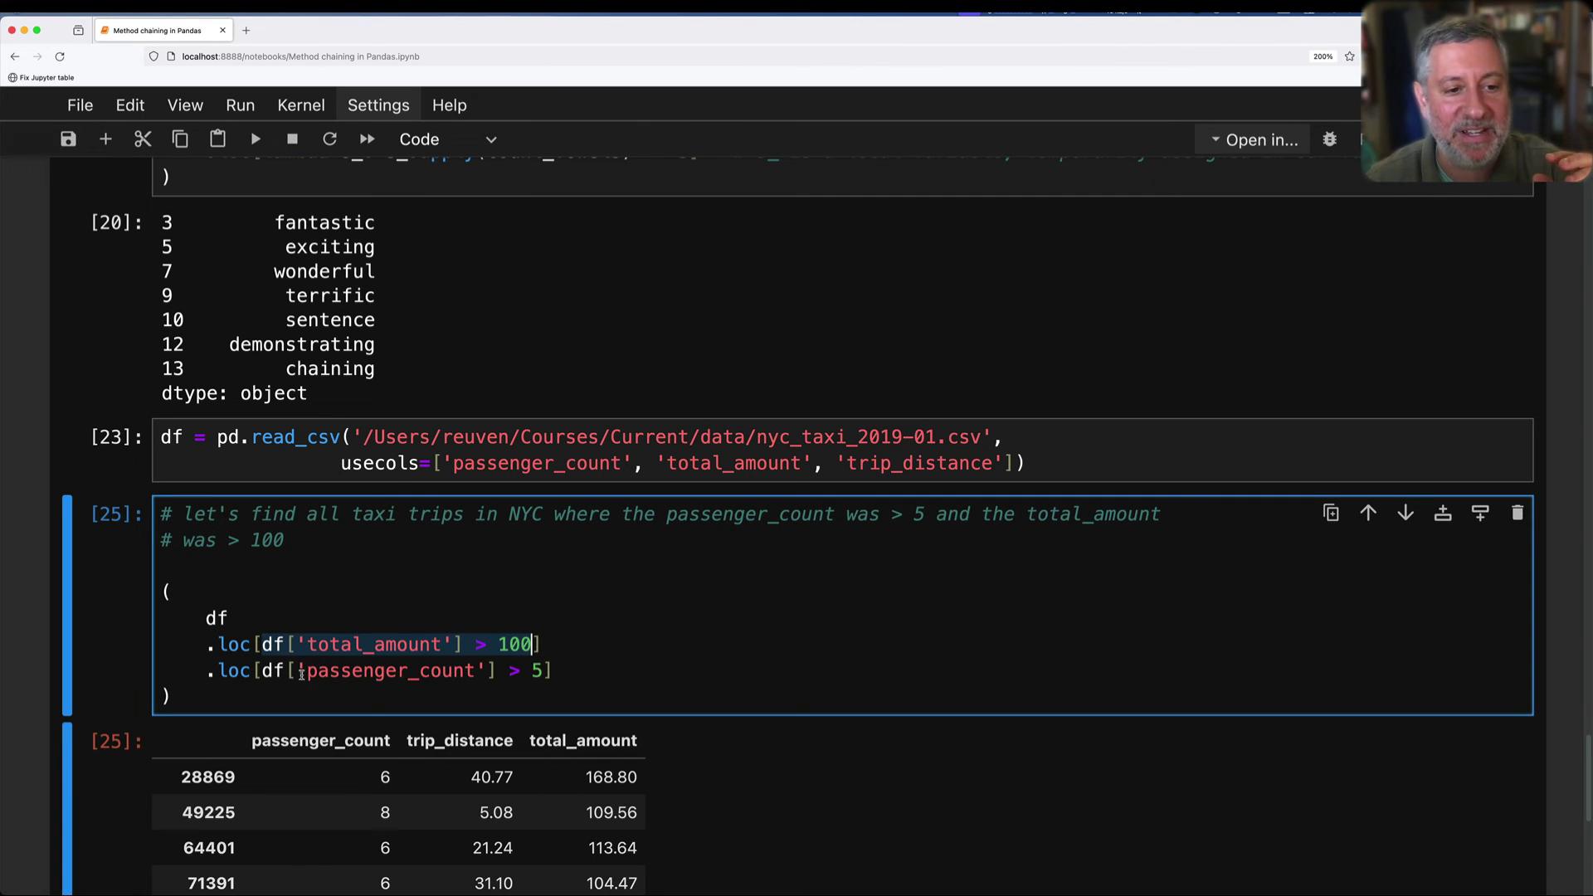
{"action": "left_click", "coordinate": [411, 672]}
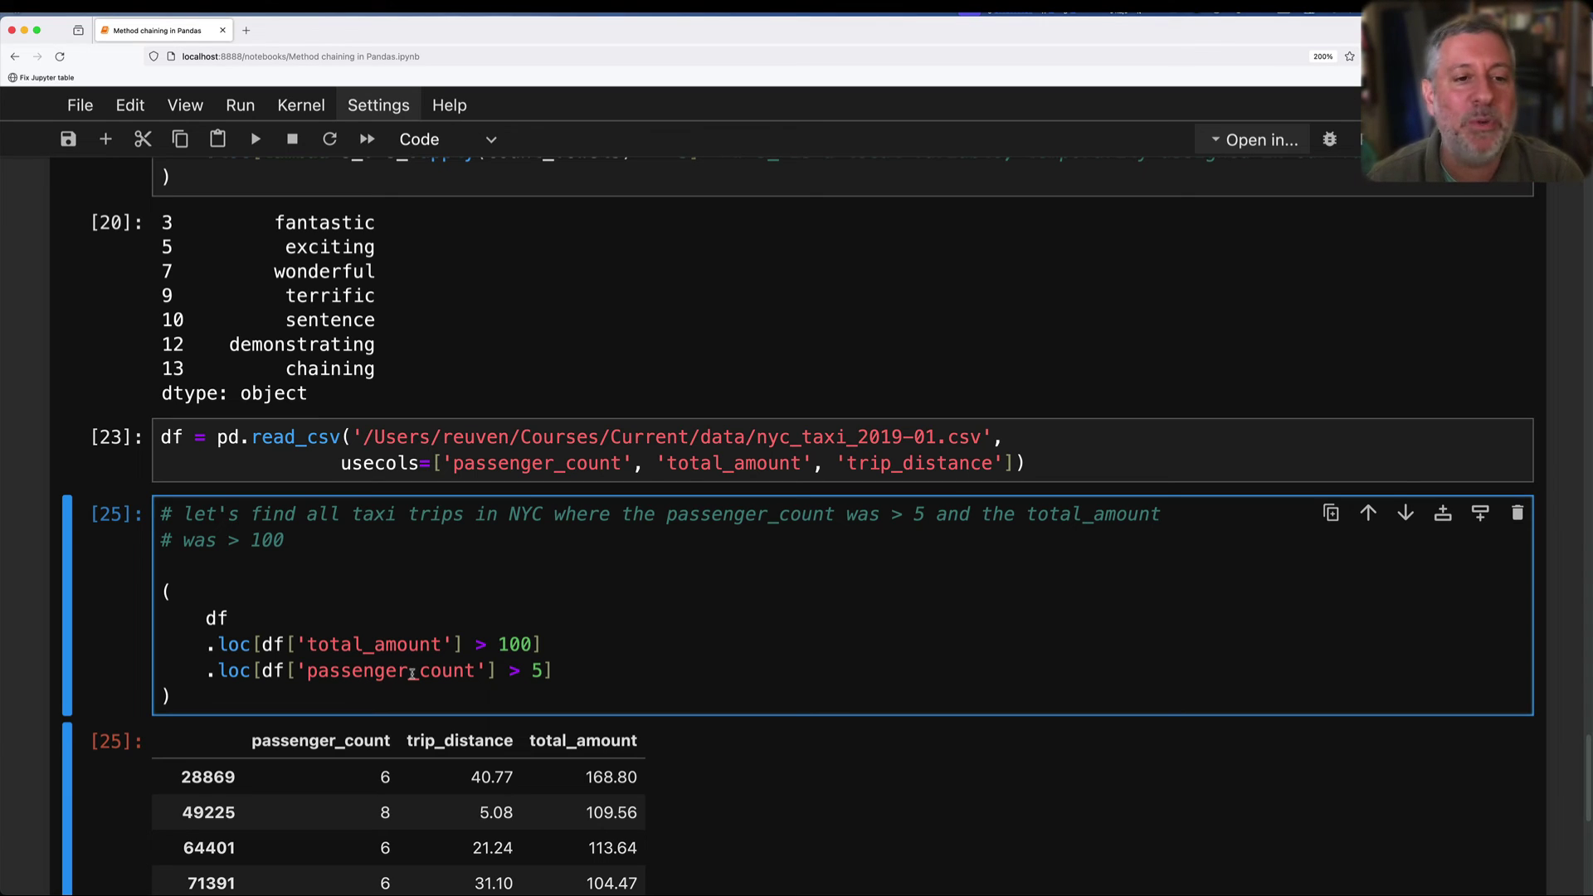
{"action": "left_click_drag", "start_coordinate": [219, 643], "coordinate": [404, 644]}
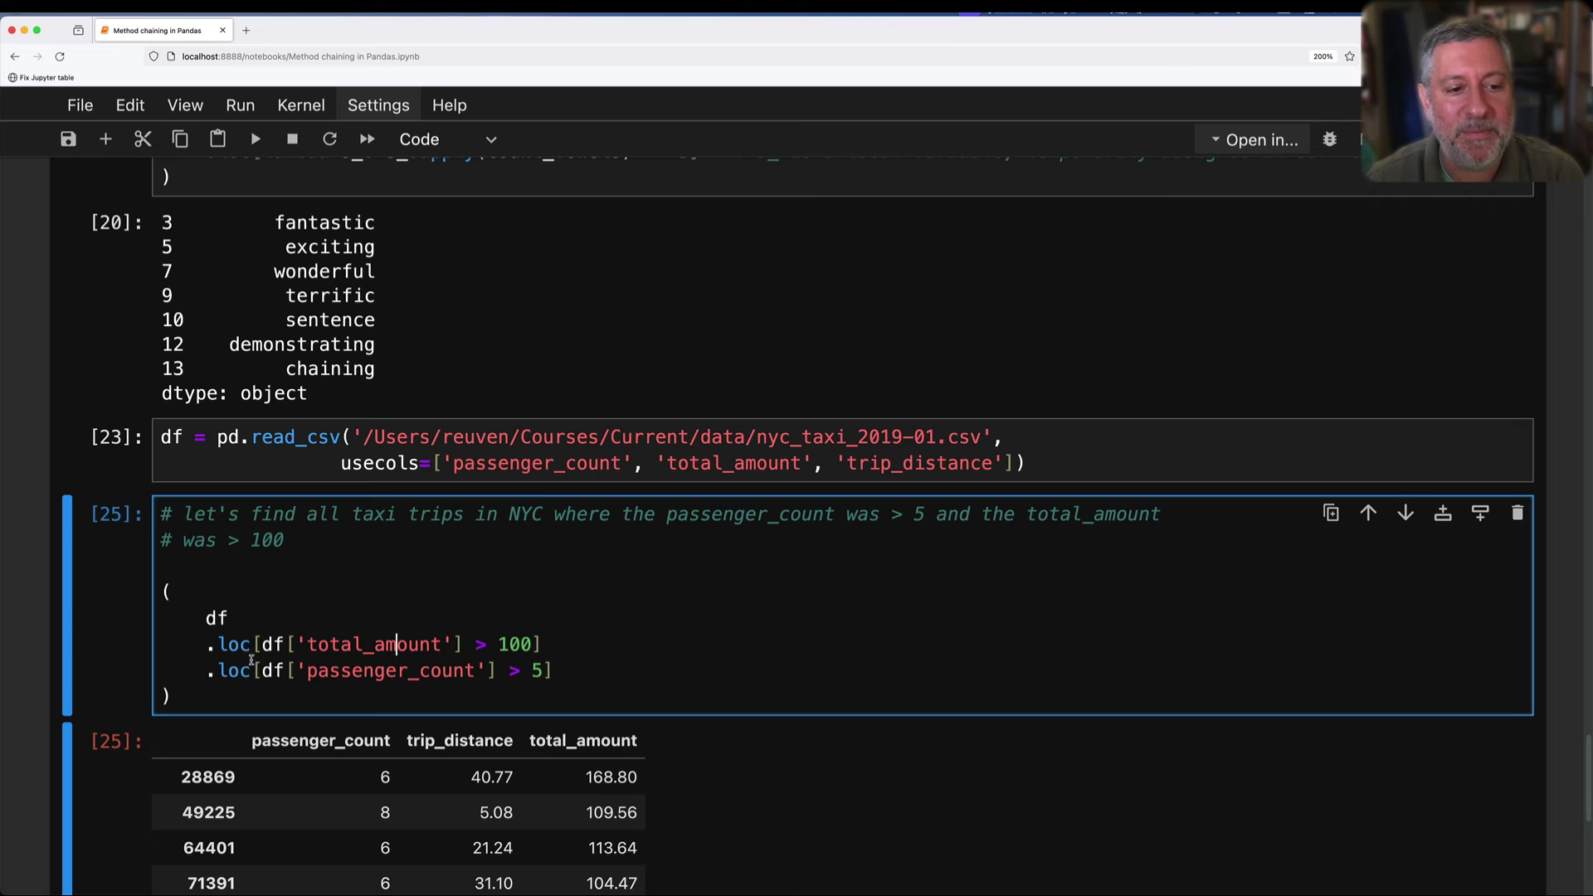
{"action": "left_click_drag", "start_coordinate": [254, 670], "coordinate": [362, 670]}
{"action": "left_click", "coordinate": [362, 670]}
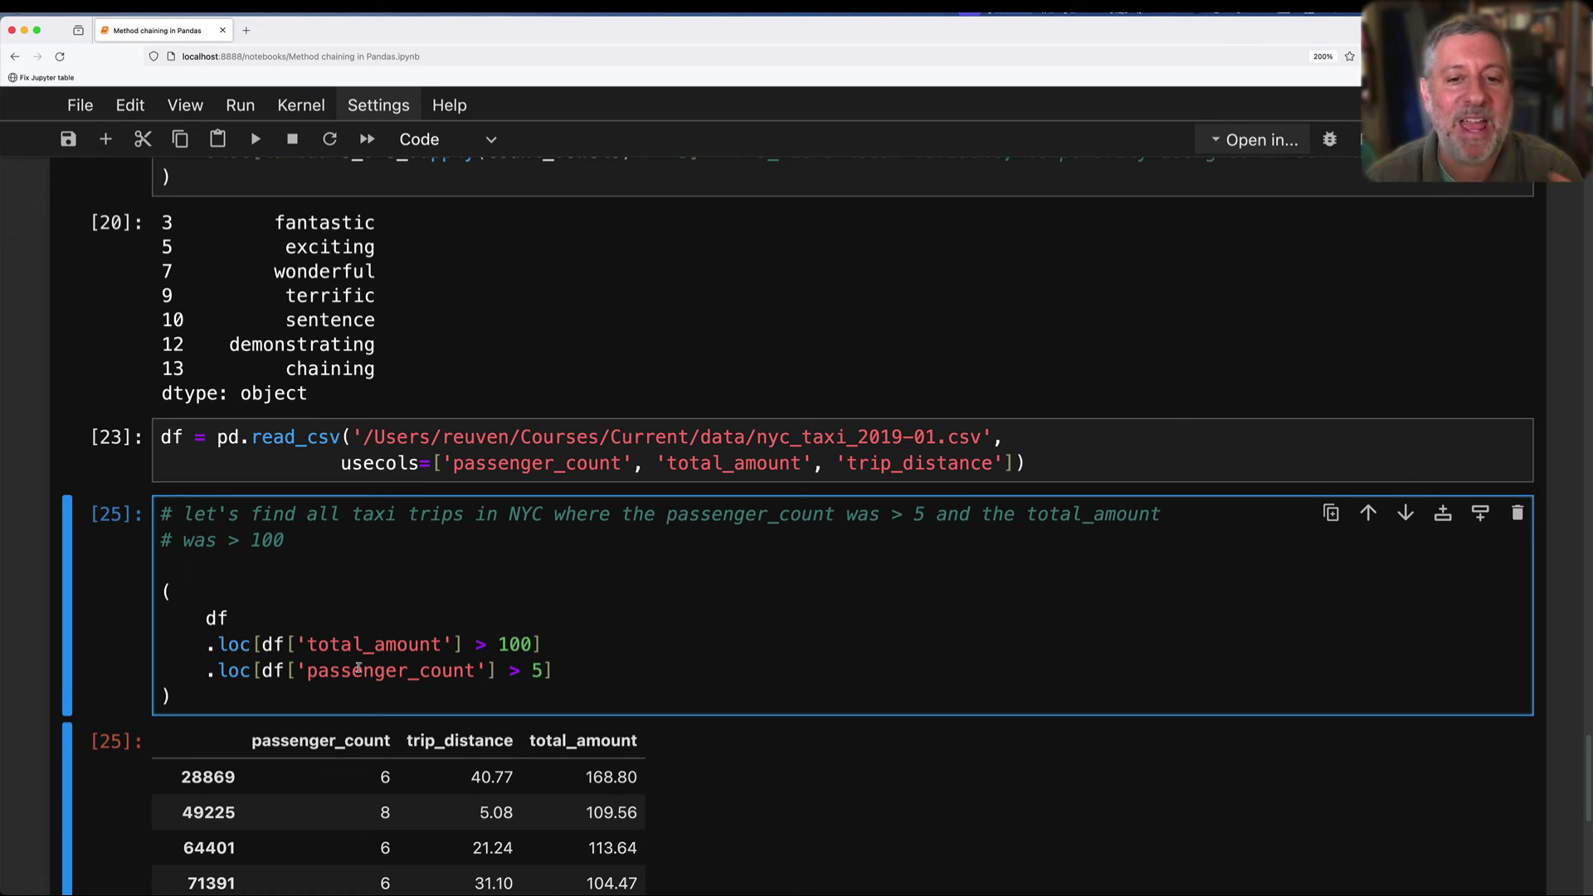
{"action": "left_click", "coordinate": [682, 665]}
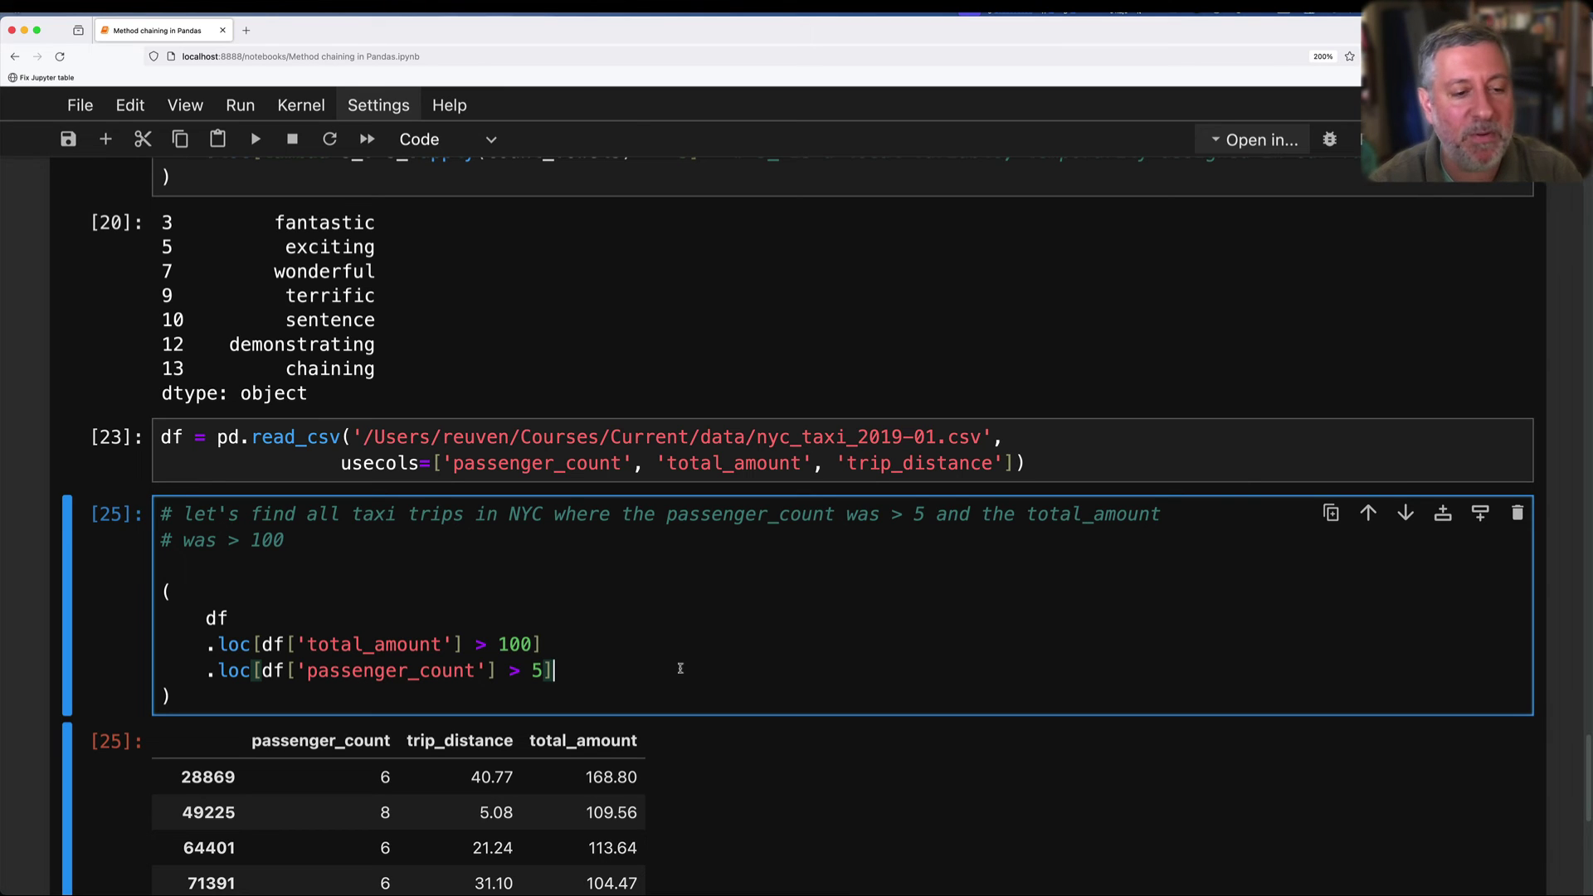
In a new cell, comment and compute df['total_amount'] / df['trip_distance'], then run it.
{"action": "key", "text": "shift+Return"}
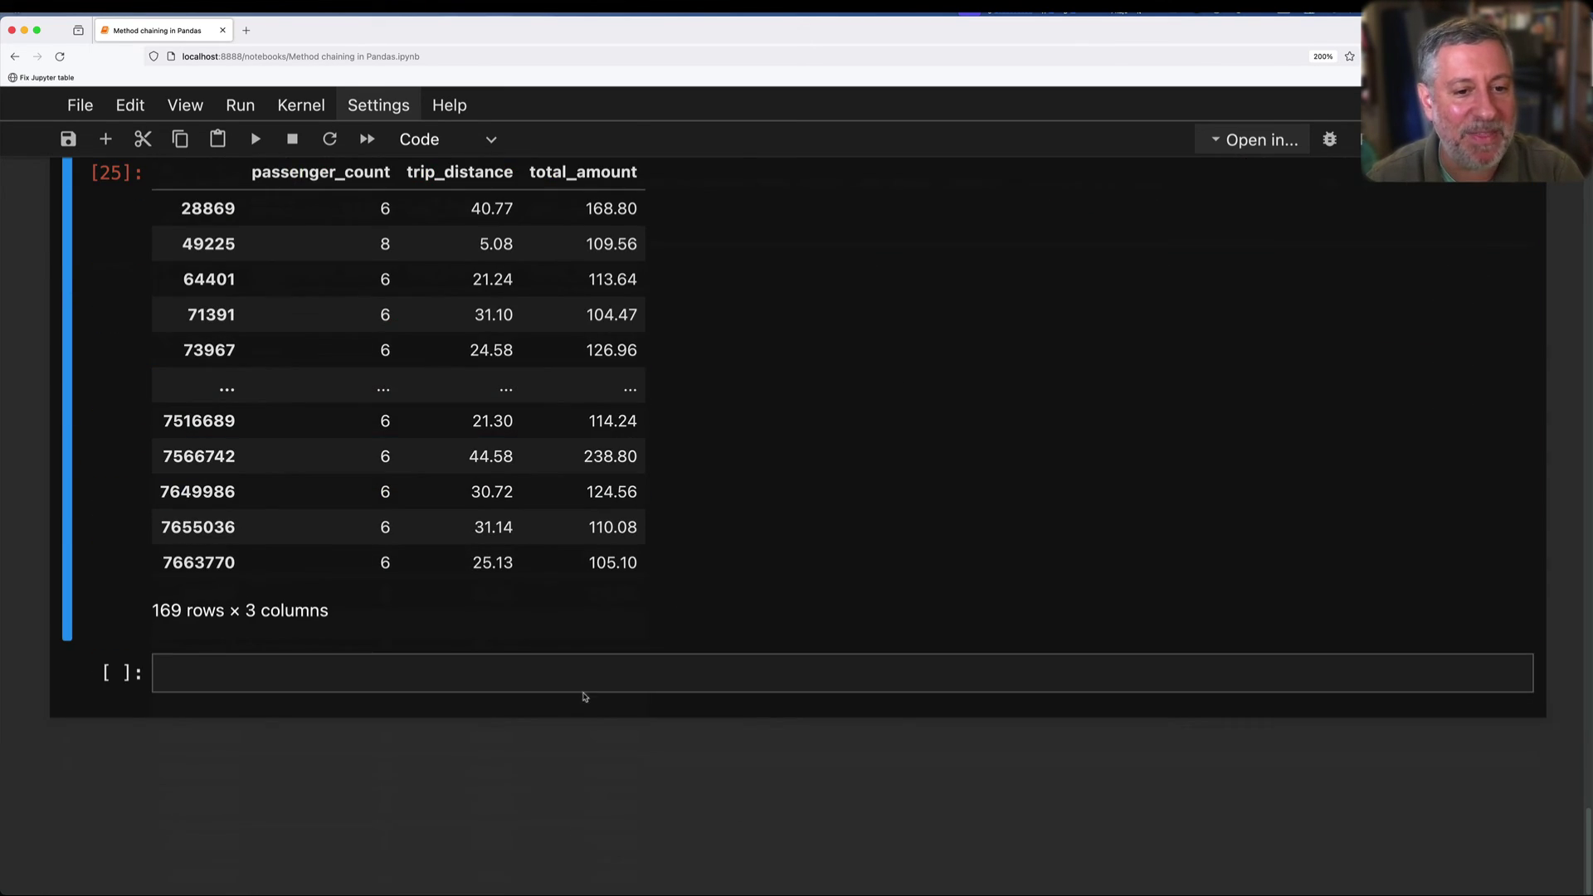
{"action": "type", "text": "# wgt"}
{"action": "key", "text": "BackSpace"}
{"action": "key", "text": "BackSpace"}
{"action": "key", "text": "BackSpace"}
{"action": "type", "text": "what"}
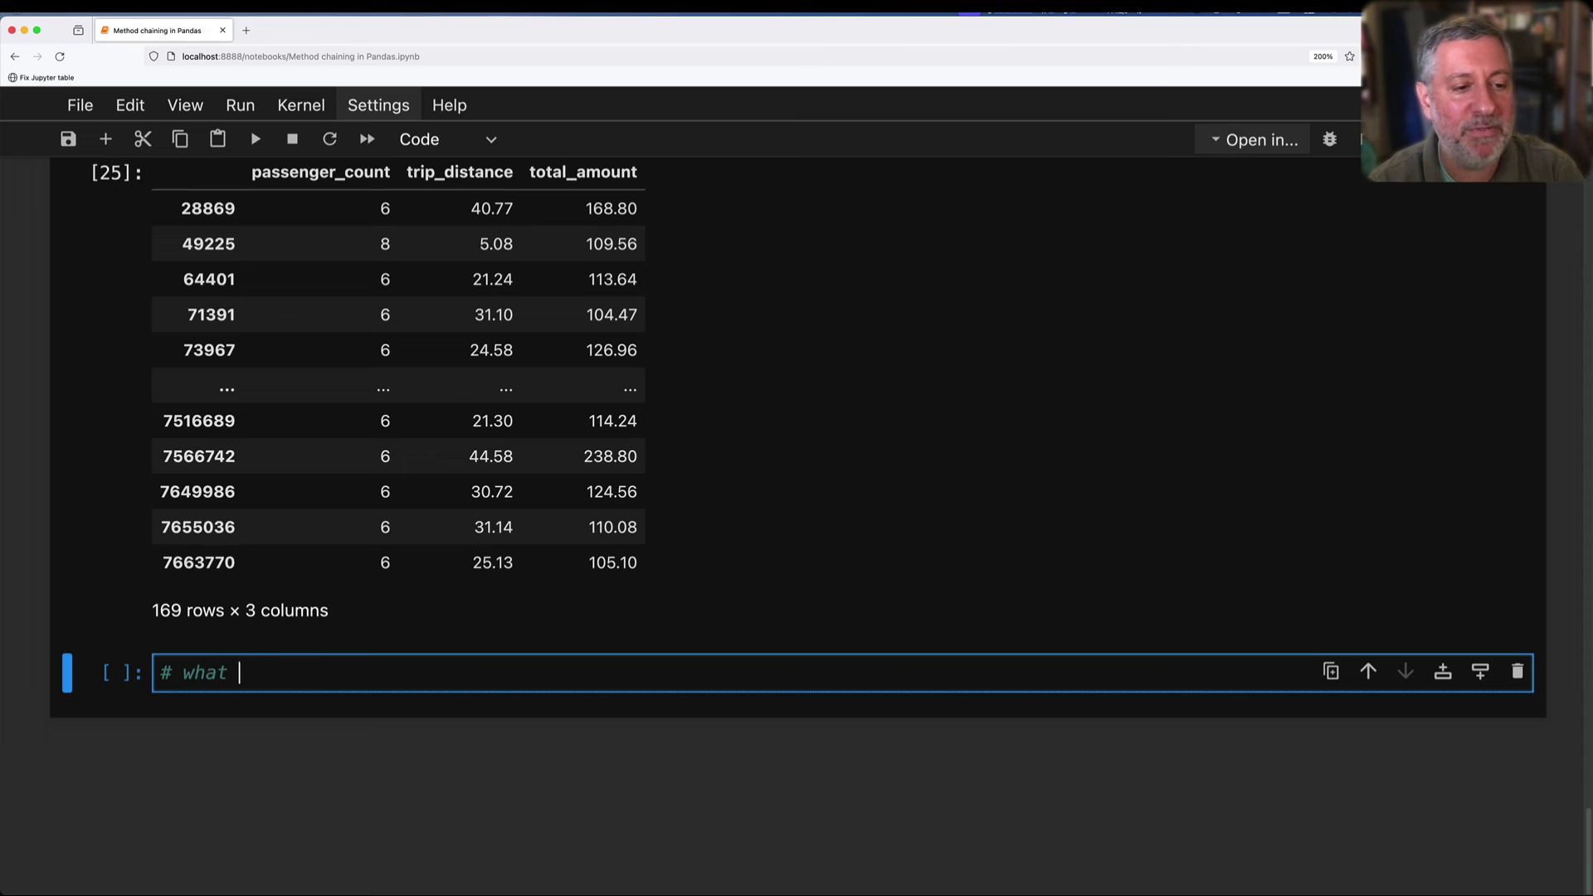
{"action": "type", "text": " if I want to find out how much the person"}
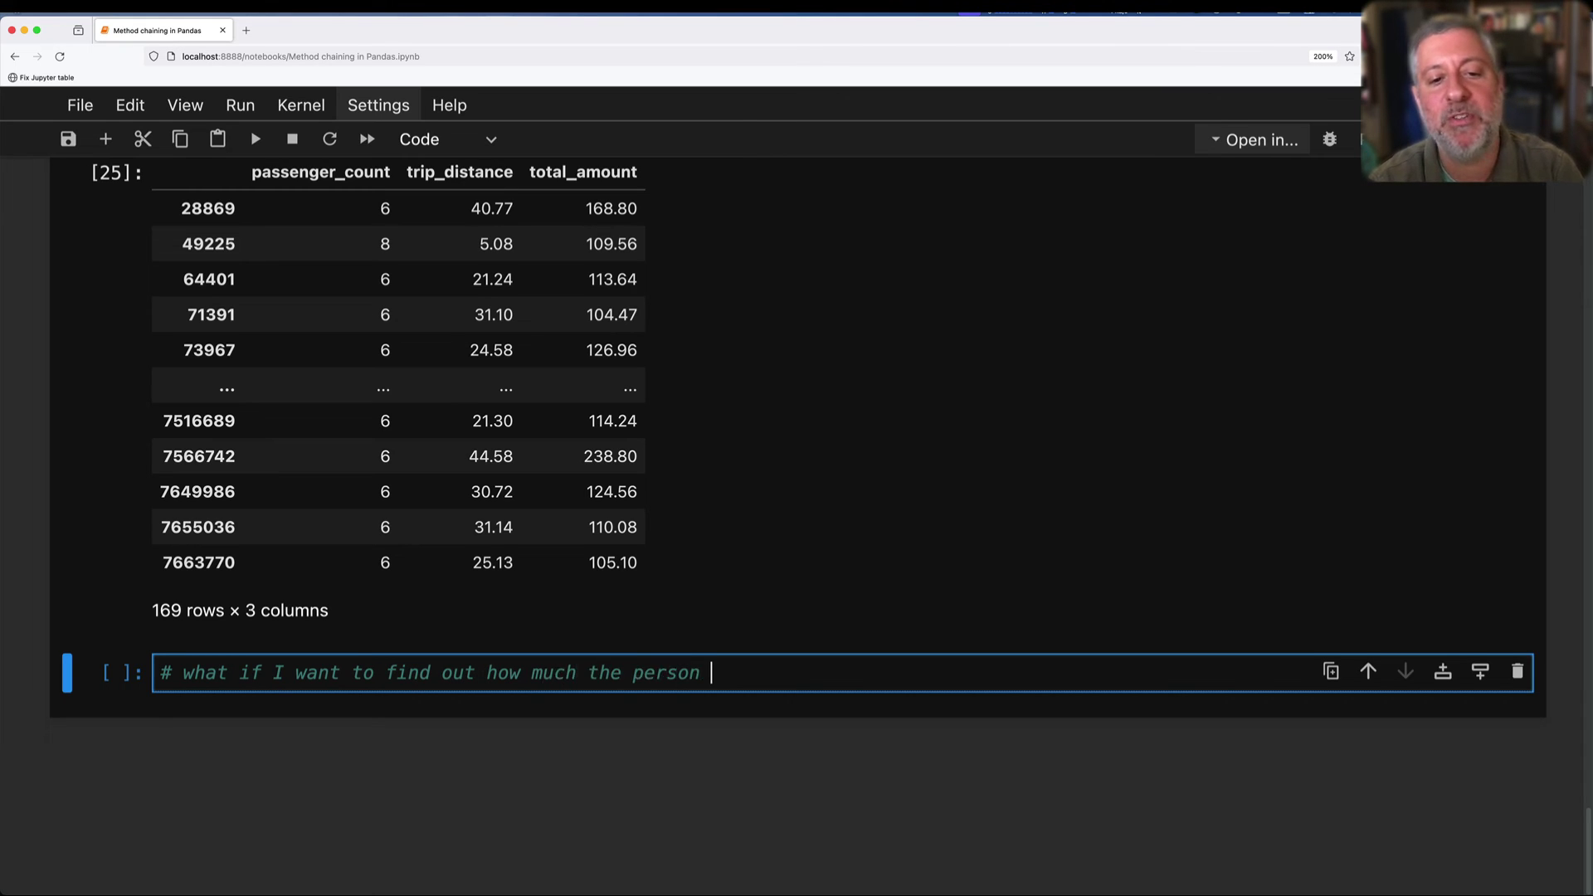
{"action": "type", "text": " spent per mile?"}
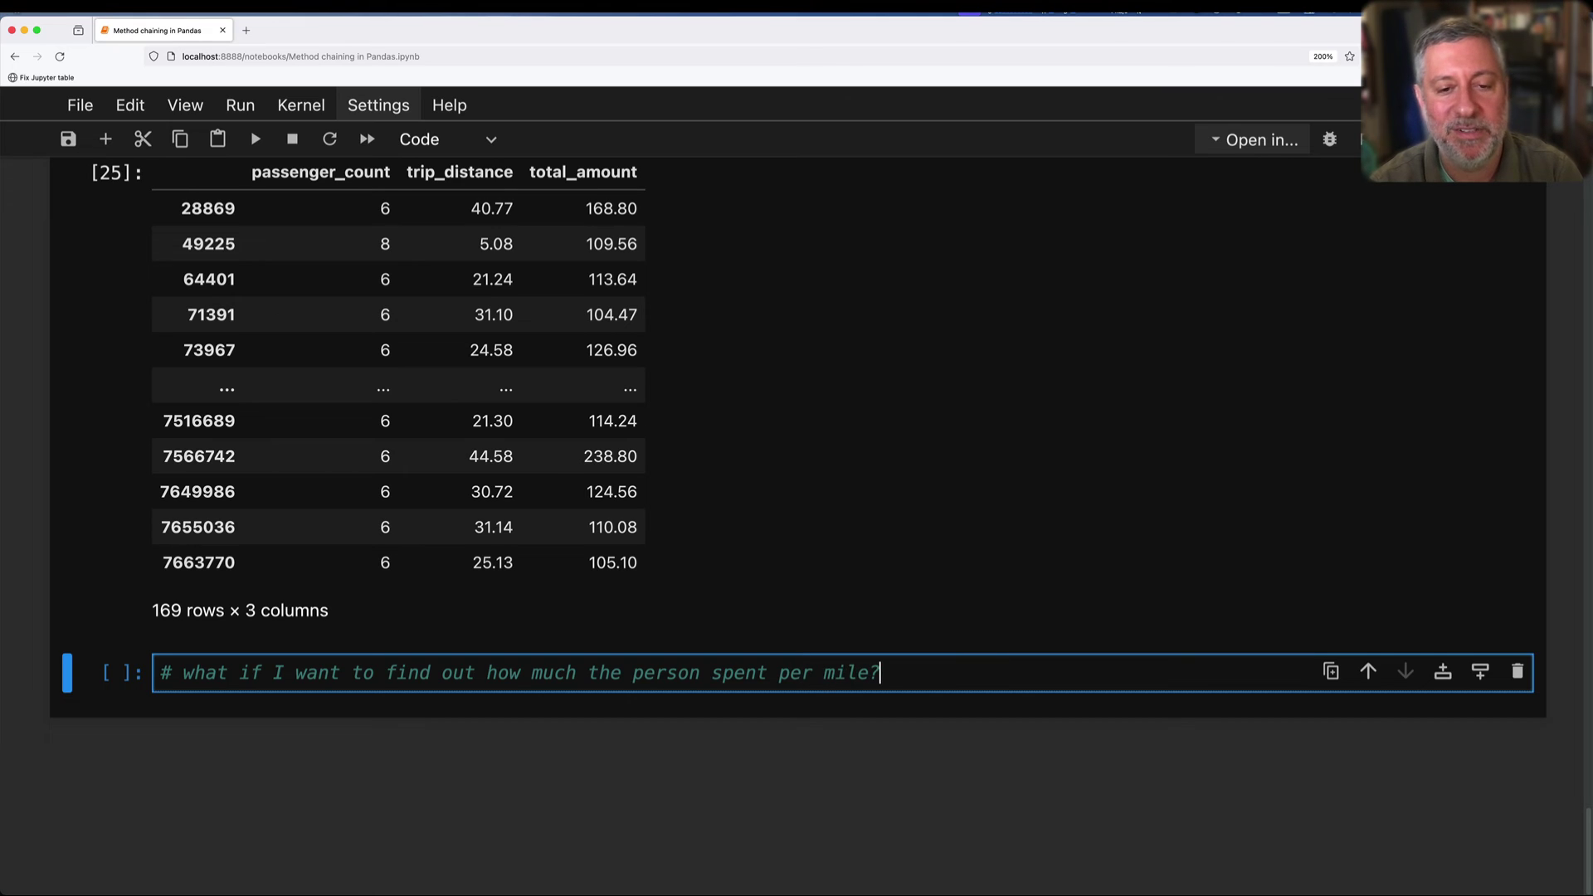
{"action": "key", "text": "Return"}
{"action": "key", "text": "Return"}
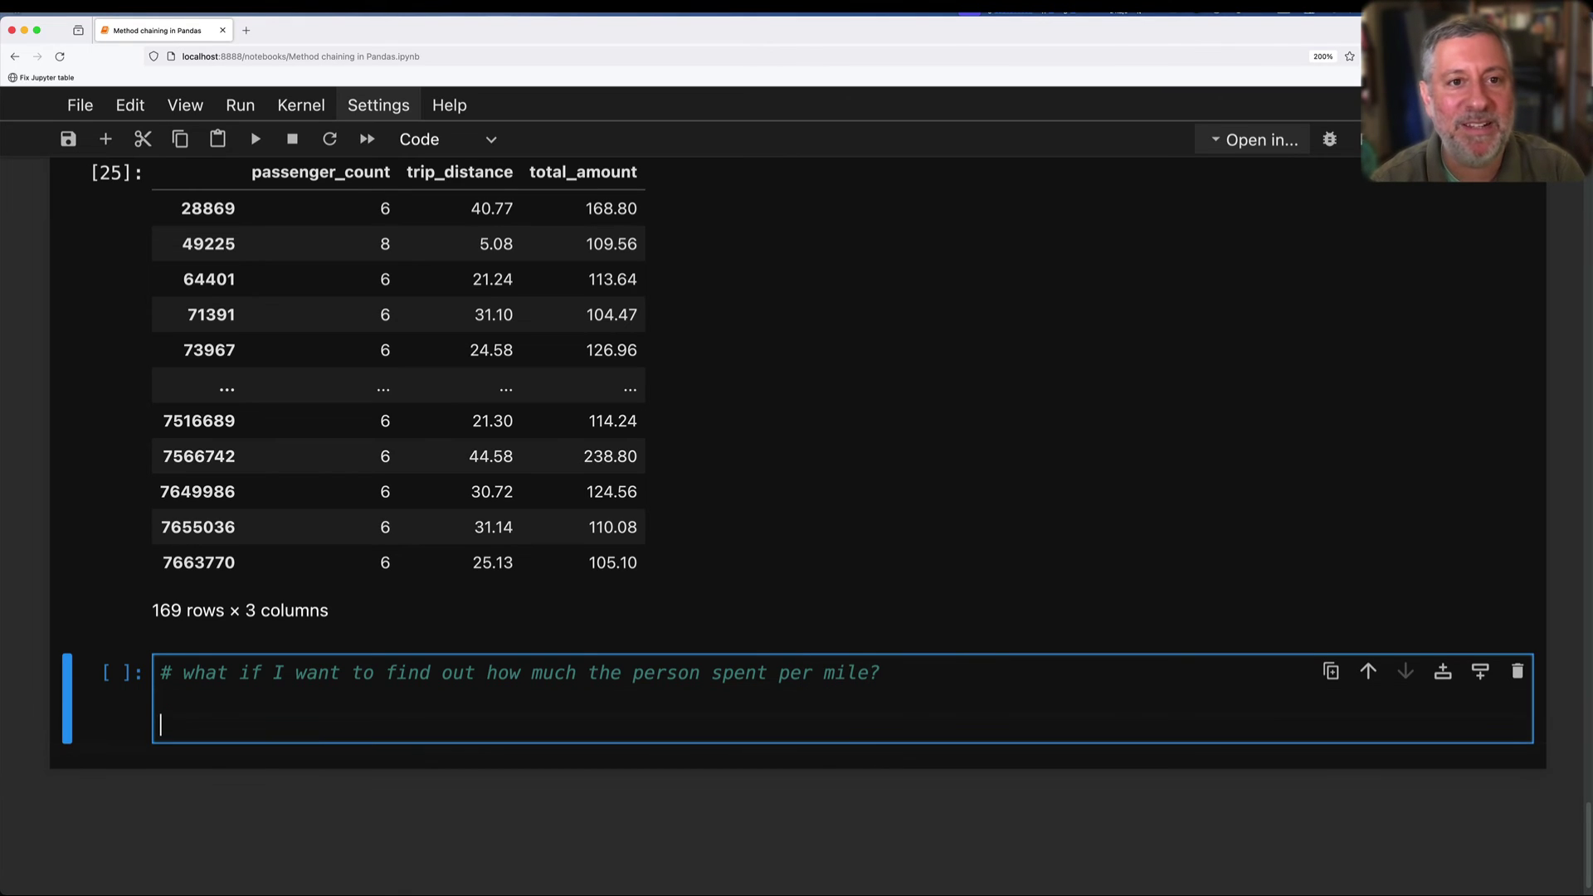
{"action": "type", "text": "df['total_amou"}
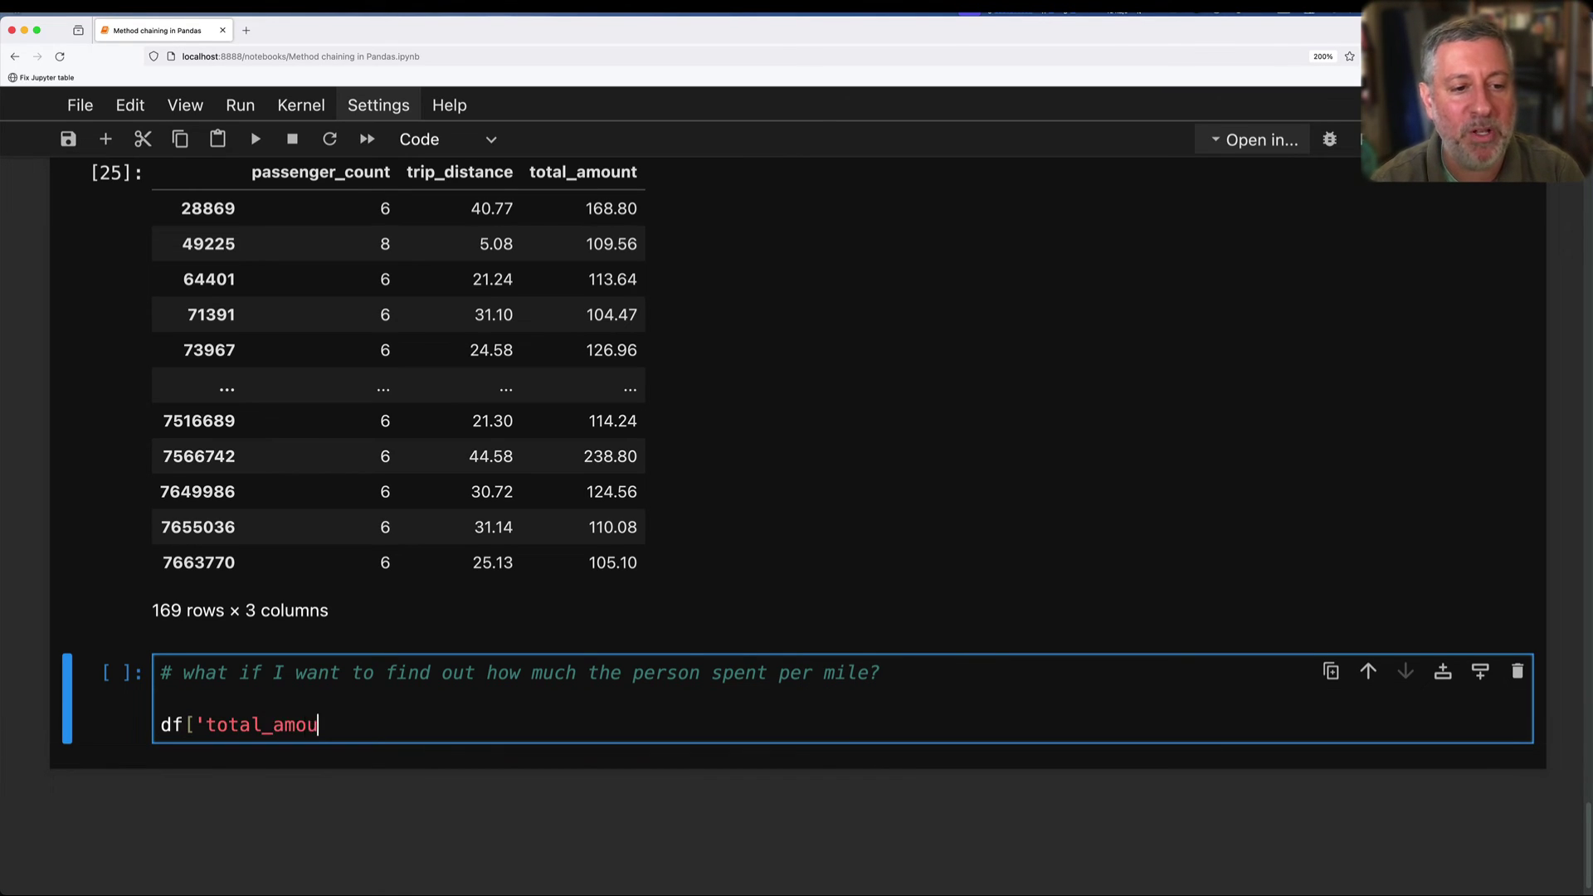
{"action": "type", "text": "nt'] / df"}
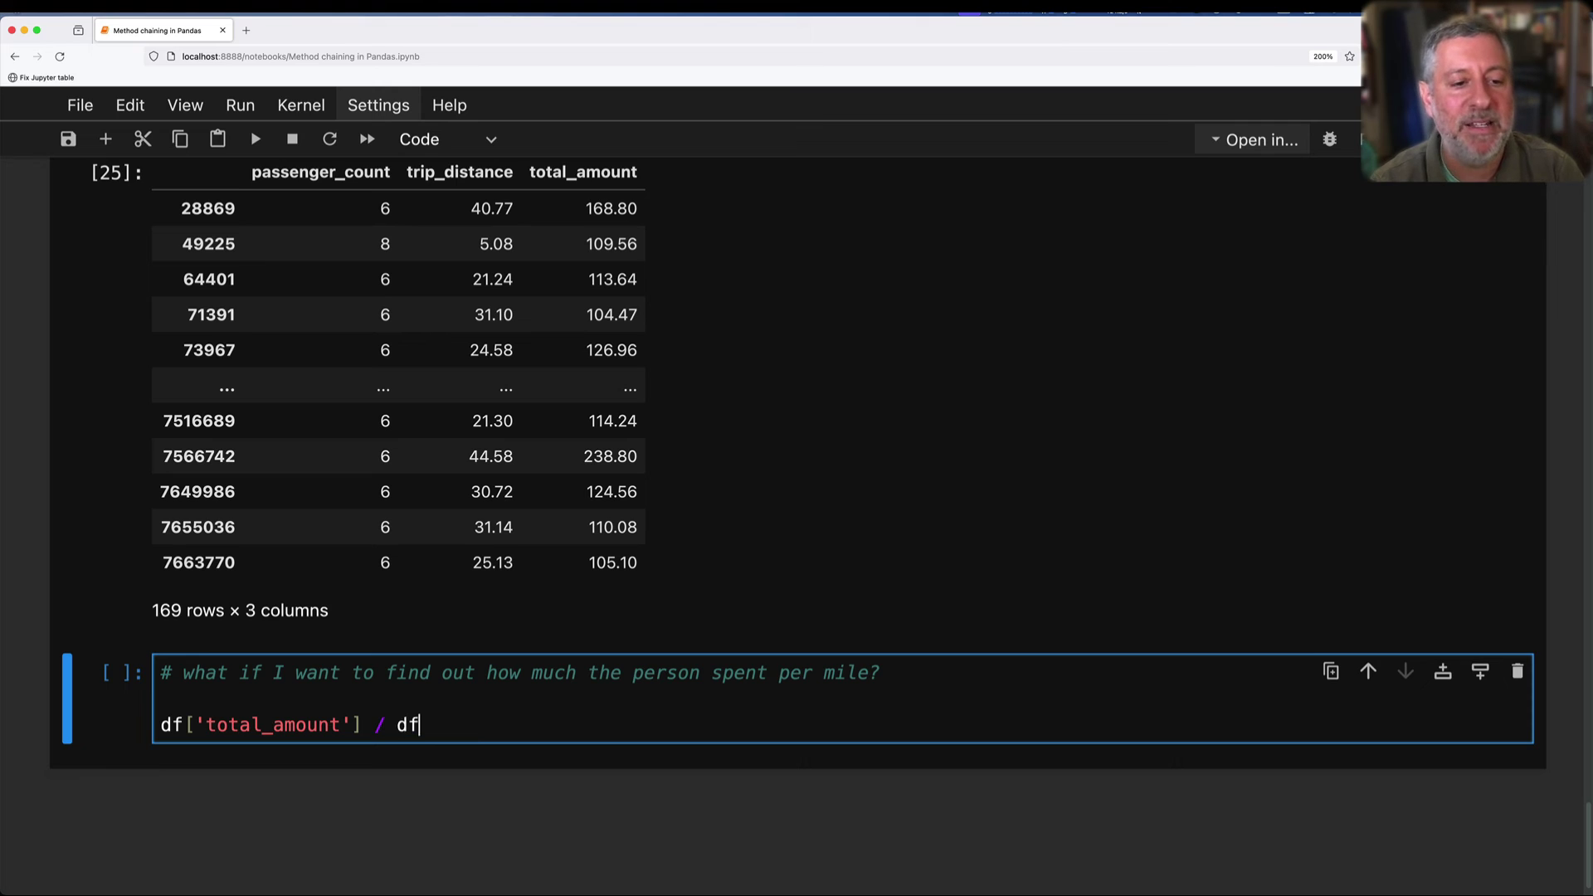
{"action": "type", "text": "['trip_distance']"}
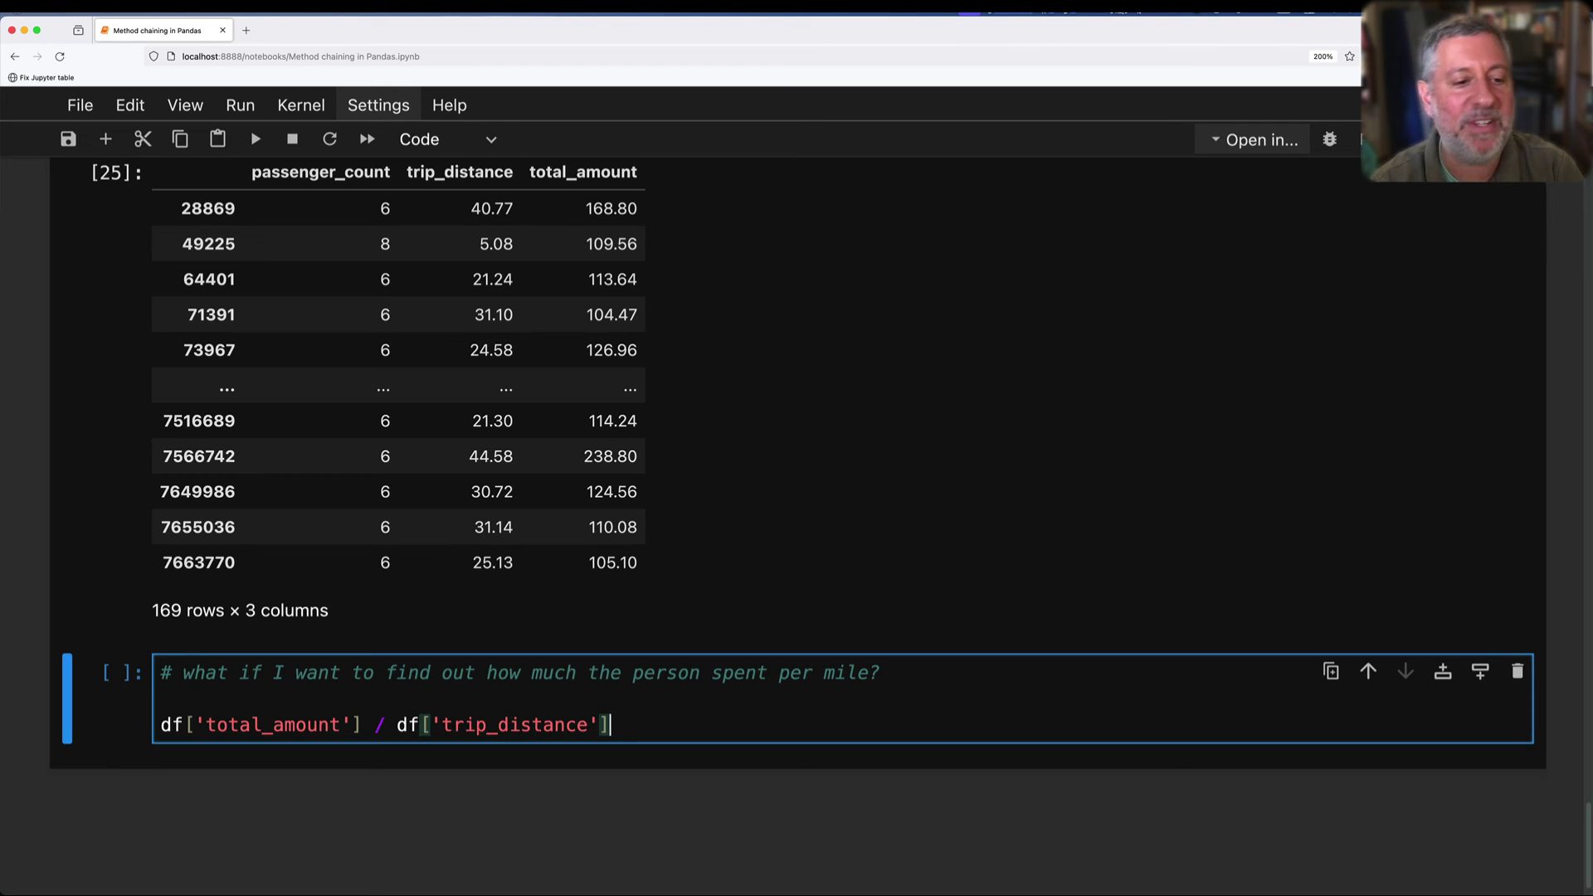
{"action": "key", "text": "shift+Return"}
Rewrite the division as a df['amount_per_mile'] assignment, adding a blank line above it.
{"action": "left_click", "coordinate": [545, 725]}
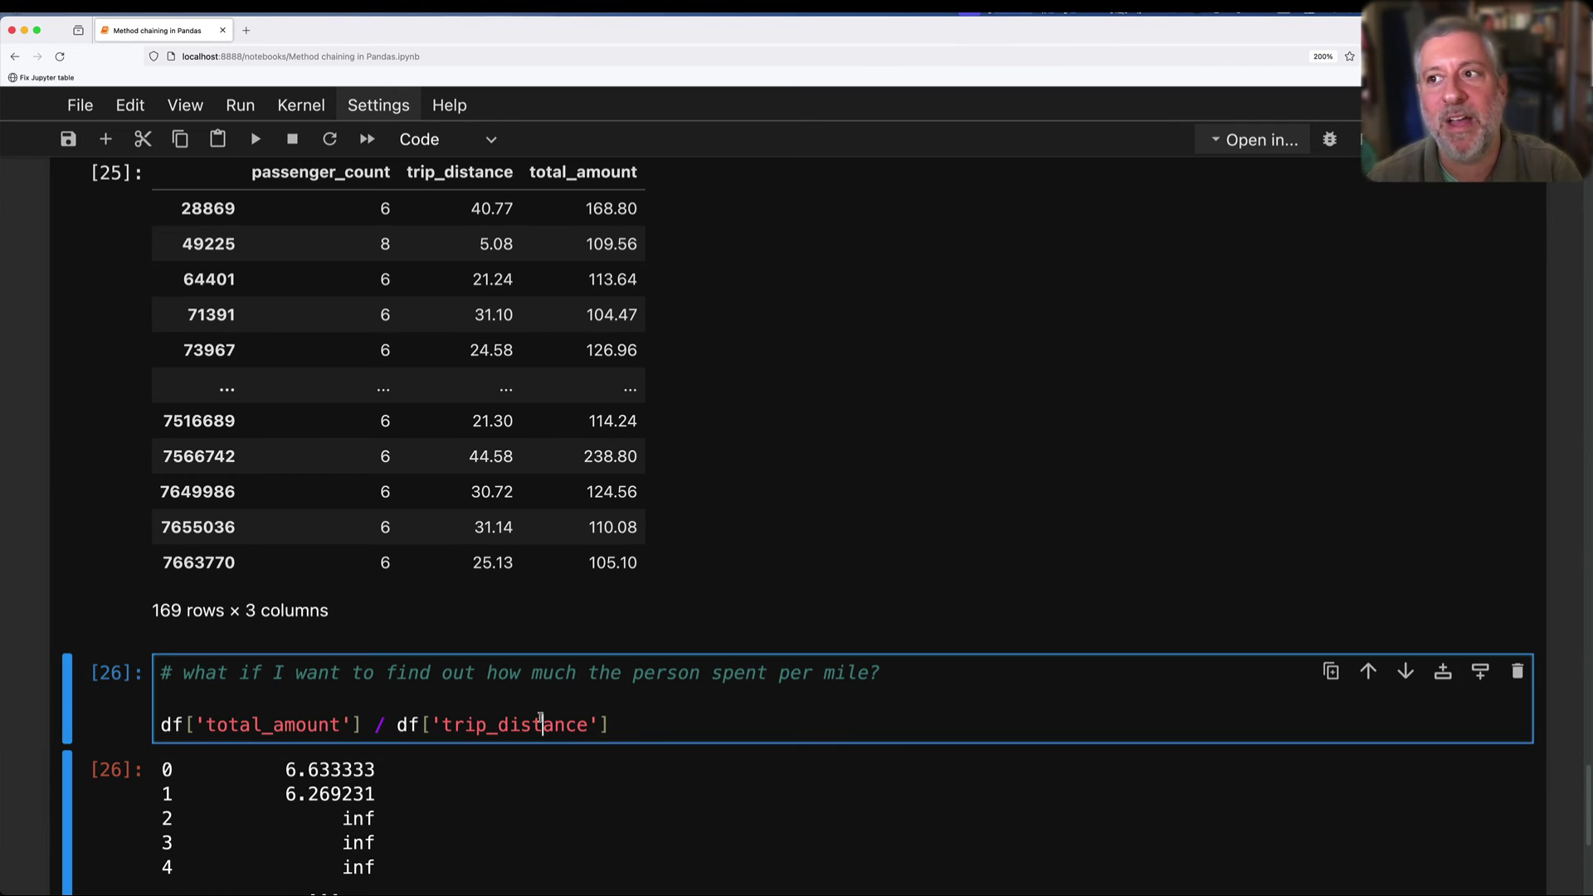
{"action": "key", "text": "Home"}
{"action": "type", "text": "df['"}
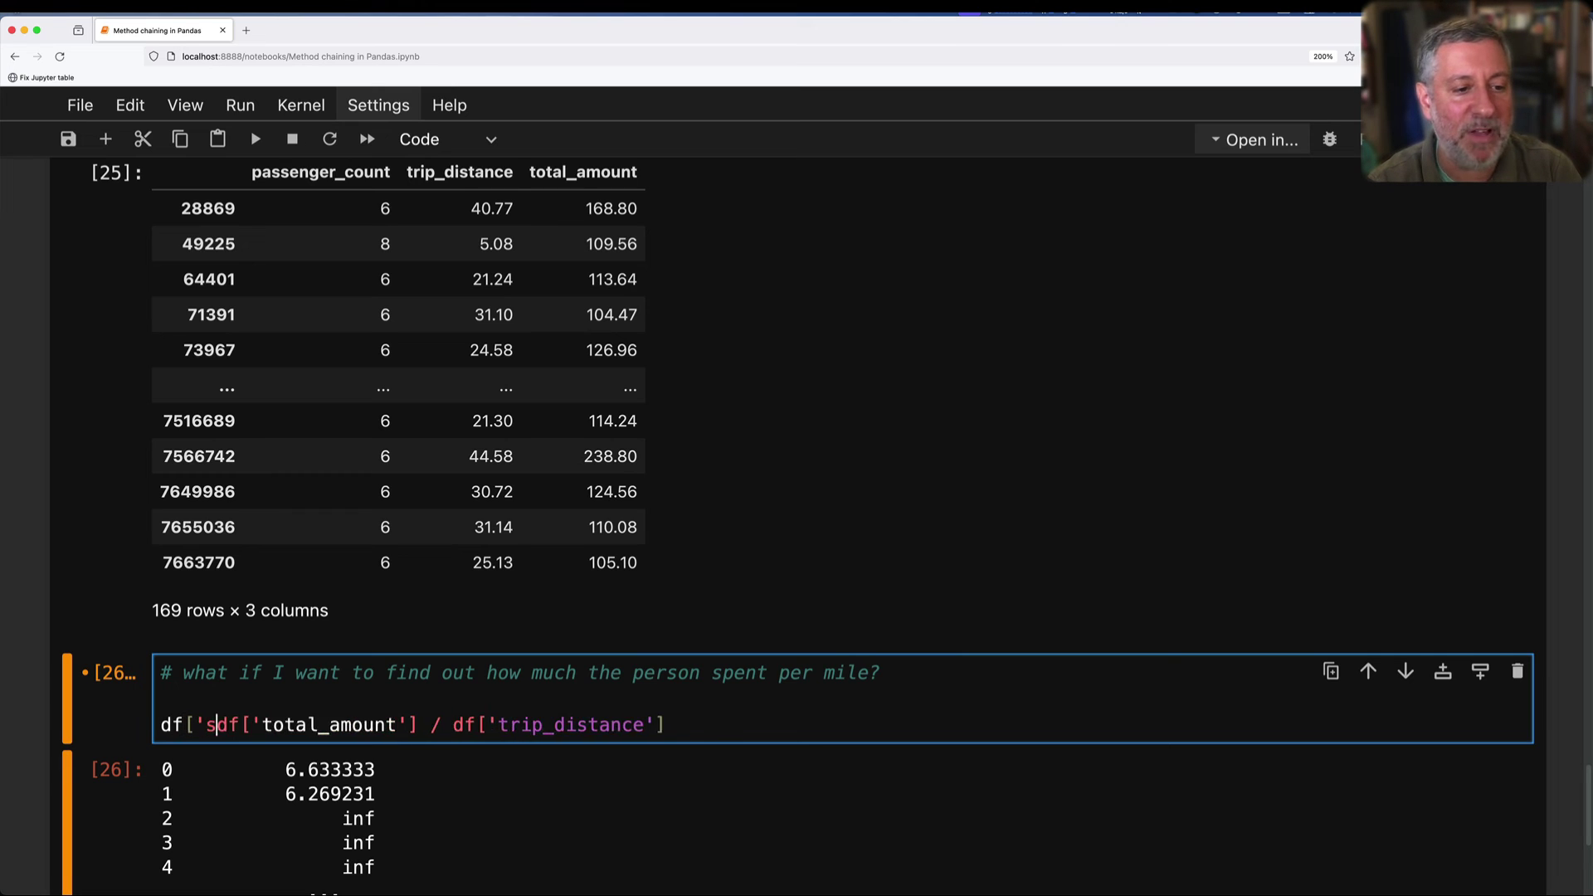
{"action": "type", "text": "spending_per_mile'"}
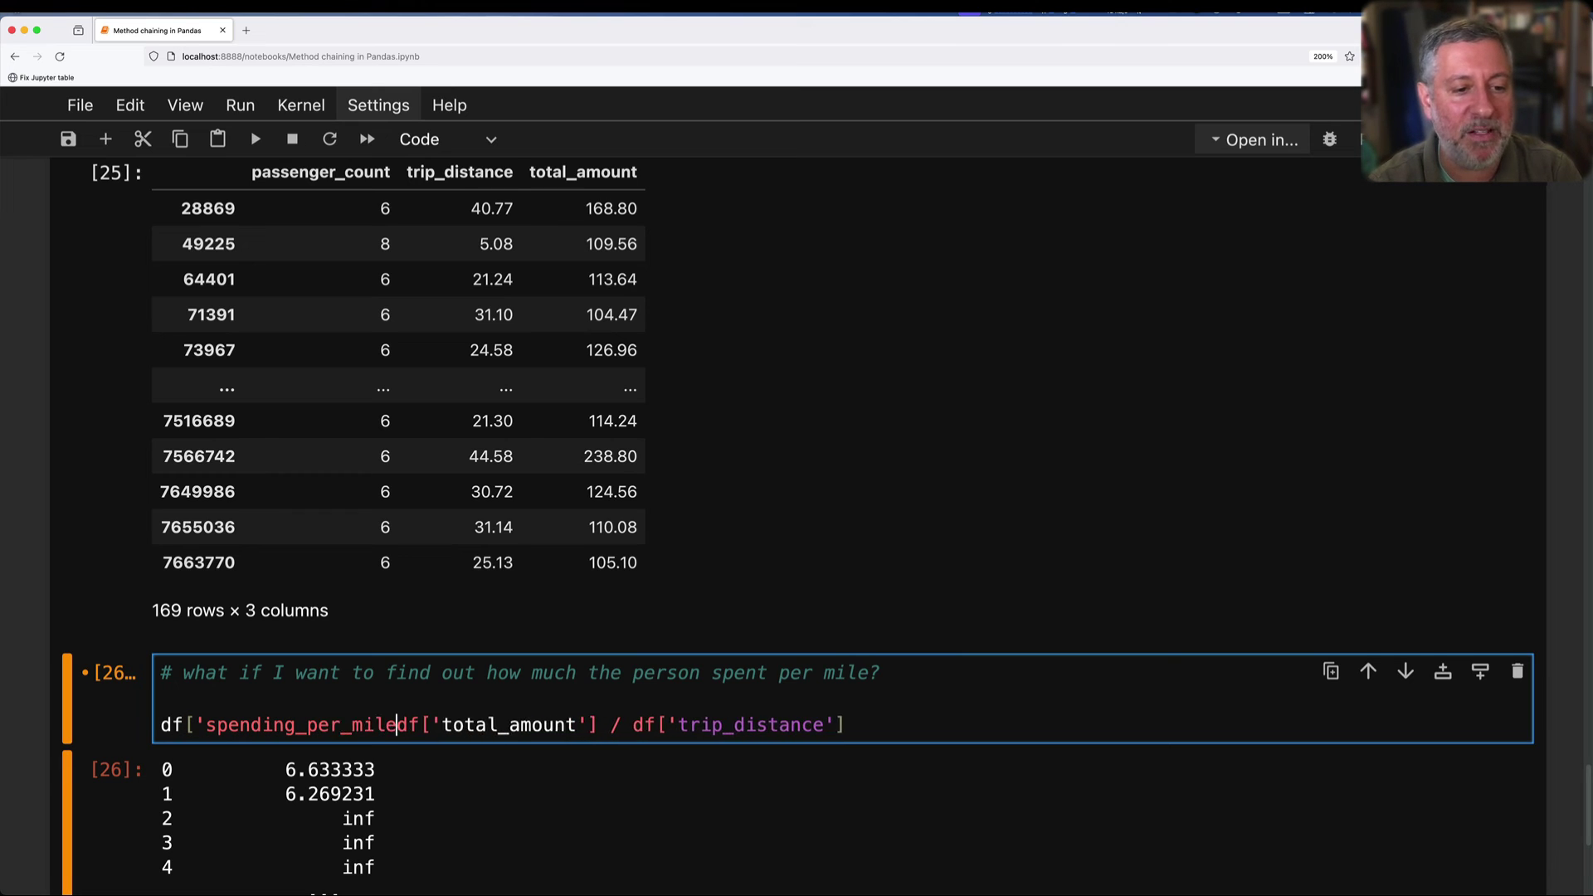
{"action": "type", "text": "]"}
{"action": "key", "text": "alt+BackSpace"}
{"action": "key", "text": "alt+BackSpace"}
{"action": "key", "text": "alt+BackSpace"}
{"action": "type", "text": "amou"}
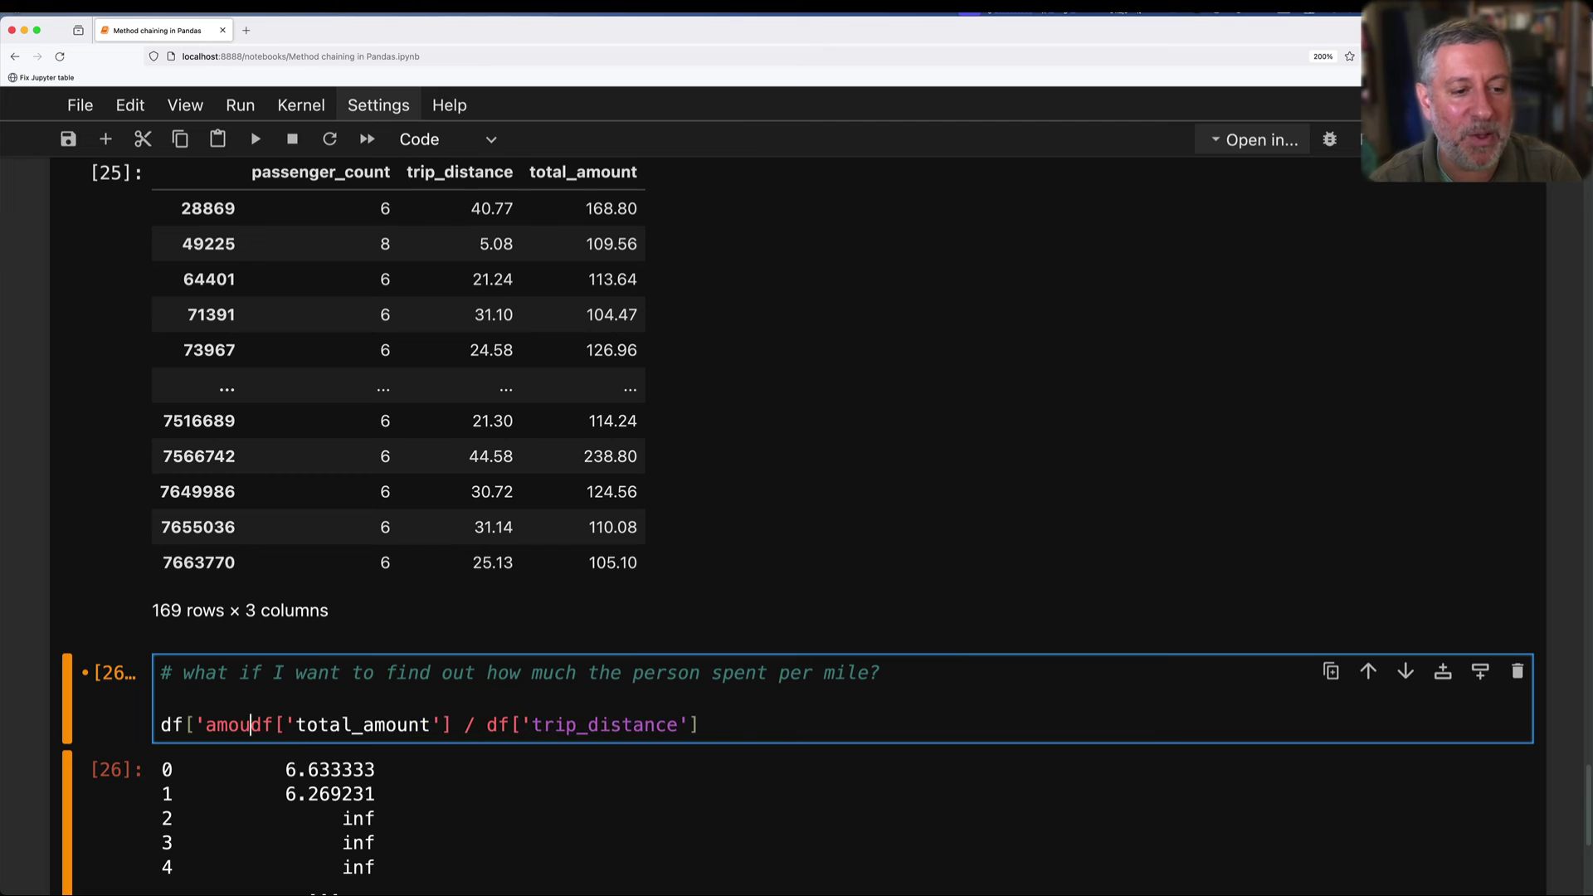
{"action": "type", "text": "nt_per_mile'"}
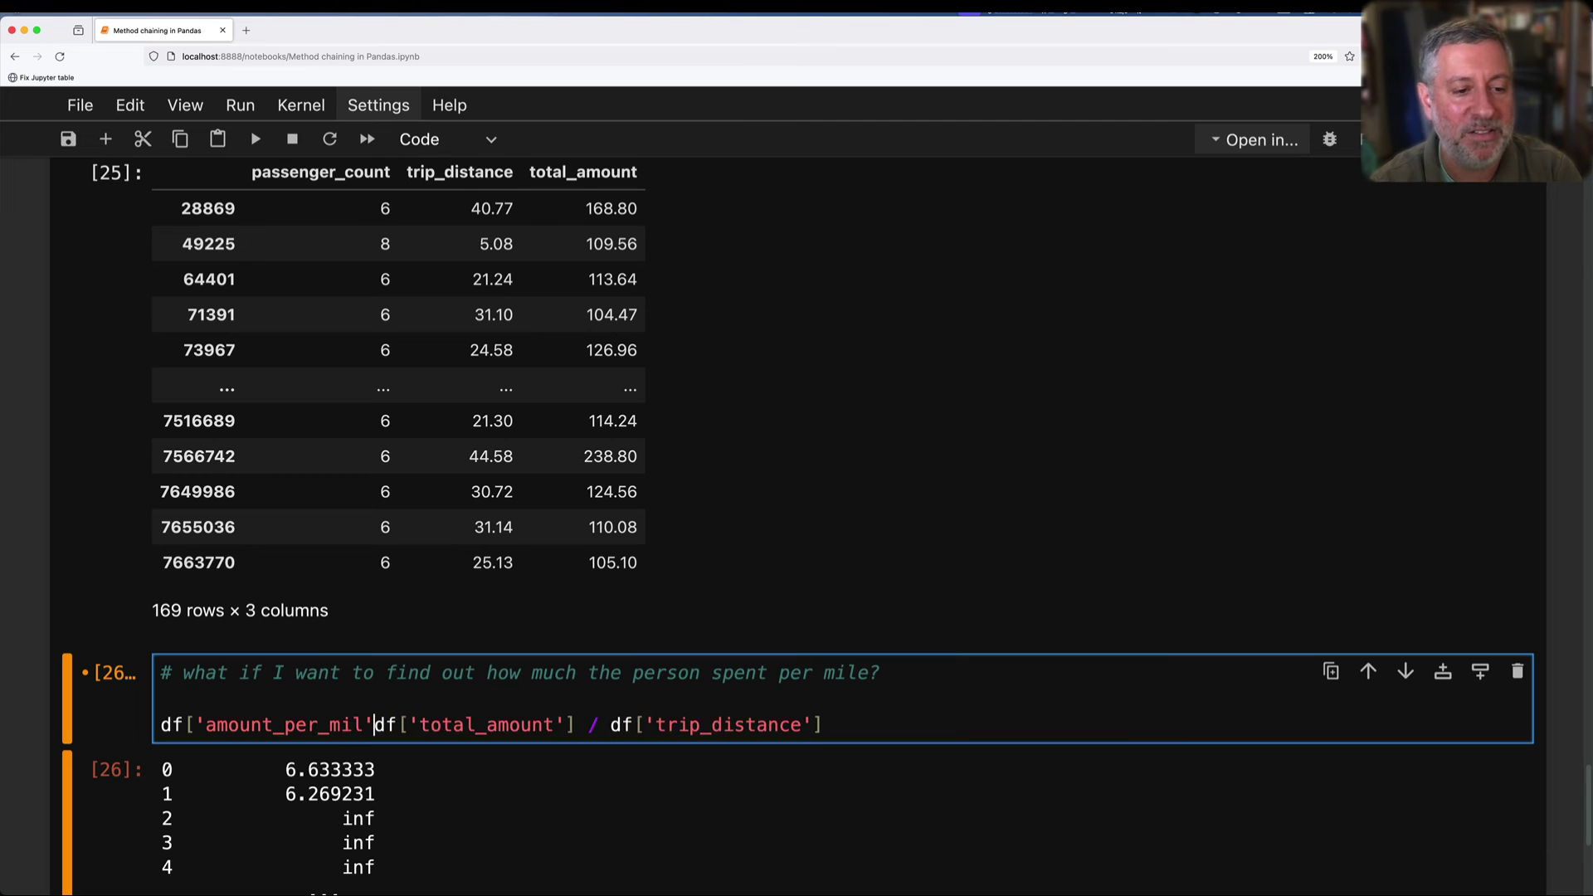
{"action": "type", "text": "\\"}
{"action": "key", "text": "BackSpace"}
{"action": "key", "text": "BackSpace"}
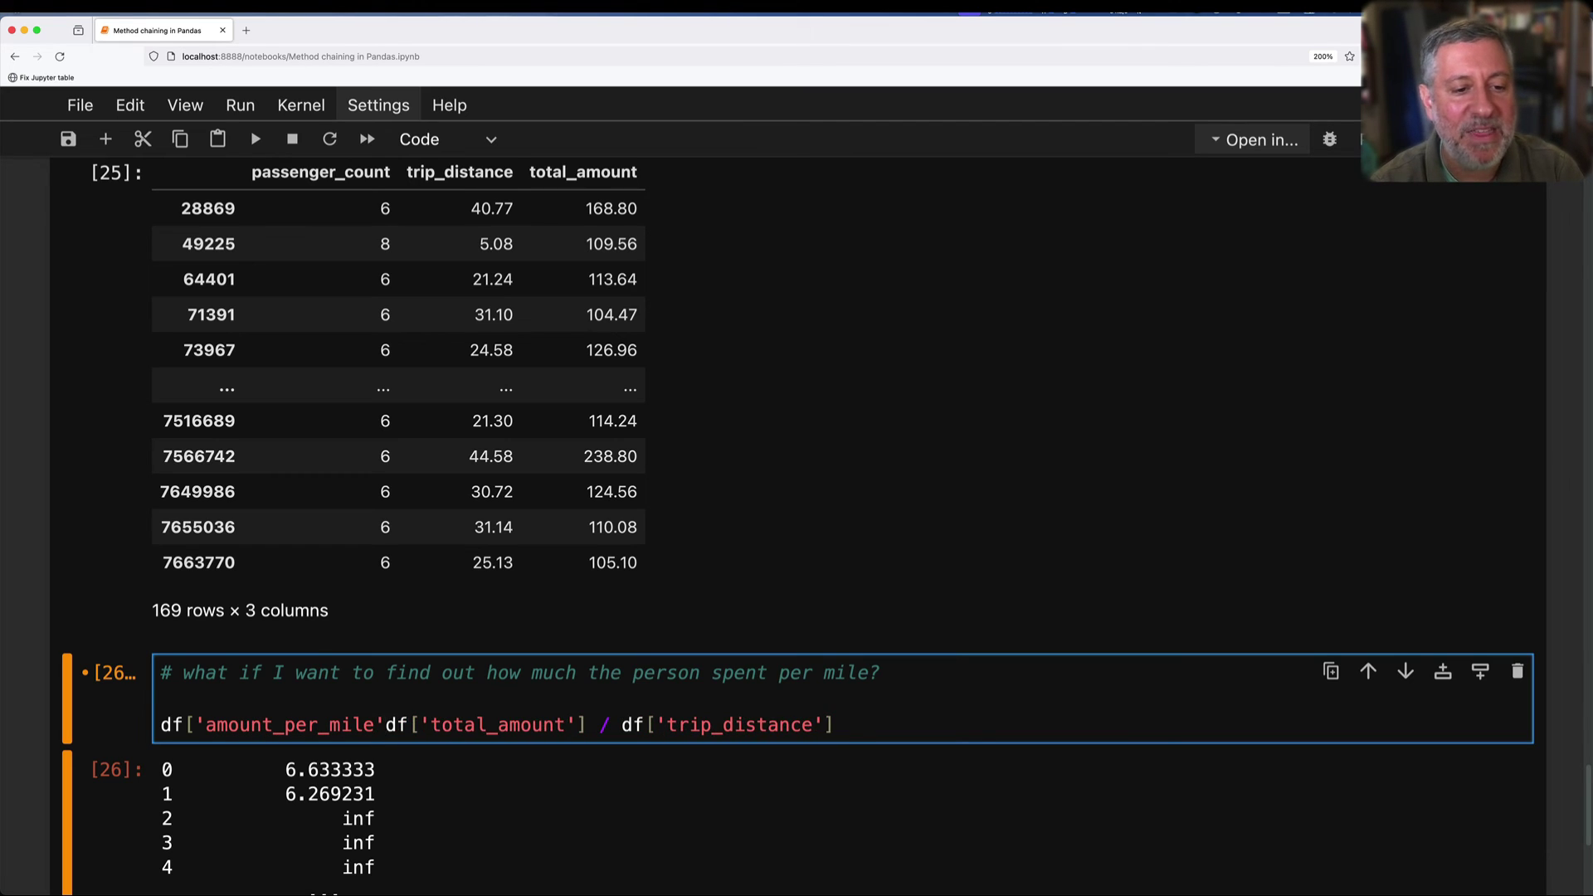
{"action": "type", "text": "] ="}
{"action": "key", "text": "Home"}
{"action": "key", "text": "Return"}
{"action": "key", "text": "Up"}
{"action": "type", "text": "# "}
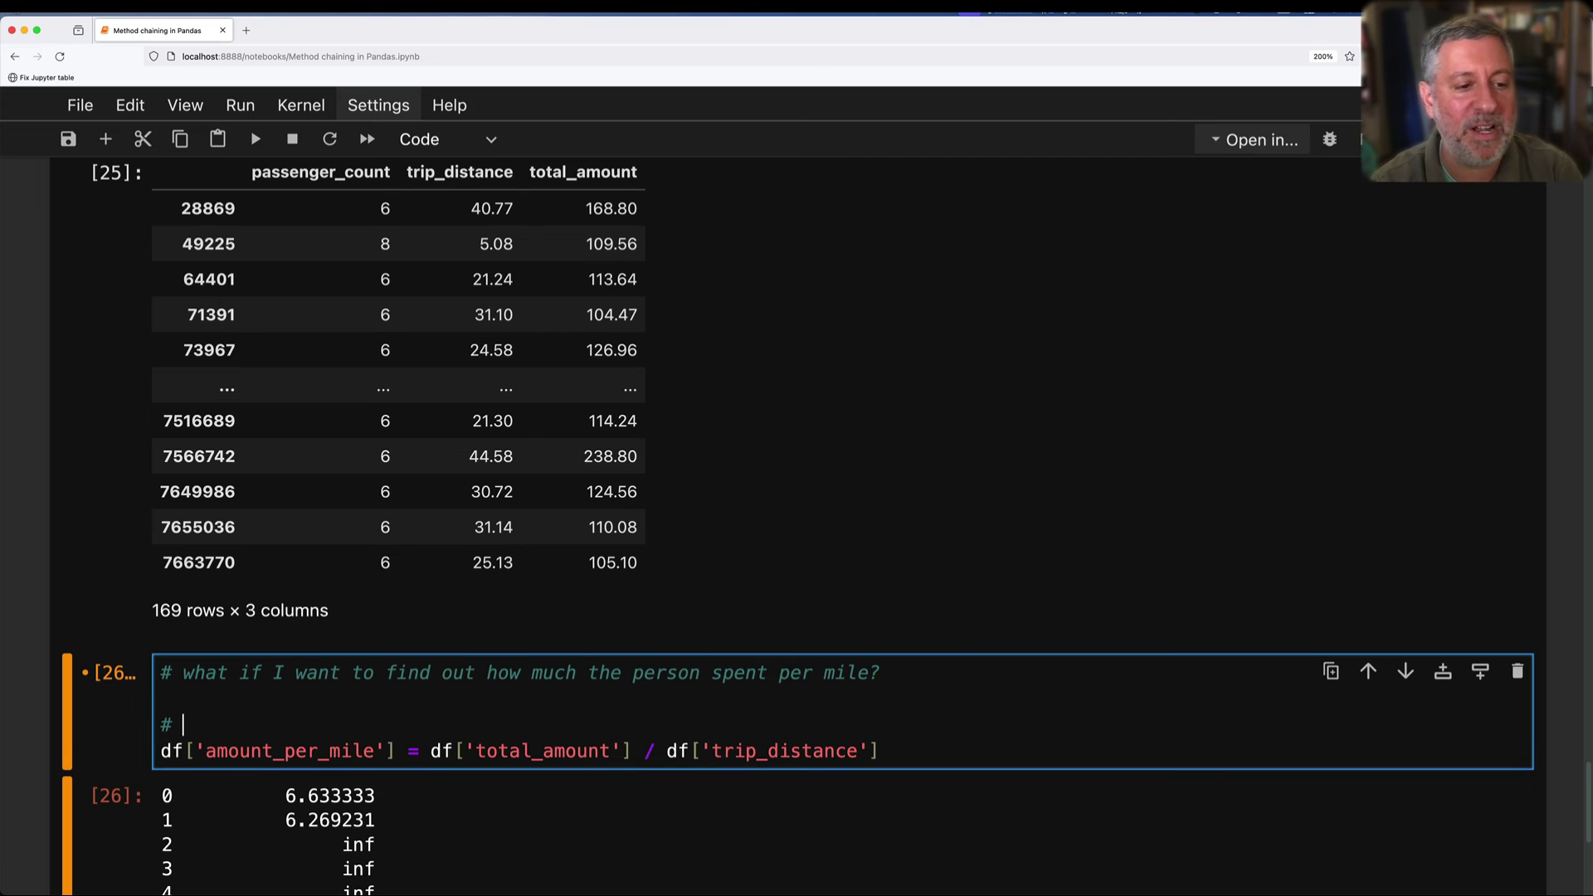
{"action": "type", "text": "I could assign it!"}
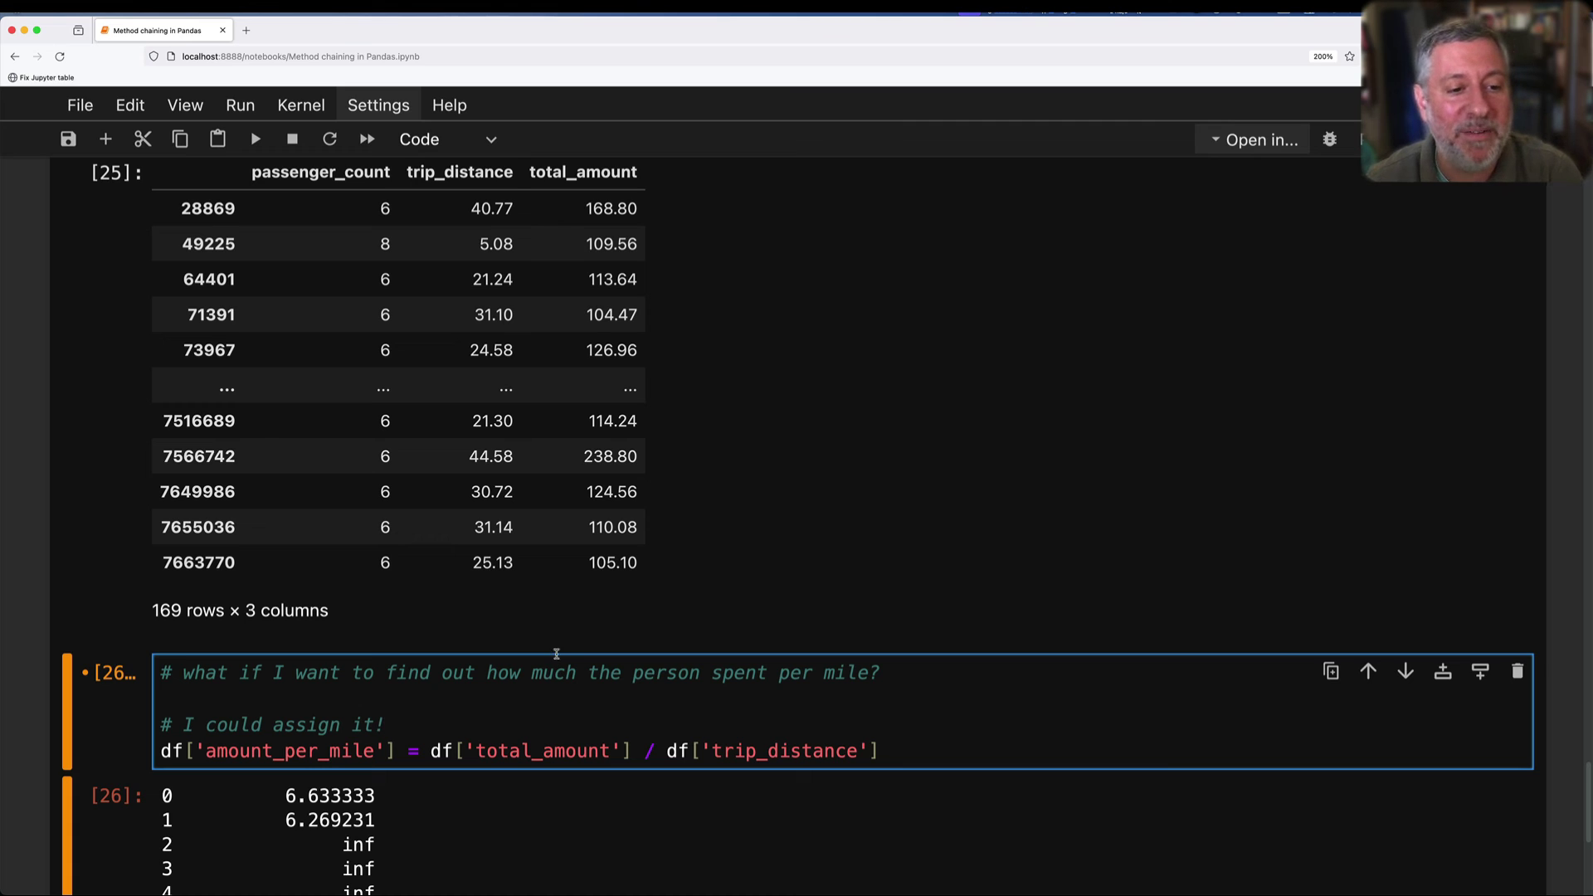
{"action": "scroll", "coordinate": [557, 654], "scroll_direction": "down", "scroll_amount": 3}
Comment out the assignment and run a chained df.assign(amount_per_mile = total_amount / trip_distance).
{"action": "key", "text": "Home"}
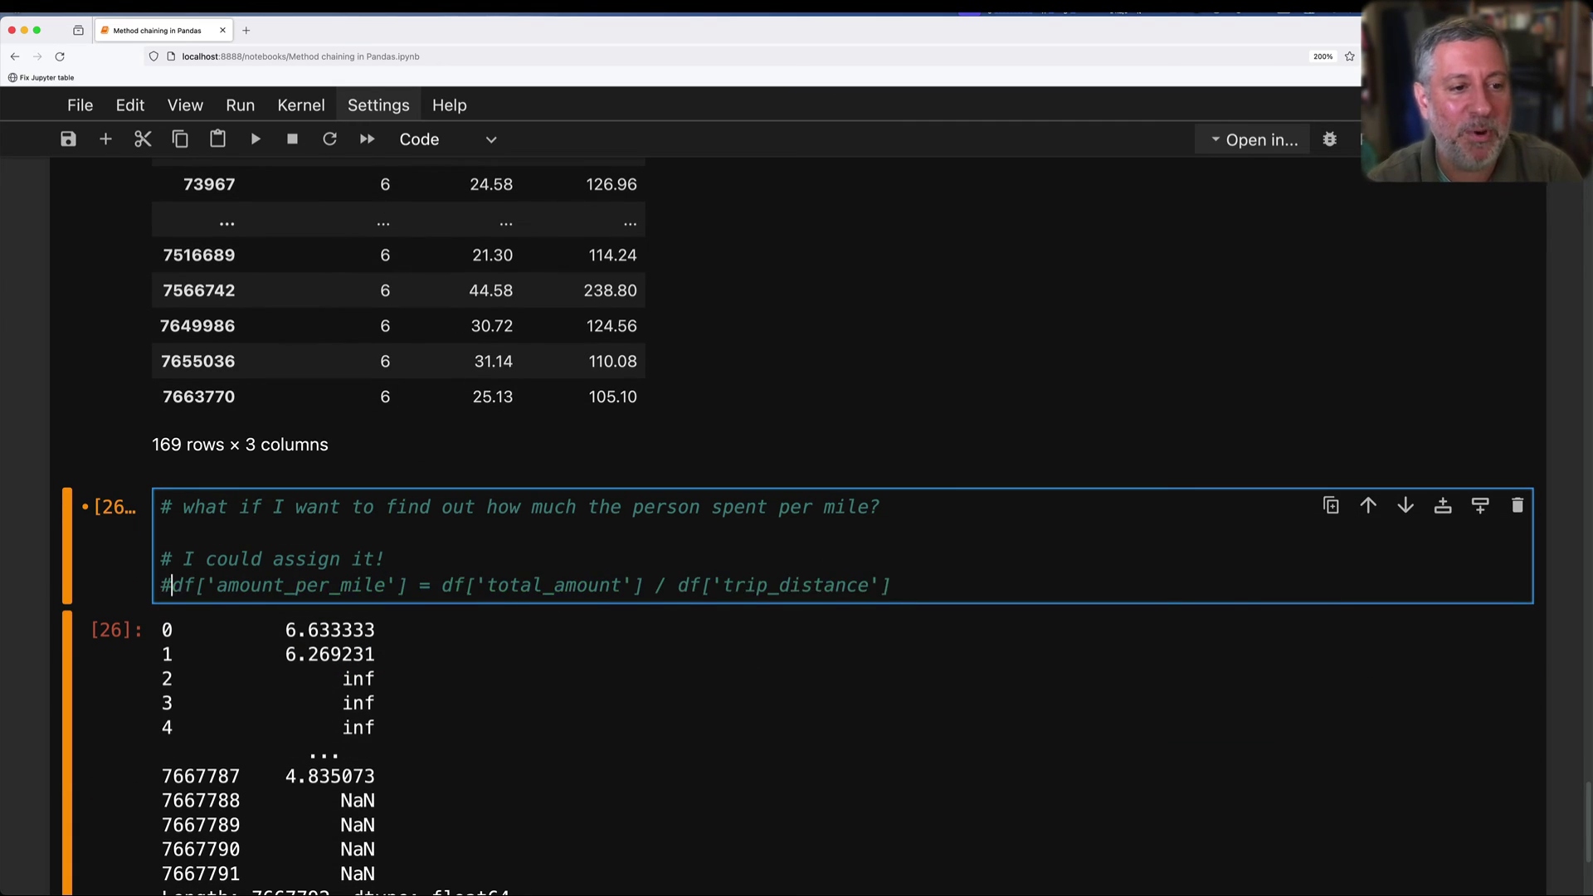
{"action": "type", "text": "#"}
{"action": "key", "text": "shift+Return"}
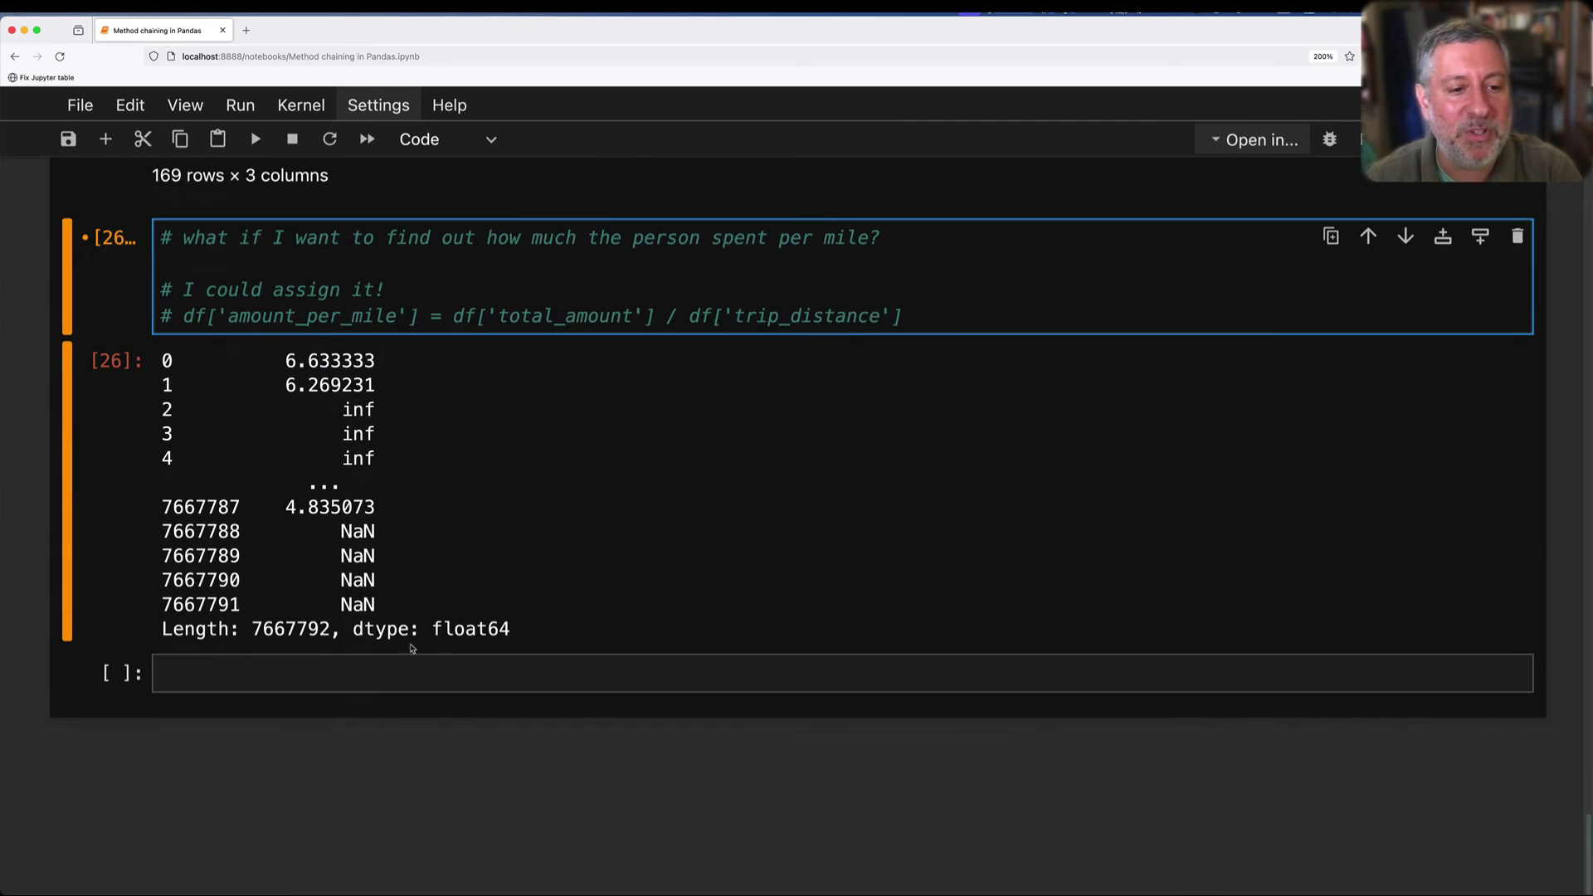
{"action": "type", "text": "("}
{"action": "key", "text": "Return"}
{"action": "type", "text": "df"}
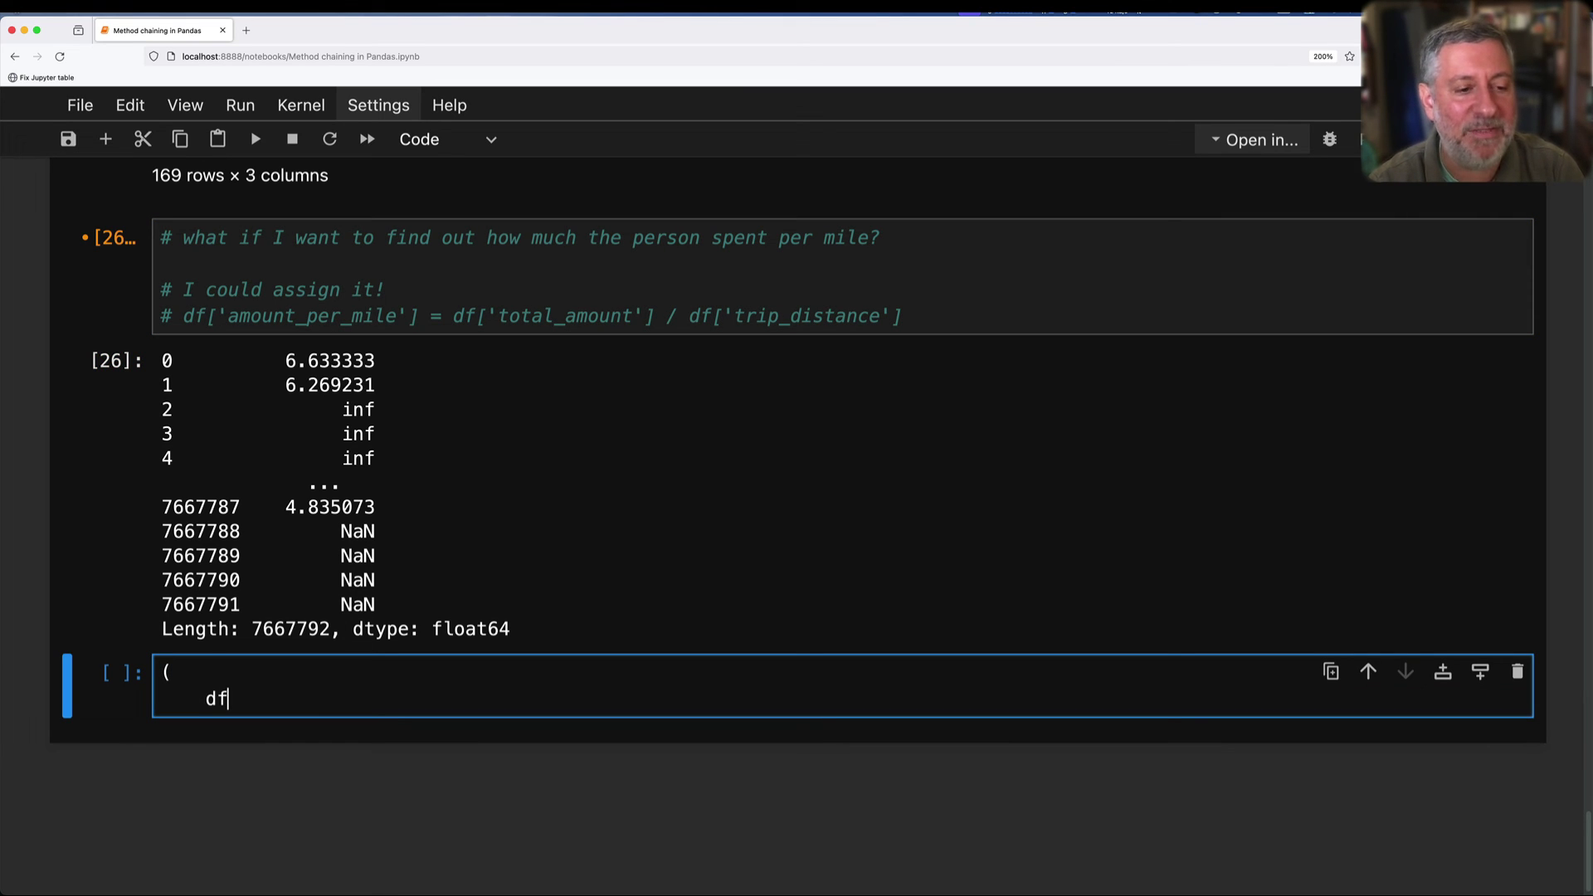
{"action": "key", "text": "Return"}
{"action": "type", "text": ".assign("}
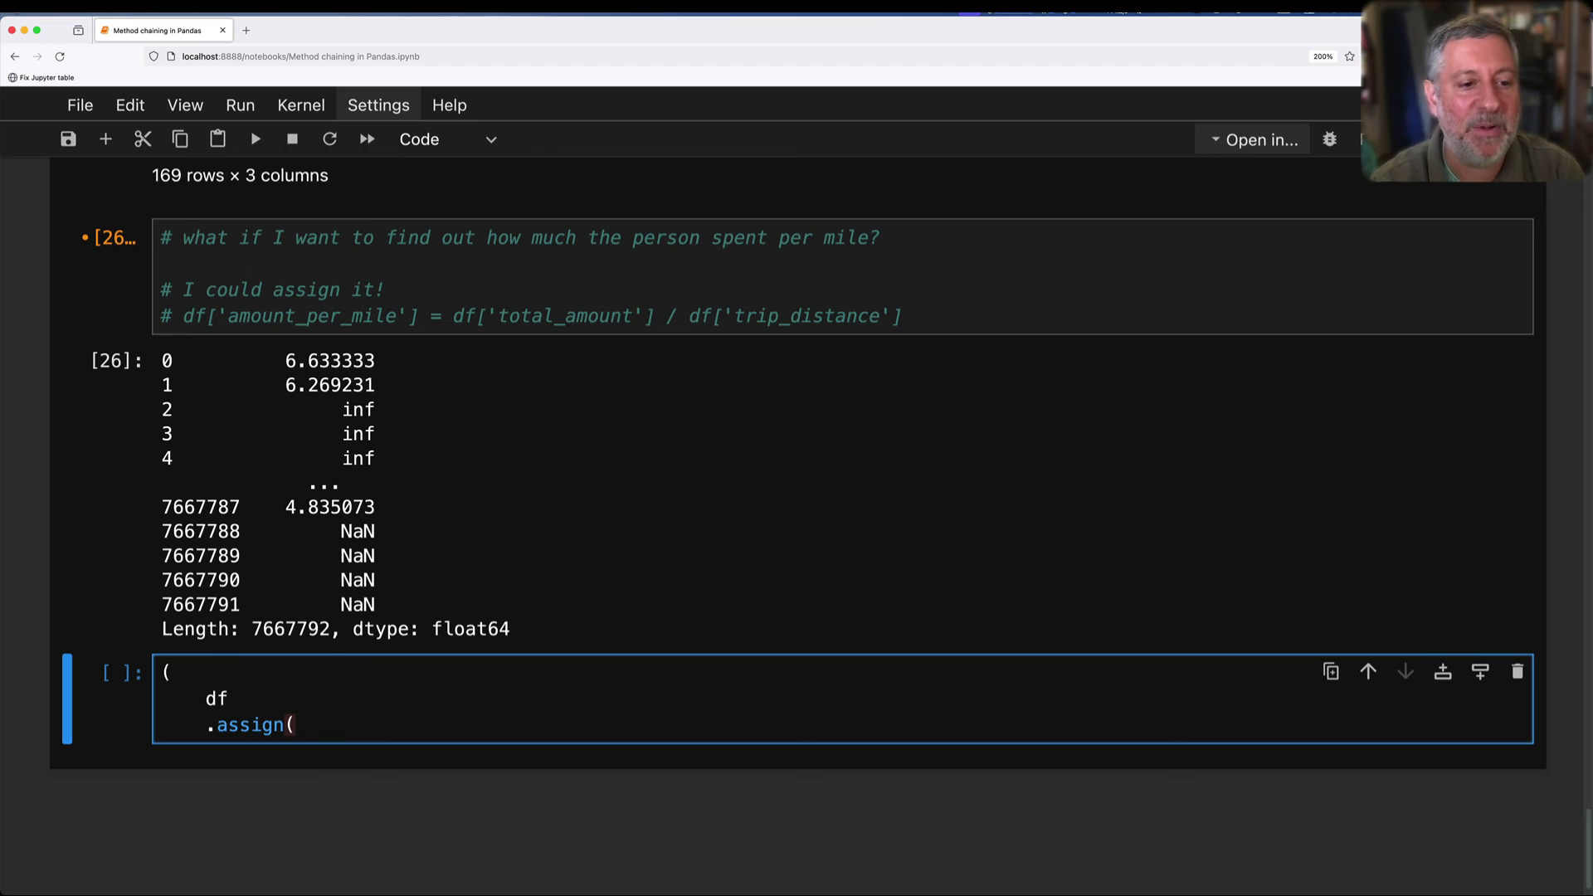
{"action": "type", "text": "d"}
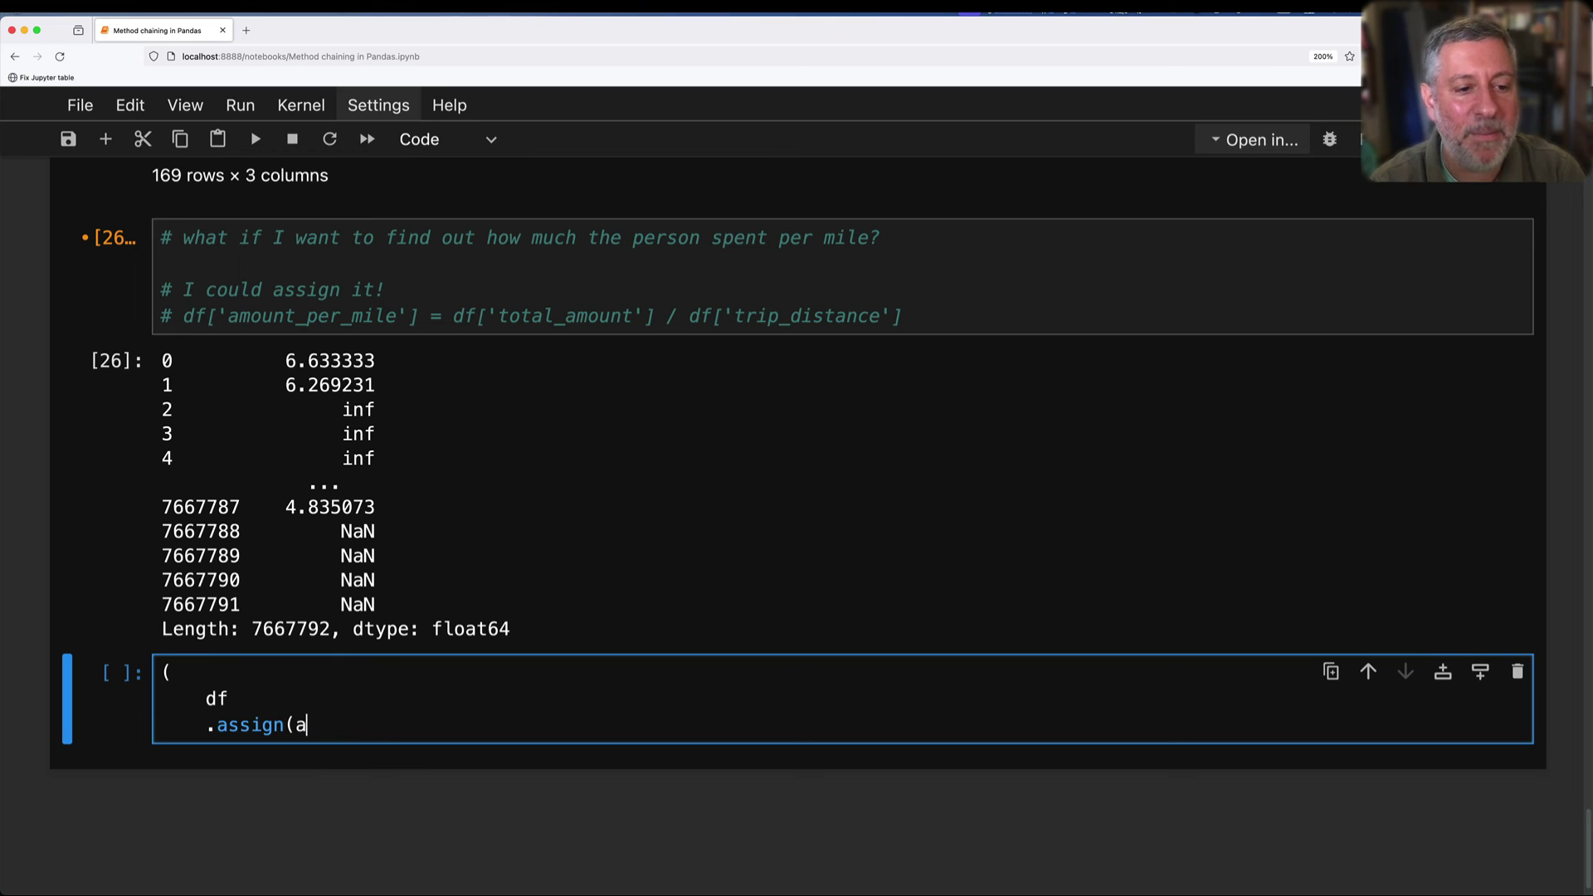
{"action": "type", "text": "mountA_pe"}
{"action": "key", "text": "alt+BackSpace"}
{"action": "type", "text": "amoun"}
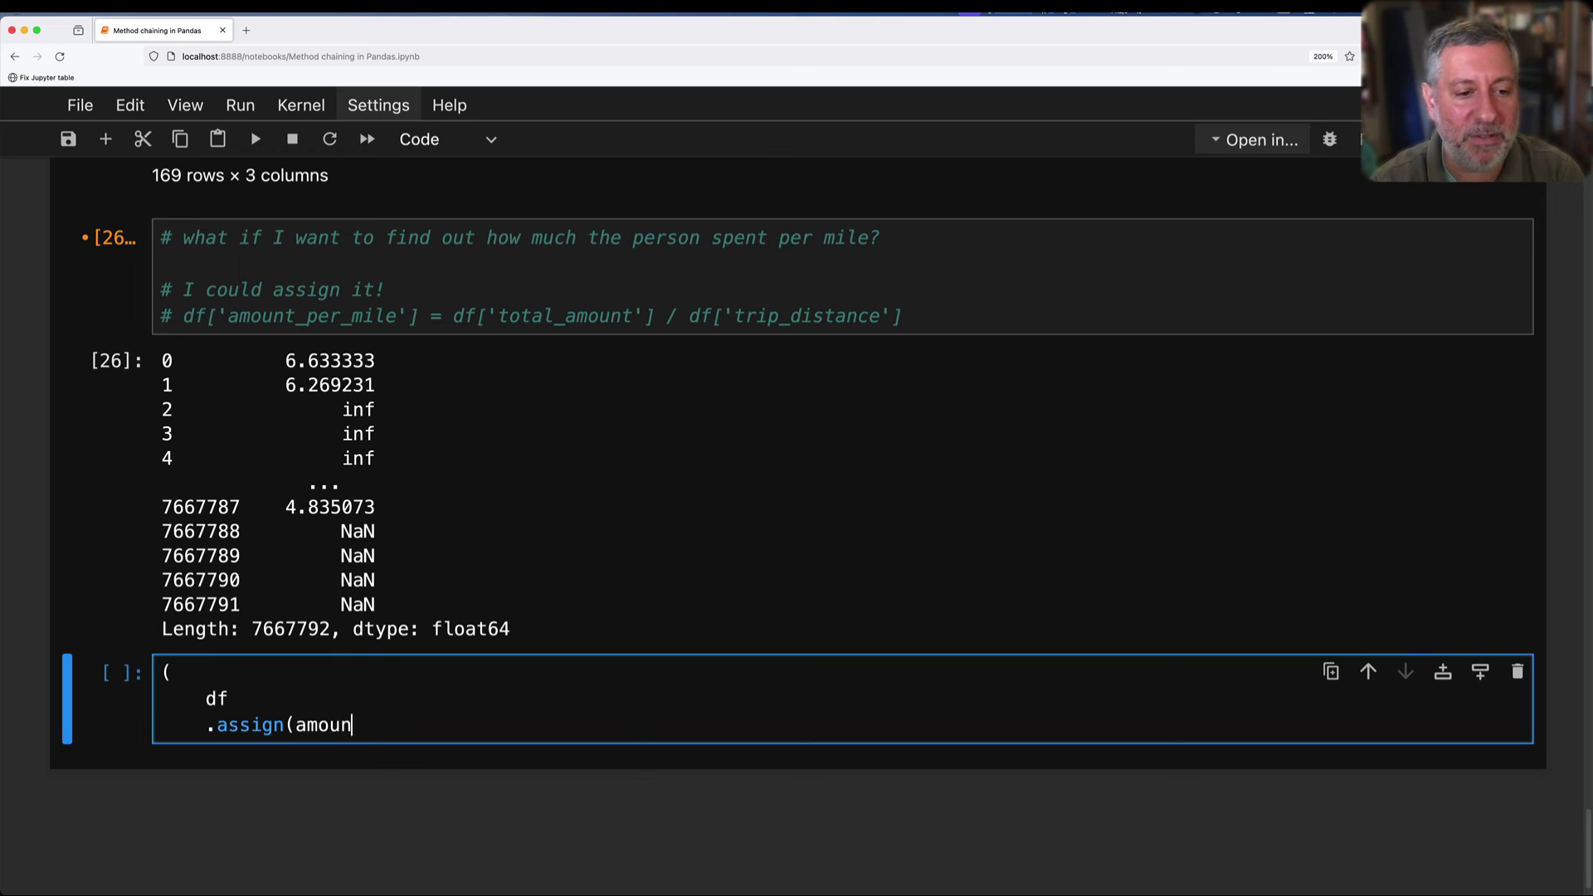
{"action": "type", "text": "t_per_mile"}
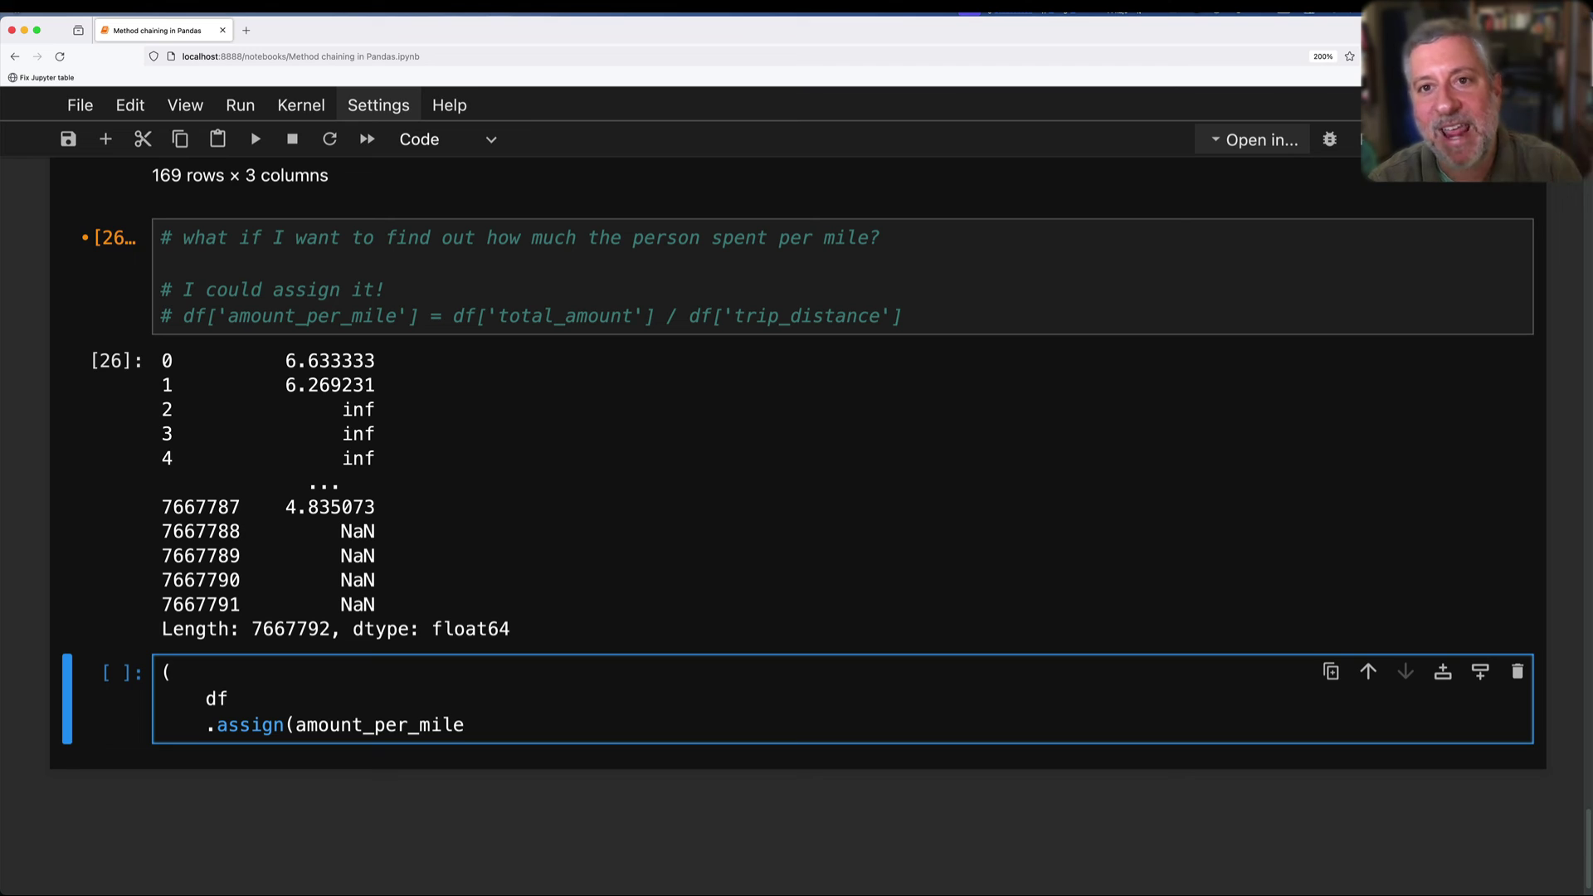
{"action": "type", "text": " ="}
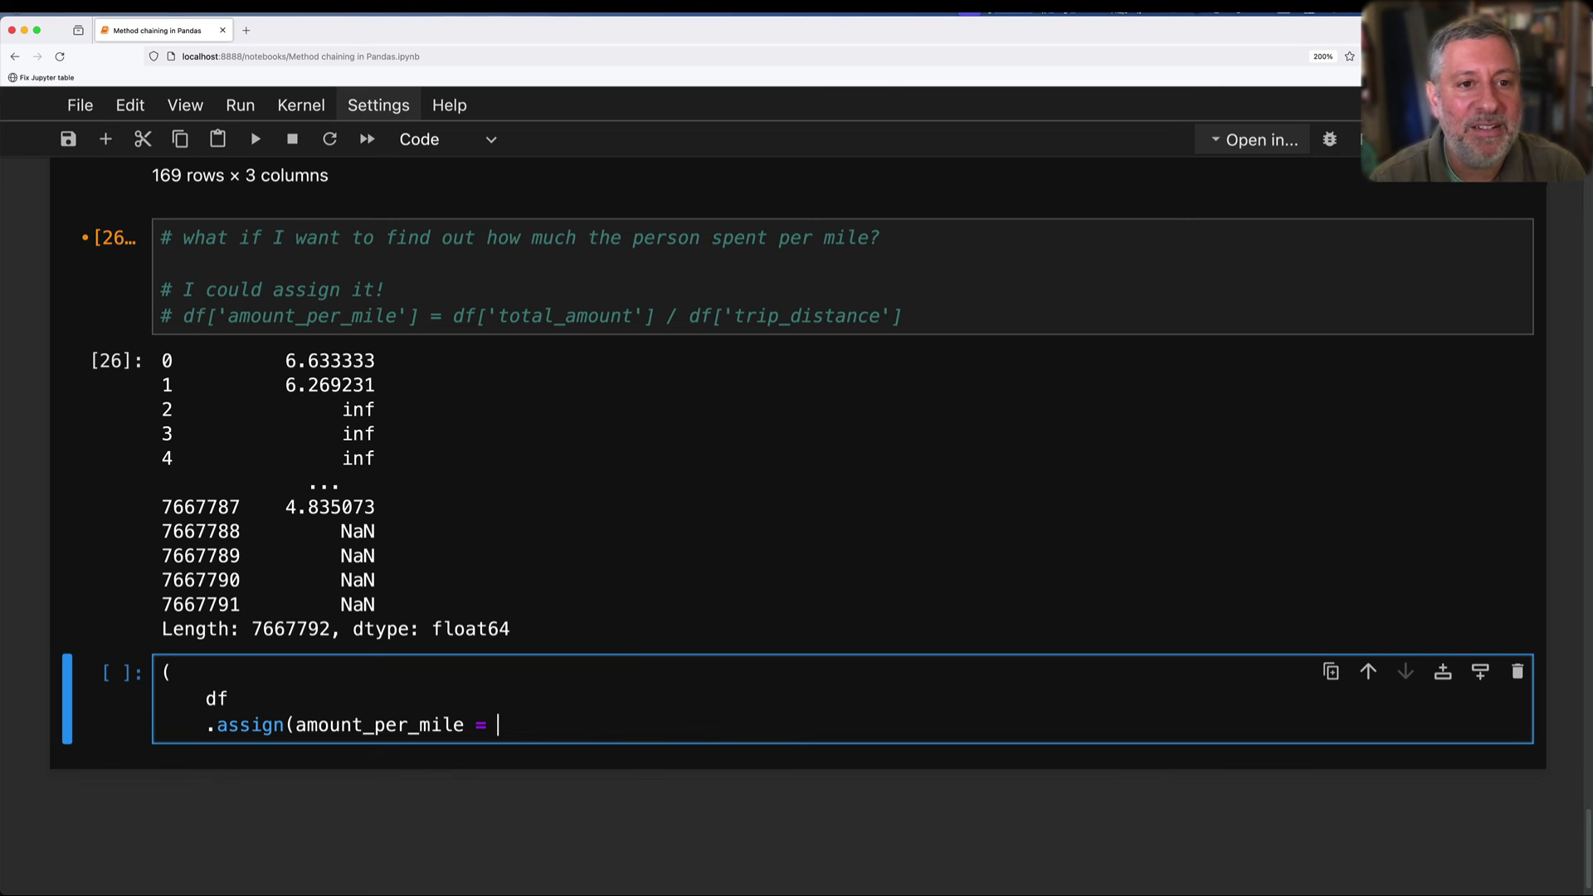
{"action": "type", "text": "df['total_amount'] / "}
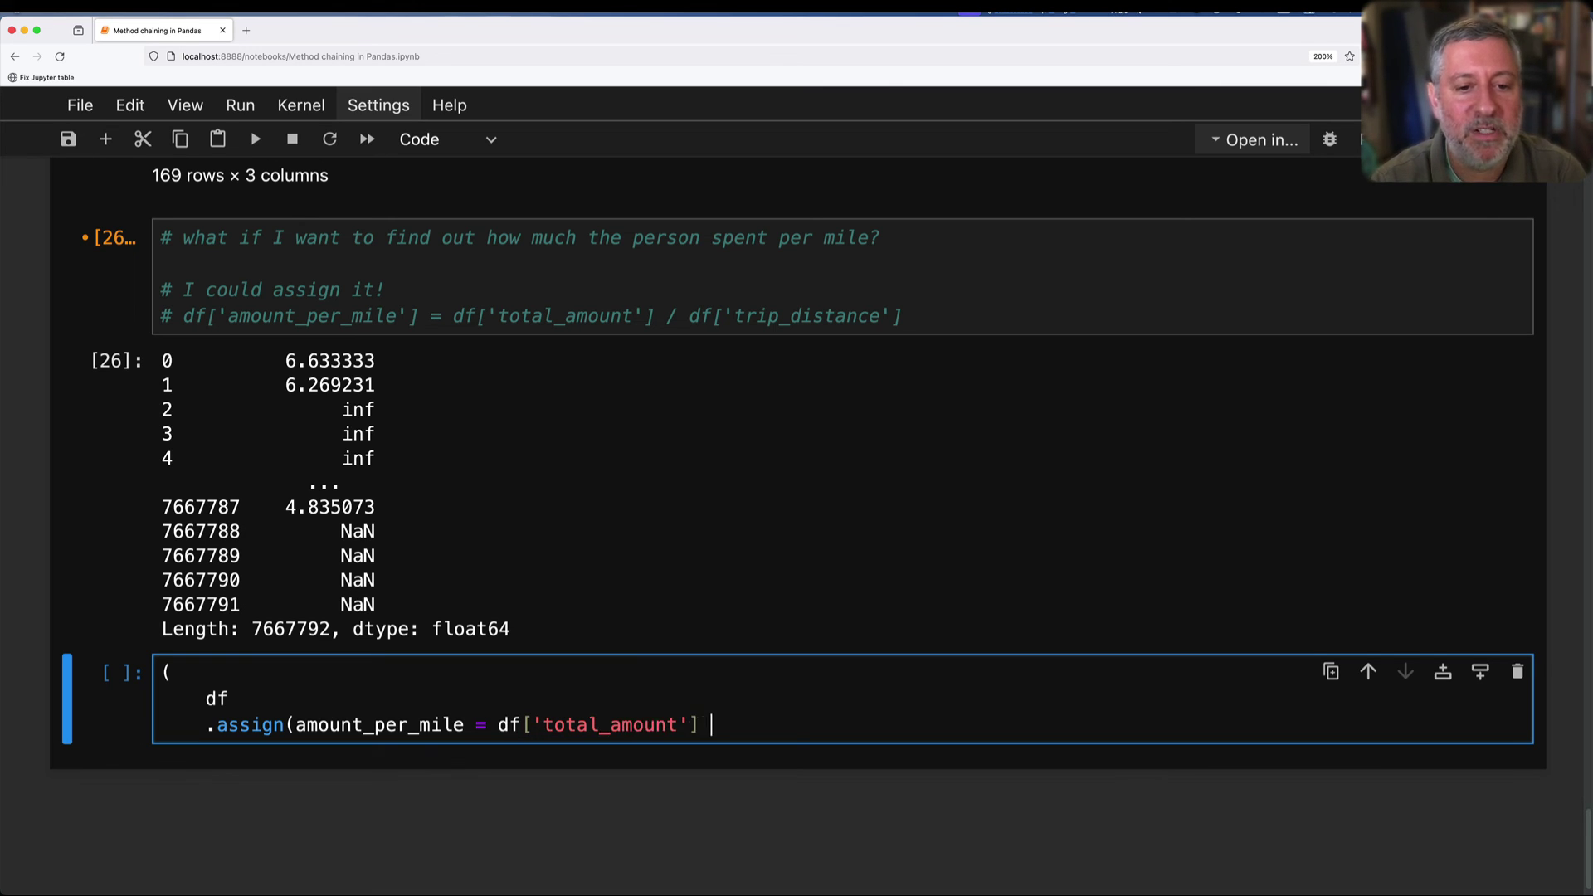
{"action": "type", "text": "df['trip_distance']"}
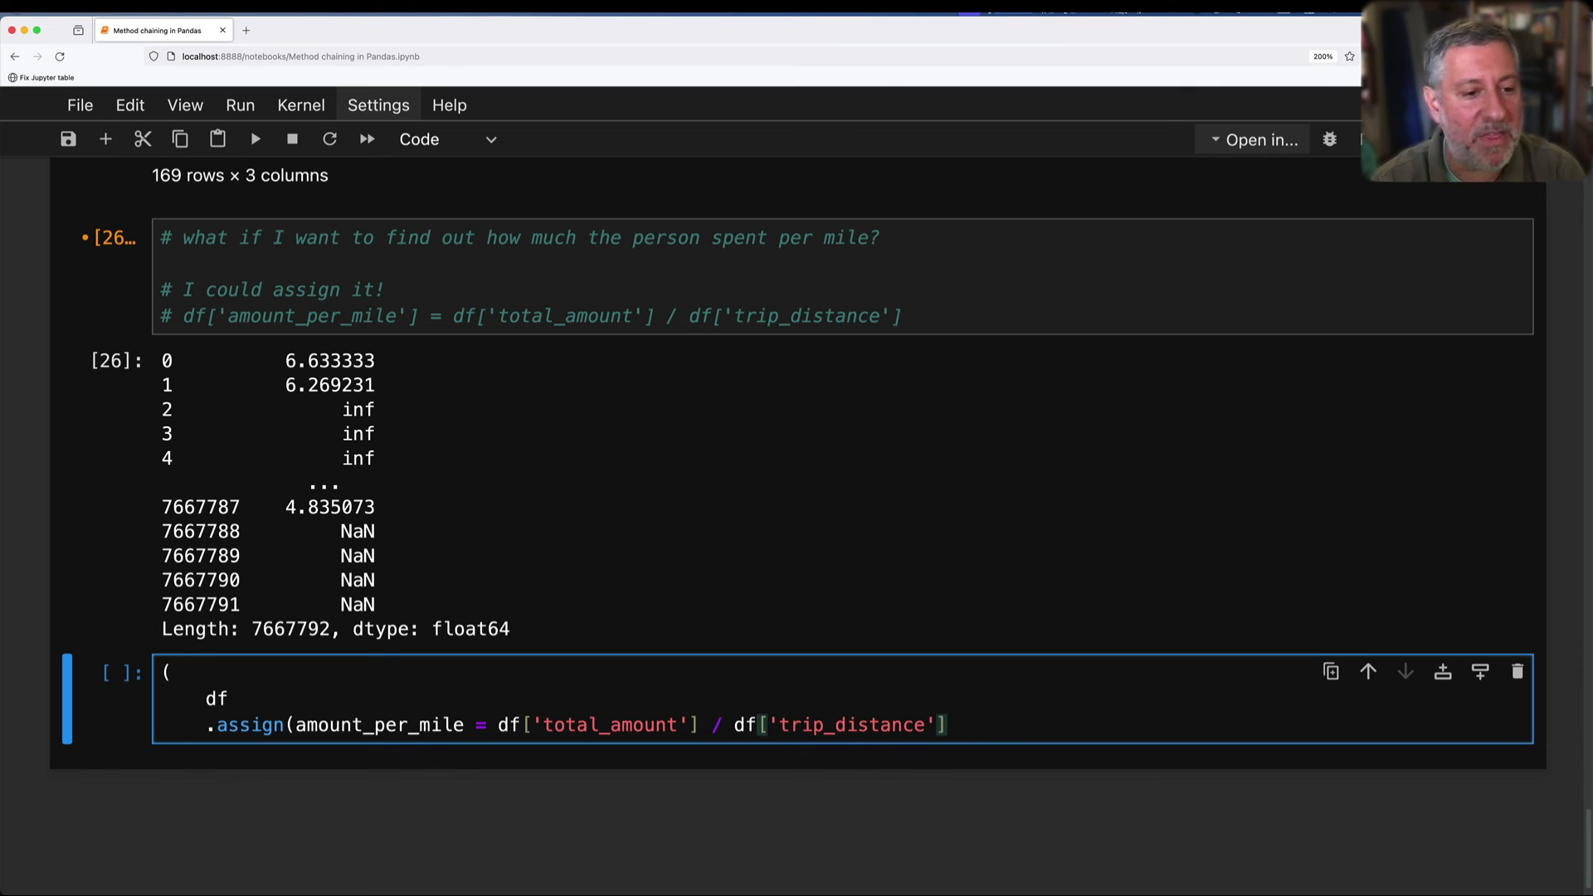
{"action": "type", "text": ")"}
{"action": "key", "text": "Return"}
{"action": "type", "text": ")"}
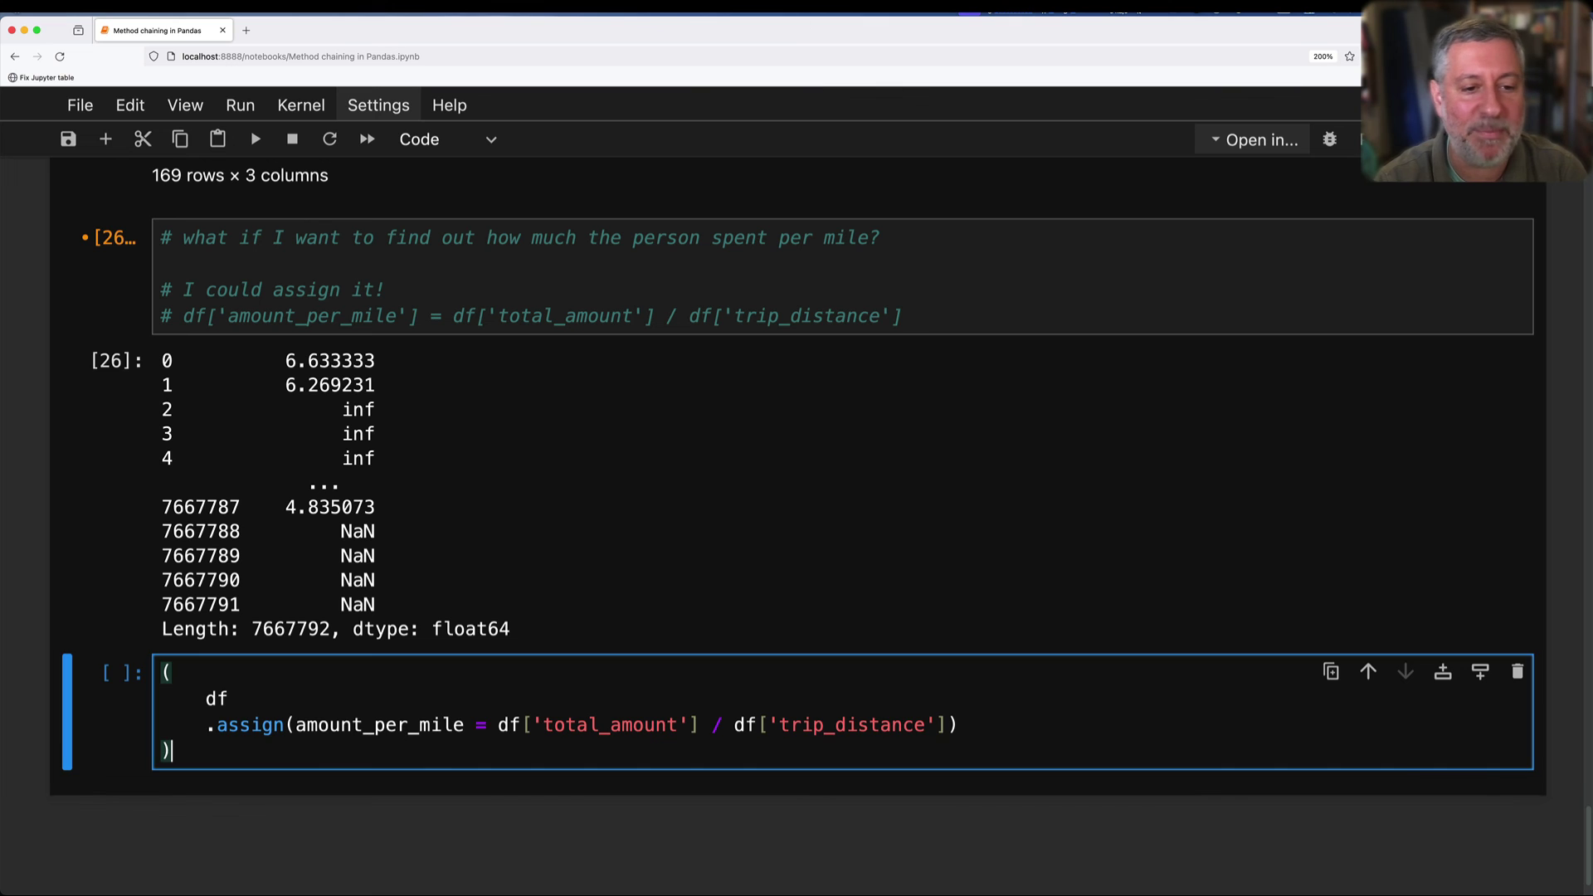
{"action": "key", "text": "shift+Return"}
{"action": "scroll", "coordinate": [400, 720], "scroll_direction": "down", "scroll_amount": 2}
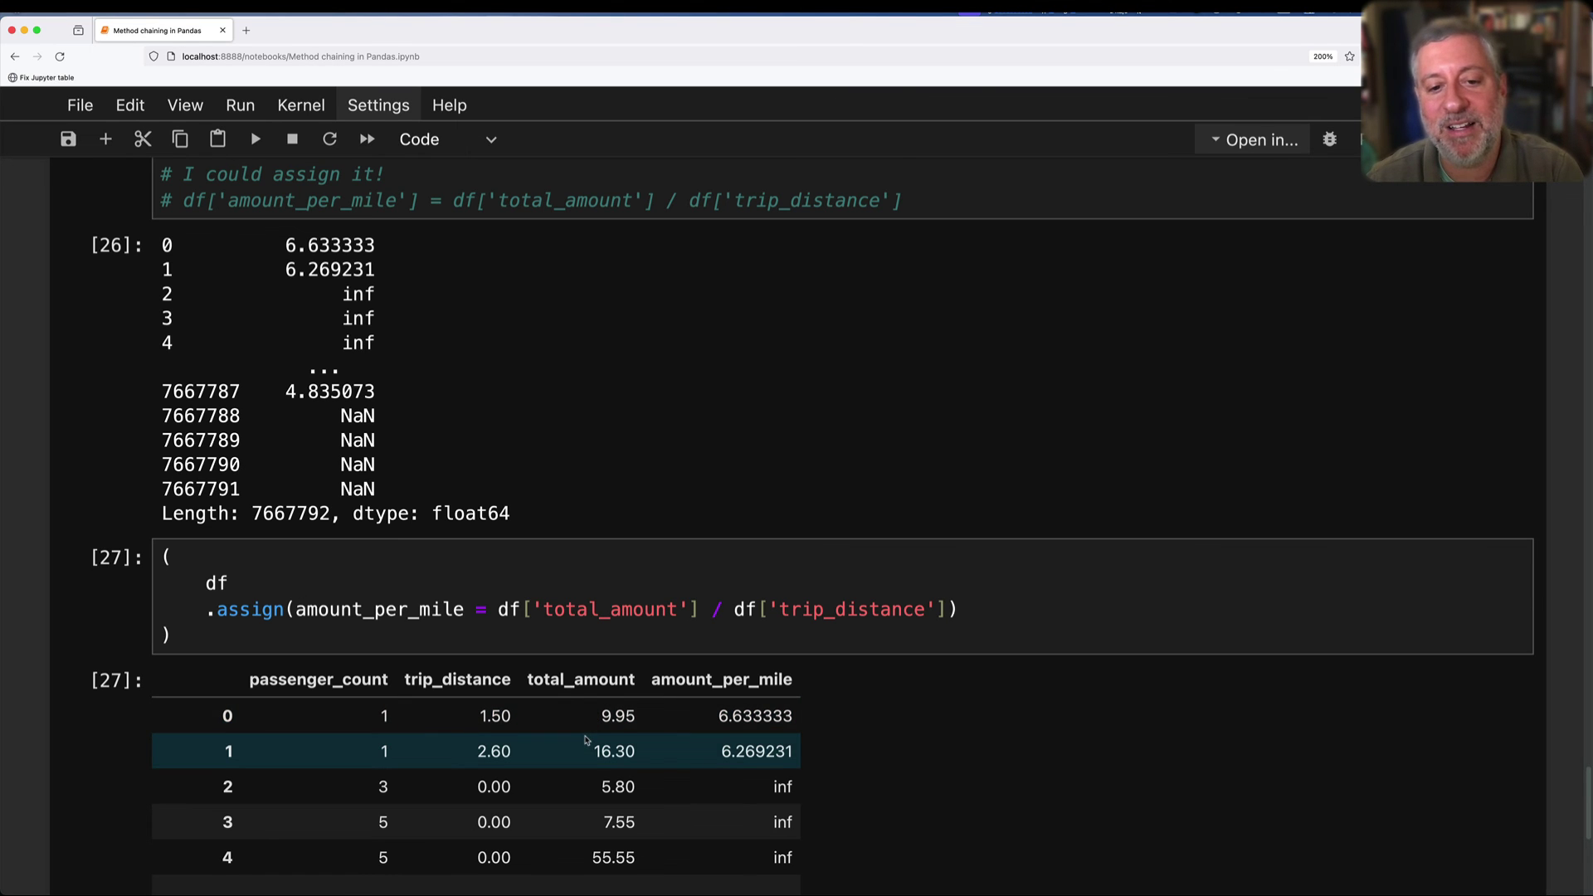
{"action": "scroll", "coordinate": [585, 742], "scroll_direction": "down", "scroll_amount": 3}
{"action": "scroll", "coordinate": [585, 742], "scroll_direction": "down", "scroll_amount": 2}
{"action": "scroll", "coordinate": [585, 747], "scroll_direction": "up", "scroll_amount": 2}
{"action": "scroll", "coordinate": [585, 747], "scroll_direction": "up", "scroll_amount": 2}
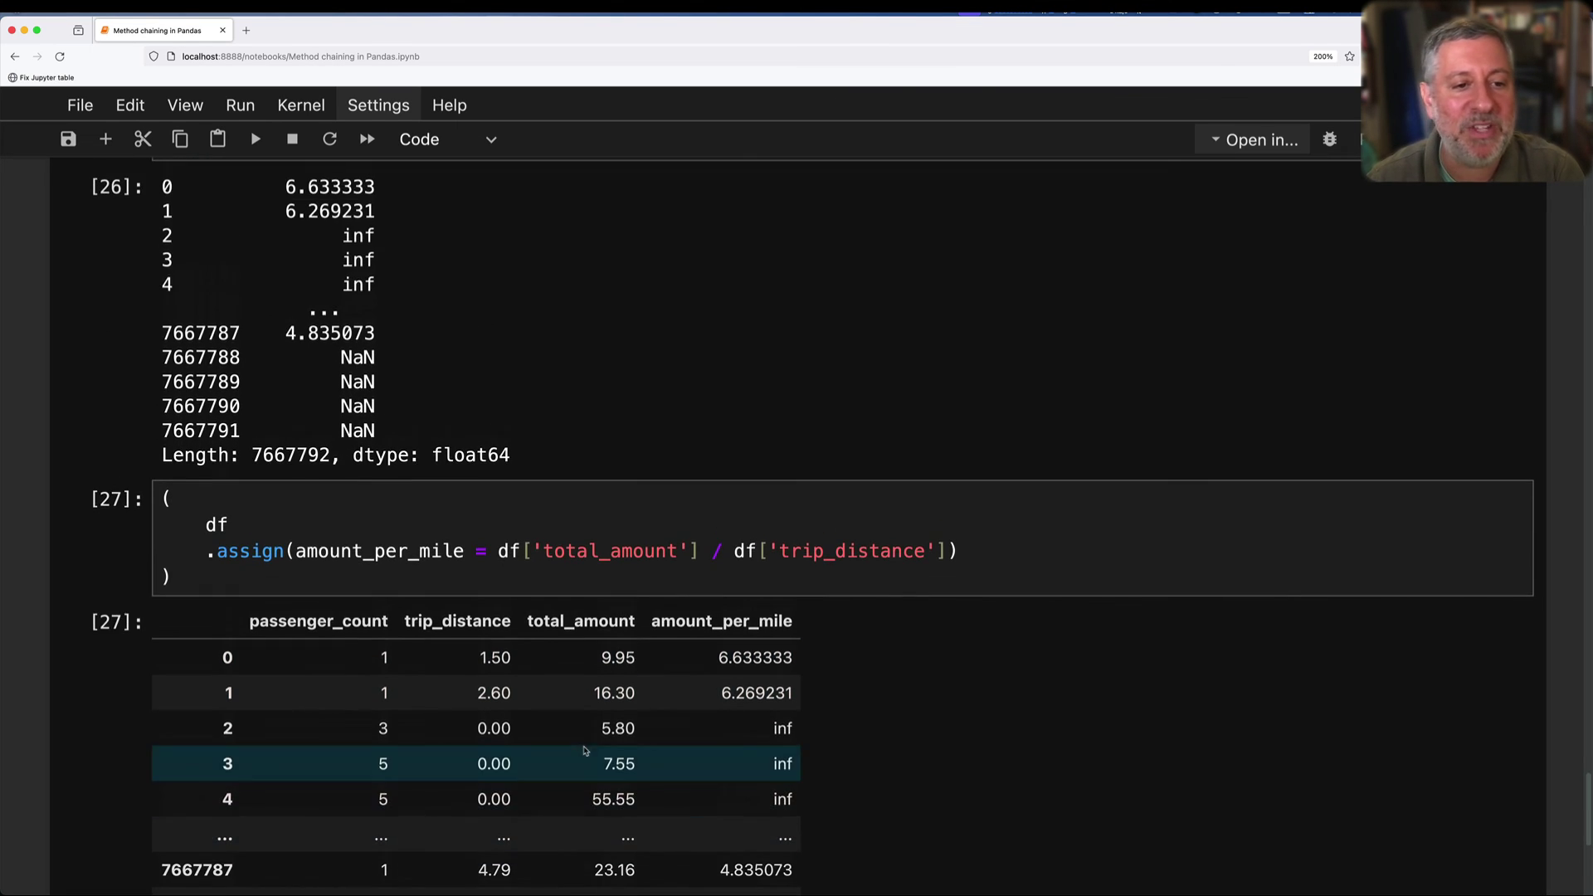
Insert the comment '# I want rows where amount_per_mile > 5' below the .assign line.
{"action": "left_click", "coordinate": [466, 554]}
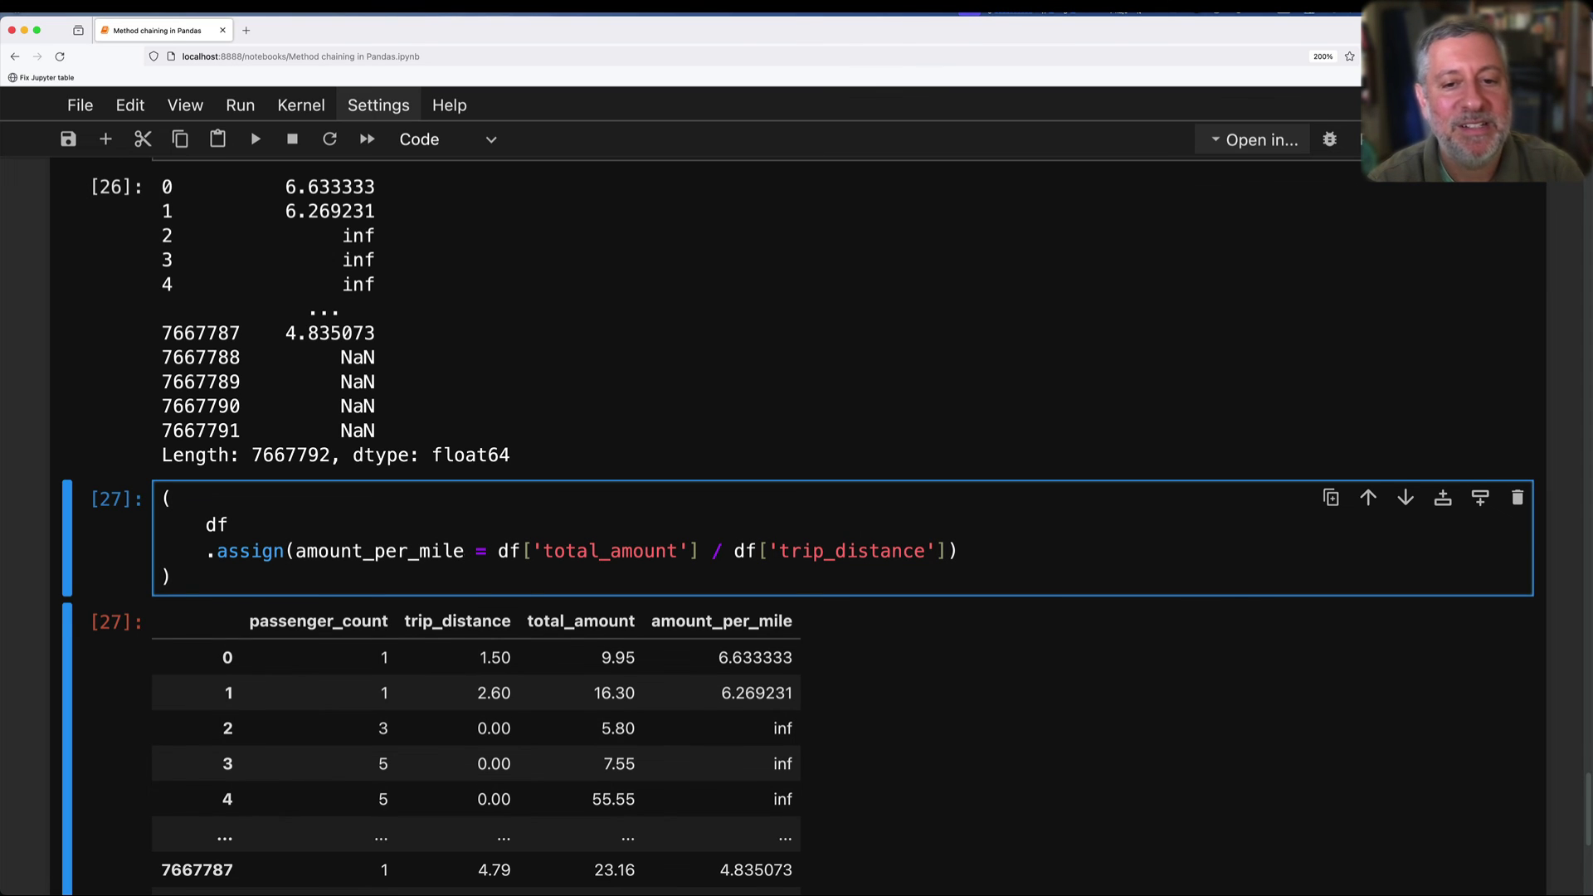
{"action": "key", "text": "End"}
{"action": "key", "text": "Return"}
{"action": "type", "text": ".loc"}
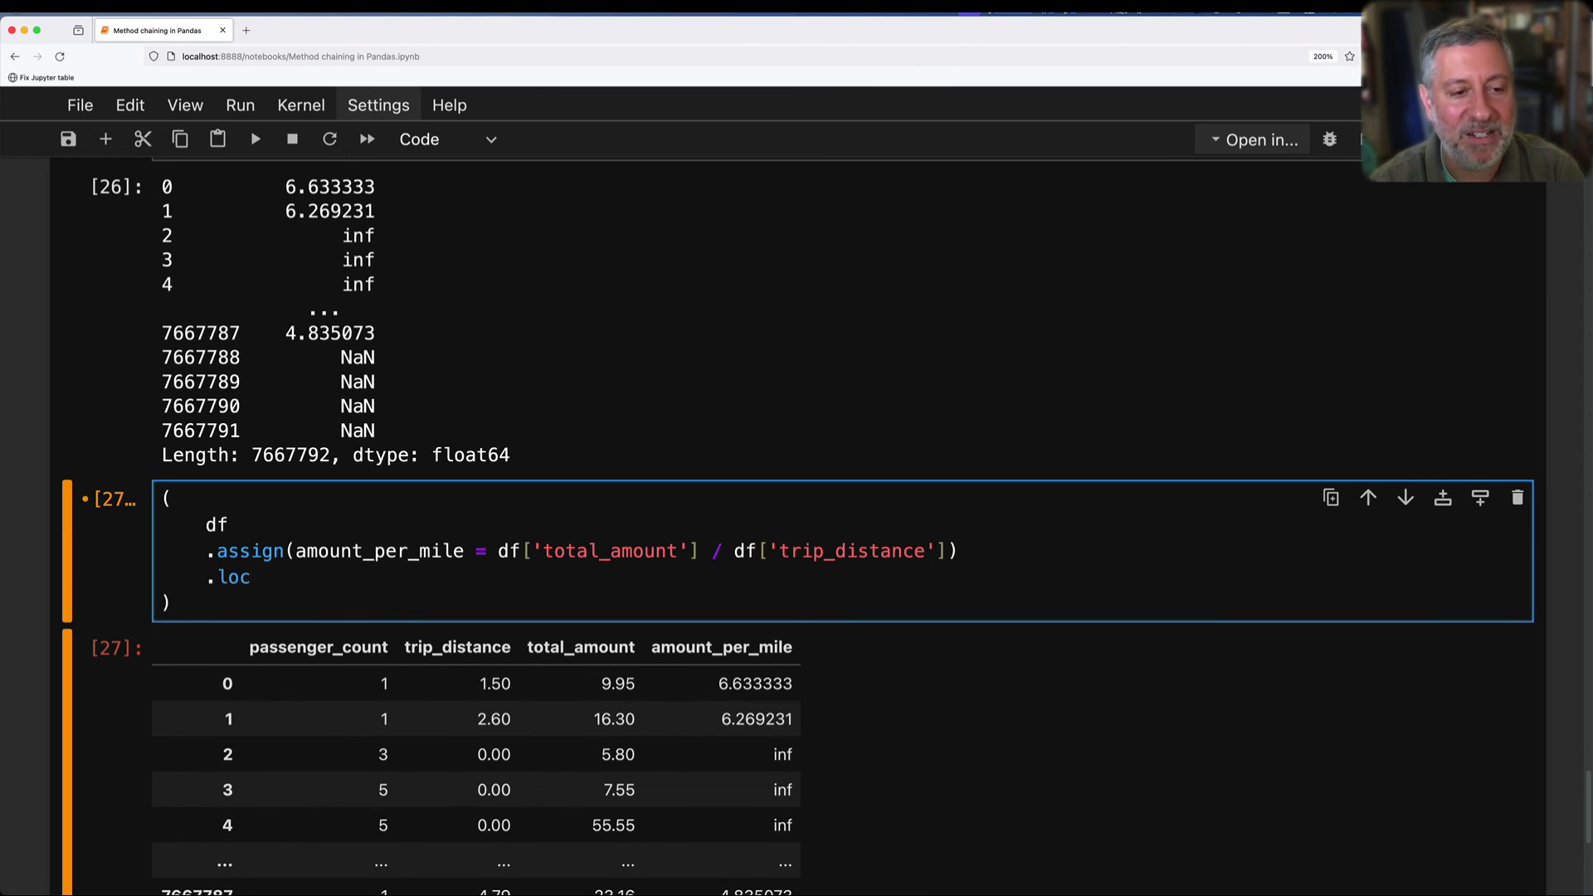
{"action": "type", "text": "[]    # I want "}
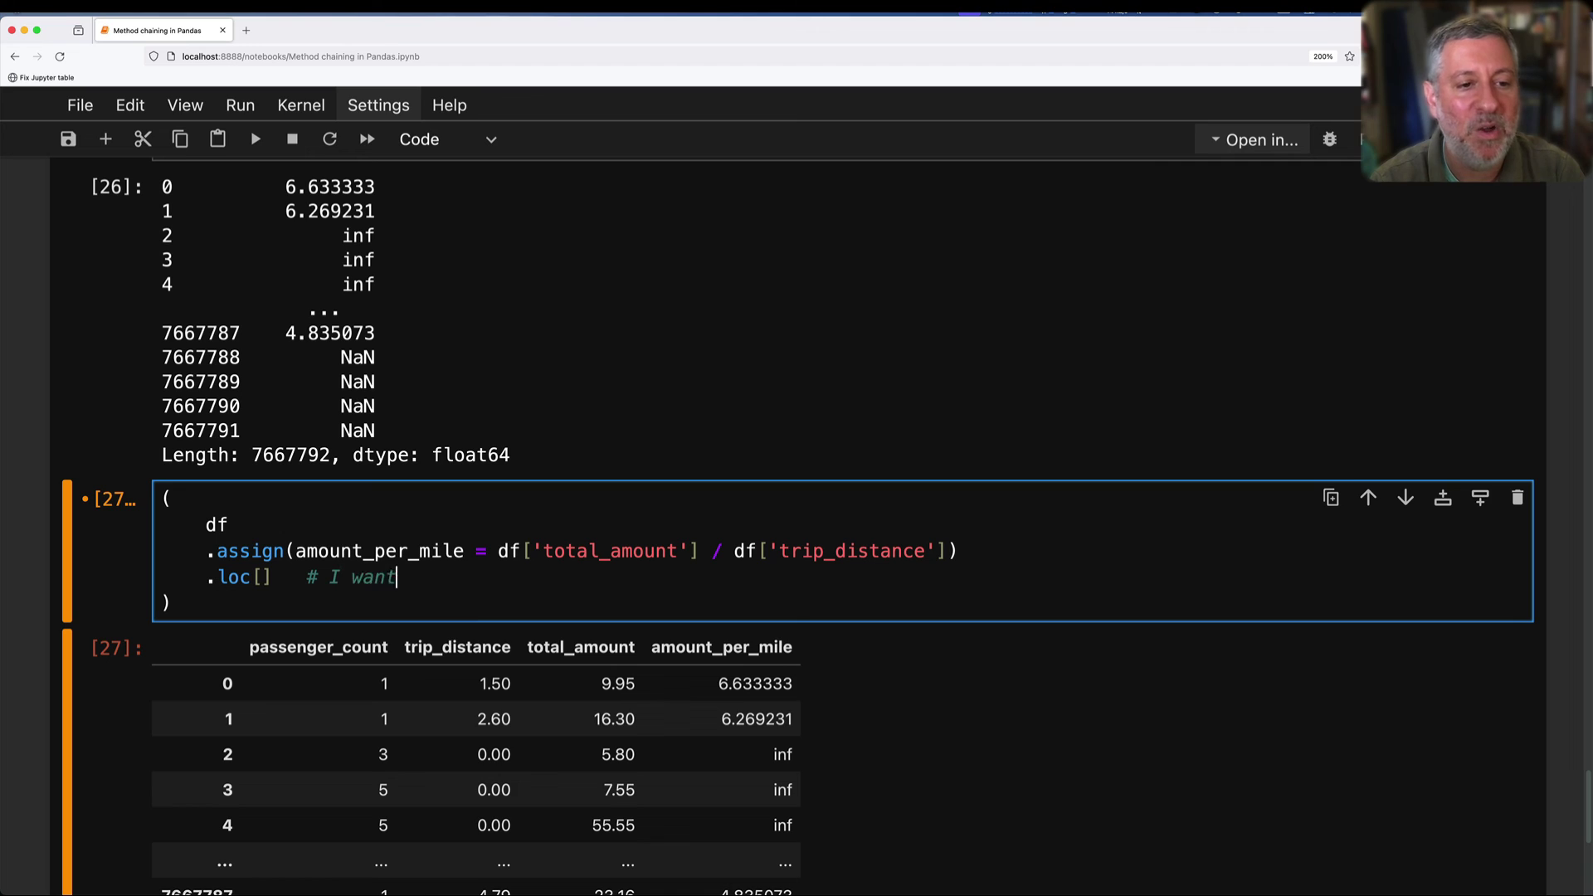
{"action": "type", "text": "rows where amou"}
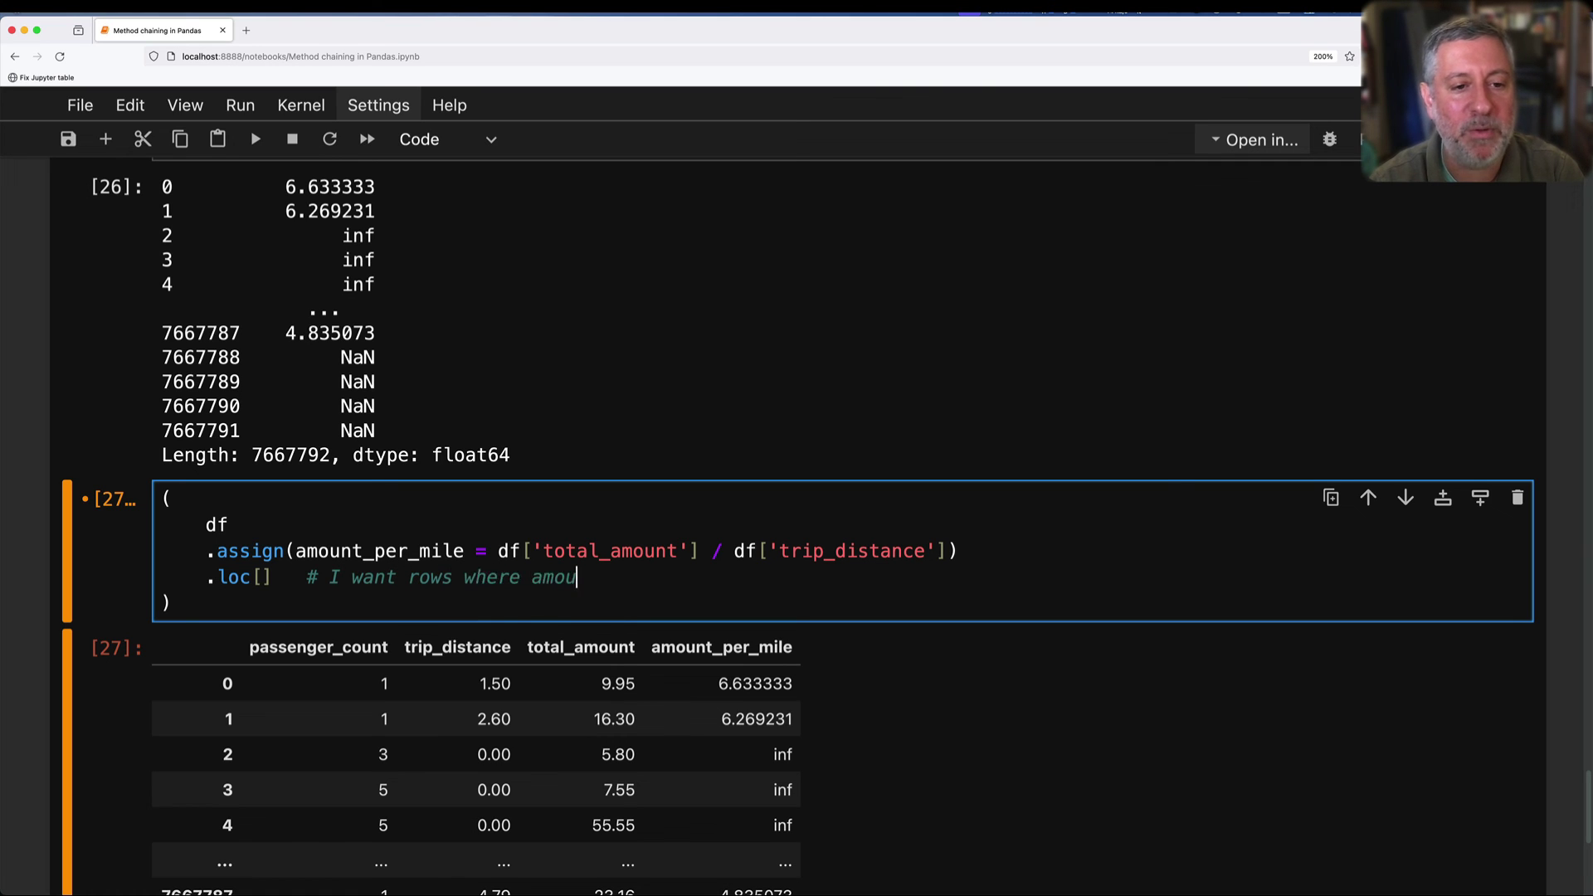
{"action": "type", "text": "tn"}
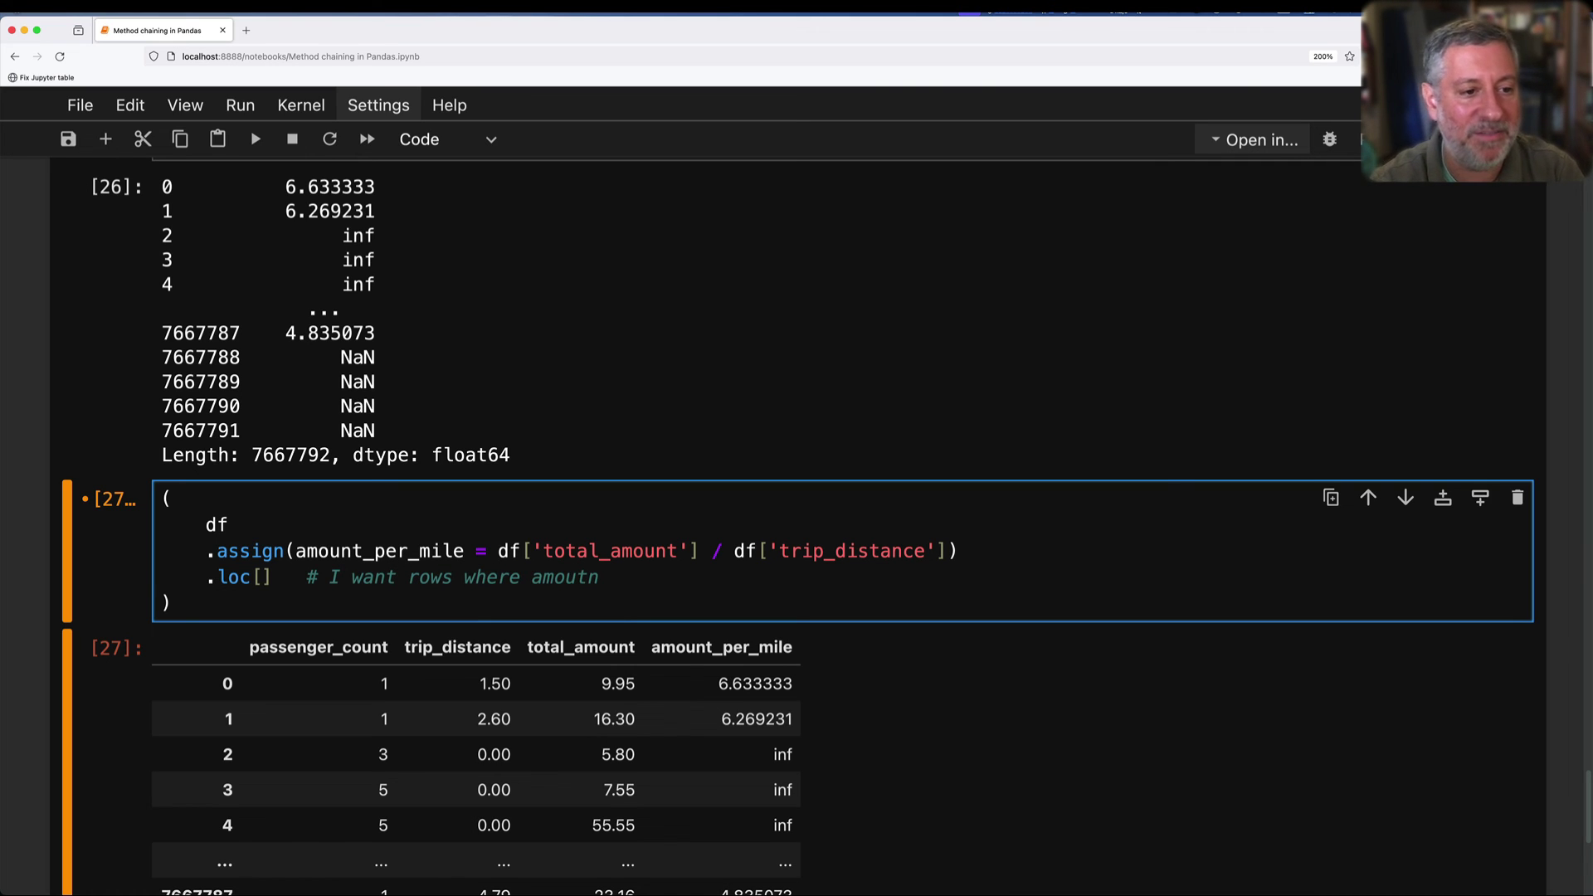
{"action": "key", "text": "Delete"}
{"action": "key", "text": "Delete"}
{"action": "key", "text": "Delete"}
{"action": "key", "text": "Delete"}
{"action": "key", "text": "Delete"}
{"action": "key", "text": "Delete"}
{"action": "key", "text": "Delete"}
{"action": "key", "text": "Delete"}
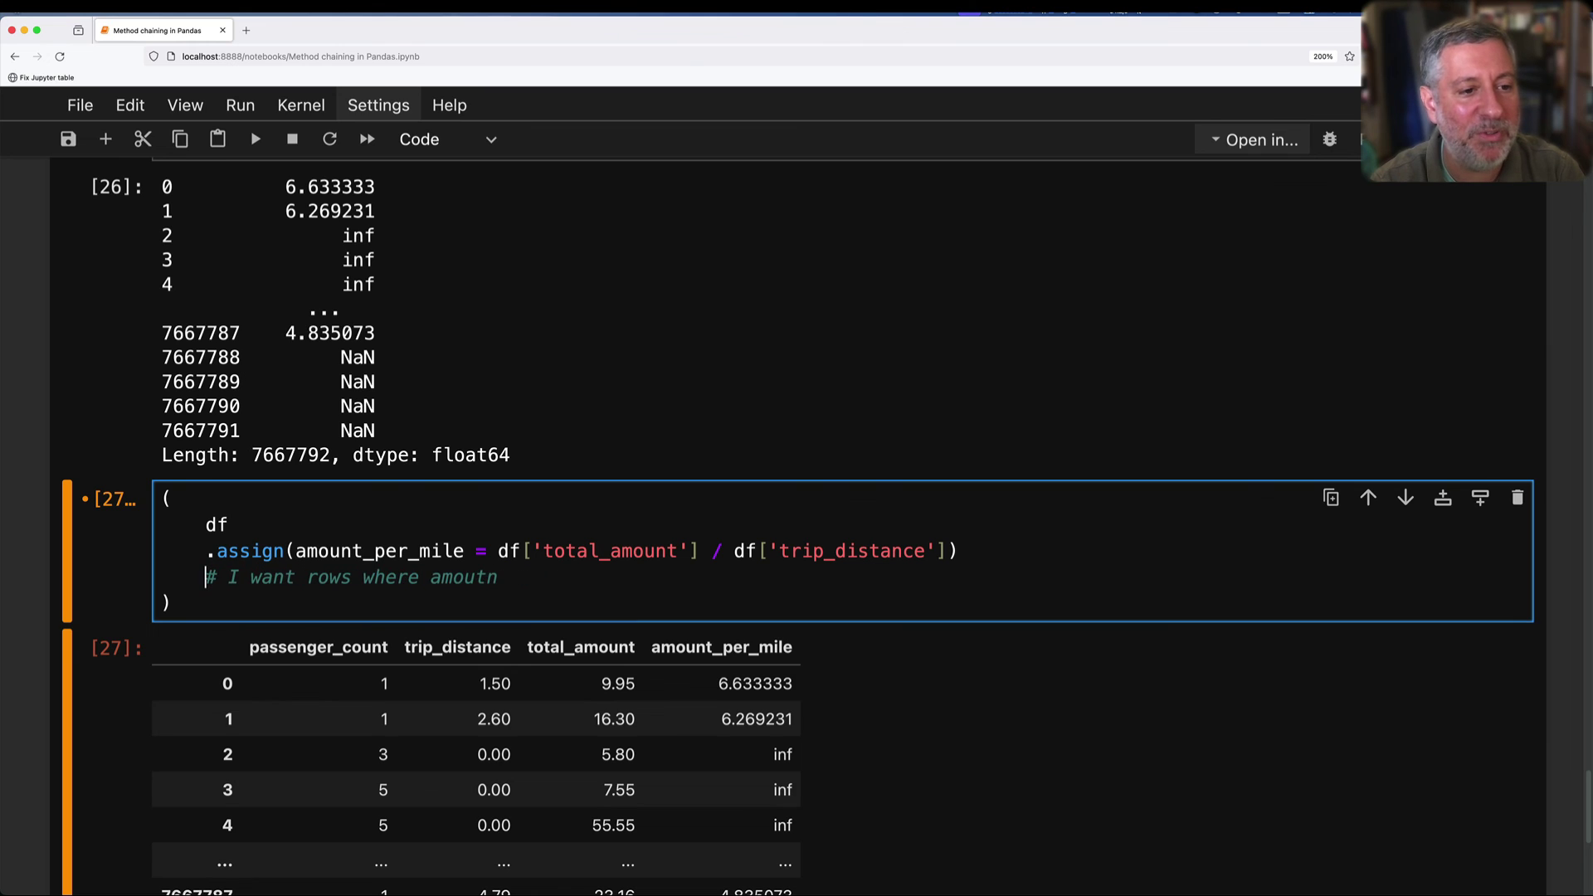
{"action": "key", "text": "Return"}
{"action": "key", "text": "BackSpace"}
{"action": "type", "text": "nt_"}
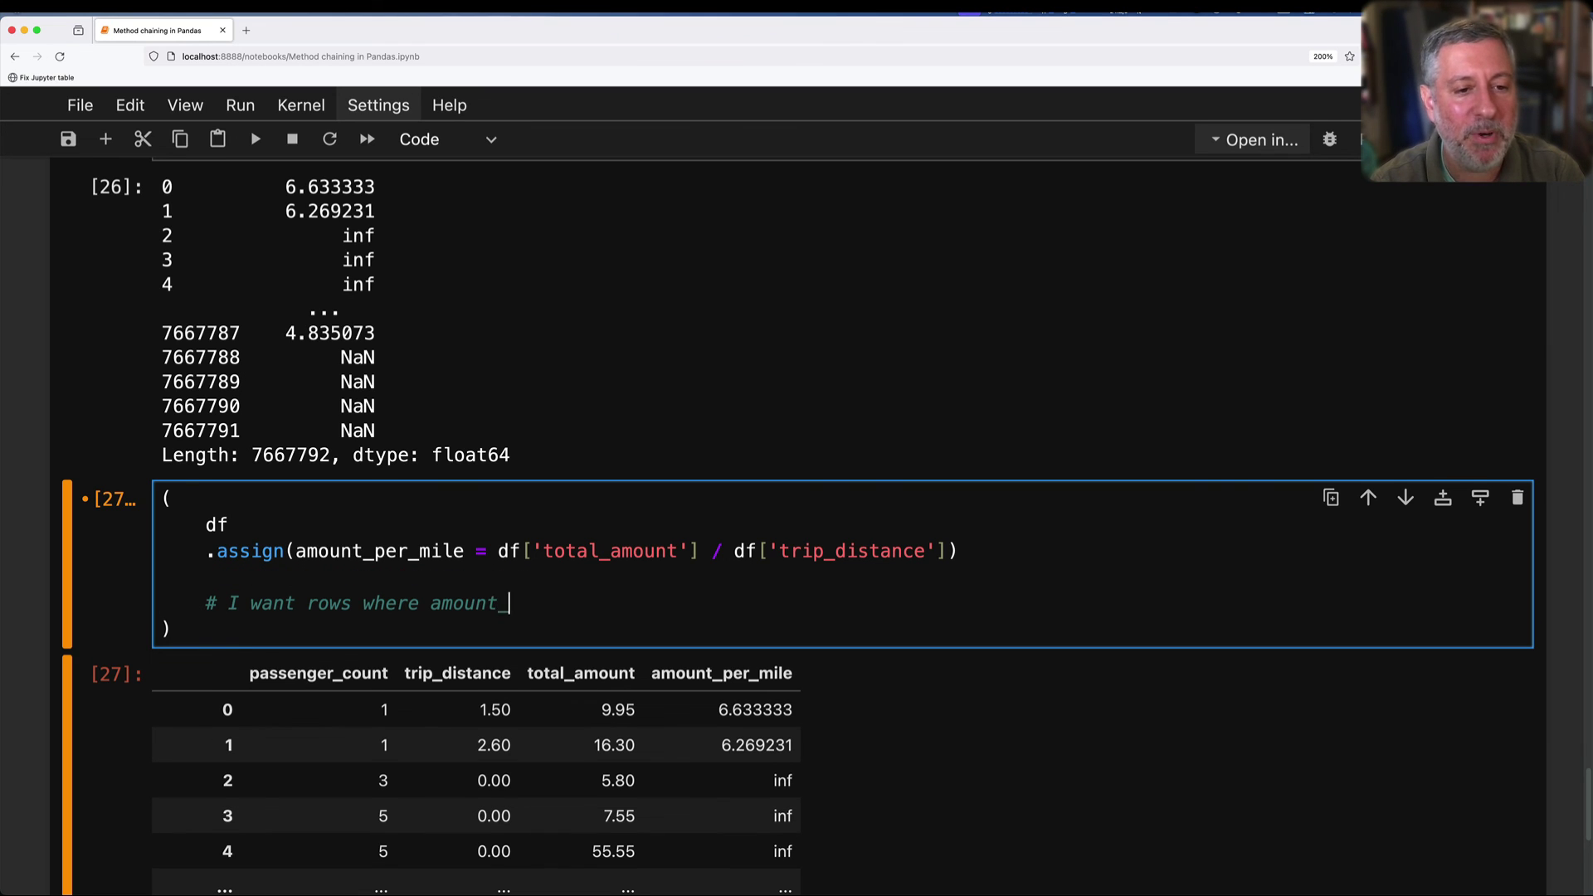
{"action": "type", "text": "per_mile > "}
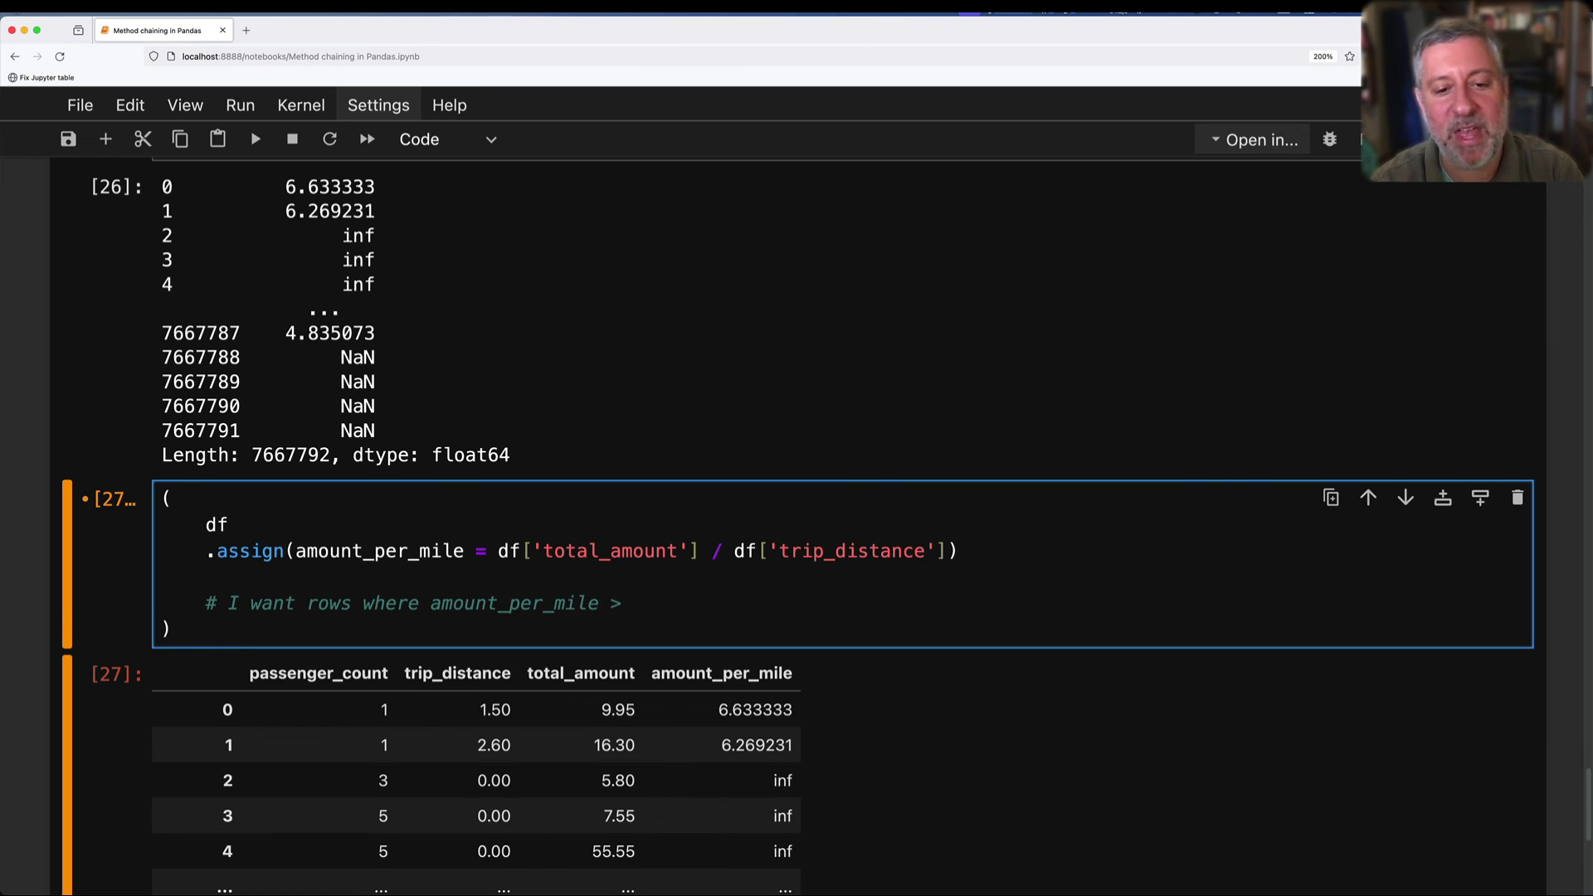
{"action": "type", "text": "5"}
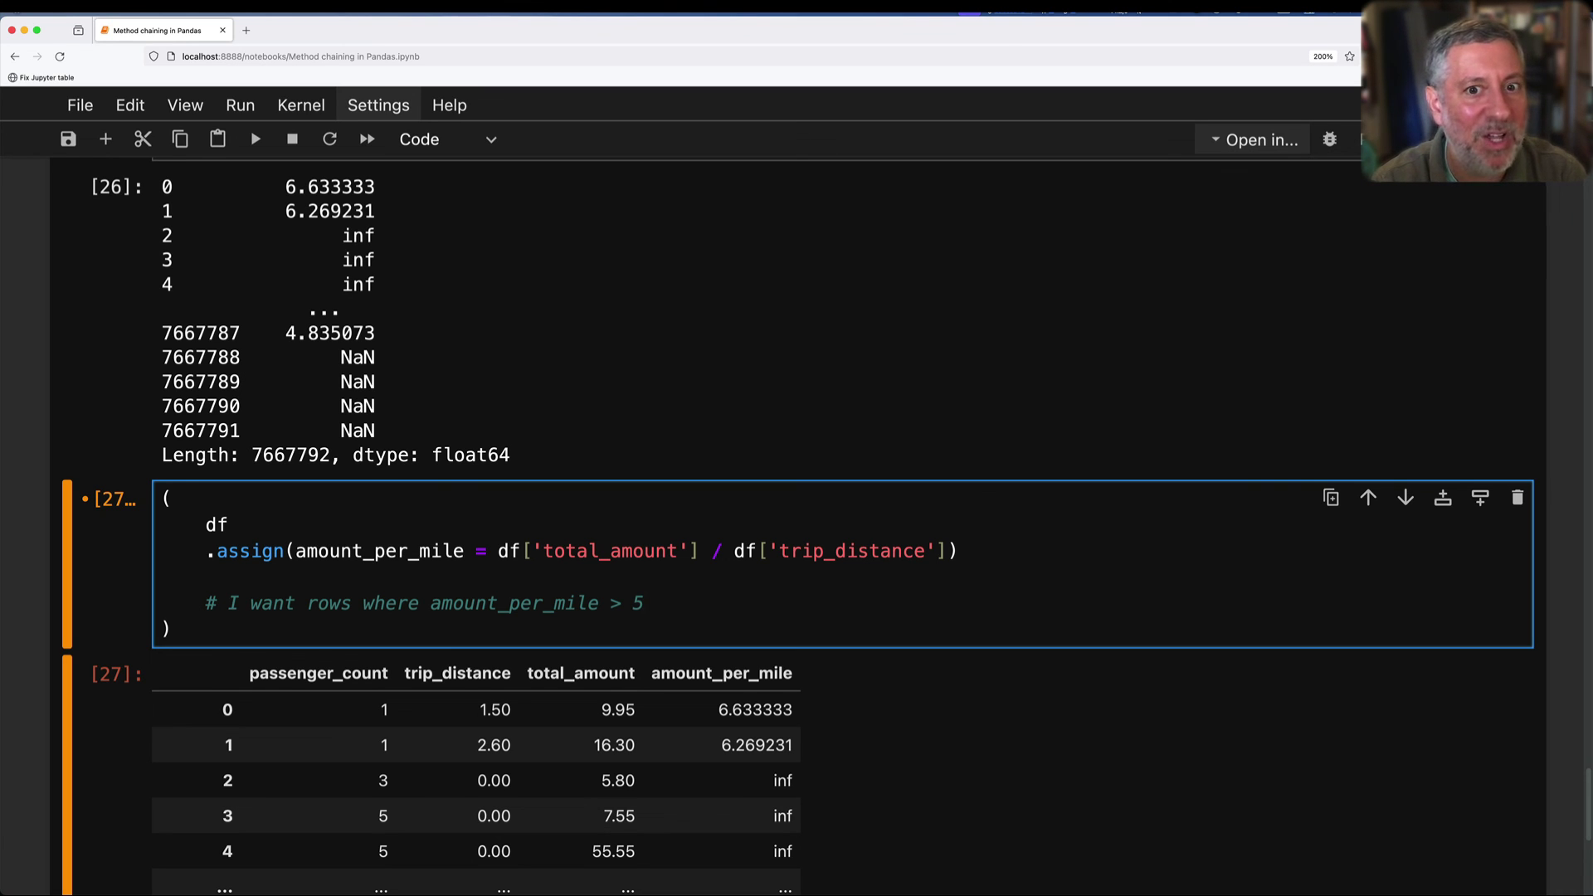
Add .loc[lambda df_: df_['amount_per_mile'] > 5] after the assign step.
{"action": "key", "text": "Return"}
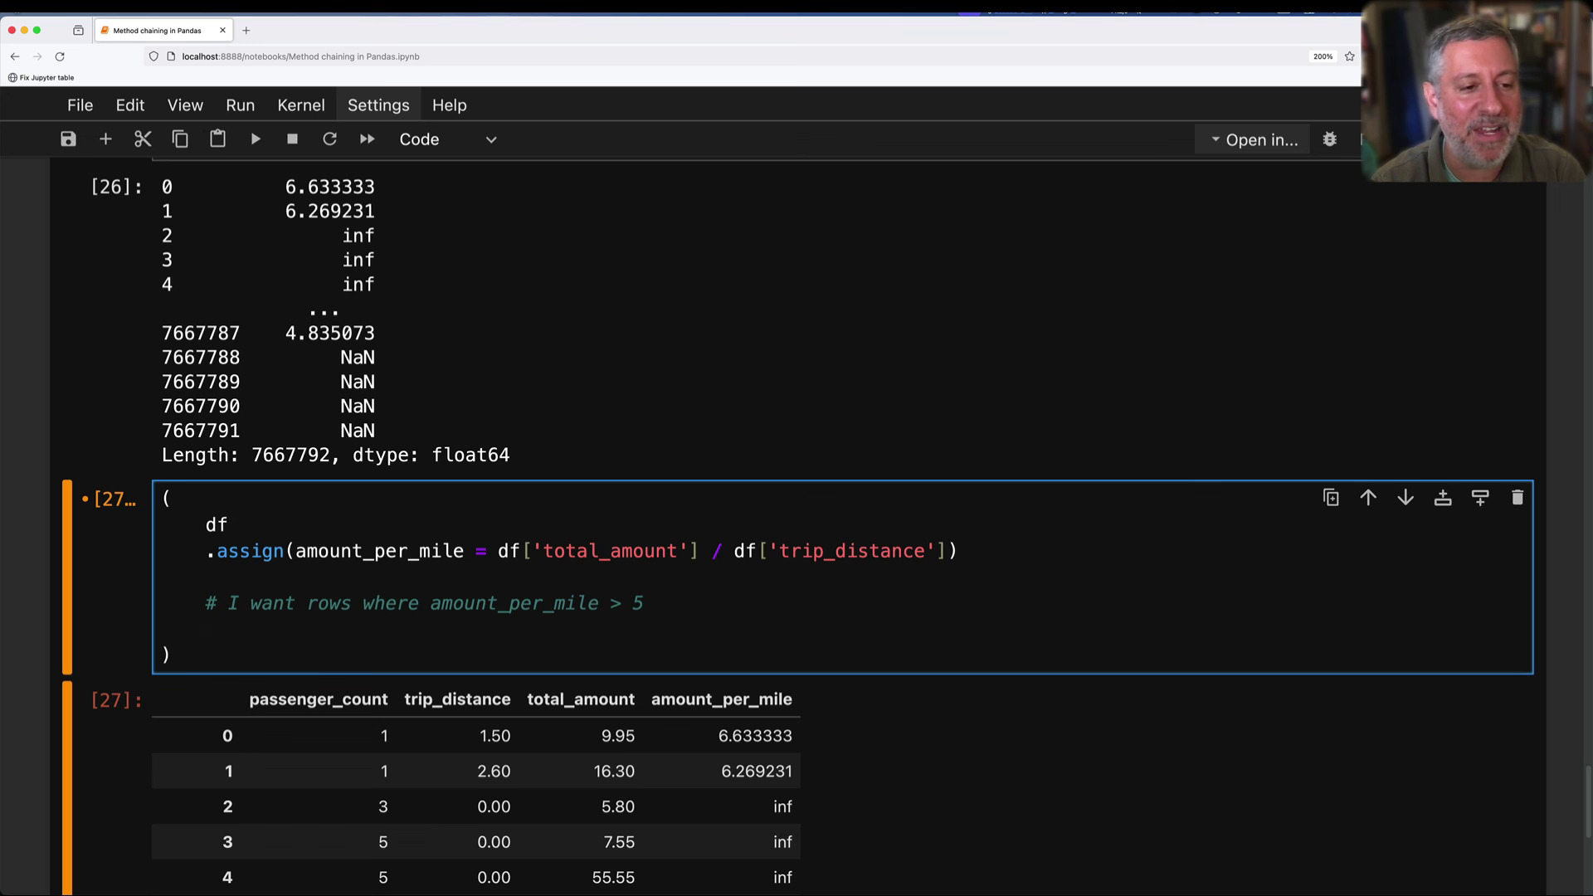
{"action": "type", "text": ".loc["}
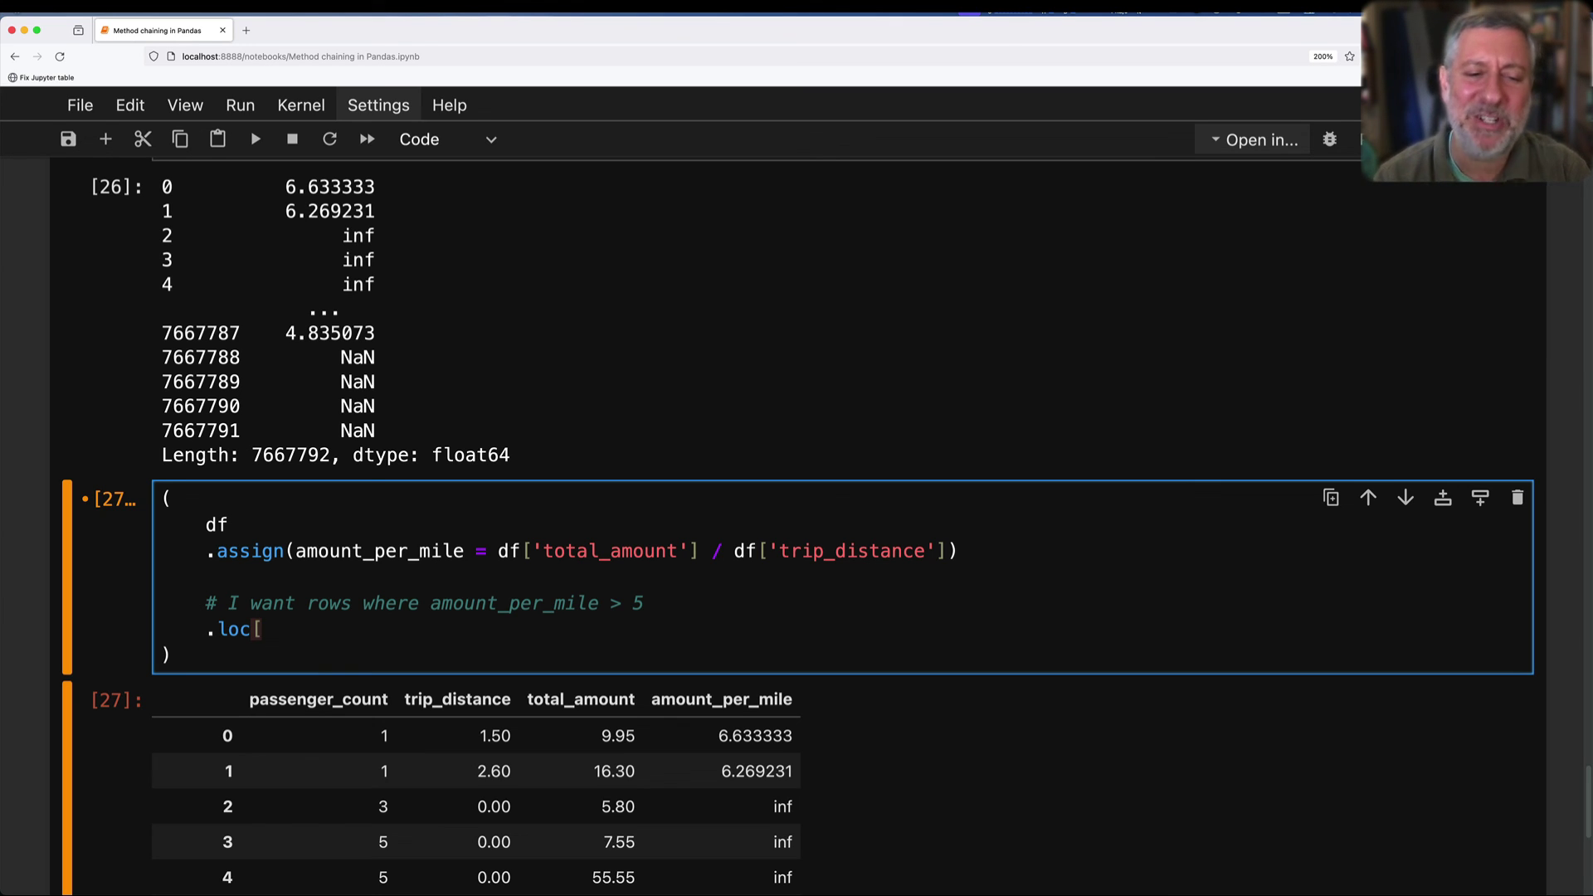
{"action": "type", "text": "df["}
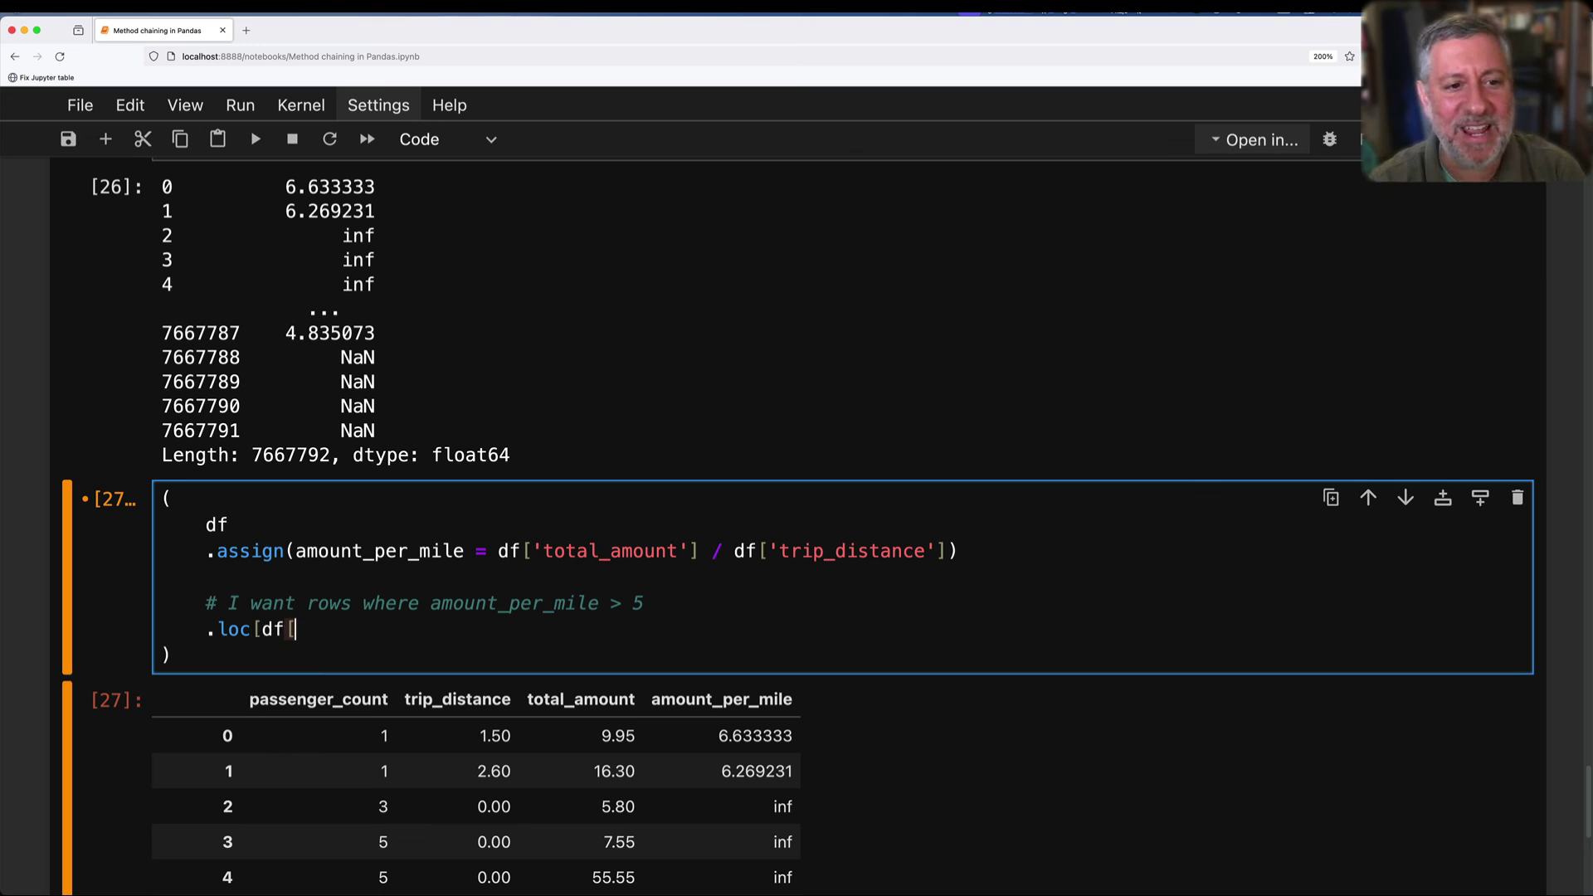
{"action": "type", "text": "'amount_per_mil"}
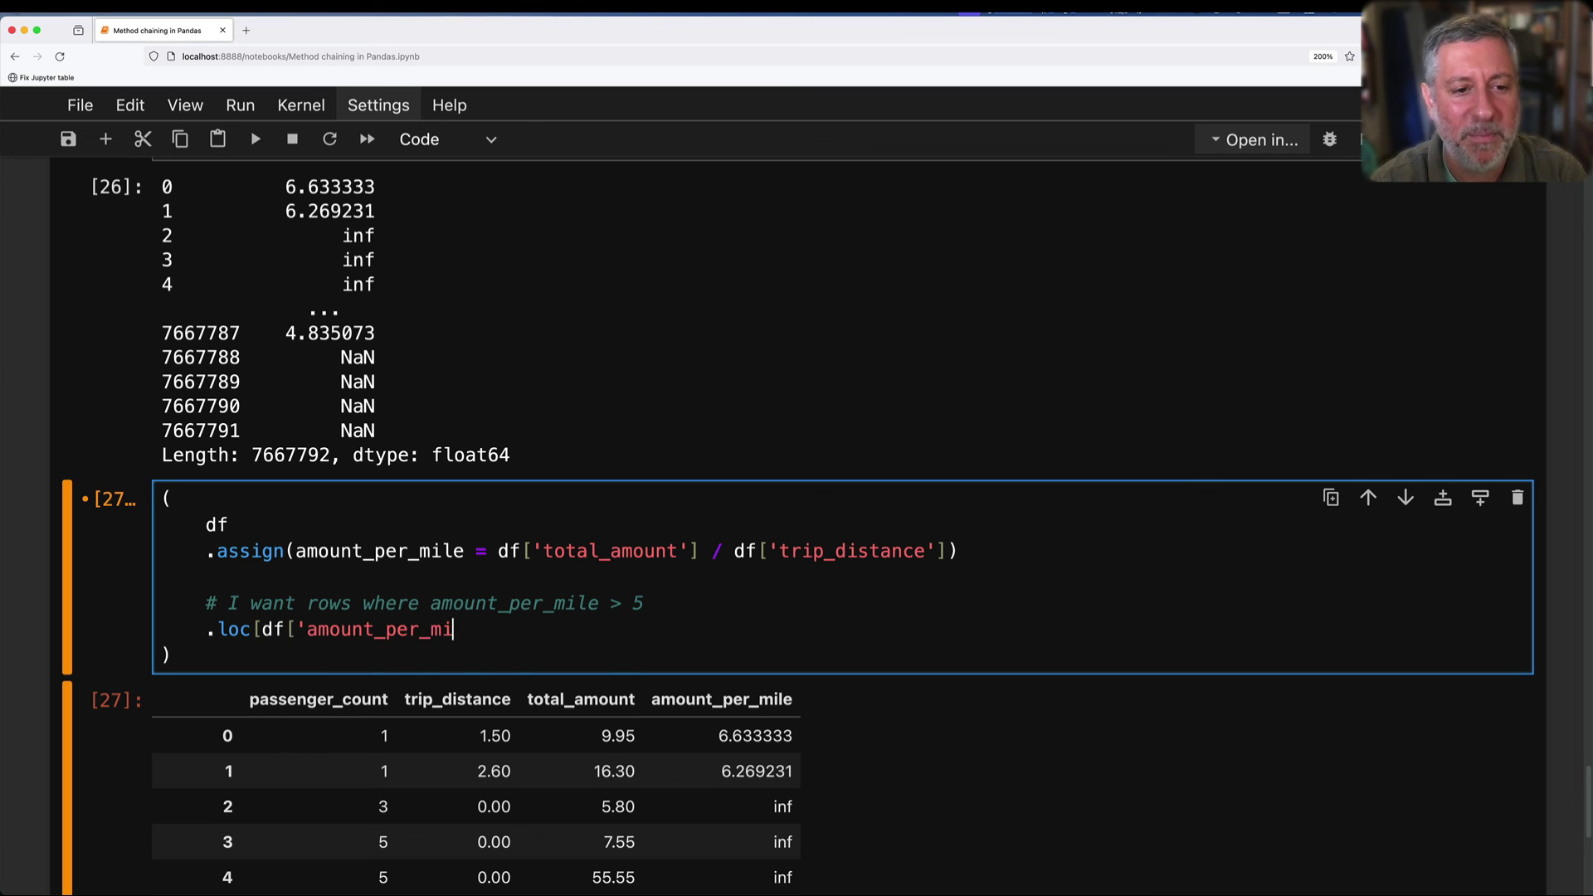
{"action": "type", "text": "e'] >"}
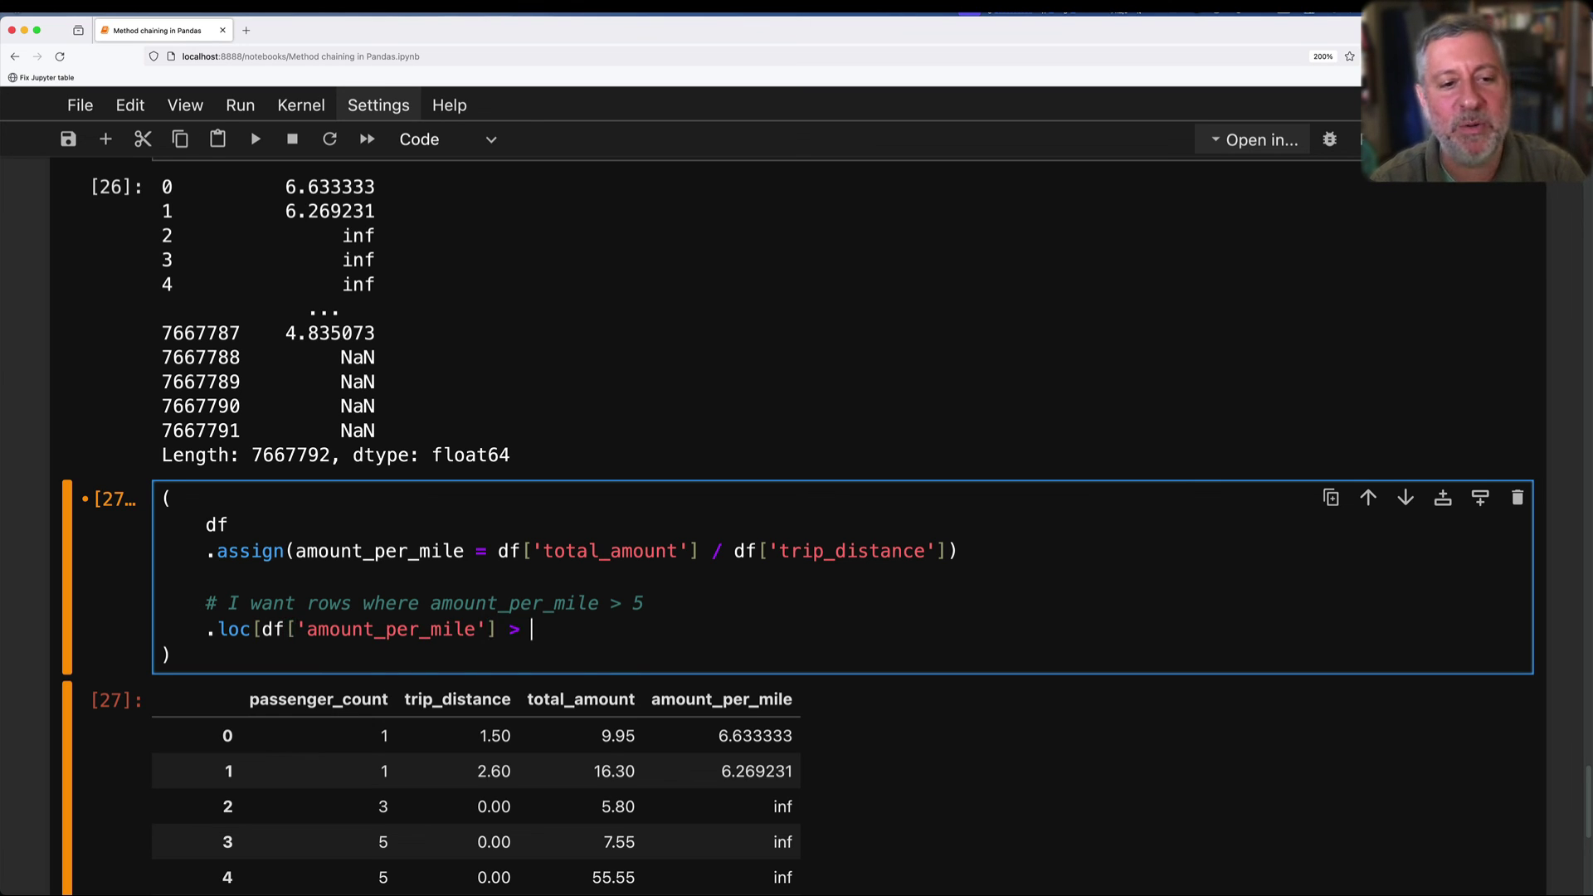
{"action": "type", "text": " 5"}
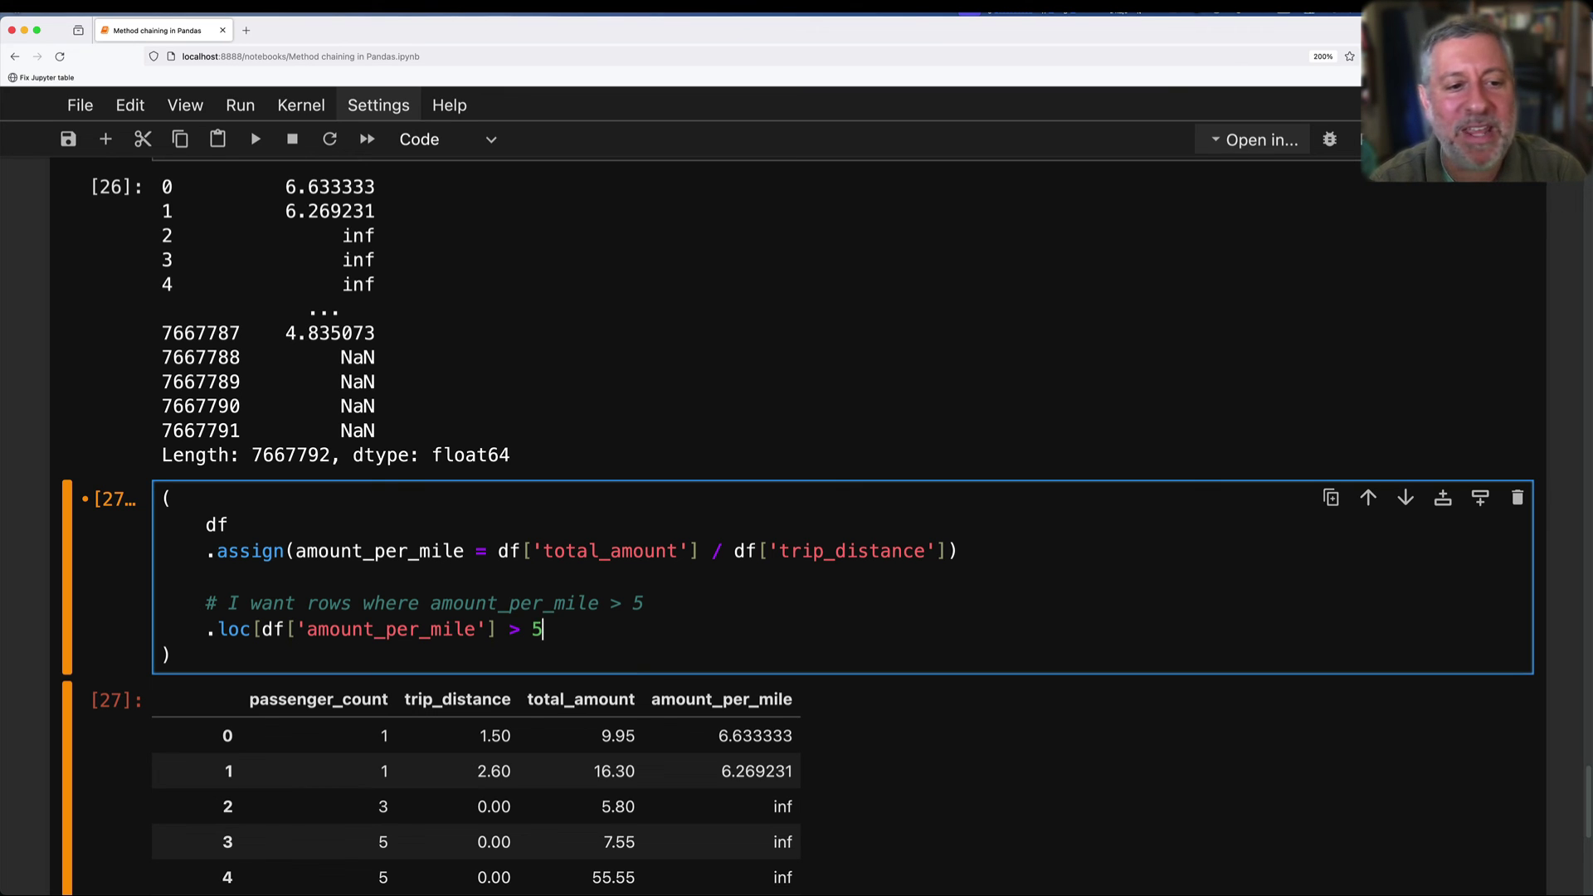
{"action": "key", "text": "shift+alt+Left"}
{"action": "key", "text": "shift+alt+Left"}
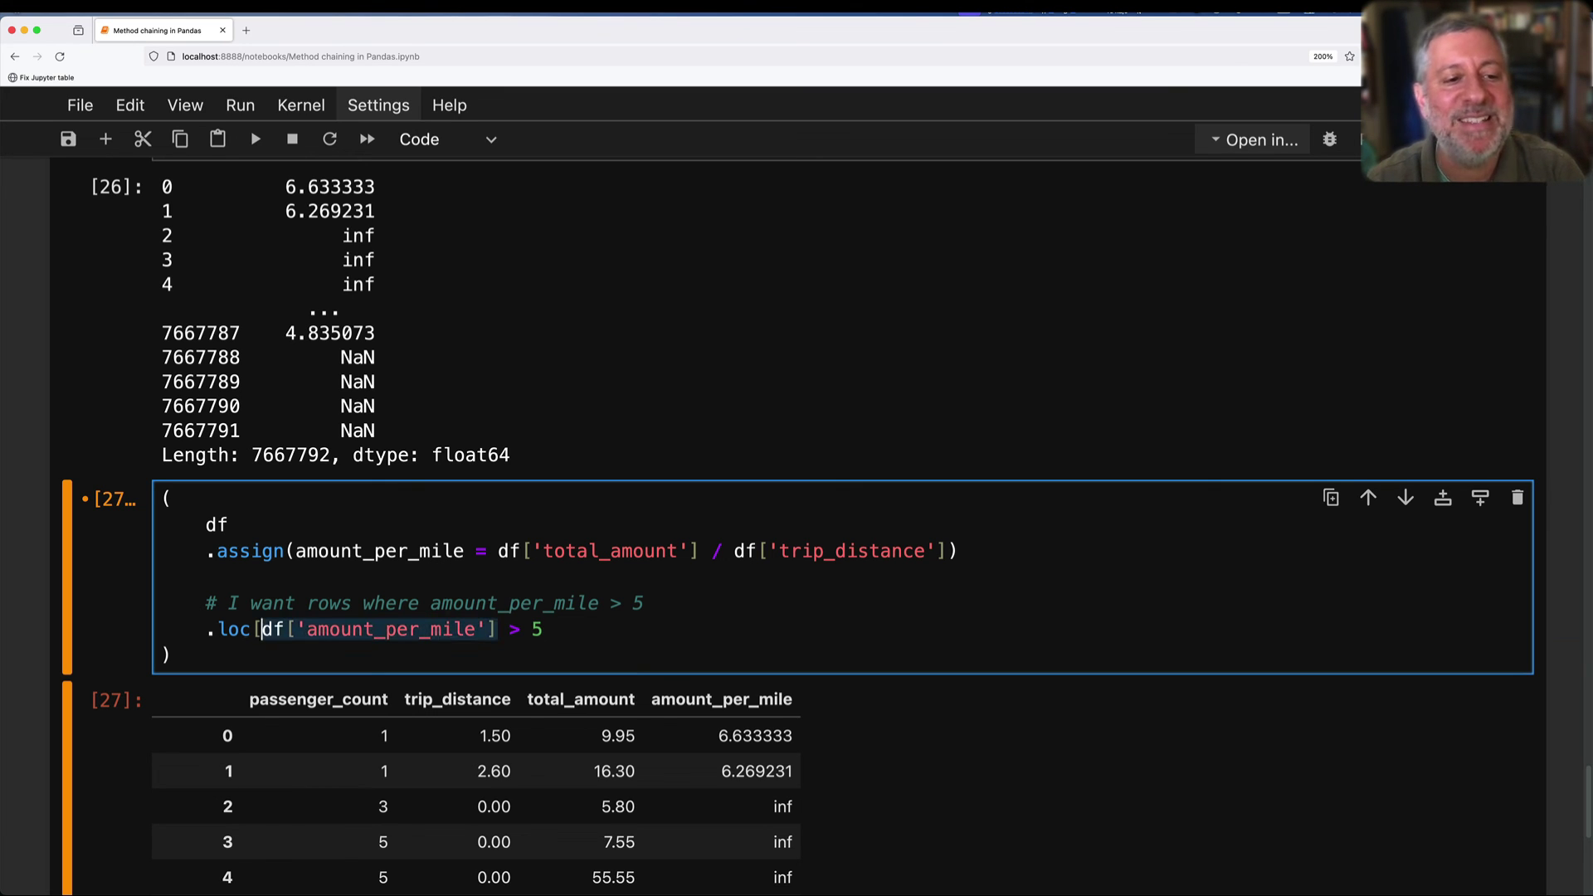
{"action": "key", "text": "shift+alt+Left"}
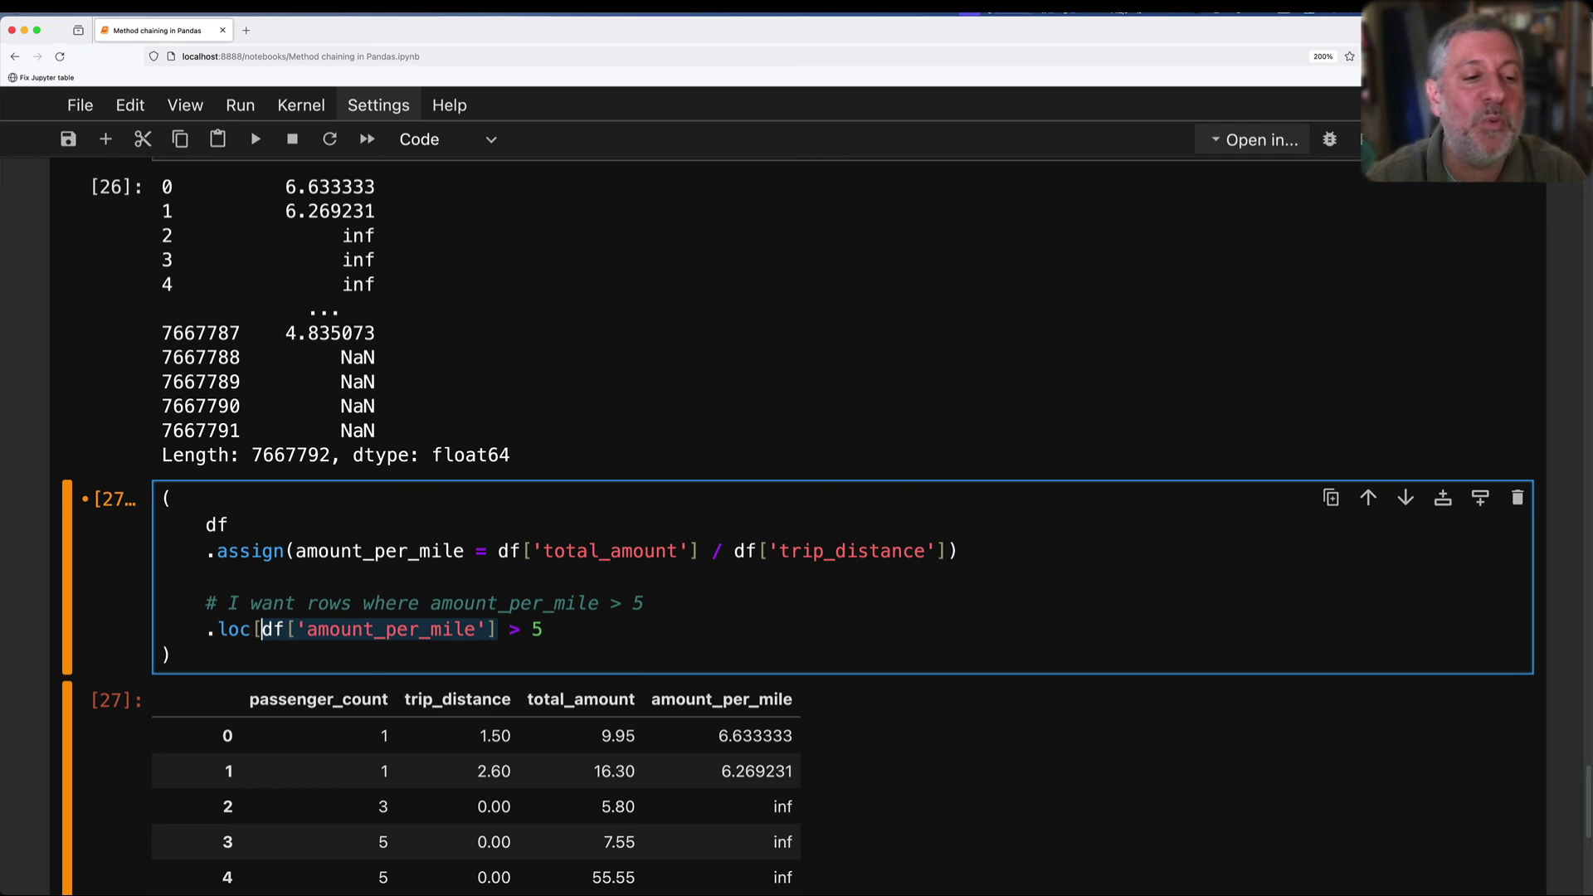
{"action": "key", "text": "Left"}
{"action": "type", "text": "lambda df_:"}
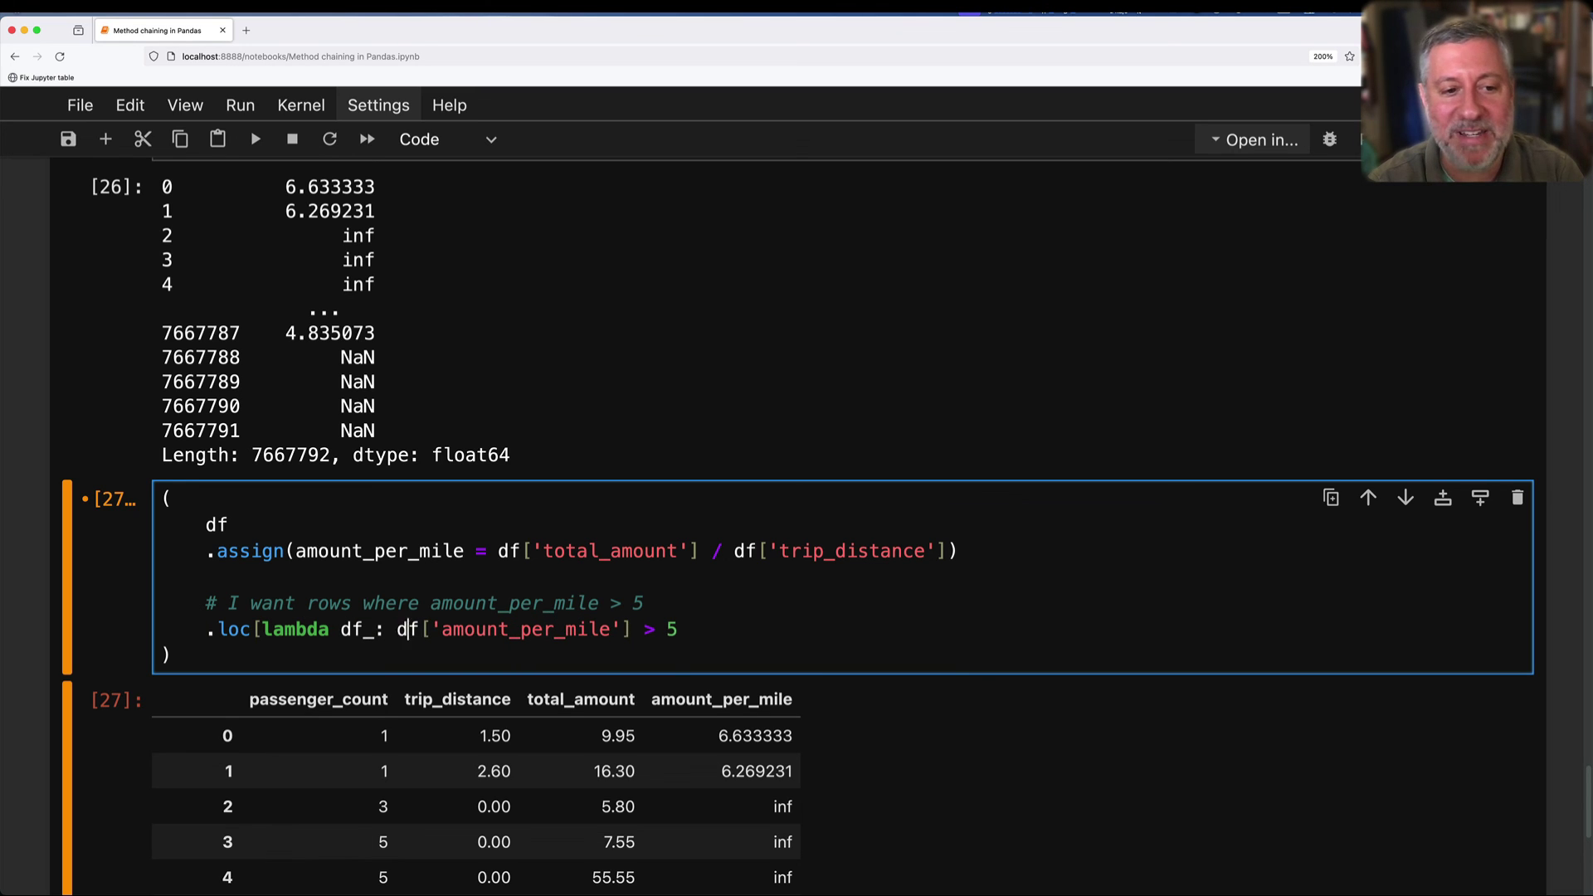
{"action": "key", "text": "Right"}
{"action": "type", "text": "_"}
{"action": "key", "text": "End"}
{"action": "type", "text": "]"}
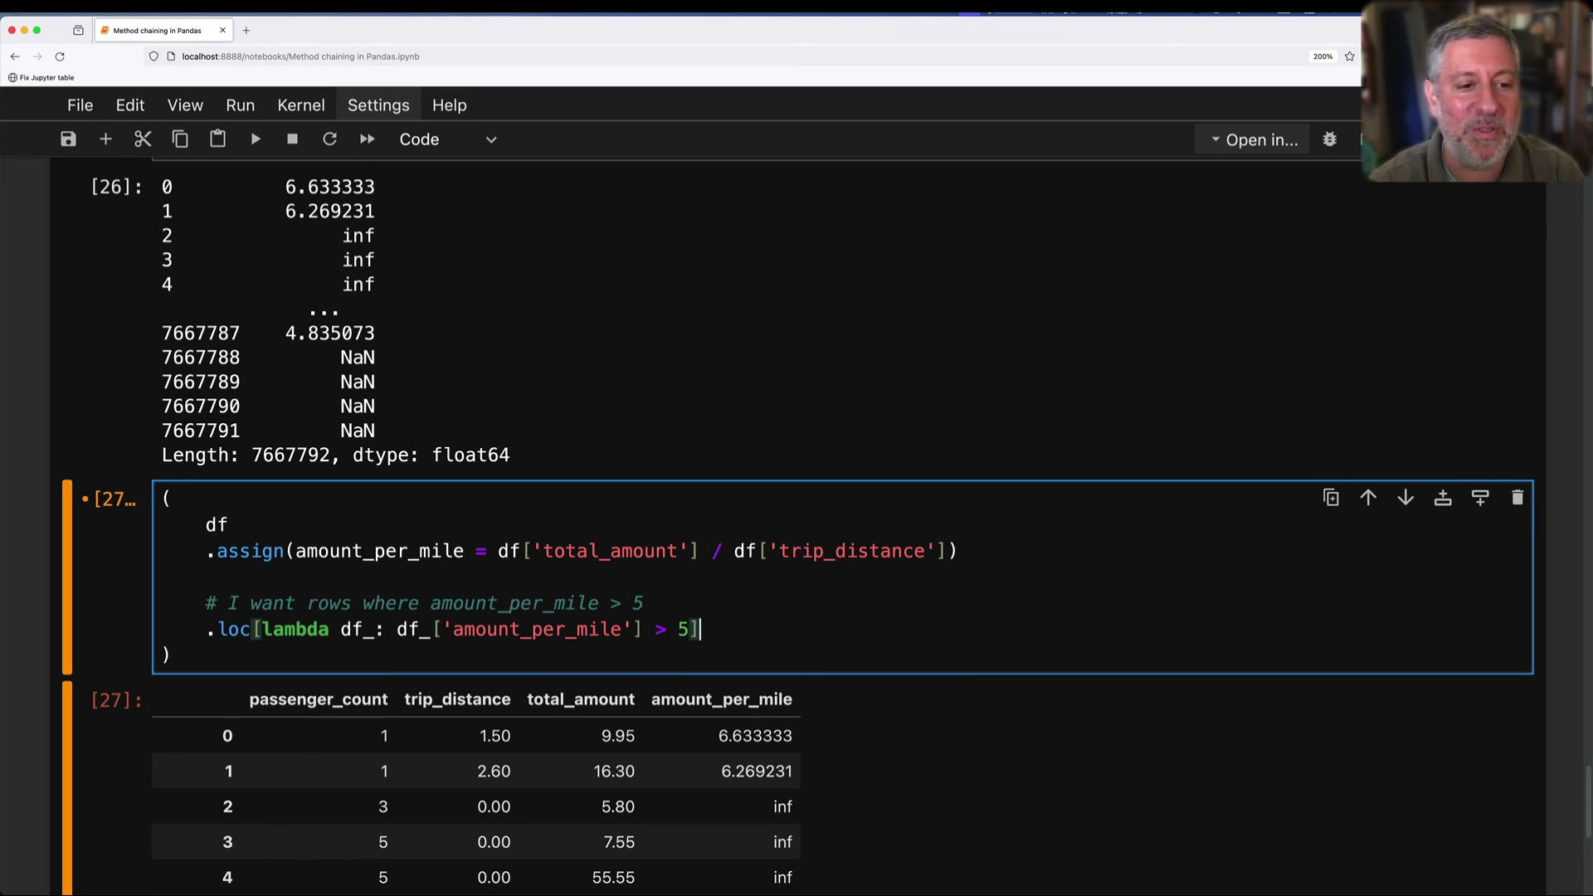
Run the lambda filter, show the KeyError from plain df, then restore df_ and rerun.
{"action": "key", "text": "ctrl+Return"}
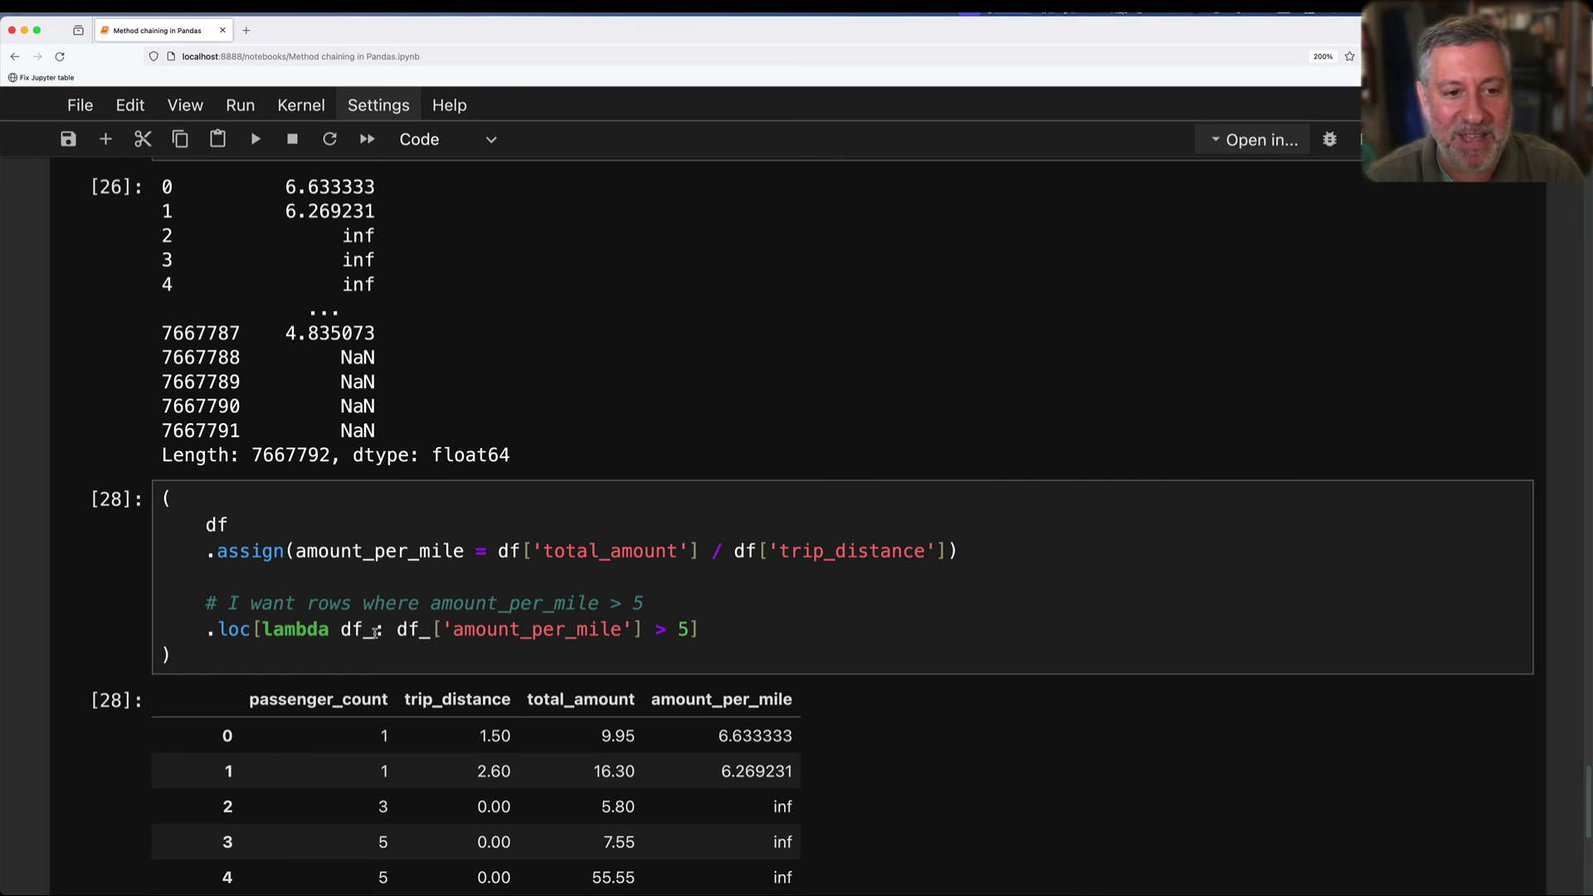
{"action": "left_click", "coordinate": [424, 629]}
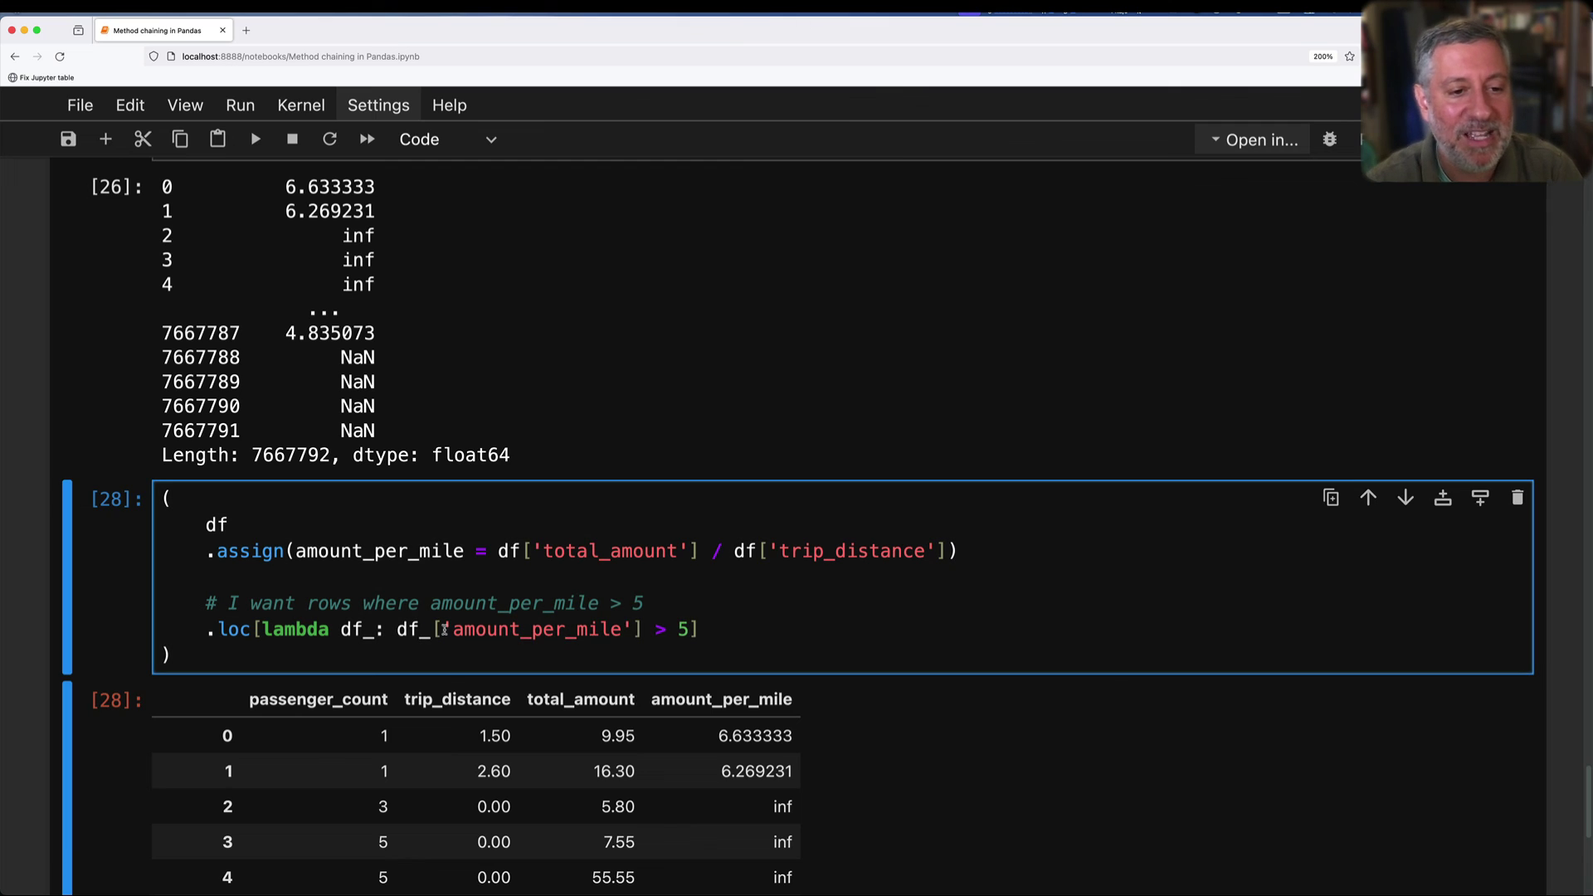
{"action": "key", "text": "BackSpace"}
{"action": "key", "text": "shift+Return"}
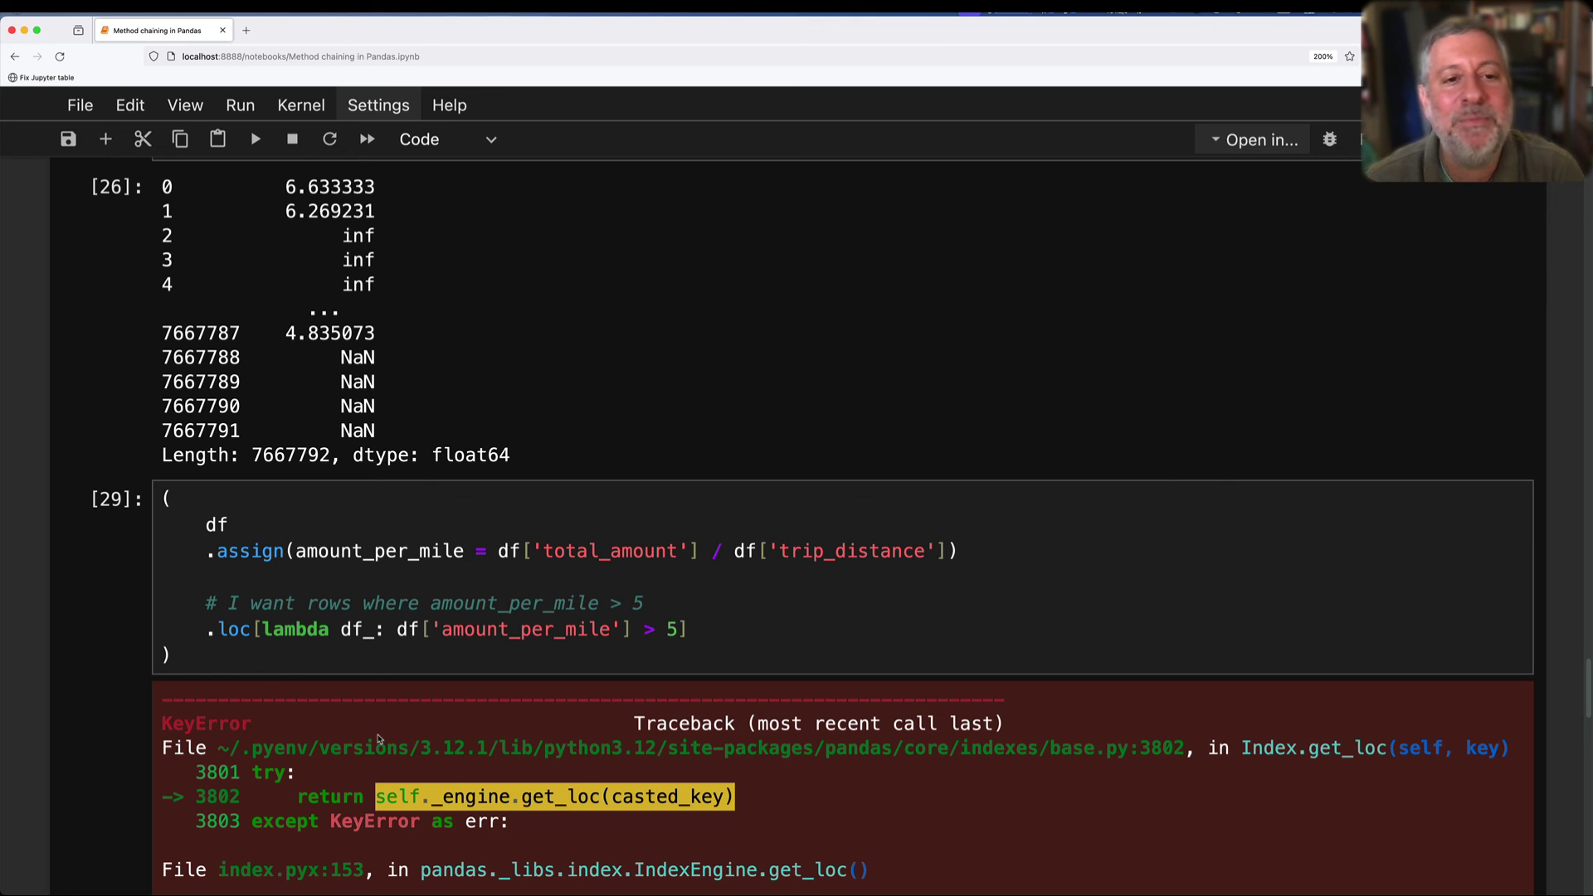
{"action": "left_click", "coordinate": [416, 632]}
{"action": "type", "text": "_"}
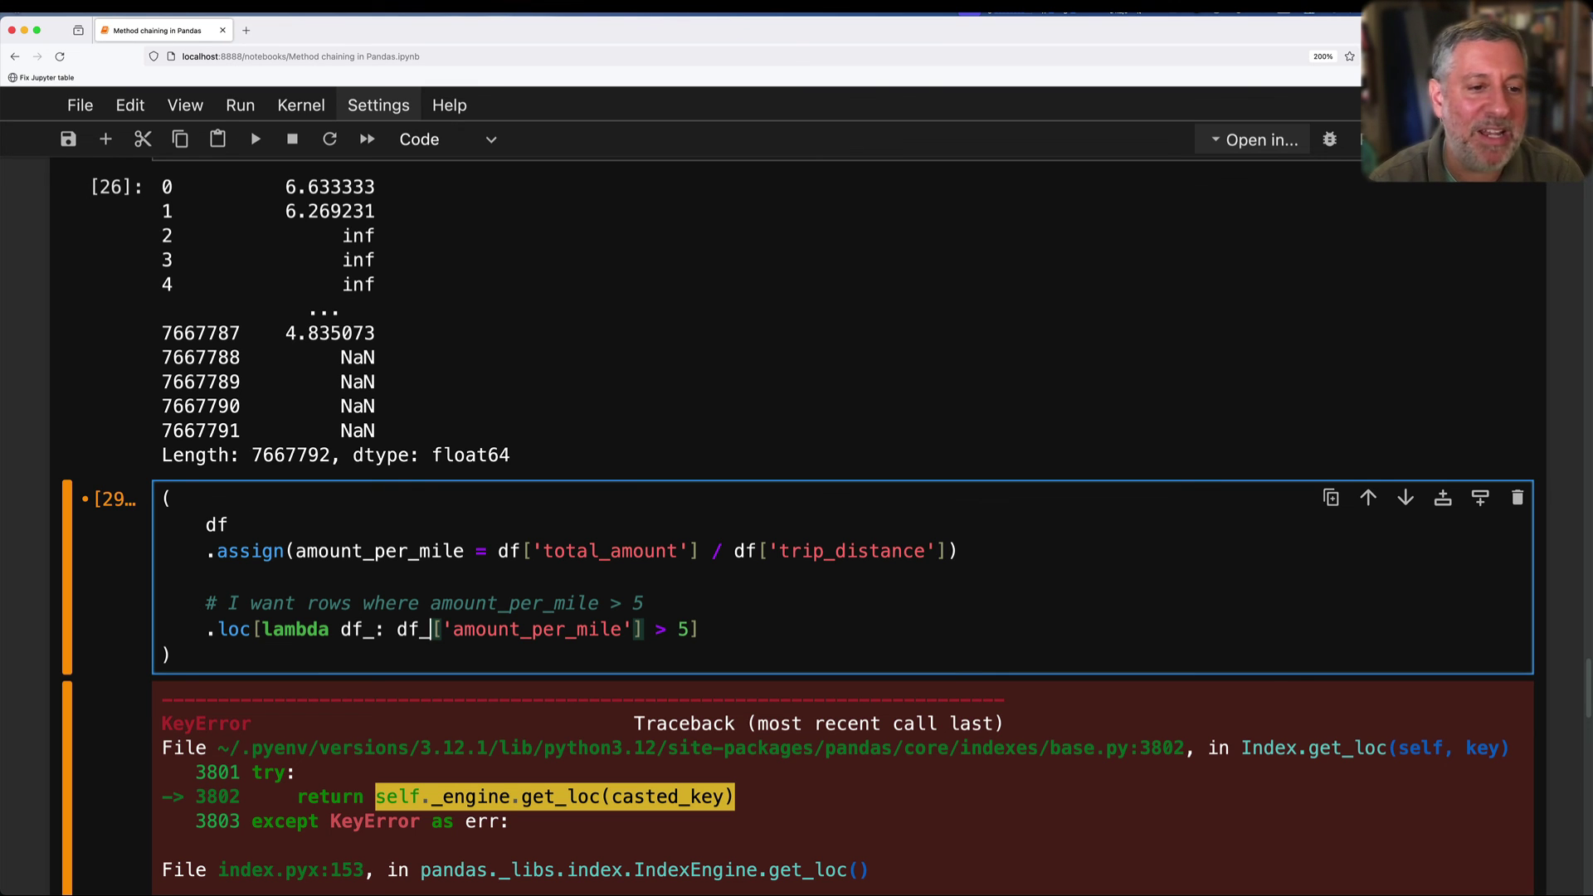
{"action": "key", "text": "shift+Return"}
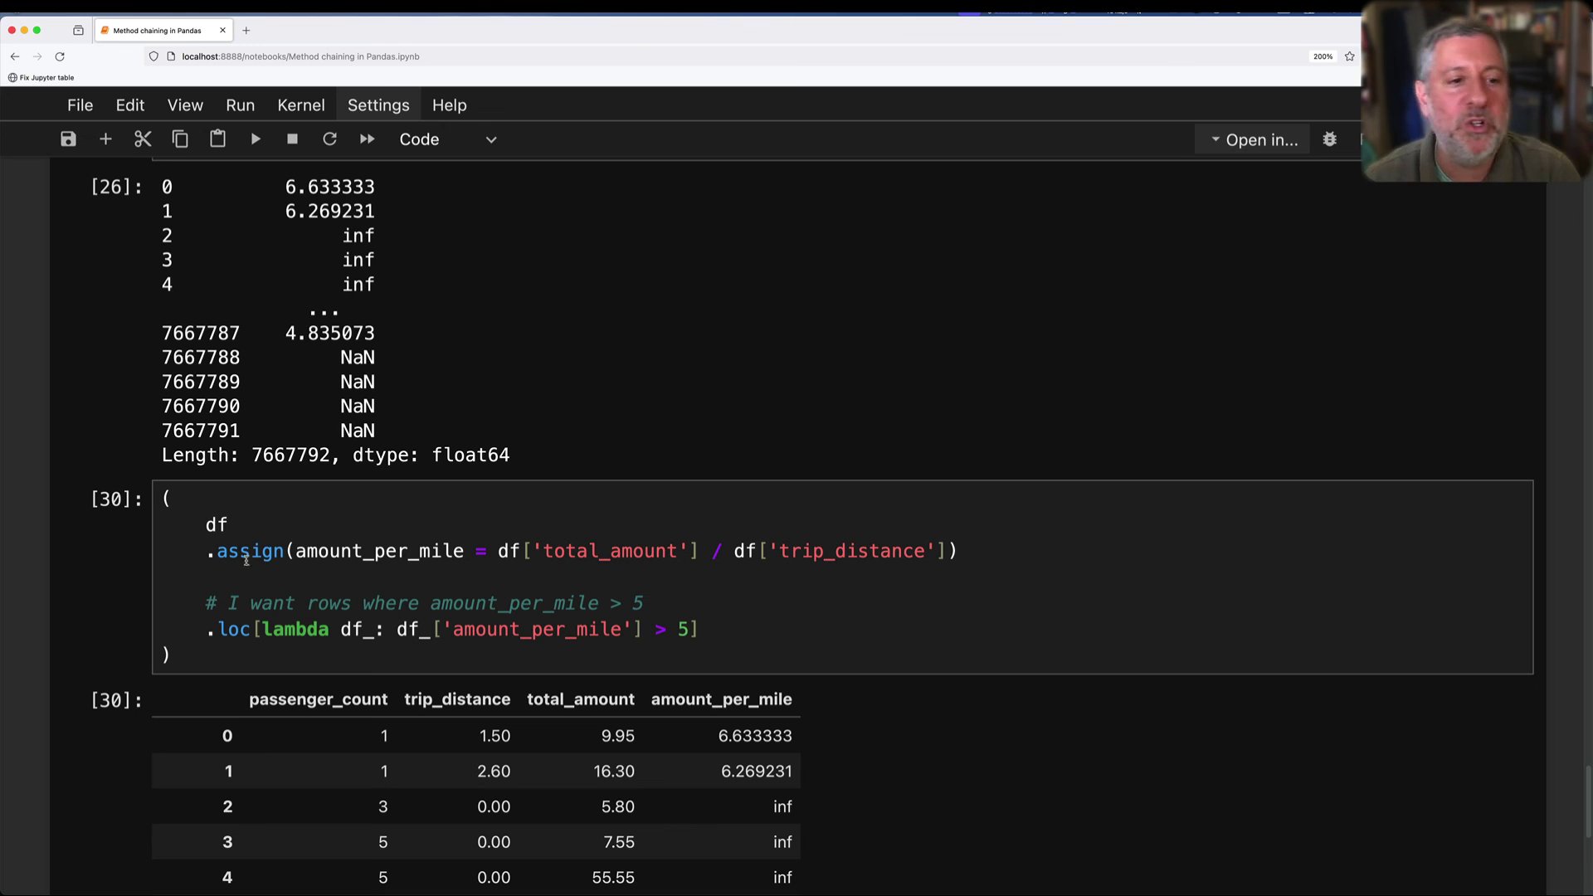
{"action": "left_click", "coordinate": [272, 552]}
{"action": "left_click_drag", "start_coordinate": [271, 552], "coordinate": [409, 552]}
{"action": "left_click", "coordinate": [409, 551]}
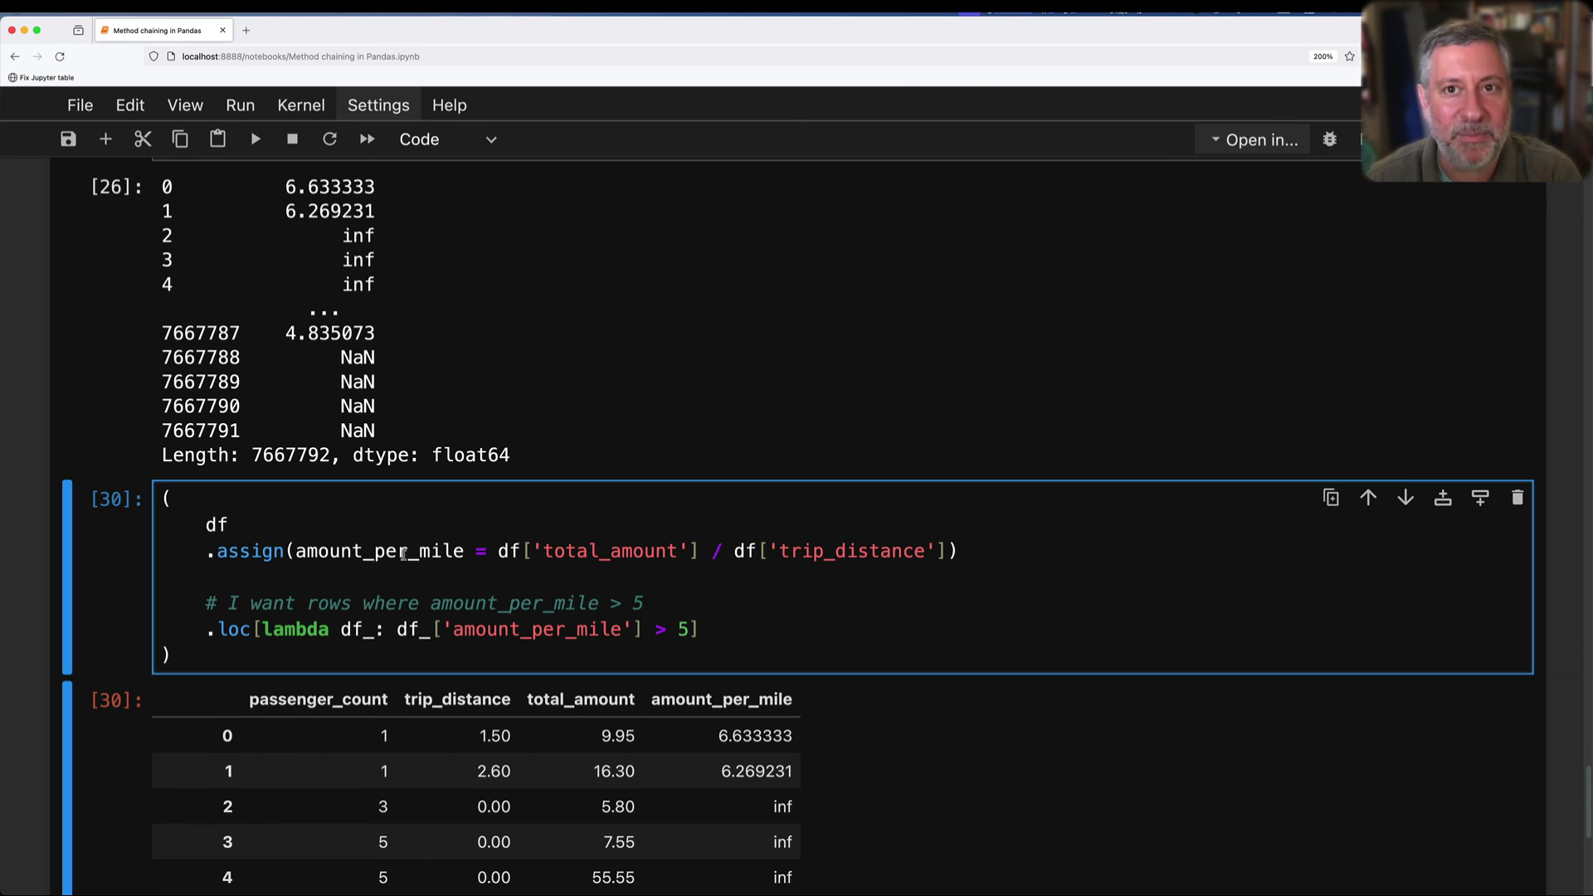